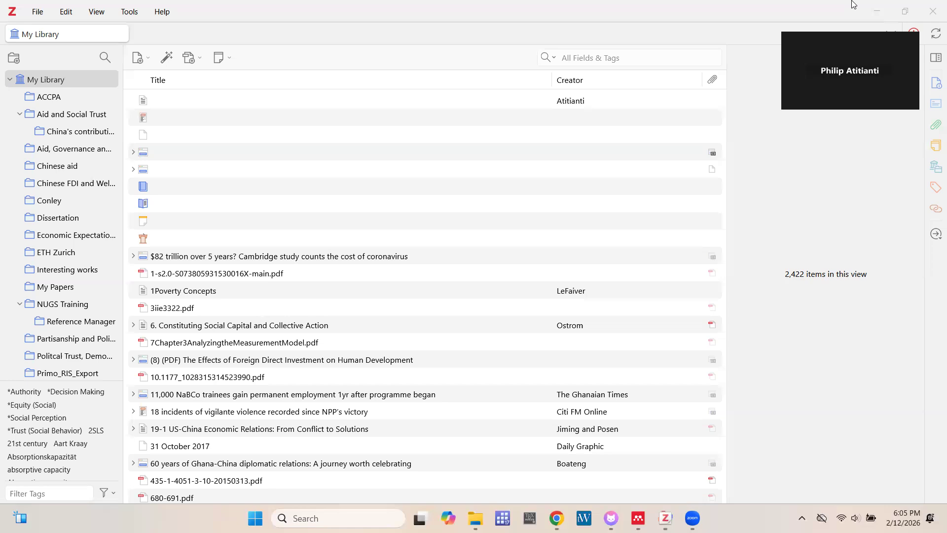
click(82, 124)
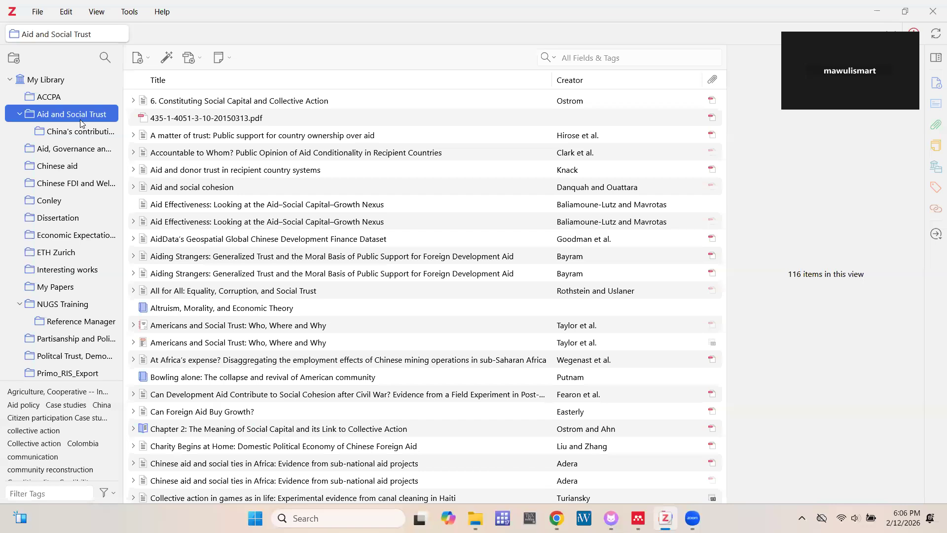
click(183, 119)
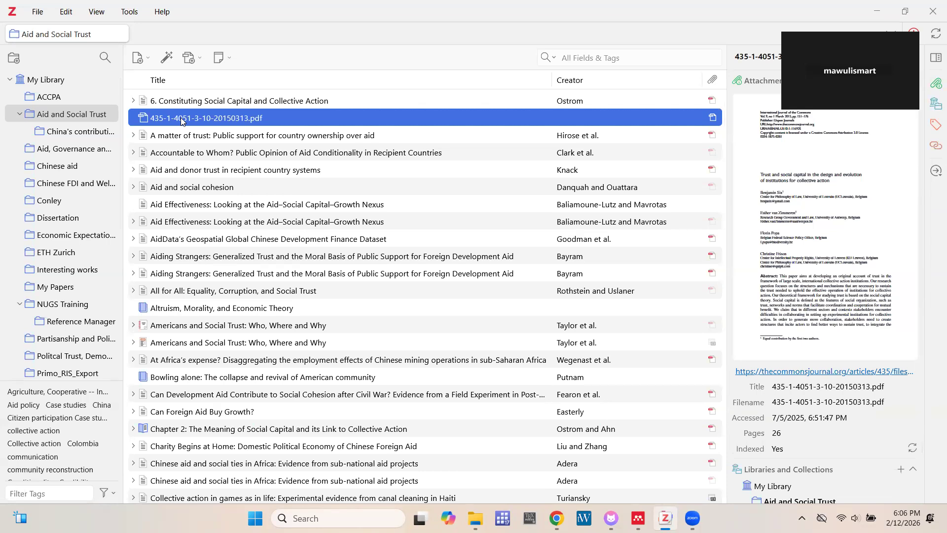
double_click(183, 121)
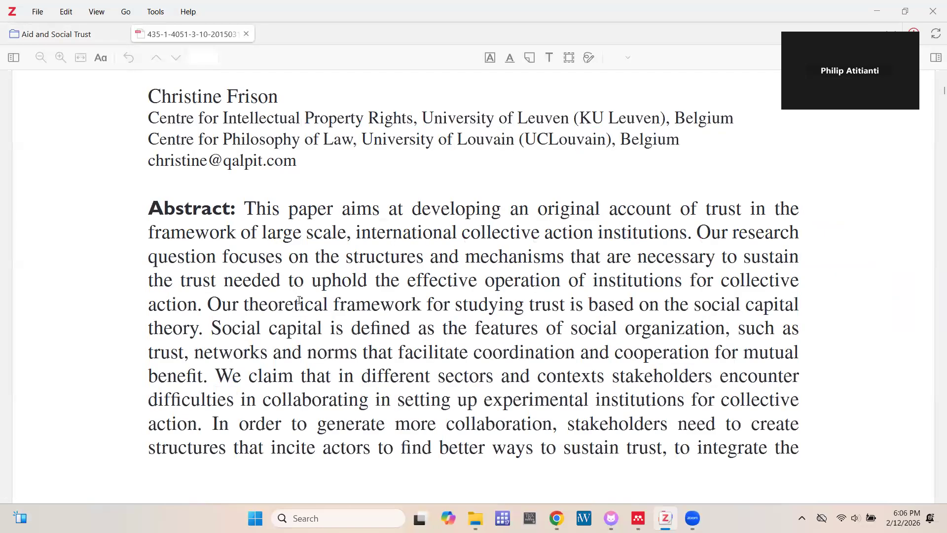
Examine the article's first page for its journal details, title, authors and abstract
scroll(300, 300, up, 10)
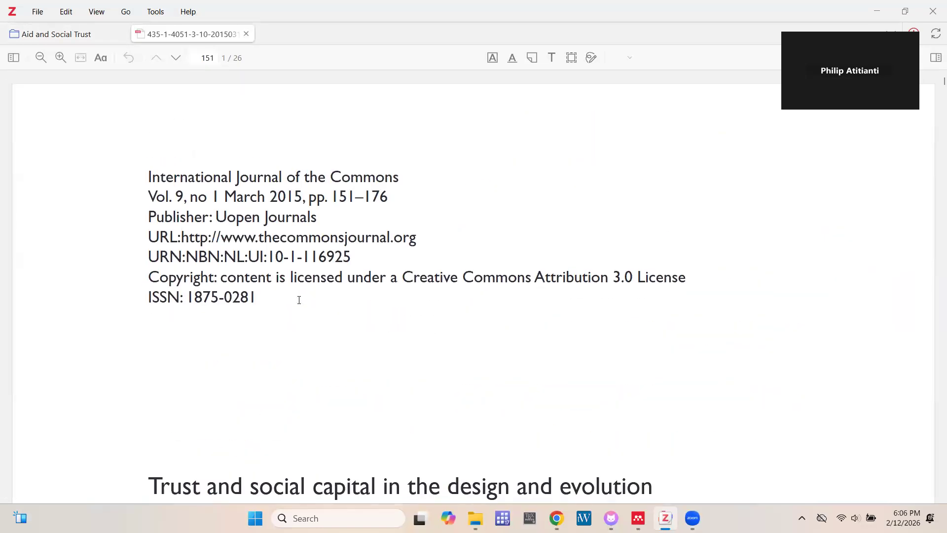
scroll(299, 300, down, 1)
scroll(299, 300, down, 3)
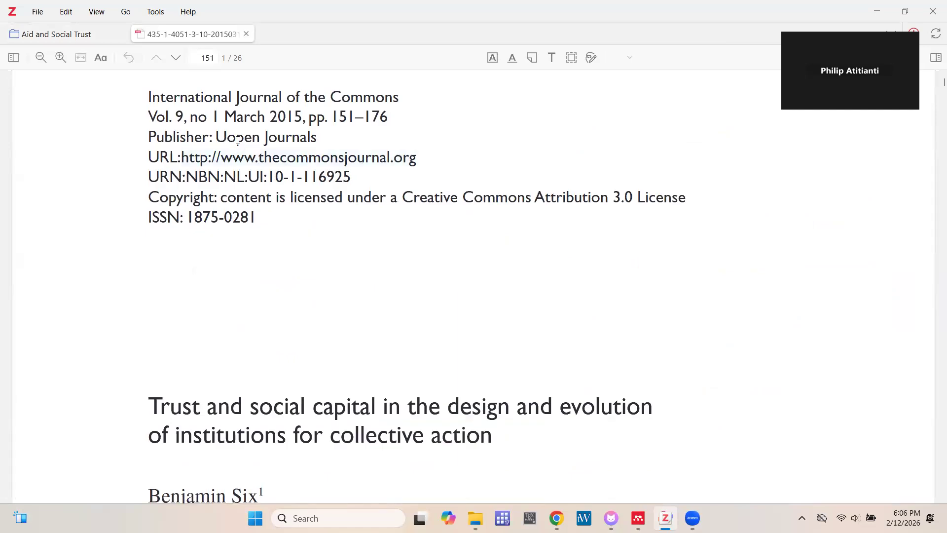
scroll(294, 246, down, 15)
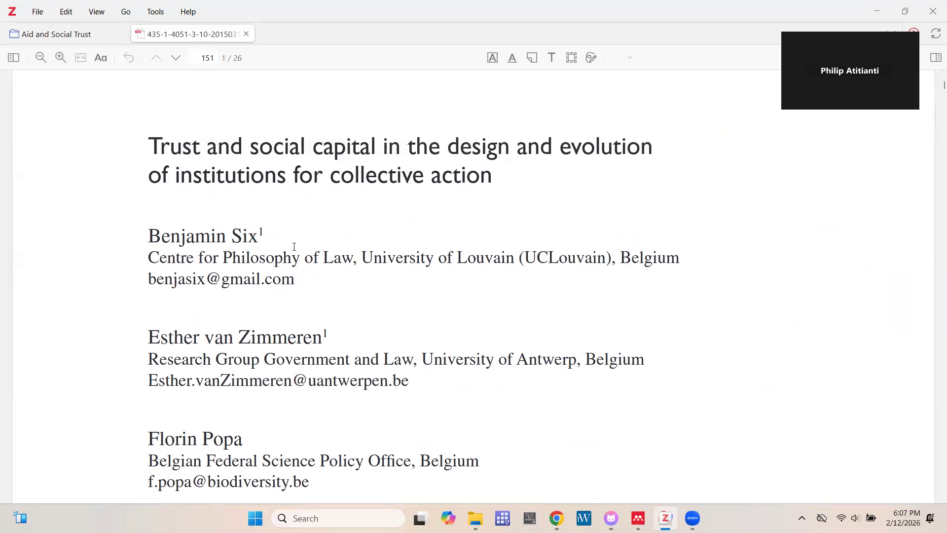
scroll(294, 246, down, 5)
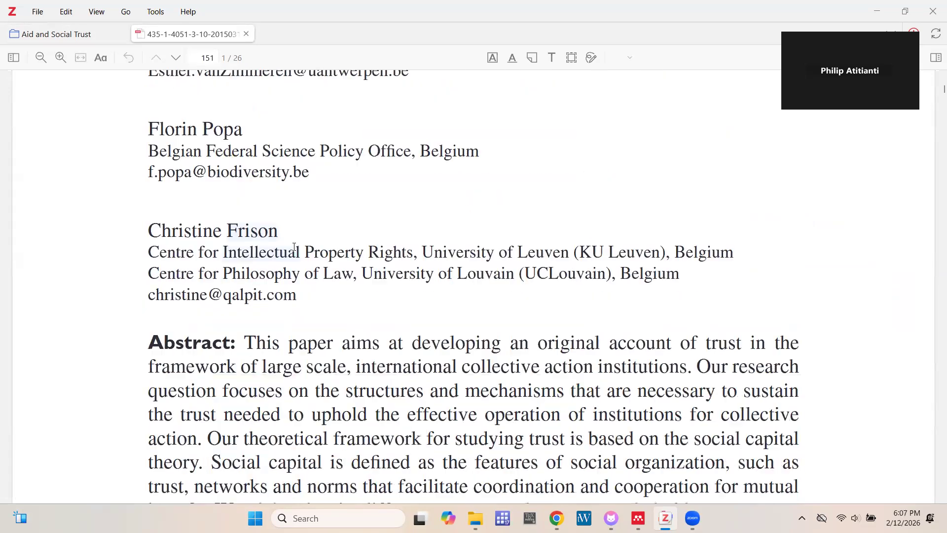
scroll(294, 247, down, 7)
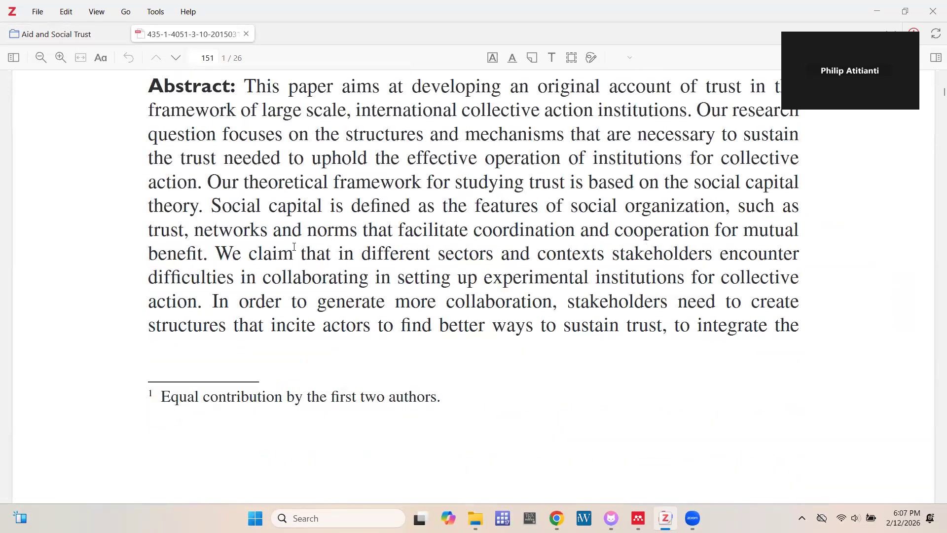
scroll(295, 247, up, 20)
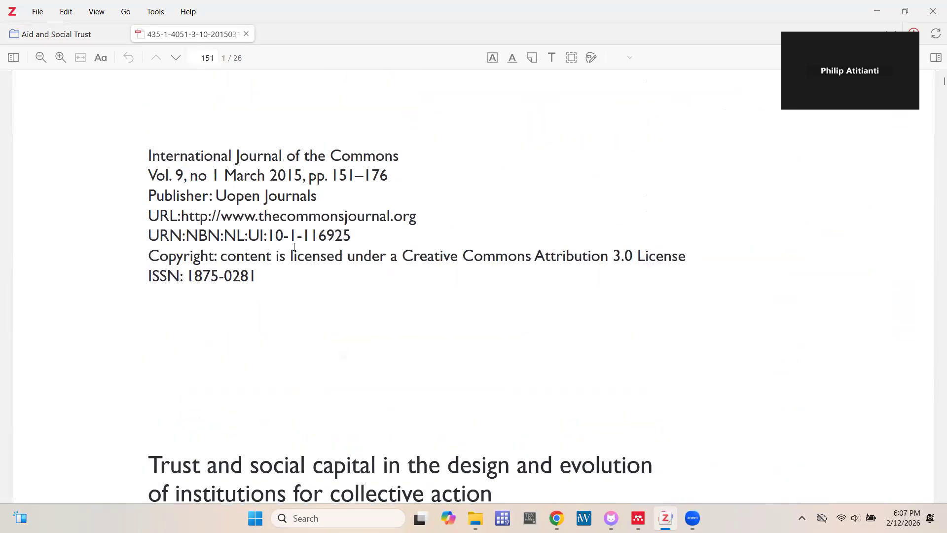
click(71, 41)
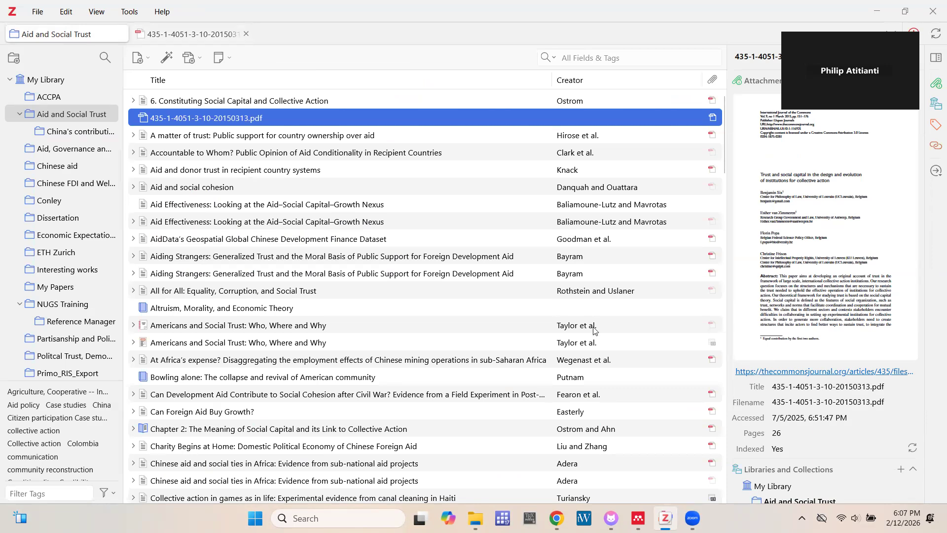
scroll(812, 351, down, 2)
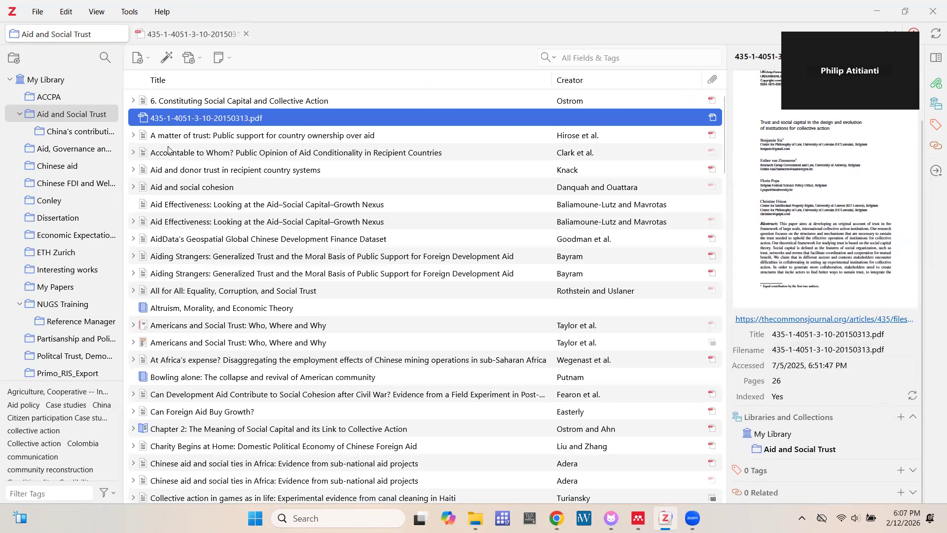
right_click(163, 124)
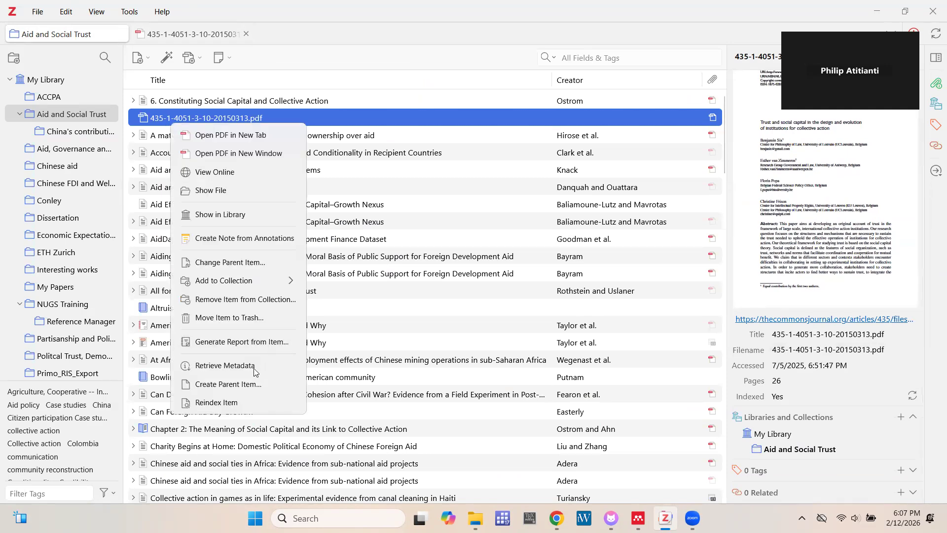
click(239, 366)
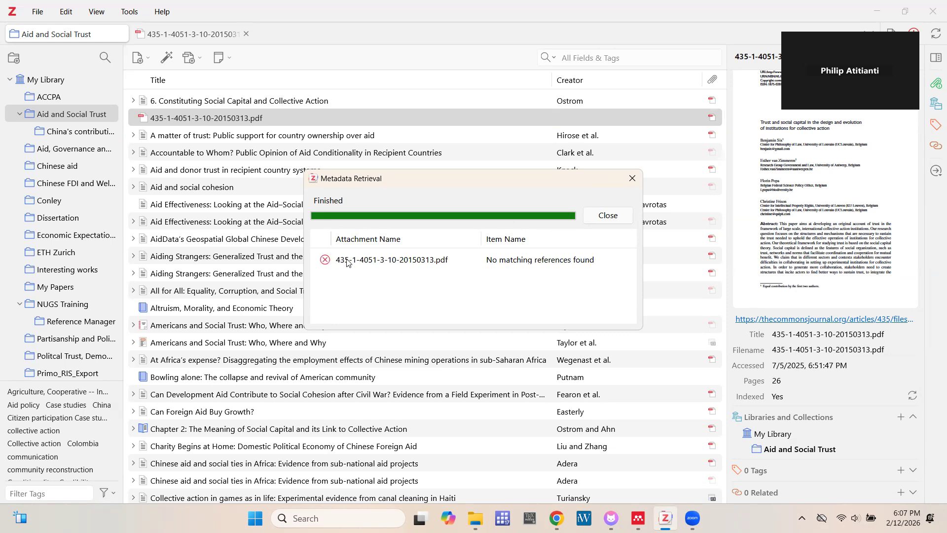
click(620, 215)
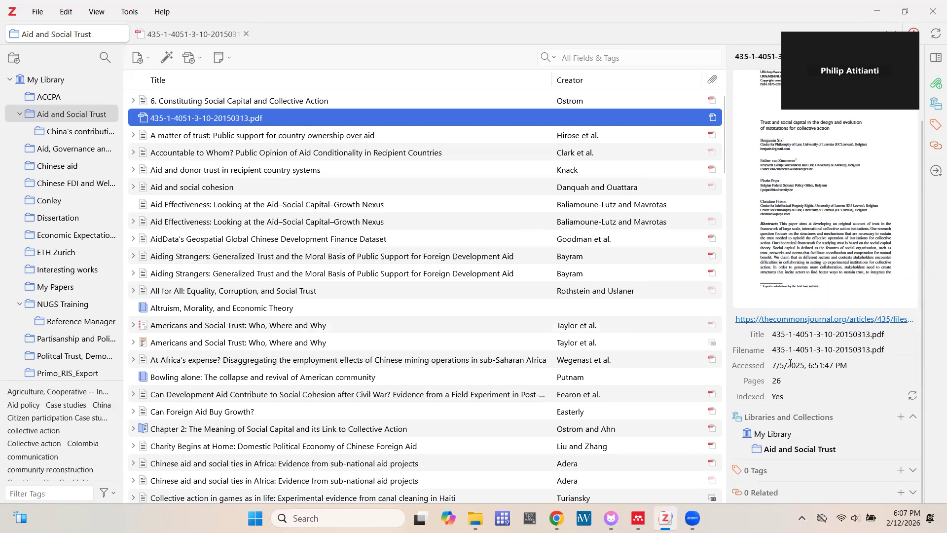
scroll(792, 363, down, 1)
scroll(791, 363, up, 2)
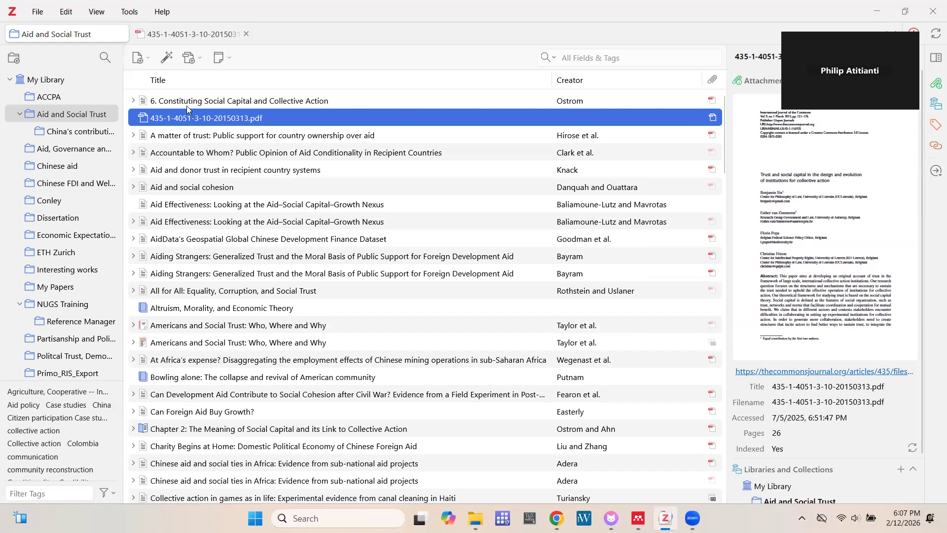
right_click(187, 121)
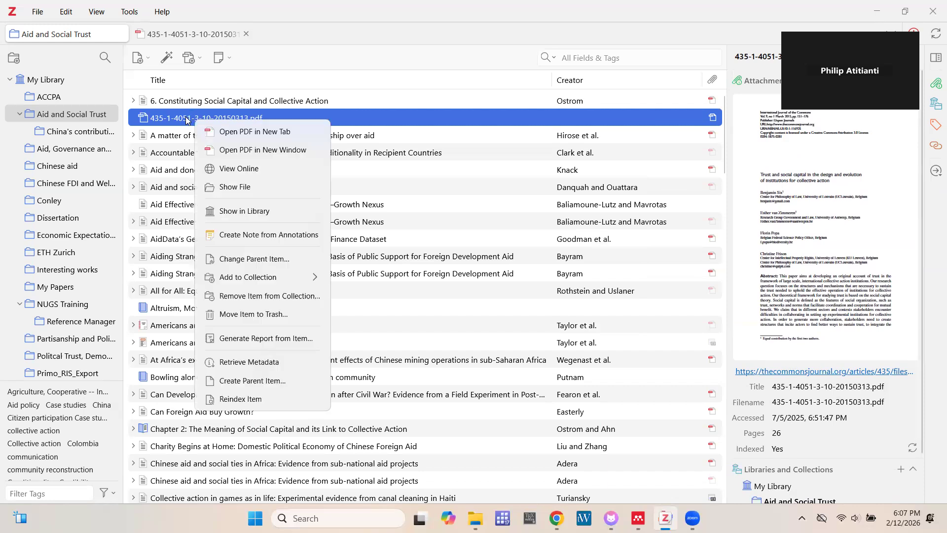
click(247, 380)
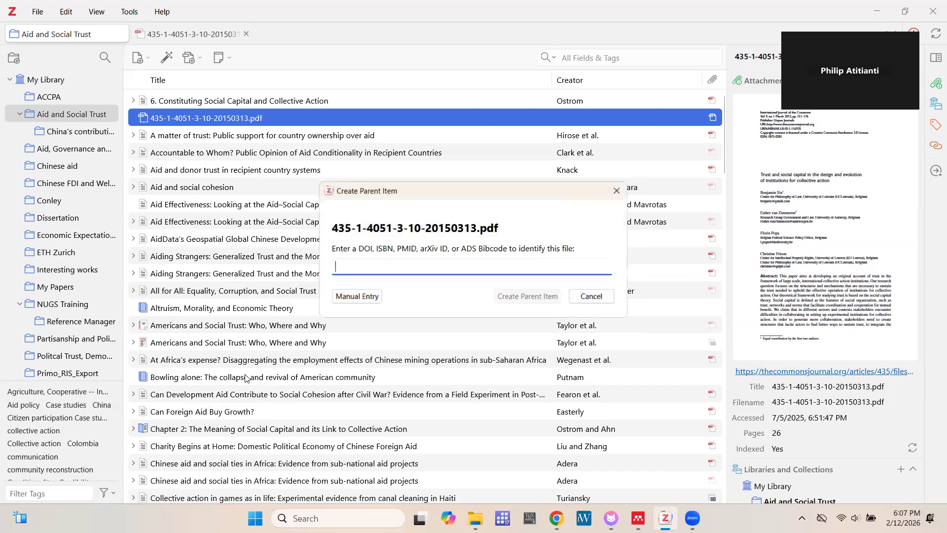
click(360, 298)
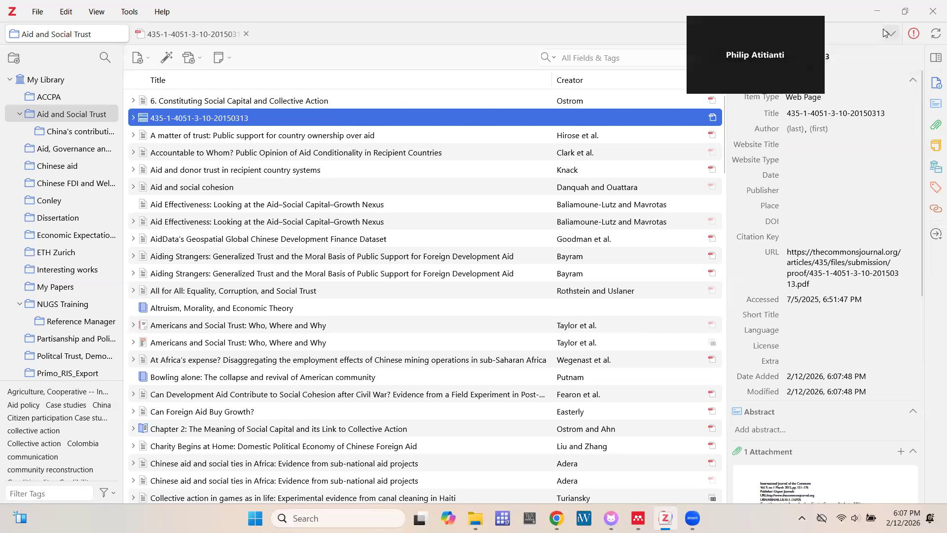
Change the new parent item's type to Journal Article
click(804, 97)
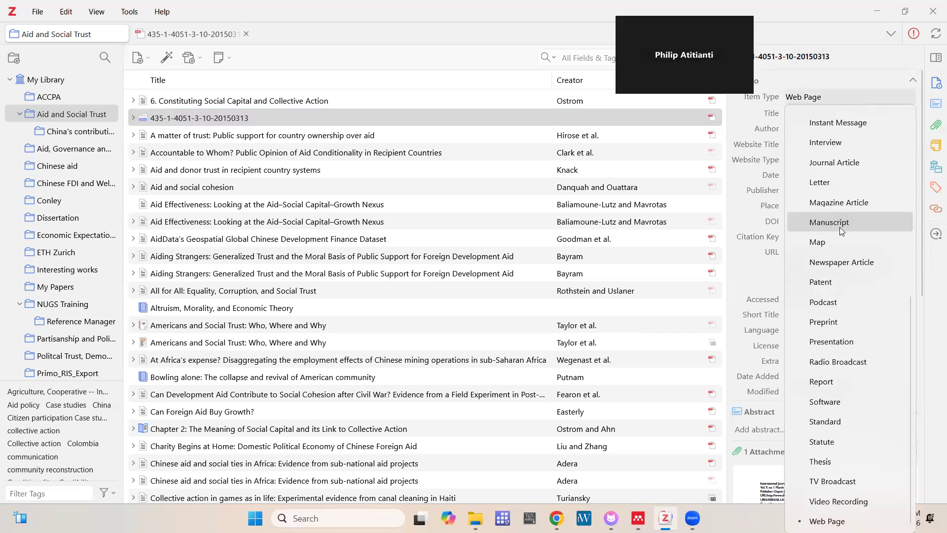
click(834, 162)
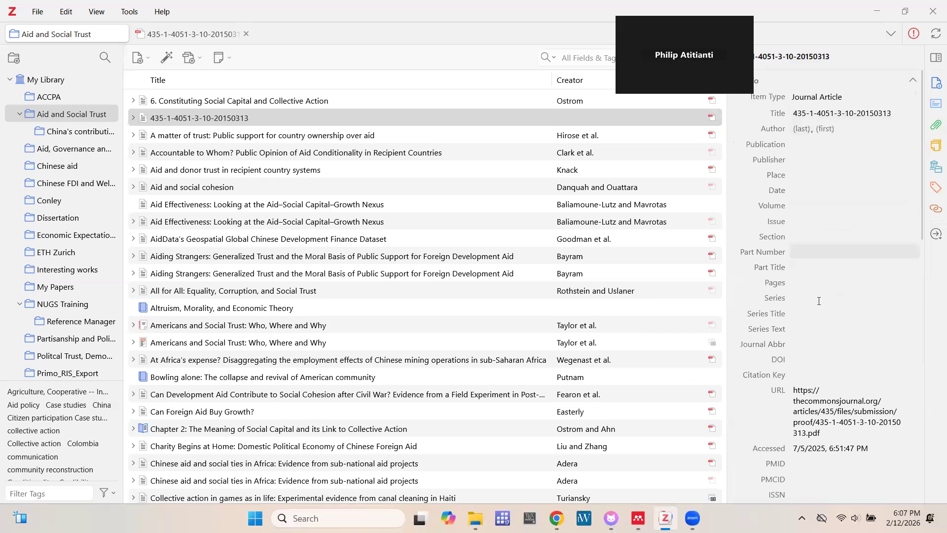
click(779, 331)
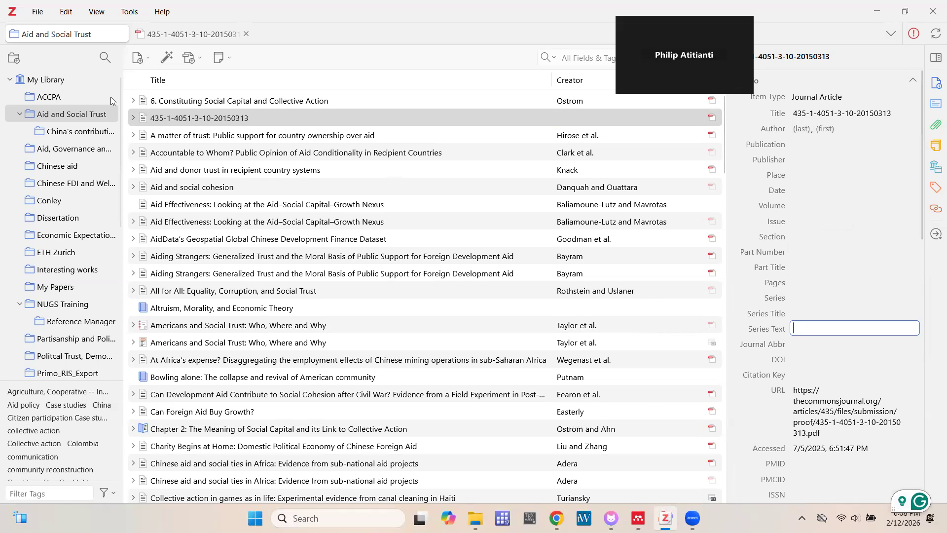
Expand the new parent item, open its attached PDF and review the article's title and authors
click(133, 121)
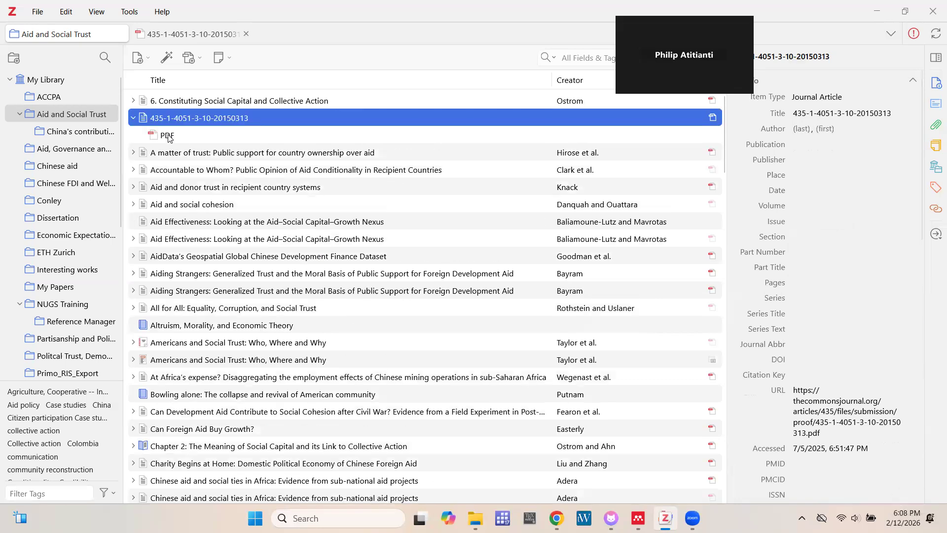
double_click(171, 138)
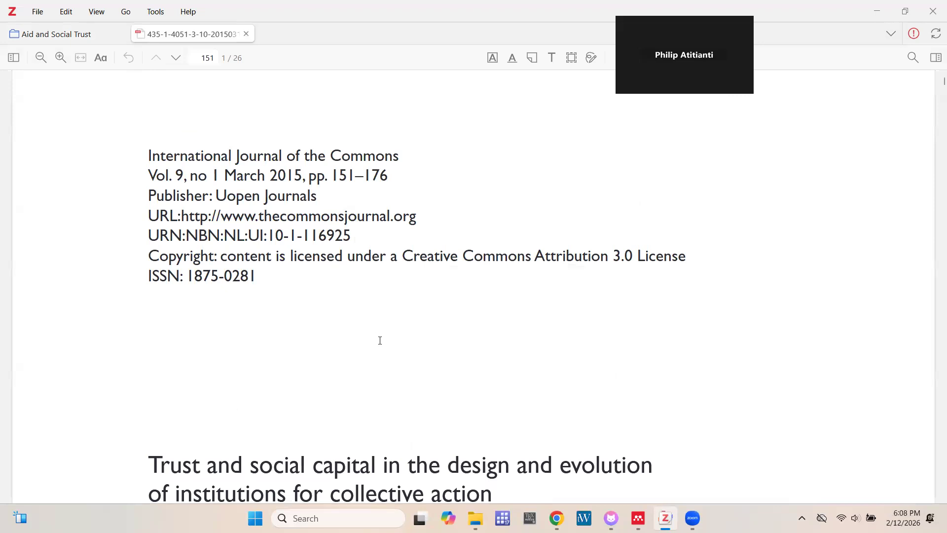
scroll(380, 341, down, 1)
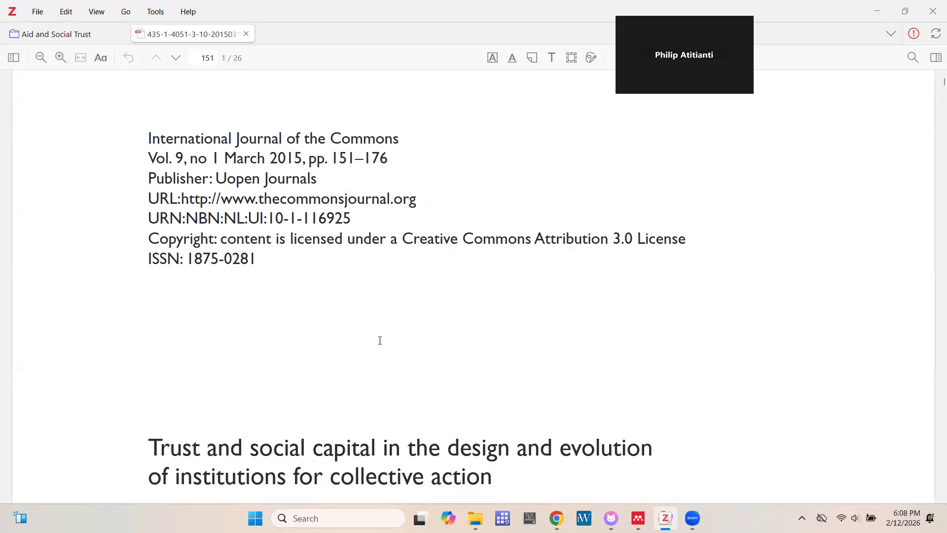
scroll(383, 297, down, 1)
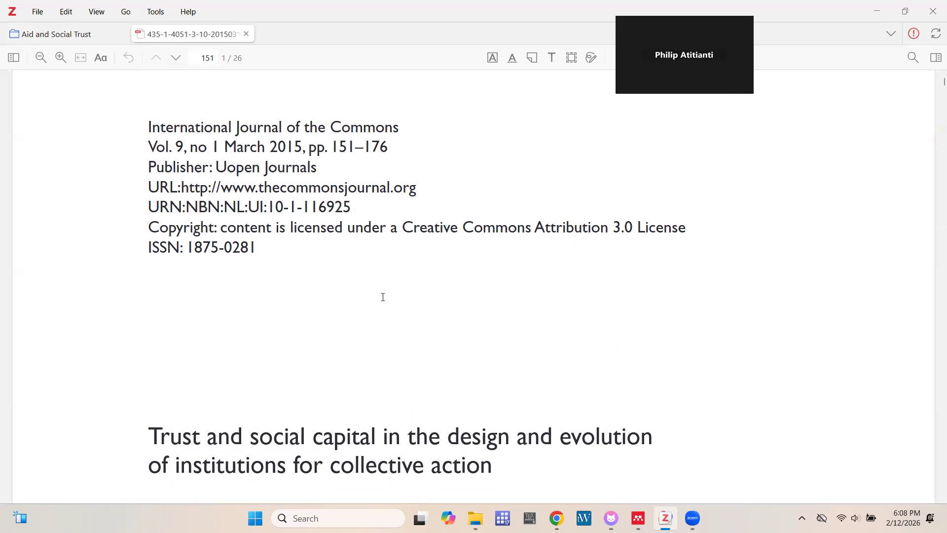
scroll(383, 297, down, 4)
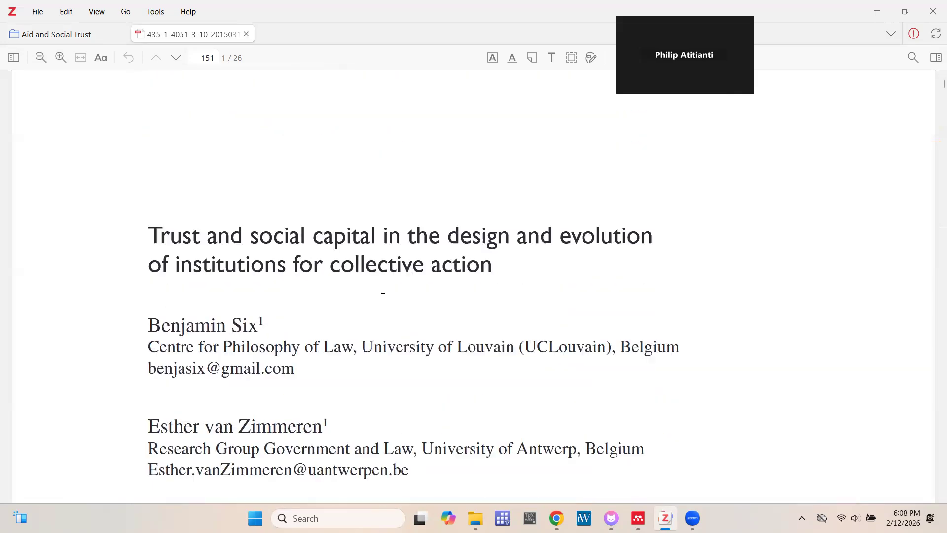
scroll(383, 297, down, 9)
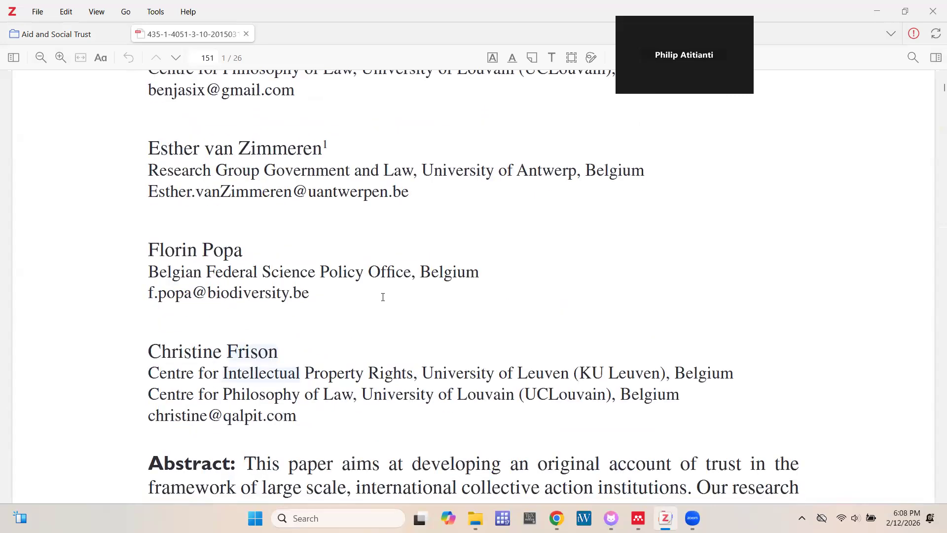
scroll(383, 297, up, 14)
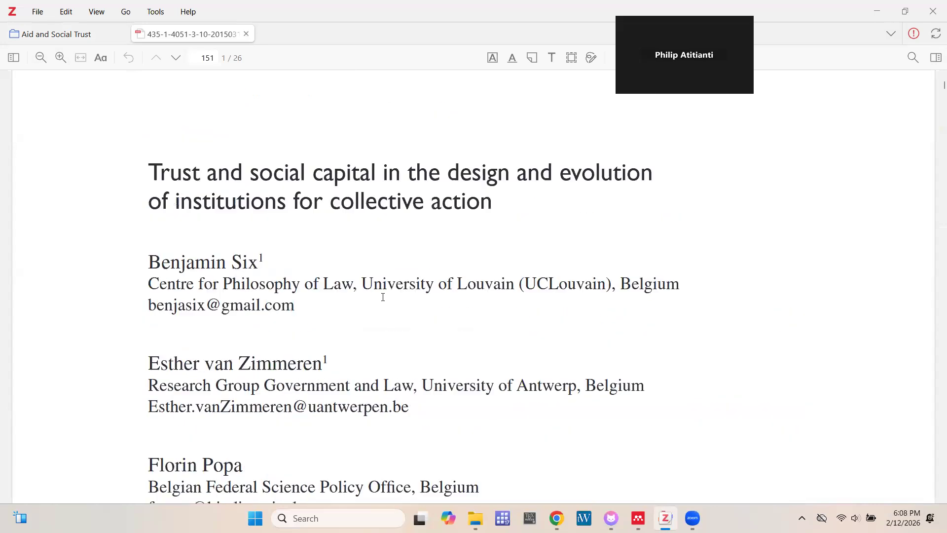
click(76, 36)
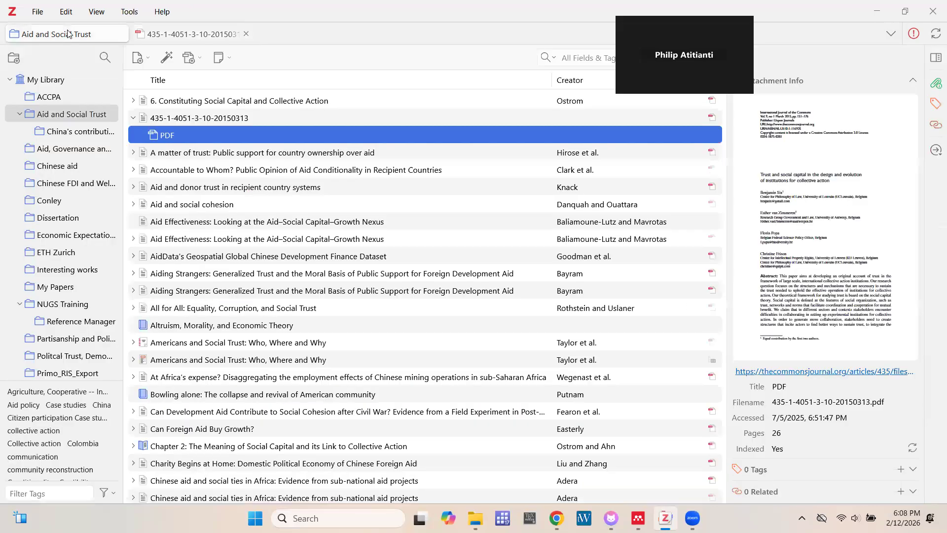
click(169, 120)
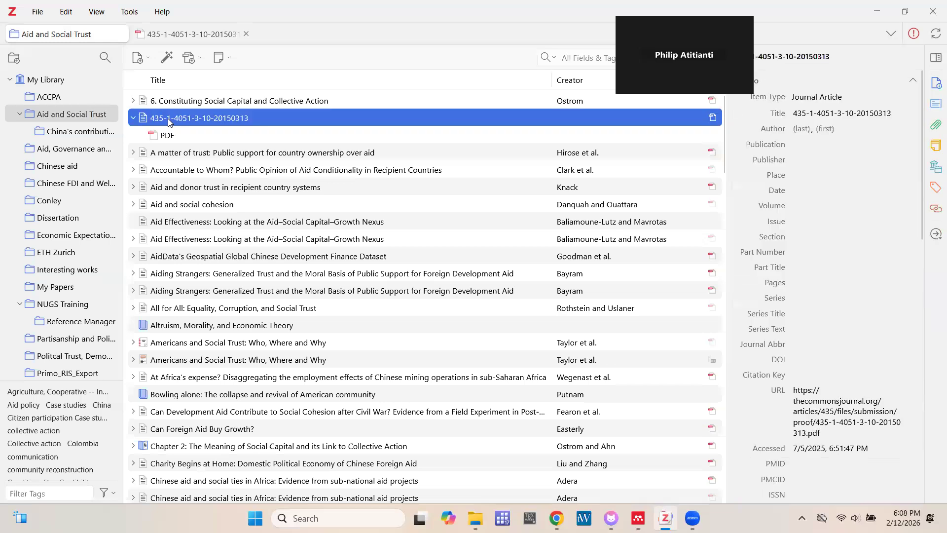
click(818, 110)
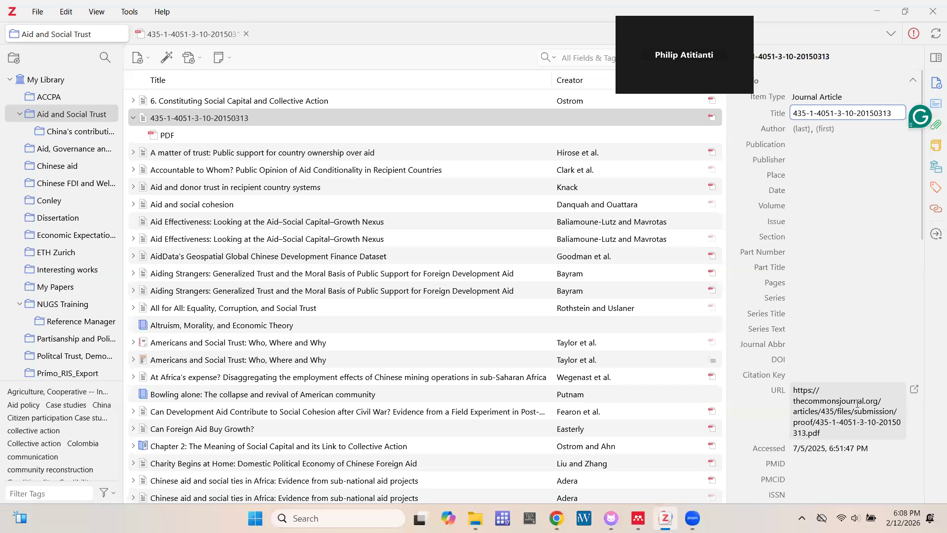
scroll(858, 403, down, 1)
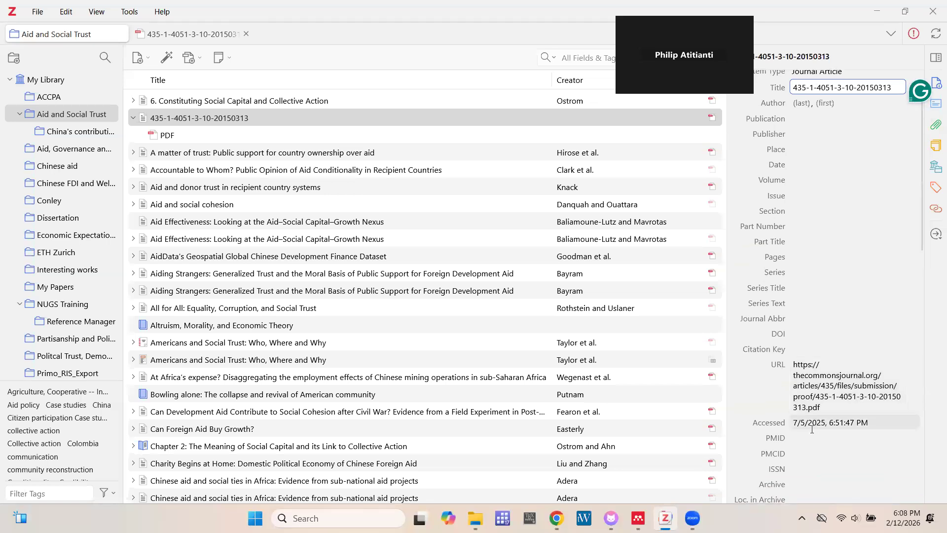
Switch back to the open PDF and check its first page for the bibliographic details the item record needs
key(ctrl+Tab)
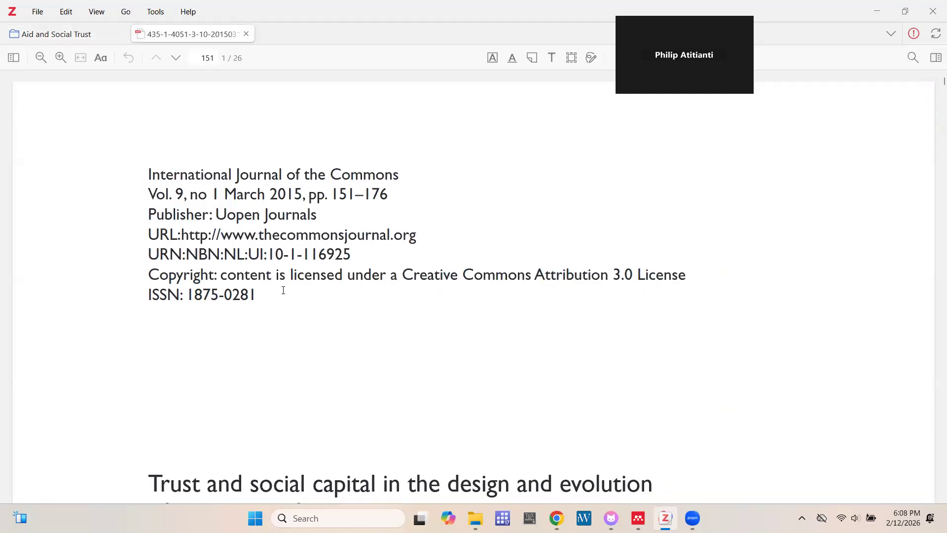
scroll(283, 291, down, 10)
scroll(284, 291, down, 12)
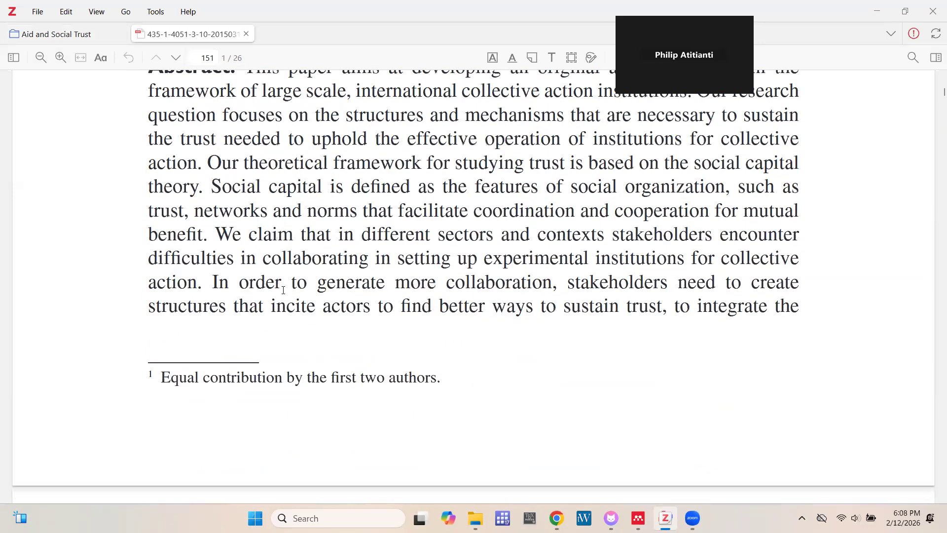
scroll(284, 291, up, 4)
scroll(284, 290, up, 18)
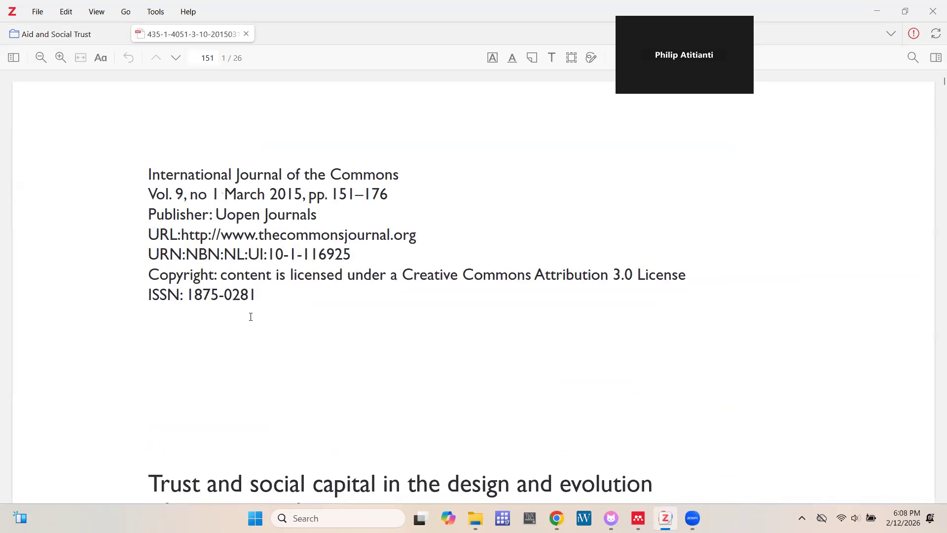
Copy the ISSN 1875-0281 from the PDF's first page and try adding the article to the collection by that identifier
drag(257, 295, 190, 294)
key(ctrl+c)
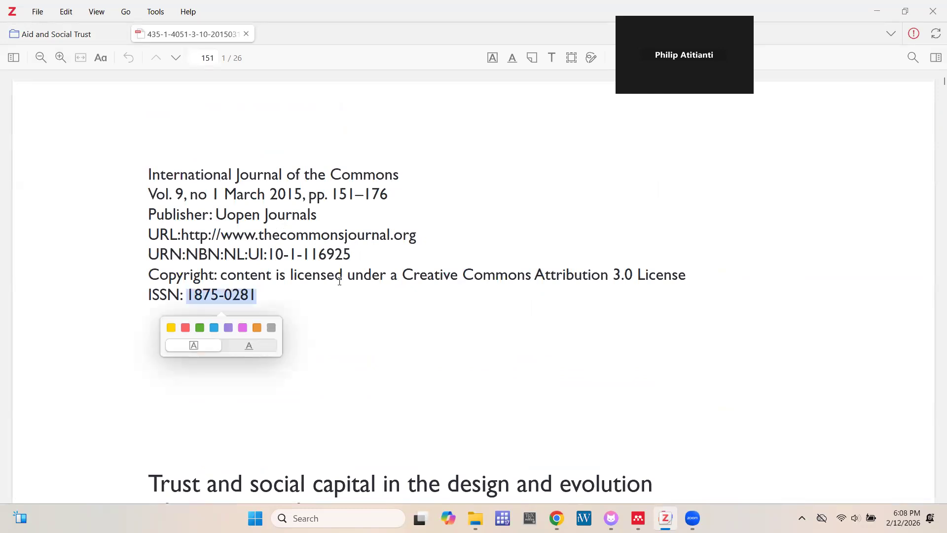
click(78, 36)
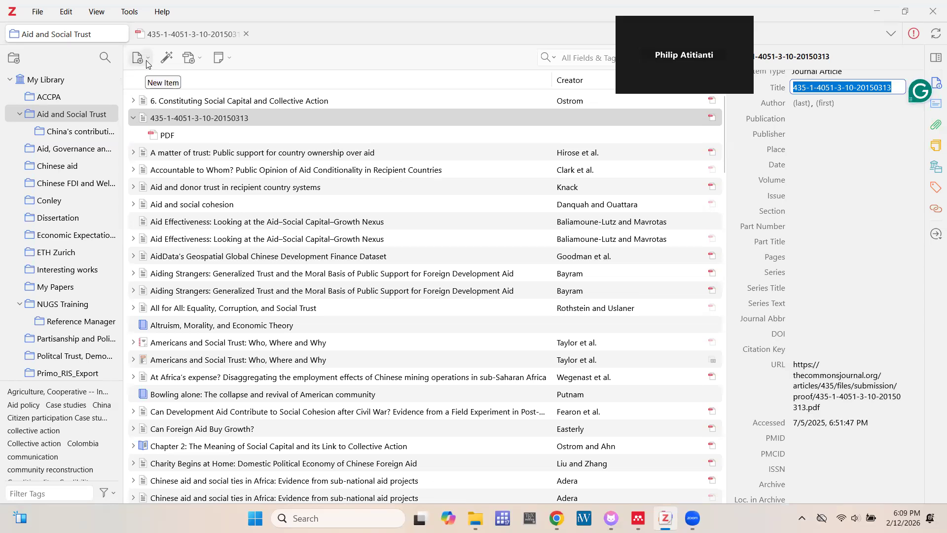
click(167, 58)
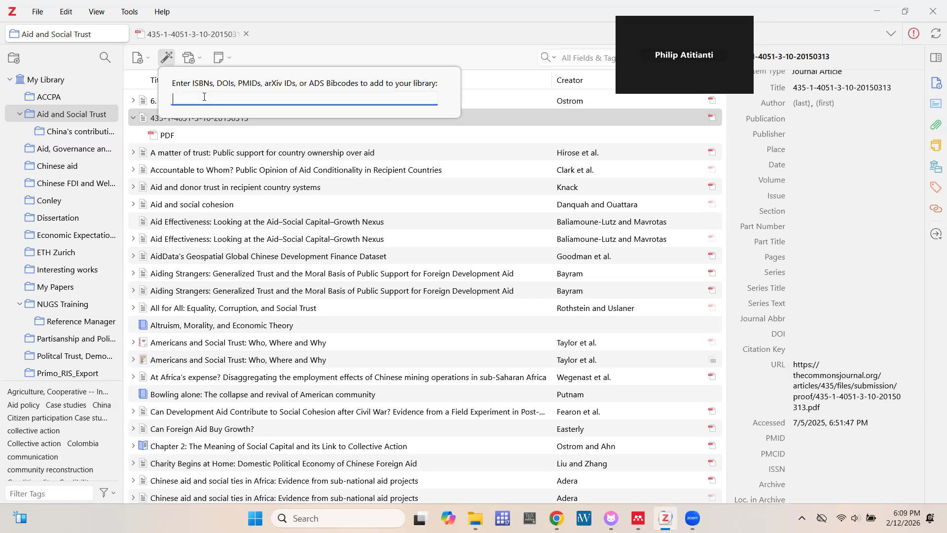
key(ctrl+v)
key(Return)
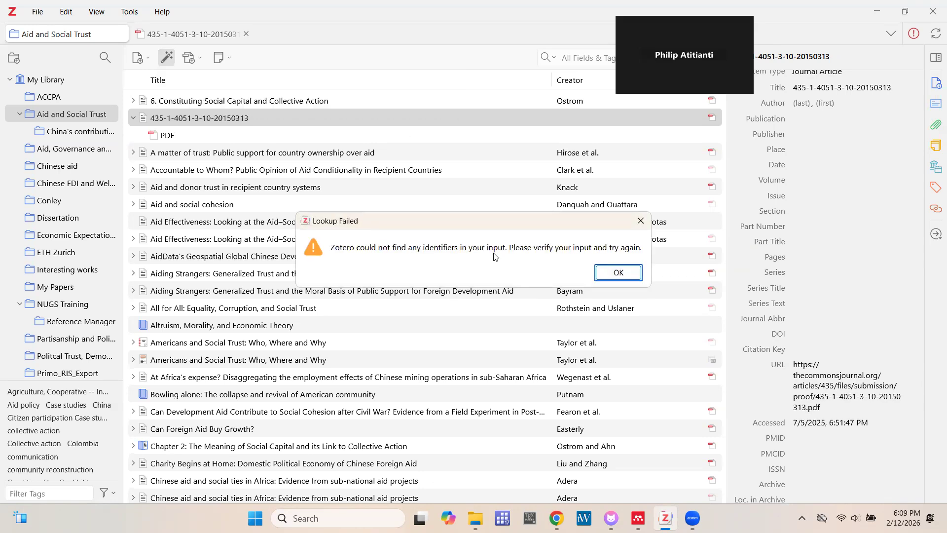
click(614, 274)
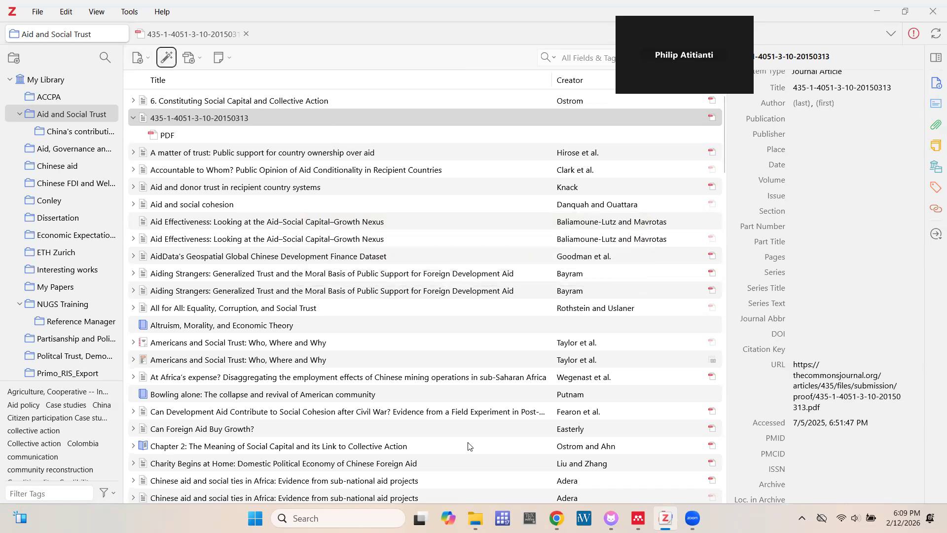
Review the article's title and authors in the open PDF, and look through the library's collections and group libraries
click(190, 34)
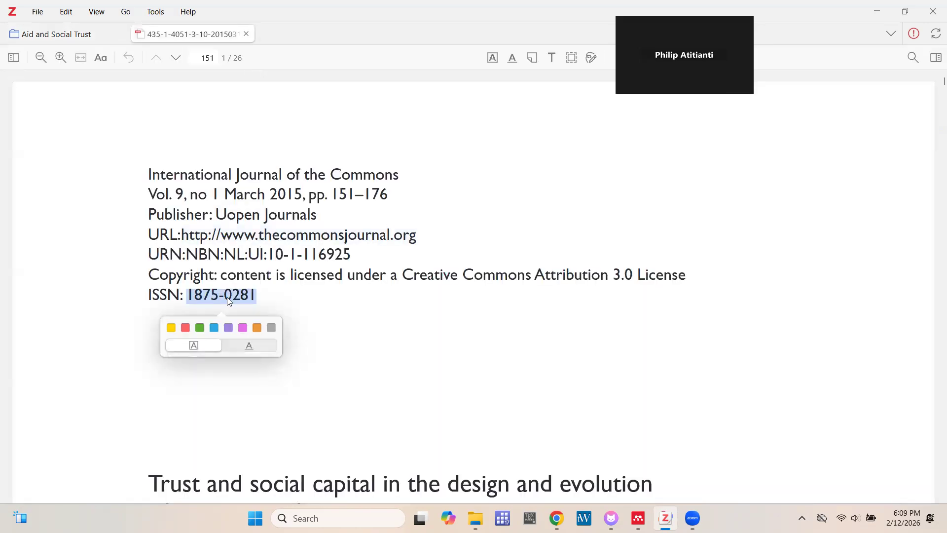
click(318, 329)
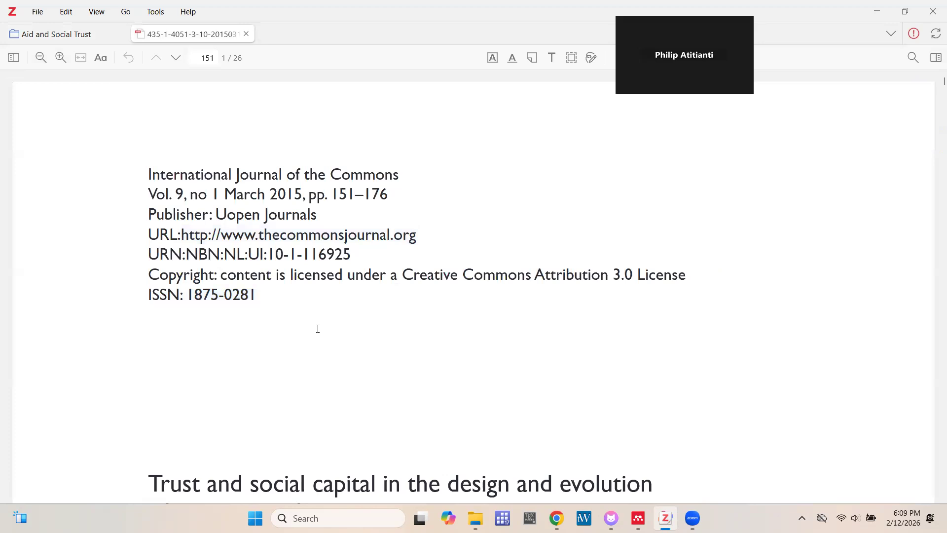
scroll(318, 329, down, 6)
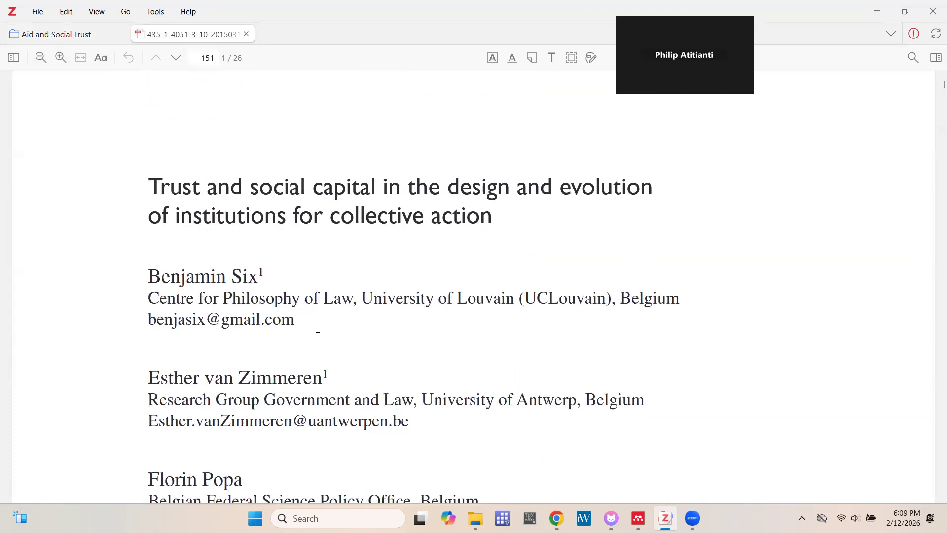
scroll(318, 328, down, 1)
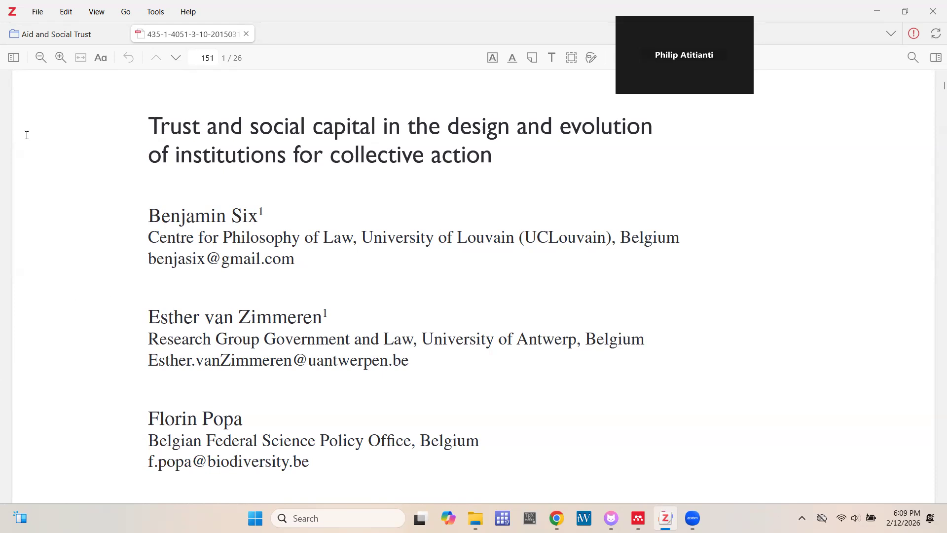
click(52, 34)
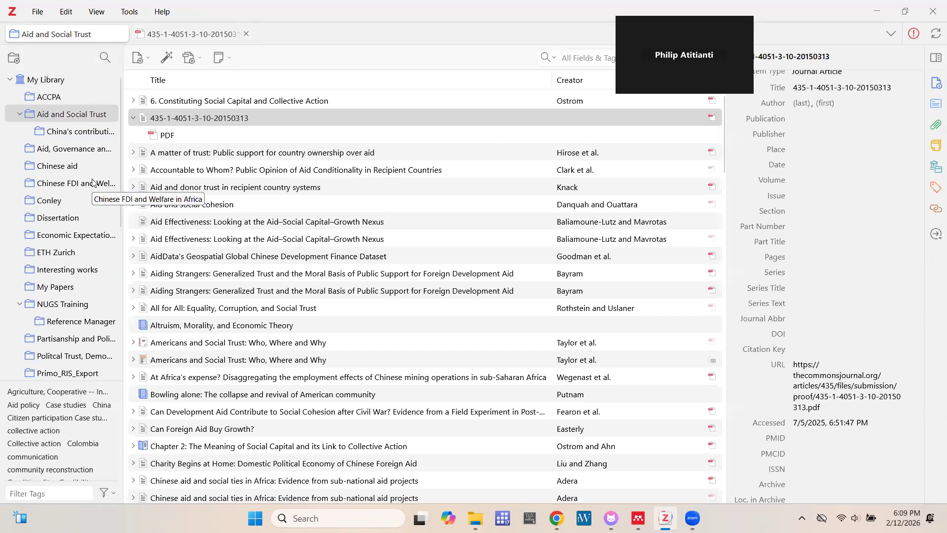
scroll(92, 183, down, 5)
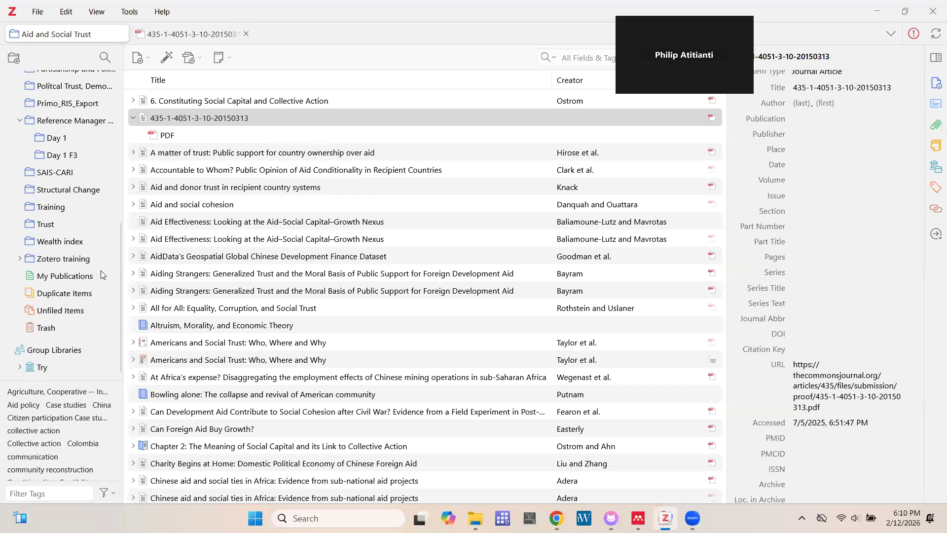
scroll(102, 275, up, 3)
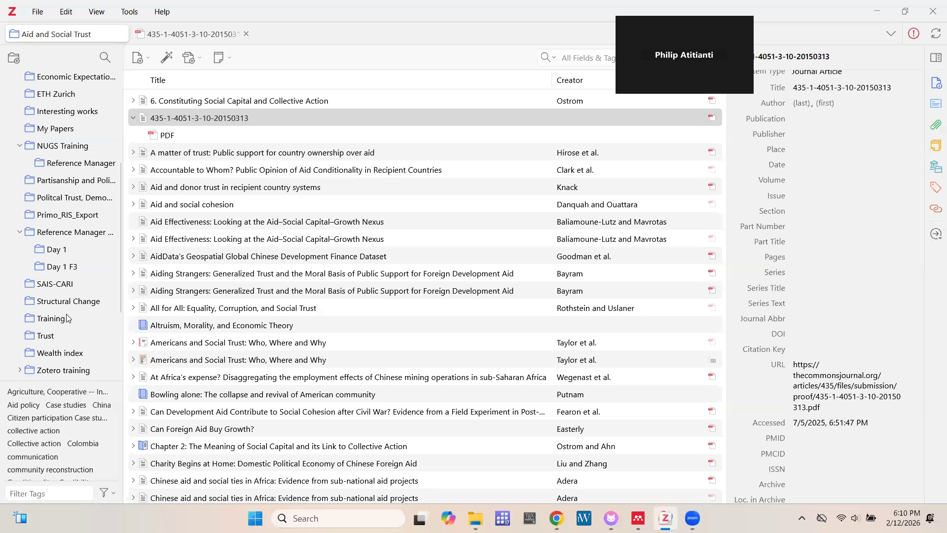
scroll(69, 254, down, 1)
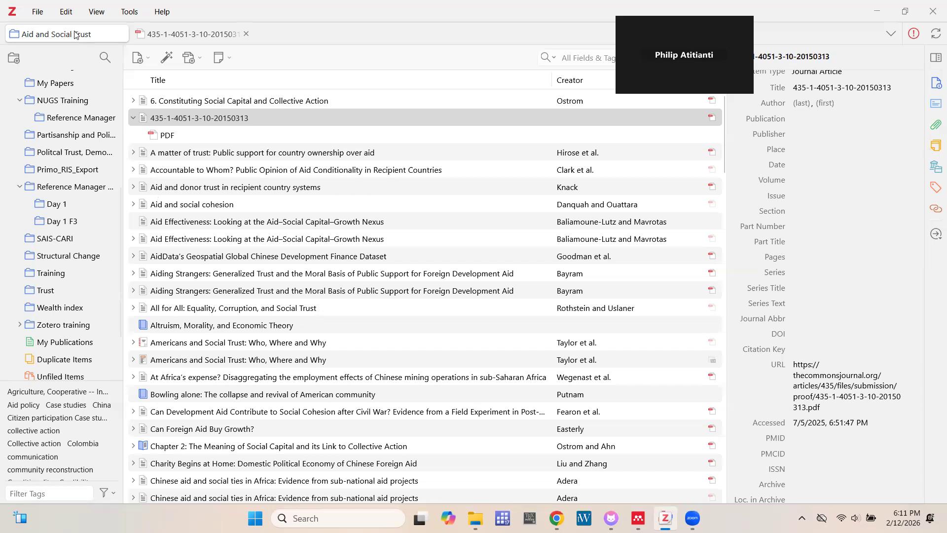
Review the data and file syncing options in the Zotero Sync settings and close the settings
click(68, 13)
click(67, 13)
click(67, 12)
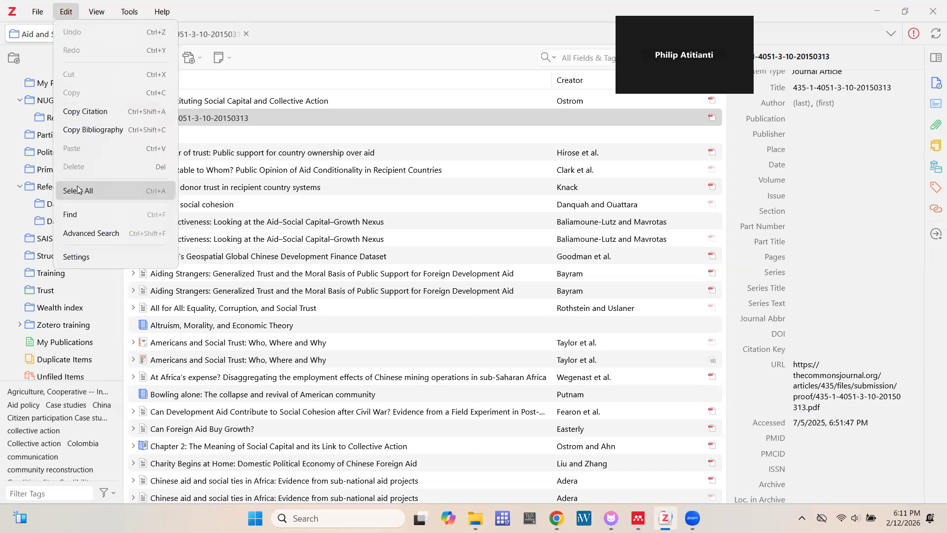
click(80, 258)
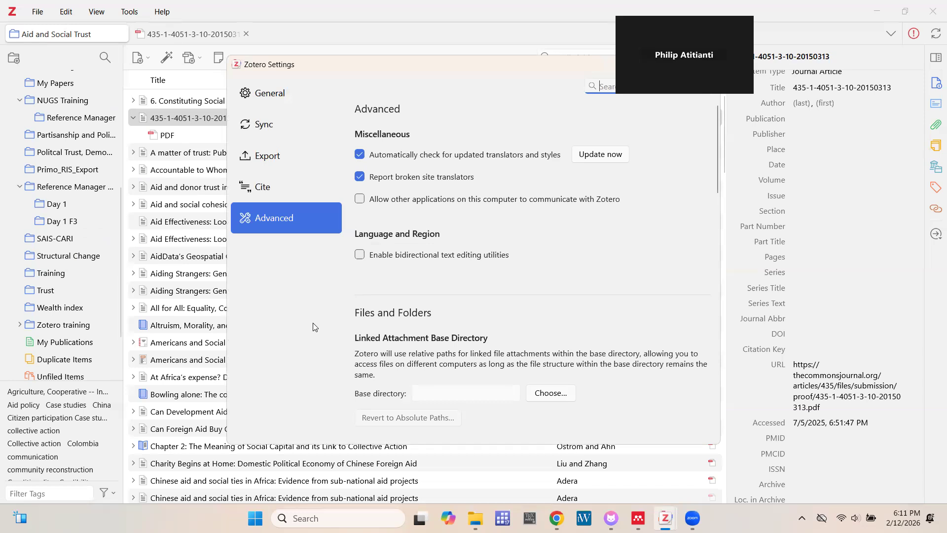
click(265, 134)
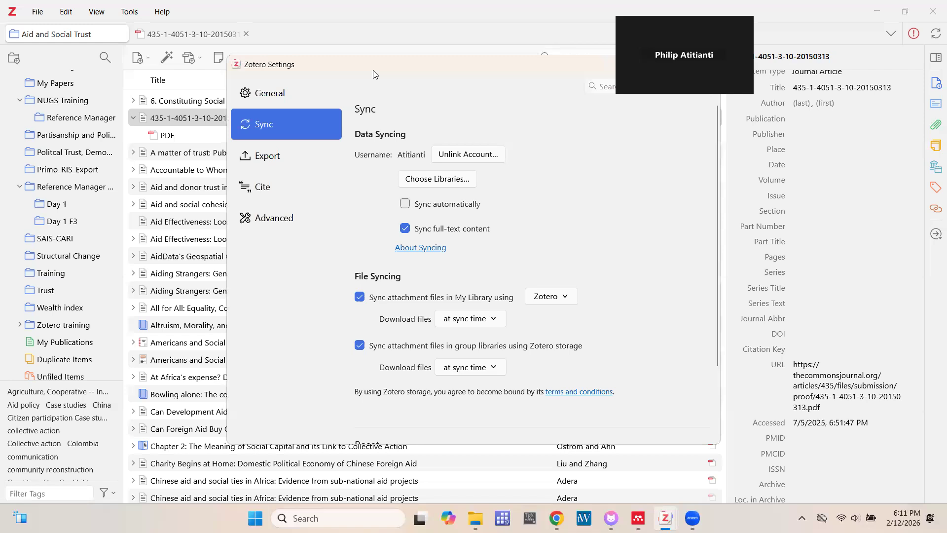
drag(340, 64, 283, 81)
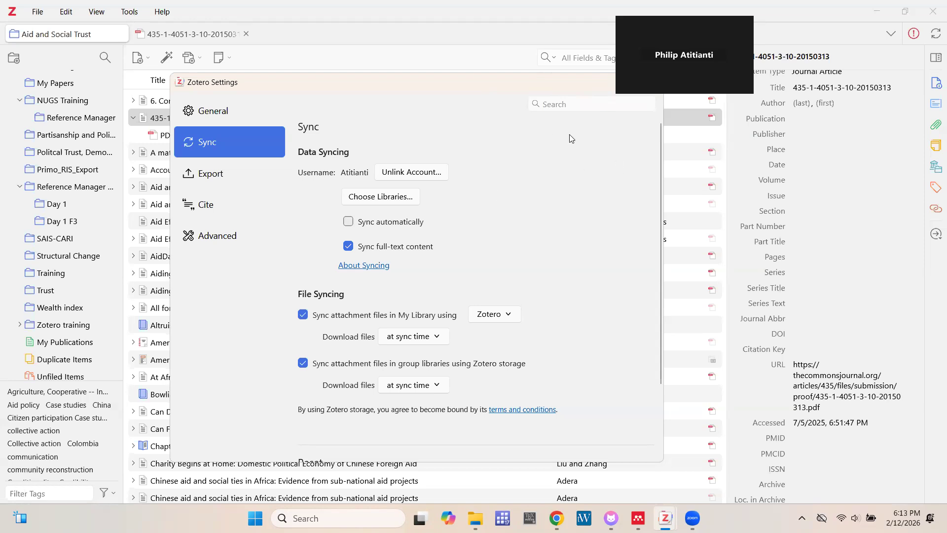
drag(505, 85, 430, 93)
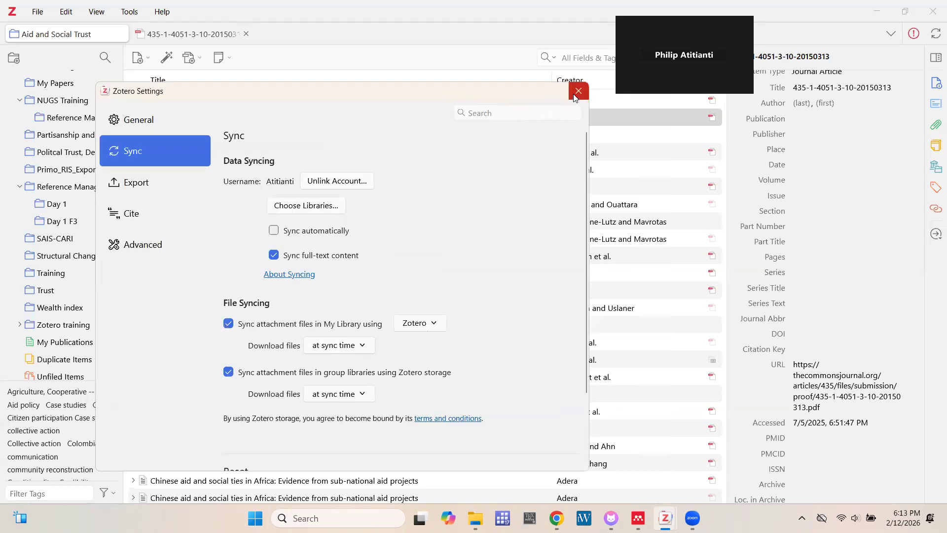
click(578, 92)
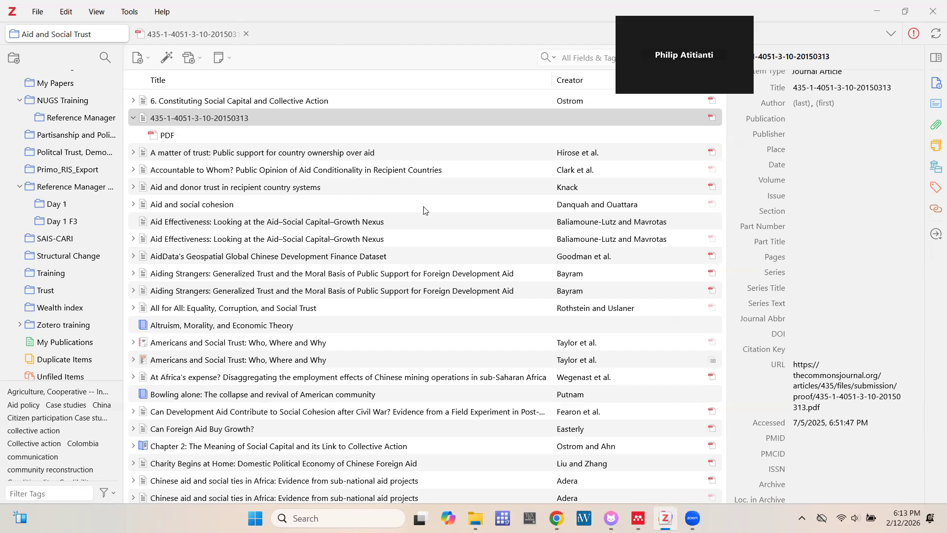
Create a new online Zotero group named "NUGS Workshop" with Private Membership
click(44, 16)
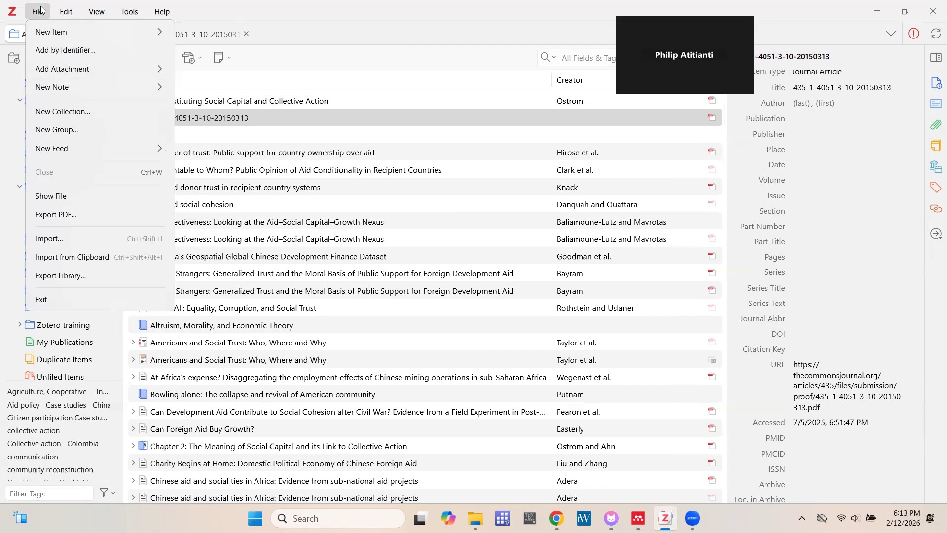
click(36, 14)
click(36, 15)
click(55, 131)
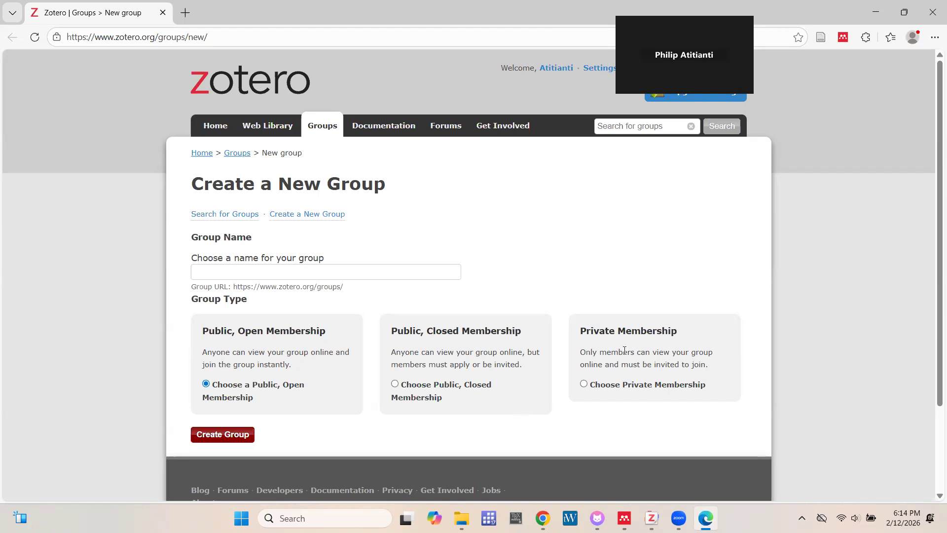
click(584, 385)
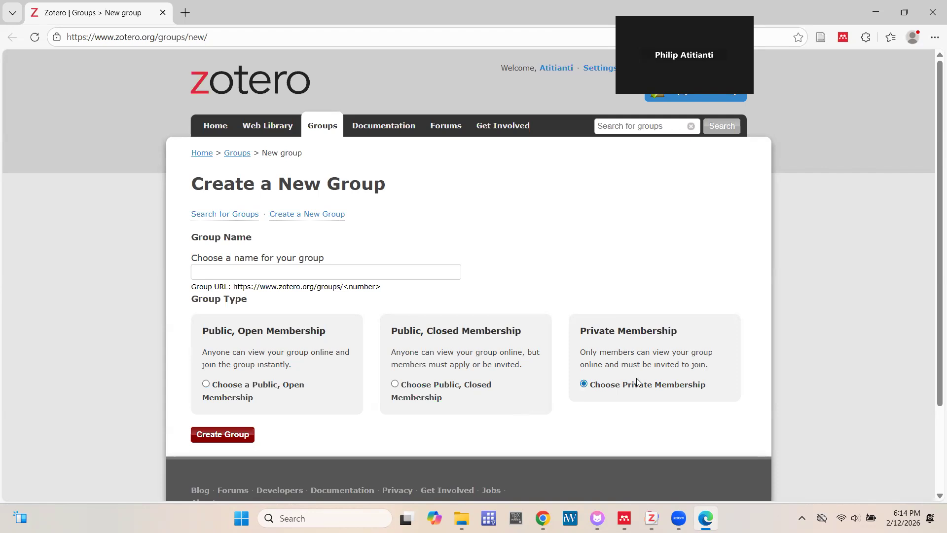
click(233, 273)
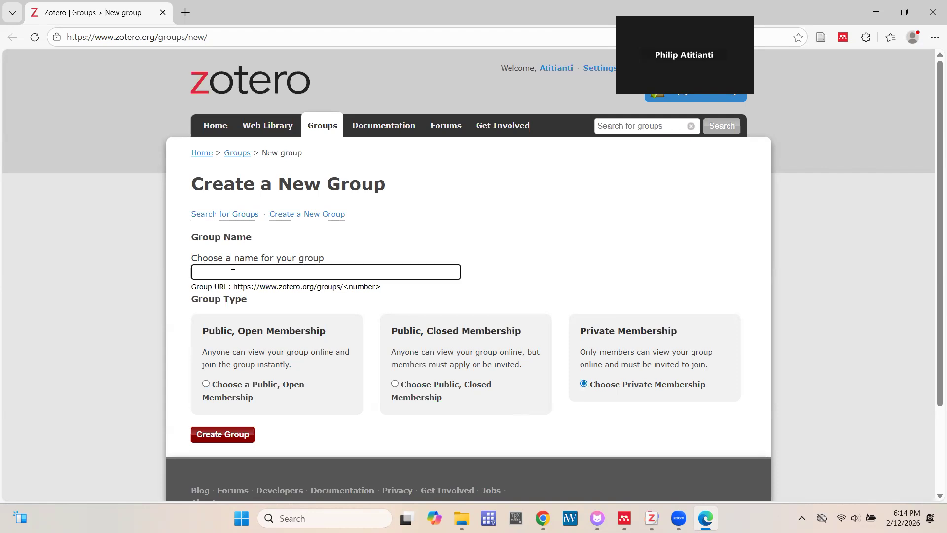
text(NUGS )
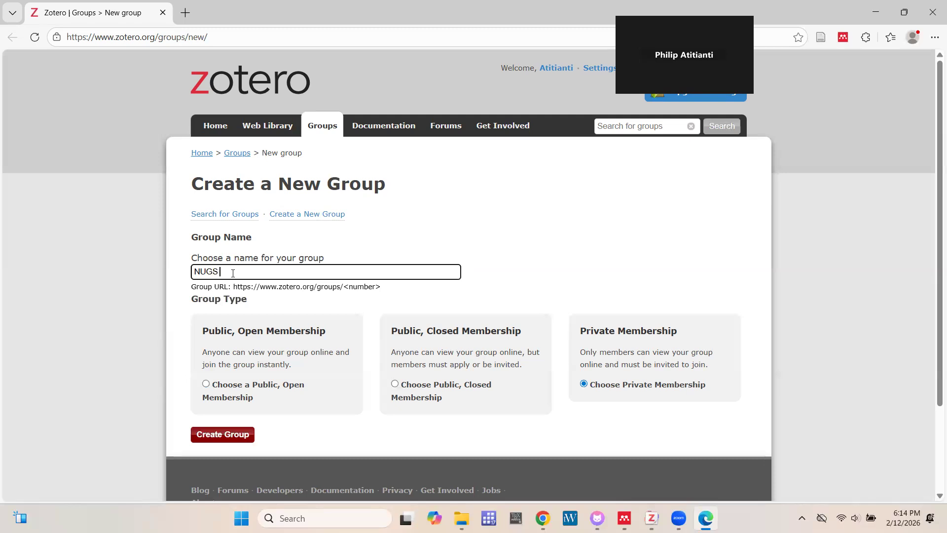
text(Workshop)
click(225, 435)
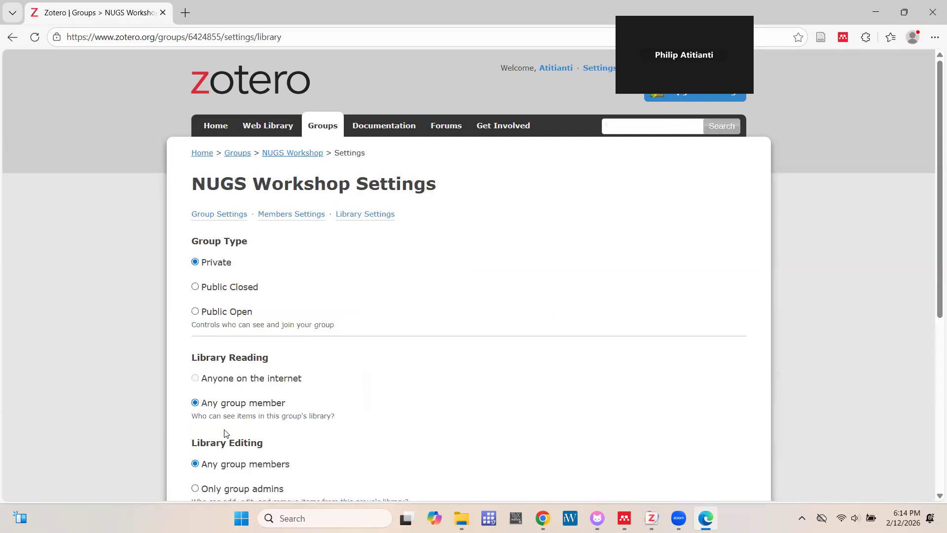
Review and save the group's library settings as Private, with library reading, library editing and file editing allowed for any group member
scroll(365, 354, down, 1)
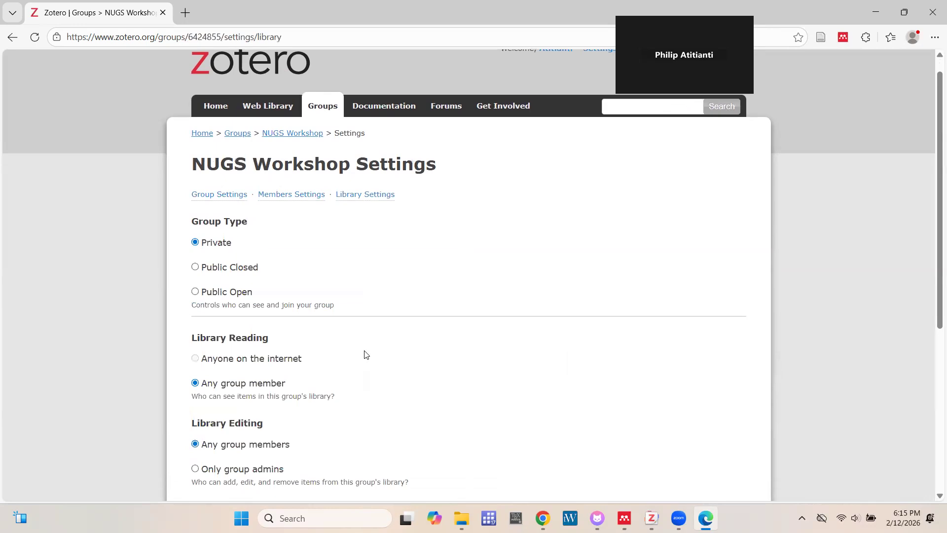
scroll(365, 354, down, 1)
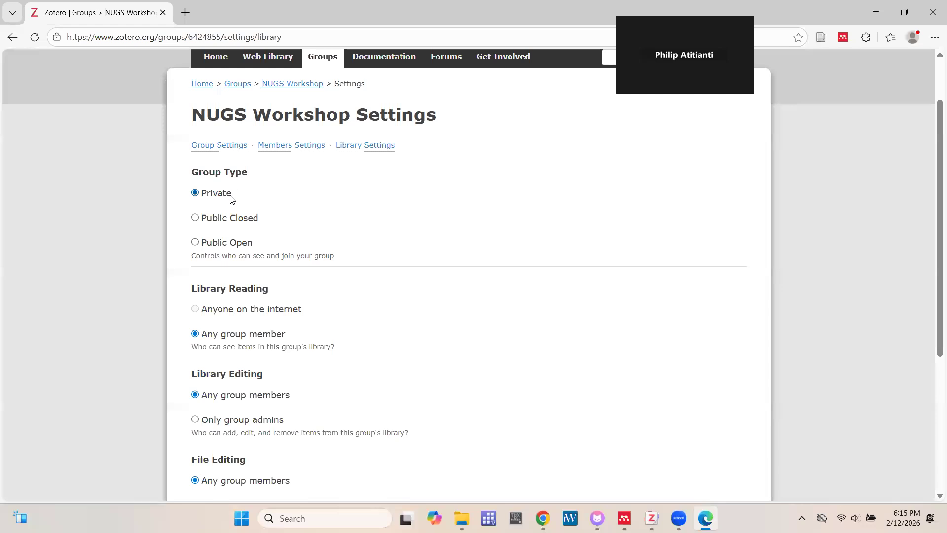
scroll(261, 289, down, 1)
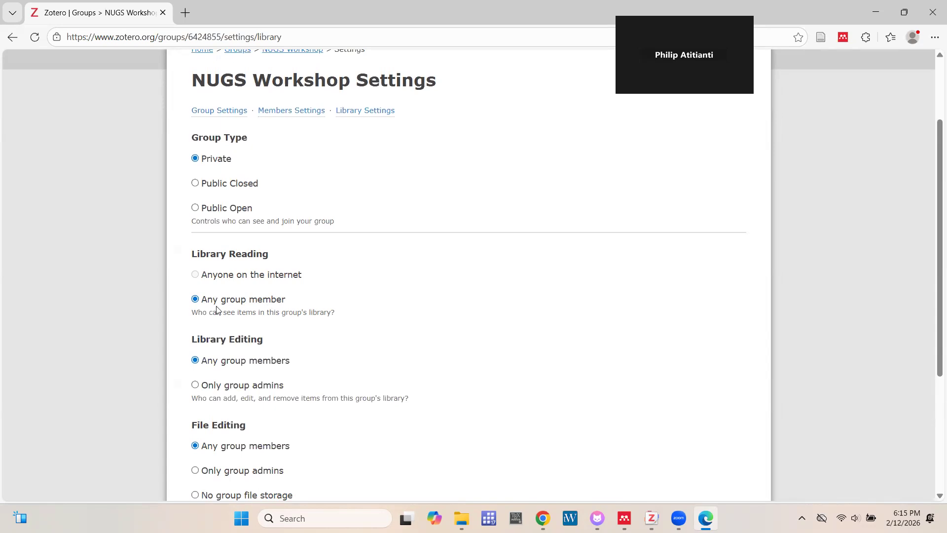
scroll(287, 308, down, 1)
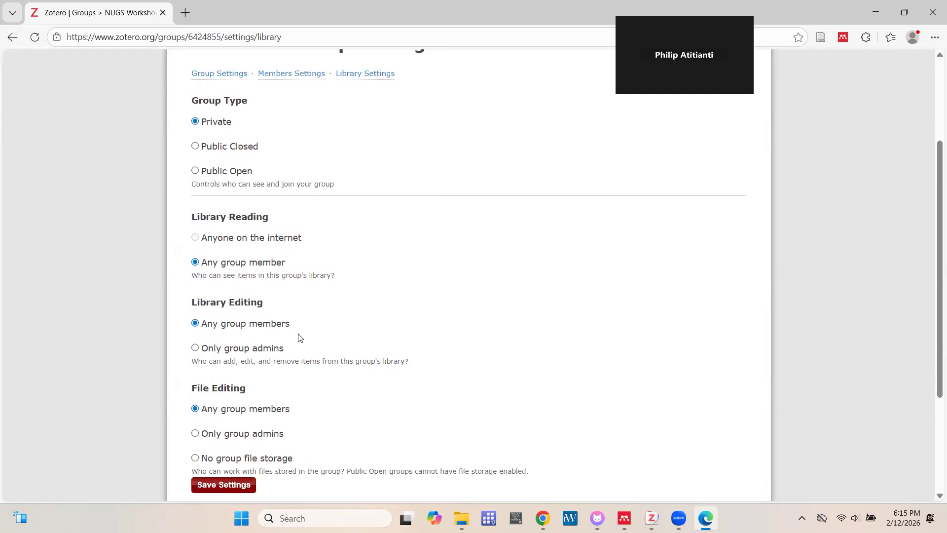
scroll(299, 336, down, 1)
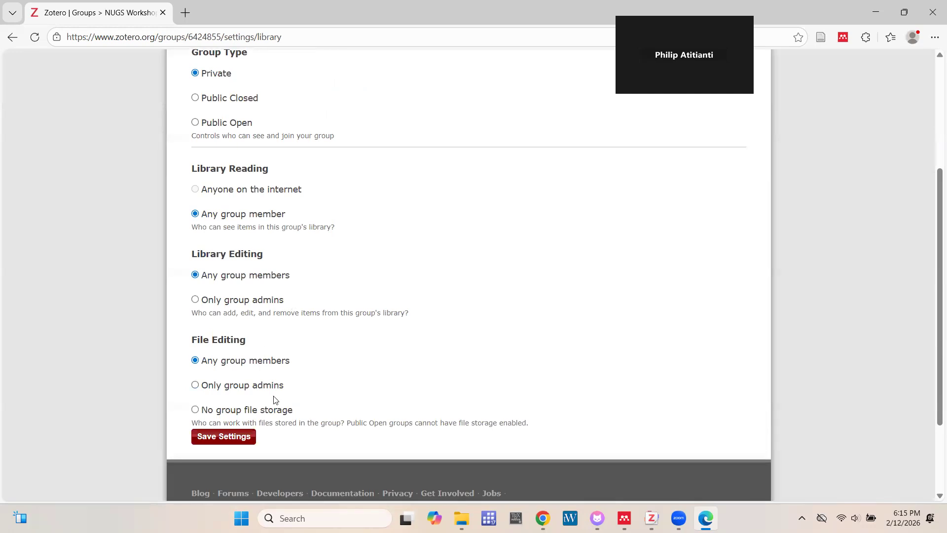
click(217, 437)
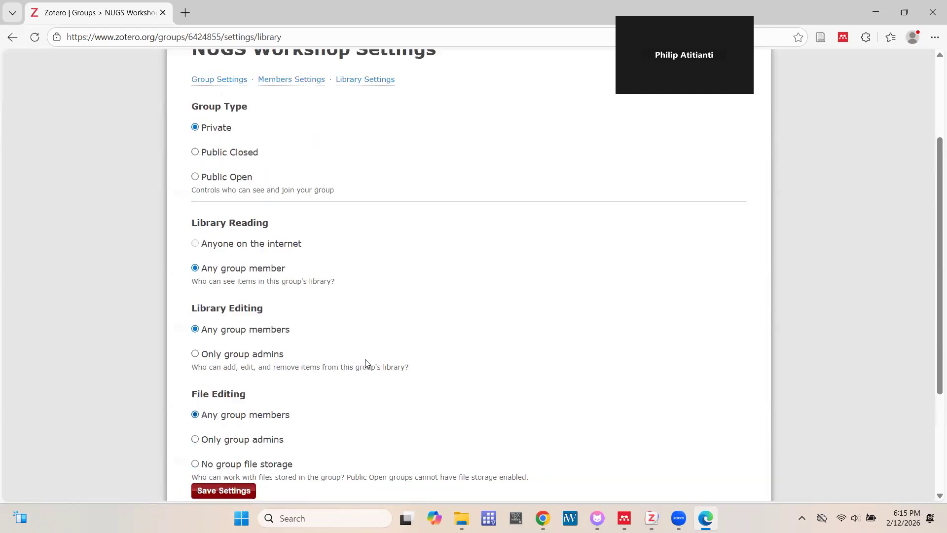
Open the group's member invitation form from its members settings, and return to the Zotero desktop app without entering invitees
scroll(365, 364, up, 2)
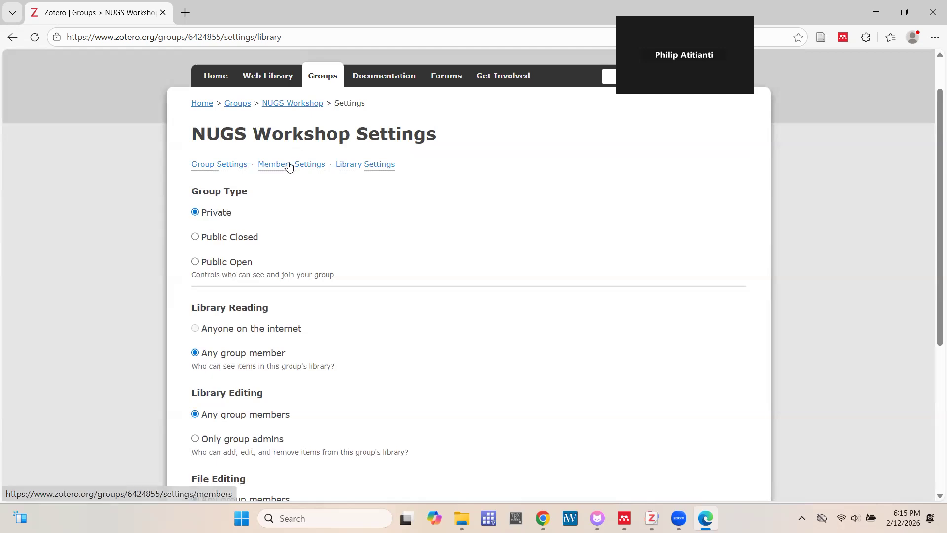
click(289, 168)
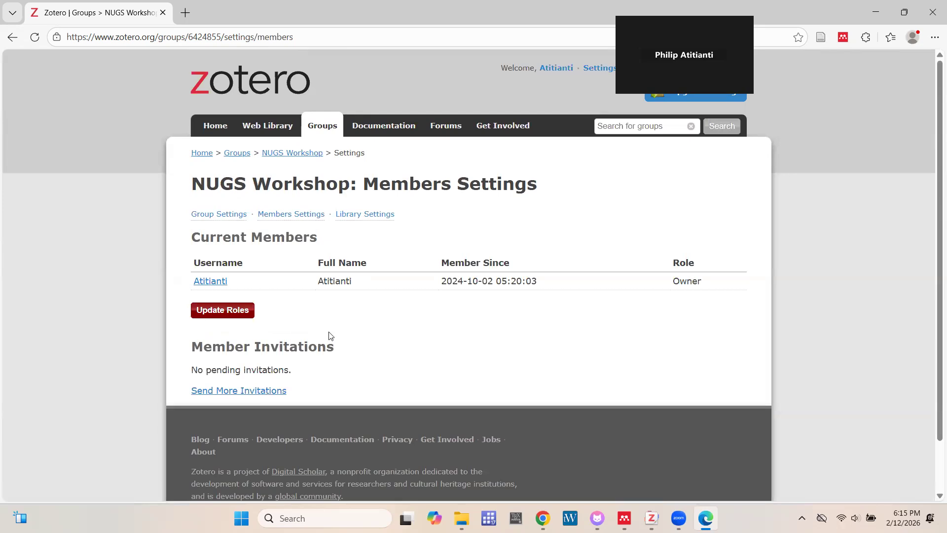
click(231, 395)
click(248, 247)
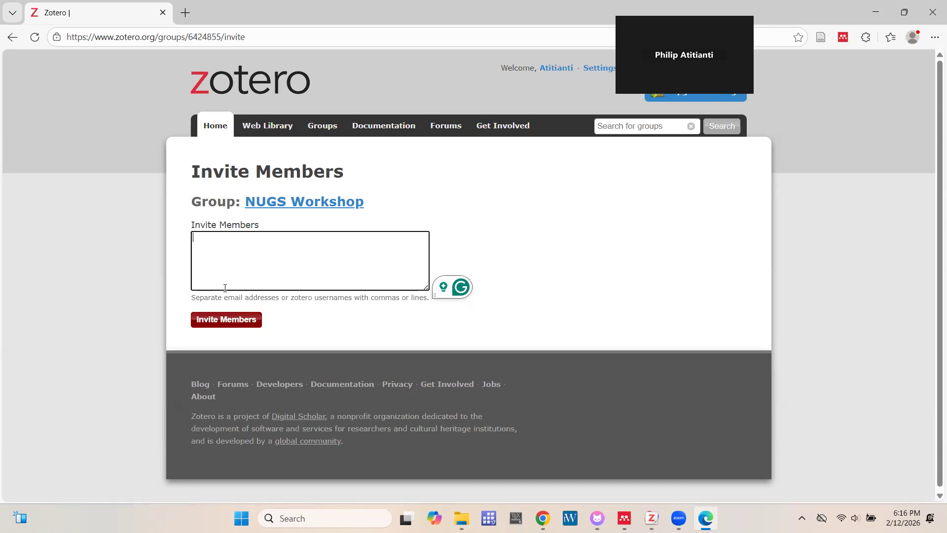
click(394, 232)
click(651, 518)
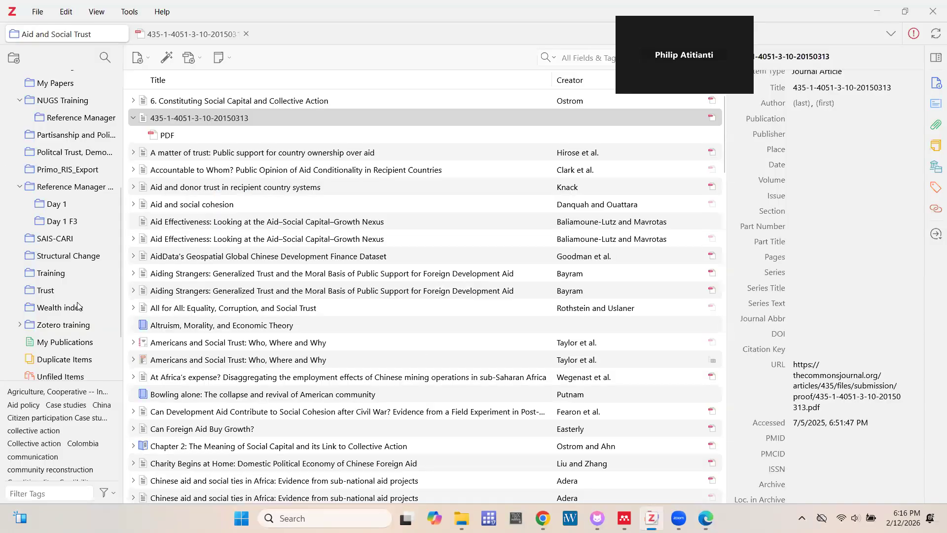
Sync the Zotero libraries and remove the group "Try" from this computer
scroll(78, 307, down, 3)
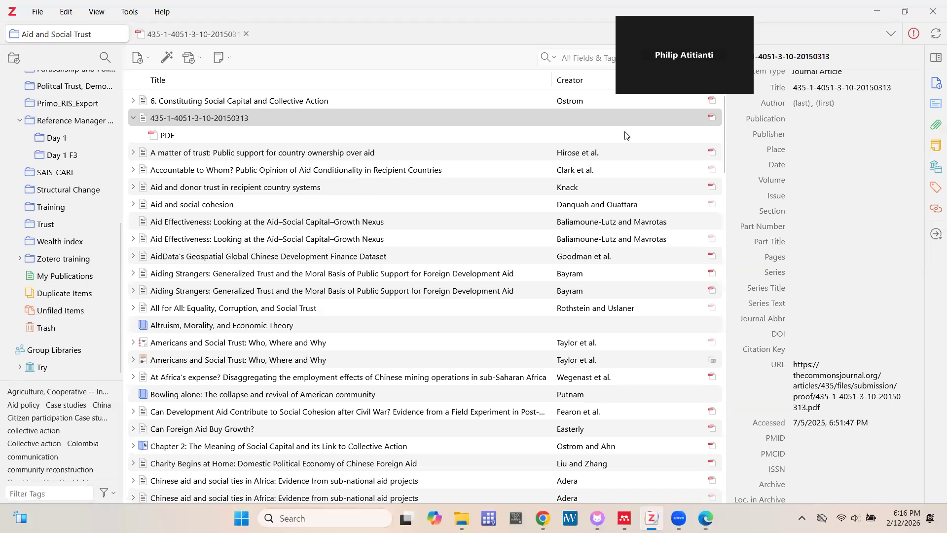
click(936, 34)
click(706, 519)
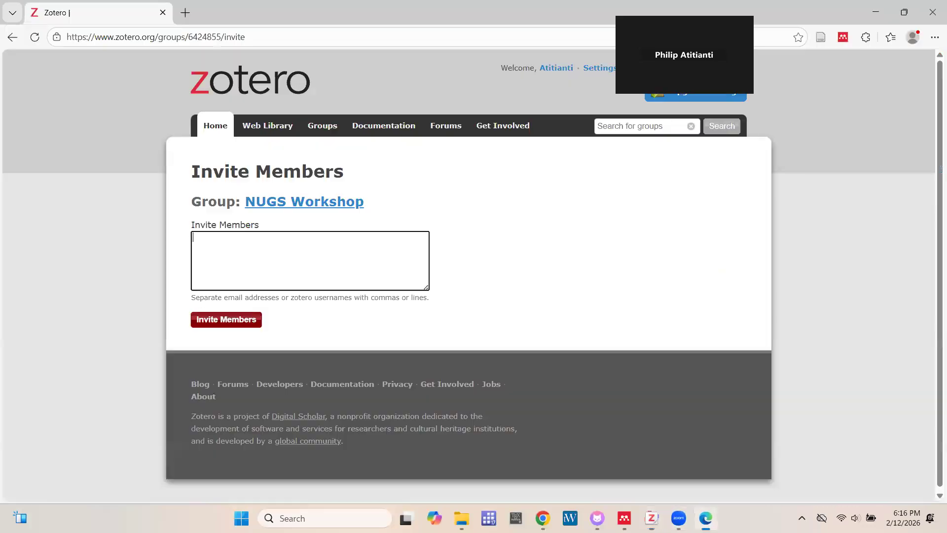
click(277, 262)
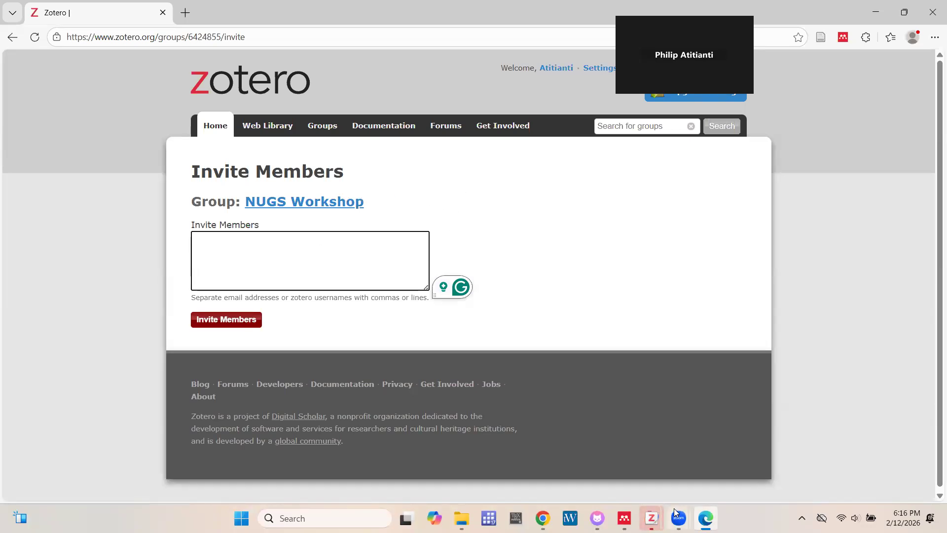
click(652, 518)
click(670, 469)
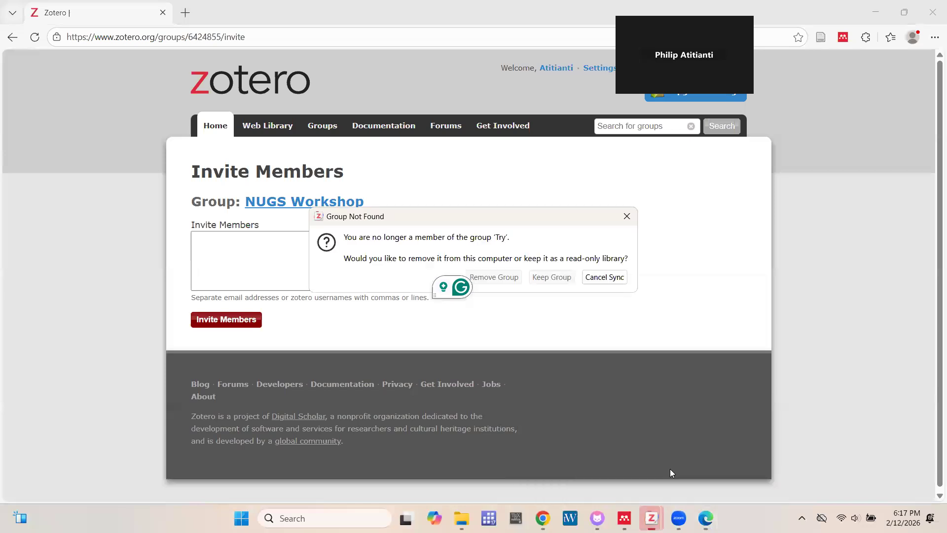
click(503, 278)
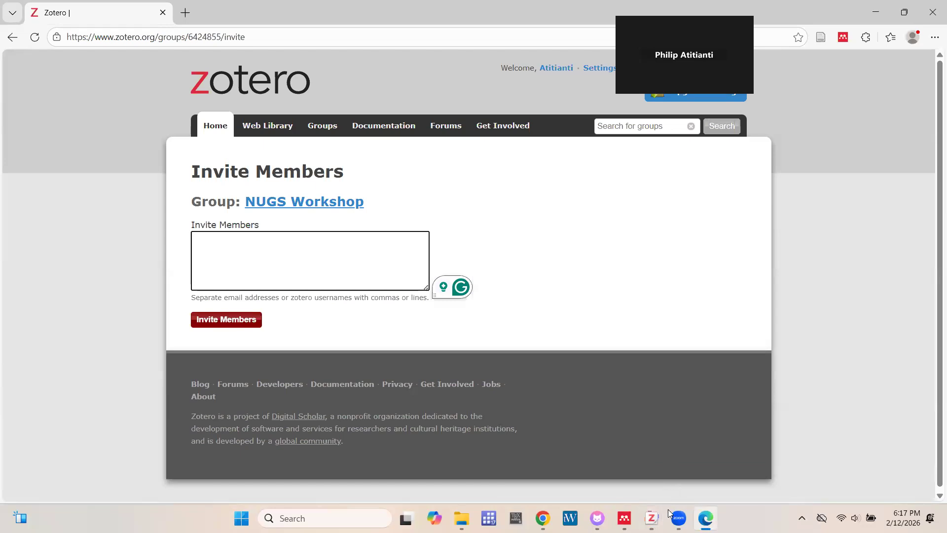
Return to the Zotero desktop app and open the NUGS Workshop group library
click(651, 518)
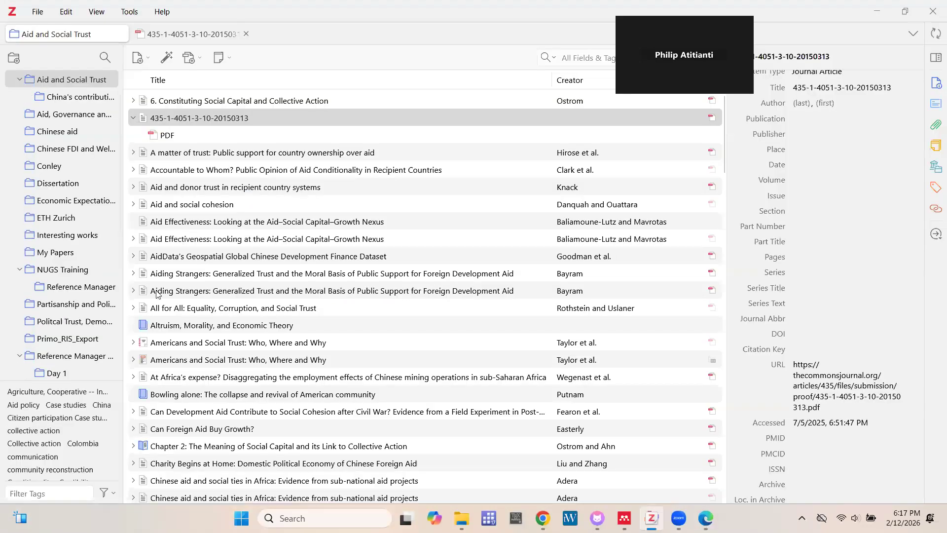
scroll(27, 280, down, 5)
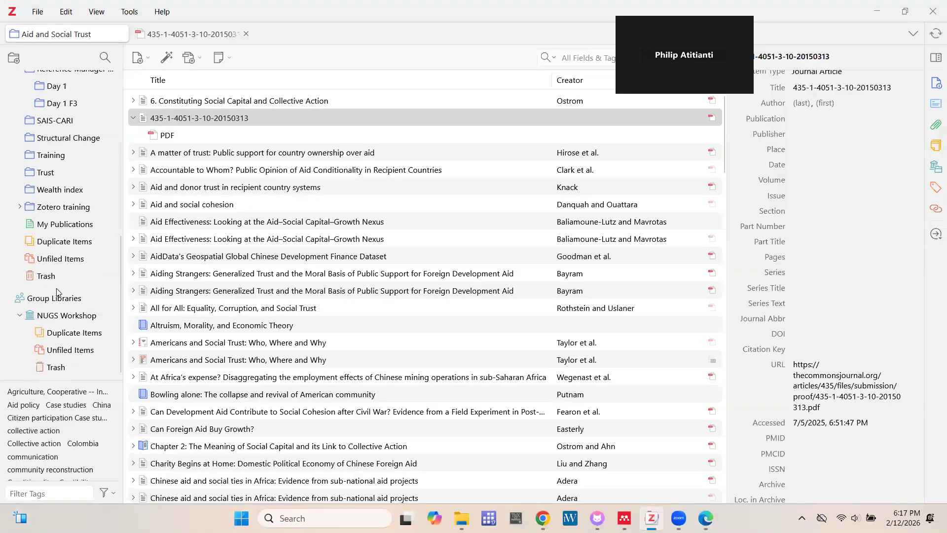
click(59, 317)
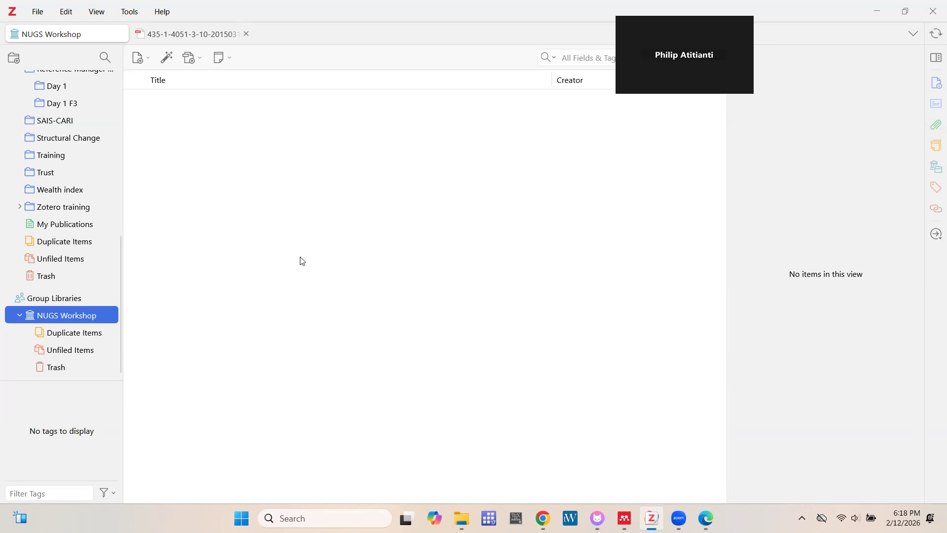
Create another online Zotero group named "NUGS Workshop 2" with Private Membership
click(39, 11)
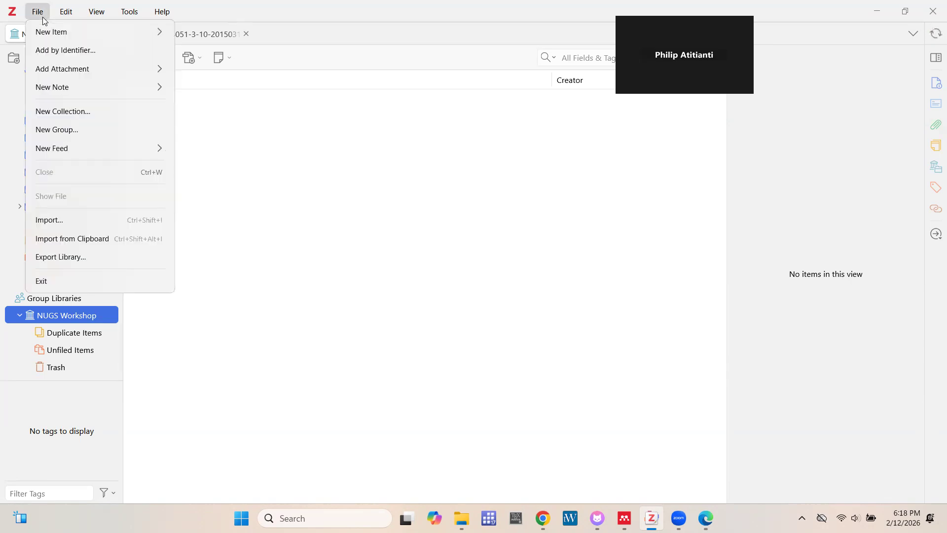
click(76, 130)
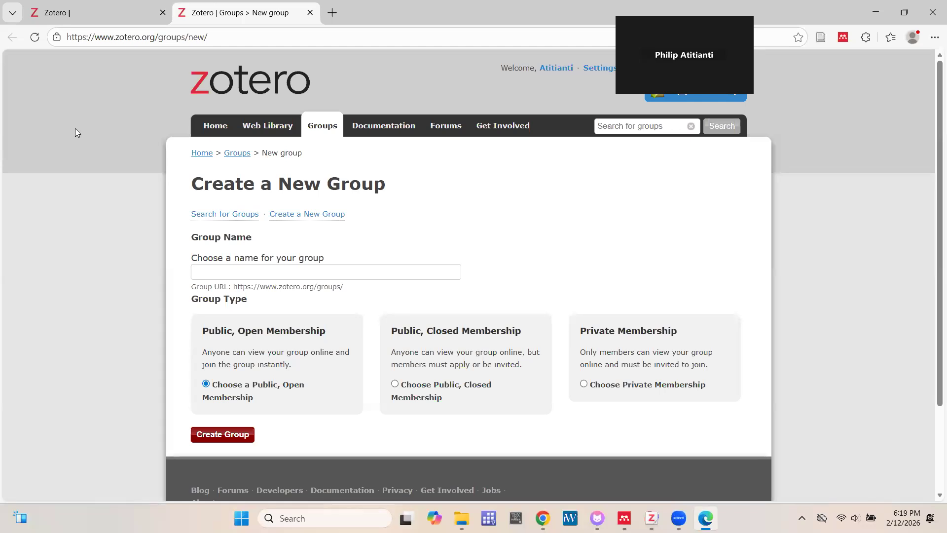
click(243, 270)
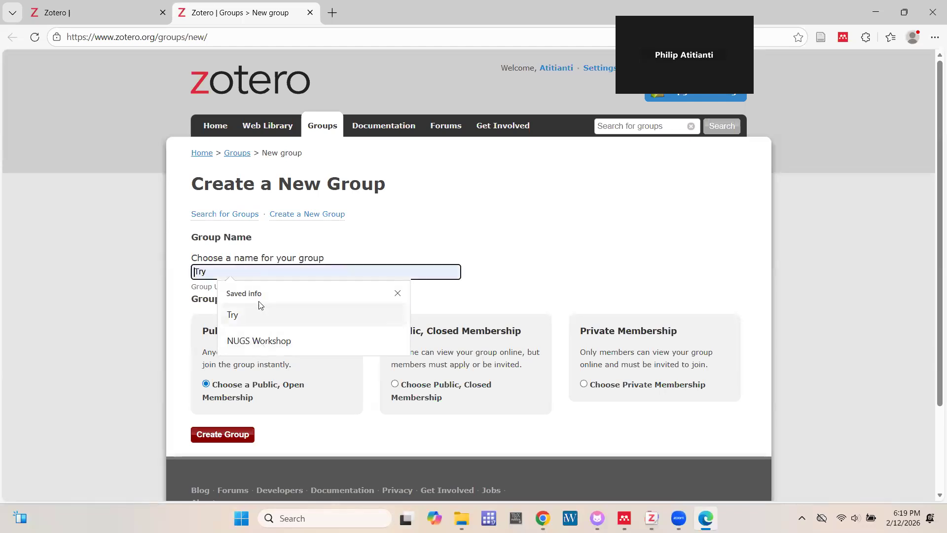
key(Down)
key(Down)
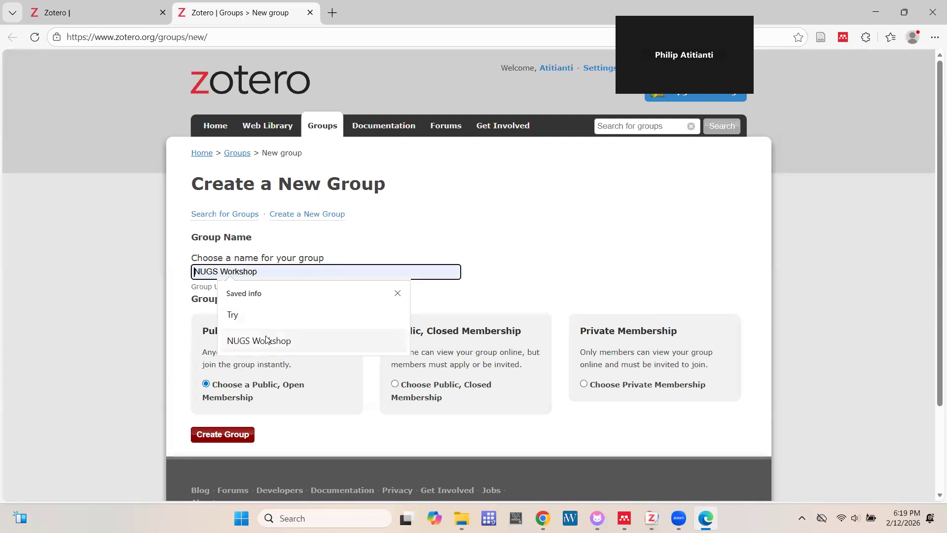
key(Return)
text(2)
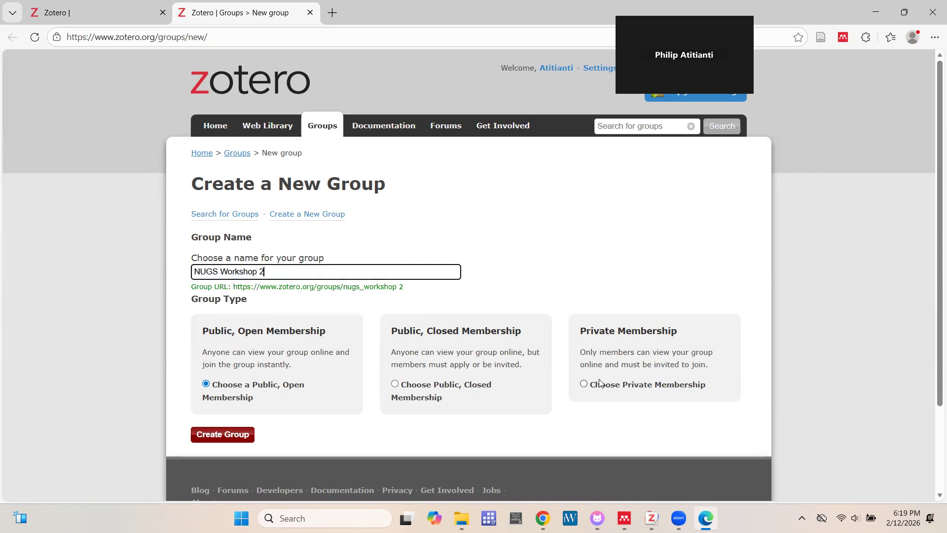
click(585, 385)
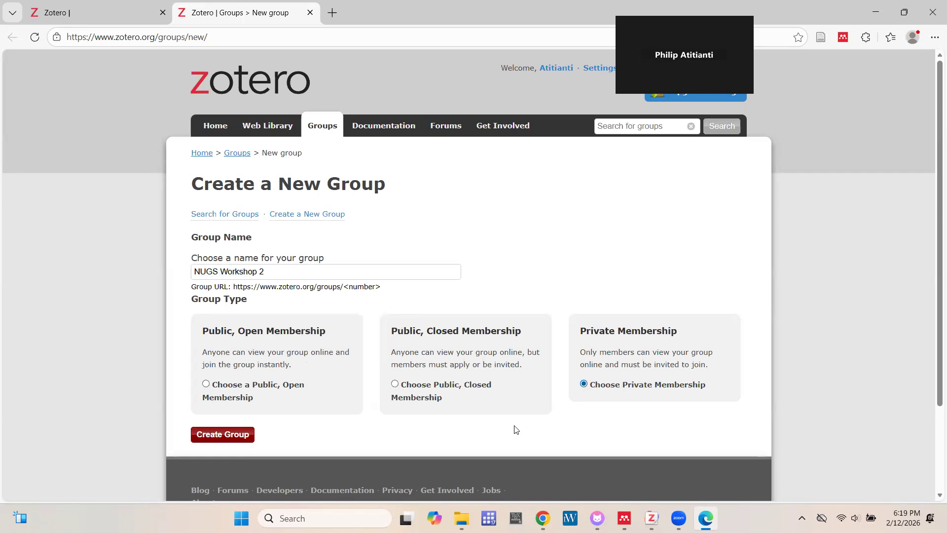
click(220, 435)
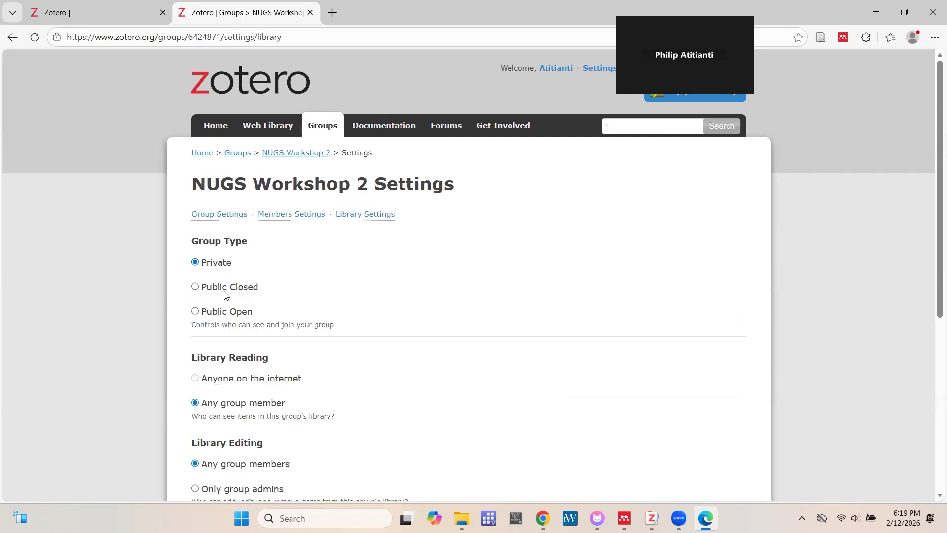
Review and save the NUGS Workshop 2 library settings as Private, with library reading, library editing and file editing allowed for any group member
scroll(249, 291, down, 1)
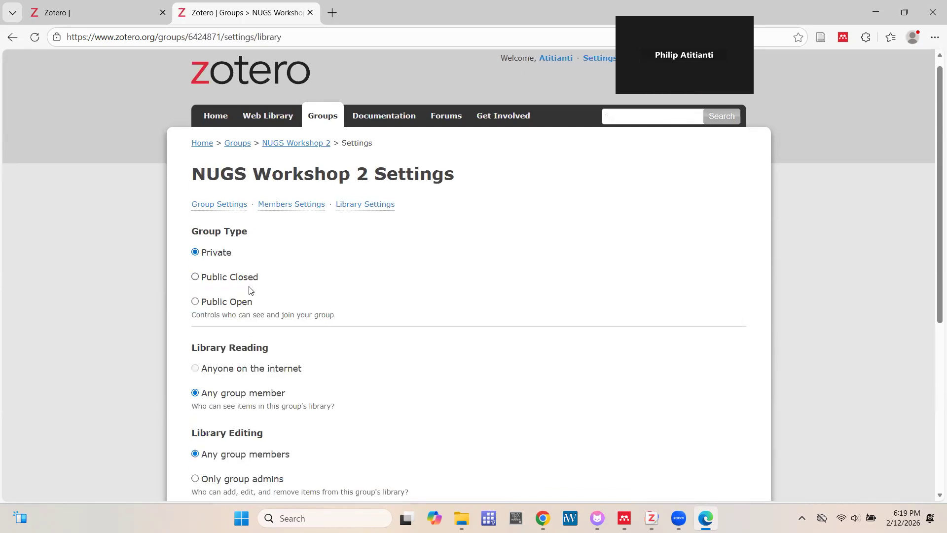
scroll(249, 290, down, 2)
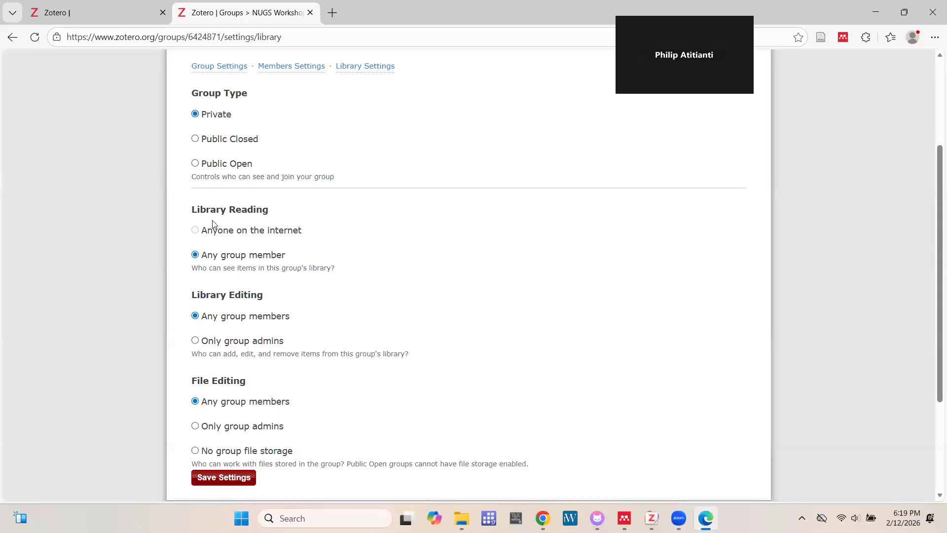
scroll(269, 262, down, 1)
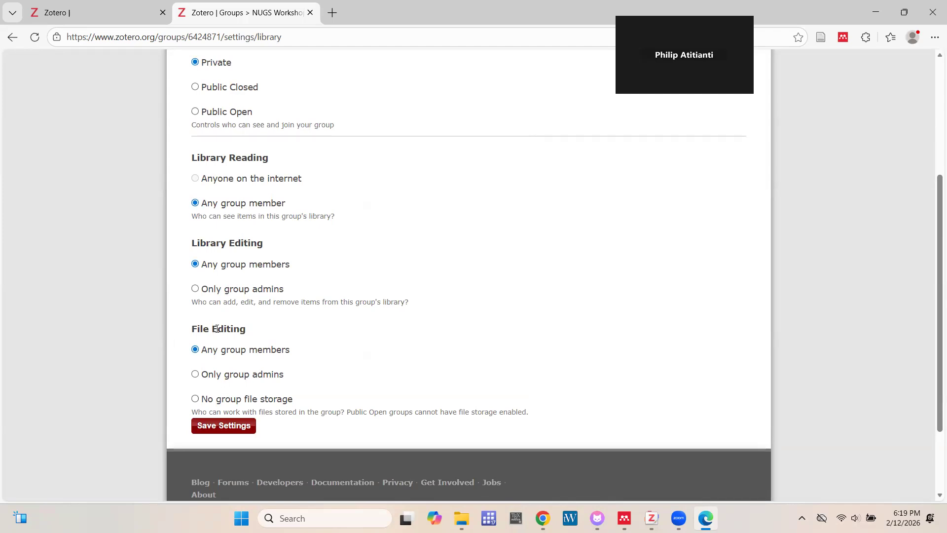
click(218, 425)
click(247, 425)
Open the member invitation form for NUGS Workshop 2 from its members settings
scroll(300, 334, up, 4)
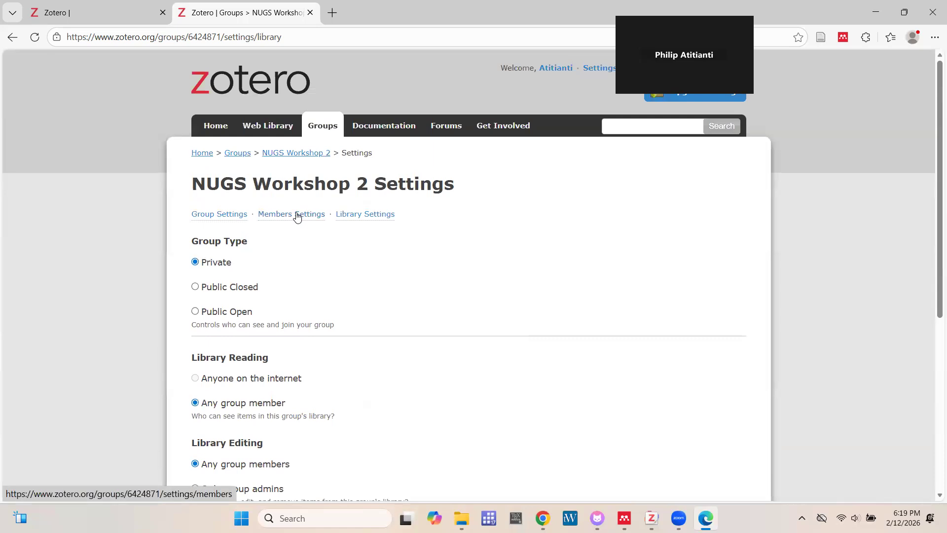
click(296, 215)
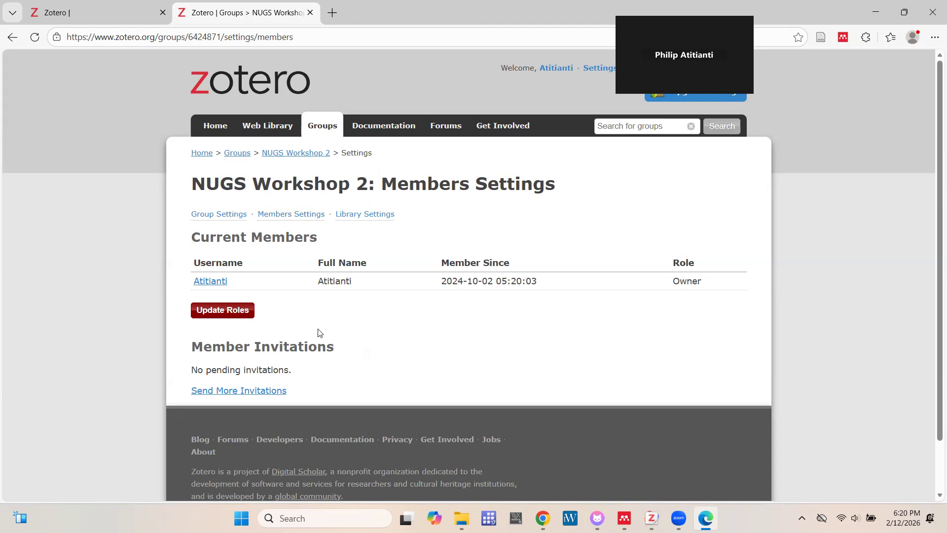
click(219, 392)
click(270, 258)
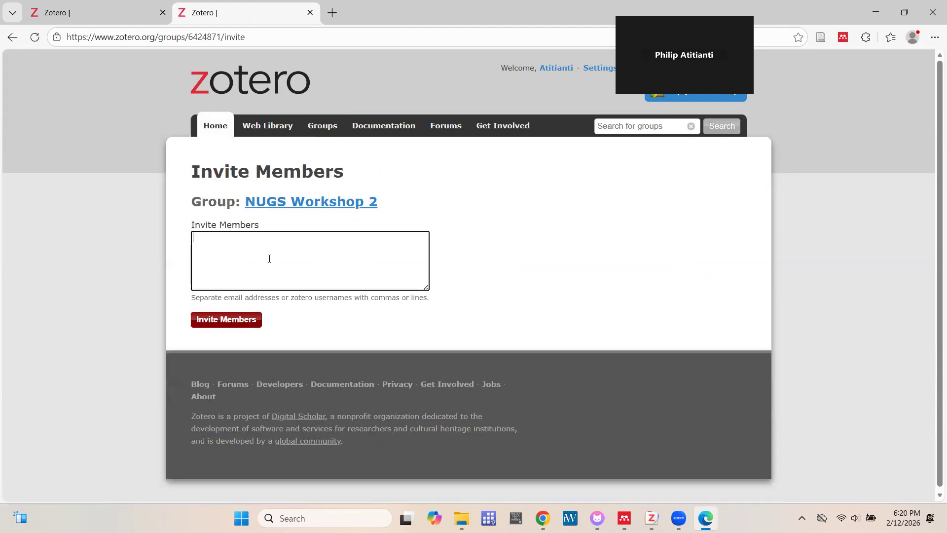
Enter two comma-separated sample usernames as invitees, and clear them without sending the invitation
text(palslsslls)
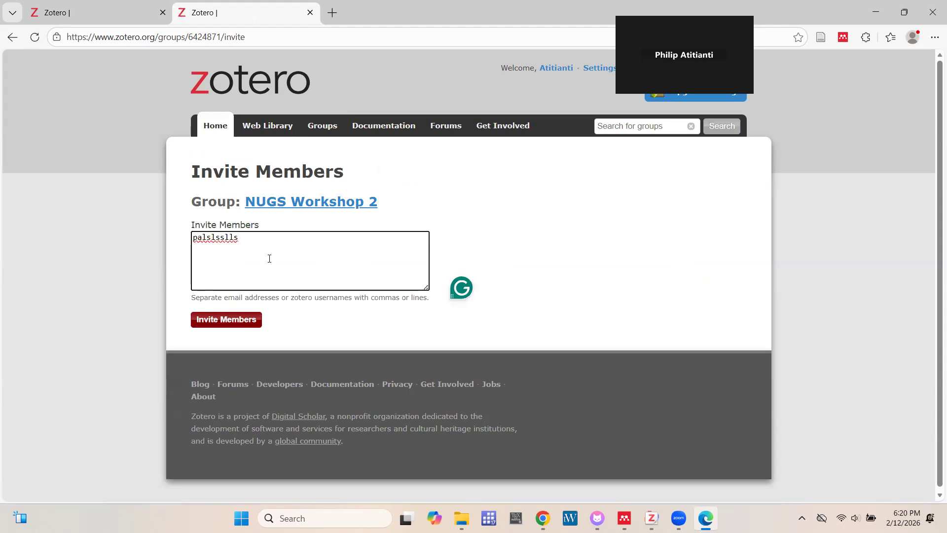
text(, Atitianti)
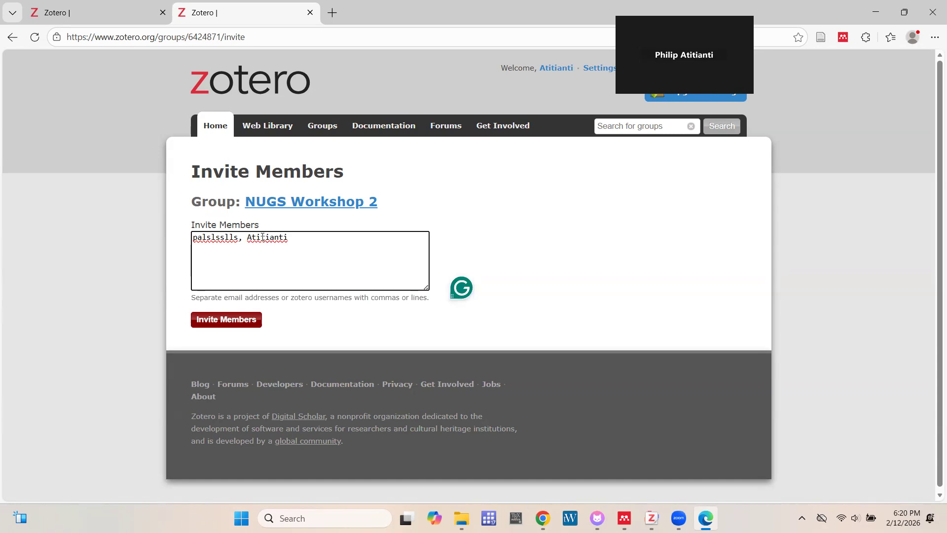
drag(246, 238, 188, 238)
click(290, 227)
click(299, 233)
drag(296, 238, 193, 250)
key(BackSpace)
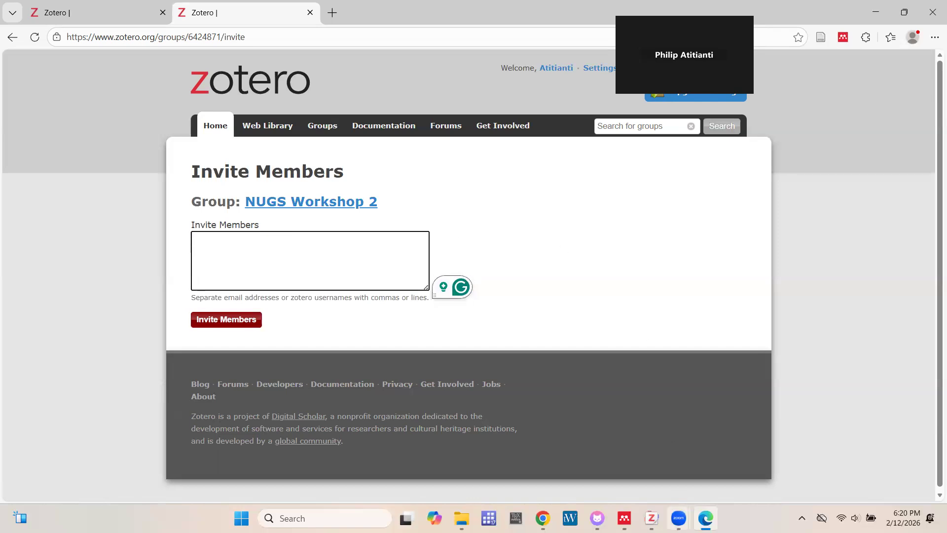
Switch to the Zotero desktop app, collapse the NUGS Workshop group and open the NUGS Workshop 2 library
click(652, 518)
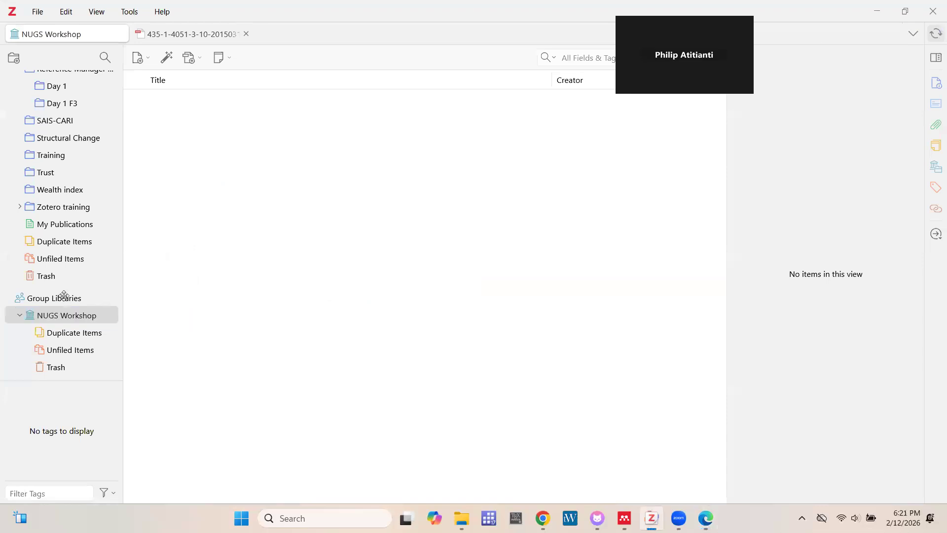
scroll(49, 313, down, 2)
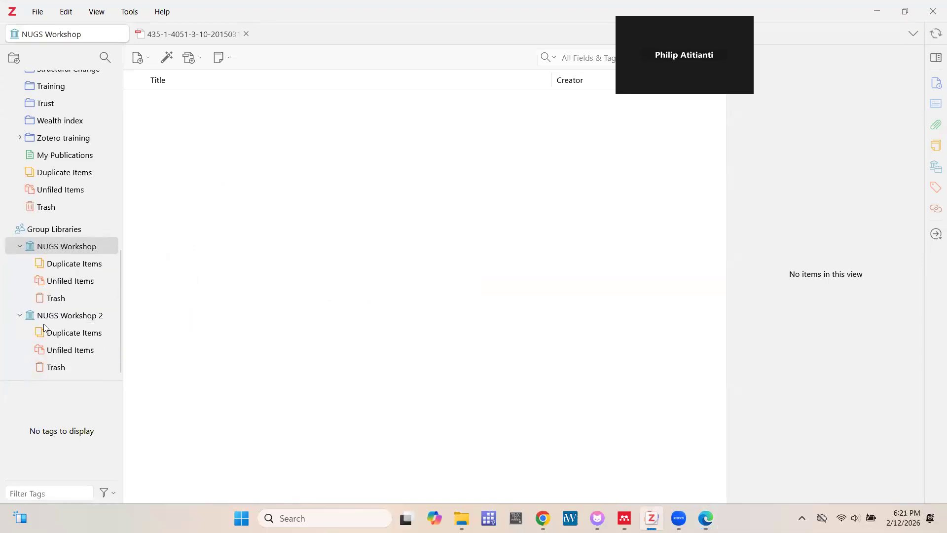
click(18, 247)
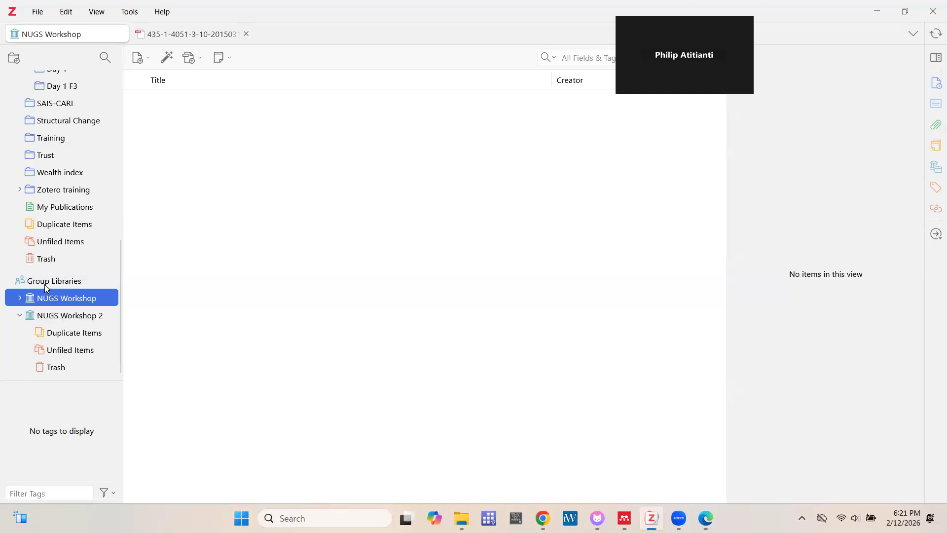
click(69, 320)
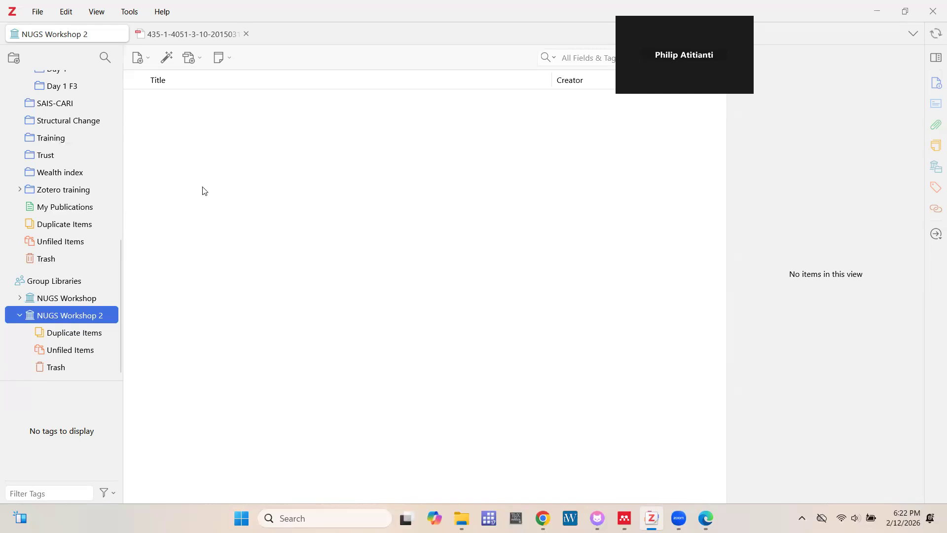
Examine the General options in the Zotero settings, and open the Export options
click(39, 13)
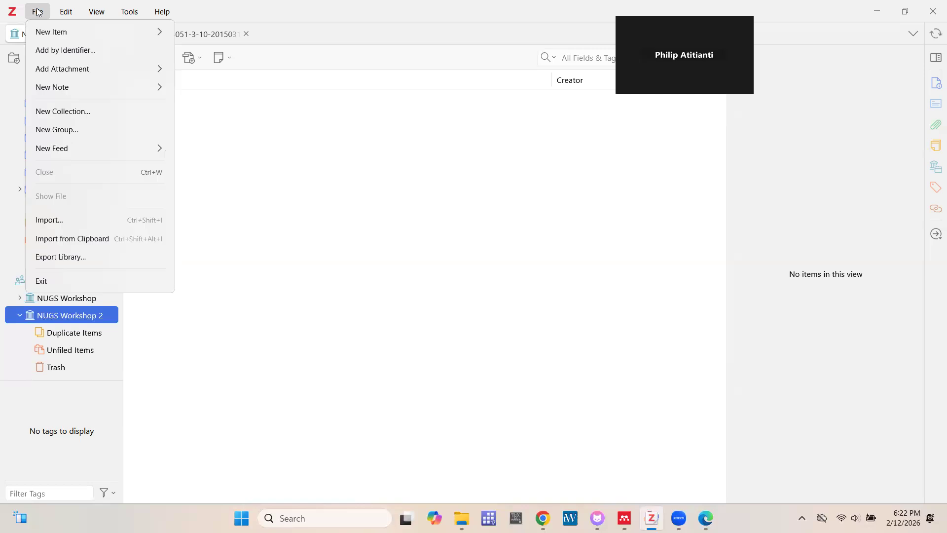
mouse_move(71, 13)
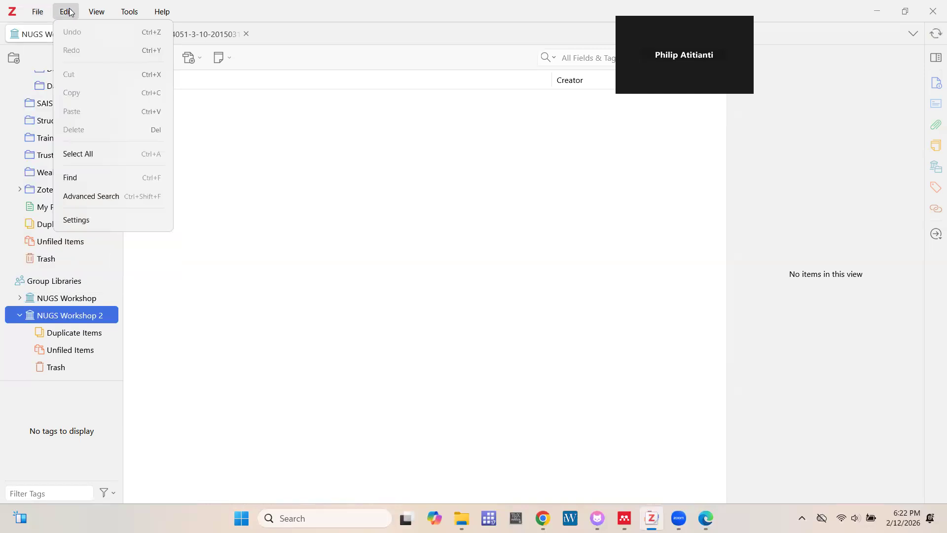
click(79, 221)
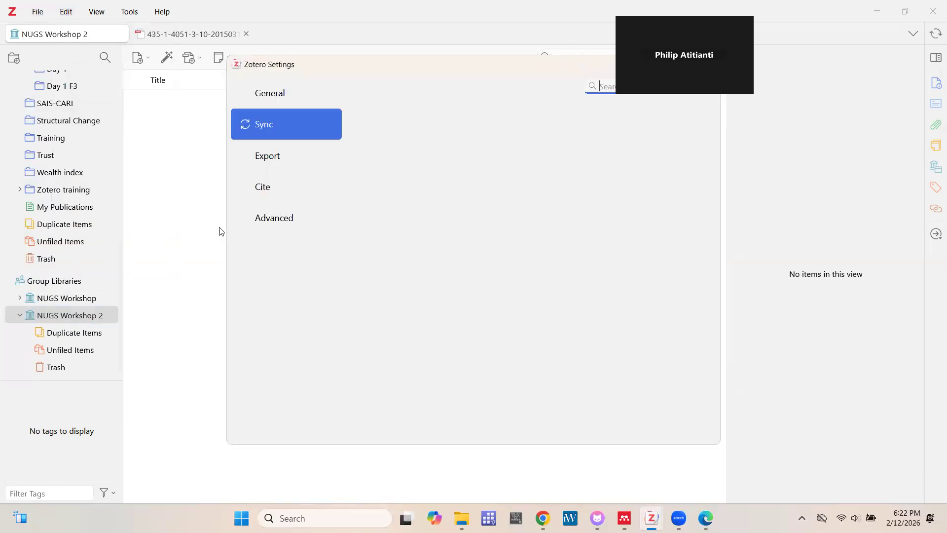
click(264, 95)
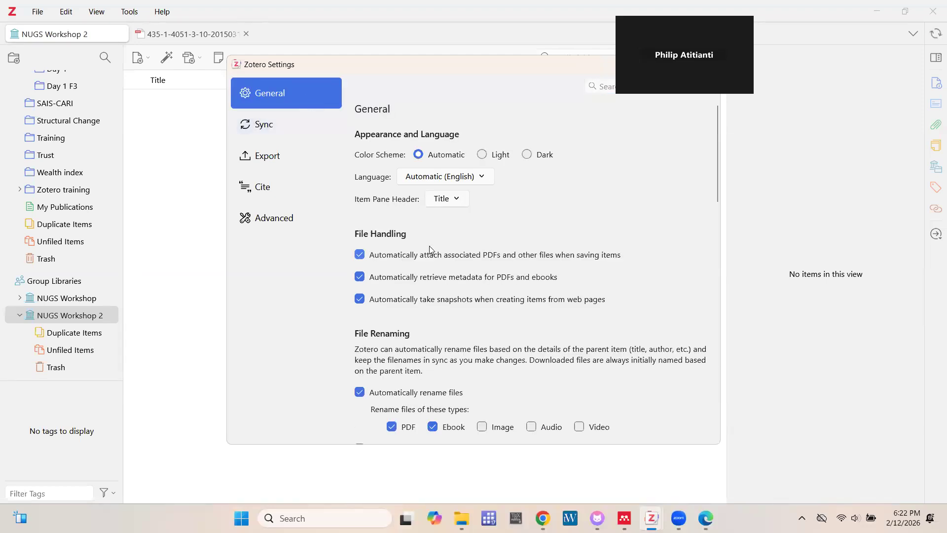
scroll(431, 250, down, 10)
scroll(432, 250, down, 10)
scroll(431, 250, down, 5)
scroll(432, 250, up, 10)
scroll(431, 250, up, 5)
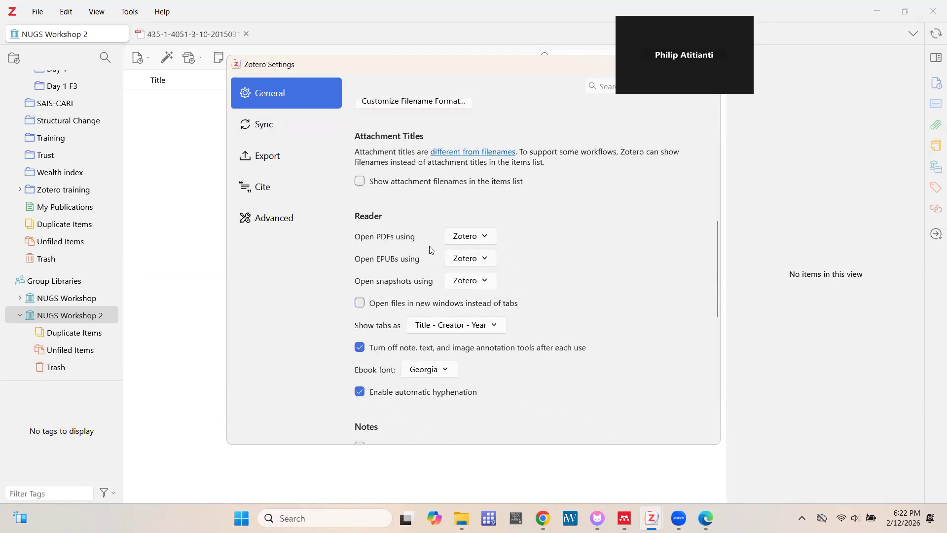
scroll(432, 250, up, 5)
scroll(432, 250, up, 3)
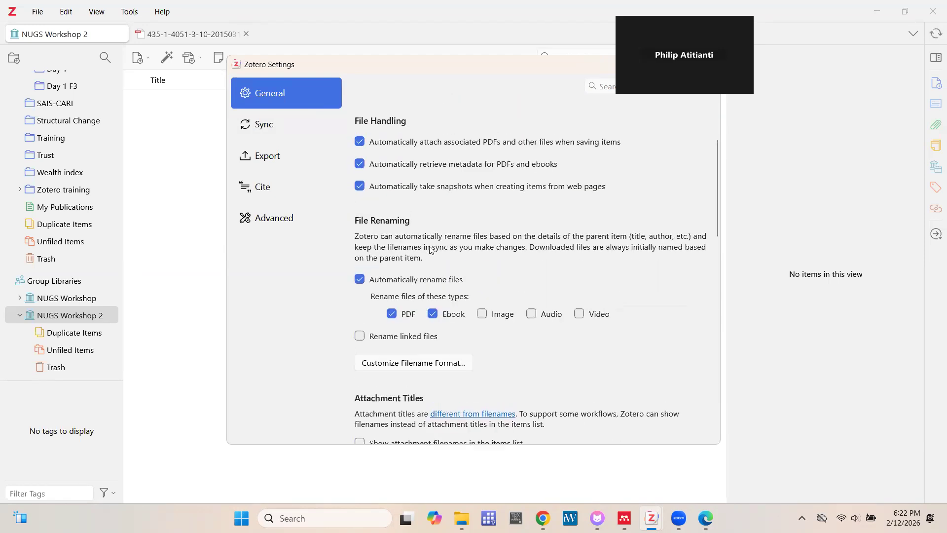
click(267, 165)
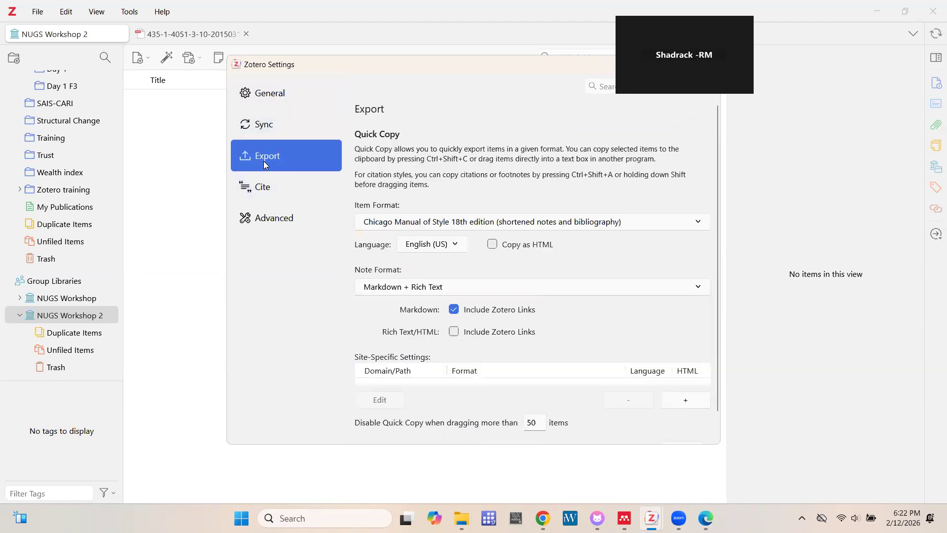
Examine the Cite options in the Zotero settings, and bring up the Data Directory Location section of the Advanced options
click(268, 193)
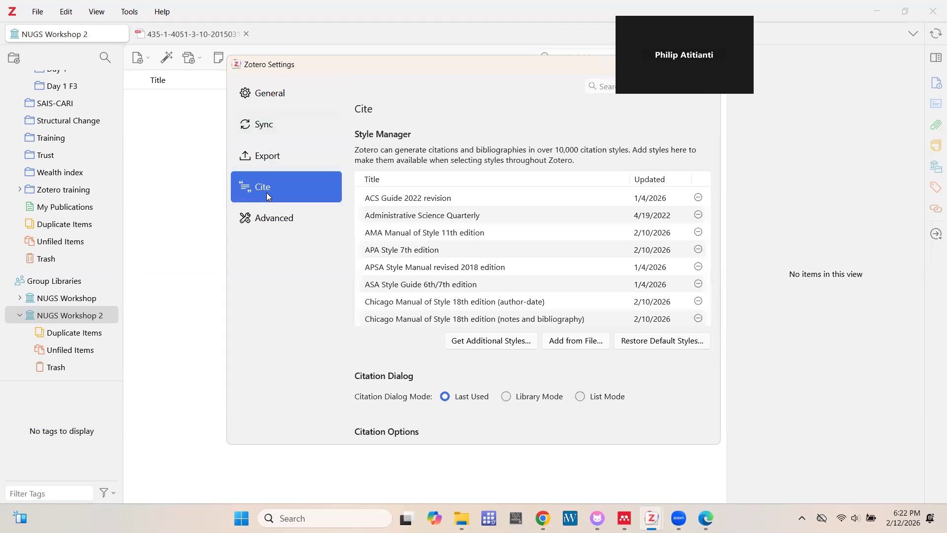
click(268, 213)
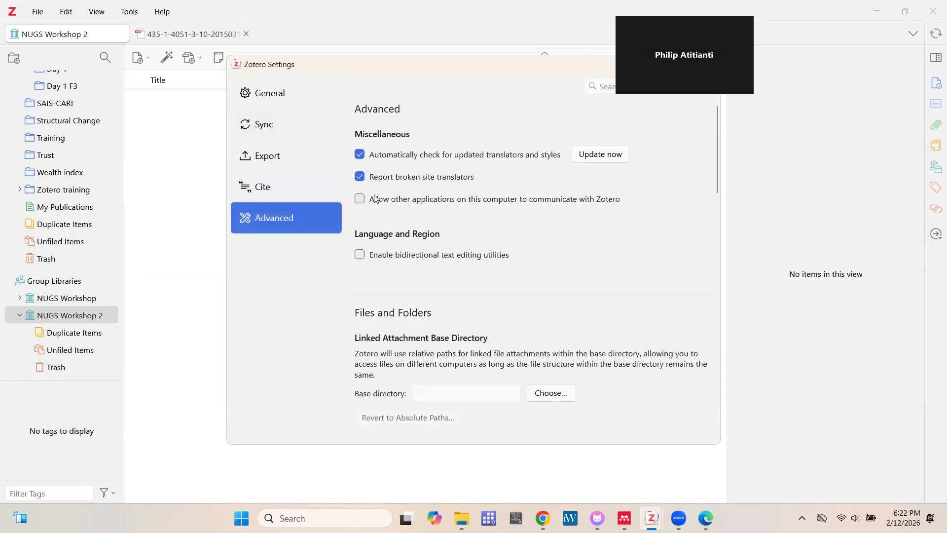
scroll(425, 207, down, 3)
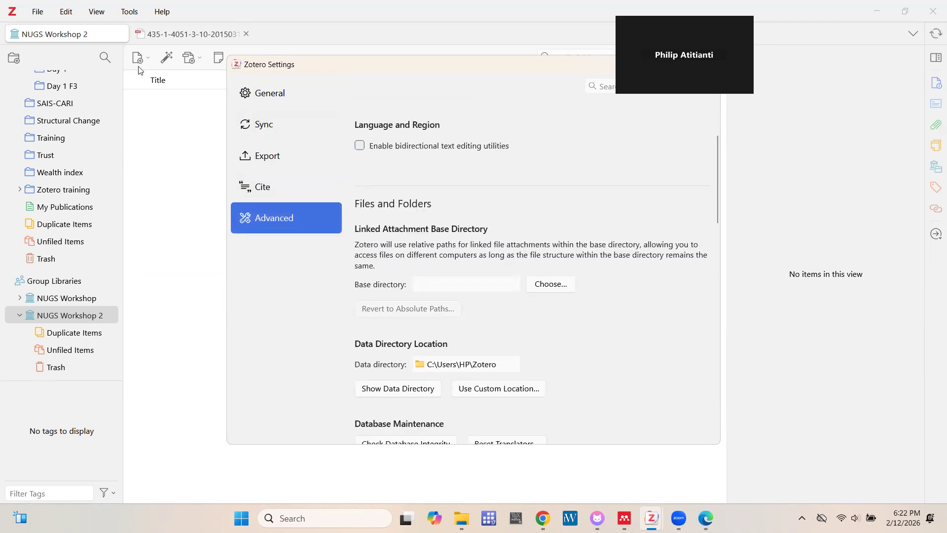
click(68, 13)
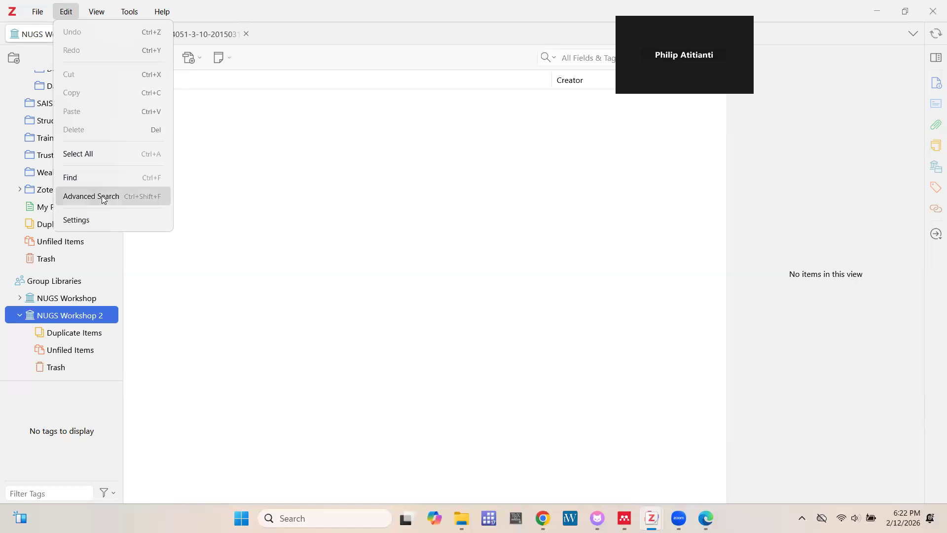
click(652, 518)
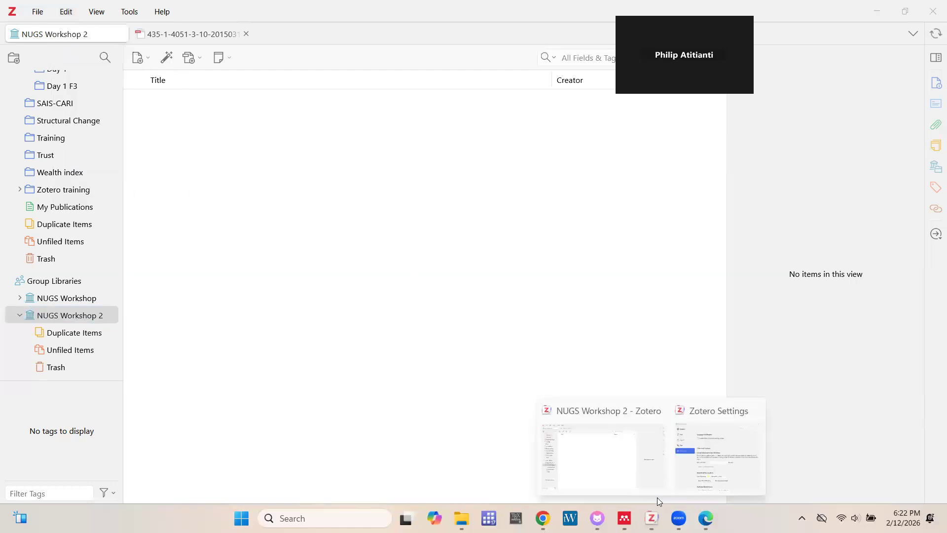
click(716, 444)
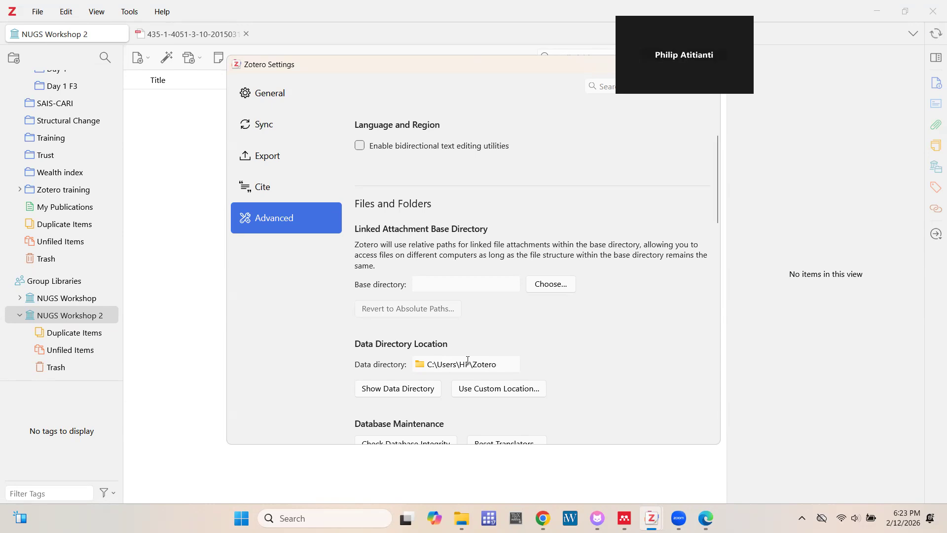
Show the Zotero data directory, look inside the storage folder and its 2AKUKY8D subfolder, and return to the Zotero folder
click(387, 389)
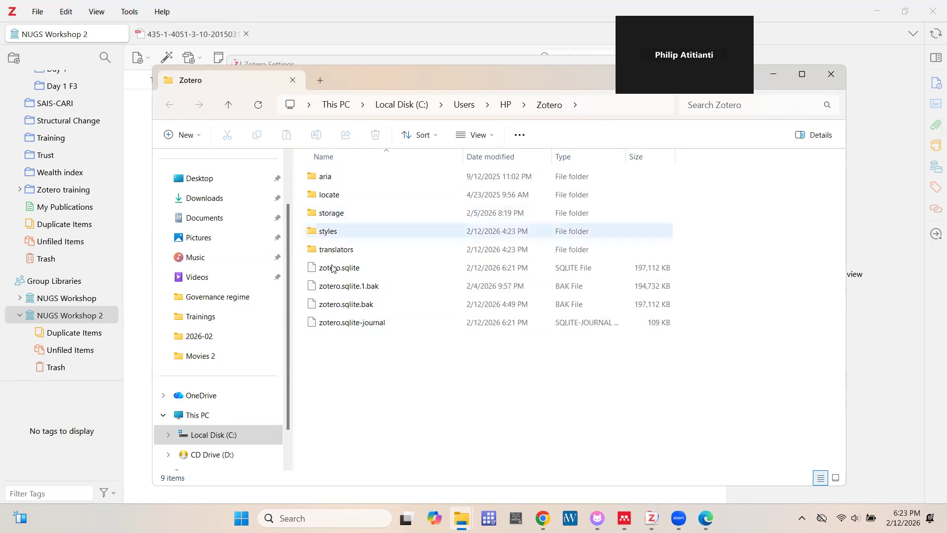
mouse_move(338, 215)
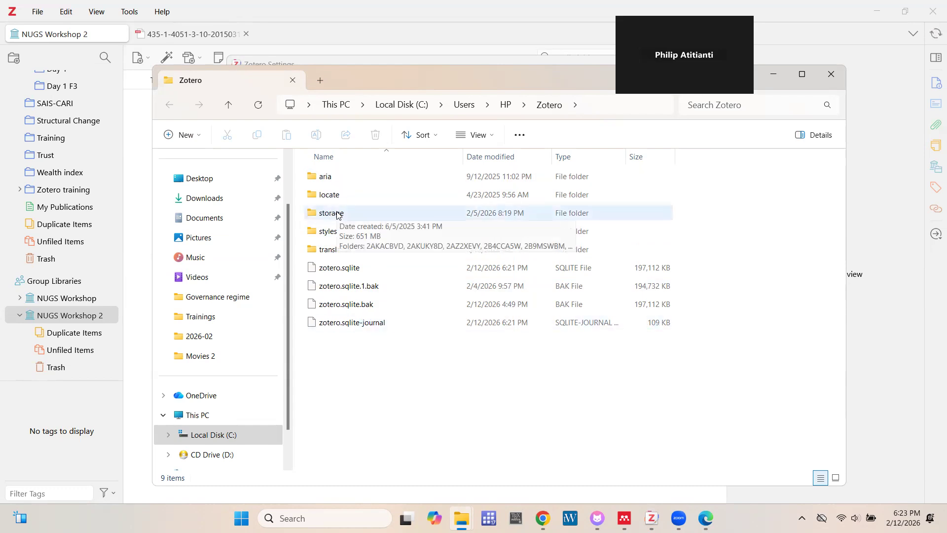
double_click(338, 215)
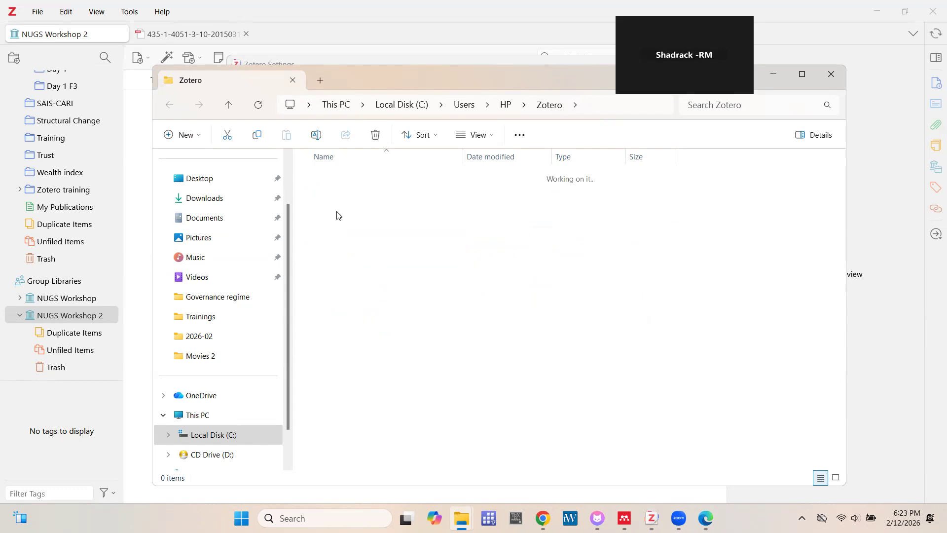
double_click(338, 196)
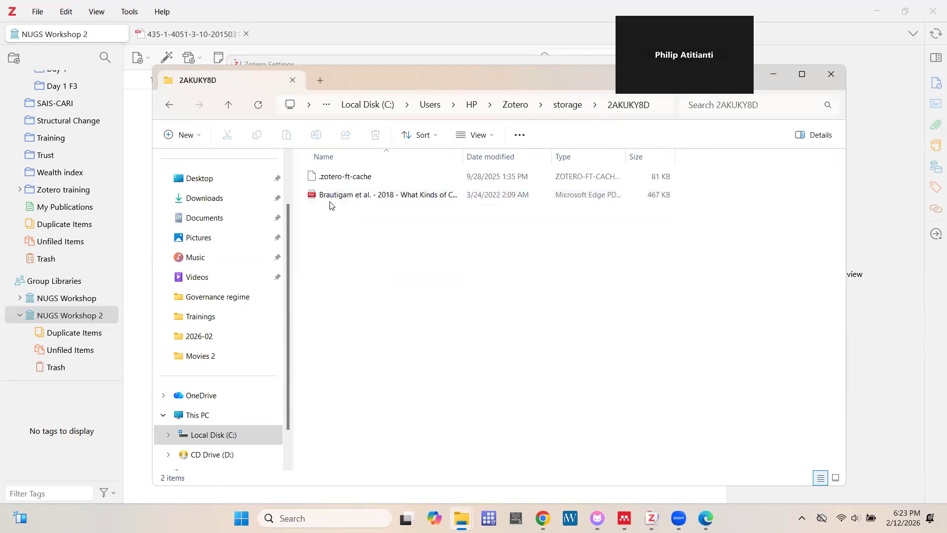
click(171, 105)
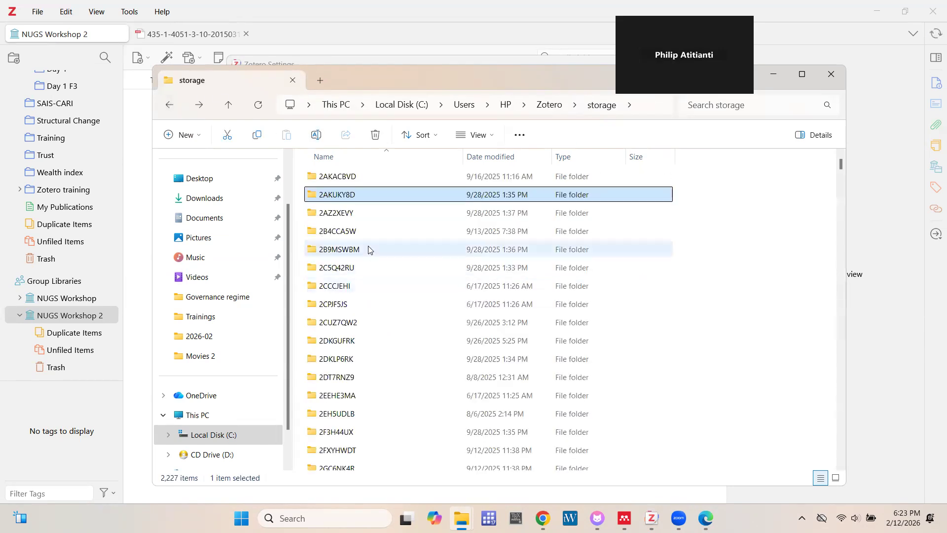
click(164, 106)
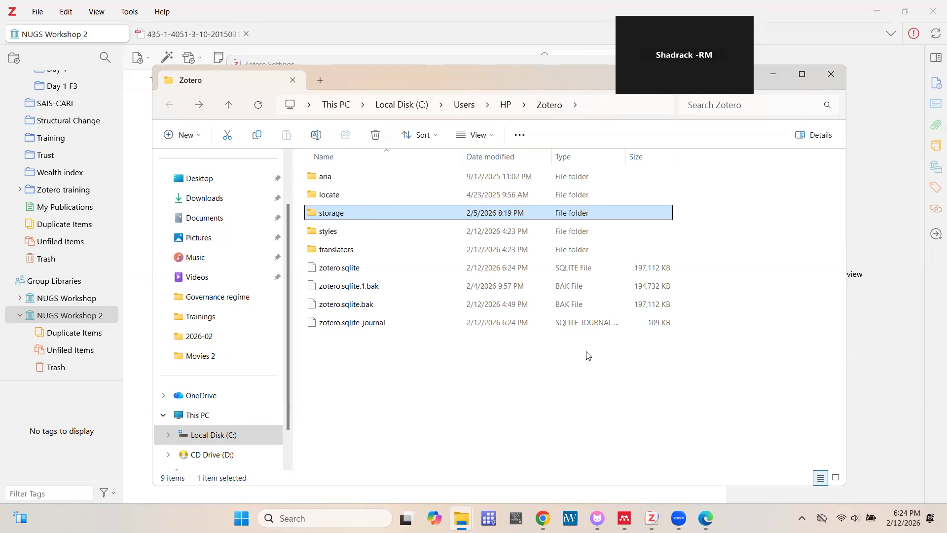
Close the data directory window and the Zotero settings
click(829, 74)
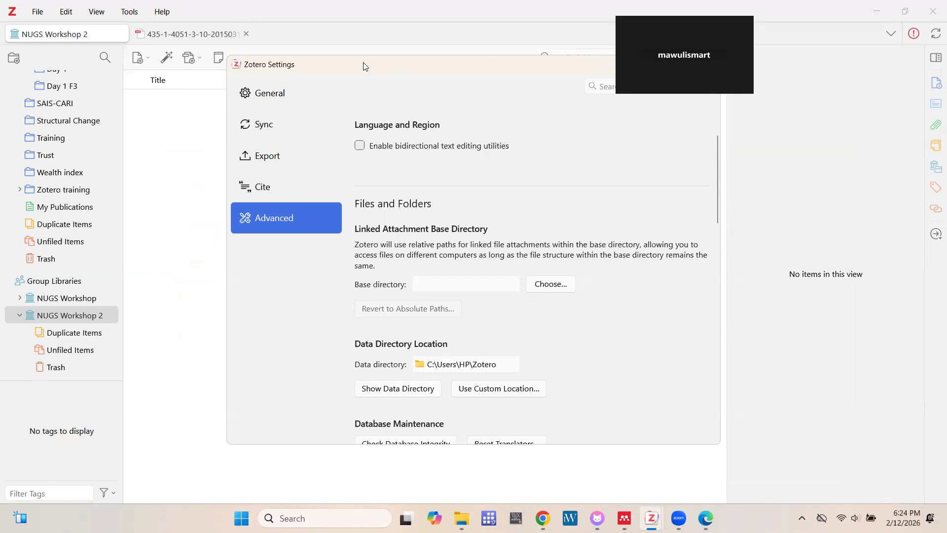
drag(365, 66, 327, 120)
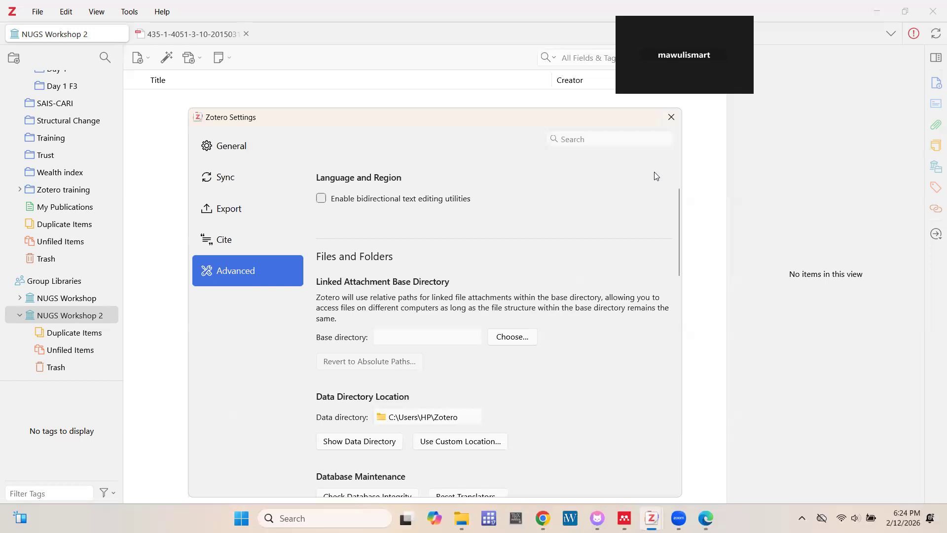
click(671, 119)
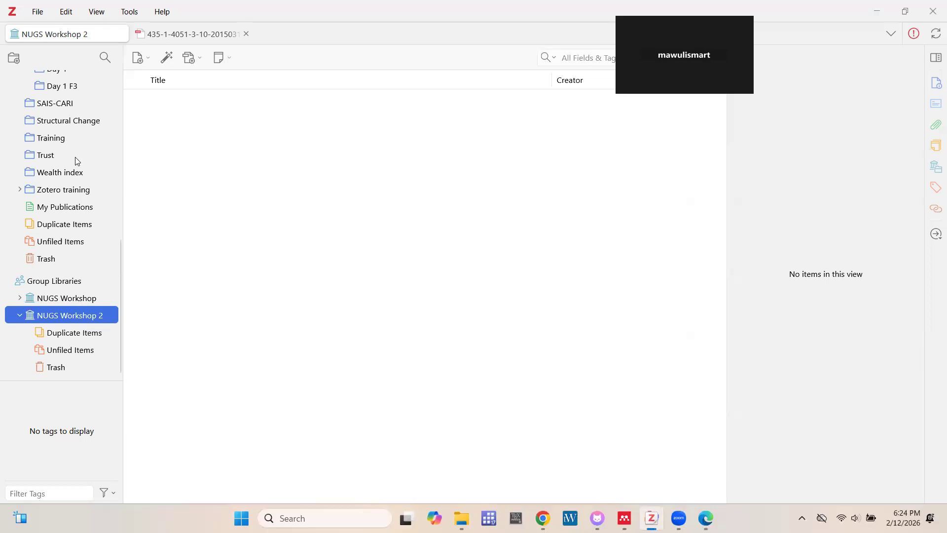
Open the Duplicate Items of the personal library and look through the list
scroll(75, 157, up, 7)
scroll(75, 157, down, 6)
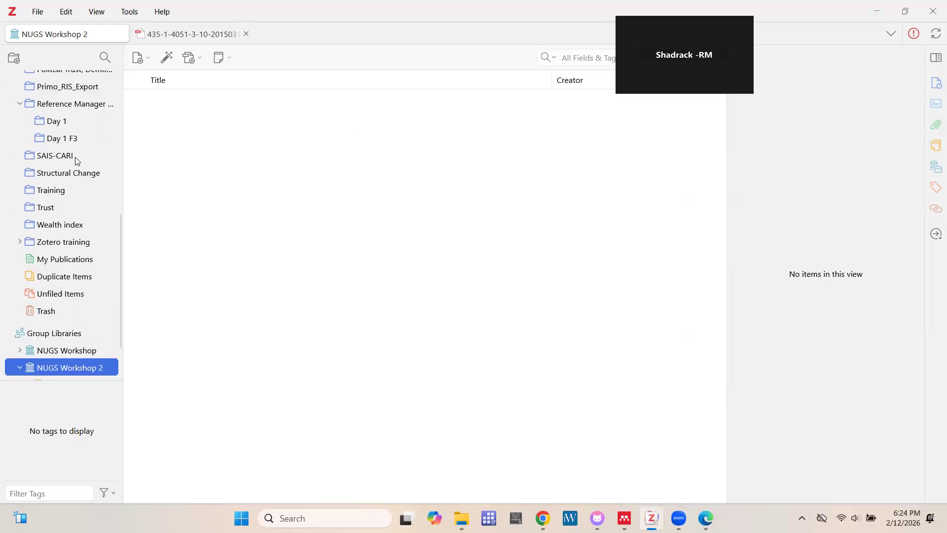
scroll(75, 158, down, 2)
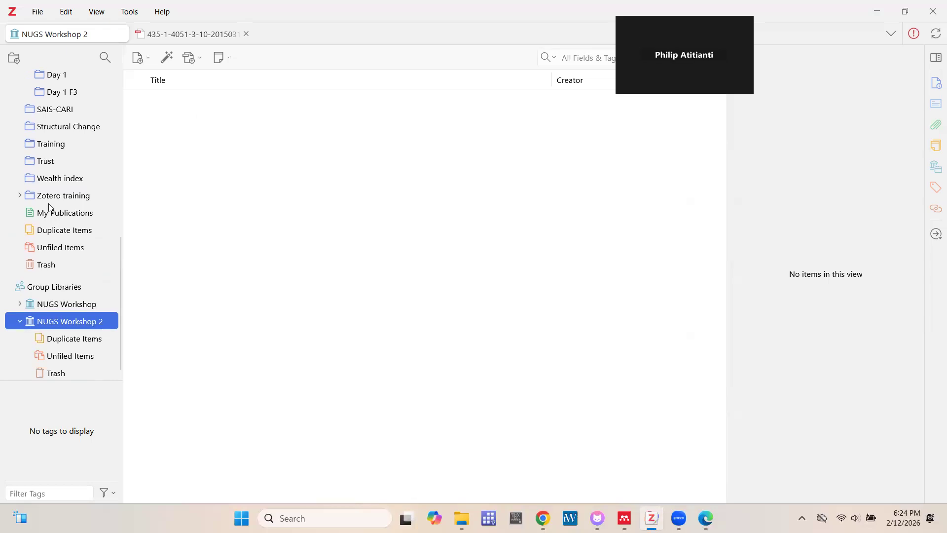
click(53, 230)
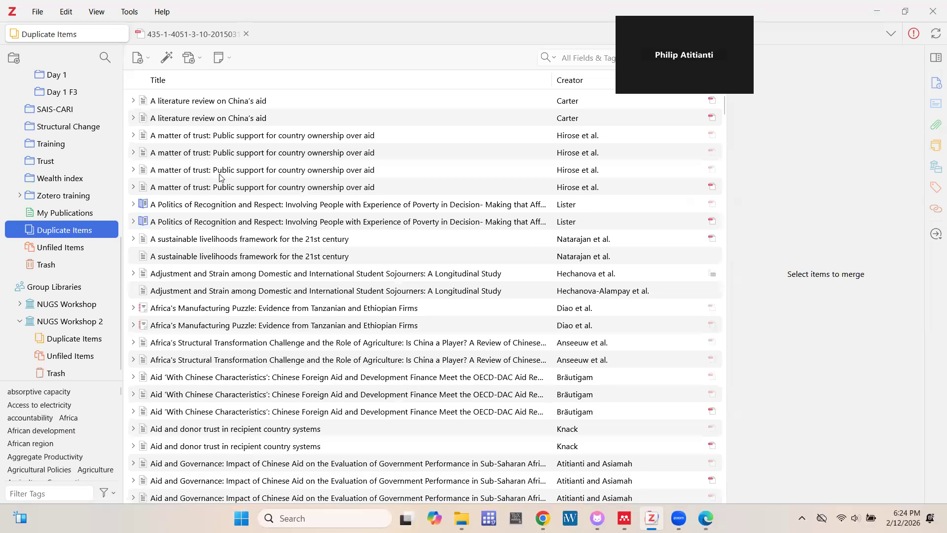
scroll(220, 178, down, 5)
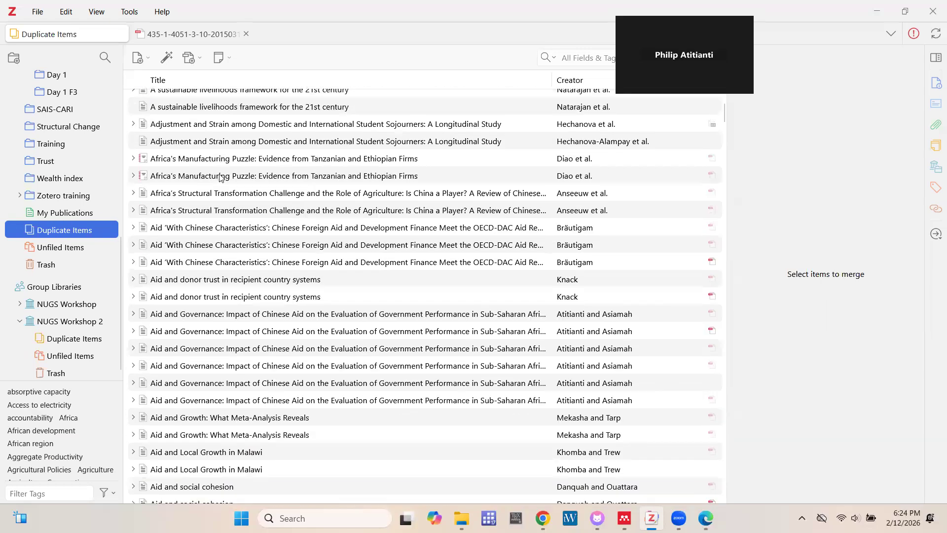
scroll(220, 178, down, 1)
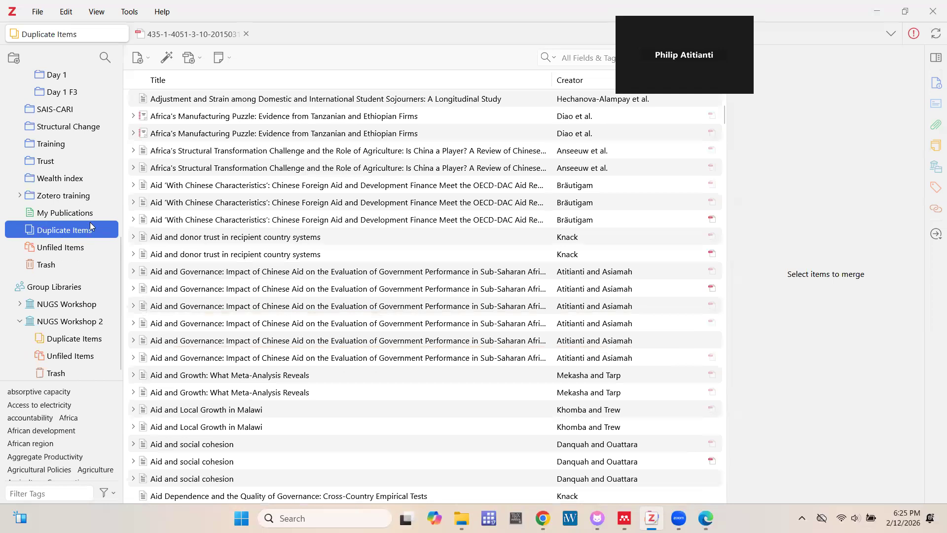
scroll(293, 260, up, 4)
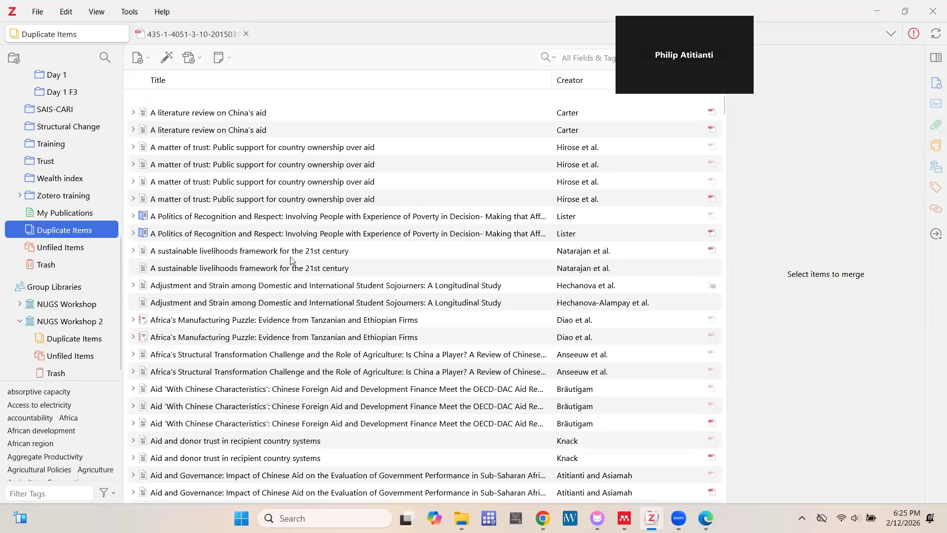
Examine the merge options for the "A literature review on China's aid" and "A matter of trust" duplicates, and look through the remaining duplicates
click(158, 101)
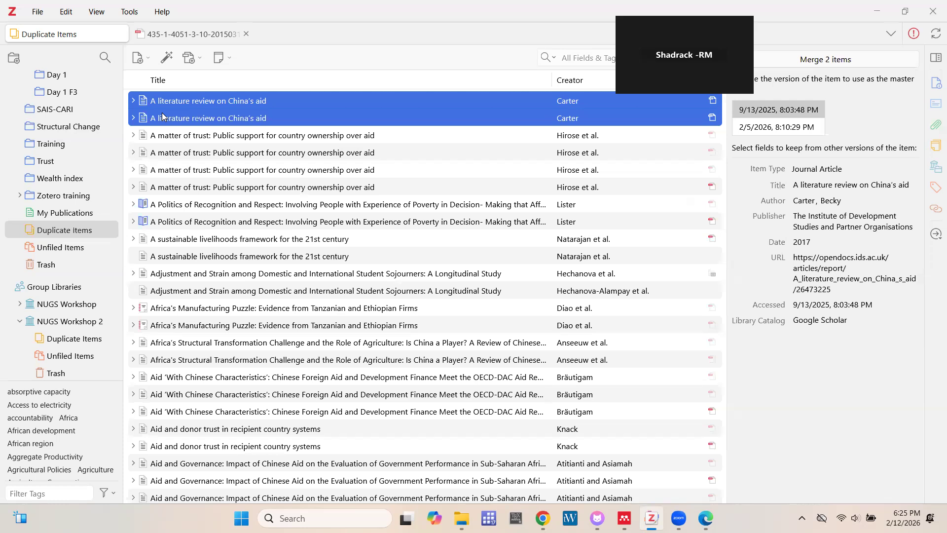
click(172, 141)
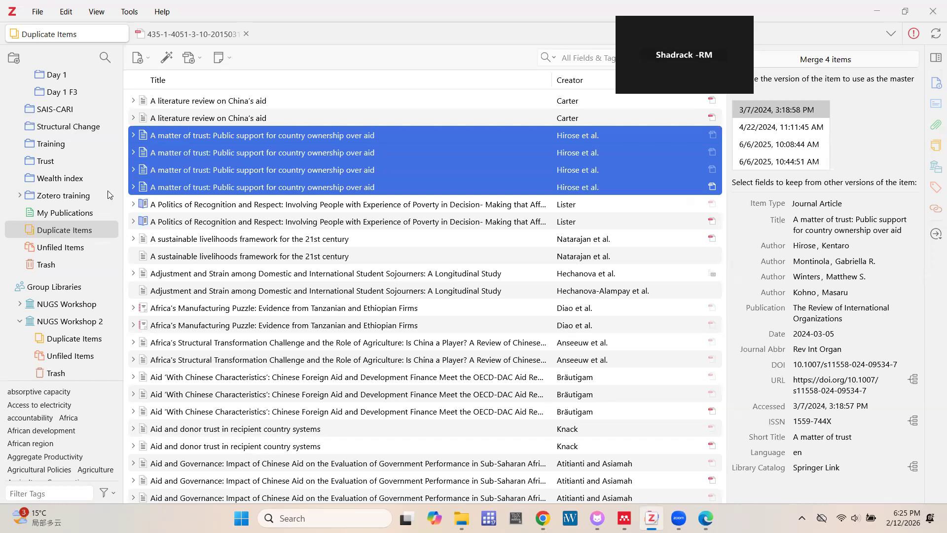
scroll(246, 269, down, 10)
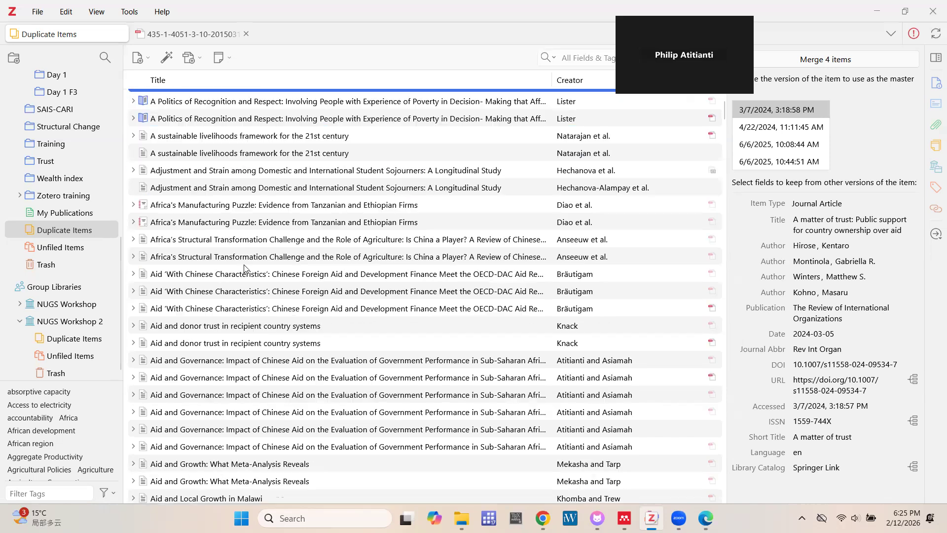
scroll(251, 281, down, 5)
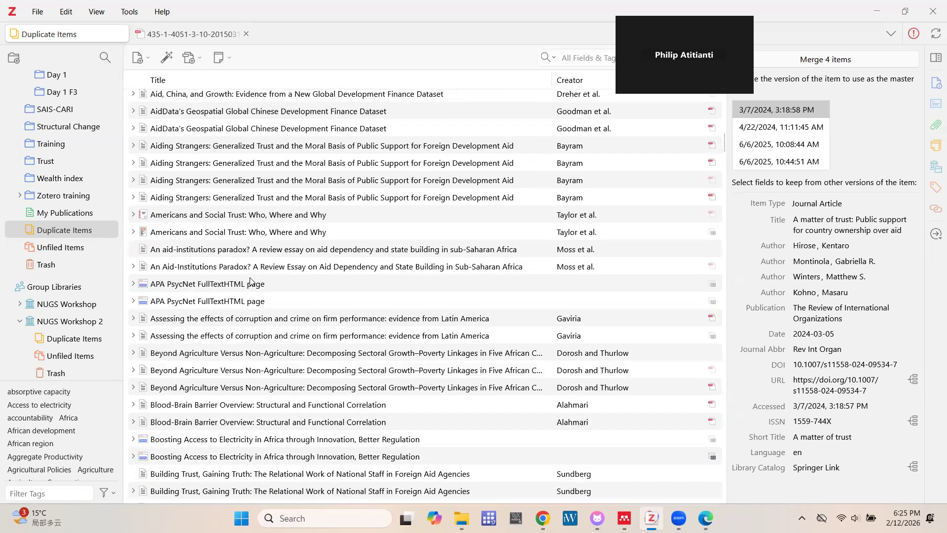
scroll(252, 281, up, 15)
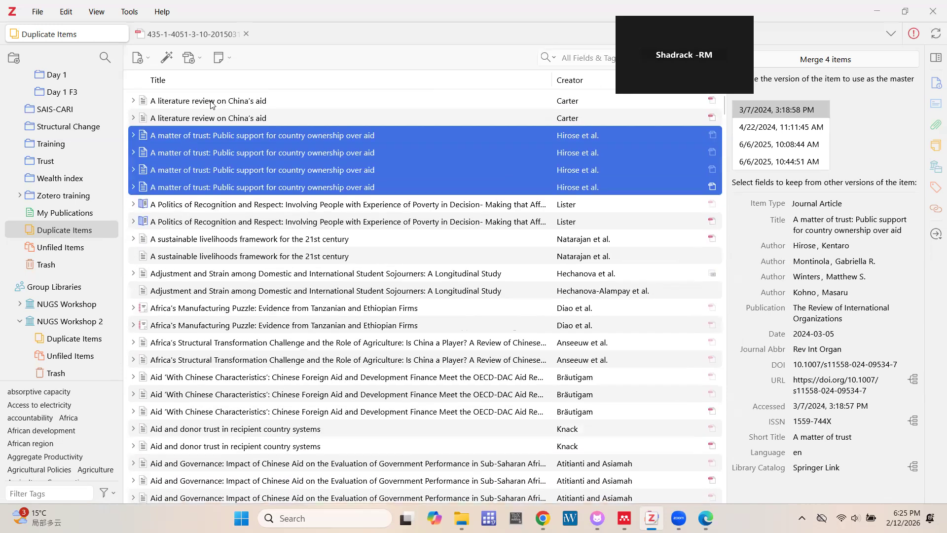
View the available actions for the "A literature review on China's aid" duplicates, dismiss them without choosing any, and reselect the pair
click(215, 103)
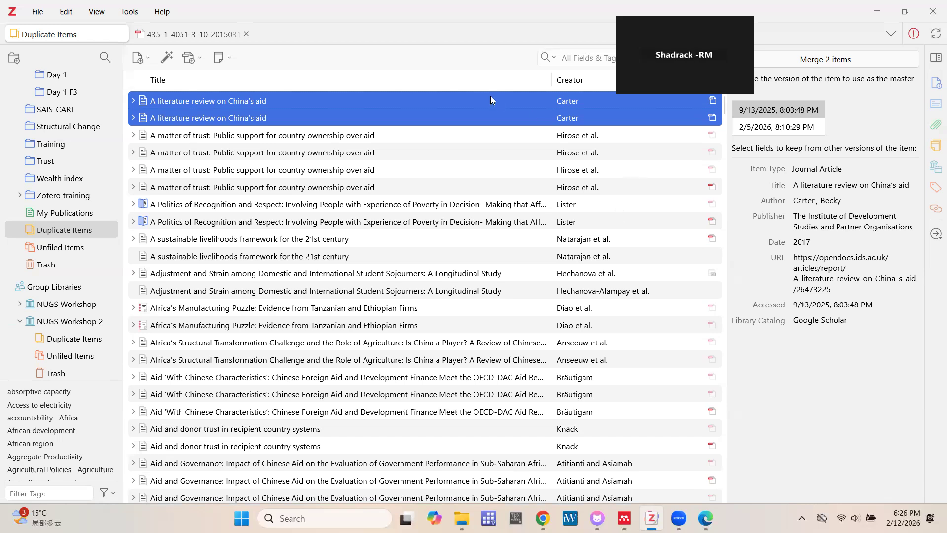
click(133, 118)
click(133, 102)
click(134, 101)
right_click(364, 103)
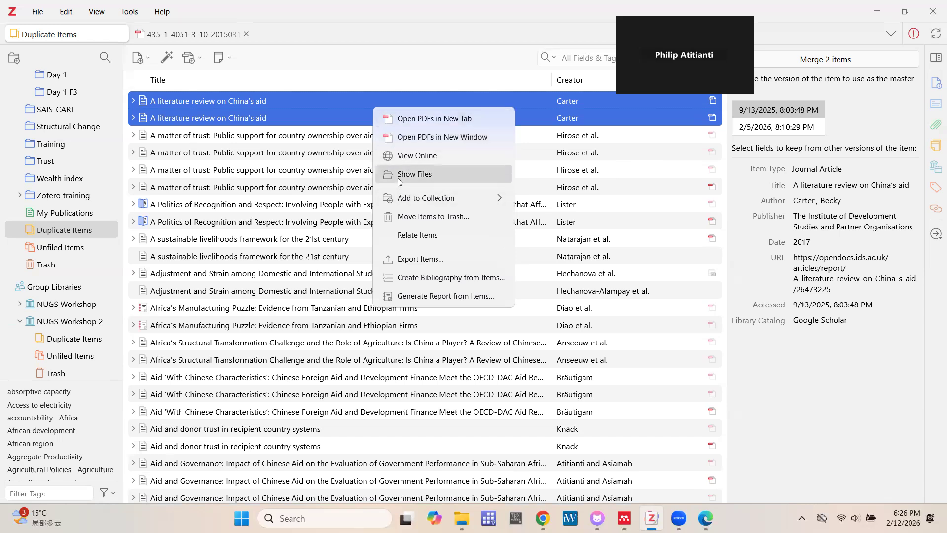
click(367, 67)
click(339, 140)
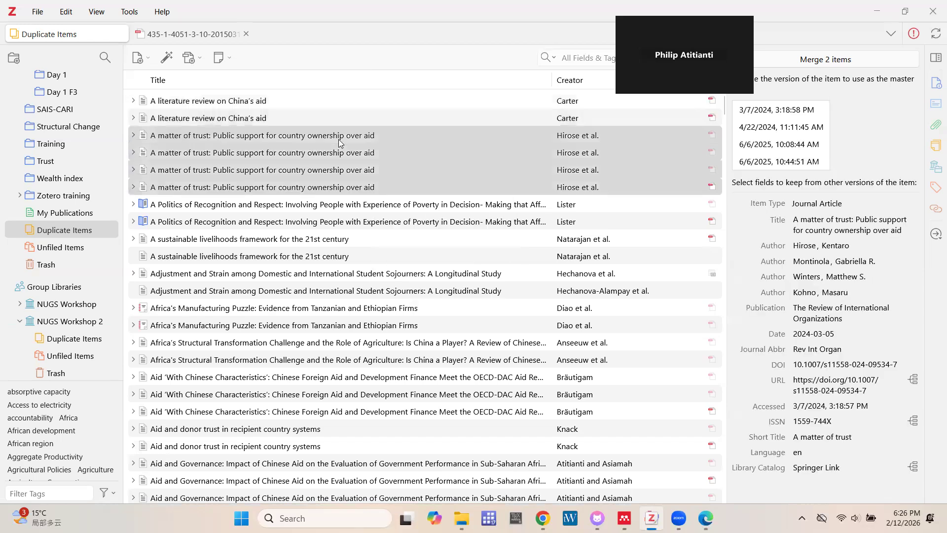
click(285, 106)
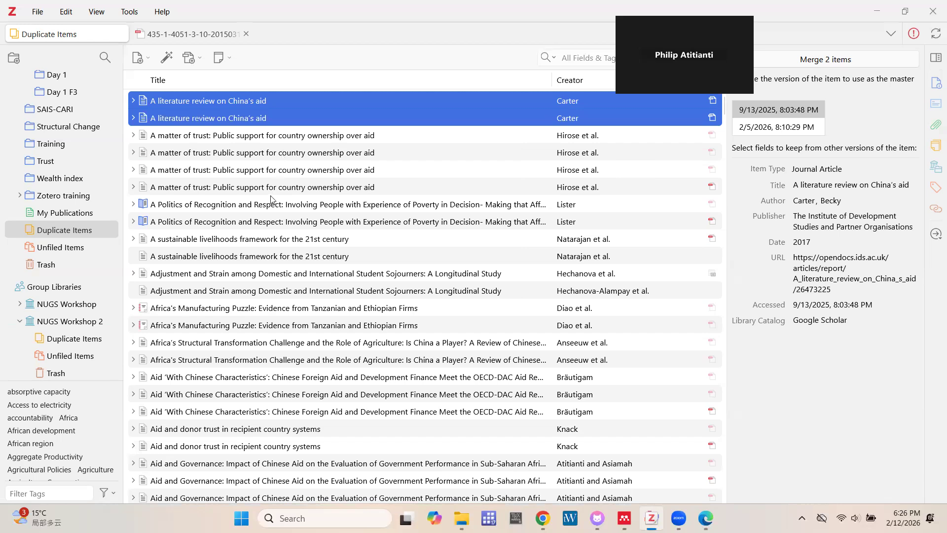
View My Publications, open the Unfiled Items of the personal library, and look through the list
click(75, 217)
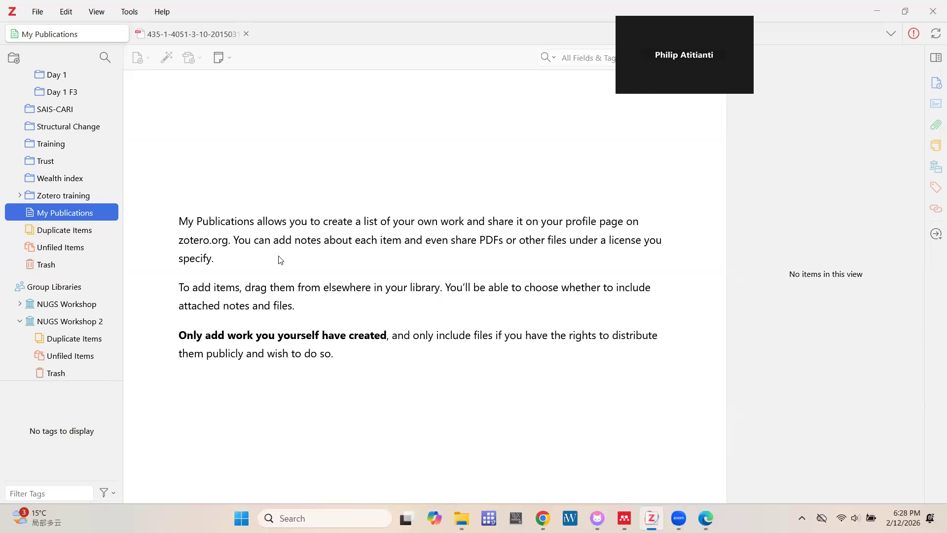
click(59, 251)
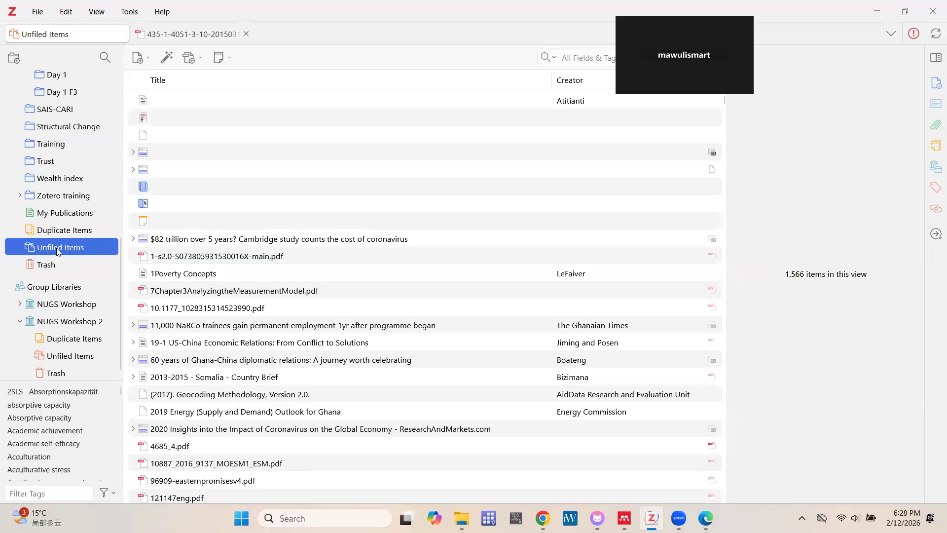
scroll(228, 312, down, 15)
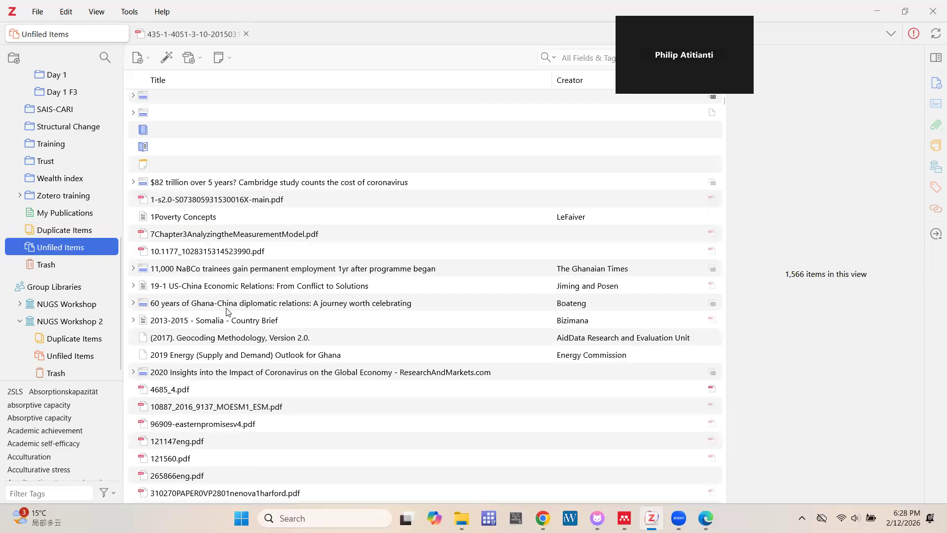
scroll(228, 312, up, 7)
scroll(228, 312, up, 8)
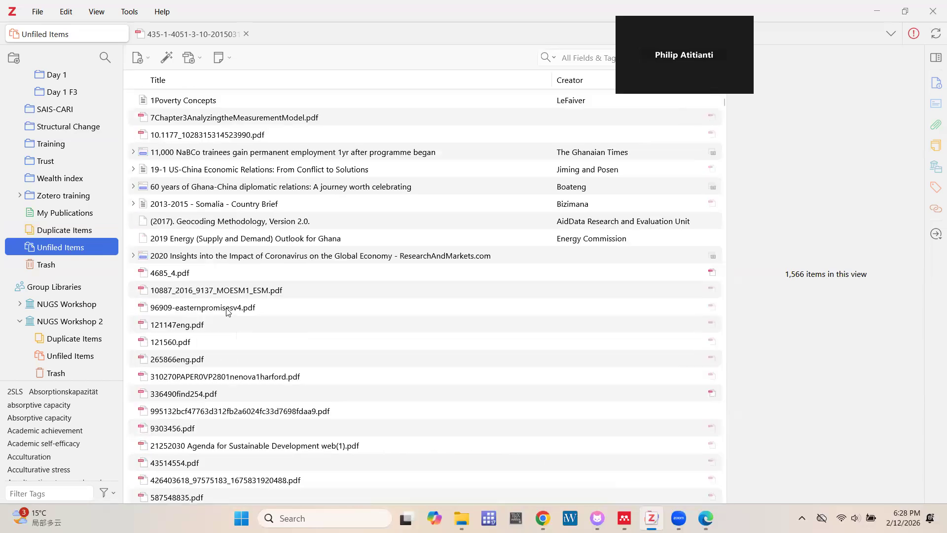
scroll(228, 311, down, 7)
scroll(228, 312, down, 20)
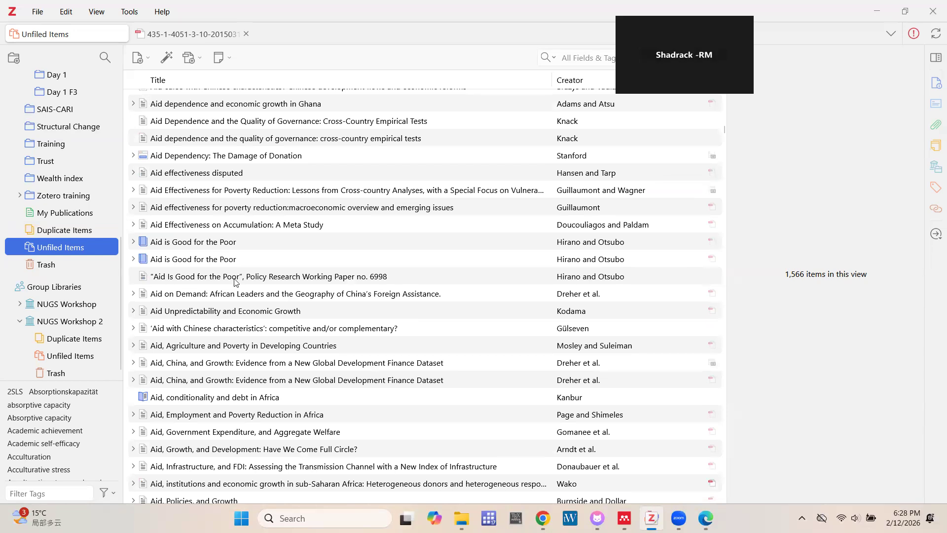
Look further through the unfiled items of the personal library, down to the titles on Chinese aid
scroll(235, 282, down, 4)
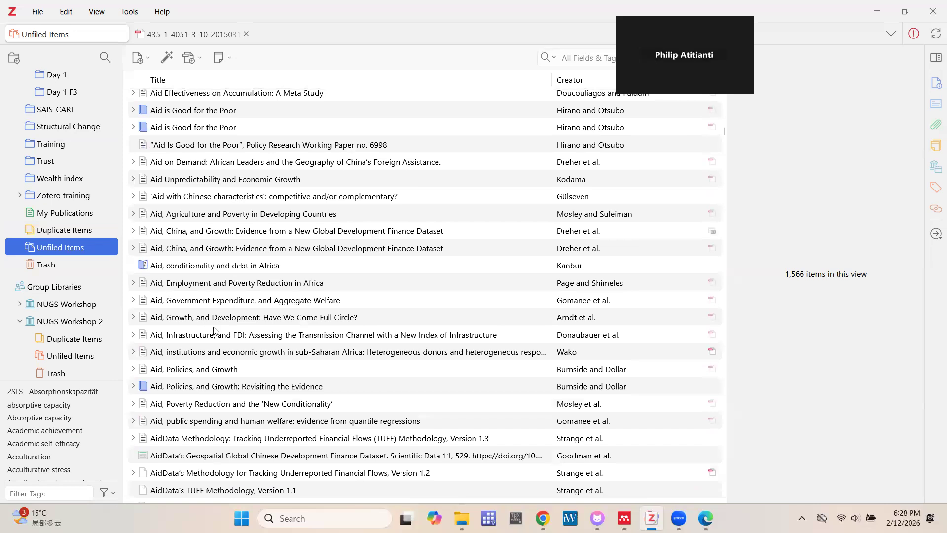
scroll(213, 331, down, 20)
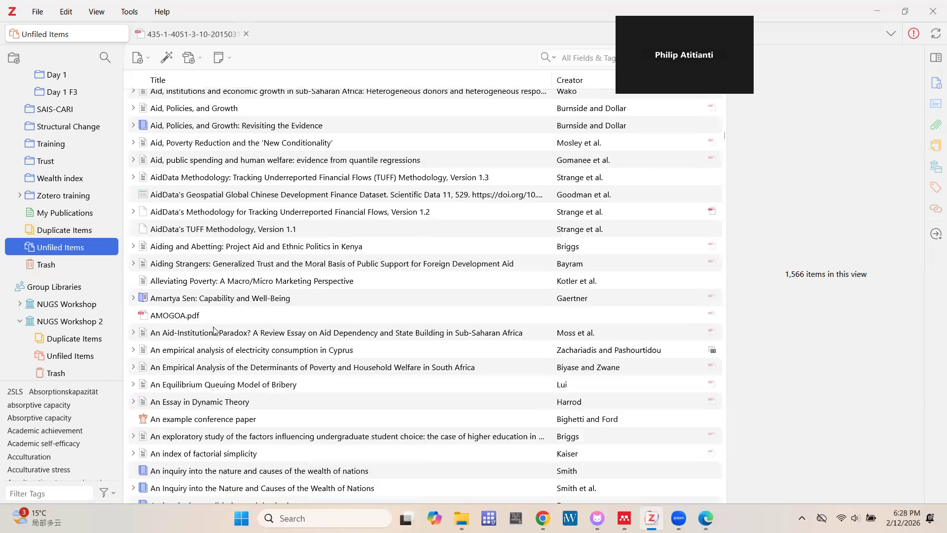
scroll(213, 331, down, 20)
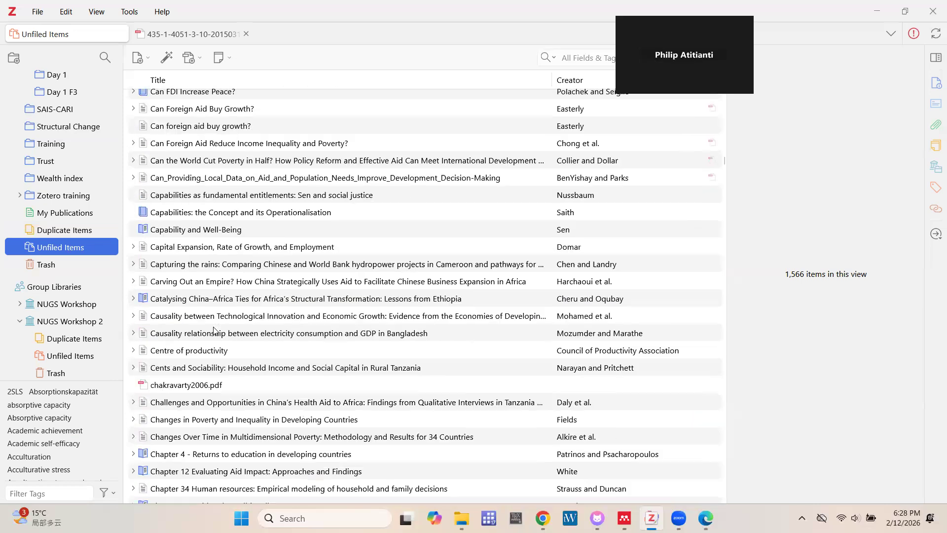
scroll(214, 330, down, 5)
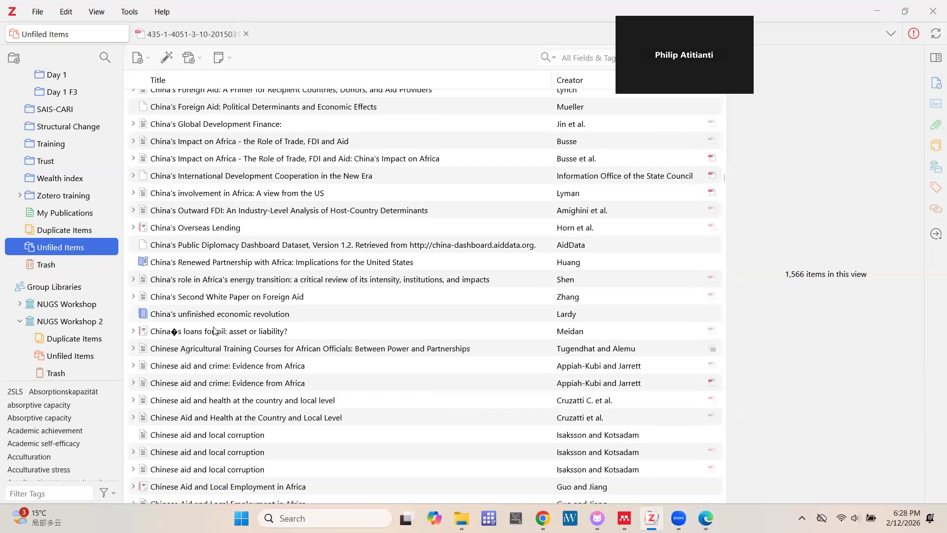
Open the personal library's Trash and view the actions available for the deleted "Others" collection without choosing any
click(38, 265)
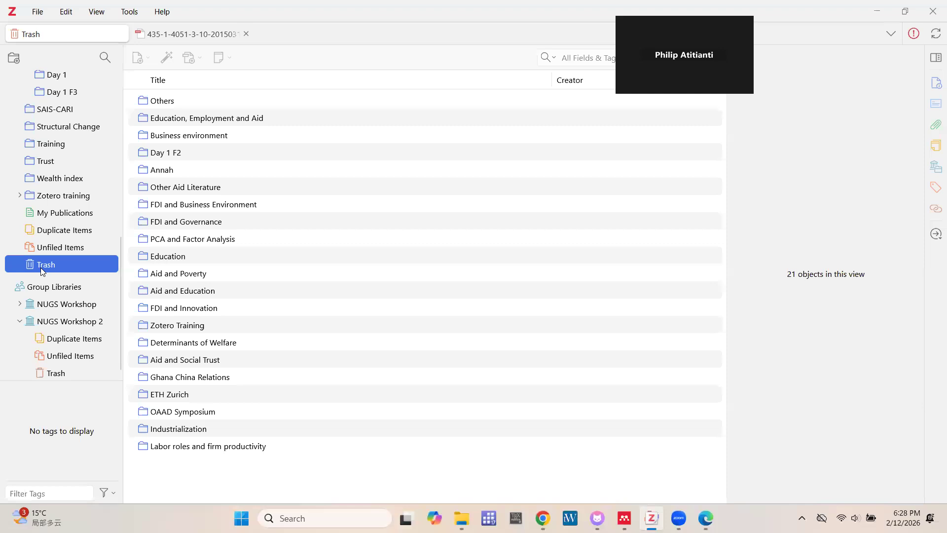
right_click(163, 105)
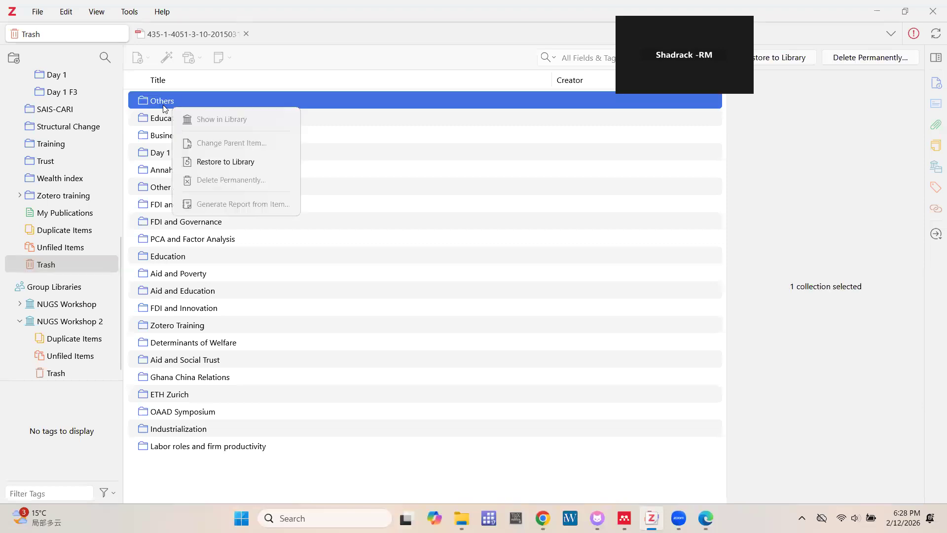
right_click(180, 238)
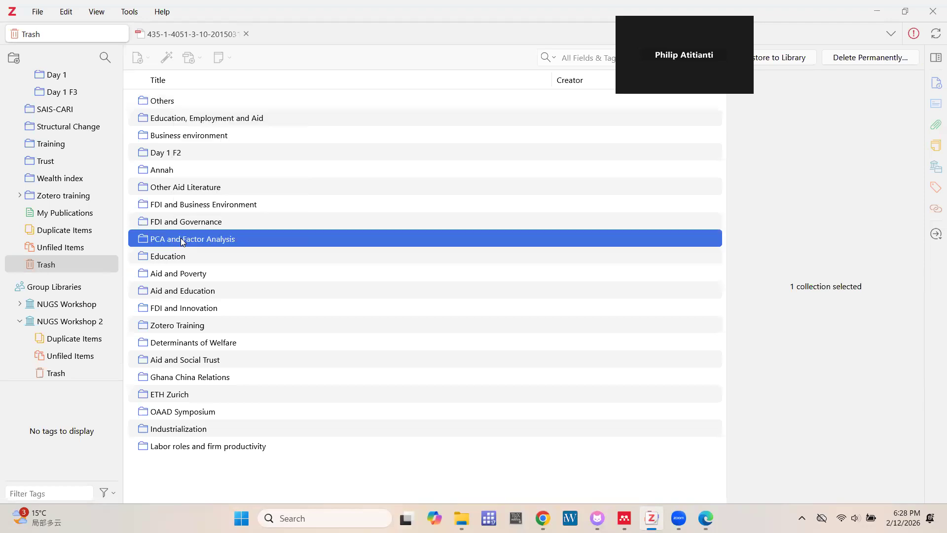
click(252, 187)
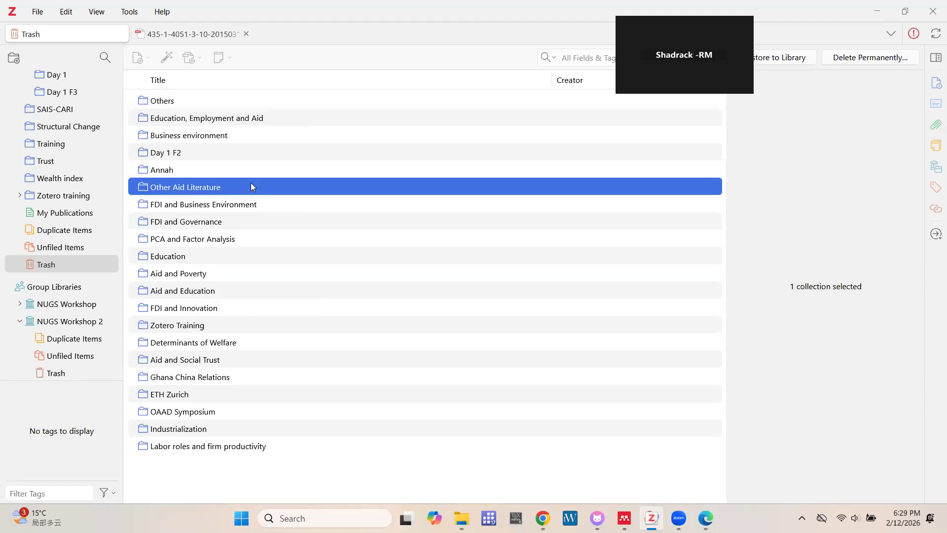
Permanently delete the "Day 1 F2" collection from the personal library's Trash
click(183, 104)
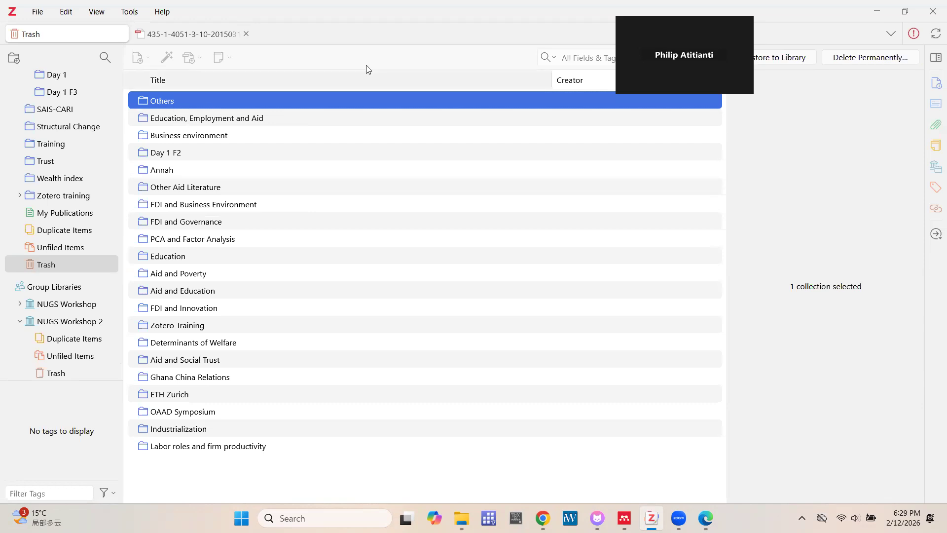
click(854, 60)
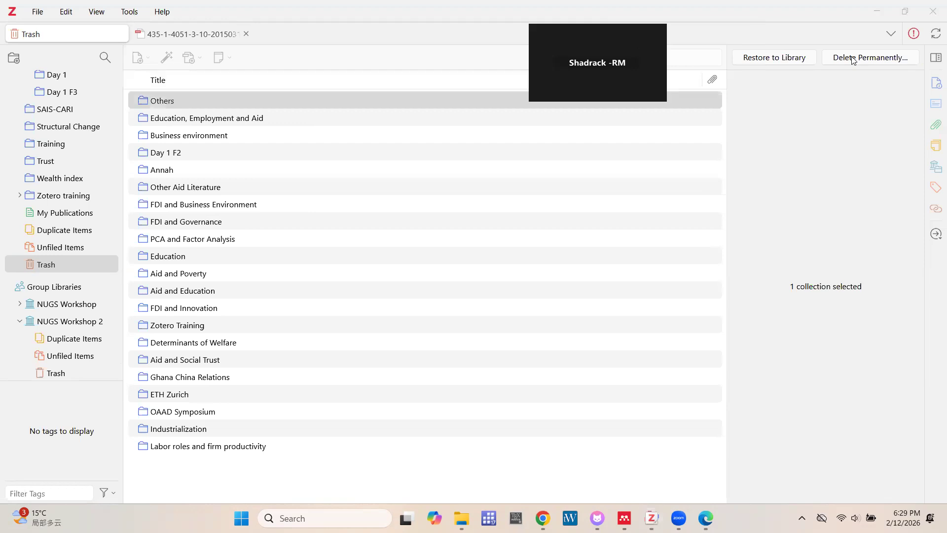
click(164, 154)
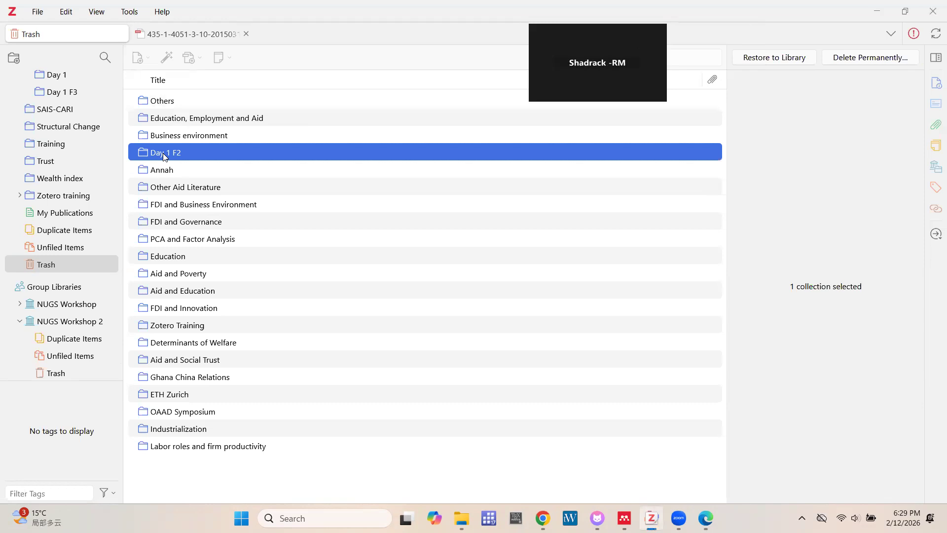
click(862, 58)
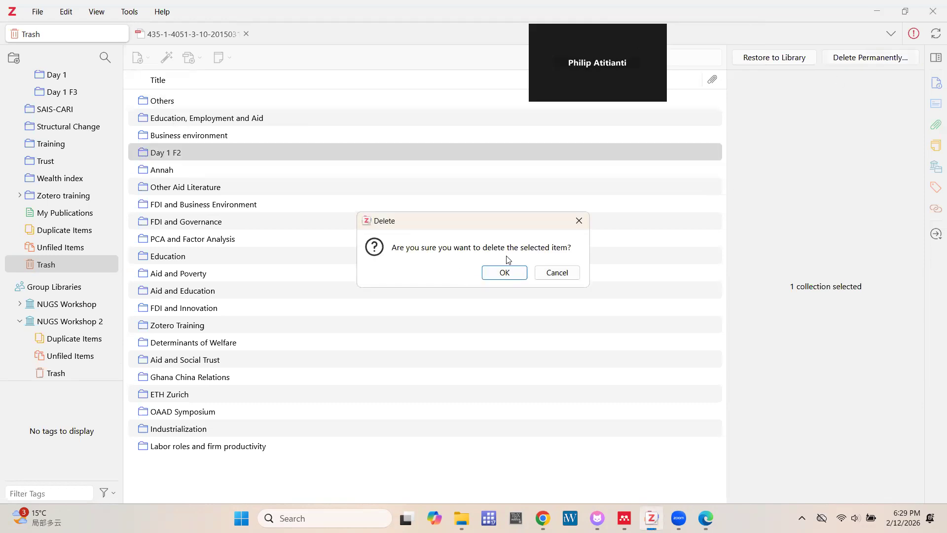
click(506, 273)
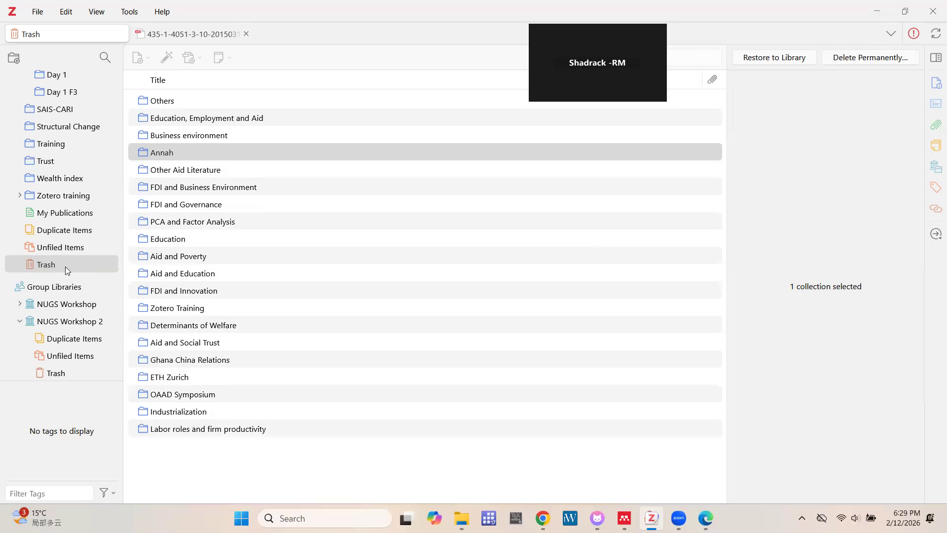
Close Zotero and switch to Mendeley Reference Manager
scroll(65, 266, up, 6)
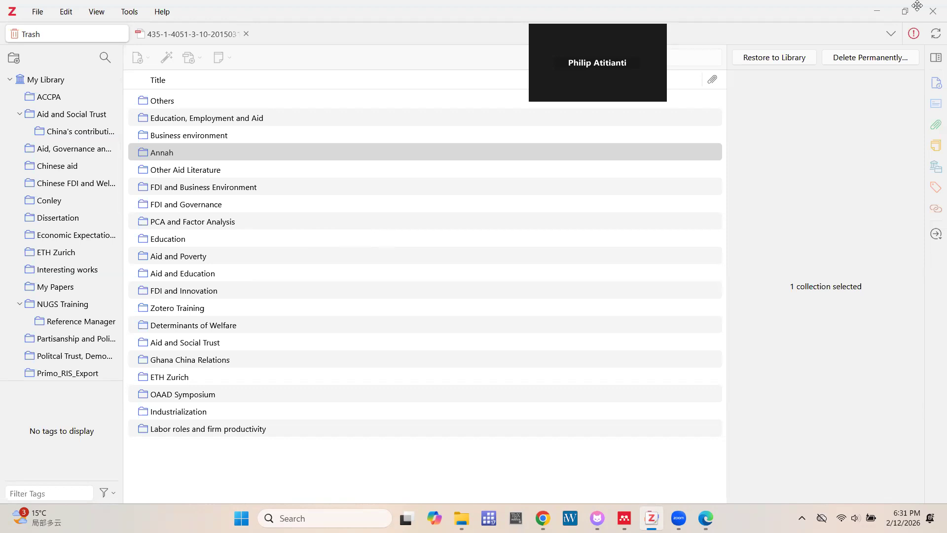
click(934, 7)
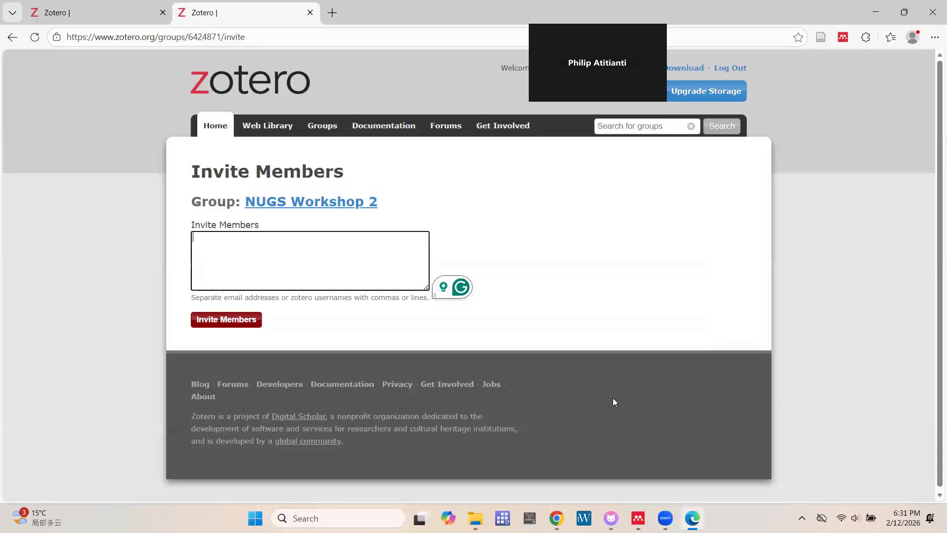
mouse_move(634, 515)
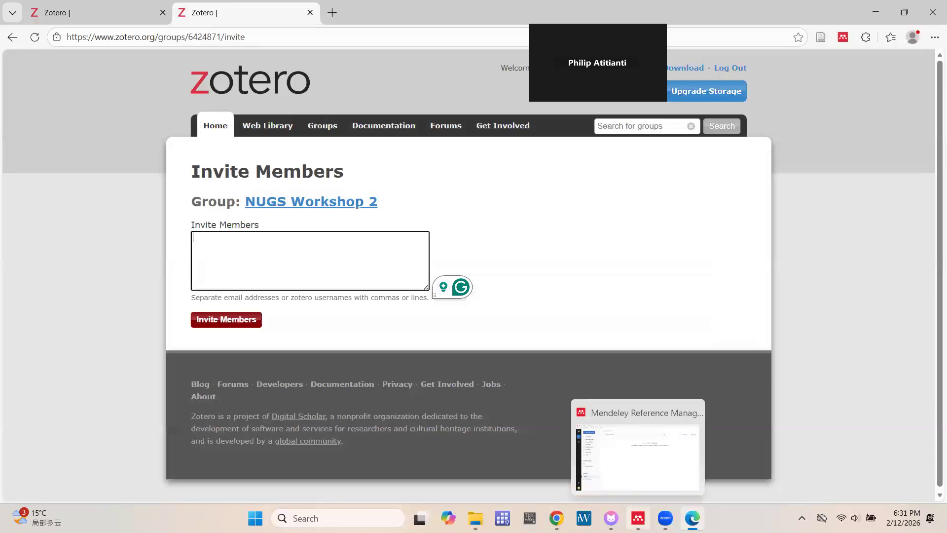
click(638, 518)
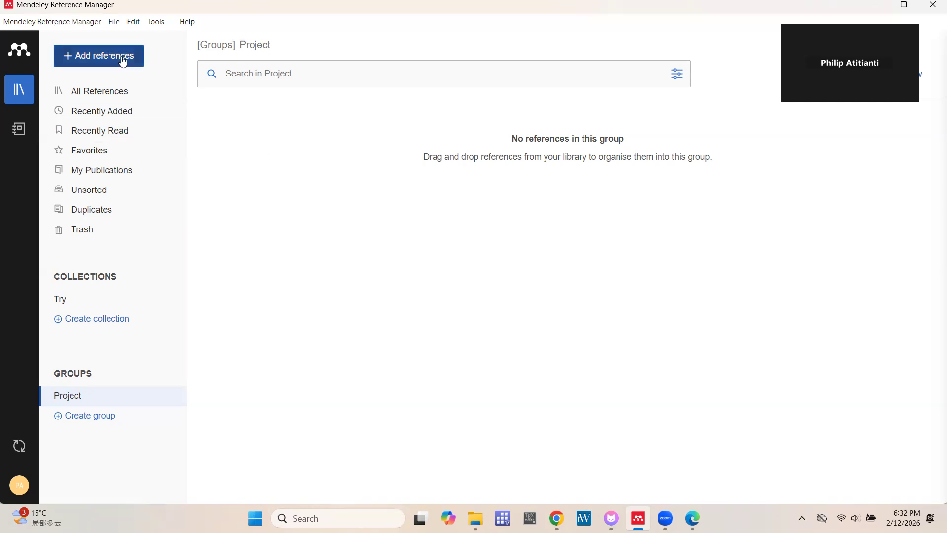
Show All References and look through the list, returning to its beginning
click(108, 97)
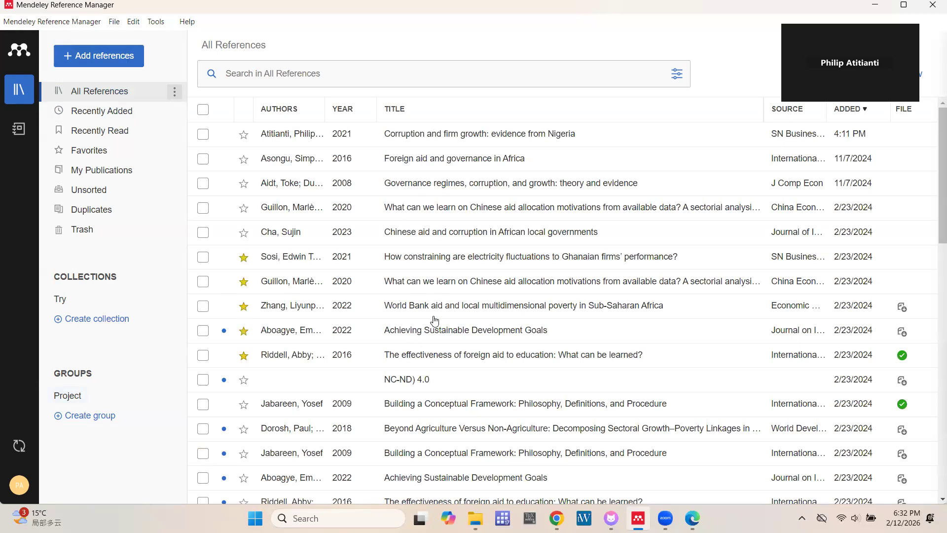
scroll(435, 320, down, 3)
scroll(435, 321, down, 4)
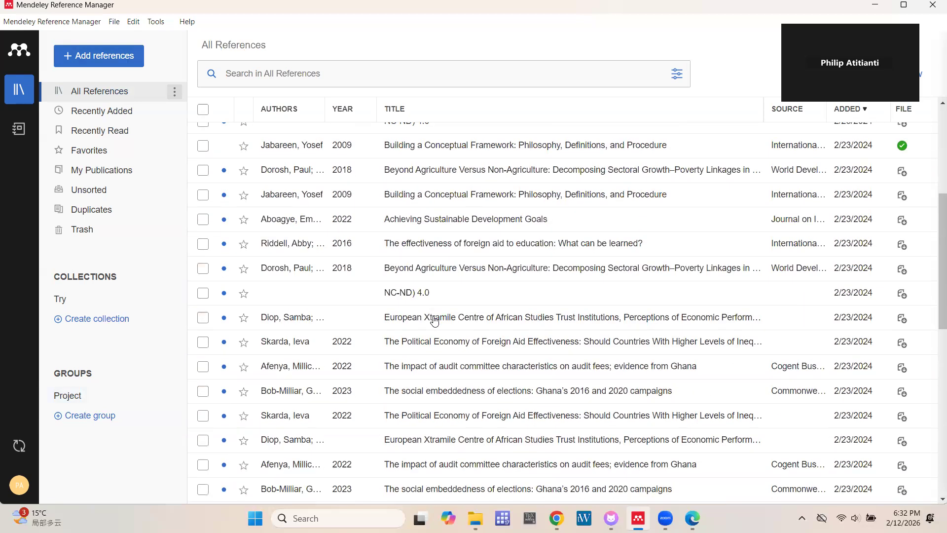
scroll(310, 257, up, 6)
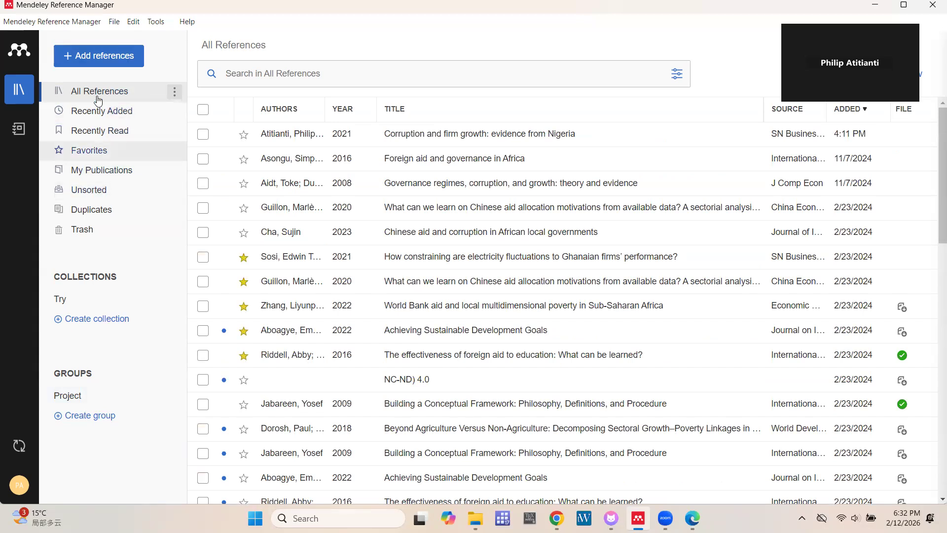
Examine the available tools, including the Web Importer and Mendeley Cite for Microsoft Word installations, without choosing any
click(112, 25)
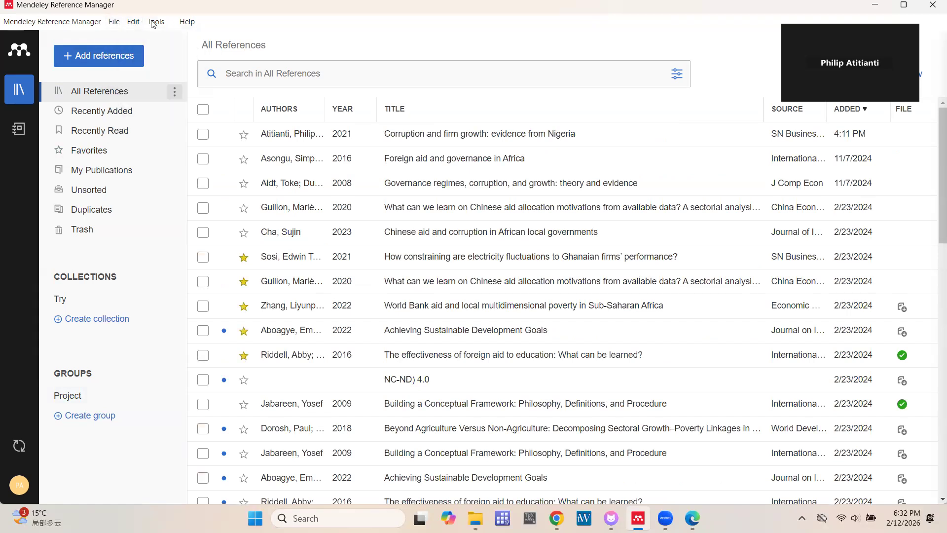
click(154, 25)
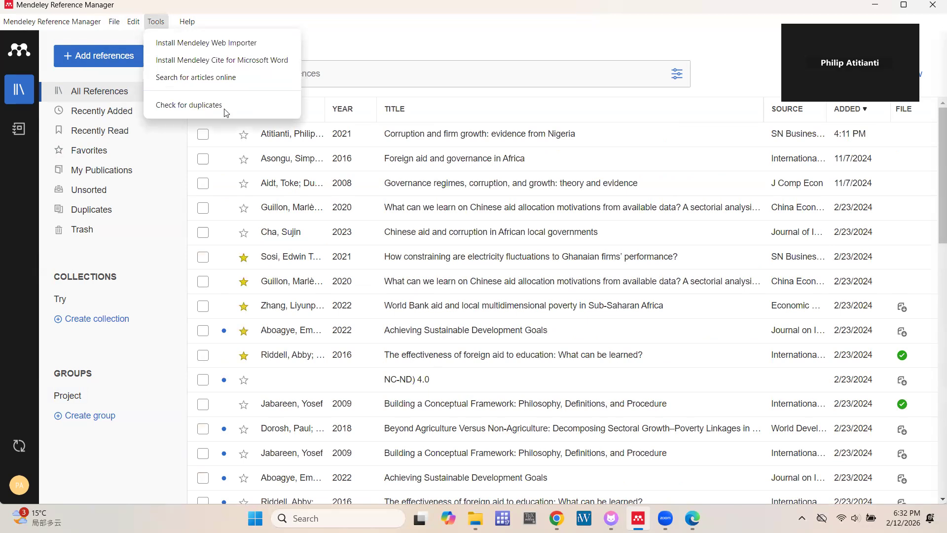
click(311, 298)
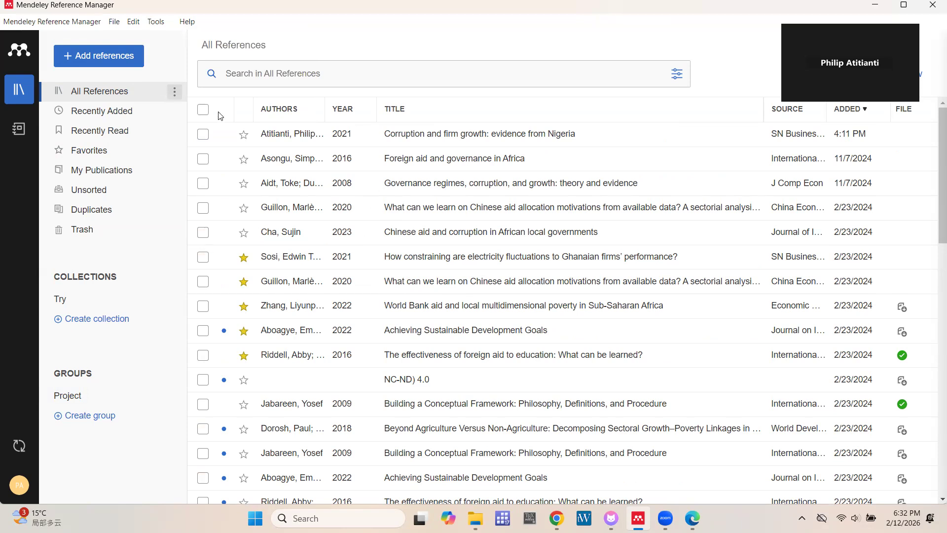
click(157, 23)
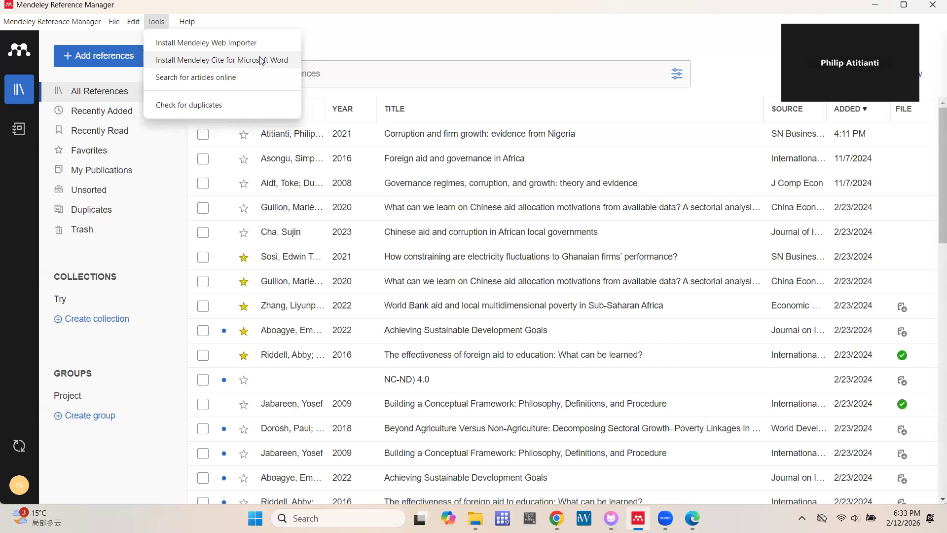
click(304, 38)
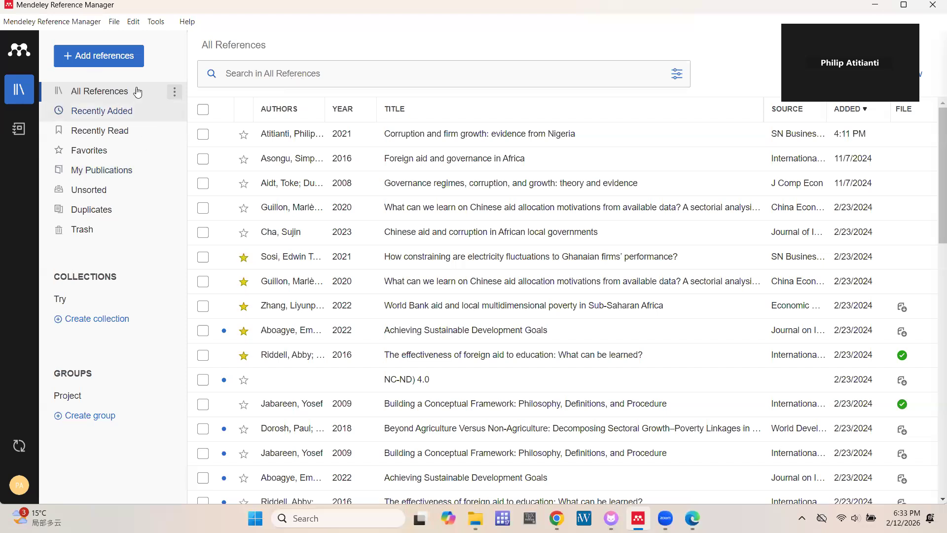
click(156, 25)
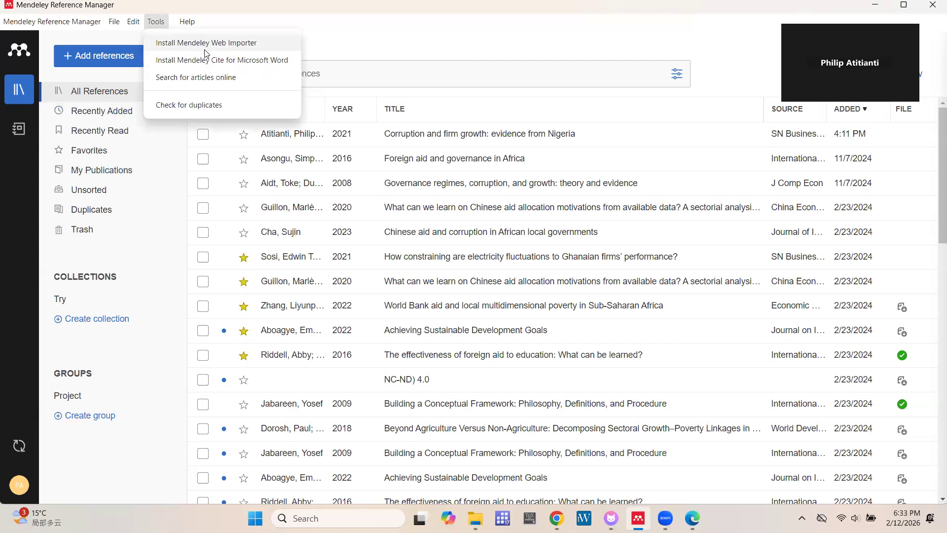
click(280, 28)
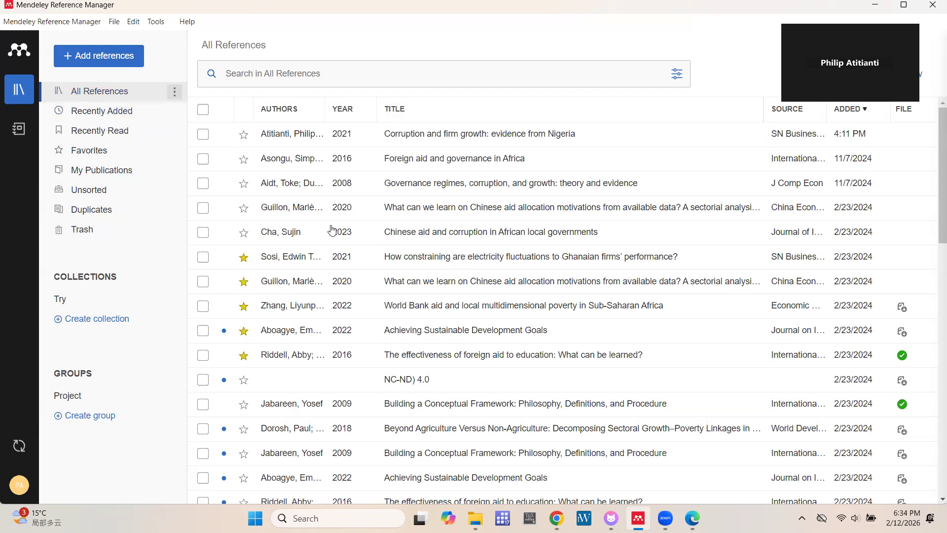
Look through all references down to the oldest entries and return to the newest ones
scroll(390, 366, down, 1)
scroll(390, 366, down, 10)
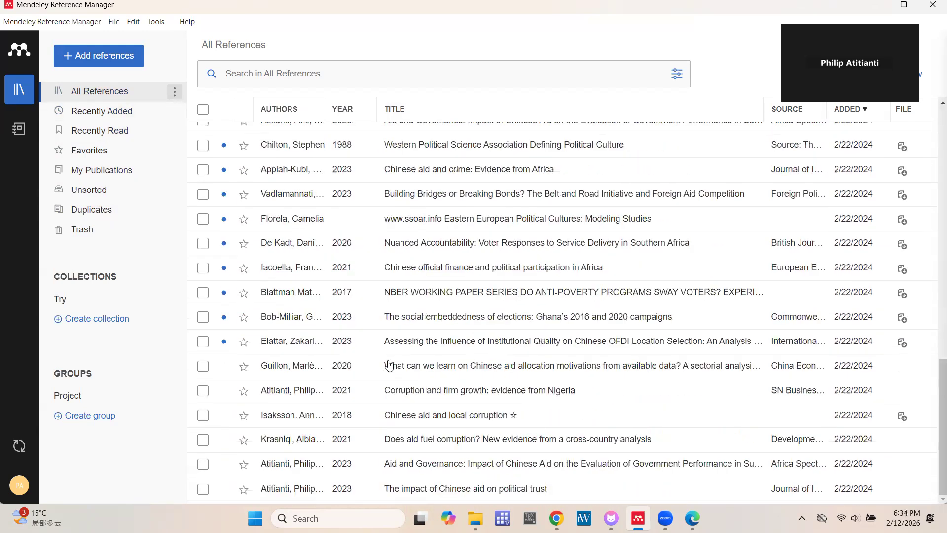
scroll(390, 365, up, 15)
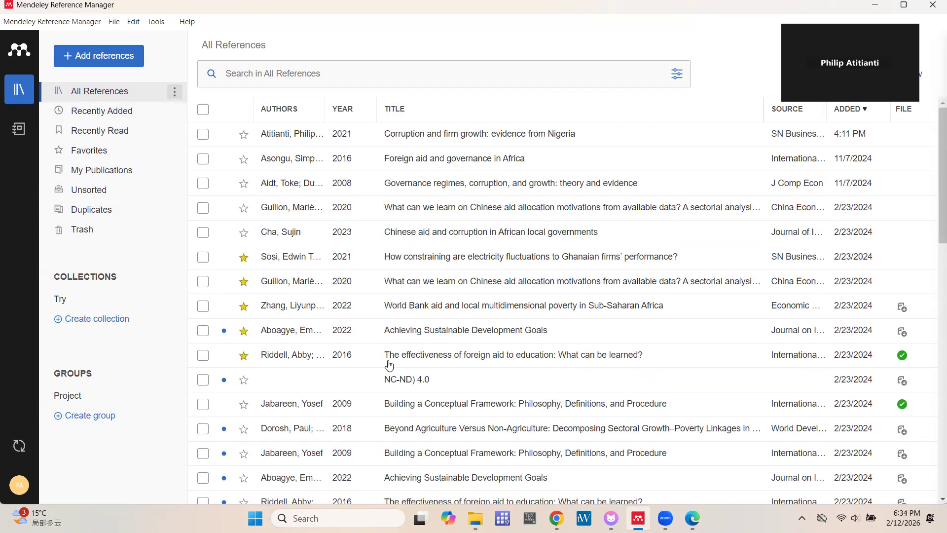
View the Recently Added, Recently Read, Favorites, My Publications, Unsorted and Duplicates references one after another
click(103, 112)
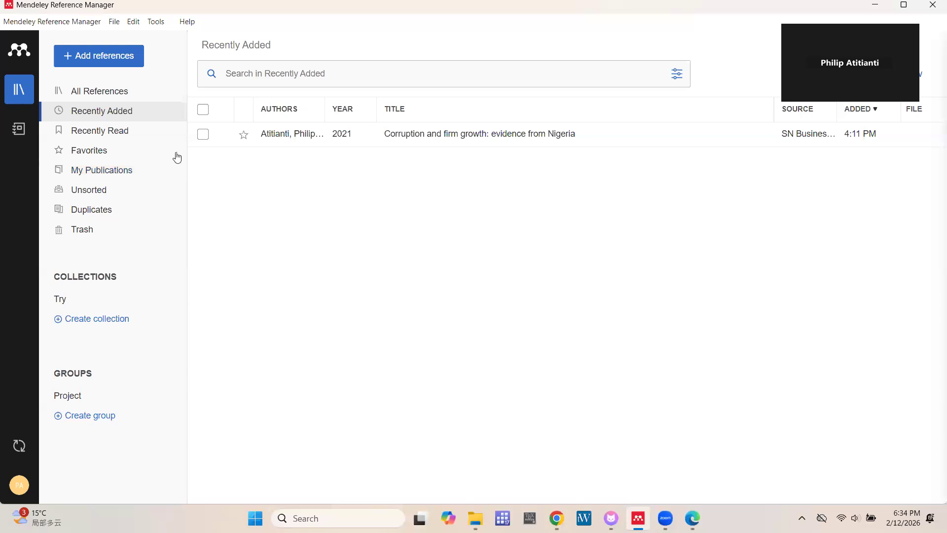
click(120, 132)
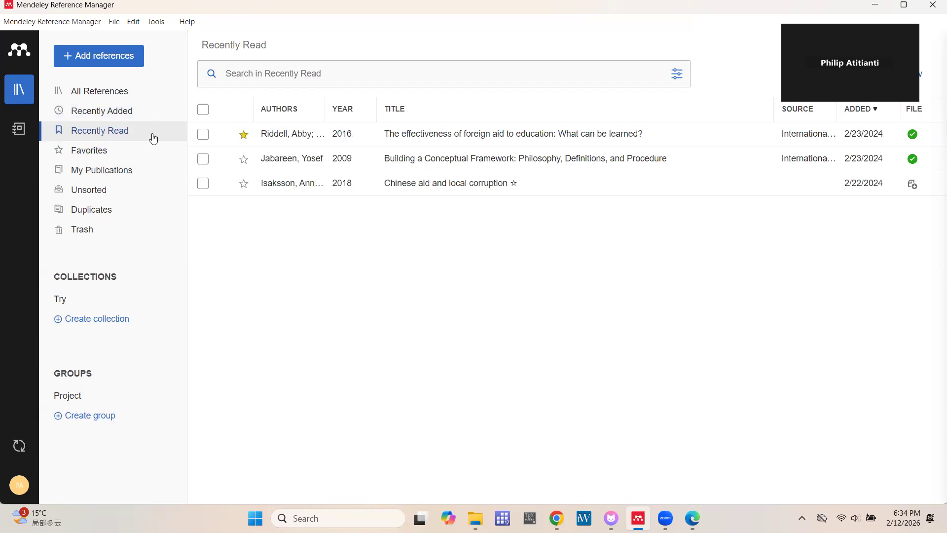
click(117, 150)
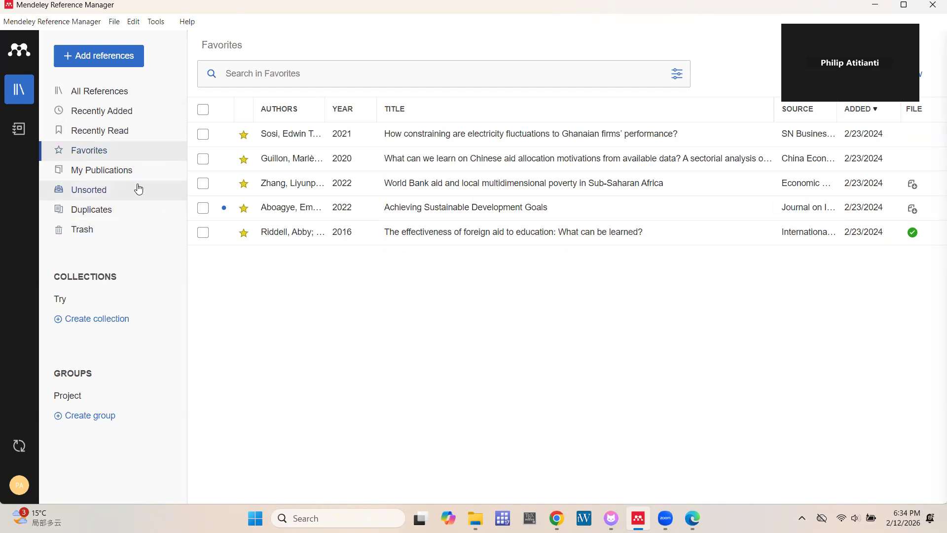
click(122, 170)
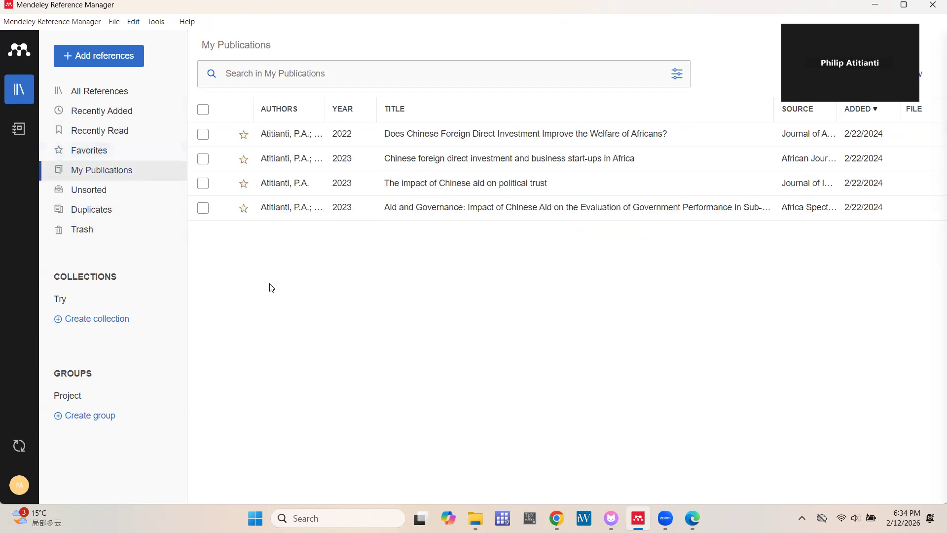
click(92, 197)
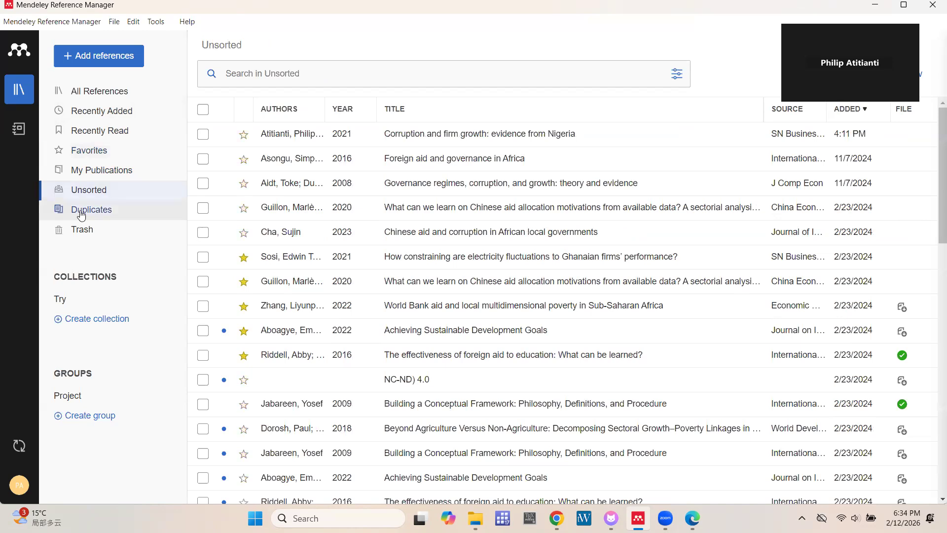
click(79, 216)
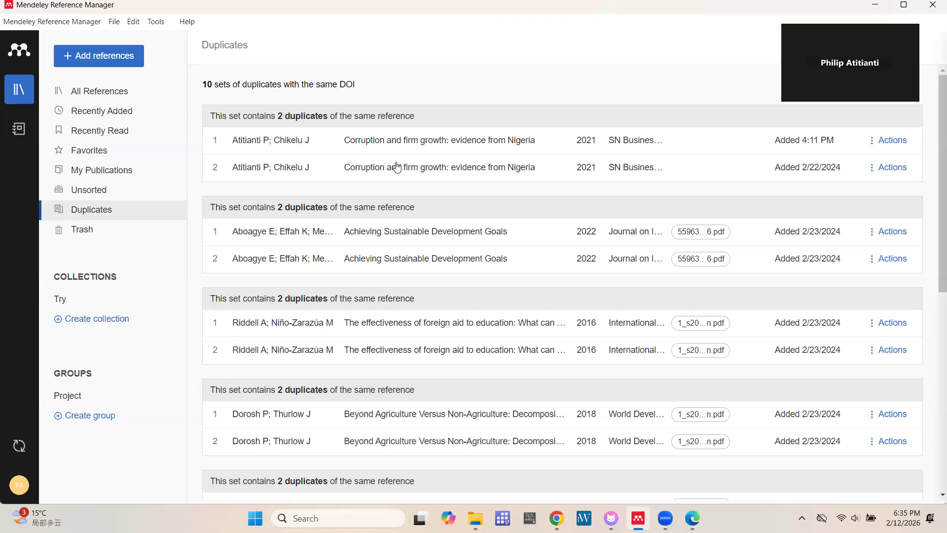
View the trash, then delete the Try collection and accept the deletion
click(85, 233)
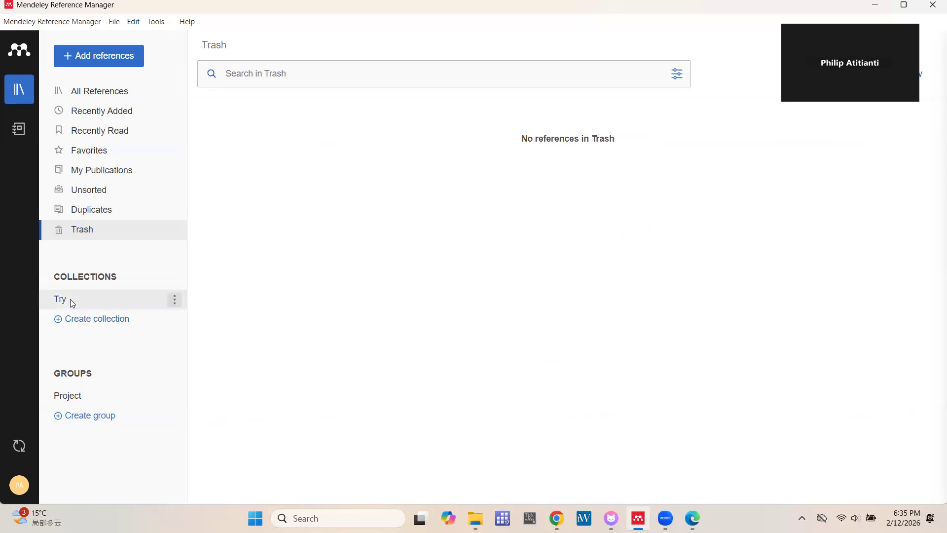
click(176, 300)
click(215, 129)
click(554, 333)
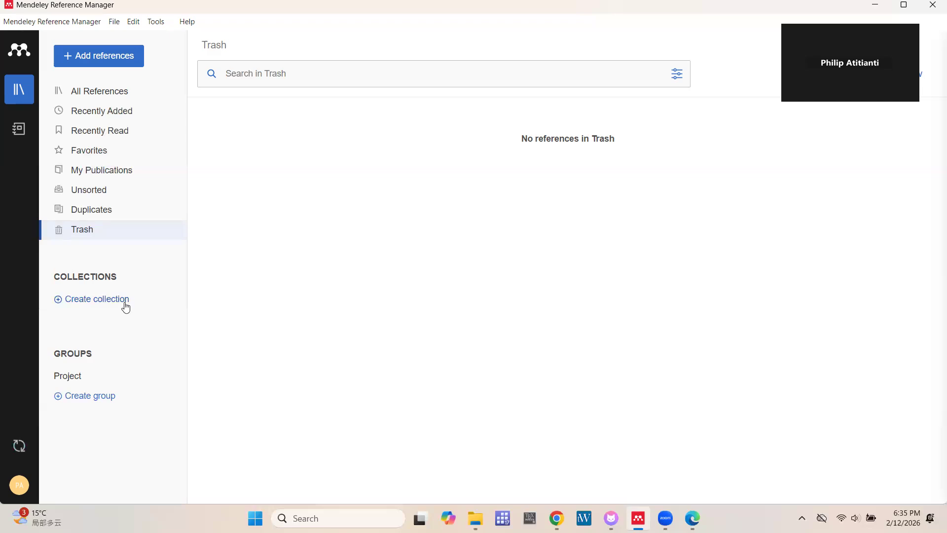
Create a collection named NUGS Day 2 and examine the actions available for it without choosing any
click(67, 303)
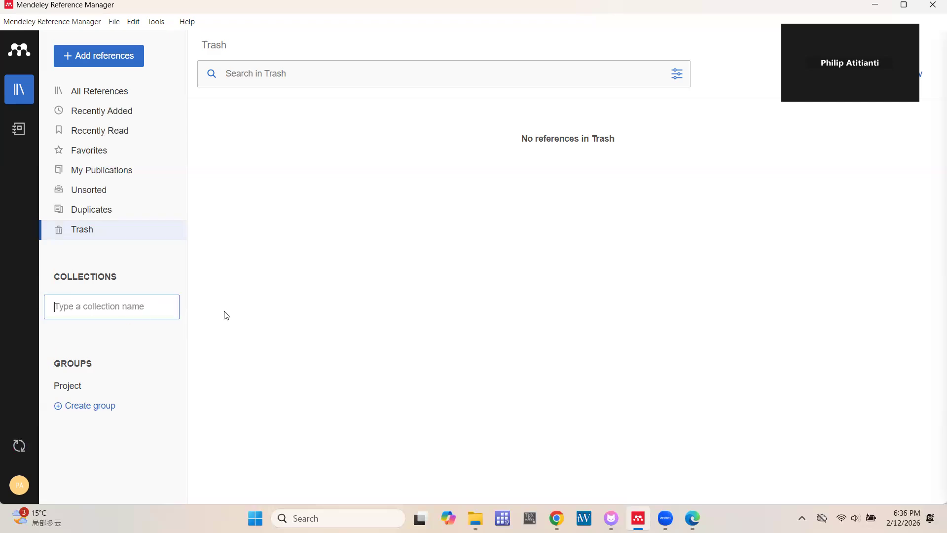
text(NU)
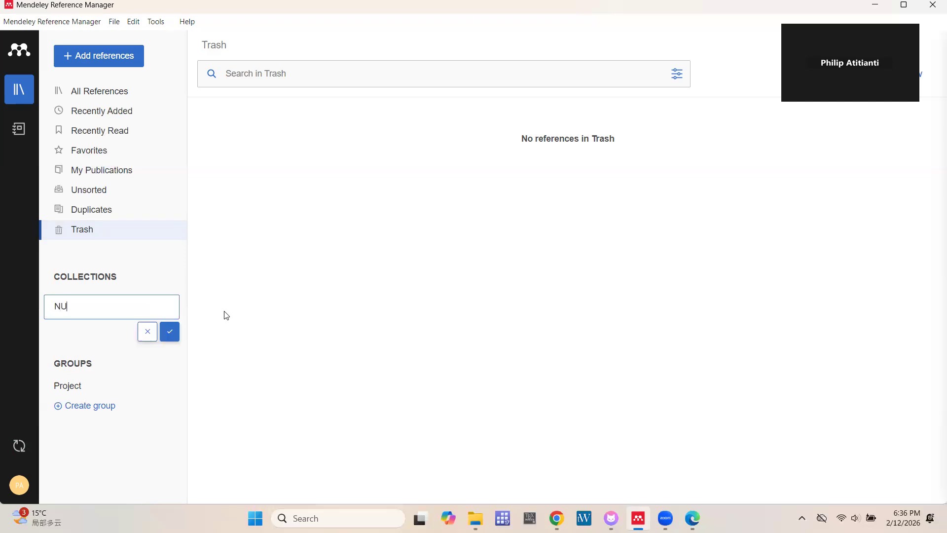
text(GS Day 2)
click(175, 338)
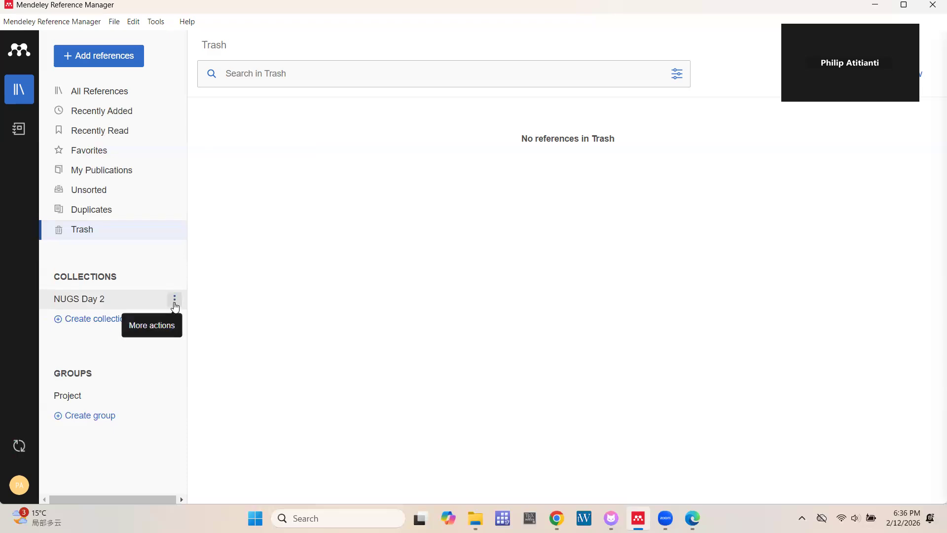
click(175, 301)
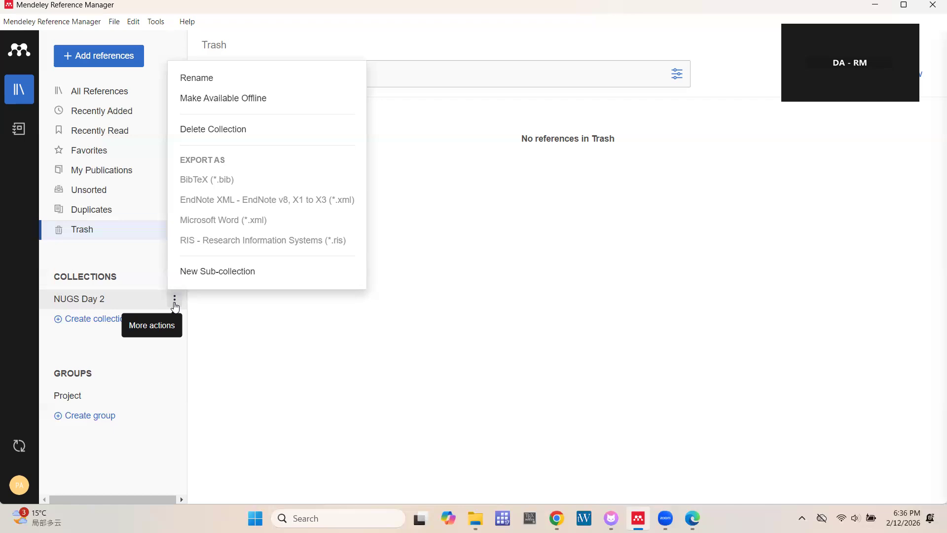
click(291, 342)
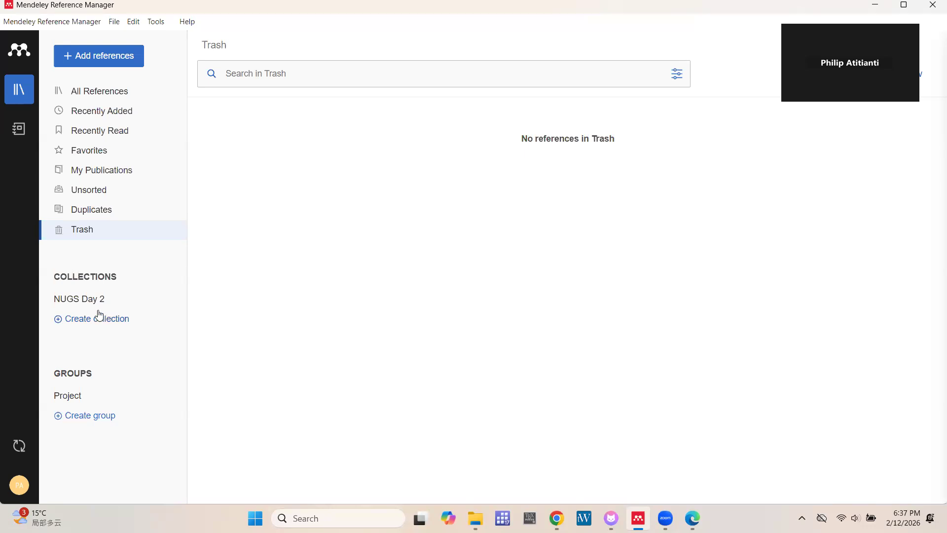
Delete the NUGS Day 2 collection and accept the deletion
click(175, 300)
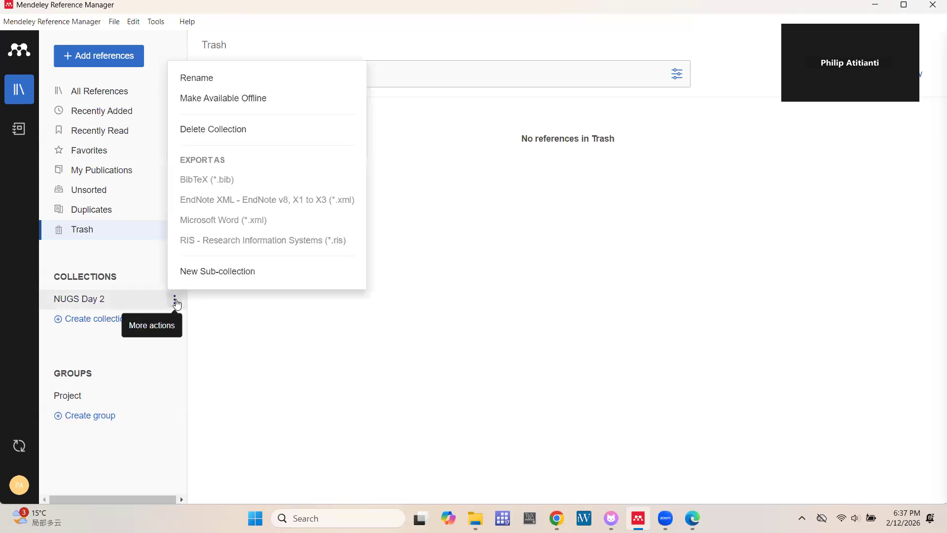
click(208, 129)
click(539, 332)
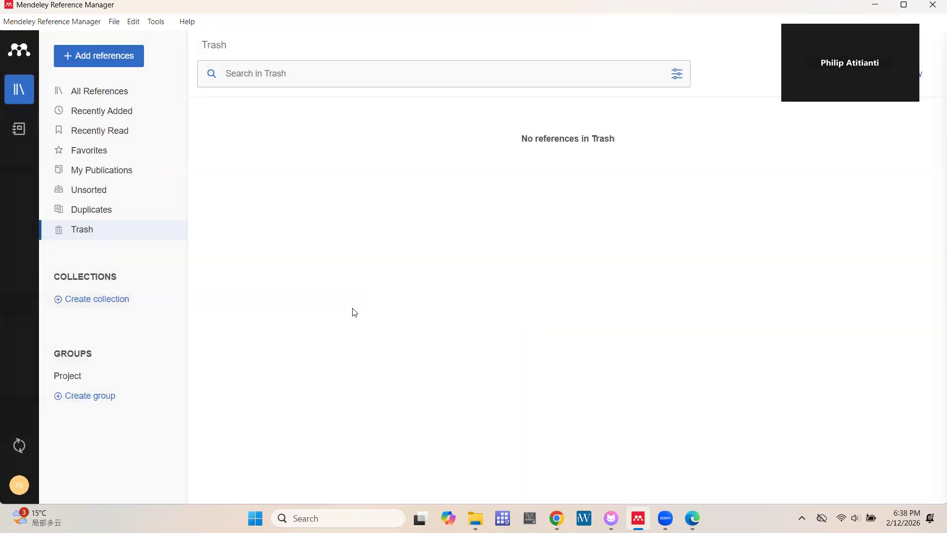
Create the NUGS Day 2 collection again and open it
click(97, 300)
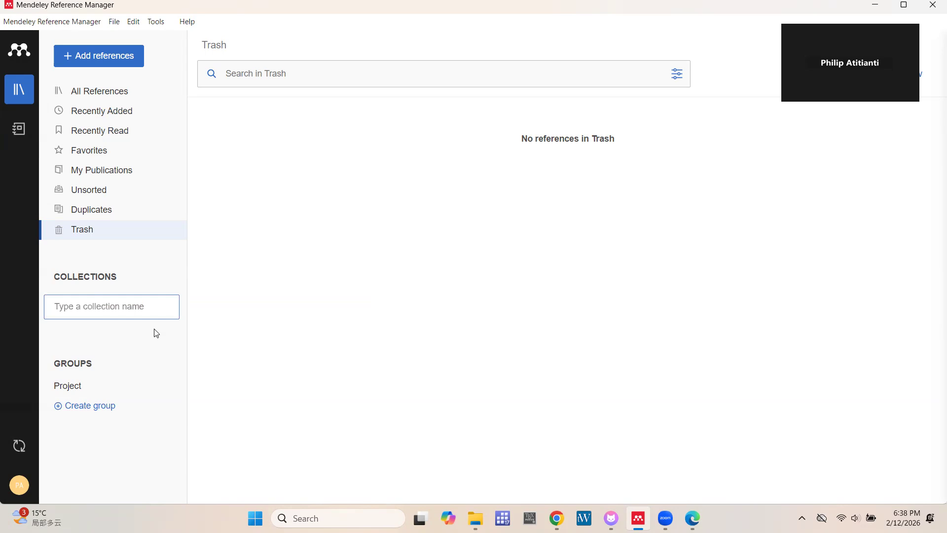
text(NUGS Day 2)
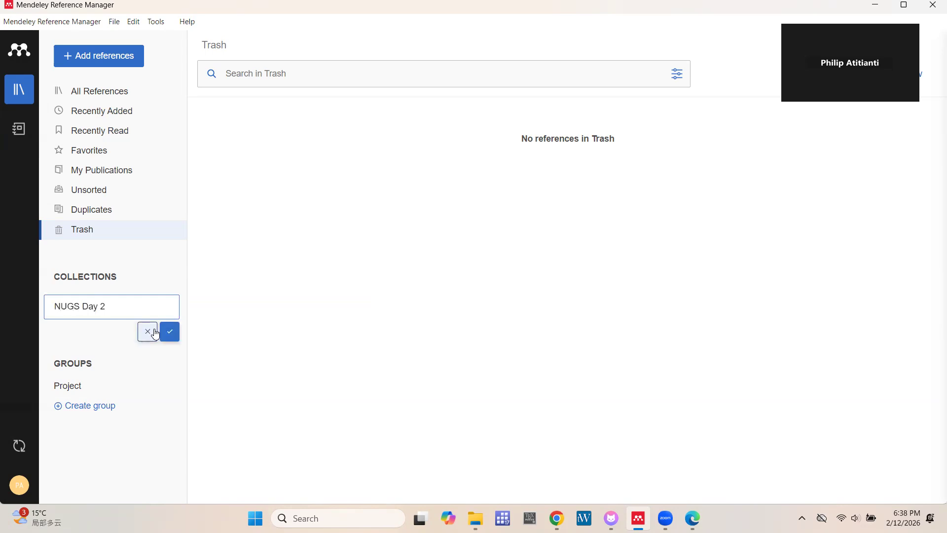
key(Return)
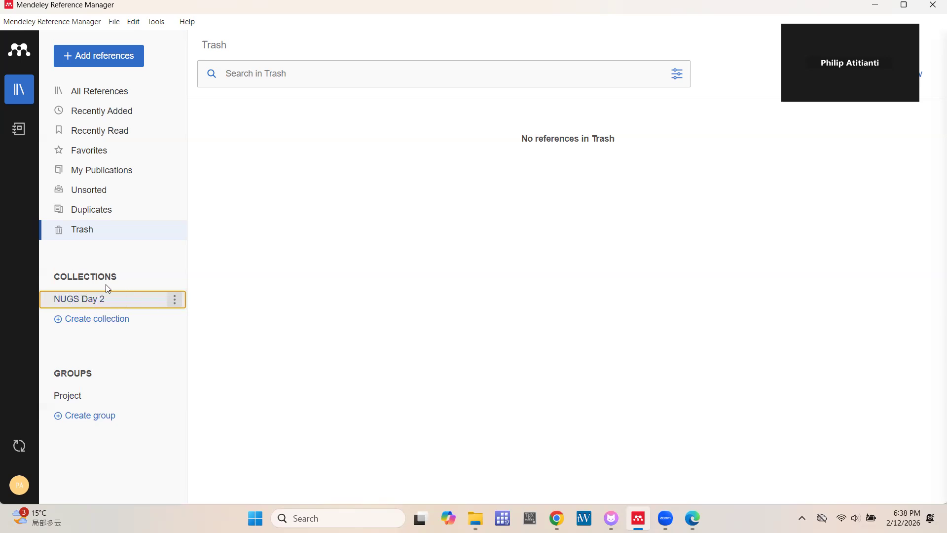
click(99, 319)
click(98, 307)
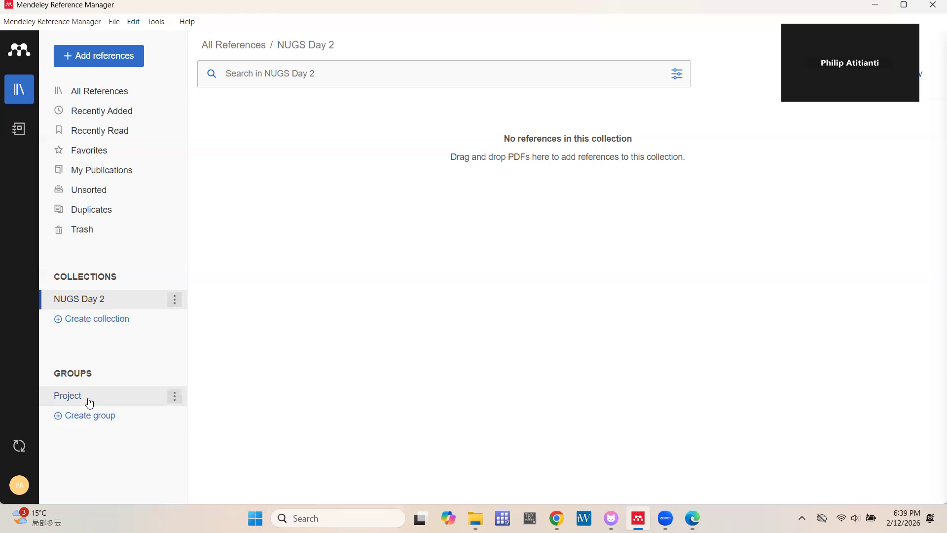
Switch to Zotero, examine its group libraries including NUGS Workshop and NUGS Workshop 2, and return to Mendeley Reference Manager
click(296, 518)
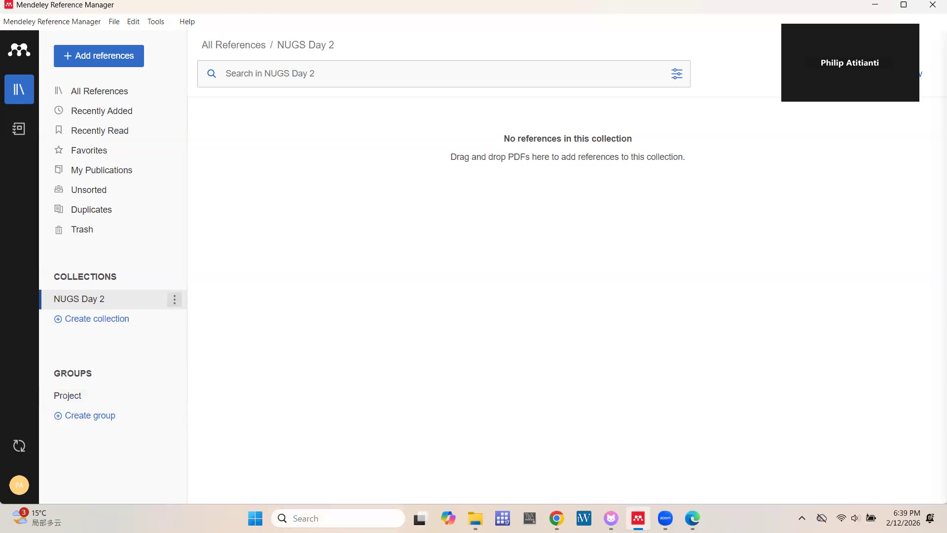
text(zot)
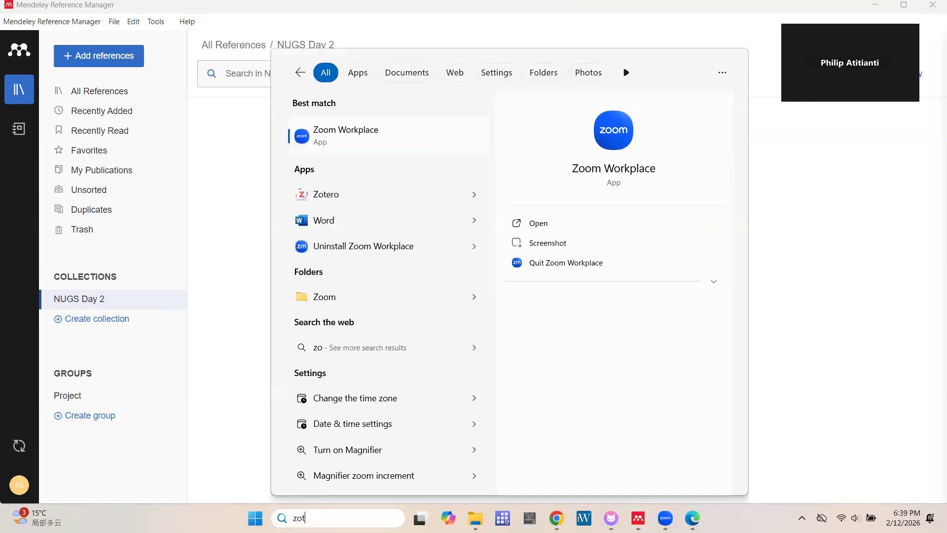
click(537, 224)
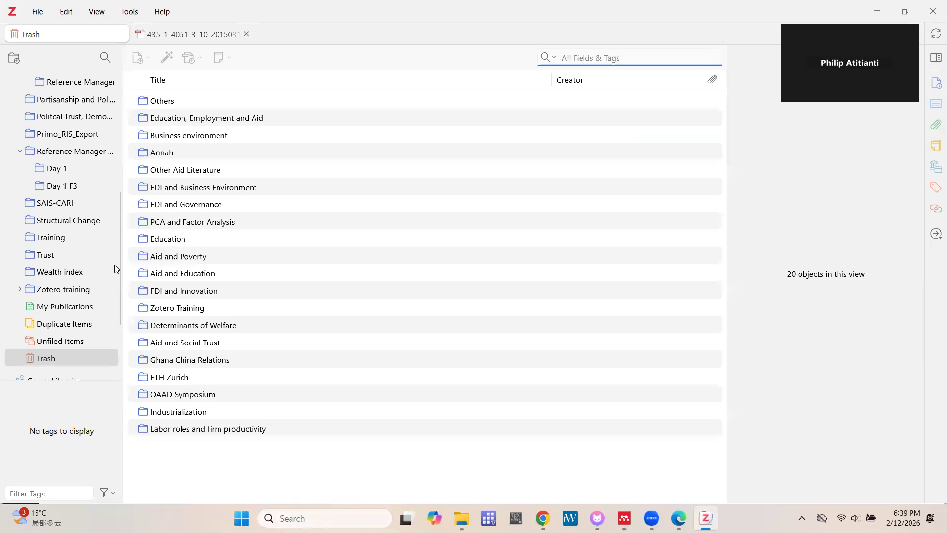
scroll(116, 269, down, 2)
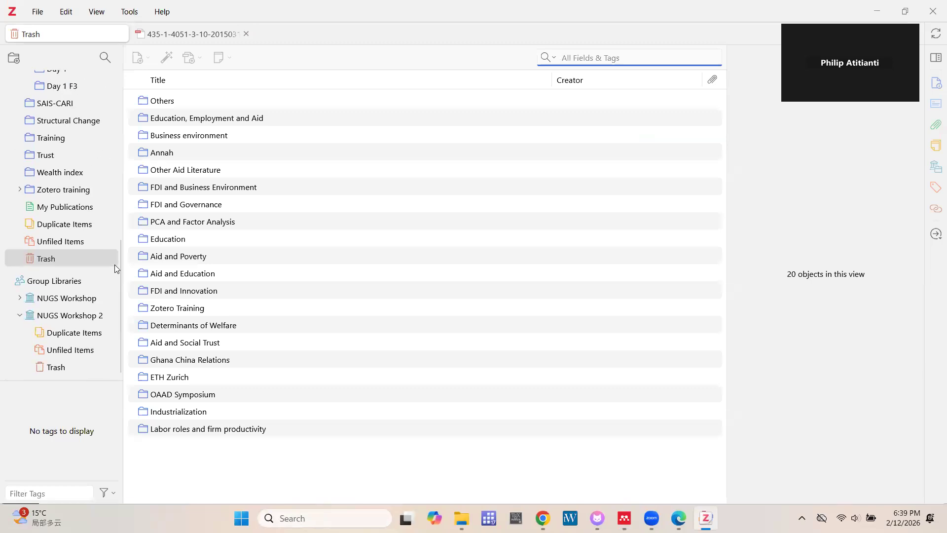
click(45, 286)
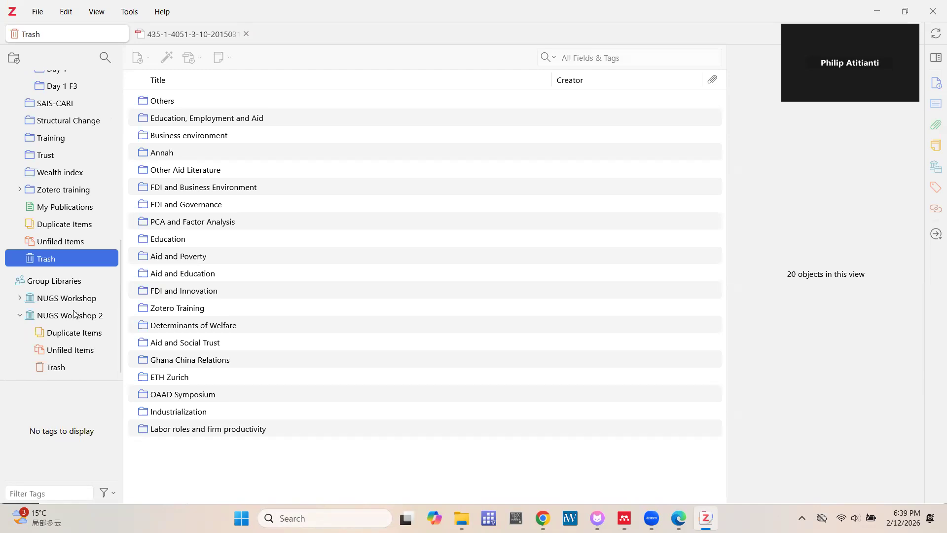
click(878, 11)
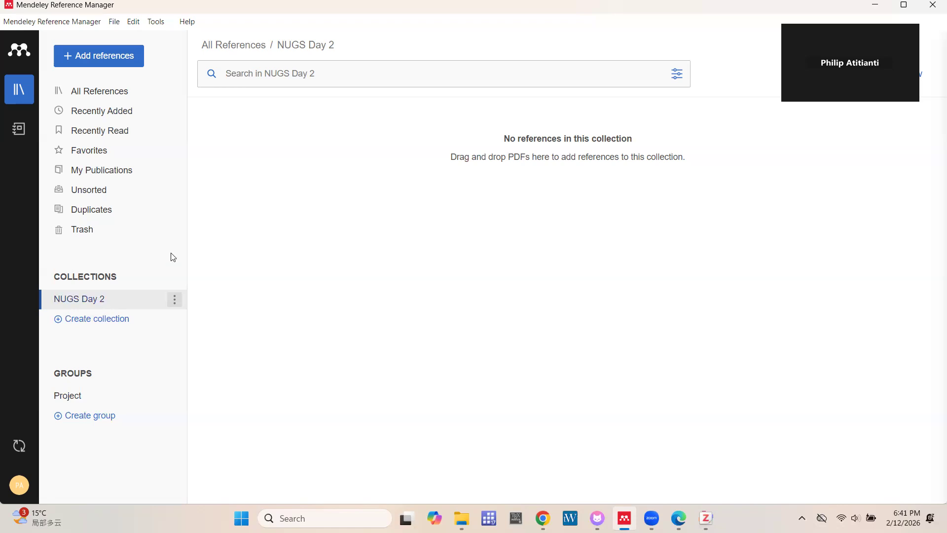
Import the 2015 J of Intl Development PDF from the SLSUC Training Folder into the NUGS Day 2 collection and dismiss the upload summary
click(102, 94)
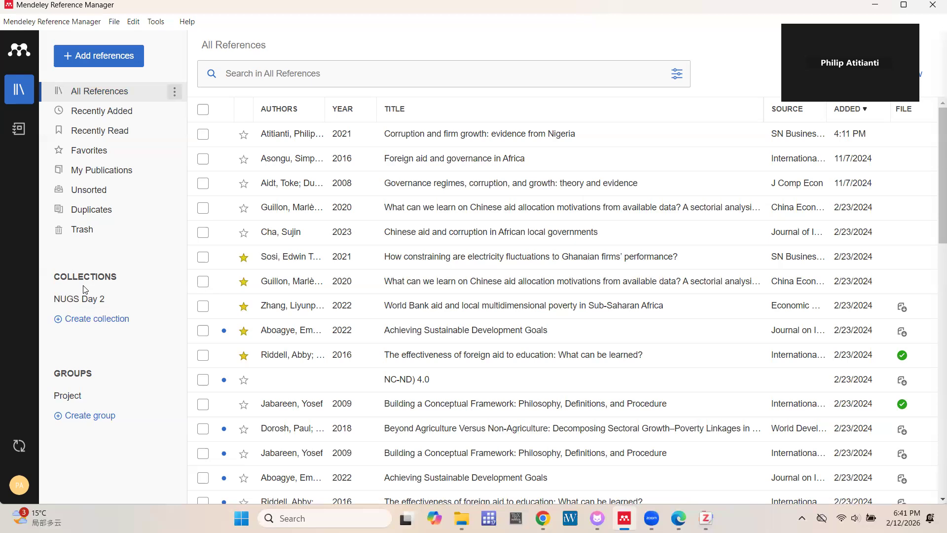
click(85, 303)
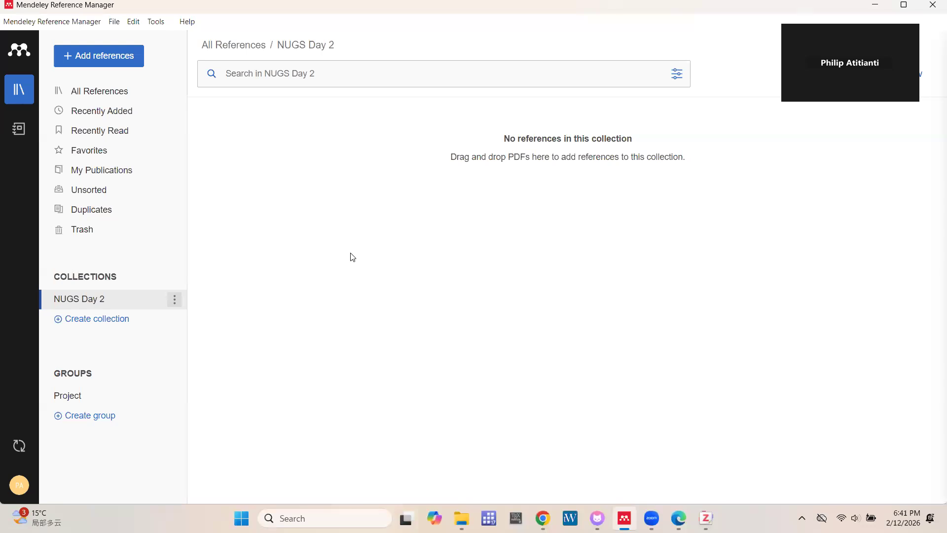
click(89, 67)
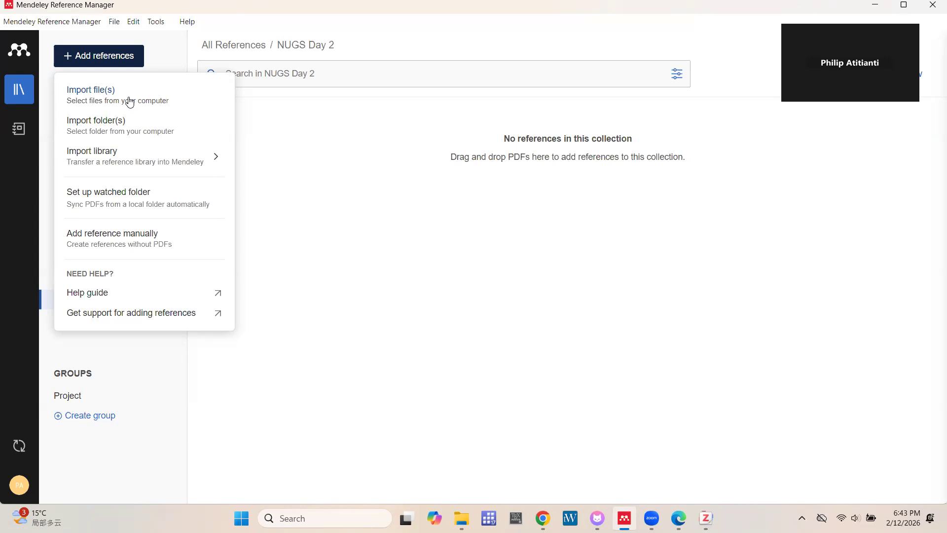
click(96, 96)
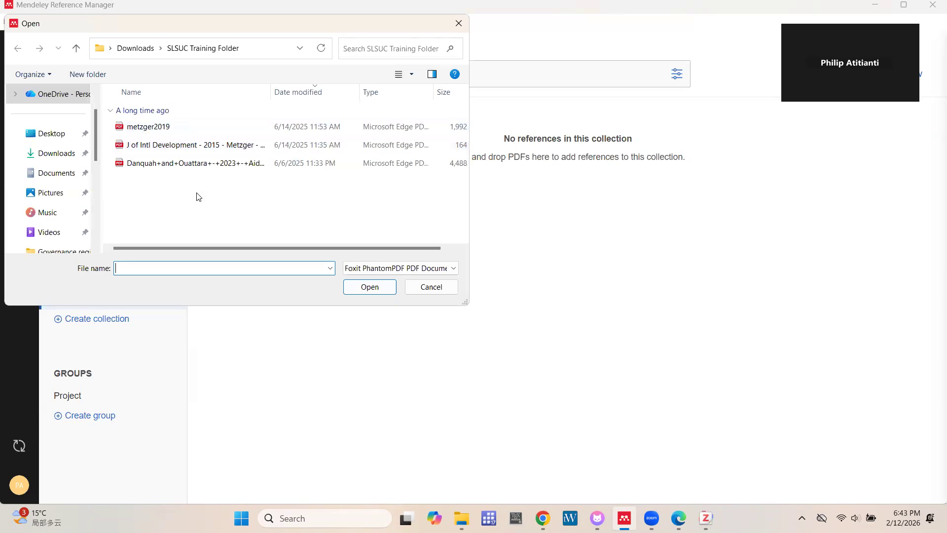
click(164, 145)
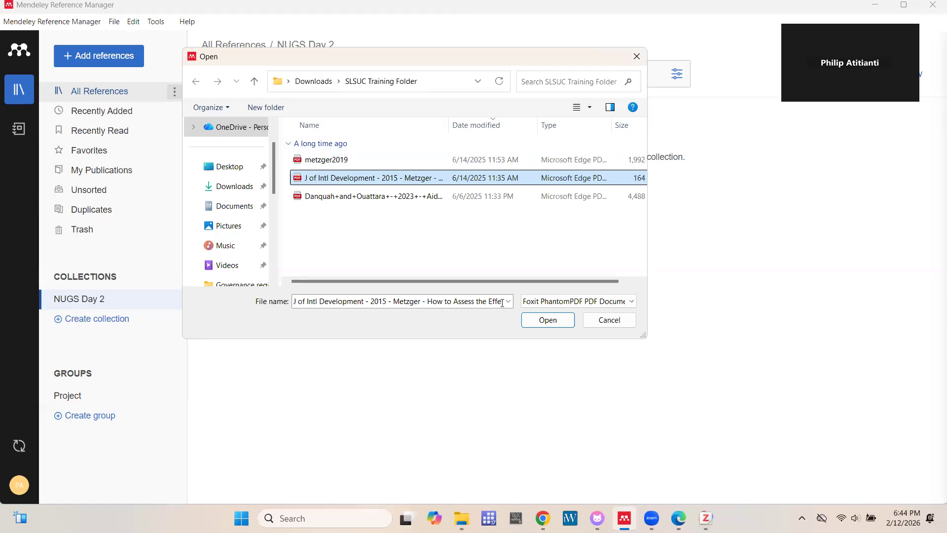
click(547, 319)
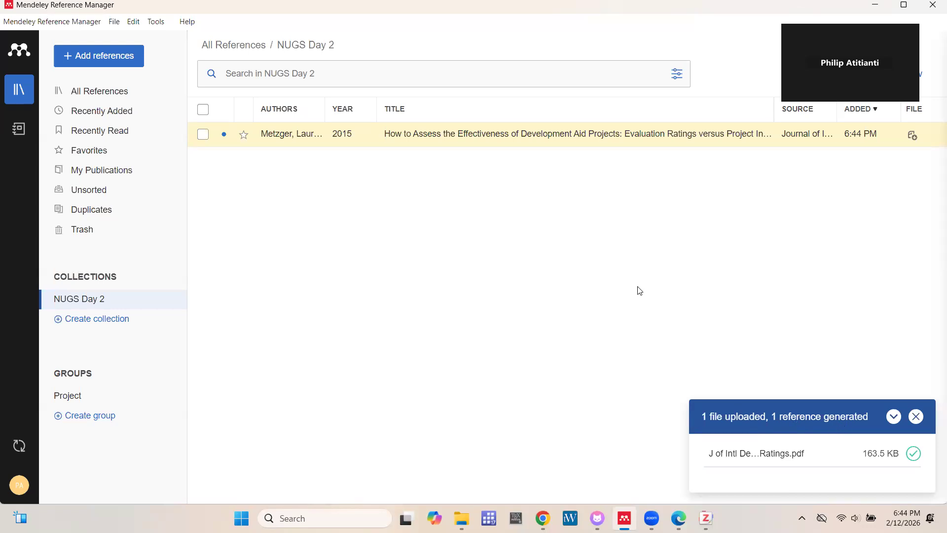
click(916, 417)
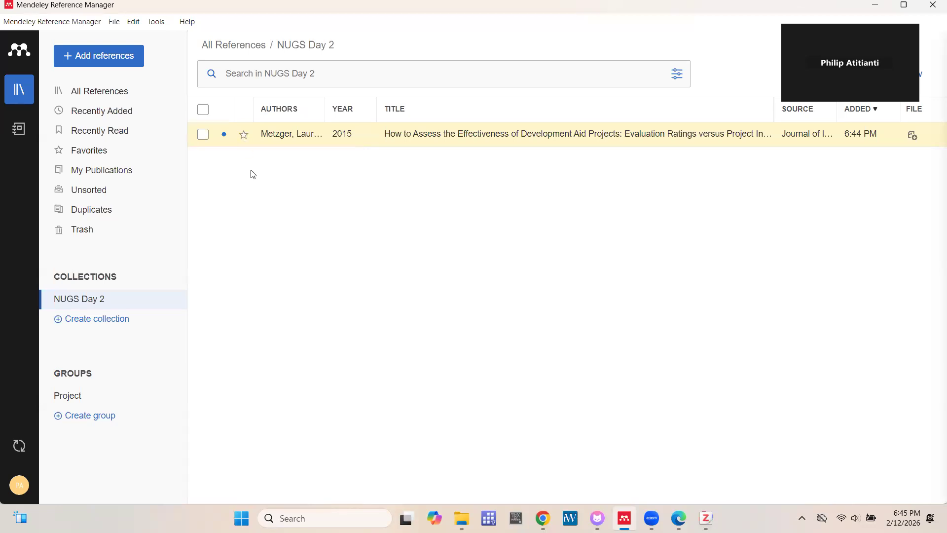
Mark the imported reference as a favorite, check it in Favorites and return to the NUGS Day 2 collection
click(246, 138)
click(98, 160)
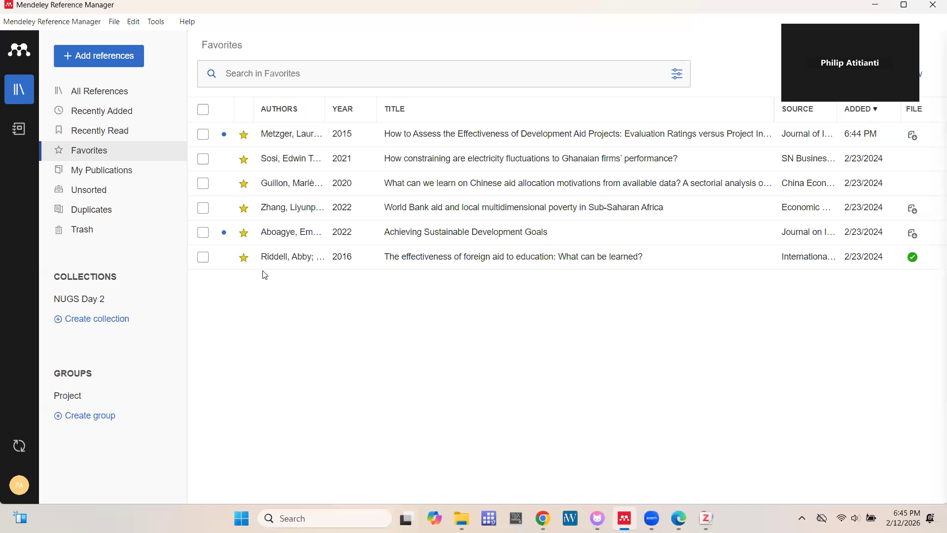
click(123, 298)
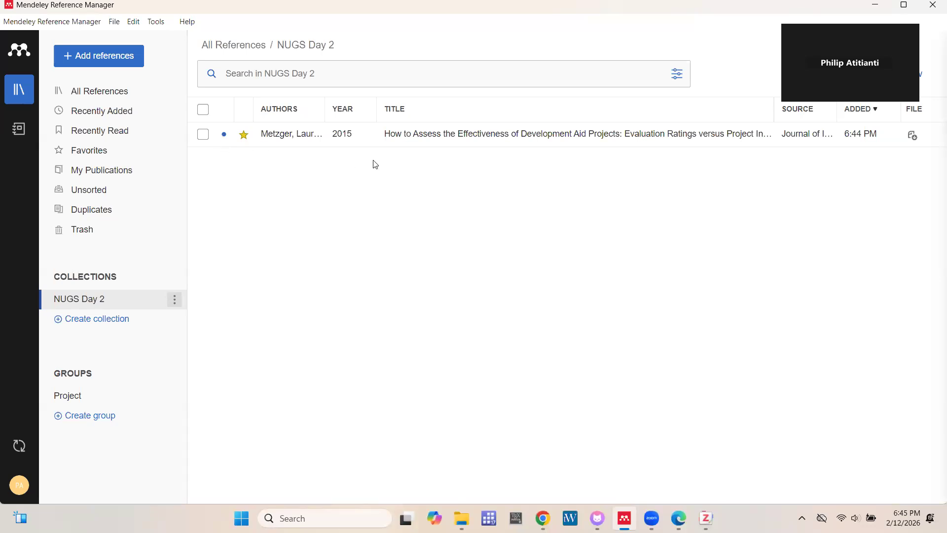
Open the PDF of the imported reference and highlight the article's full title in yellow
click(394, 143)
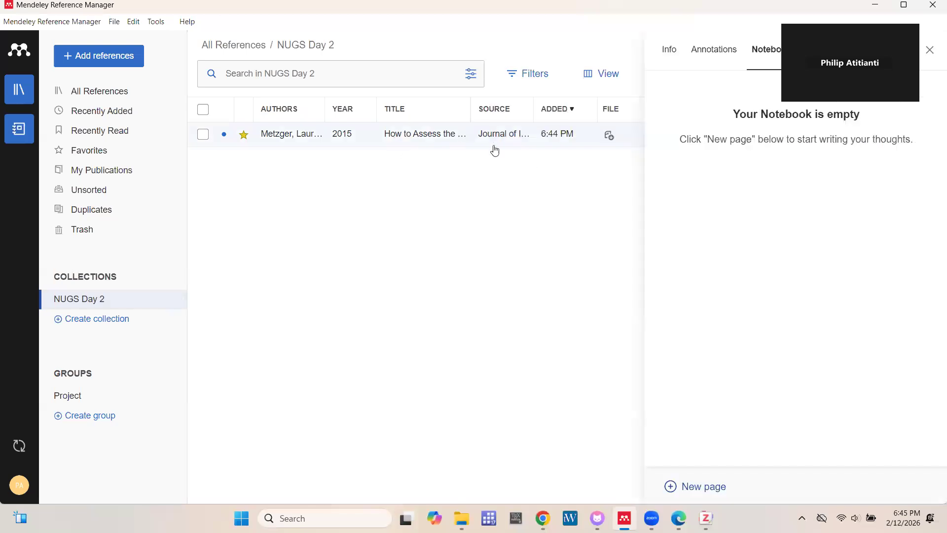
double_click(419, 137)
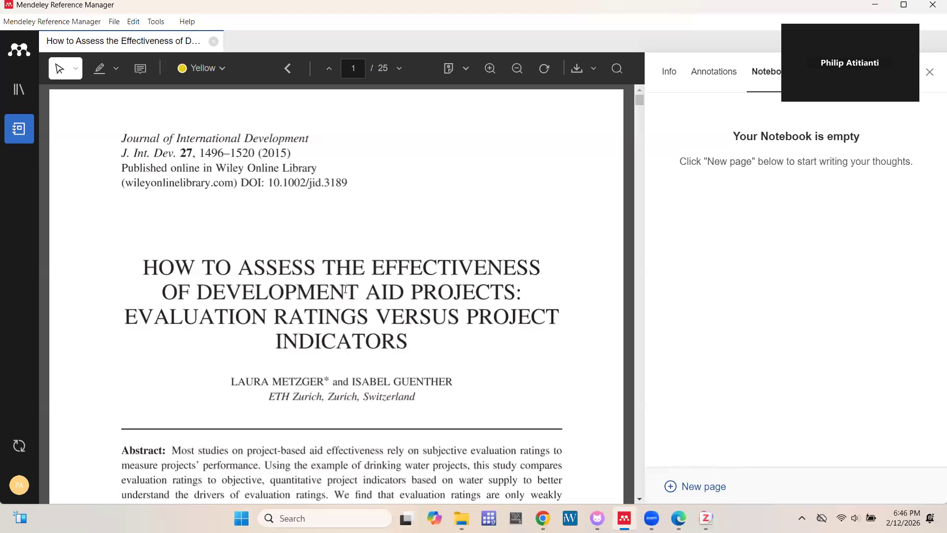
click(116, 71)
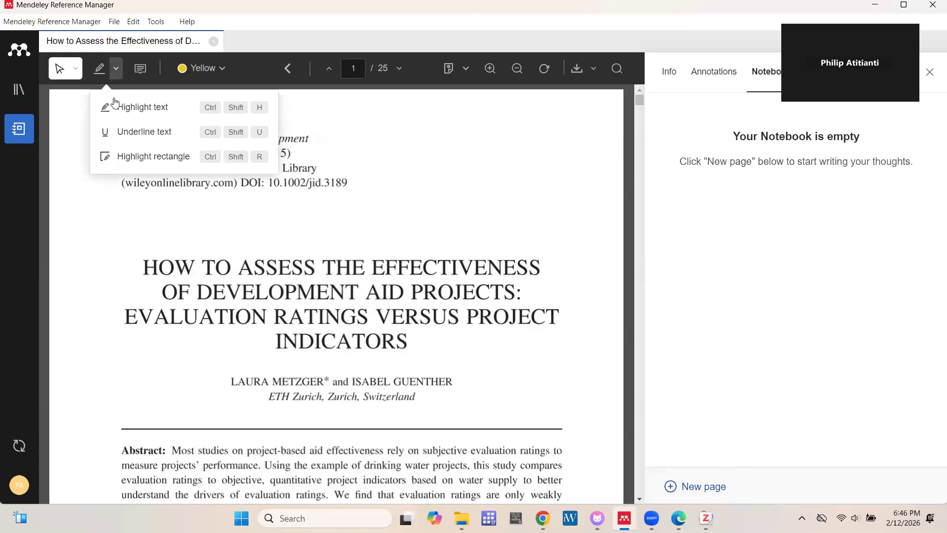
click(115, 106)
drag(140, 264, 442, 338)
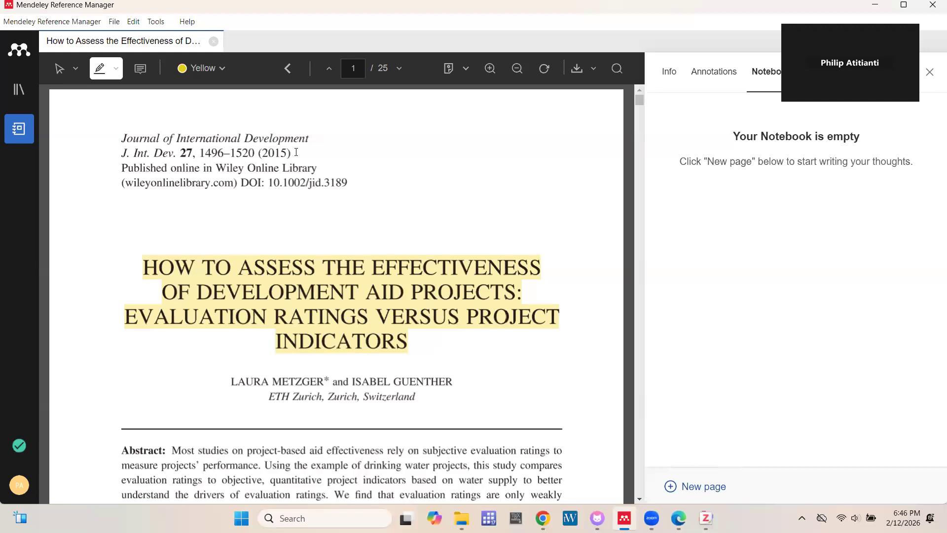
Set the highlight color to green and highlight the author and affiliation lines below the title
click(219, 69)
click(195, 120)
drag(229, 374, 424, 398)
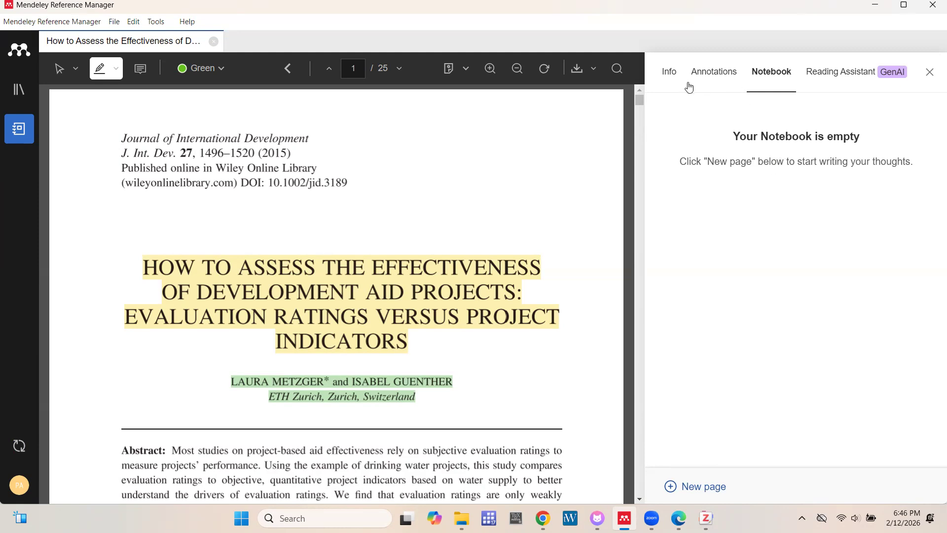
Review the article's key information, abstract, files, tags, collections and identifiers, and close the PDF and the reference details
click(670, 74)
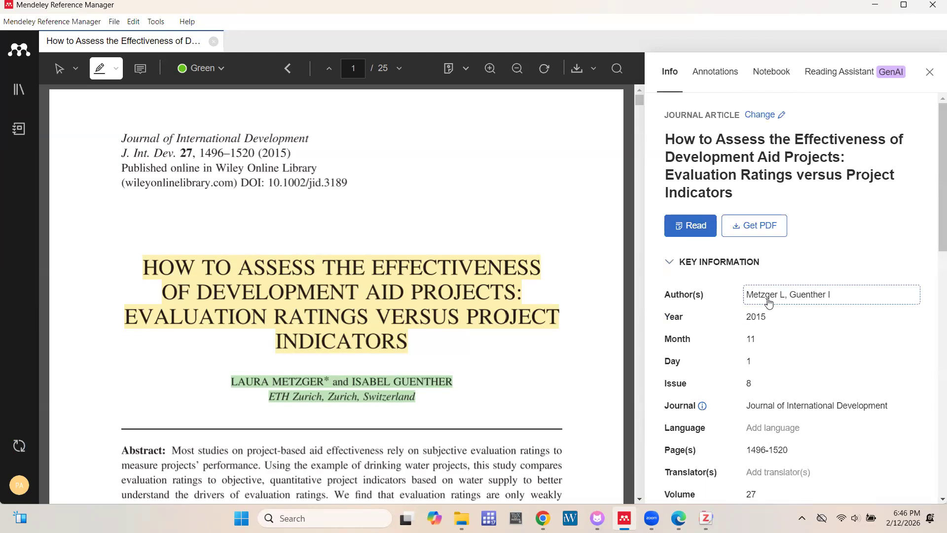
scroll(816, 303, down, 2)
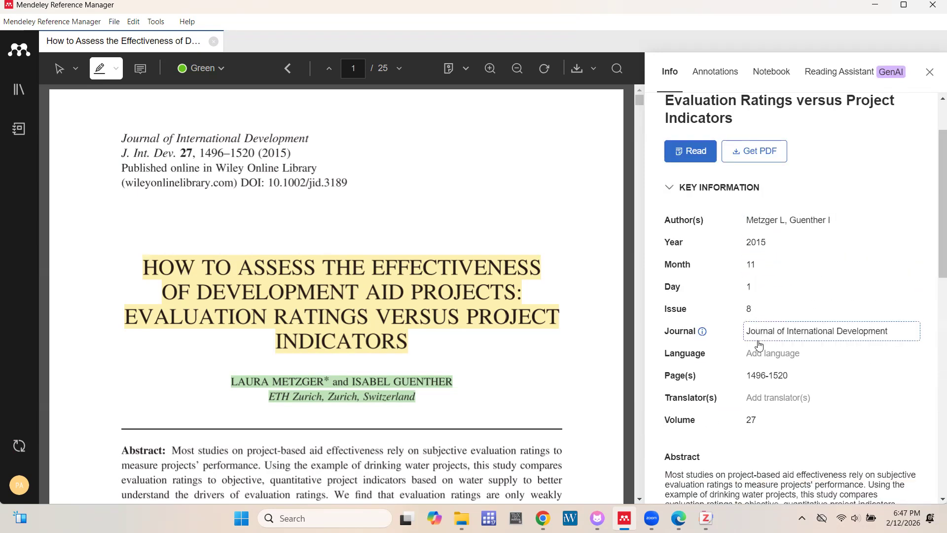
scroll(777, 334, down, 2)
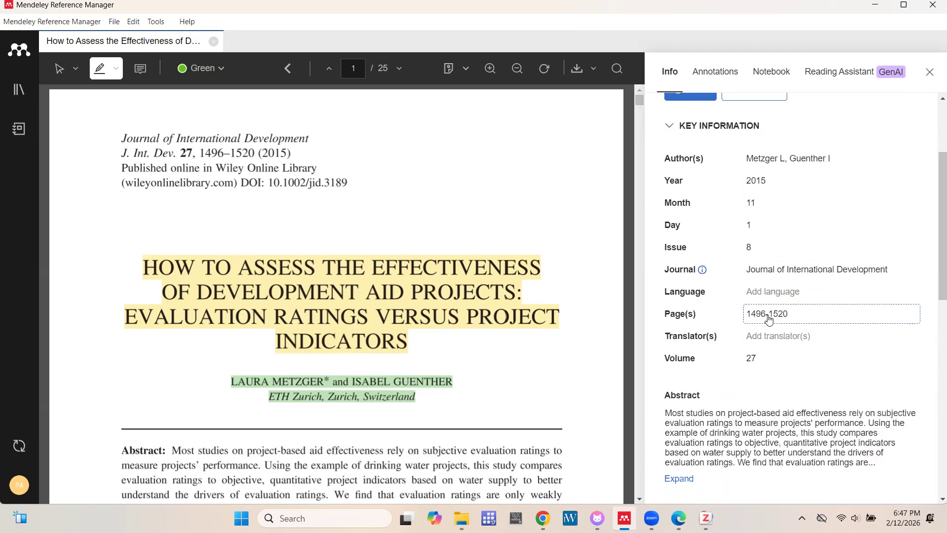
scroll(781, 349, down, 2)
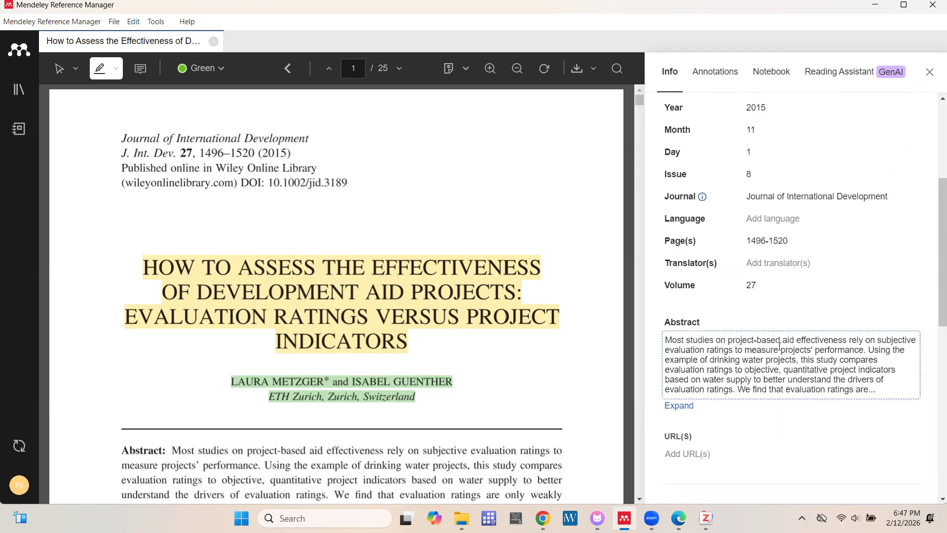
scroll(775, 369, down, 3)
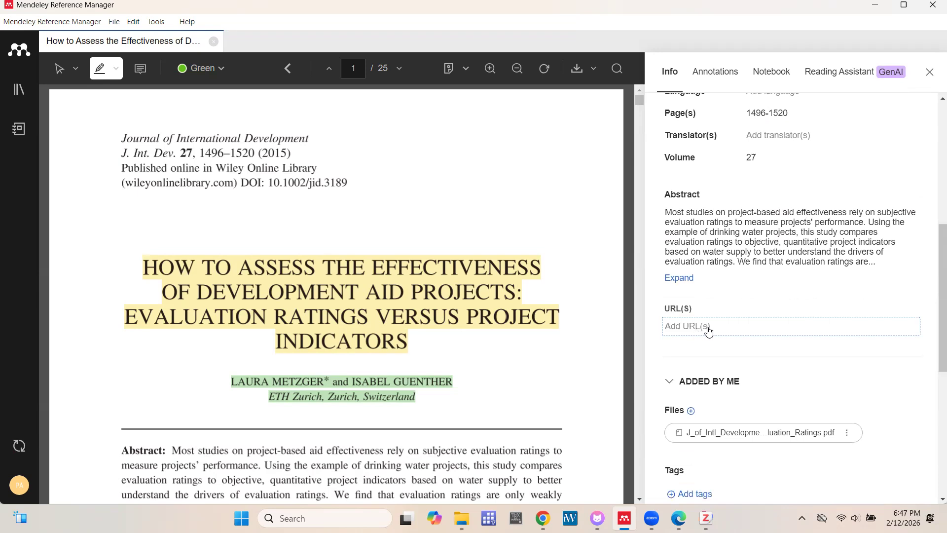
scroll(713, 329, down, 5)
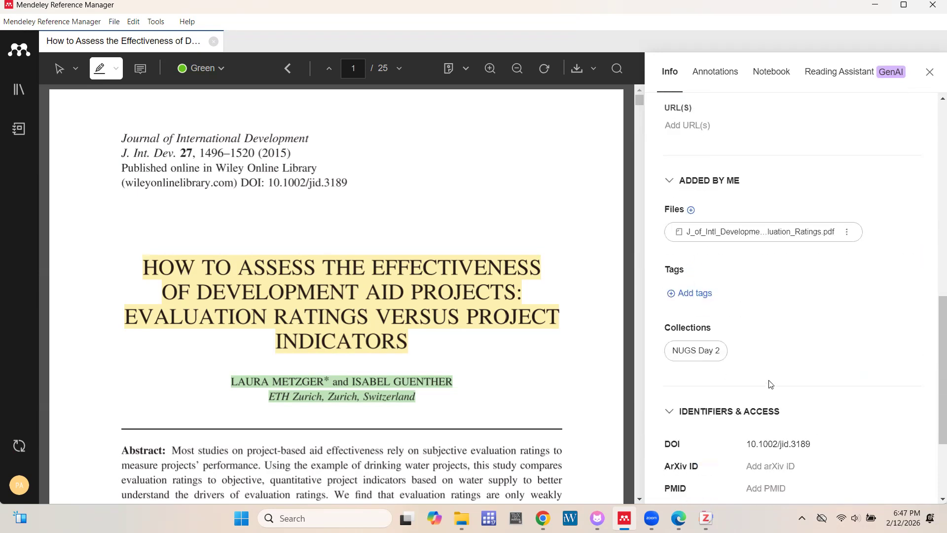
scroll(772, 385, down, 3)
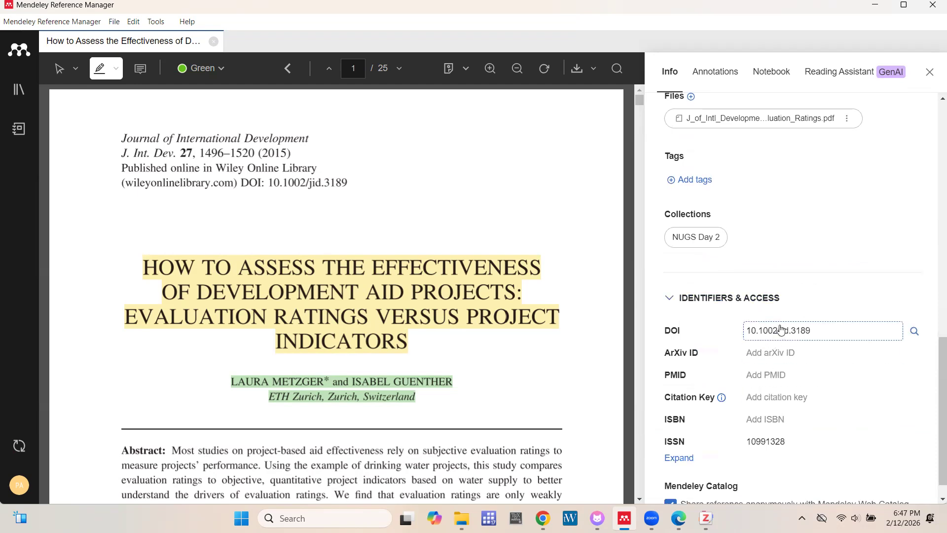
scroll(758, 429, down, 1)
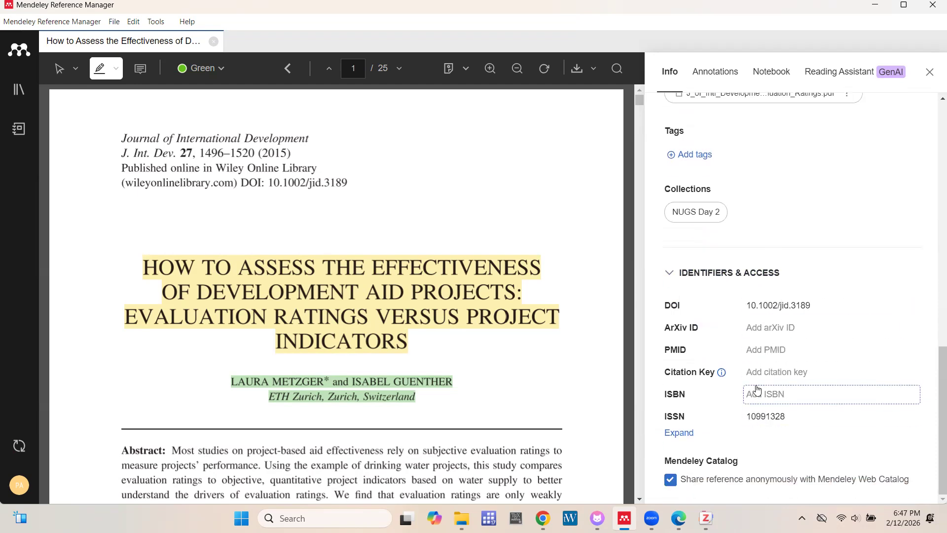
scroll(733, 345, up, 5)
scroll(732, 345, up, 1)
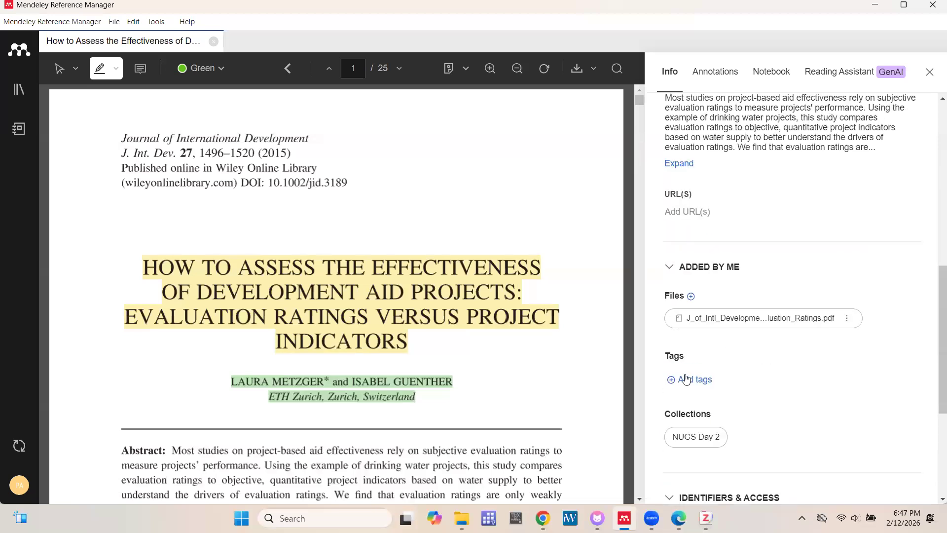
scroll(734, 380, up, 10)
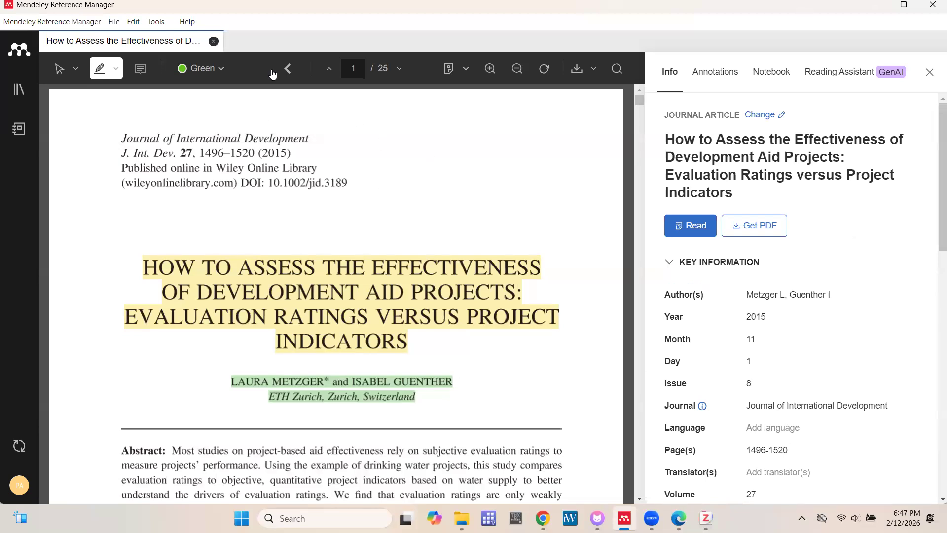
click(214, 41)
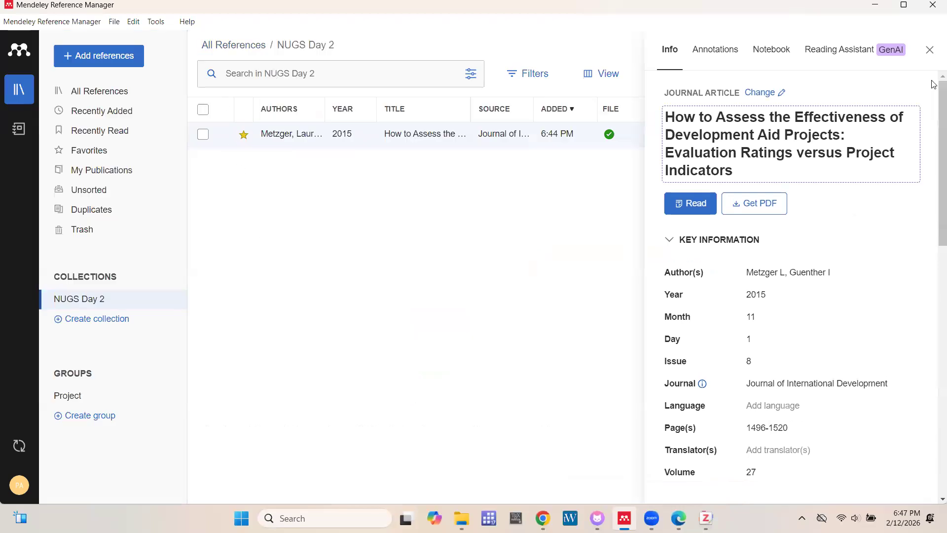
click(930, 50)
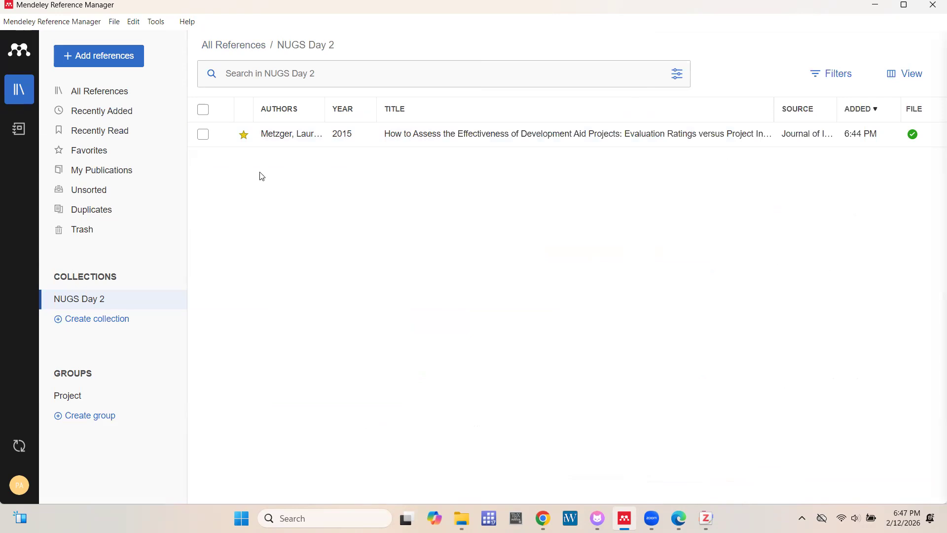
Import the 2023 Aid and social cohesion PDF from the SLSUC Training Folder into NUGS Day 2 and dismiss the upload summary
click(84, 58)
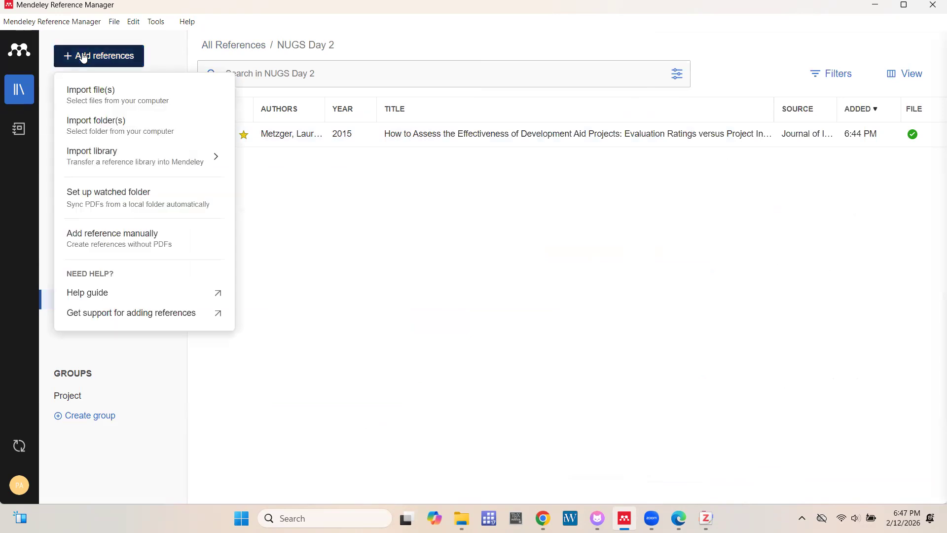
click(82, 92)
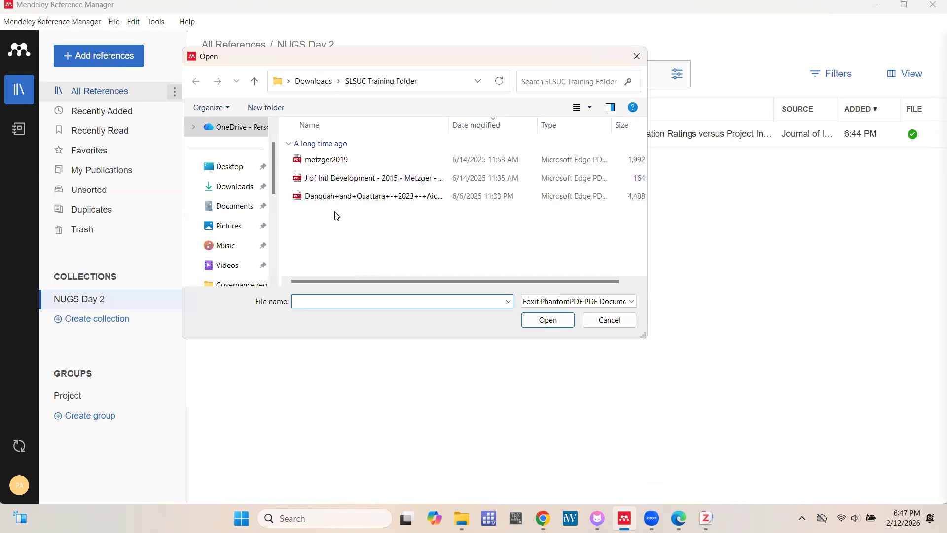
click(333, 199)
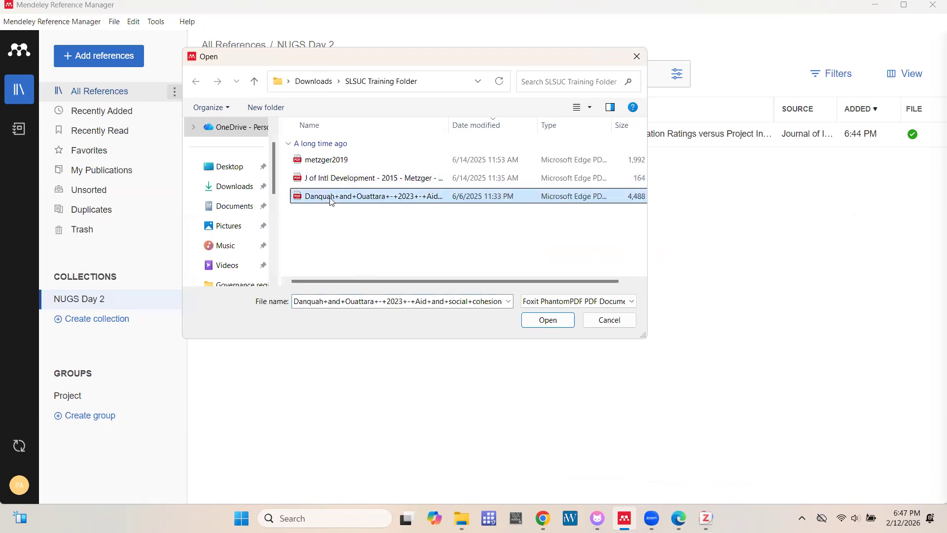
click(547, 320)
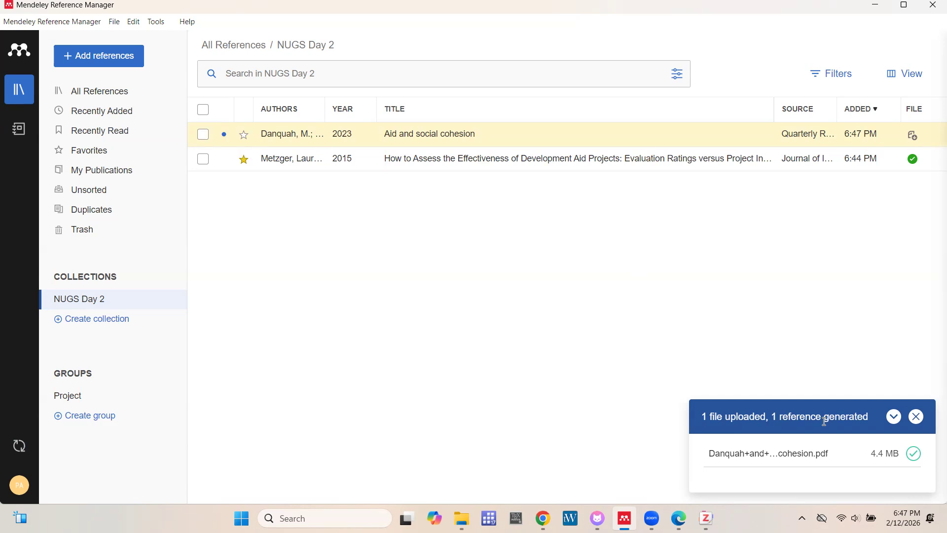
click(919, 417)
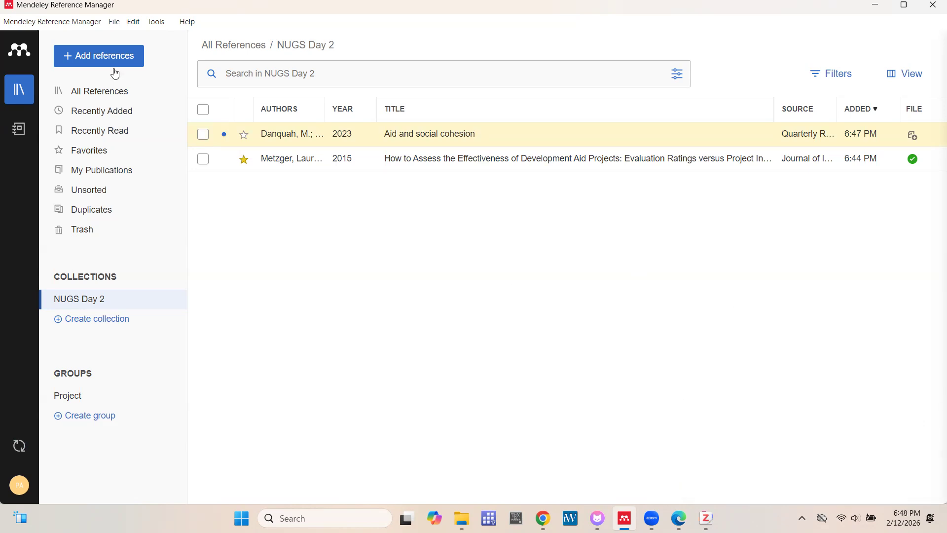
Import the whole "try 2" folder from Downloads > Trainings into the NUGS Day 2 collection
click(101, 62)
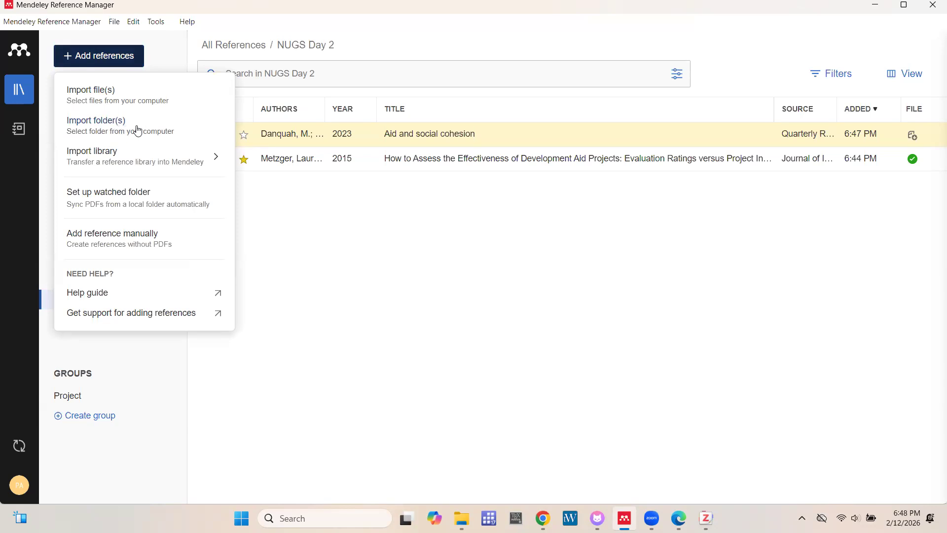
click(108, 127)
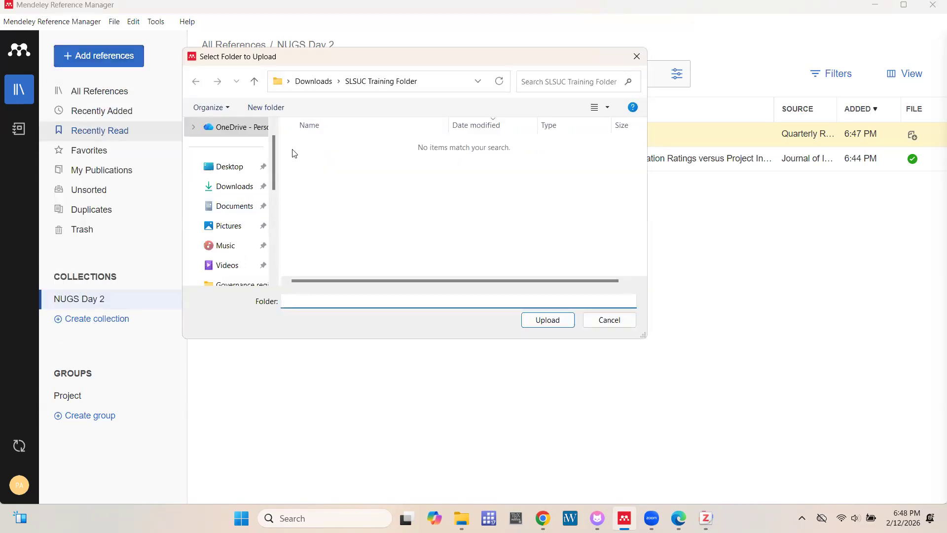
click(315, 82)
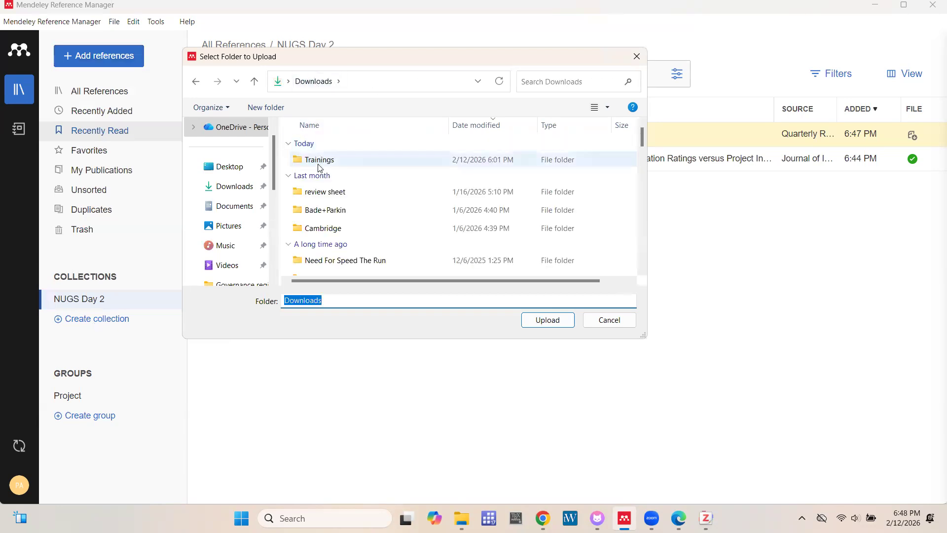
double_click(319, 165)
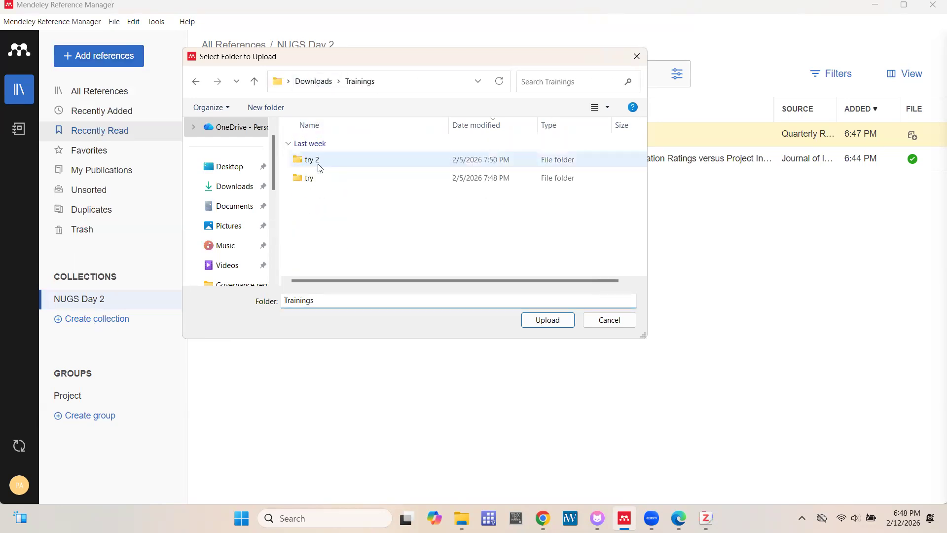
double_click(320, 161)
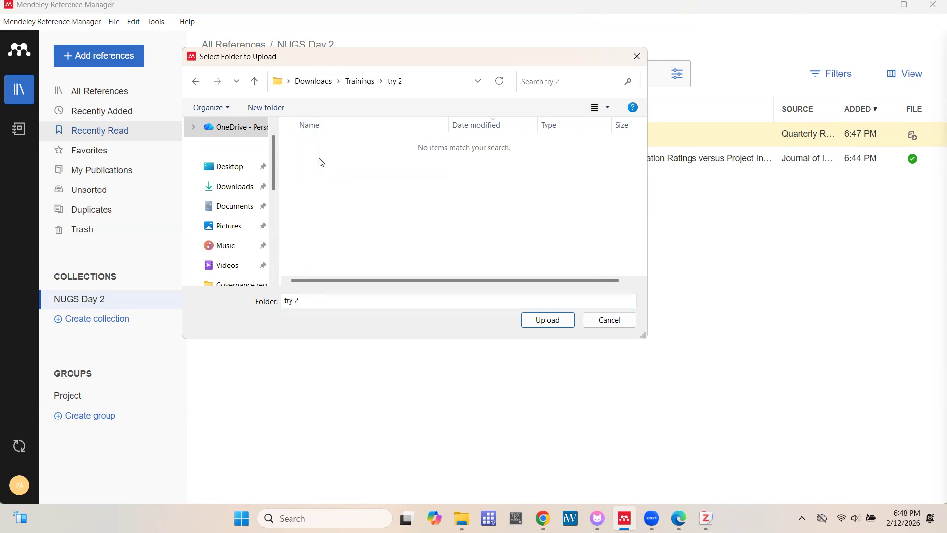
click(198, 84)
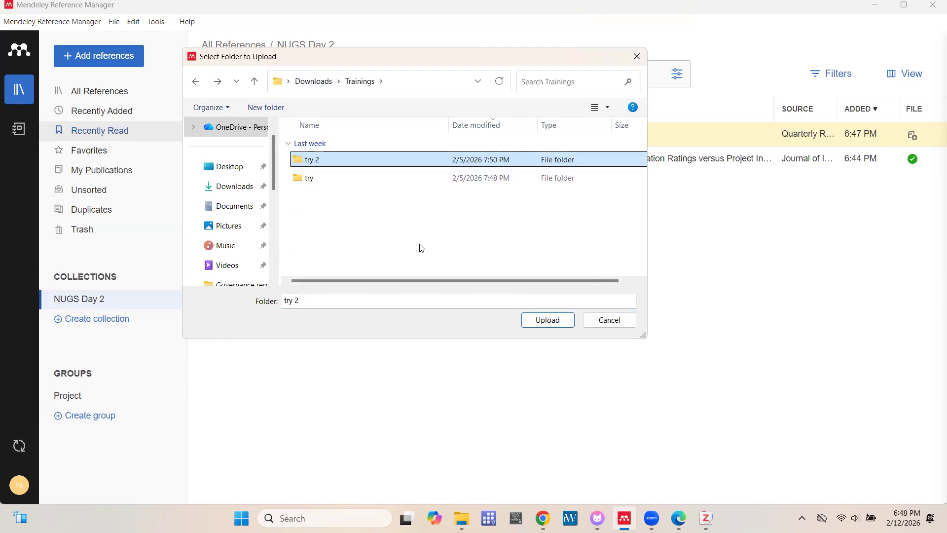
click(535, 319)
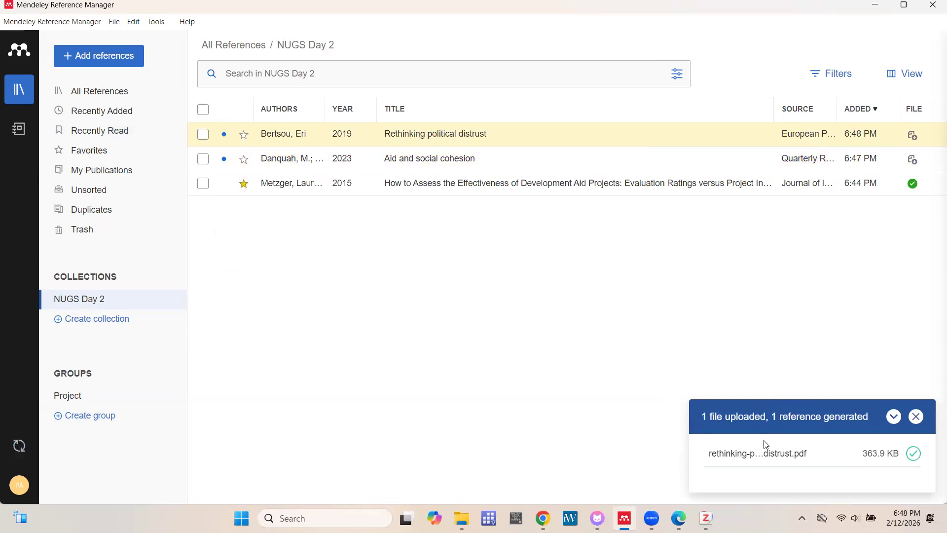
Import the whole "try" folder from Downloads > Trainings into the NUGS Day 2 collection
click(87, 62)
click(93, 121)
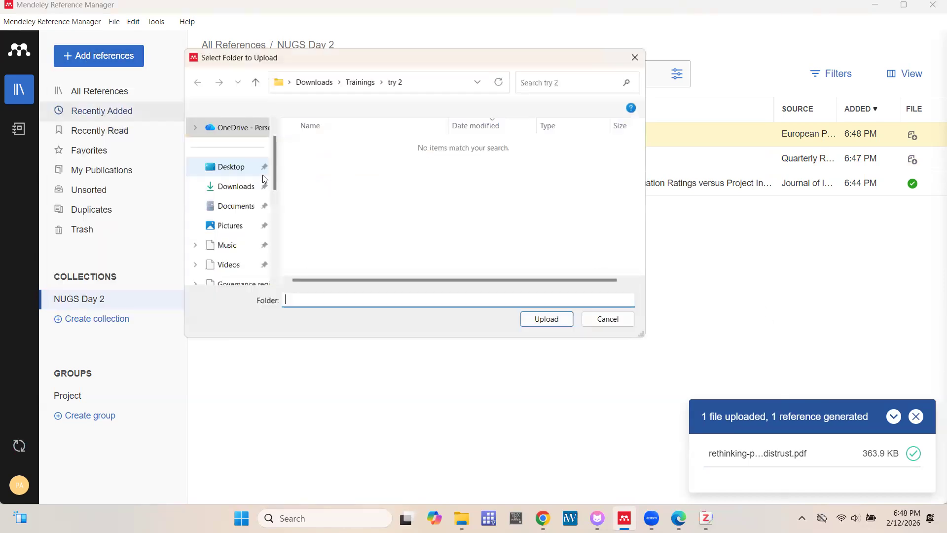
click(362, 82)
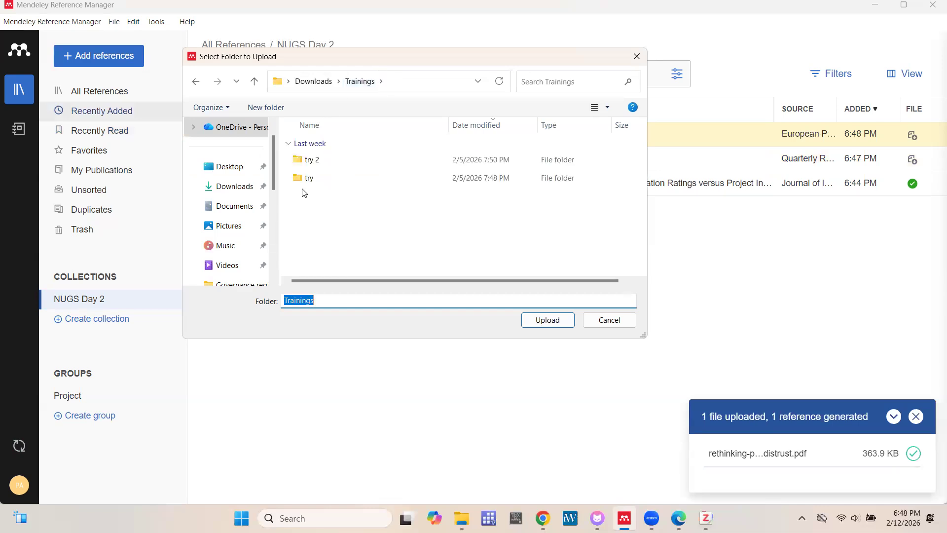
click(313, 180)
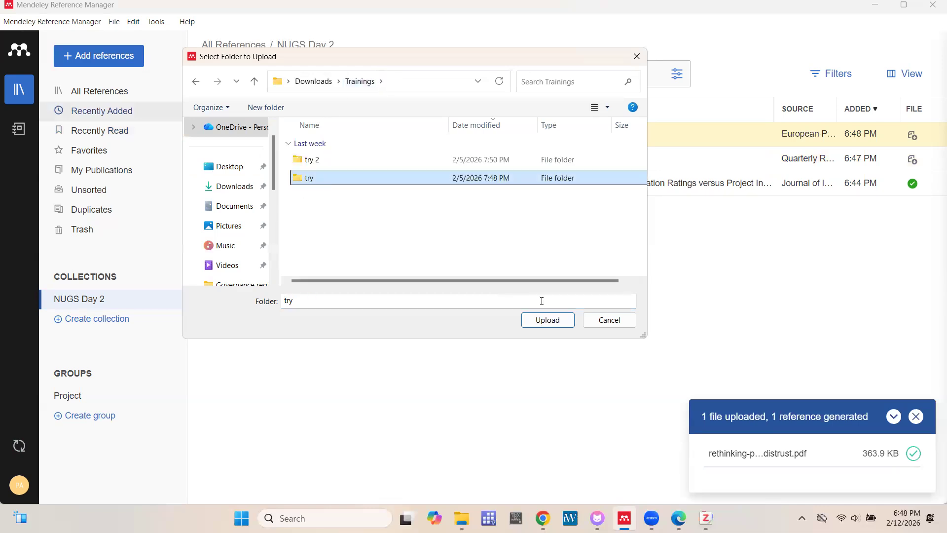
click(548, 320)
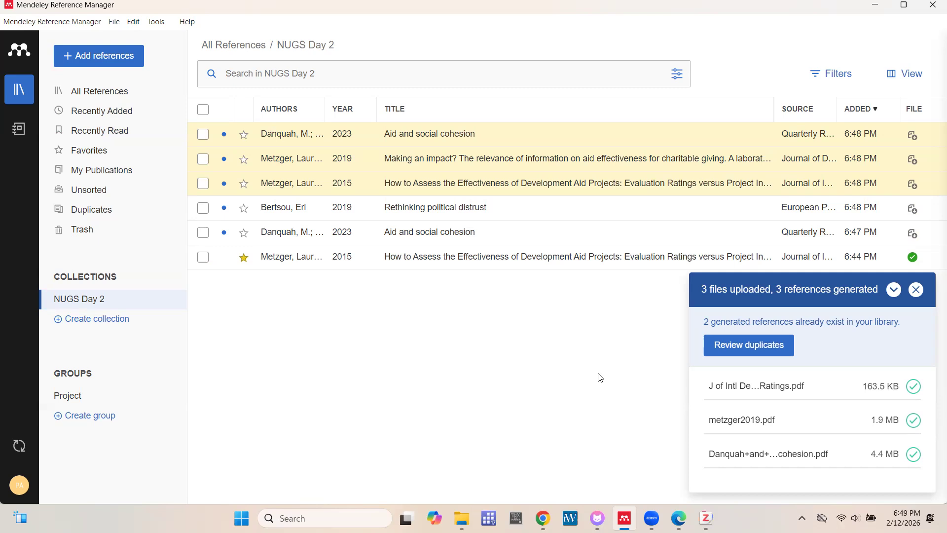
Switch to File Explorer and create a folder named "Day 2" in Downloads > Trainings
click(462, 518)
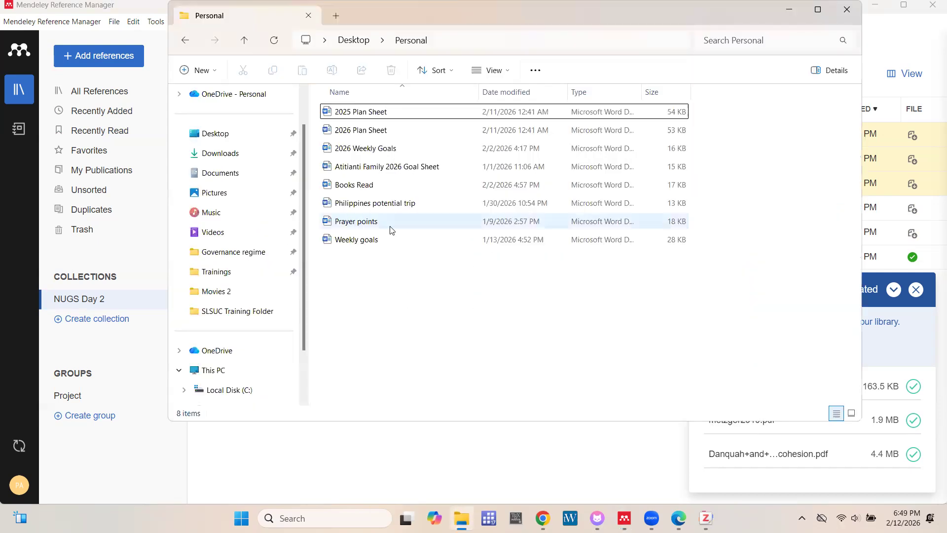
click(232, 154)
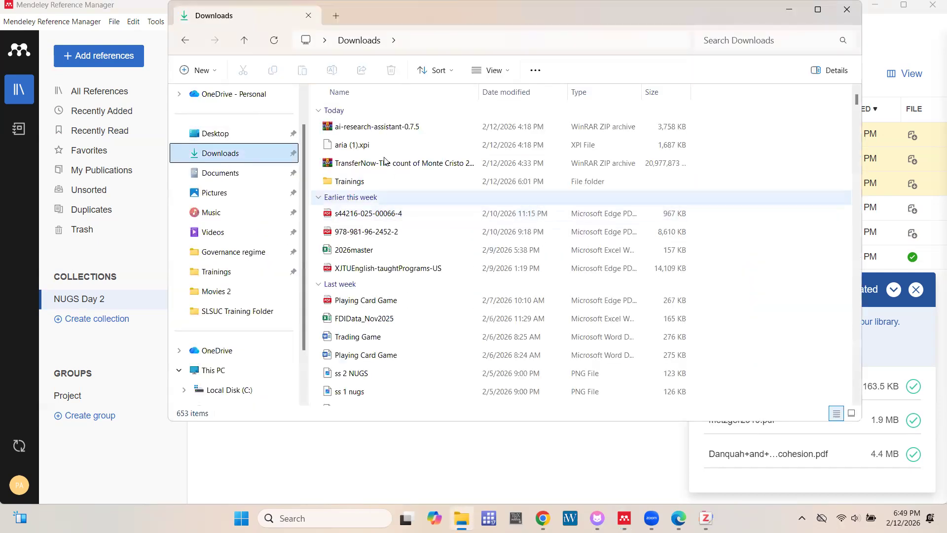
click(333, 178)
double_click(333, 180)
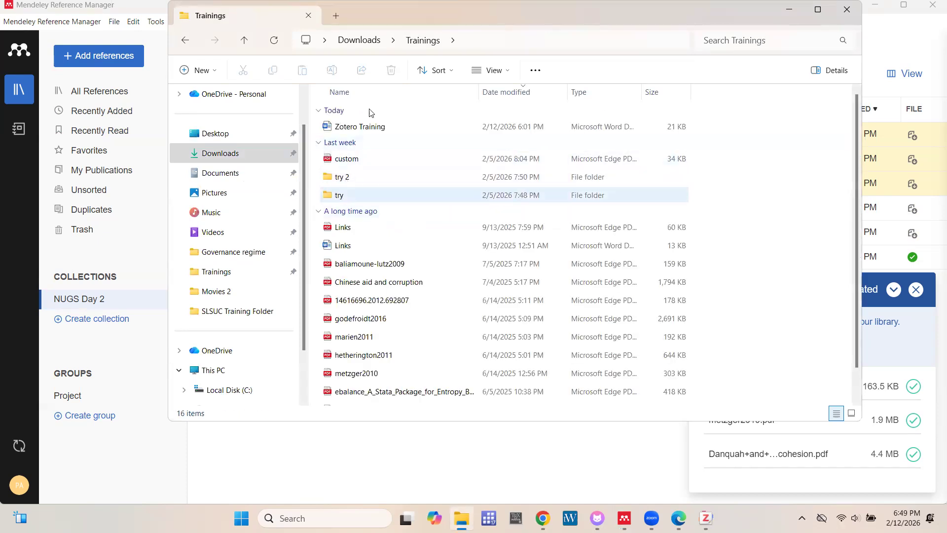
scroll(387, 266, down, 1)
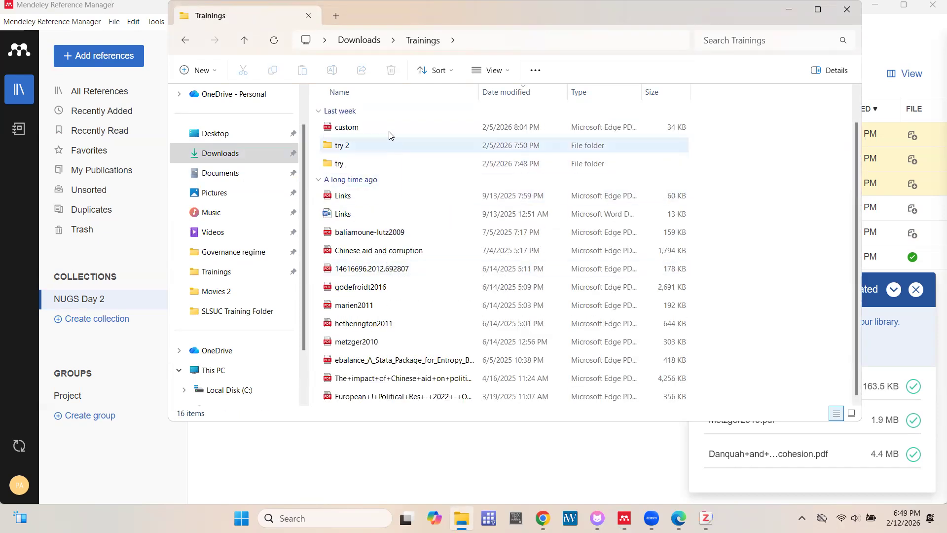
scroll(384, 172, up, 1)
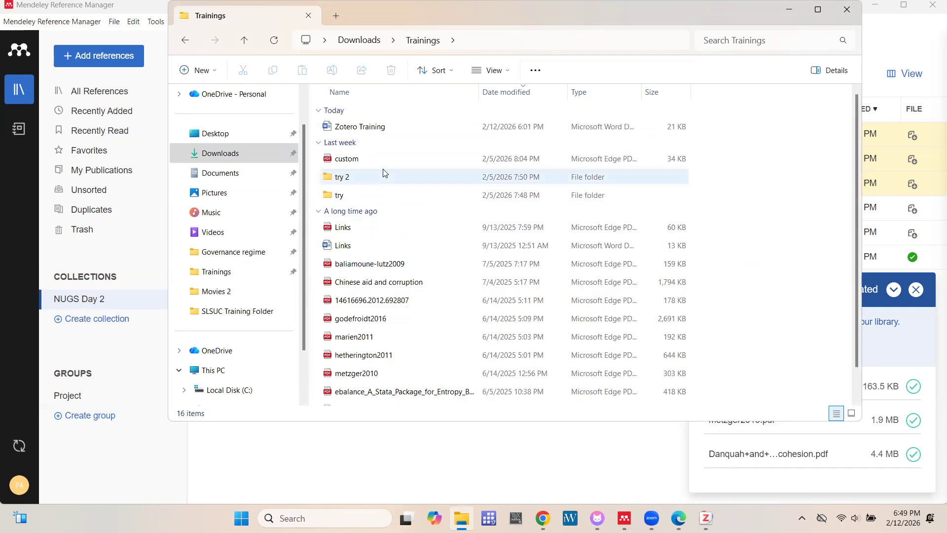
right_click(787, 191)
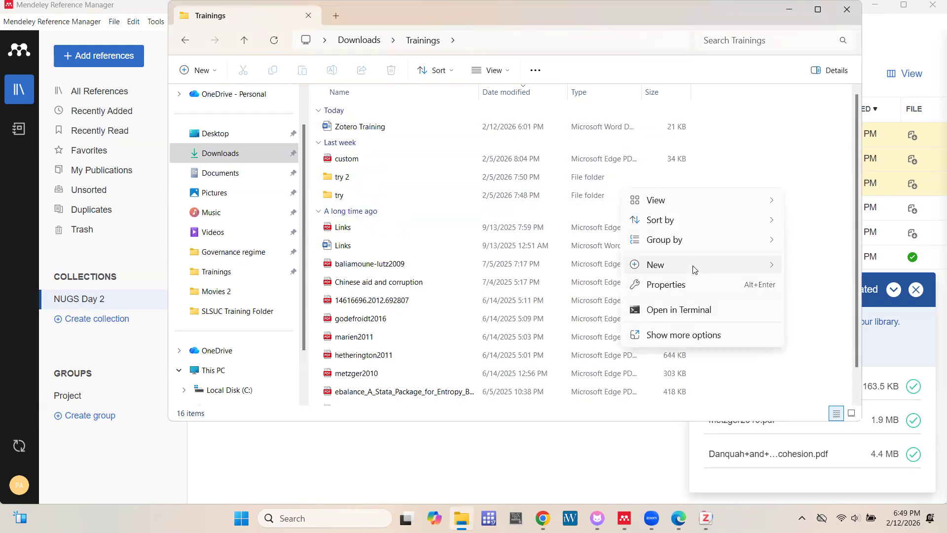
mouse_move(698, 266)
click(537, 269)
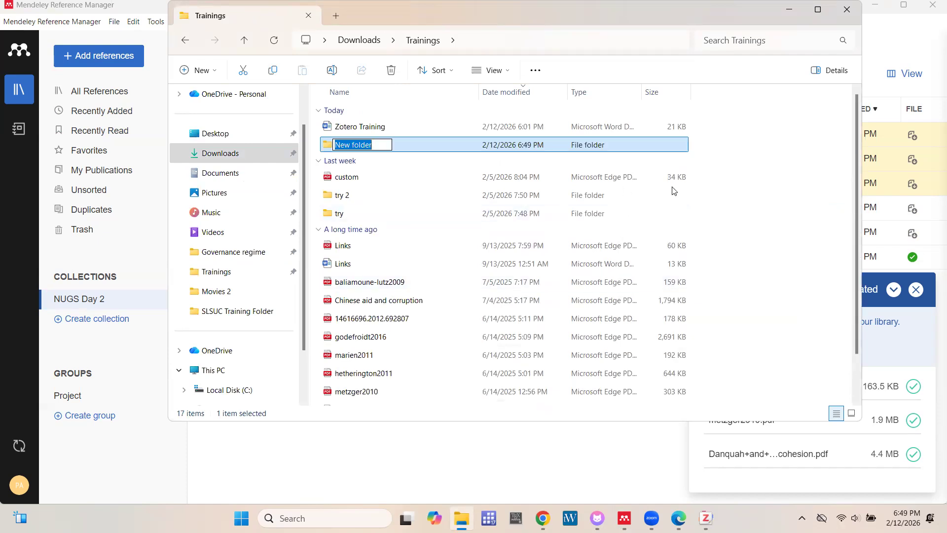
text(Day )
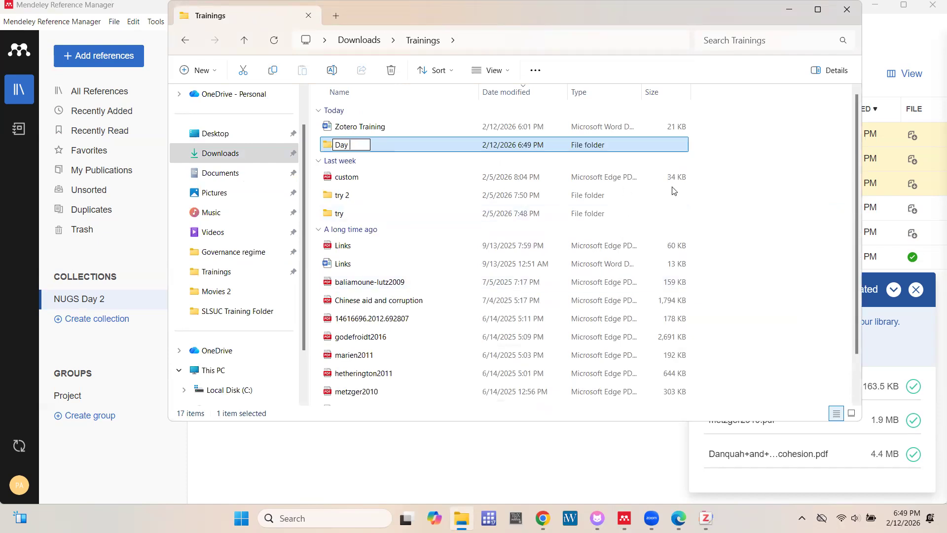
text(2)
key(Return)
Move the ten article PDFs, from baliamoune-lutz2009 down to the European J Political Res file, out of Trainings into the Day 2 folder
scroll(384, 380, down, 1)
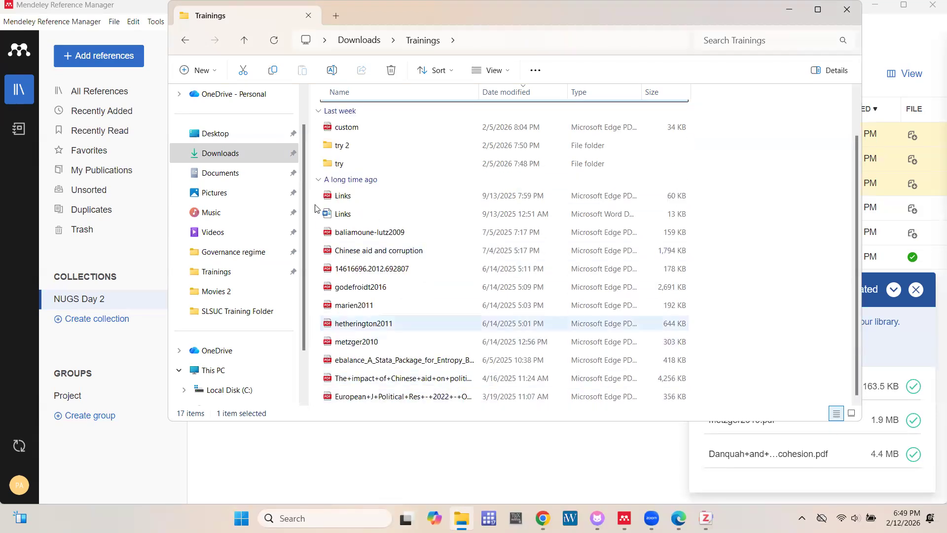
drag(404, 401, 316, 230)
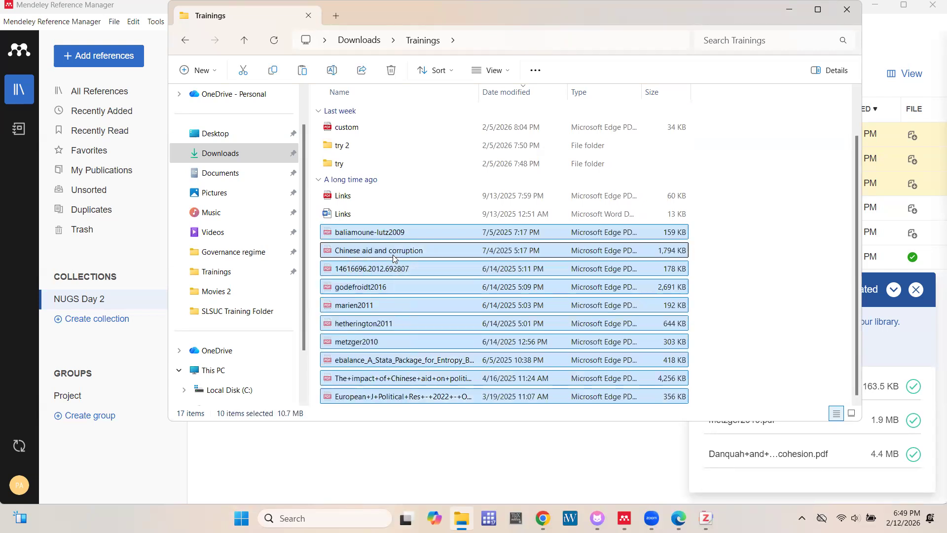
scroll(390, 246, up, 1)
double_click(363, 146)
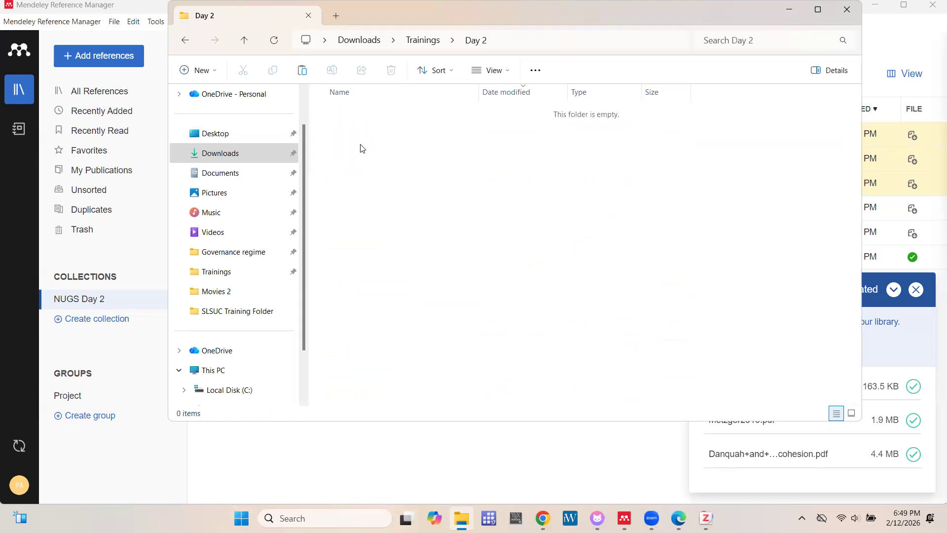
key(ctrl+v)
click(421, 334)
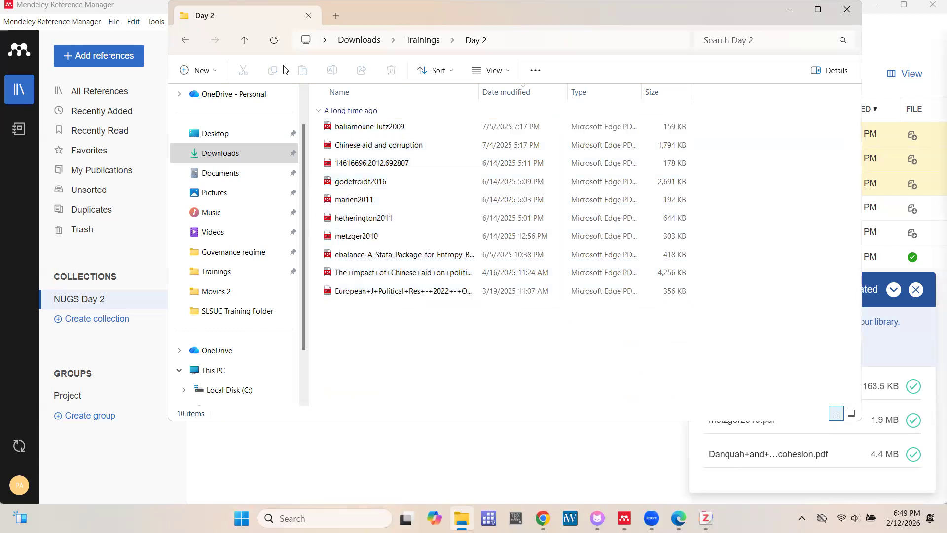
key(alt+Left)
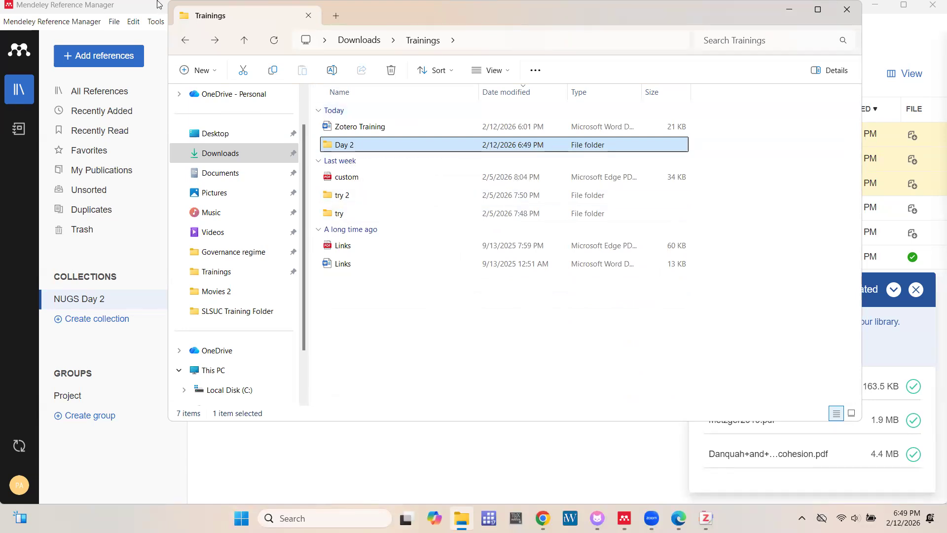
Switch to Mendeley Reference Manager and import the whole Day 2 folder into the NUGS Day 2 collection, dismissing the upload summaries
click(142, 5)
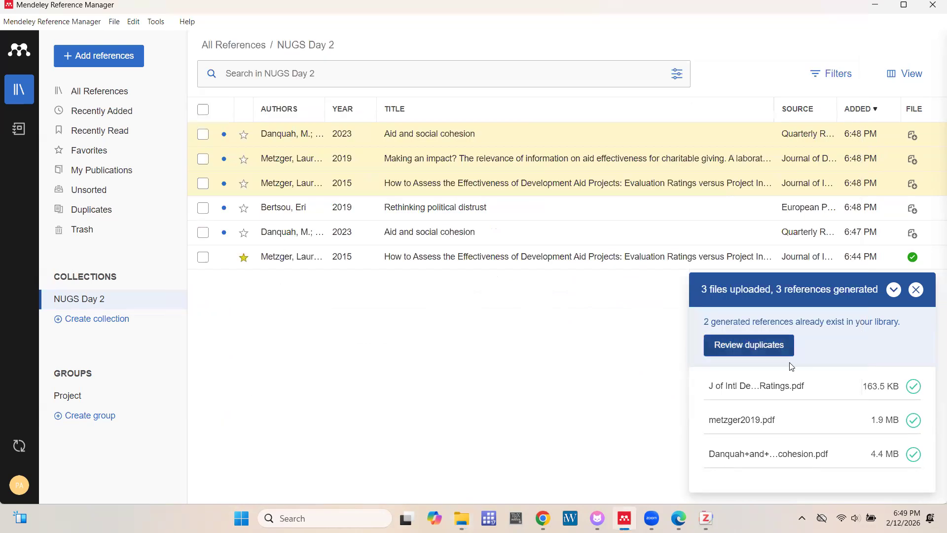
click(916, 290)
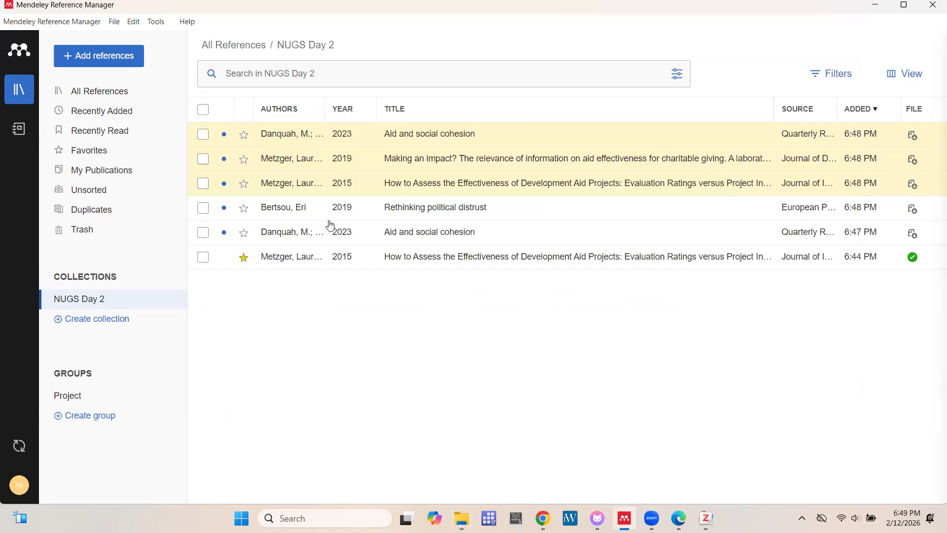
click(69, 59)
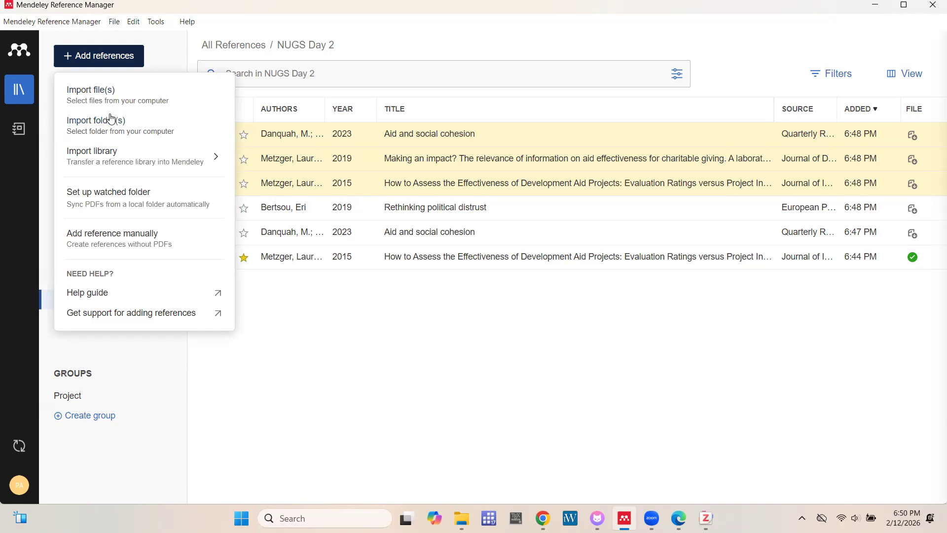
click(111, 119)
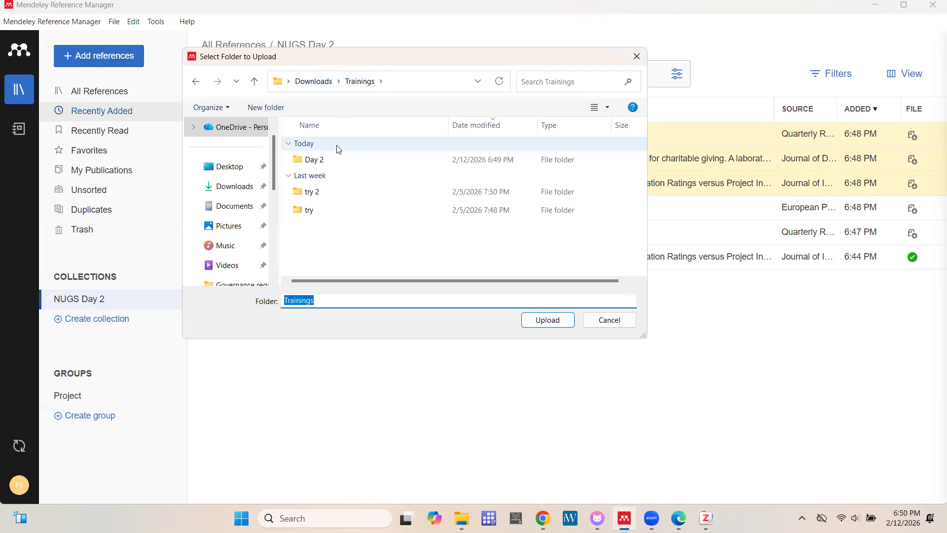
click(320, 160)
click(539, 321)
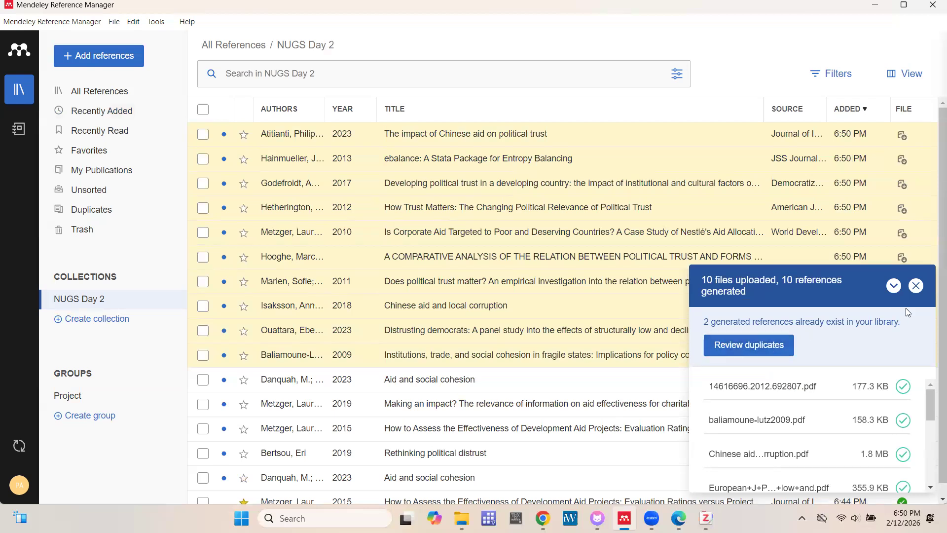
click(915, 287)
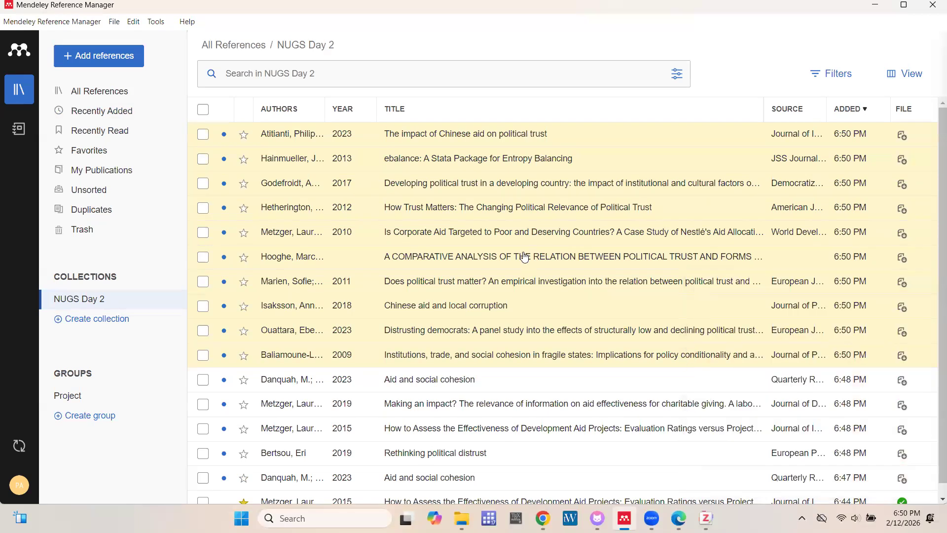
Import the first six PDFs of the Day 2 folder together, from baliamoune-lutz2009 through hetherington2011, into NUGS Day 2
click(91, 62)
click(96, 90)
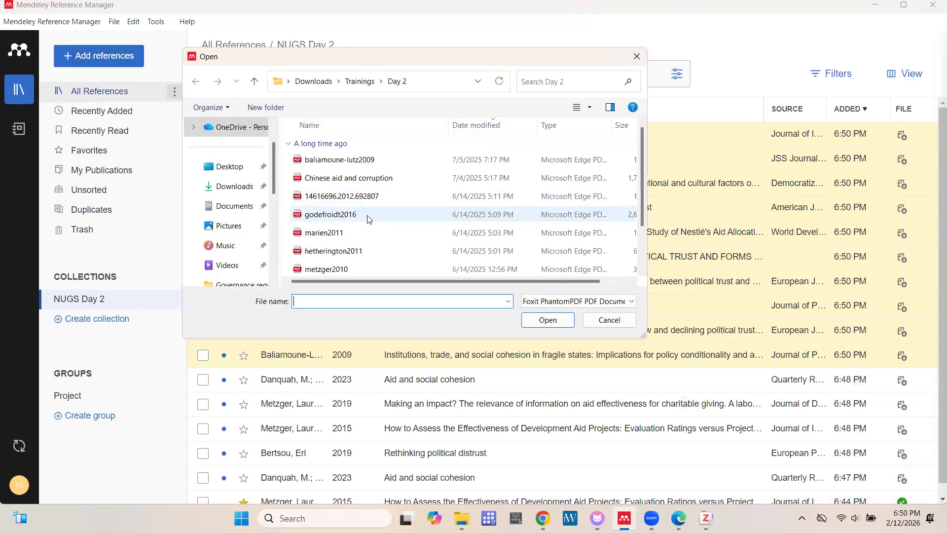
click(345, 161)
ctrl+click(347, 178)
ctrl+click(346, 197)
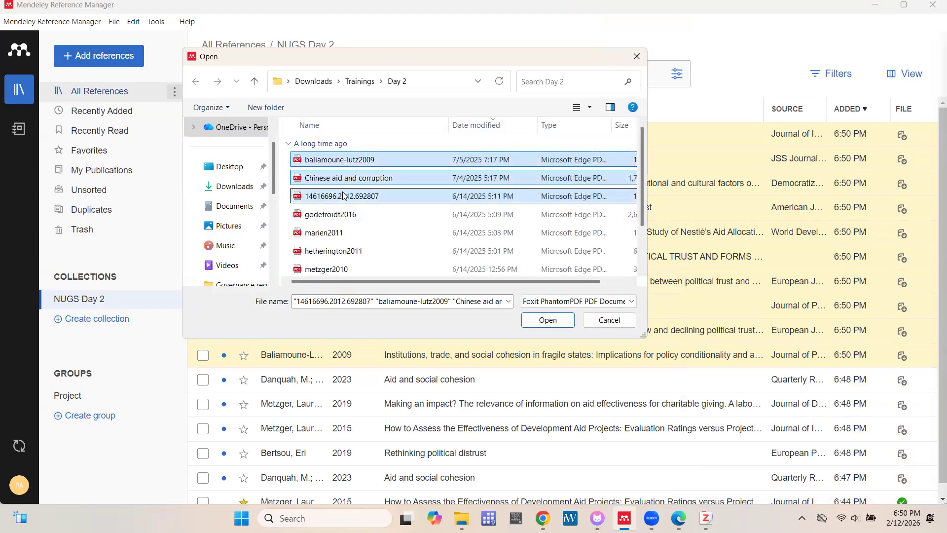
ctrl+click(339, 215)
ctrl+click(337, 232)
ctrl+click(338, 252)
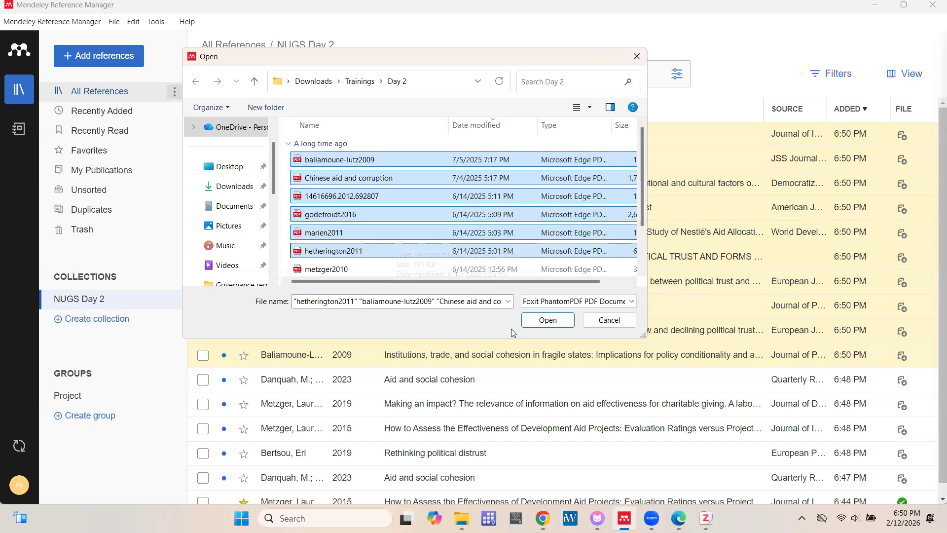
click(548, 320)
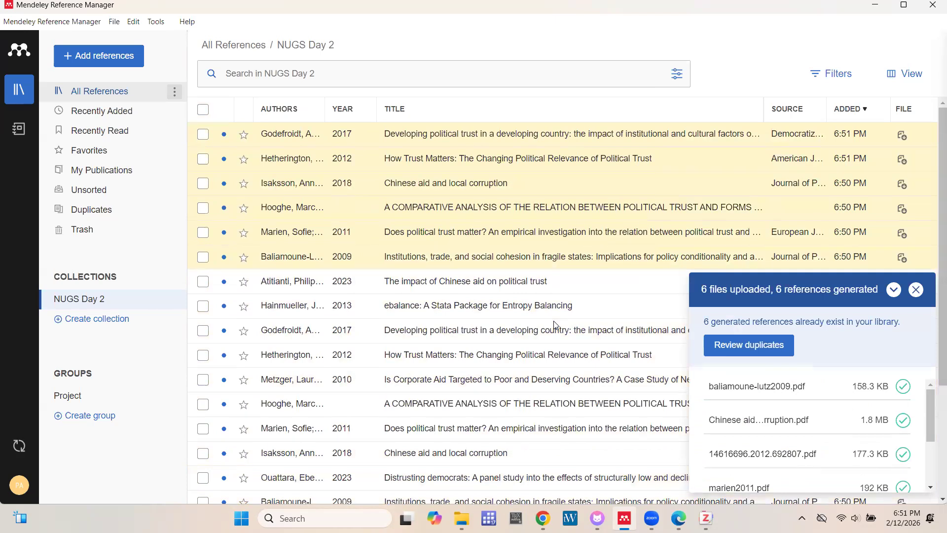
Import the non-adjacent PDFs baliamoune-lutz2009, hetherington2011 and The impact of Chinese aid on political trust into NUGS Day 2, and dismiss the upload summary
click(115, 59)
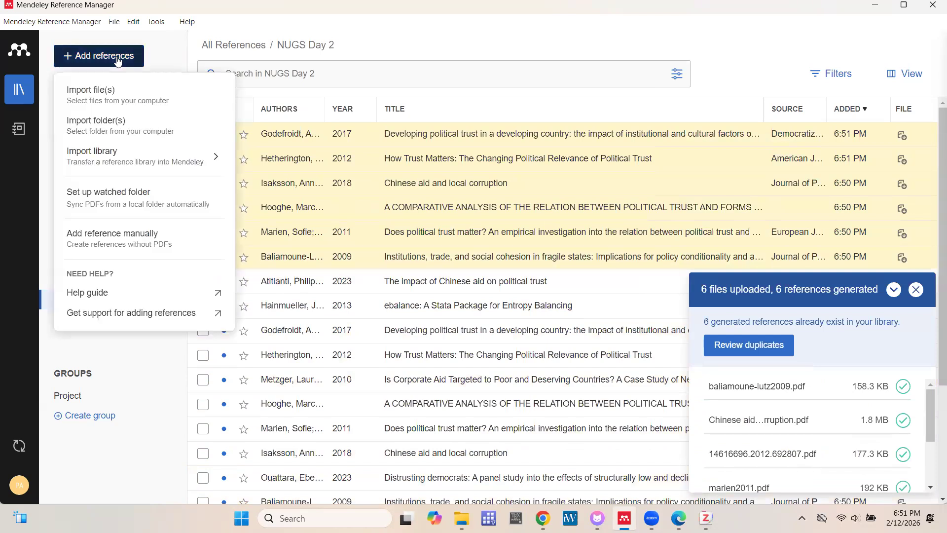
click(108, 96)
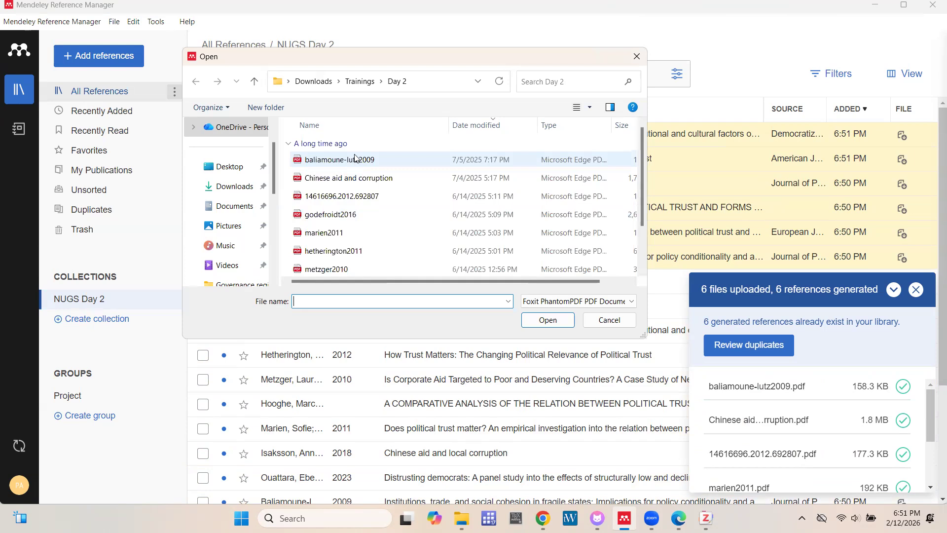
click(357, 160)
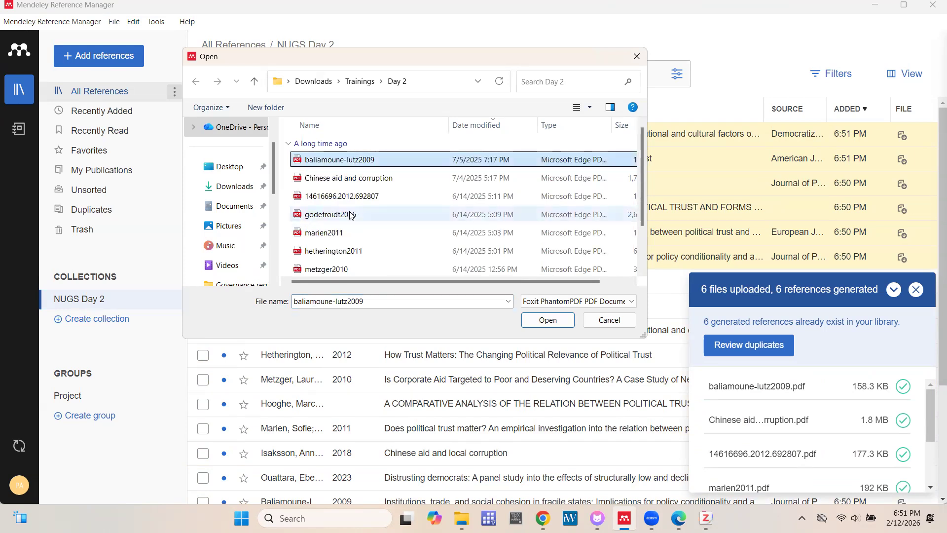
scroll(363, 227, down, 1)
scroll(360, 197, up, 1)
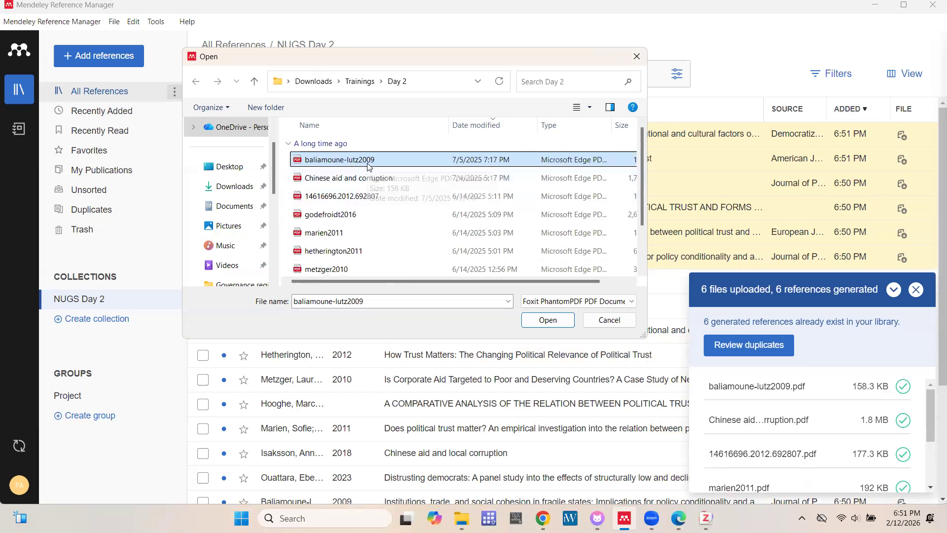
ctrl+click(331, 250)
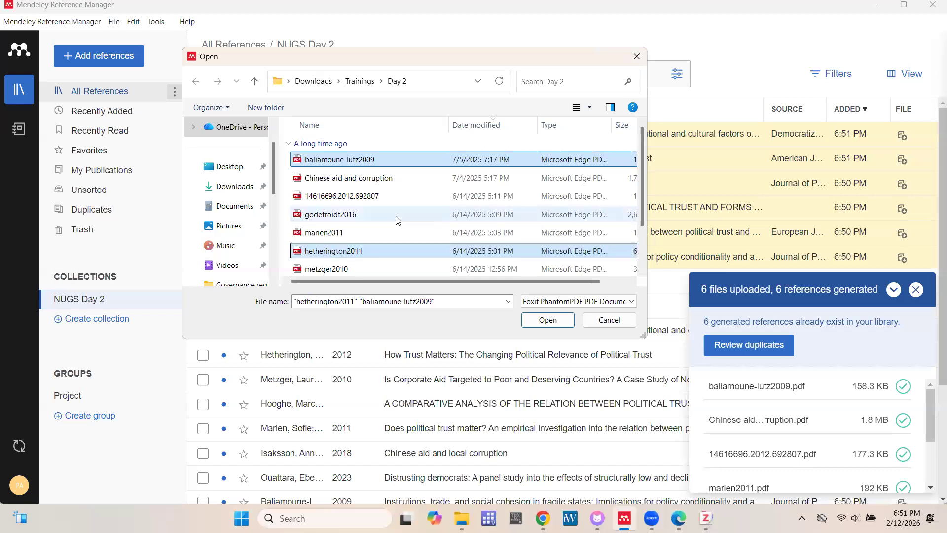
scroll(345, 252, down, 1)
ctrl+click(351, 250)
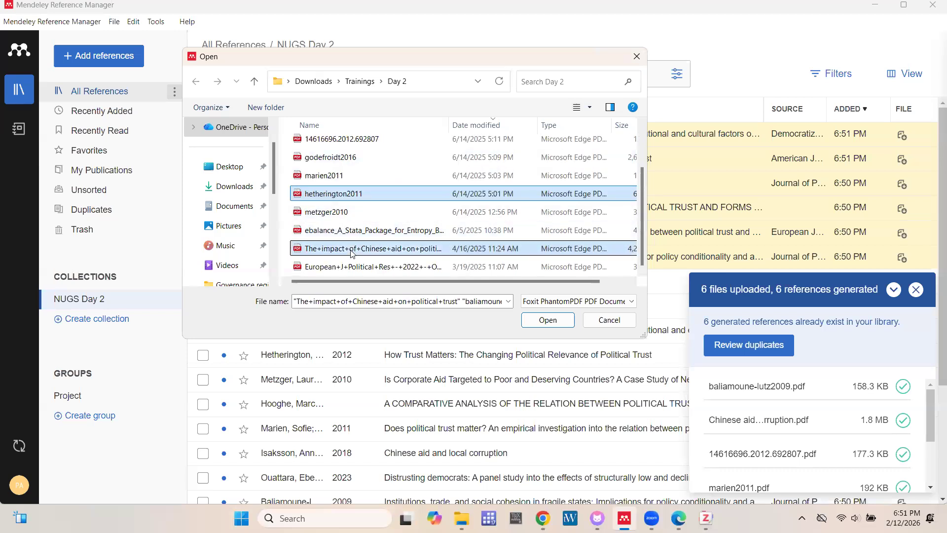
click(546, 320)
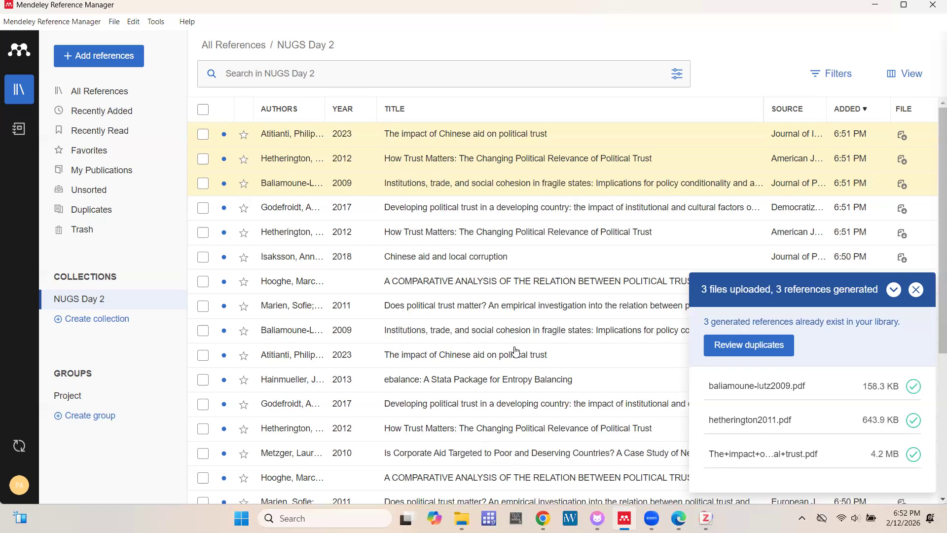
click(916, 291)
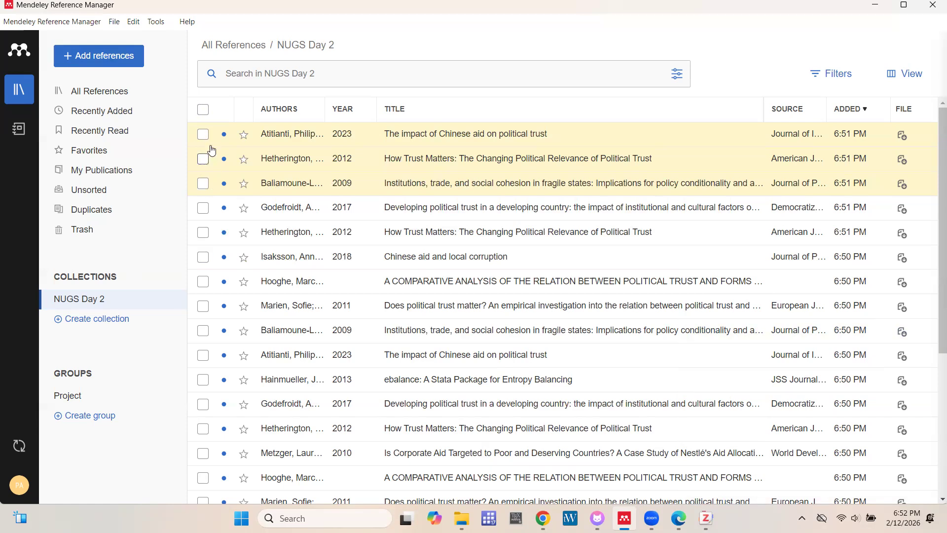
Select all references in NUGS Day 2 to check how many there are, and display All References
click(204, 109)
scroll(205, 114, down, 5)
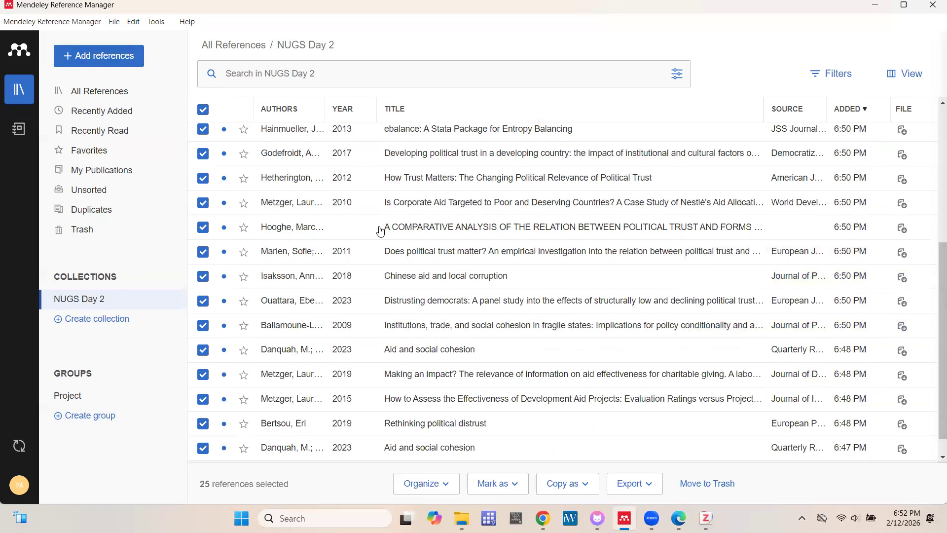
scroll(381, 230, down, 1)
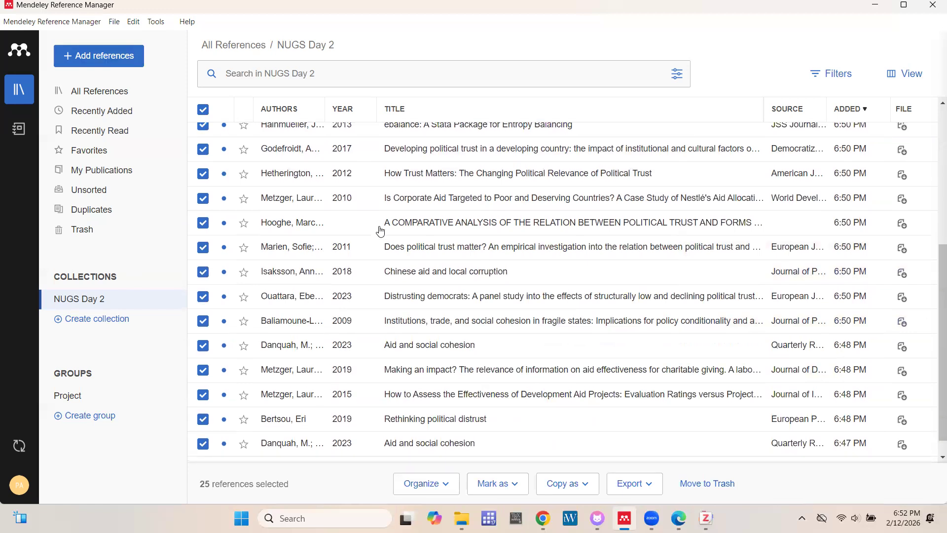
scroll(381, 231, up, 2)
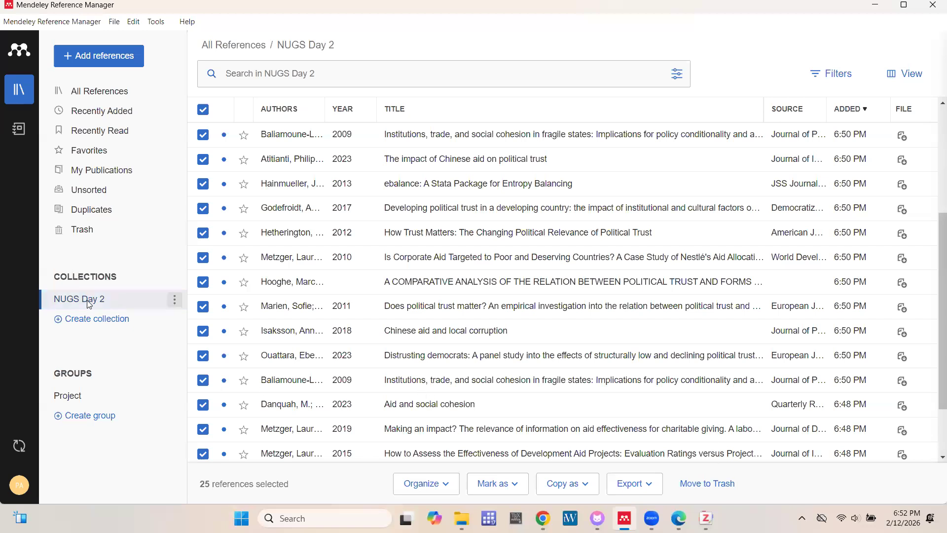
click(106, 97)
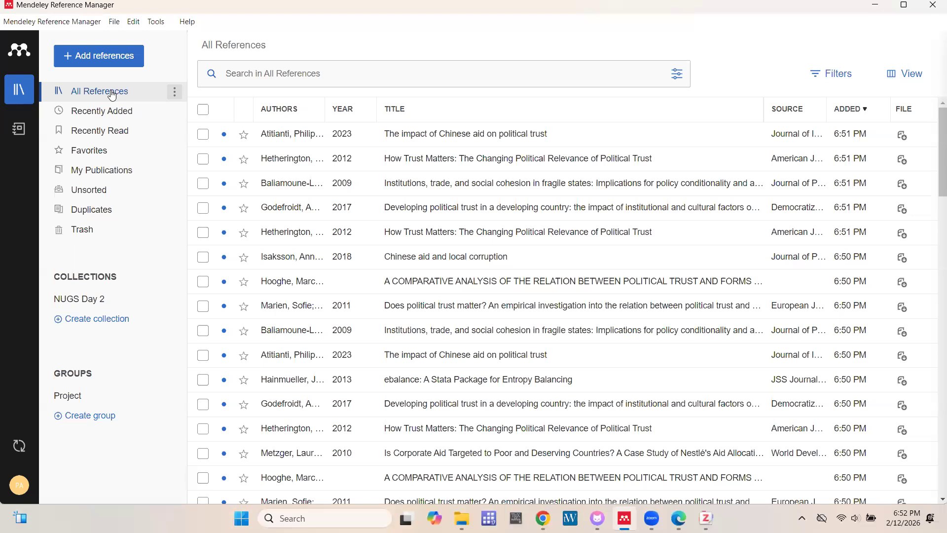
Select all references in the NUGS Day 2 collection and move them to the trash
click(87, 304)
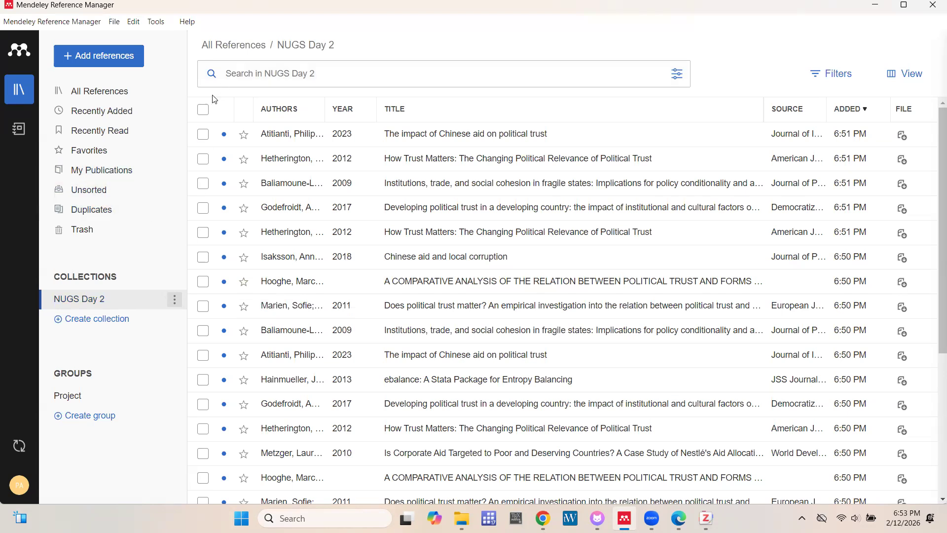
click(203, 110)
scroll(332, 207, down, 5)
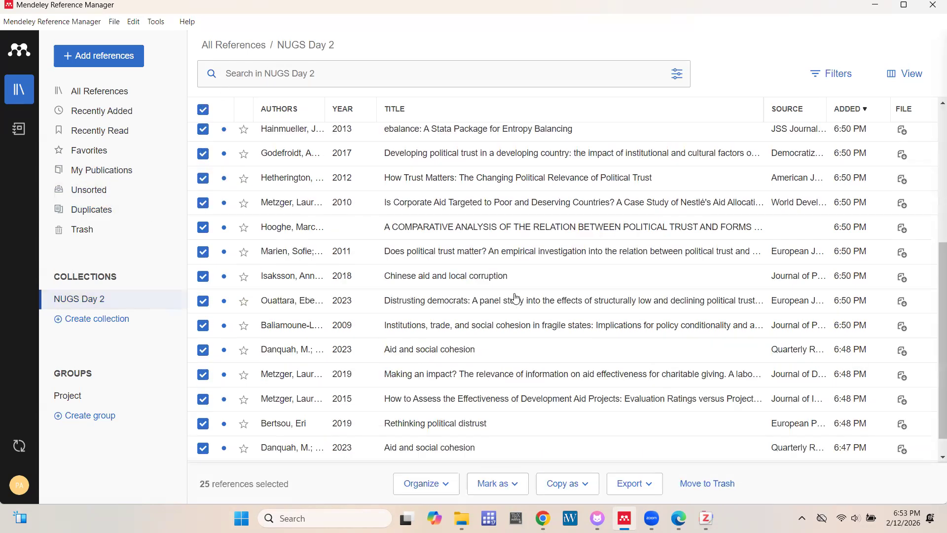
scroll(517, 298, down, 1)
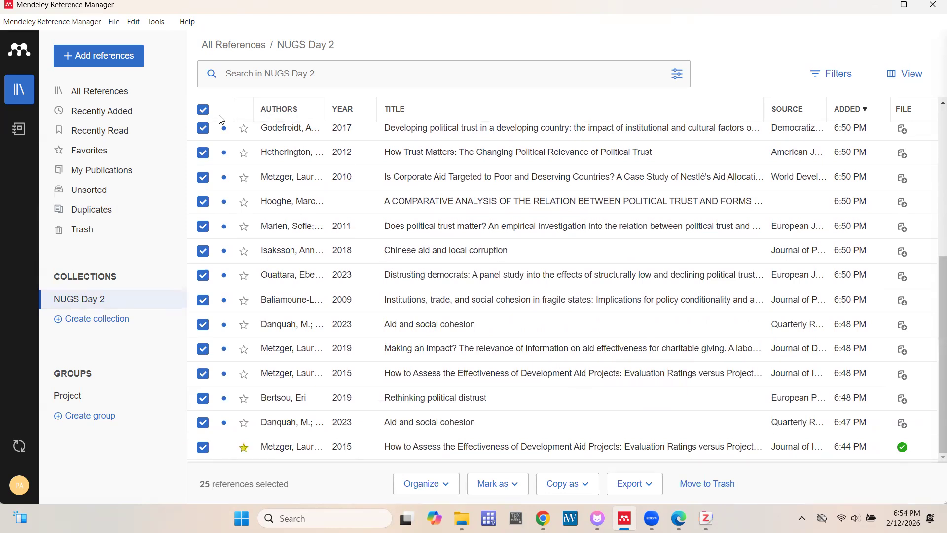
scroll(220, 118, up, 6)
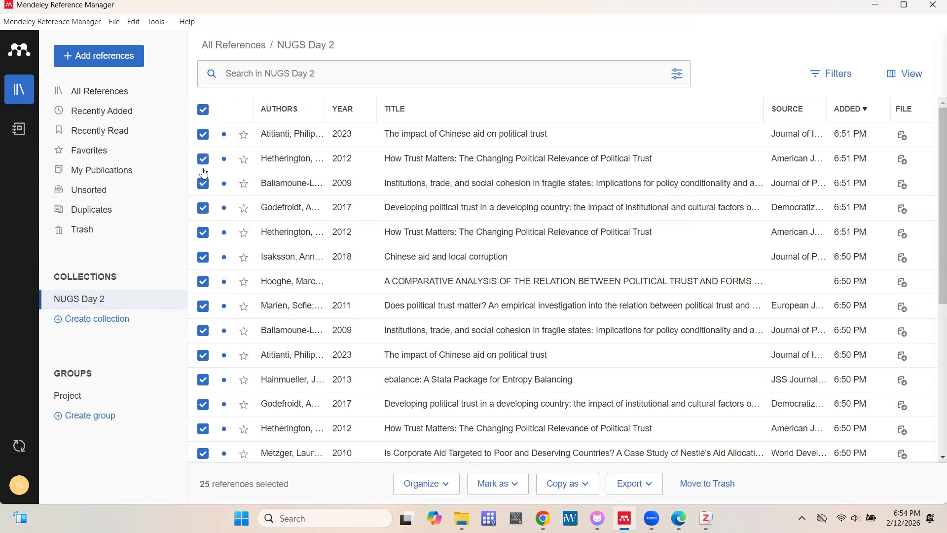
click(708, 484)
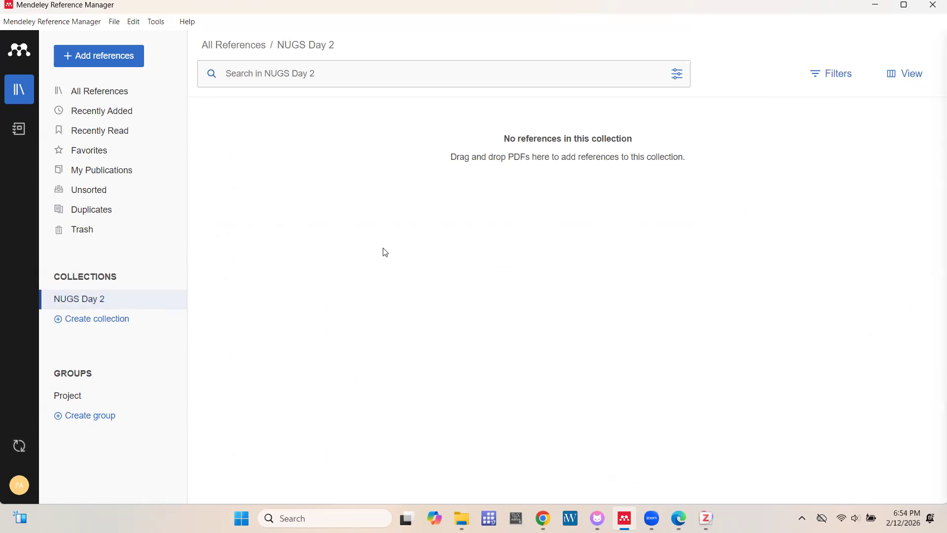
Switch to File Explorer and create a folder named Day 2 files inside Downloads > Trainings
click(94, 61)
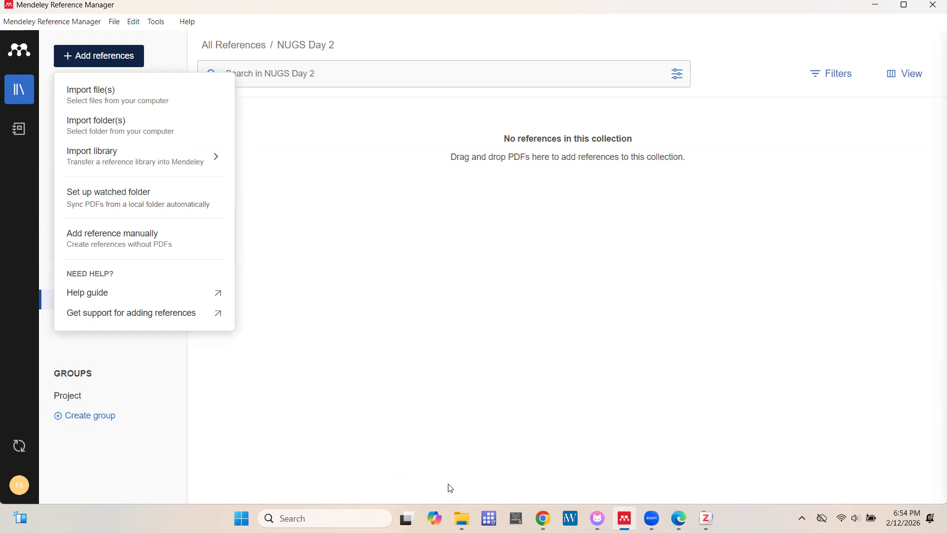
click(462, 518)
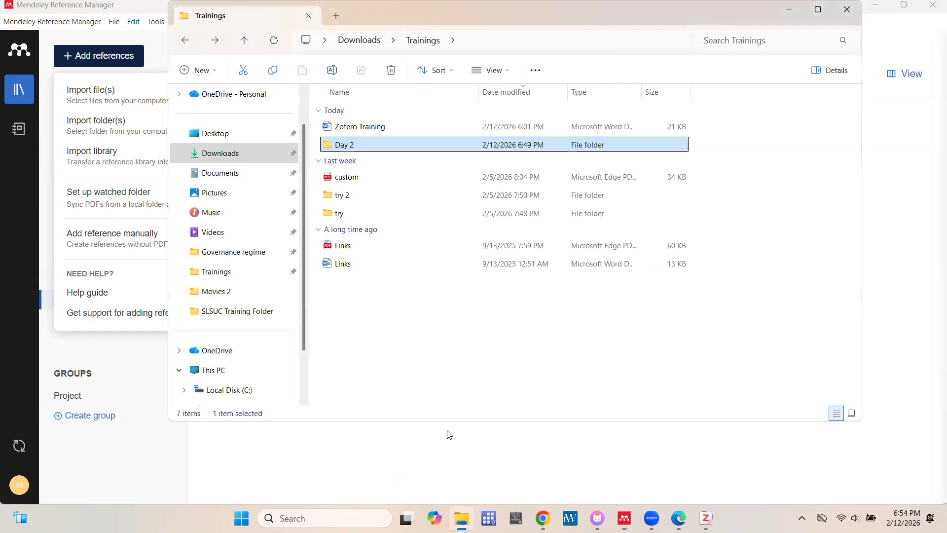
click(409, 318)
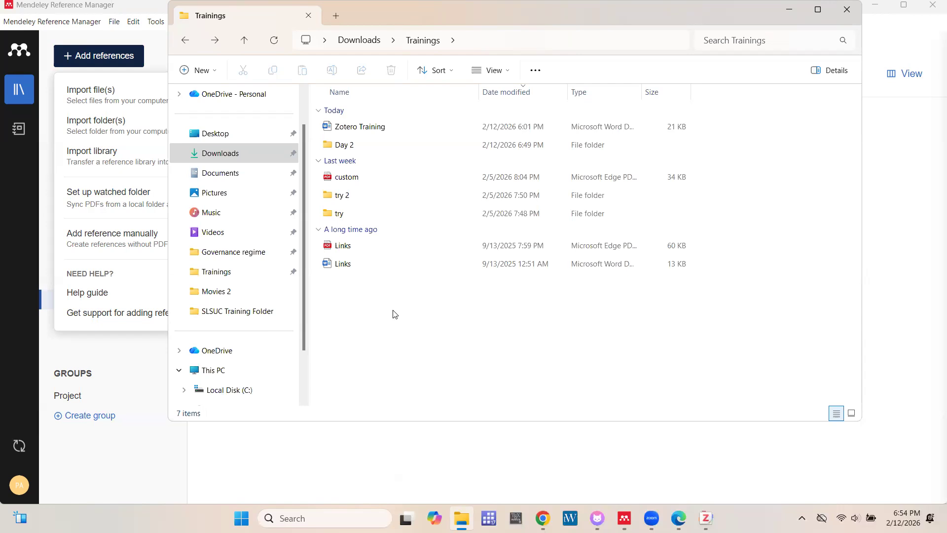
right_click(394, 314)
mouse_move(466, 258)
click(579, 259)
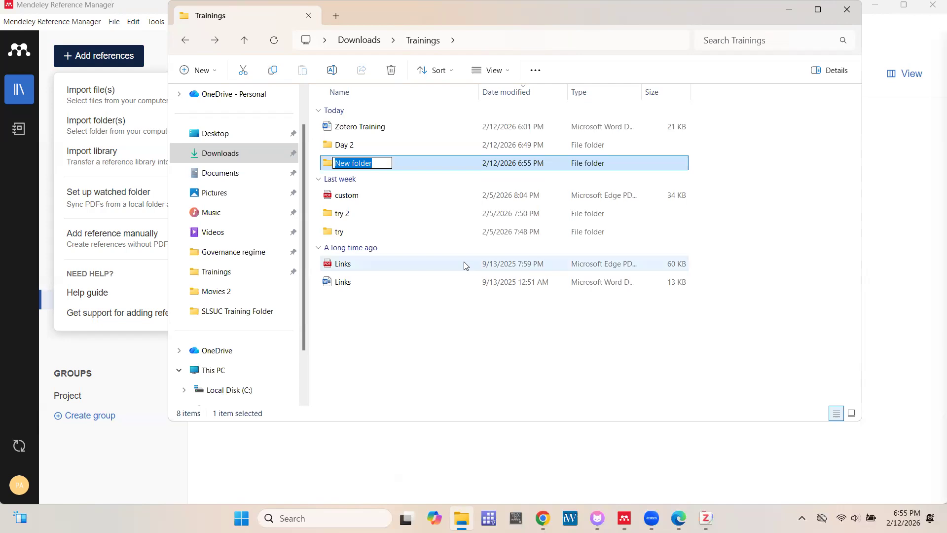
text(D)
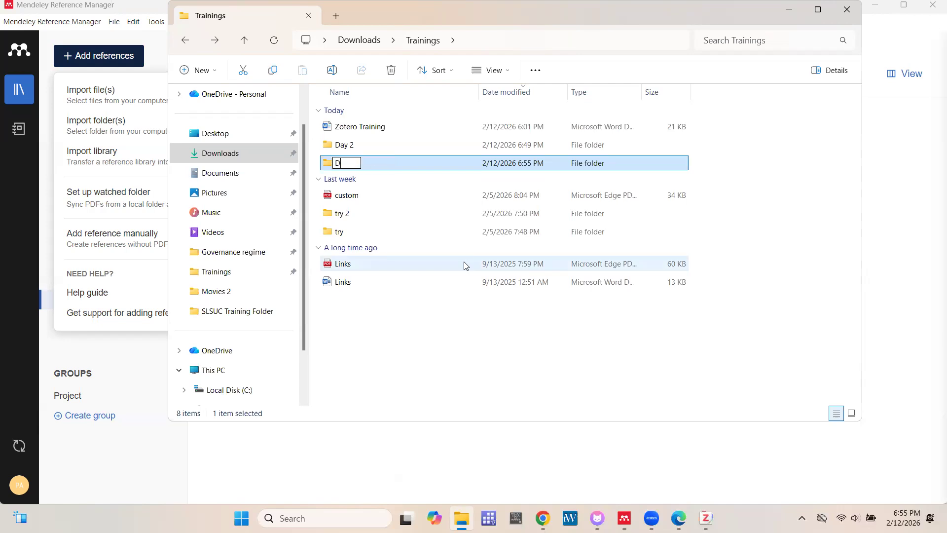
text(ay 2 files)
key(Return)
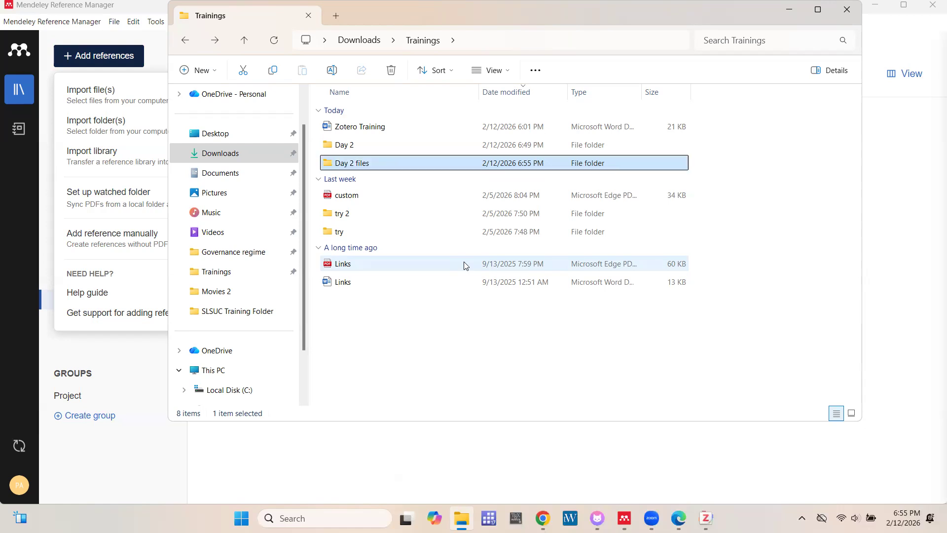
key(Return)
key(alt+Left)
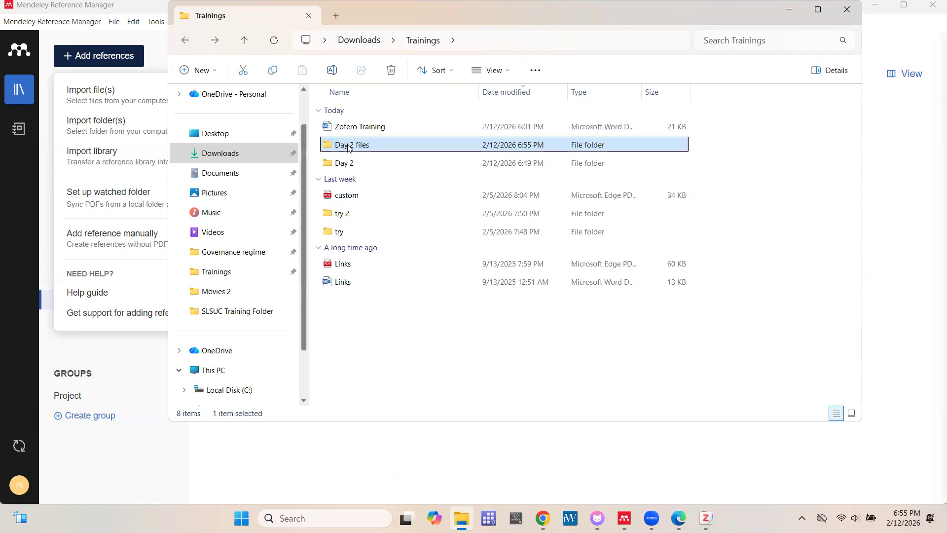
Switch to Mendeley Reference Manager and set Trainings\Day 2 files as the watched folder, dismissing the notification
click(142, 7)
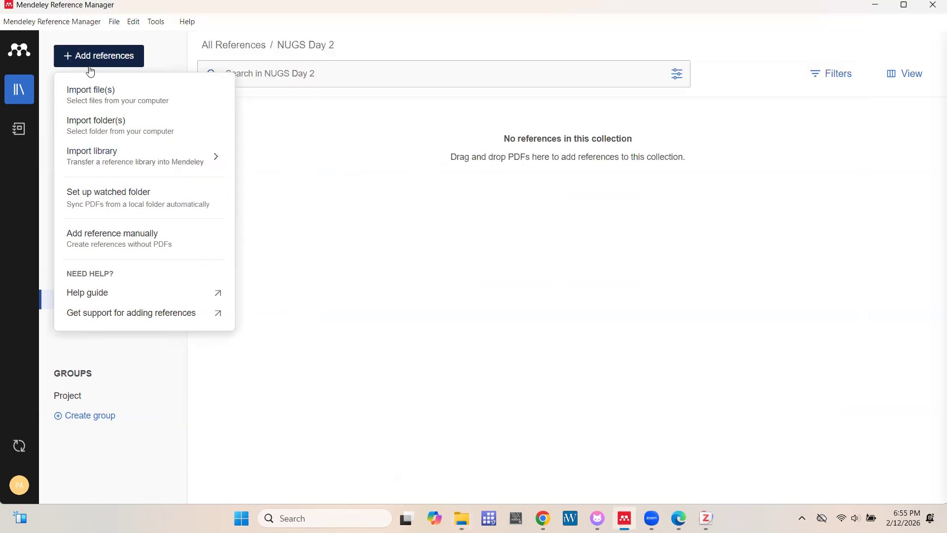
click(103, 197)
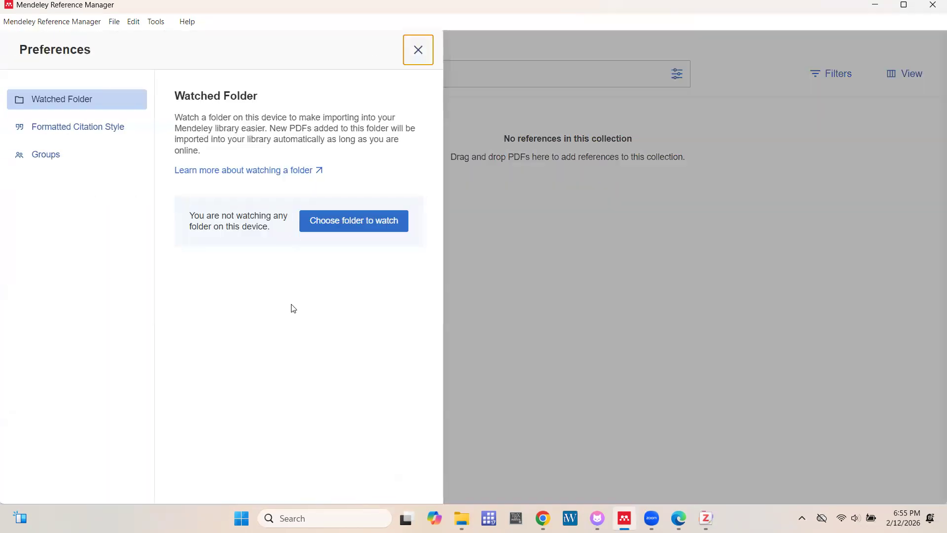
click(351, 223)
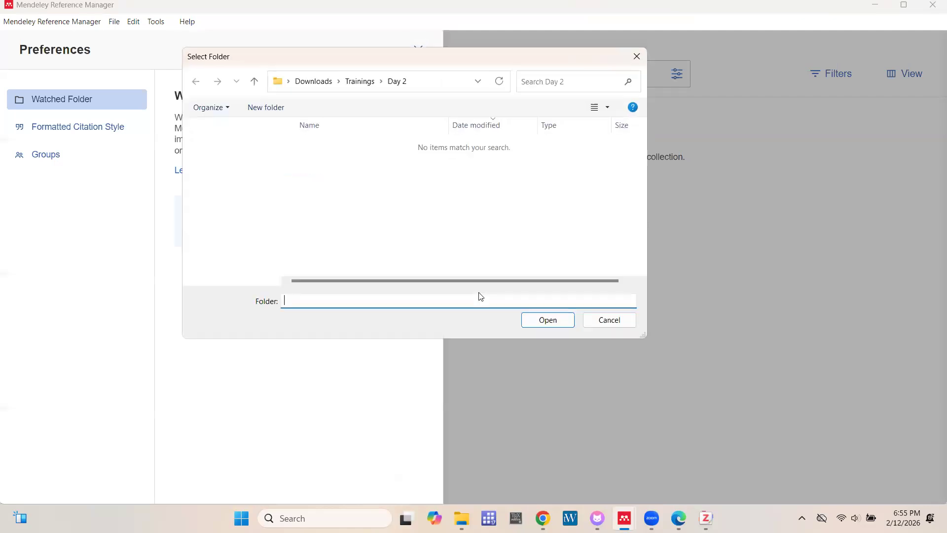
click(355, 81)
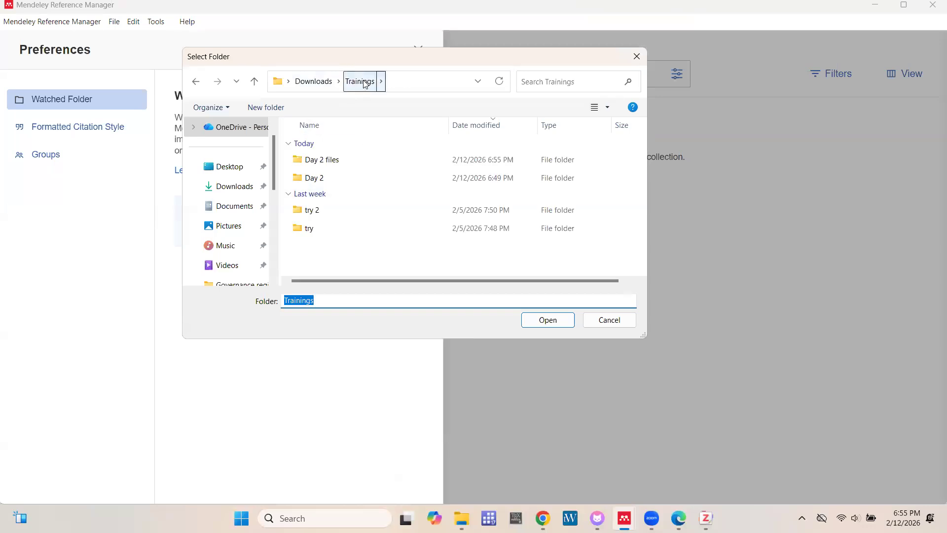
click(322, 161)
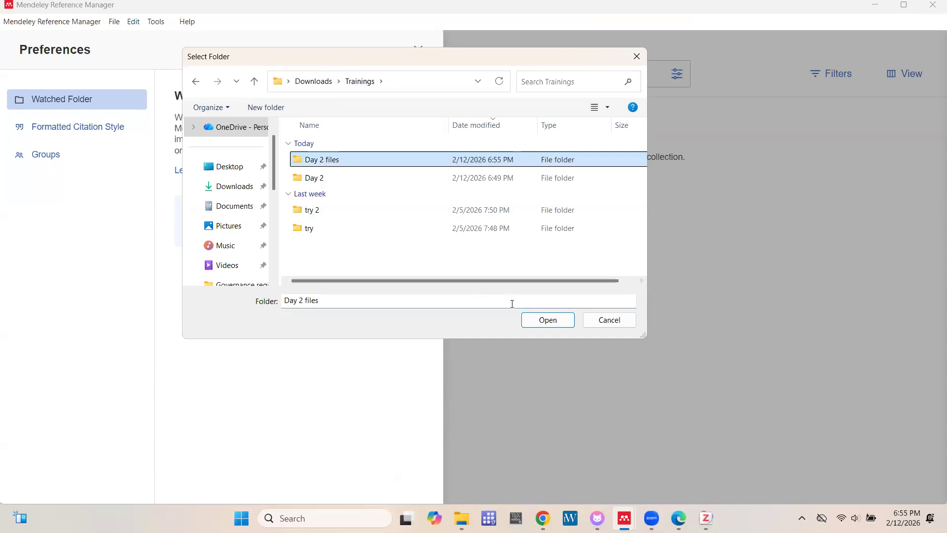
click(528, 321)
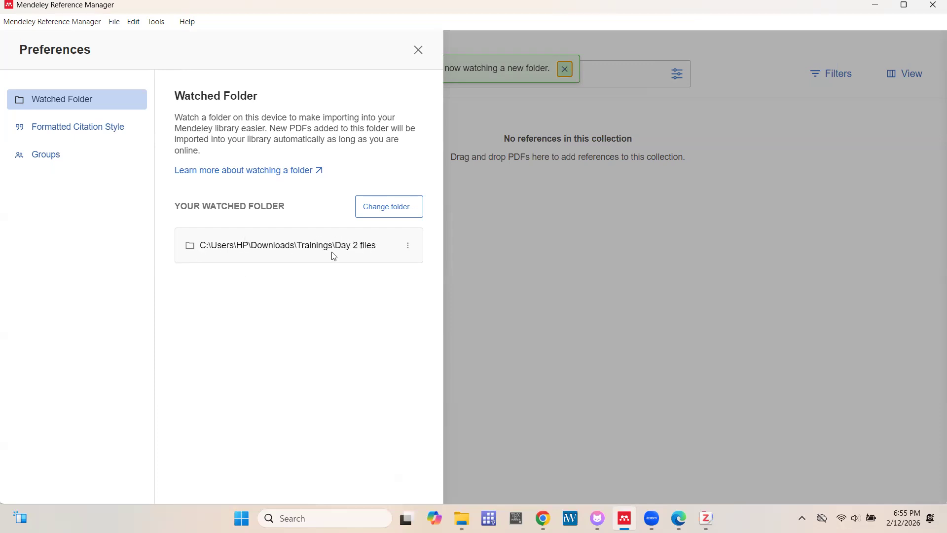
click(503, 250)
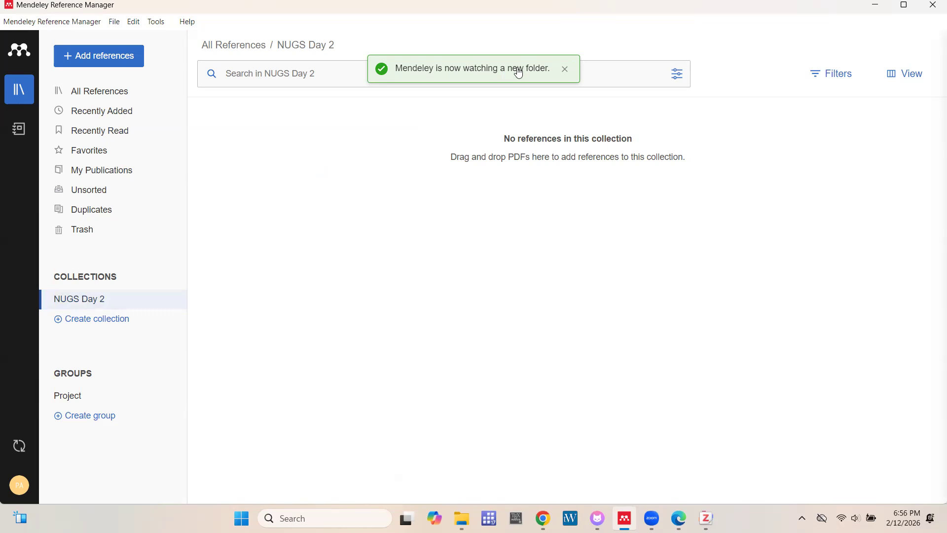
click(566, 69)
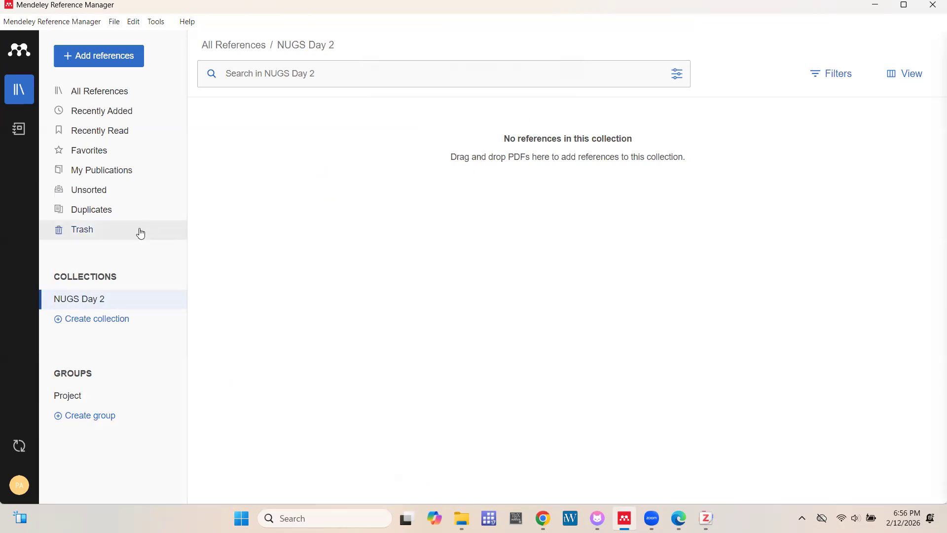
In File Explorer, move the PDFs baliamoune-lutz2009, Chinese aid and corruption, and 14616696.2012.692807 from Day 2 into Day 2 files
click(462, 518)
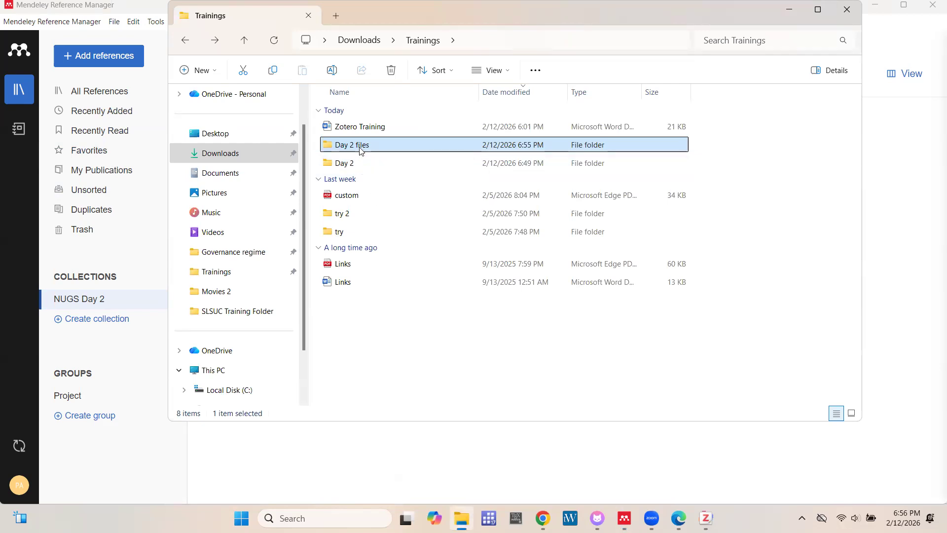
double_click(359, 161)
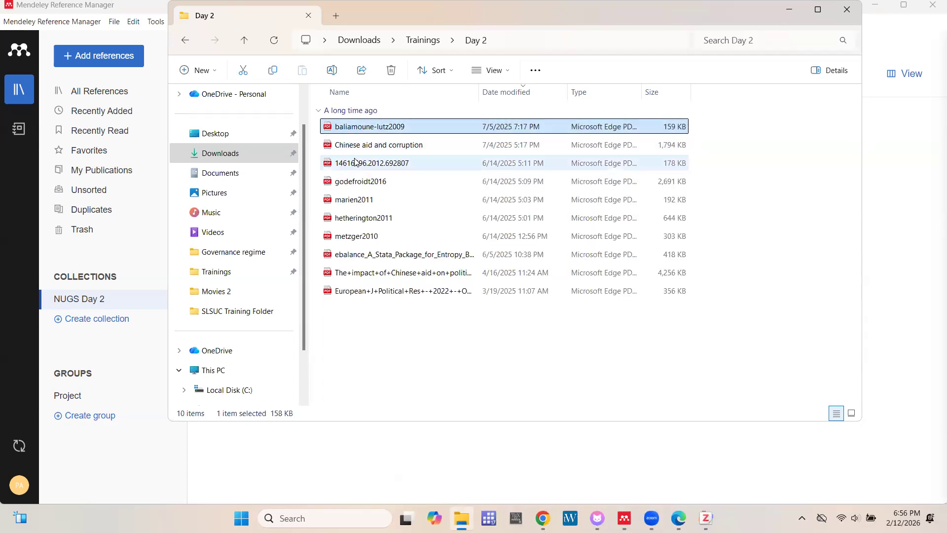
click(356, 163)
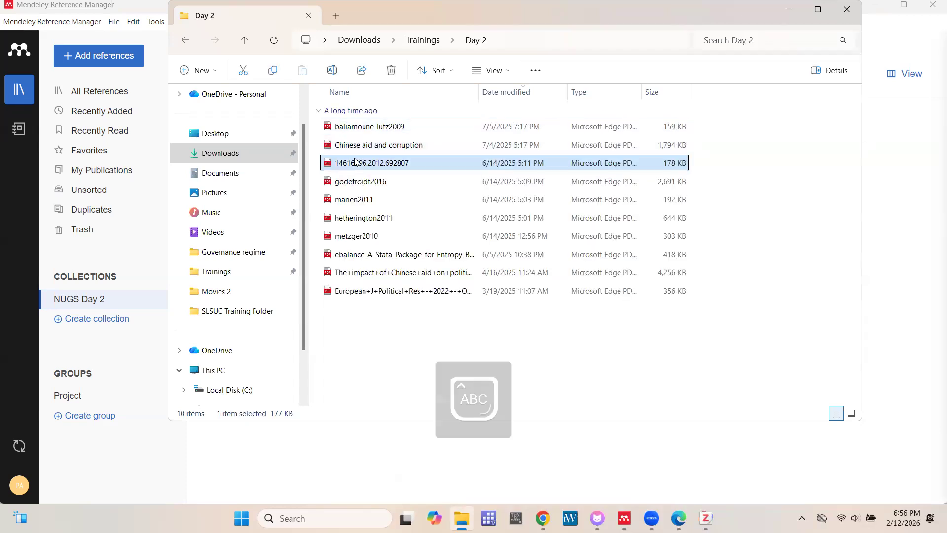
shift+click(366, 132)
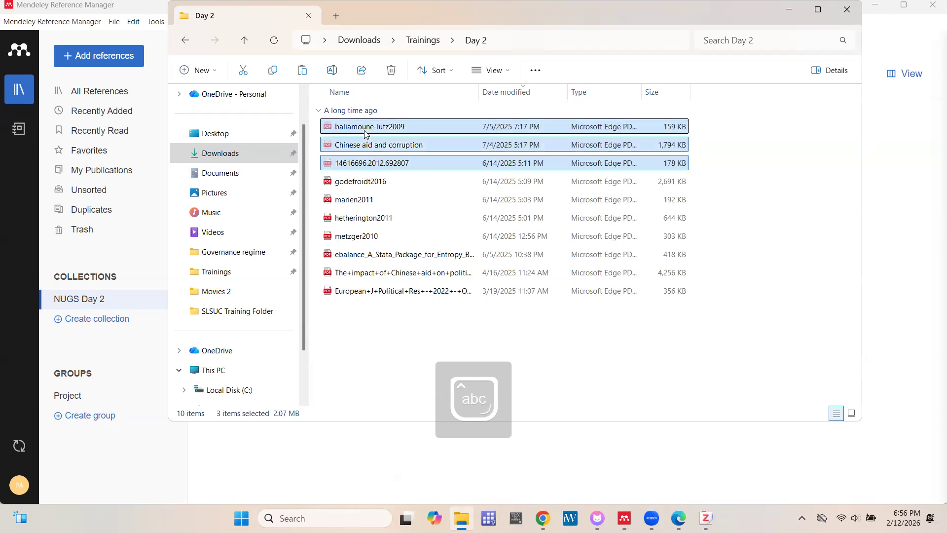
click(243, 70)
key(alt+Left)
double_click(347, 145)
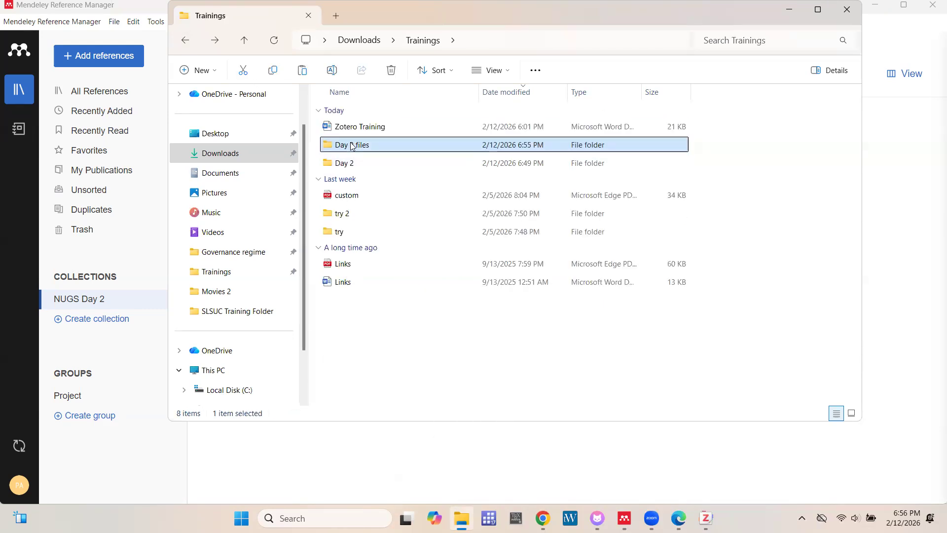
key(ctrl+v)
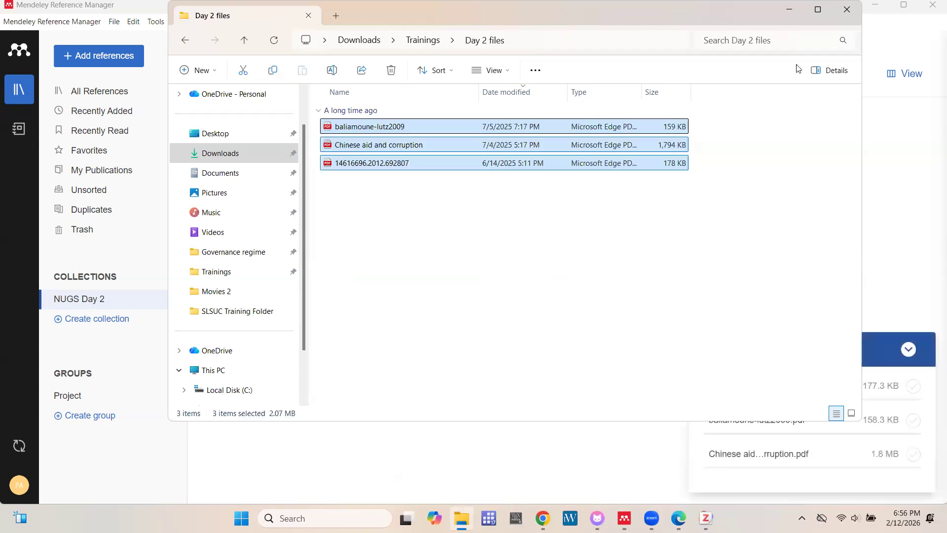
Compare the references imported in Mendeley Reference Manager with the Day 2 files folder, and dismiss the upload summary
click(790, 9)
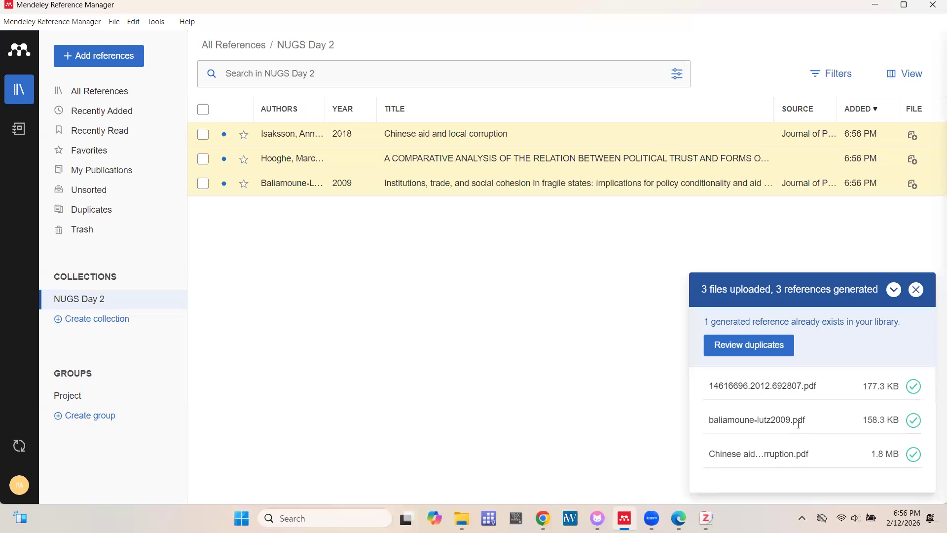
click(462, 518)
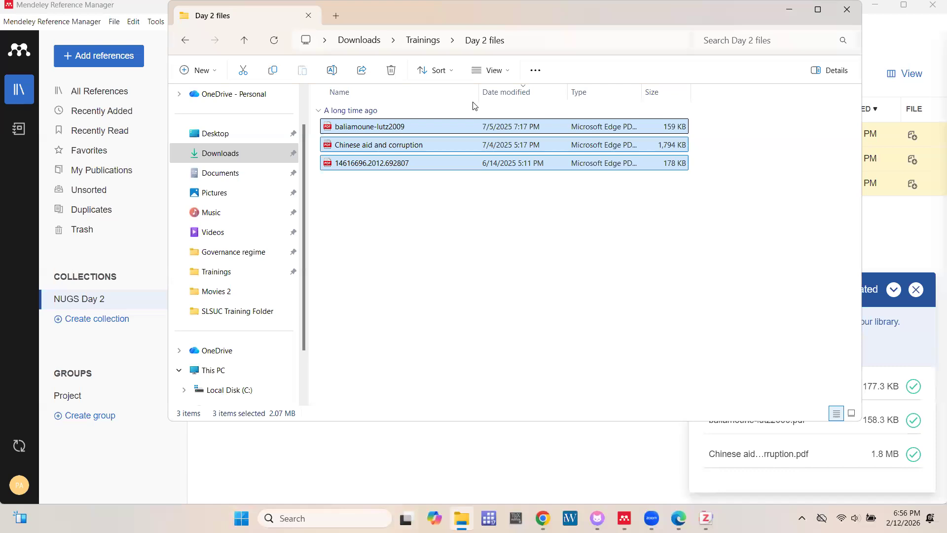
click(789, 9)
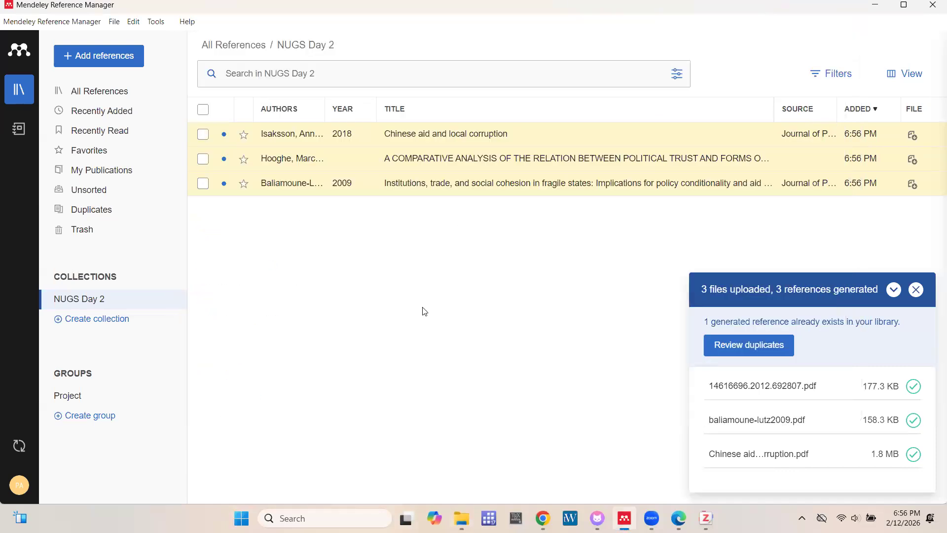
click(917, 289)
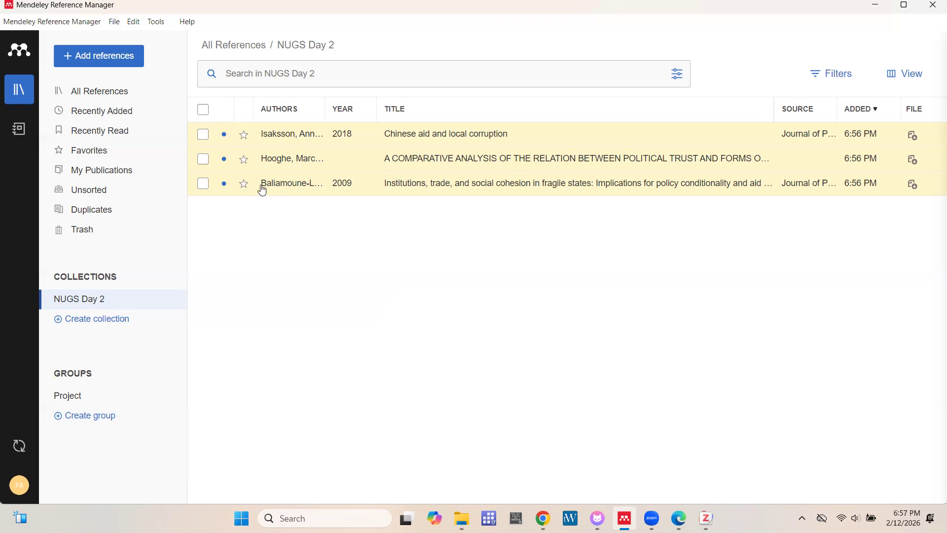
Remove Day 2 files as the watched folder, and leave the chooser for a new one without selecting a folder
click(94, 58)
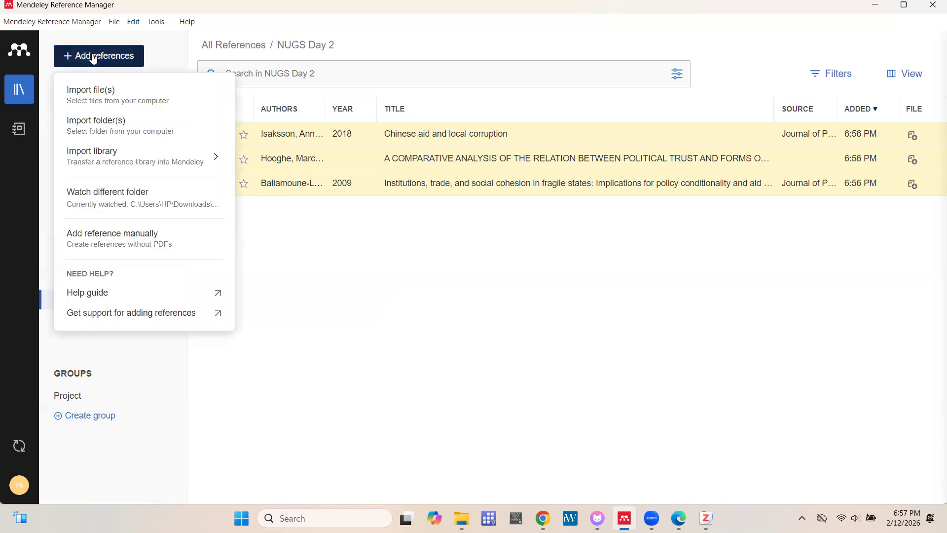
click(151, 198)
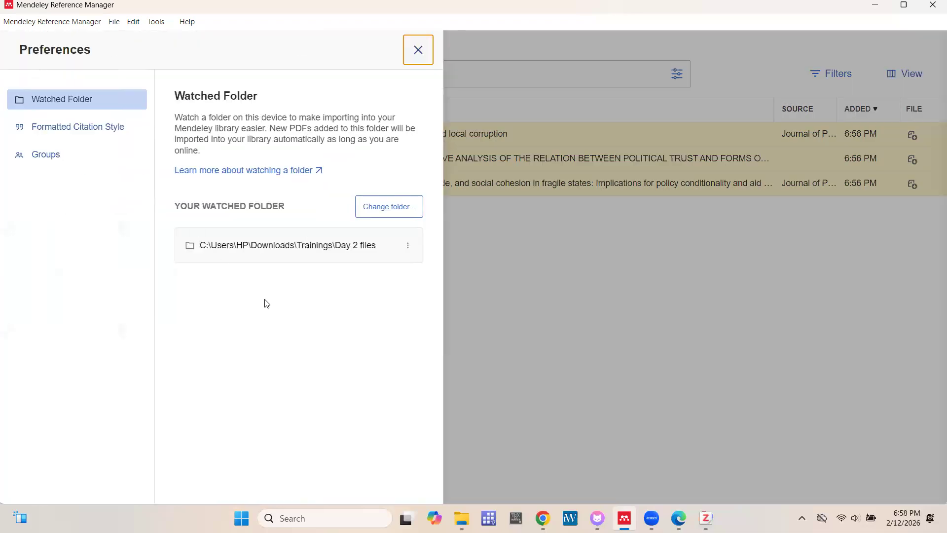
click(409, 249)
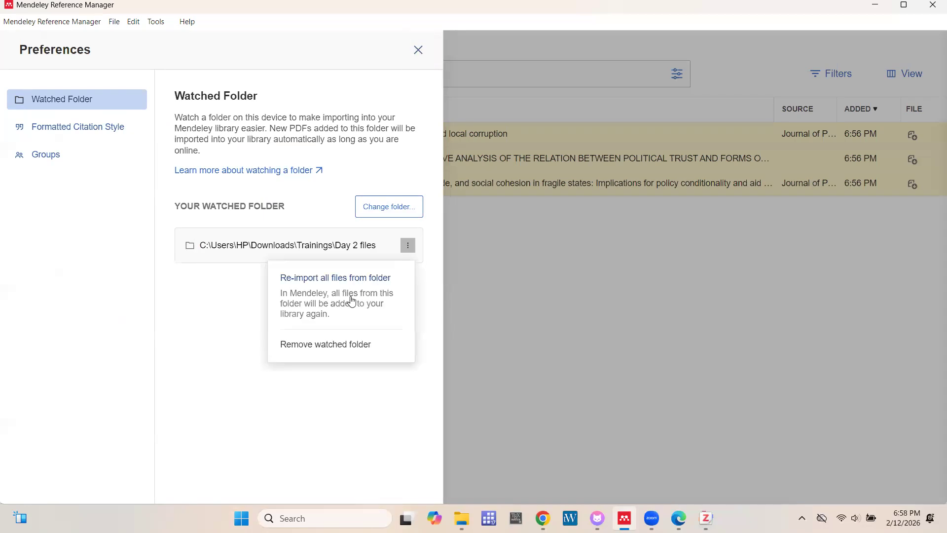
click(341, 347)
click(354, 227)
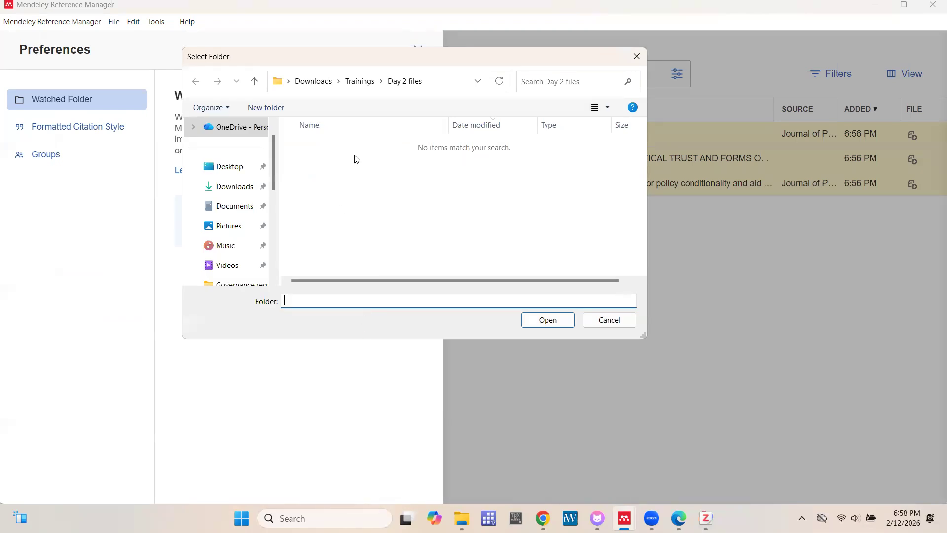
click(610, 320)
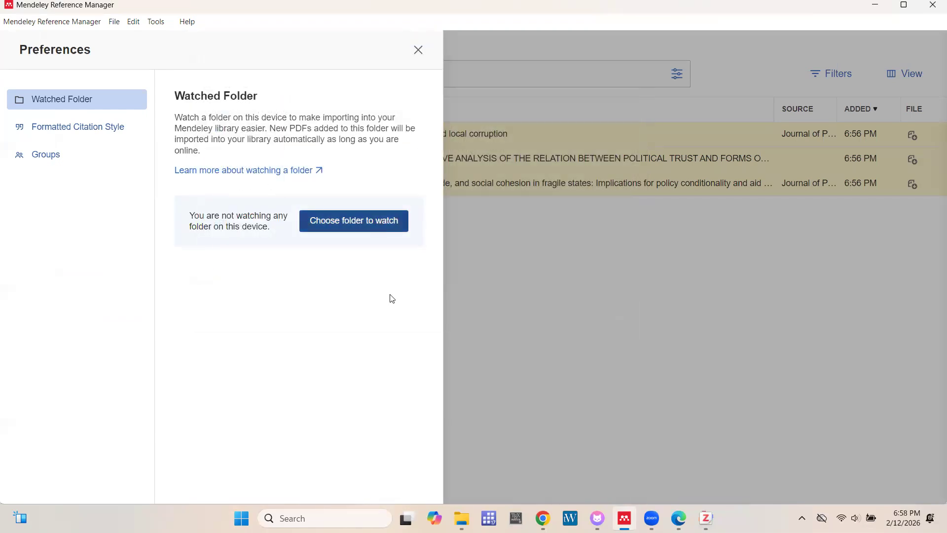
In File Explorer, move the three PDFs baliamoune-lutz2009, Chinese aid and corruption, and 14616696.2012.692807 from Day 2 files back into Day 2
click(462, 519)
click(462, 518)
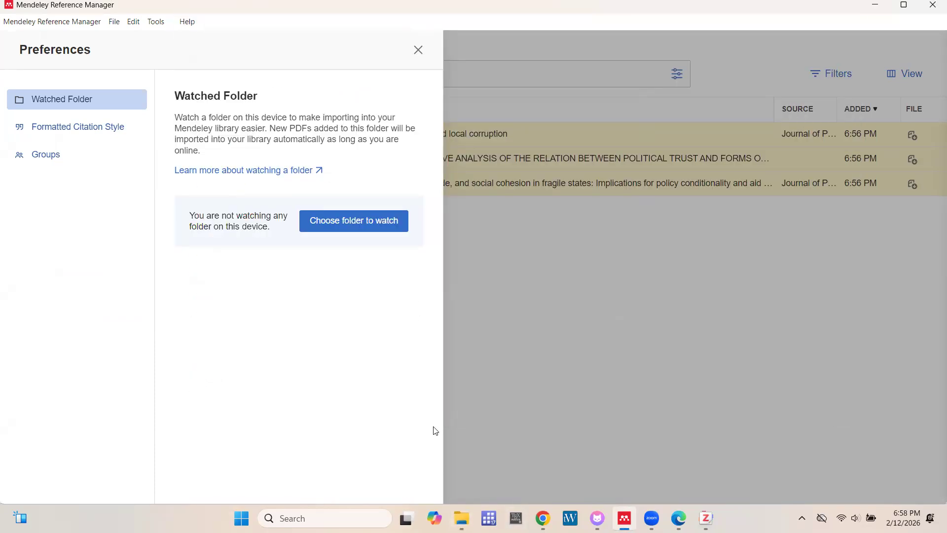
click(462, 518)
click(463, 303)
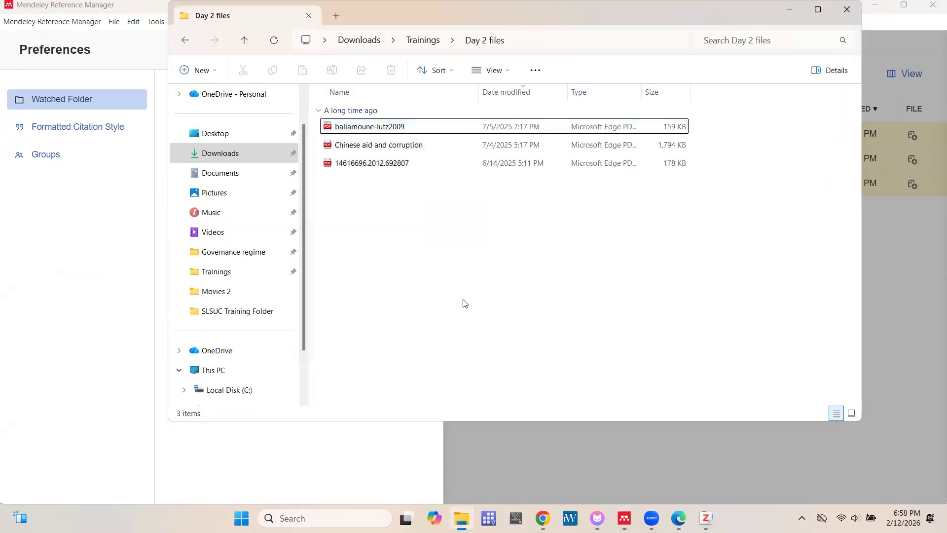
key(ctrl+a)
key(ctrl+c)
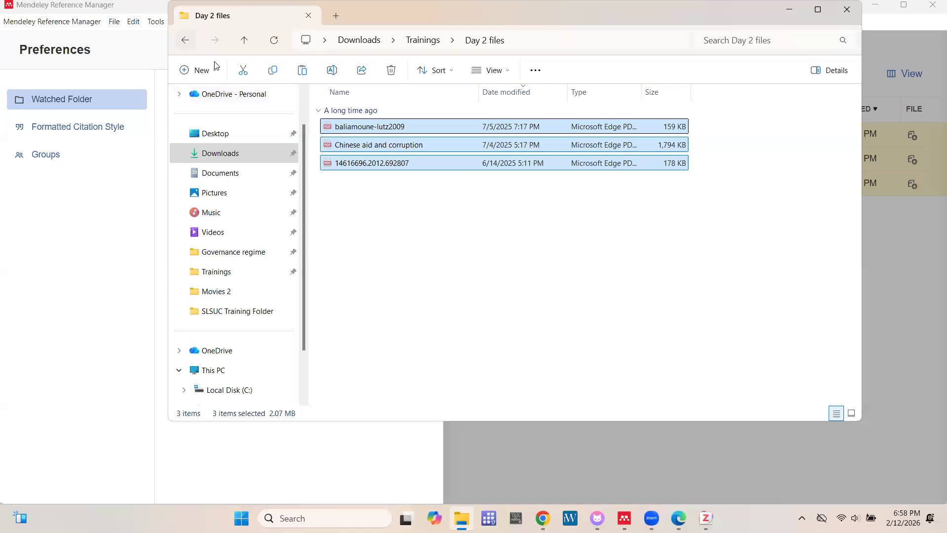
click(185, 40)
double_click(370, 145)
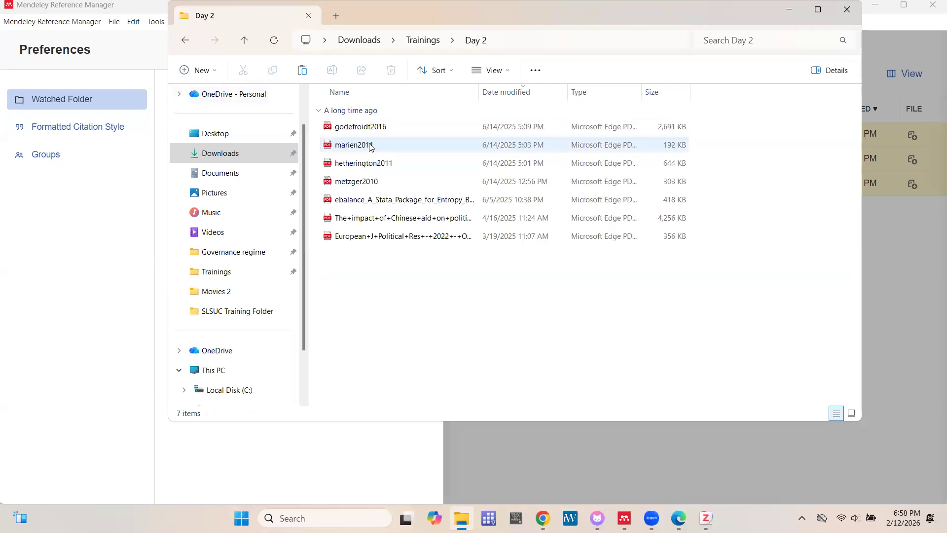
key(ctrl+v)
Rename the Day 2 files folder in Trainings as VALS Day
click(183, 34)
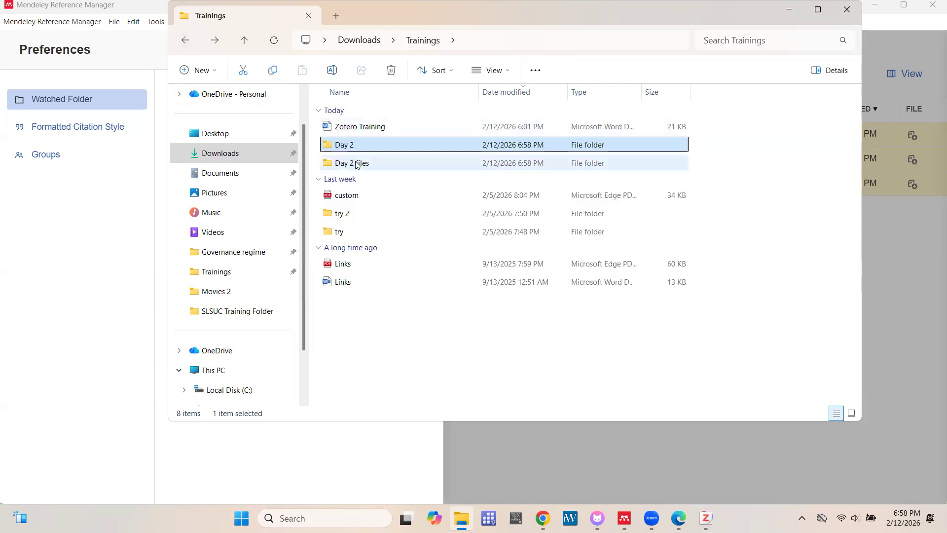
click(357, 164)
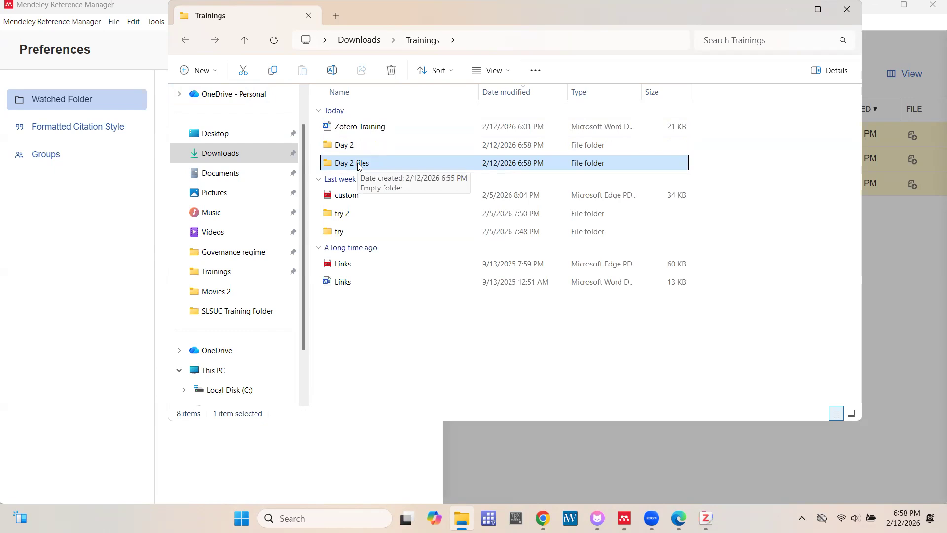
right_click(358, 166)
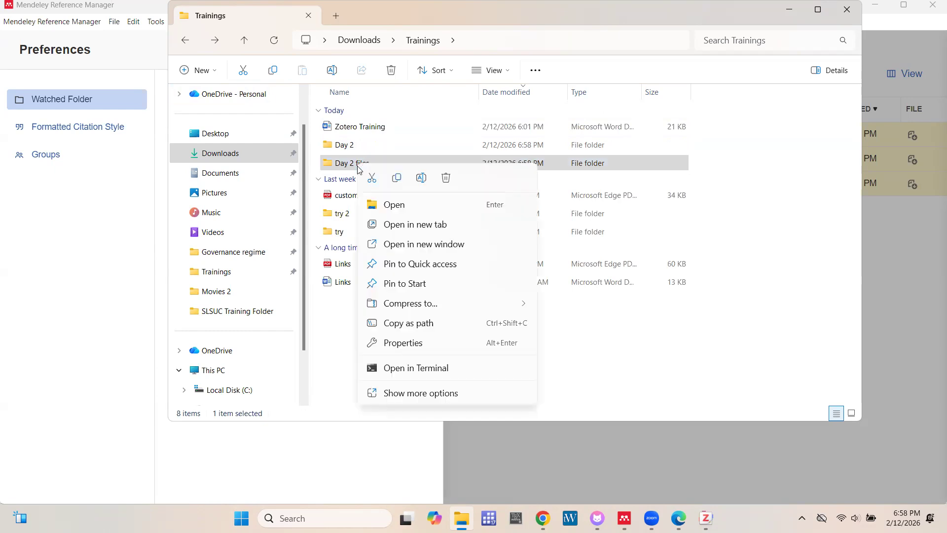
click(408, 393)
click(409, 475)
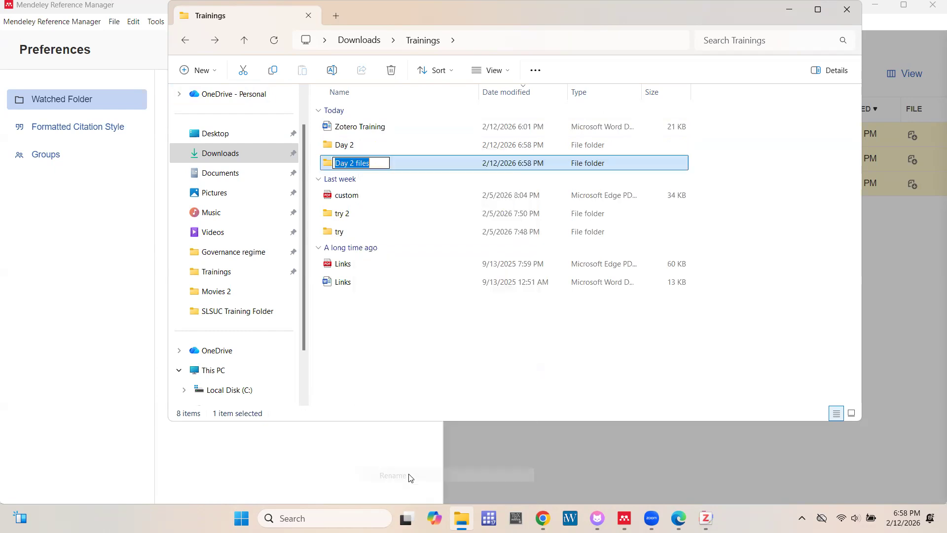
text(VA)
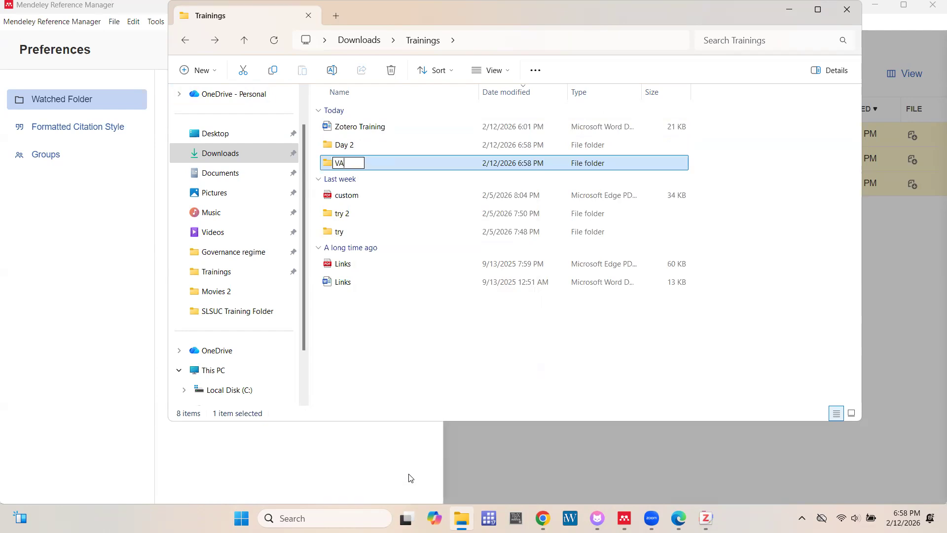
text(LS Day)
key(Return)
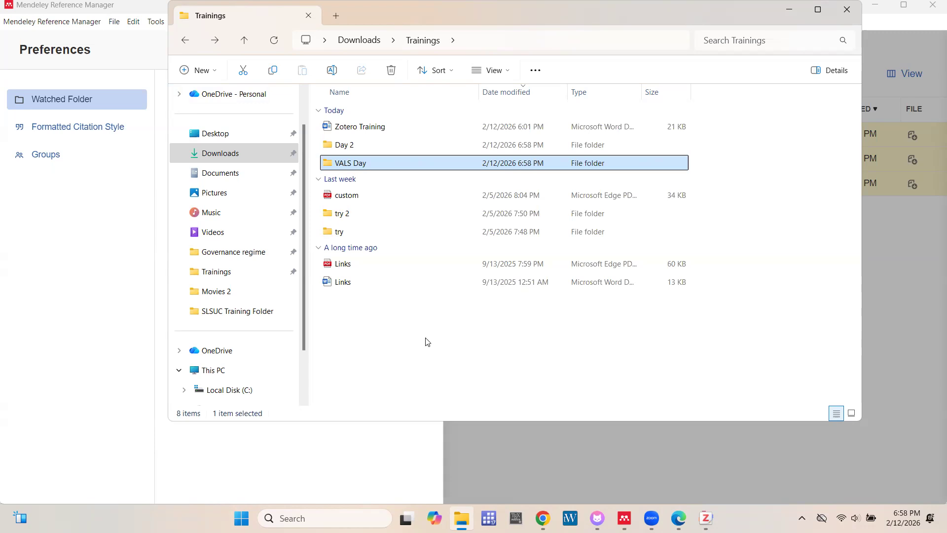
Switch to Mendeley Reference Manager, sync the library, and view the options of the NUGS Day 2 collection
click(483, 445)
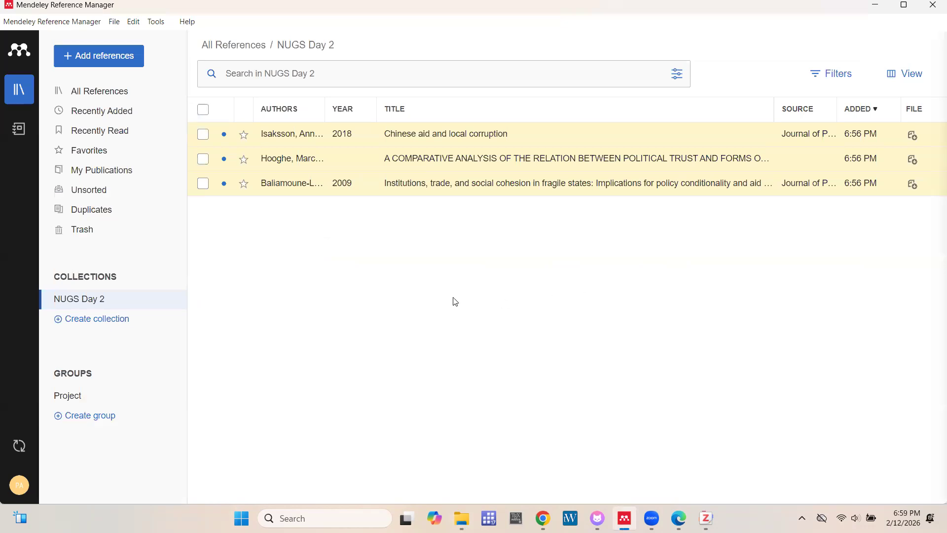
click(19, 445)
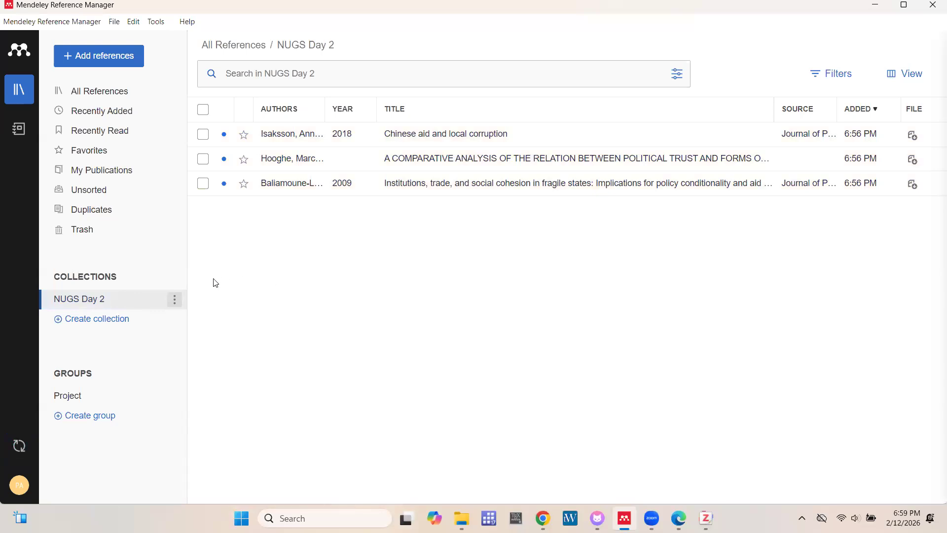
click(175, 301)
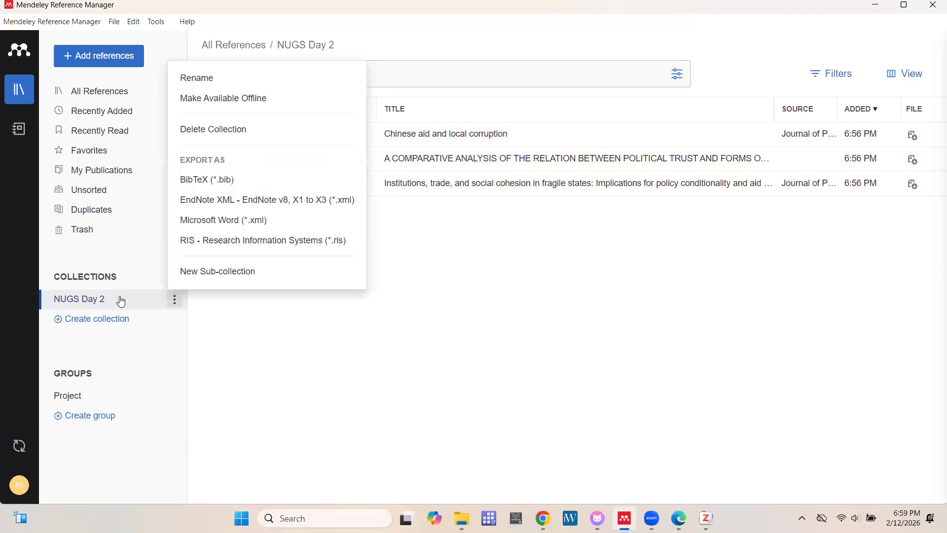
click(274, 329)
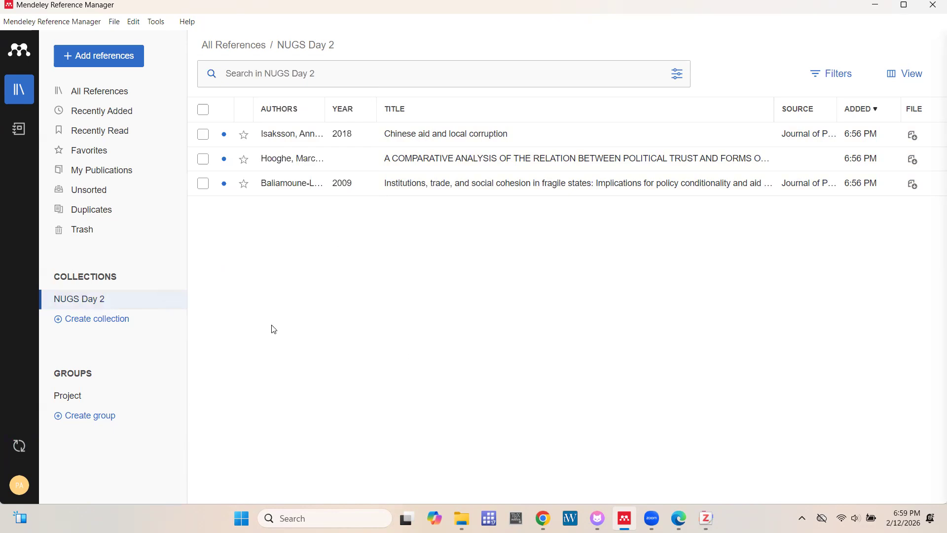
Set Downloads\Trainings\VALS Day as the watched folder, and dismiss the notification
click(104, 65)
mouse_move(105, 158)
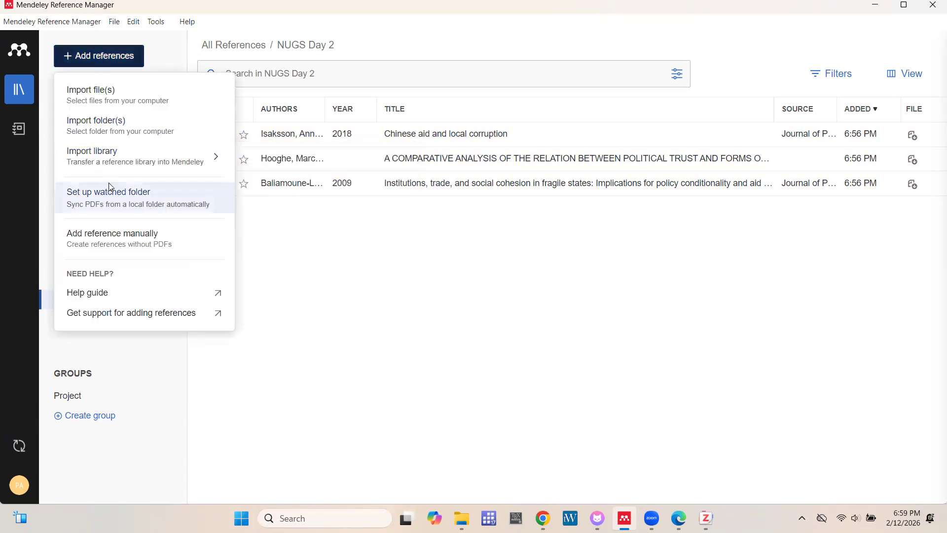
click(109, 183)
click(338, 225)
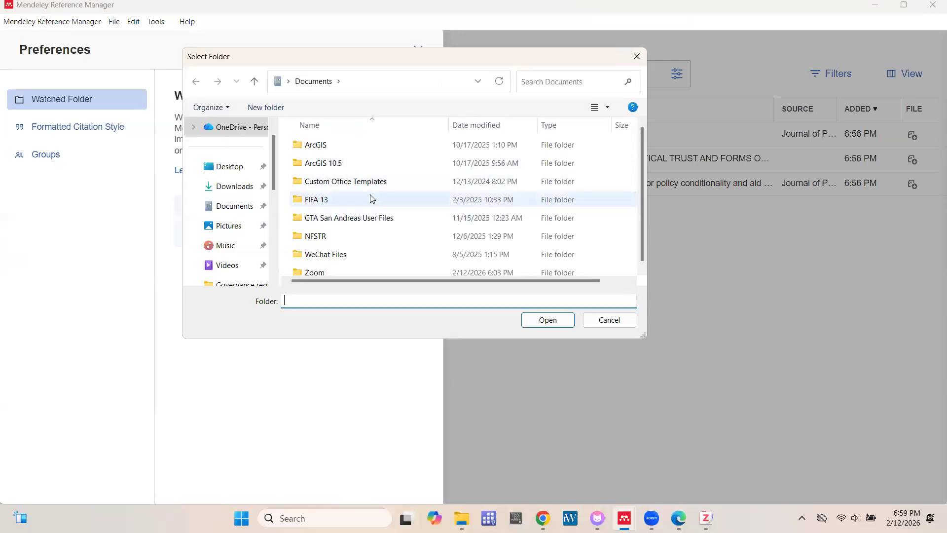
click(239, 192)
double_click(324, 161)
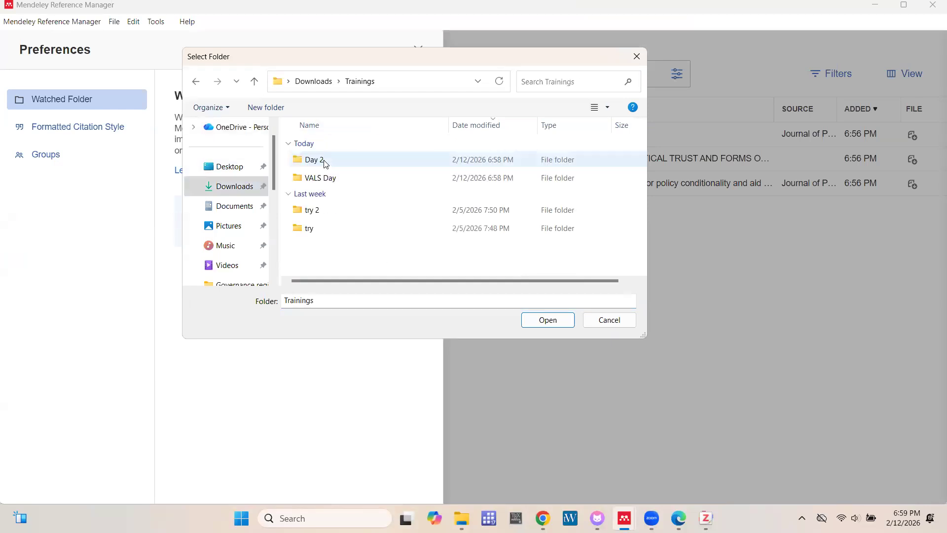
click(325, 178)
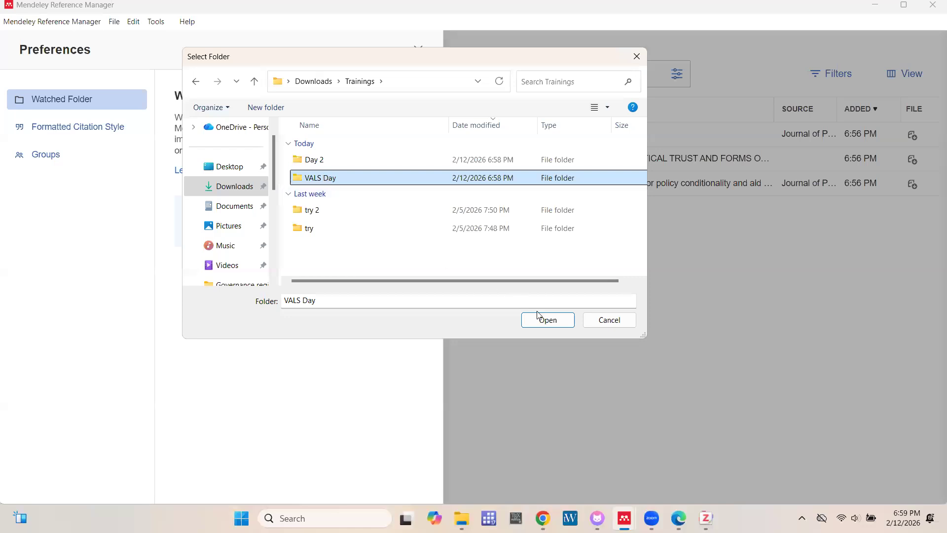
click(553, 322)
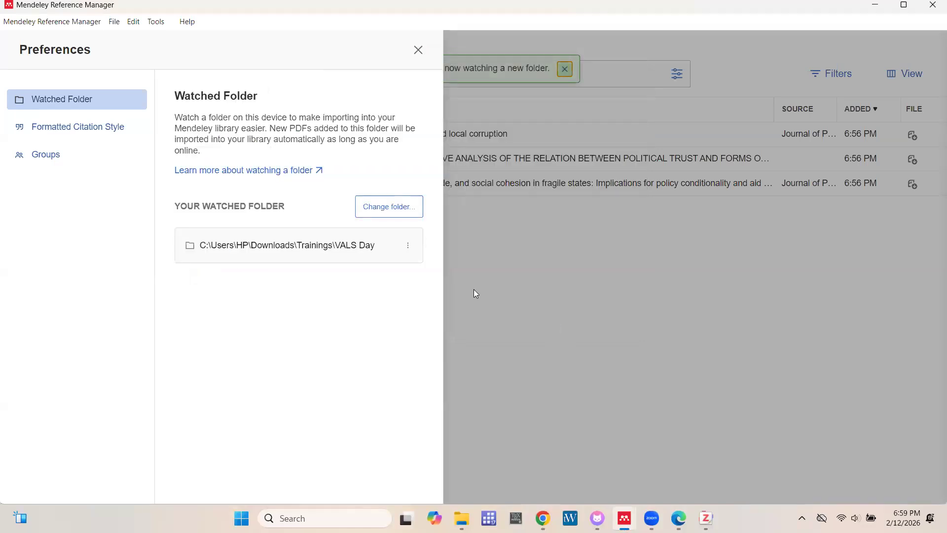
click(460, 241)
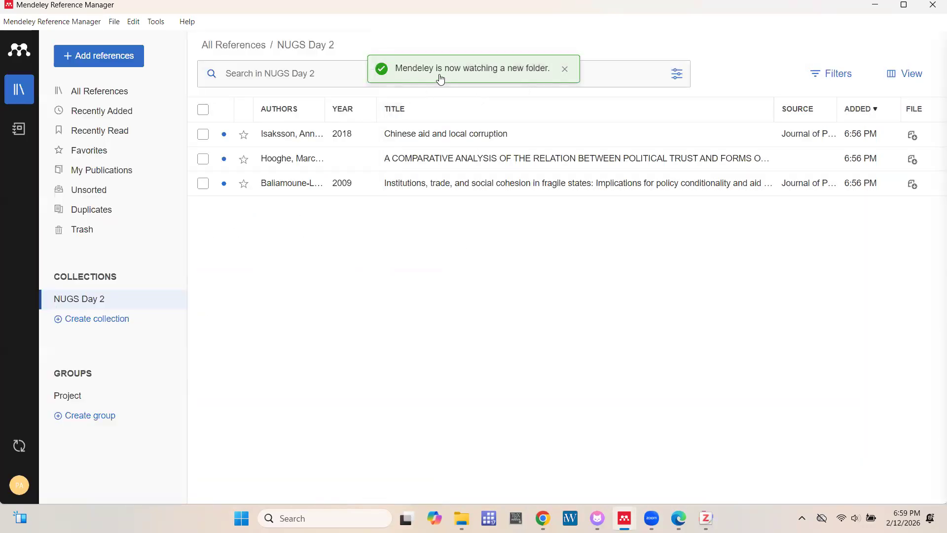
click(565, 74)
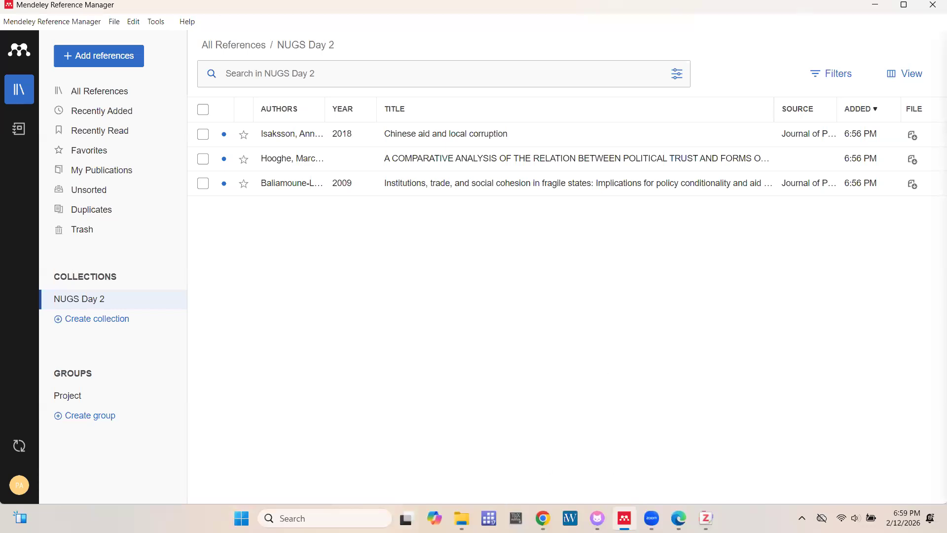
In File Explorer, move the metzger2010, ebalance, Chinese aid impact and European J Political Res PDFs from Day 2 into VALS Day, and check Mendeley's upload summary
click(462, 518)
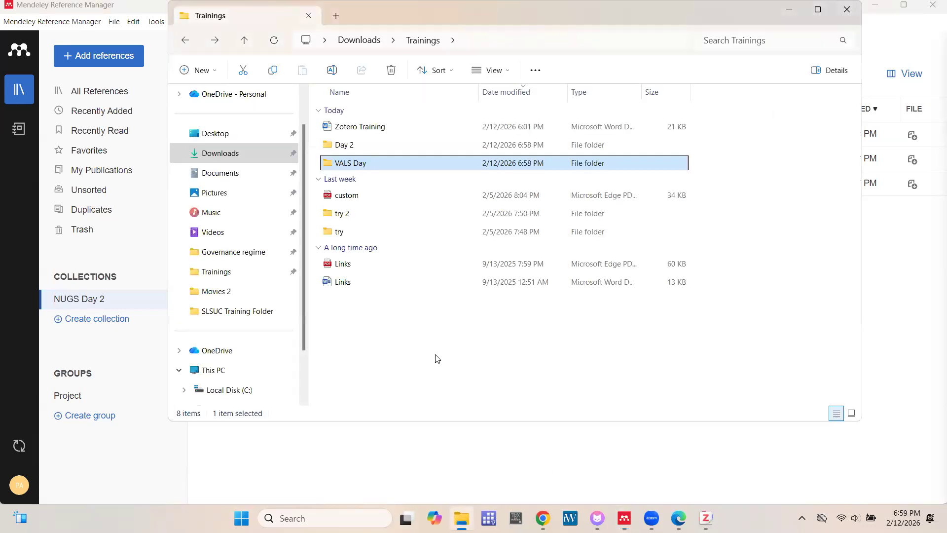
double_click(358, 147)
drag(366, 299, 359, 240)
key(ctrl+x)
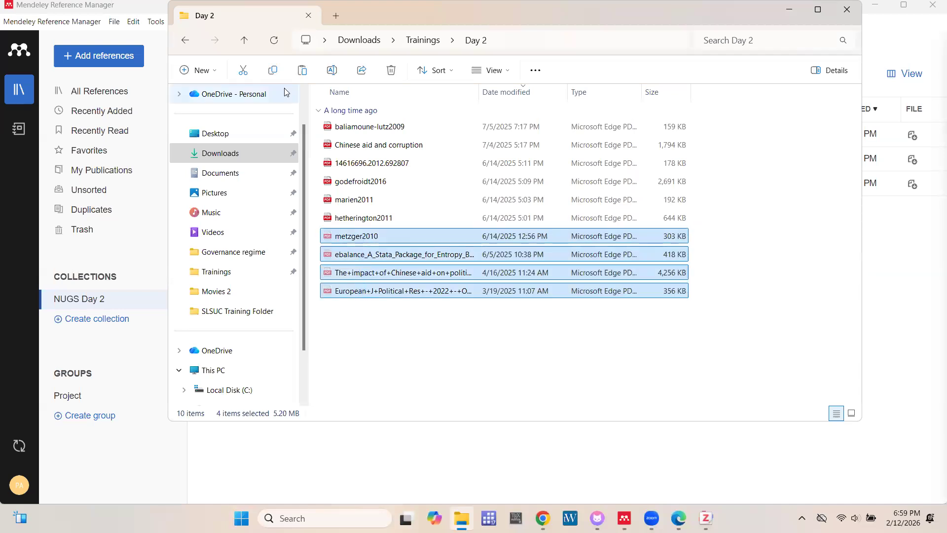
click(185, 40)
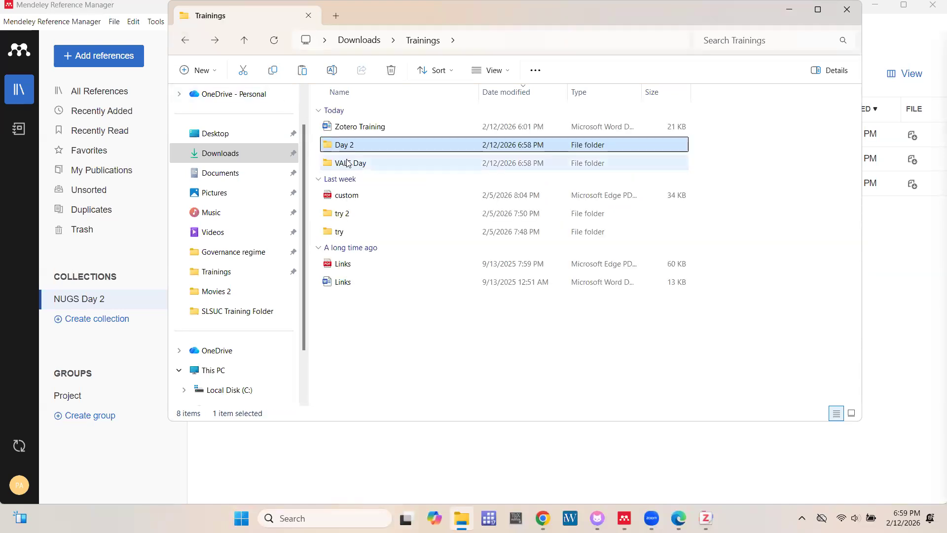
double_click(347, 163)
key(ctrl+v)
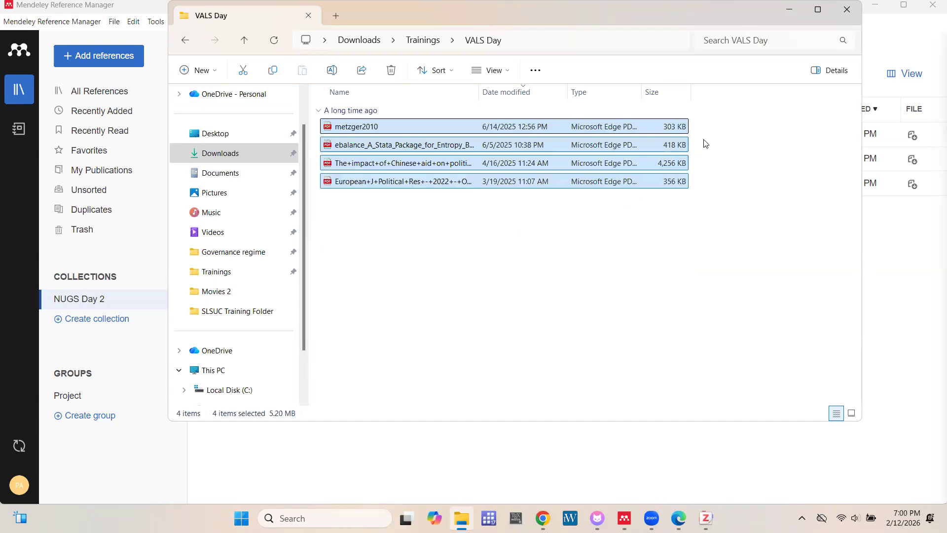
drag(676, 144, 862, 433)
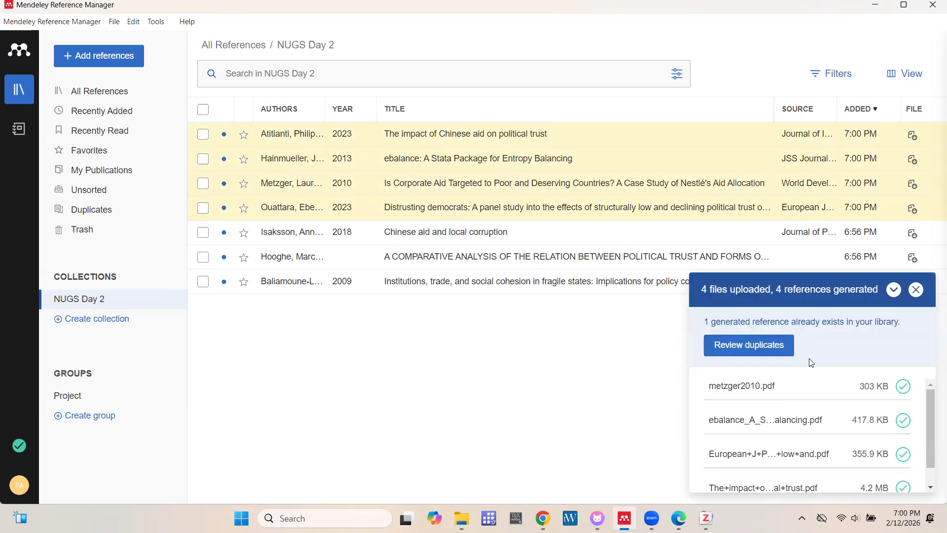
scroll(803, 406, down, 1)
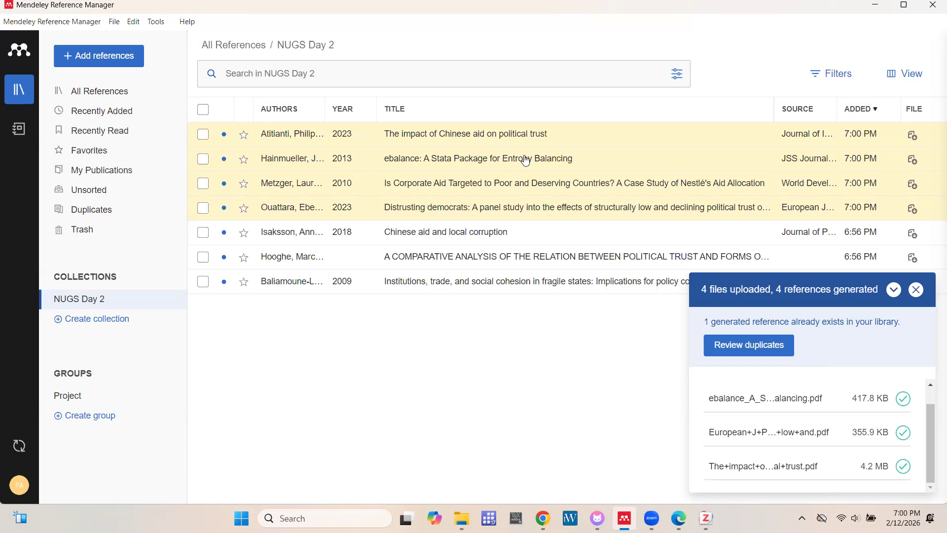
Change the watched folder from VALS Day to Downloads\Trainings\Day 2
click(92, 58)
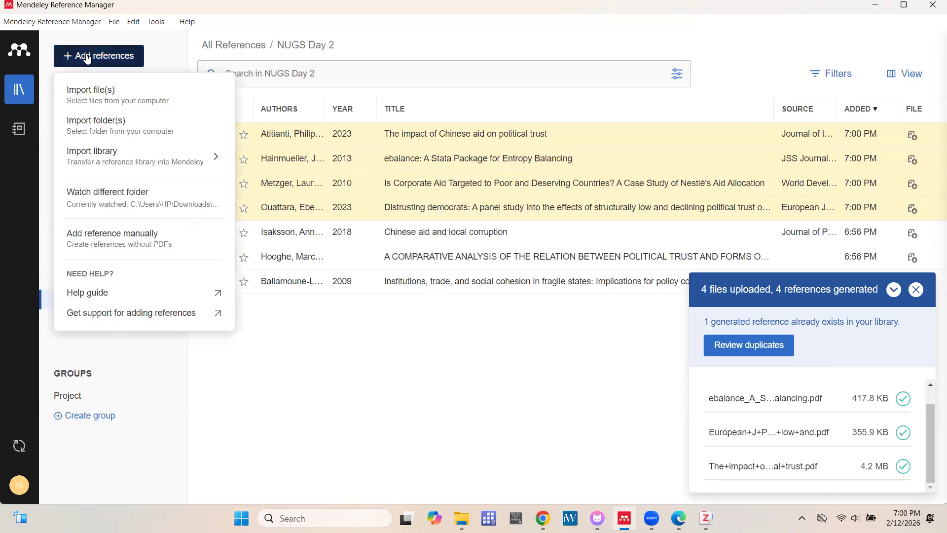
click(113, 193)
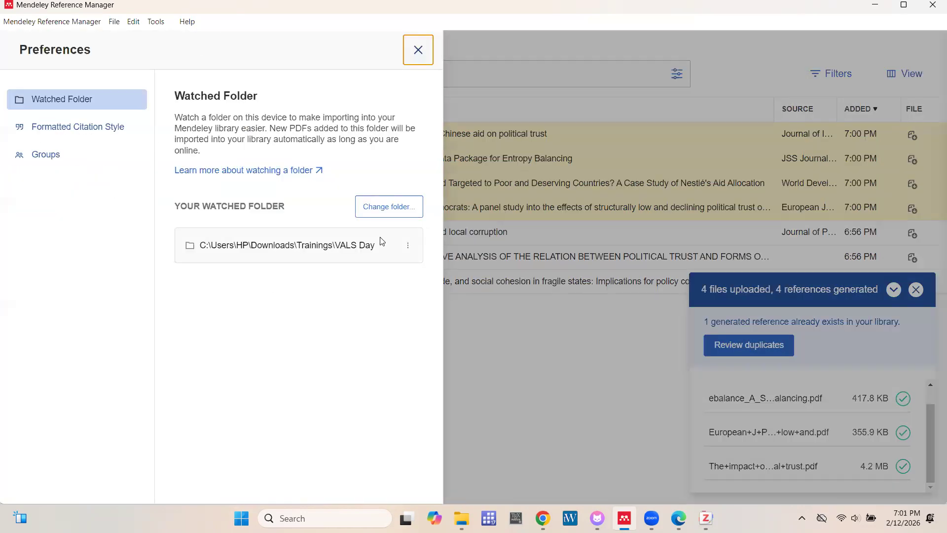
click(395, 213)
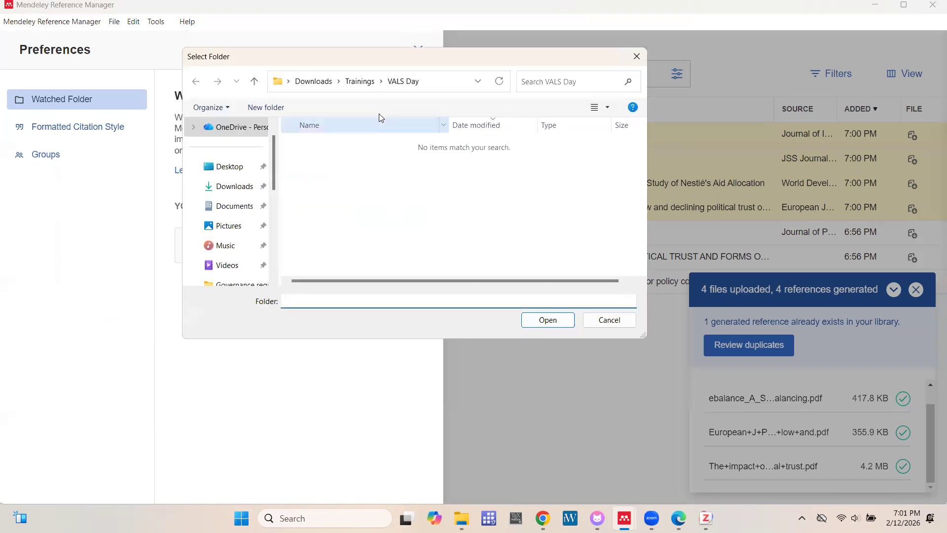
click(360, 81)
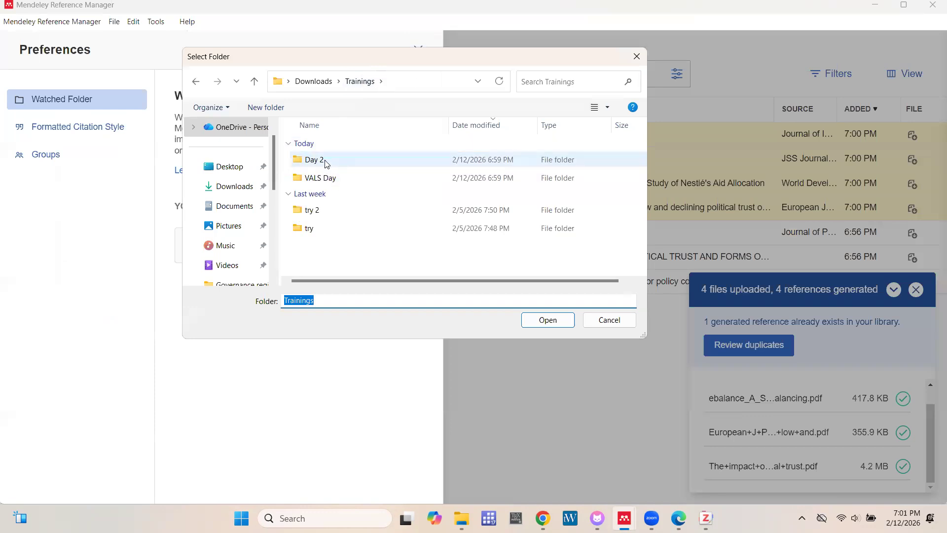
click(325, 160)
click(536, 321)
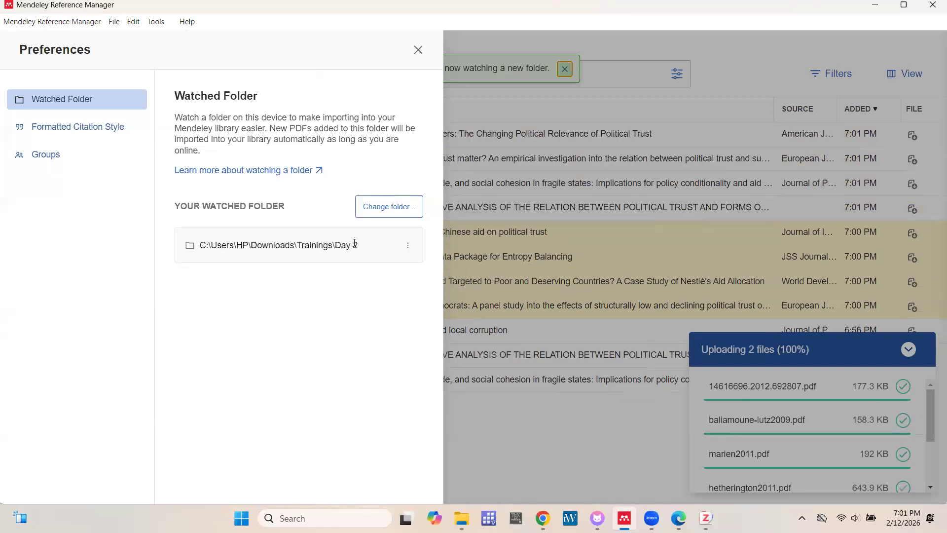
View the options for the Day 2 watched folder without applying any, and leave the preferences
click(408, 245)
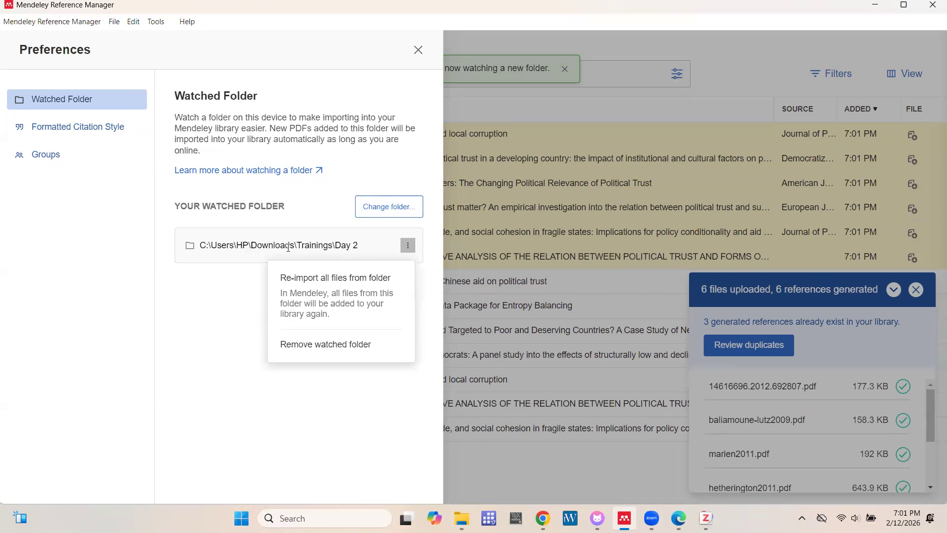
click(229, 362)
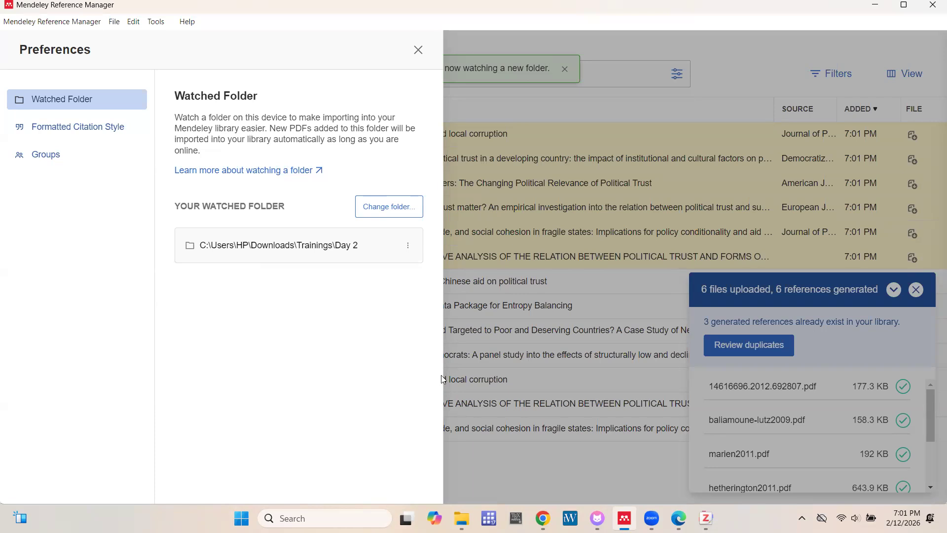
click(495, 330)
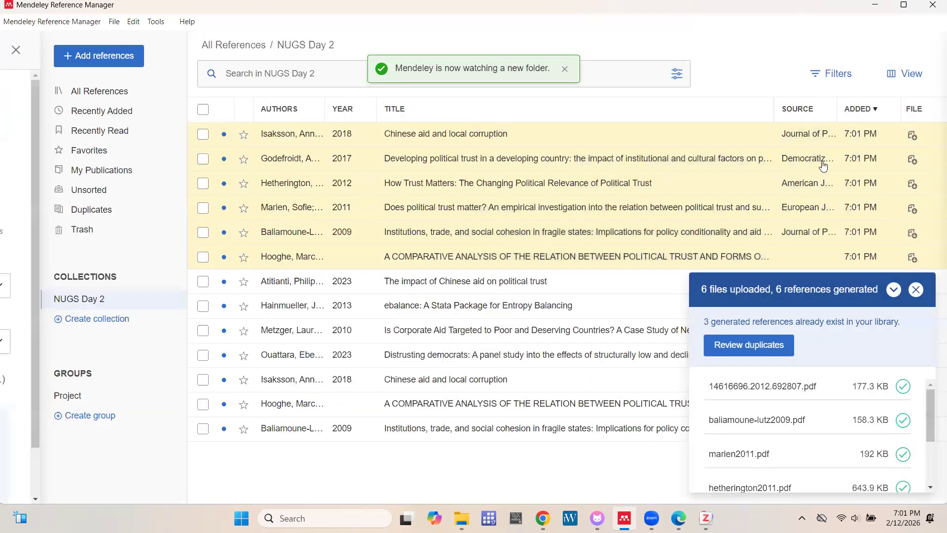
Dismiss the upload summary, stop watching the Day 2 folder, and leave the preferences
click(921, 293)
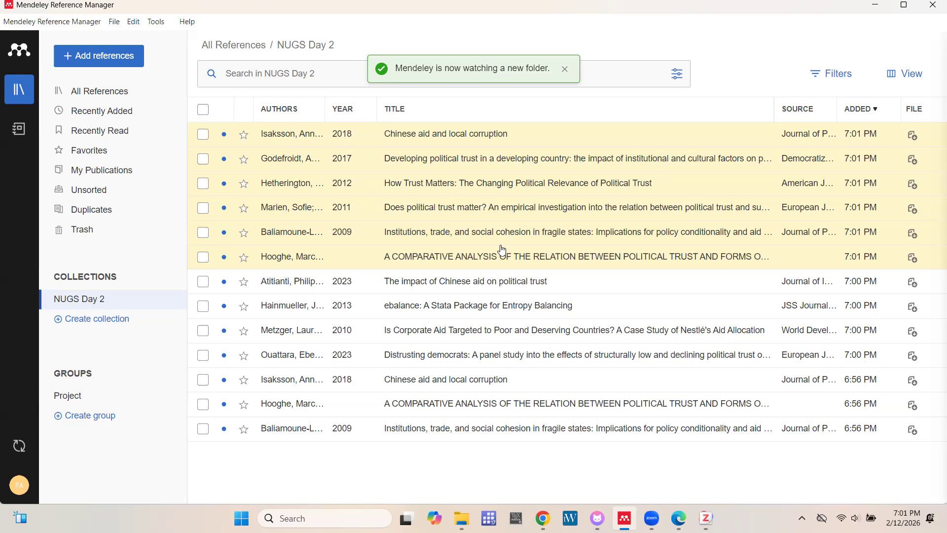
click(115, 23)
mouse_move(156, 23)
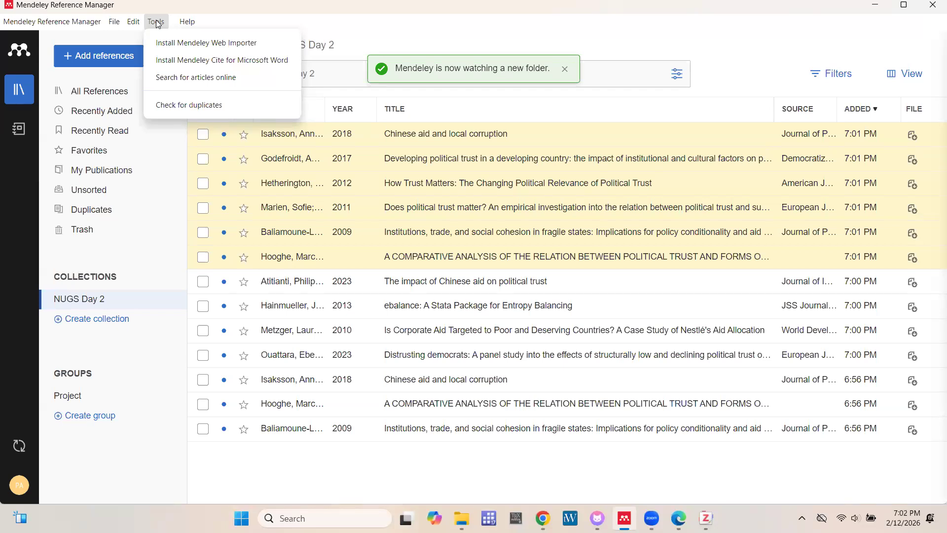
click(94, 59)
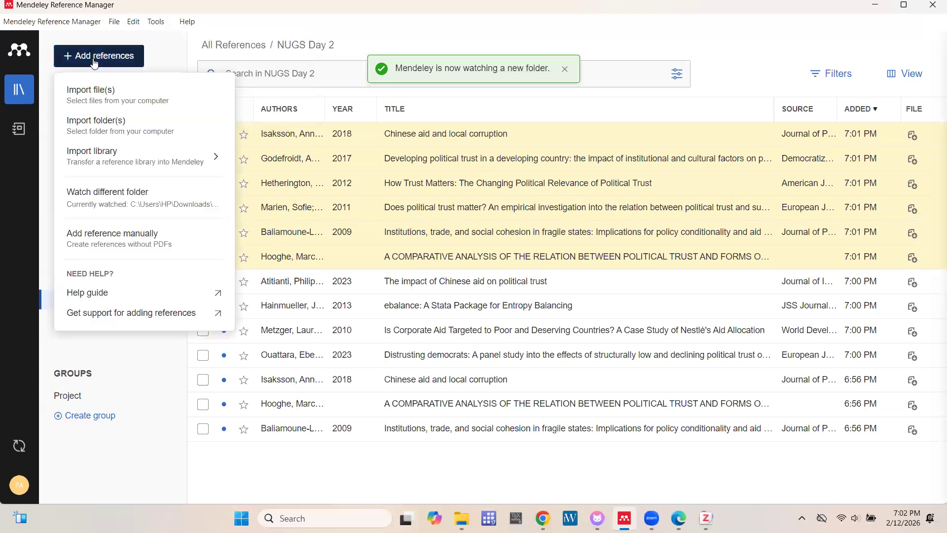
click(118, 196)
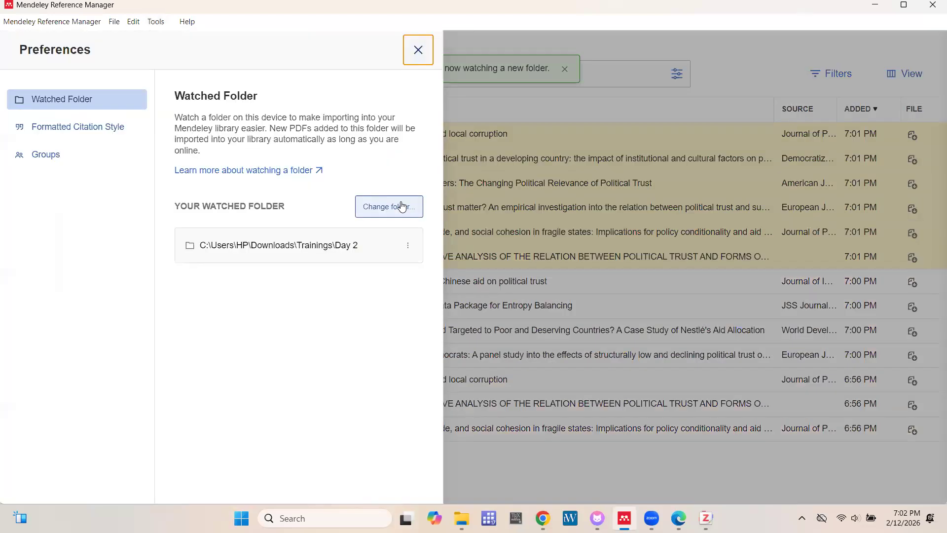
click(408, 245)
click(347, 342)
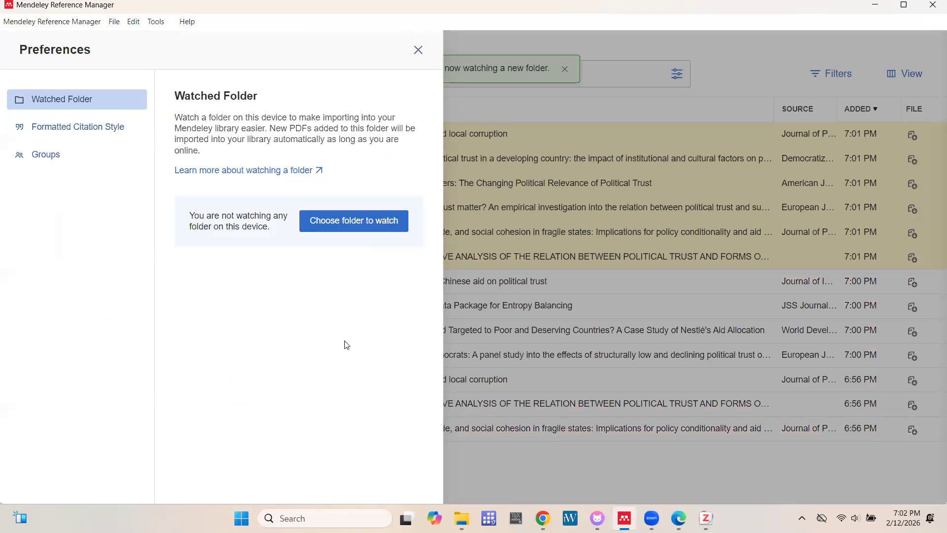
click(487, 258)
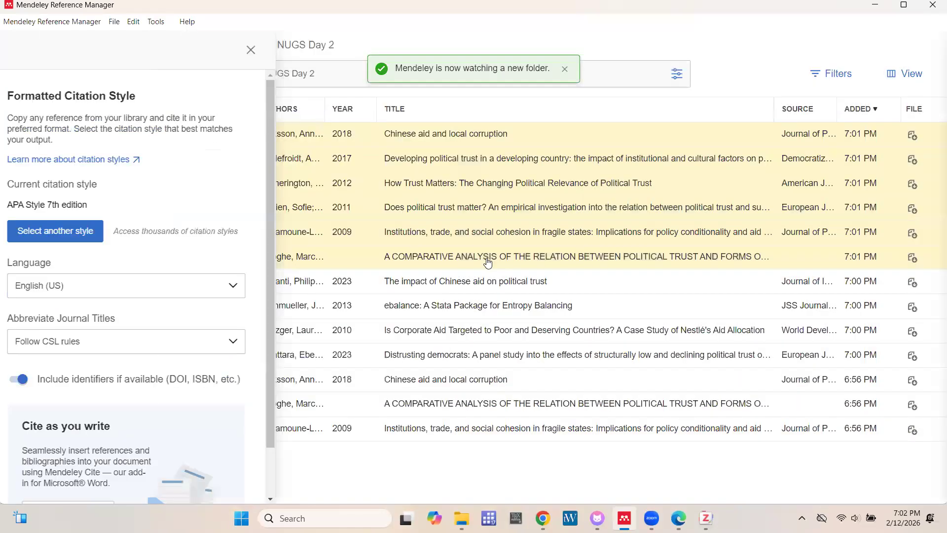
Move all references in the NUGS Day 2 collection to the trash, and dismiss the watched-folder notification
click(203, 110)
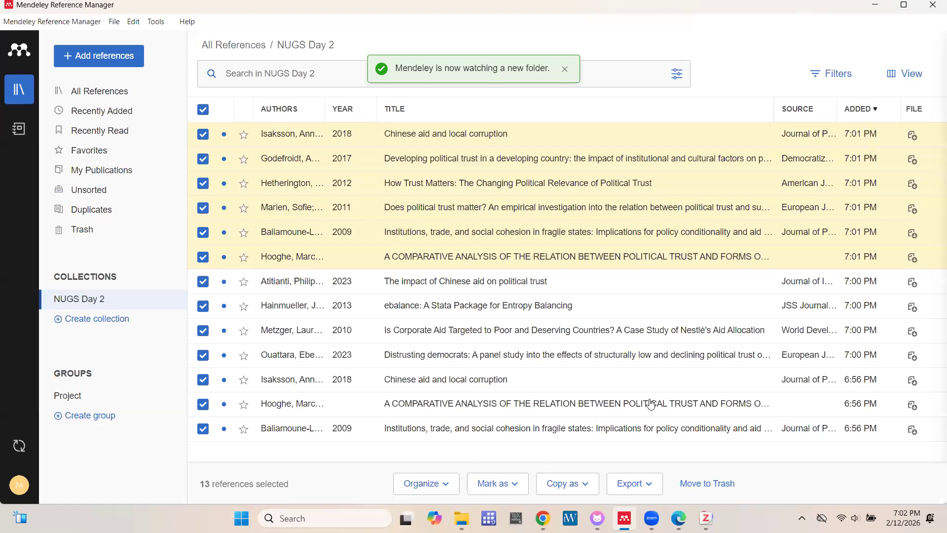
click(704, 489)
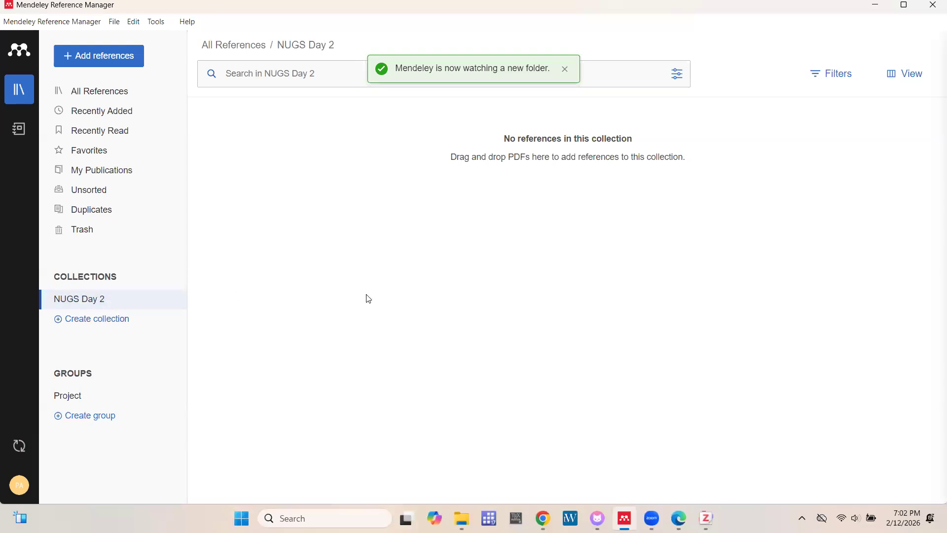
click(566, 70)
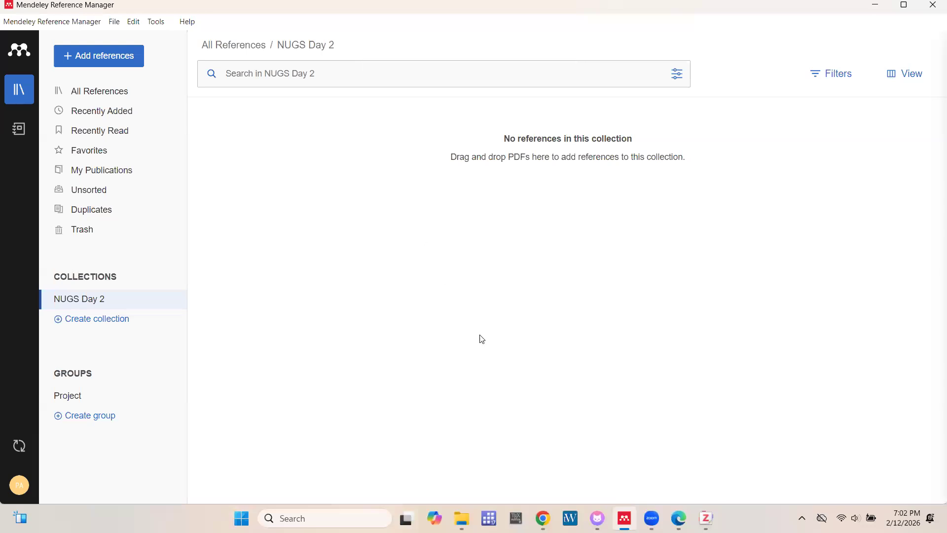
Search for articles online through Mendeley using an author's surname, and look through the results
click(158, 24)
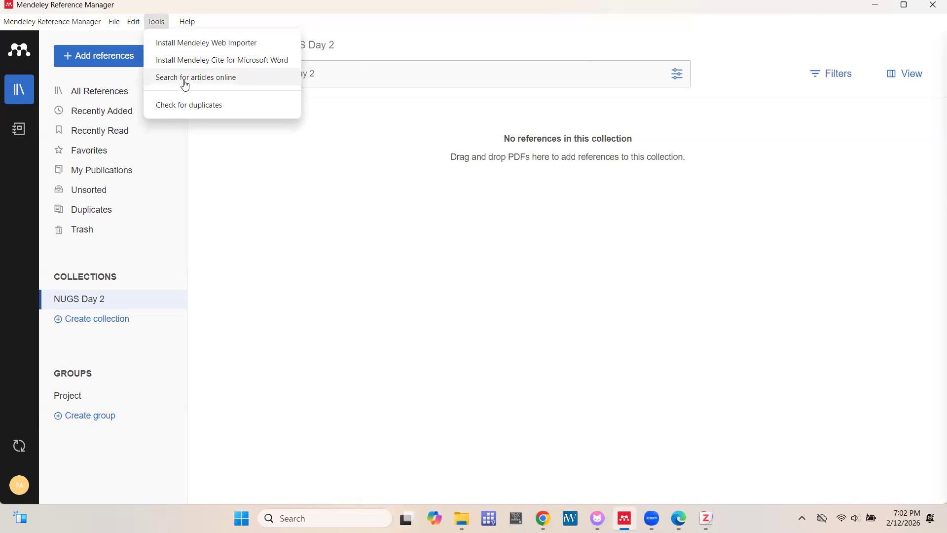
click(208, 79)
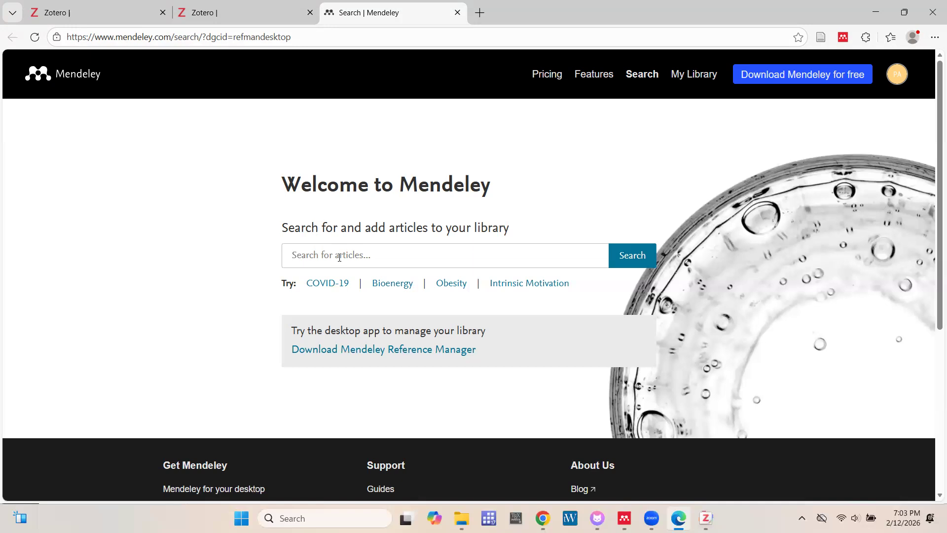
text(Atitianti)
click(616, 255)
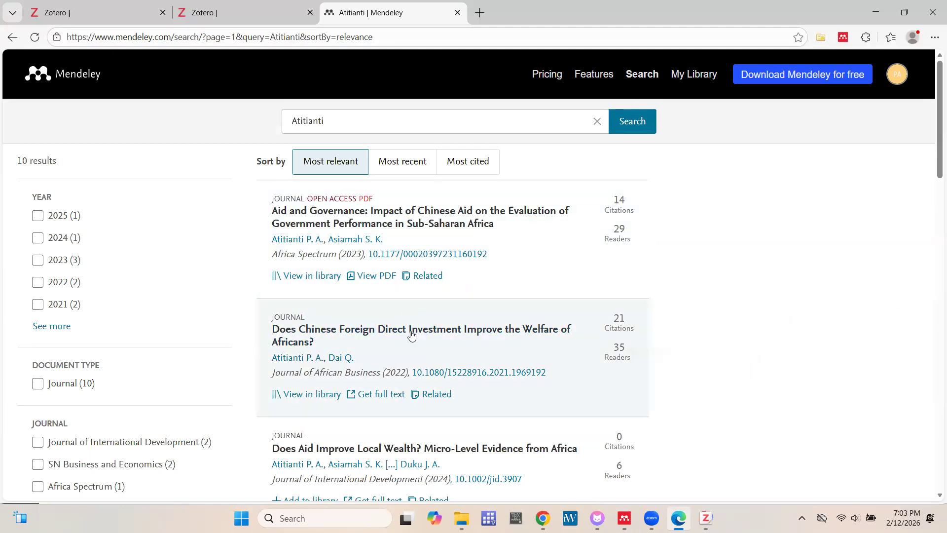
scroll(415, 354, down, 1)
scroll(414, 354, up, 1)
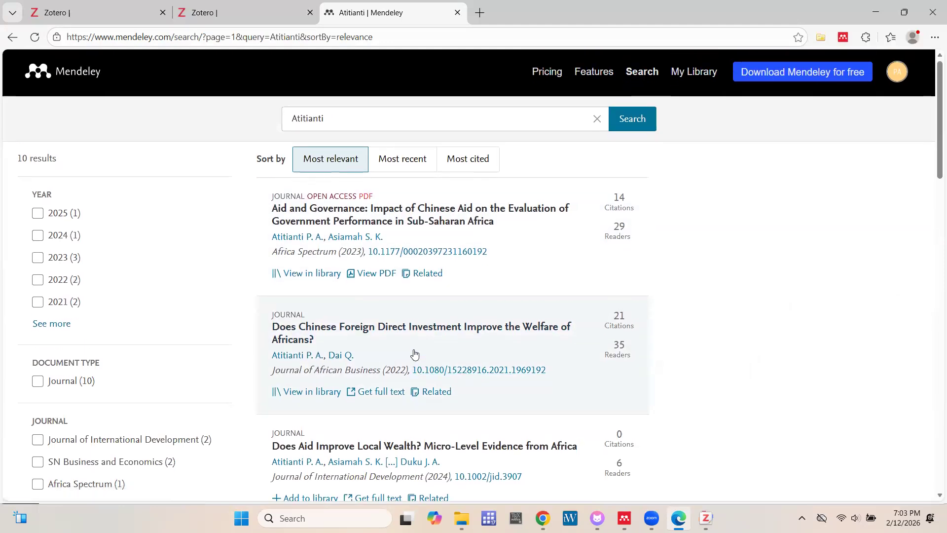
scroll(414, 353, down, 2)
scroll(415, 353, down, 3)
scroll(414, 353, up, 4)
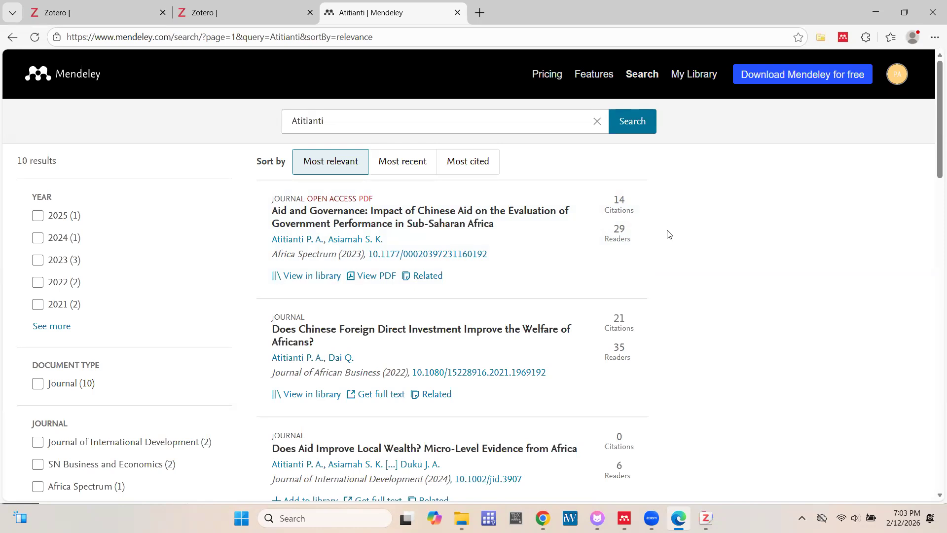
View the "Aid and Governance" article in the Mendeley web library, and compare the web collections with those in the desktop app
click(312, 276)
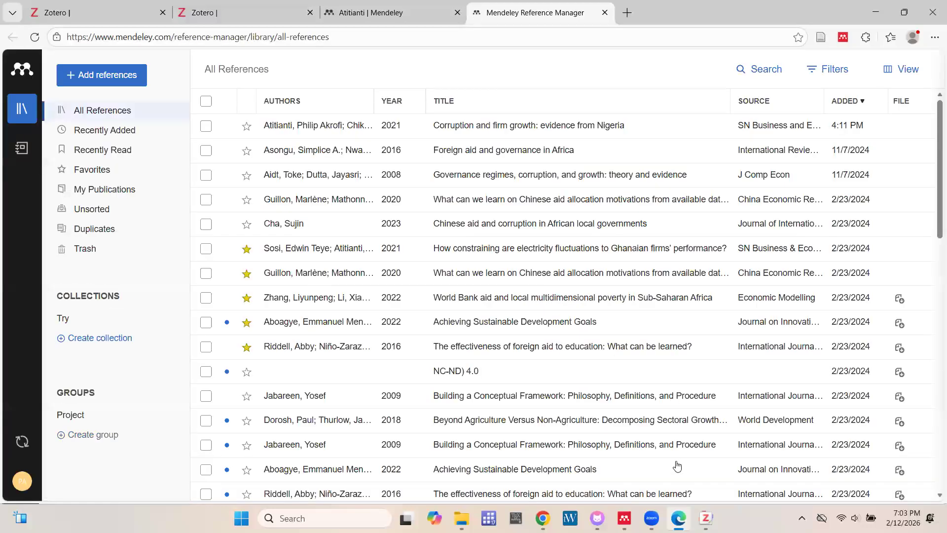
click(624, 518)
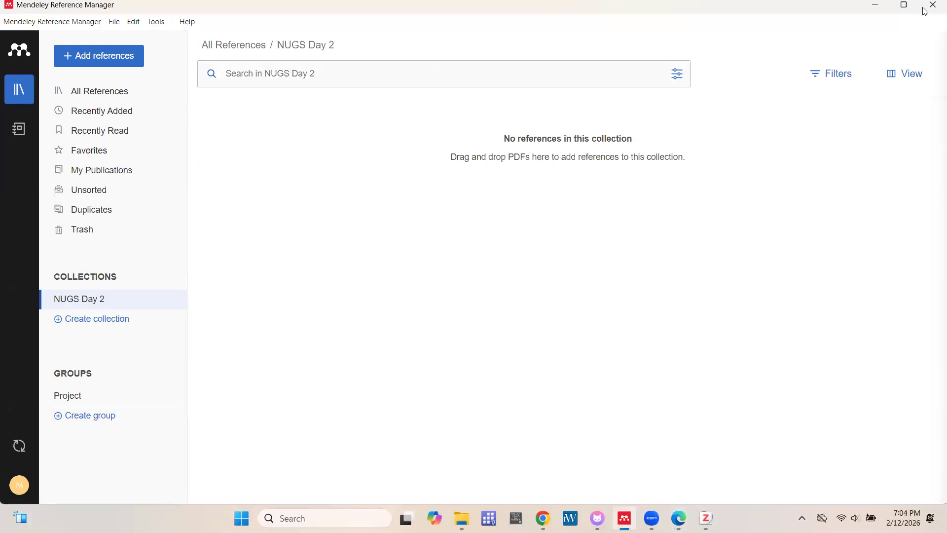
click(877, 7)
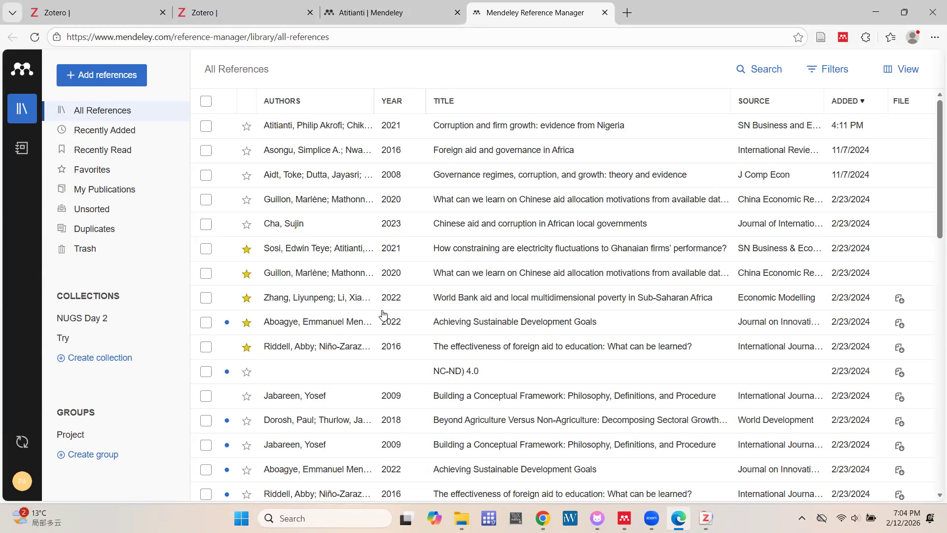
Sync the library in the Mendeley desktop app, and return to the web library in Edge
click(625, 518)
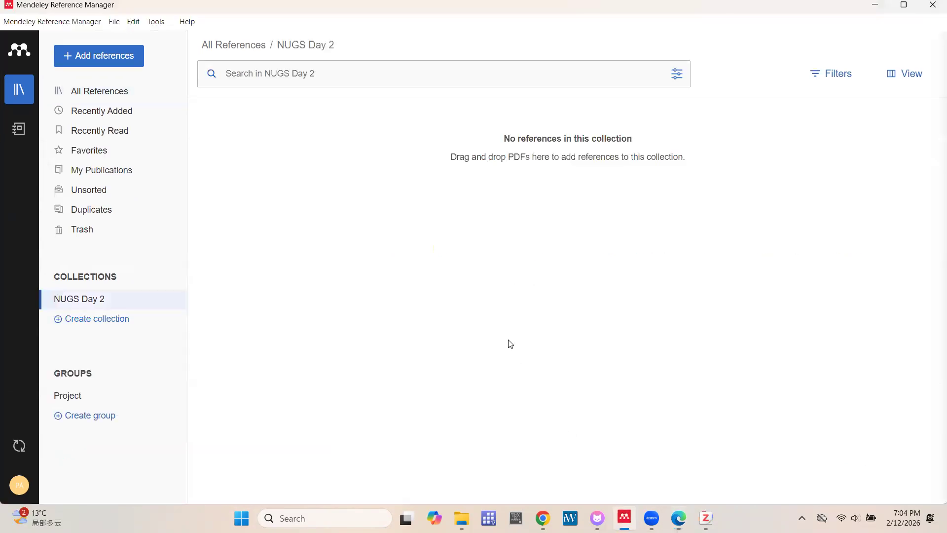
click(25, 448)
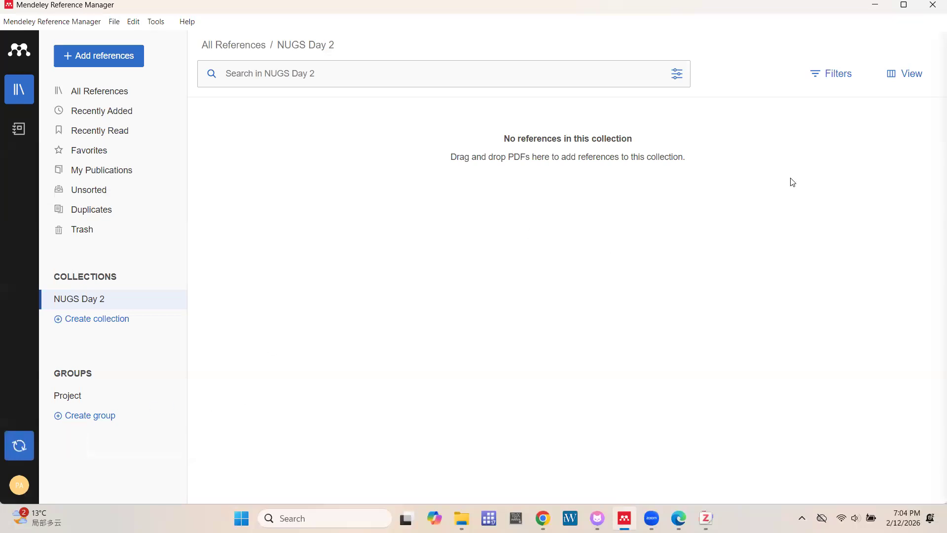
click(876, 6)
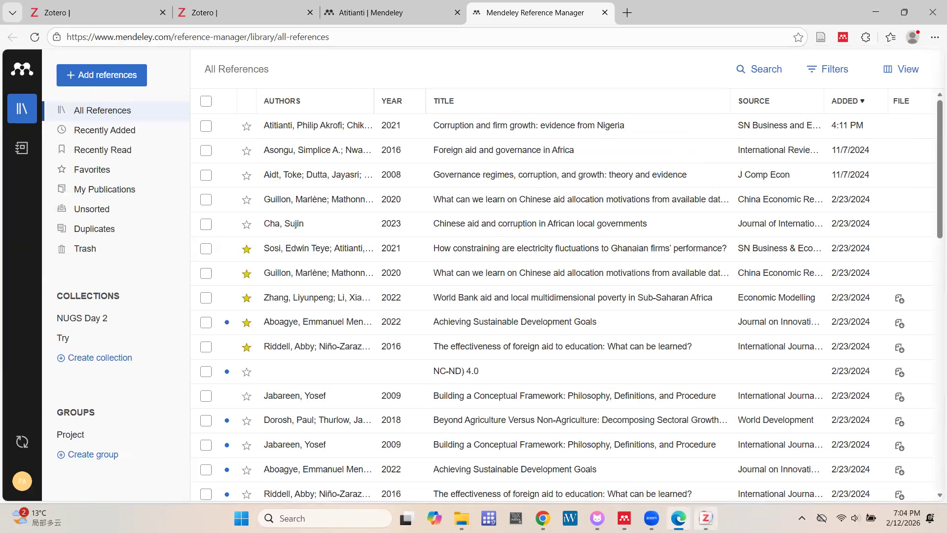
Close Zotero and minimise the Mendeley desktop app, going back to the web library
click(706, 518)
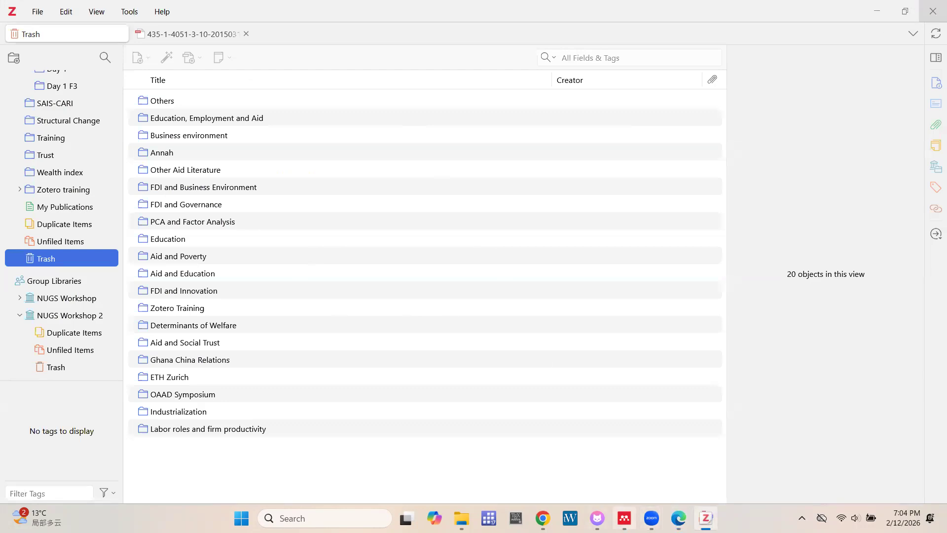
click(625, 518)
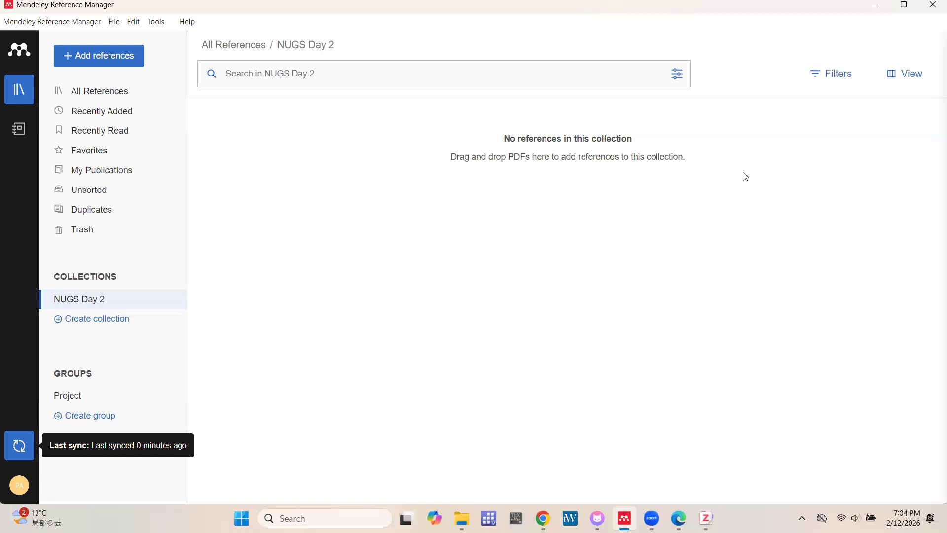
click(875, 6)
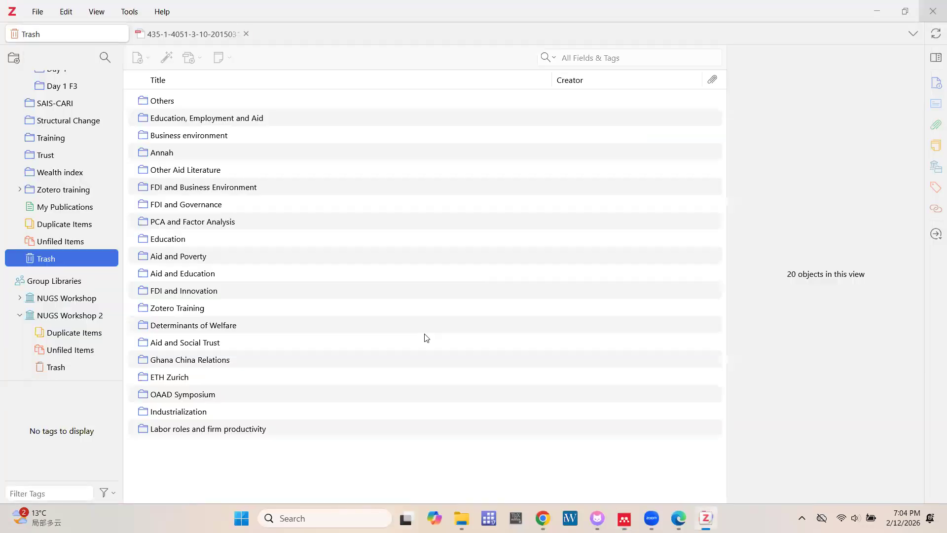
click(932, 6)
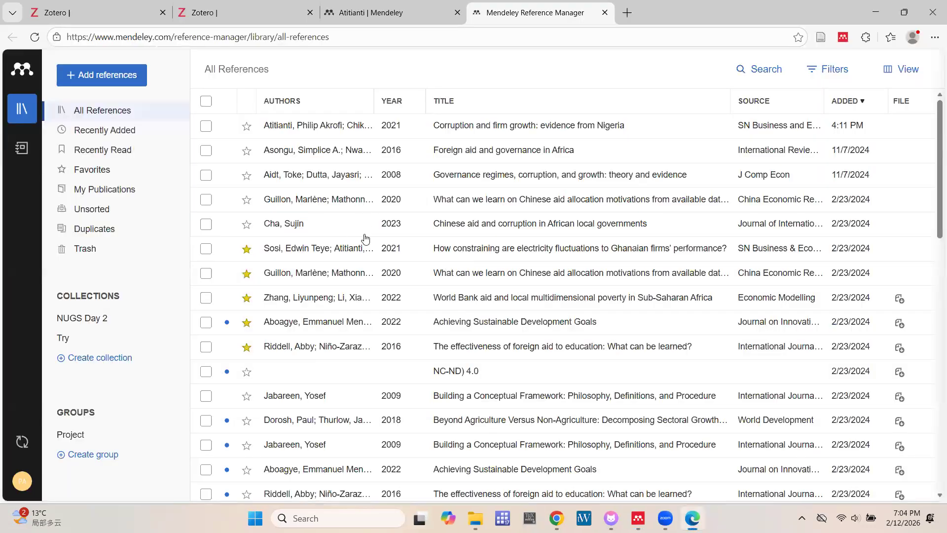
Look through the All References list in the Mendeley web library
scroll(465, 276, down, 2)
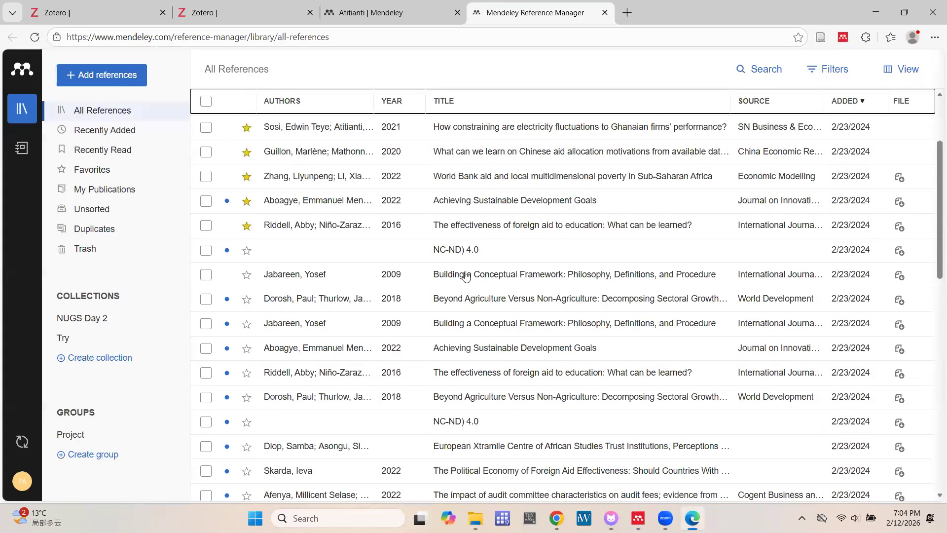
scroll(466, 276, down, 6)
scroll(466, 276, up, 7)
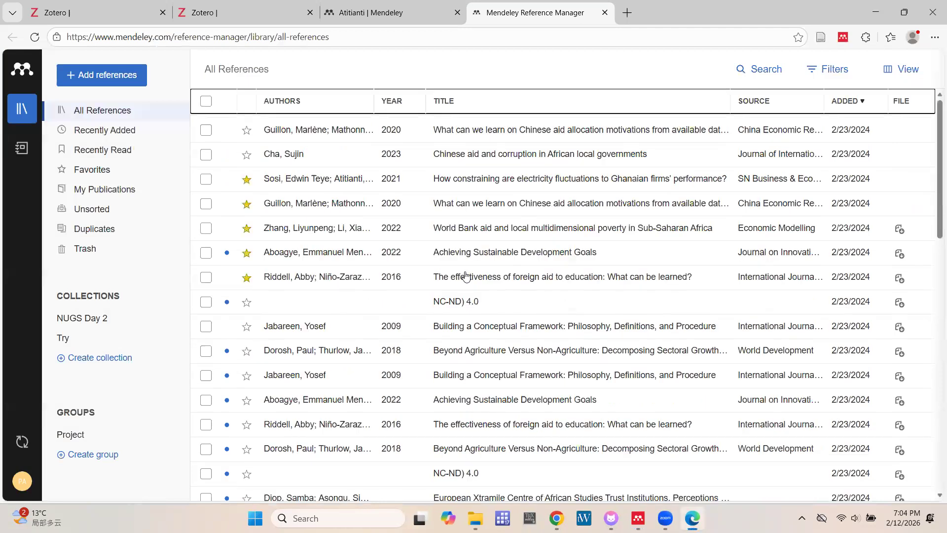
scroll(466, 276, up, 1)
scroll(466, 276, down, 2)
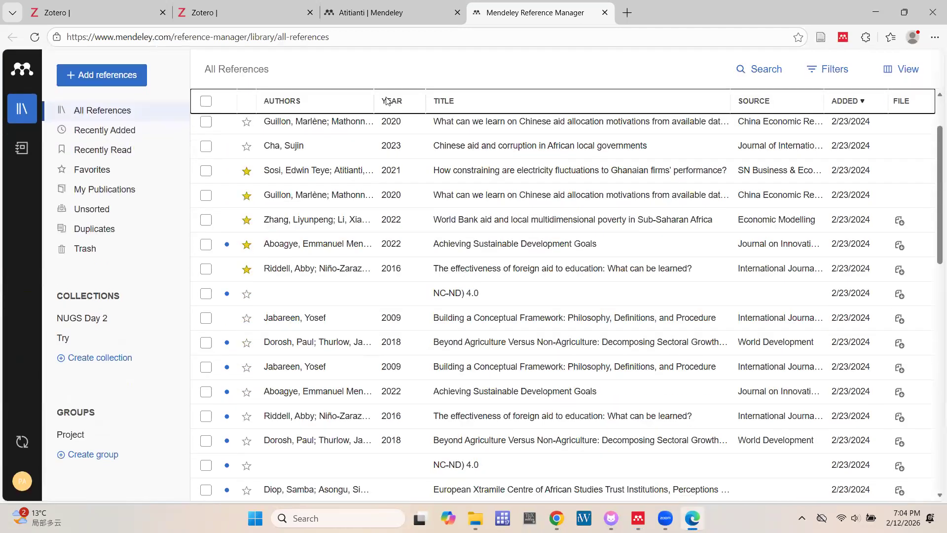
scroll(465, 277, up, 2)
View the installed extensions from the article search page in Edge and from a new tab in Chrome, and return to Edge
key(ctrl+shift+Tab)
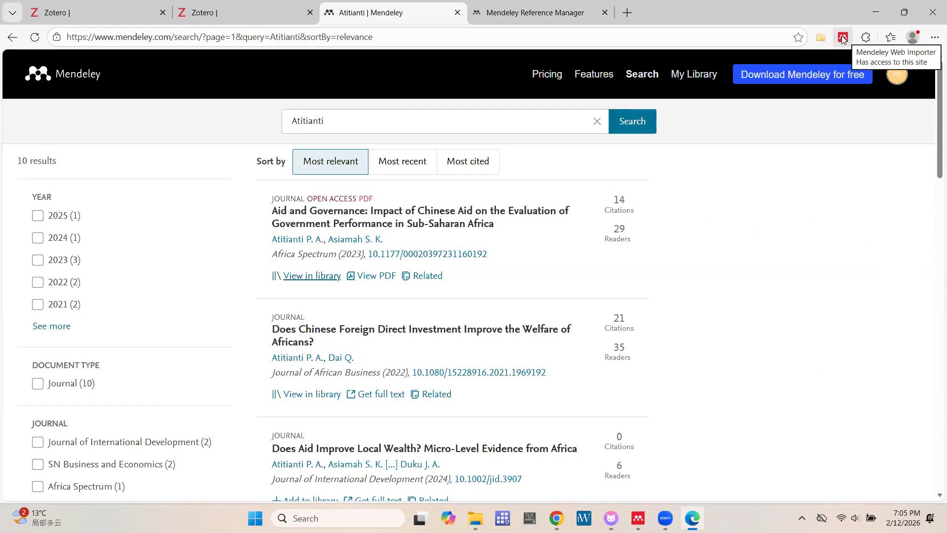
click(866, 37)
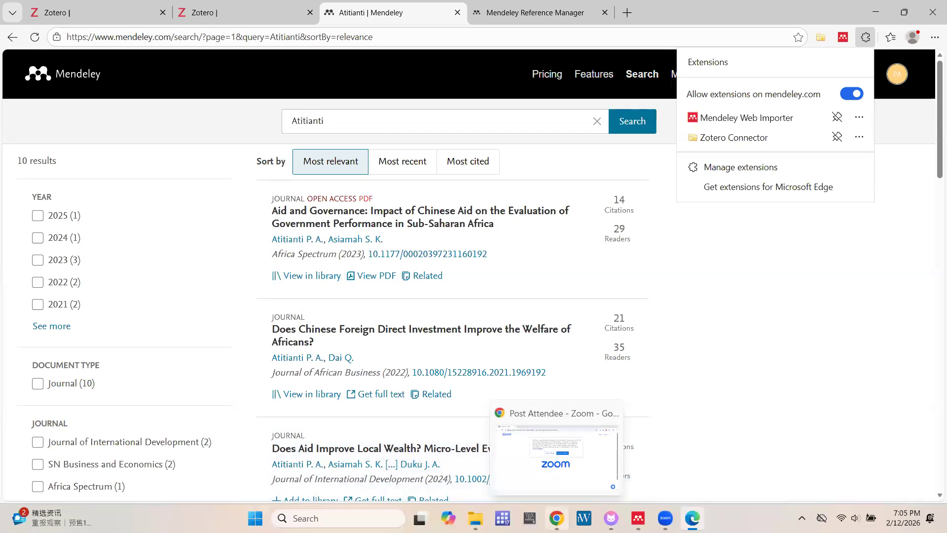
click(558, 517)
click(179, 14)
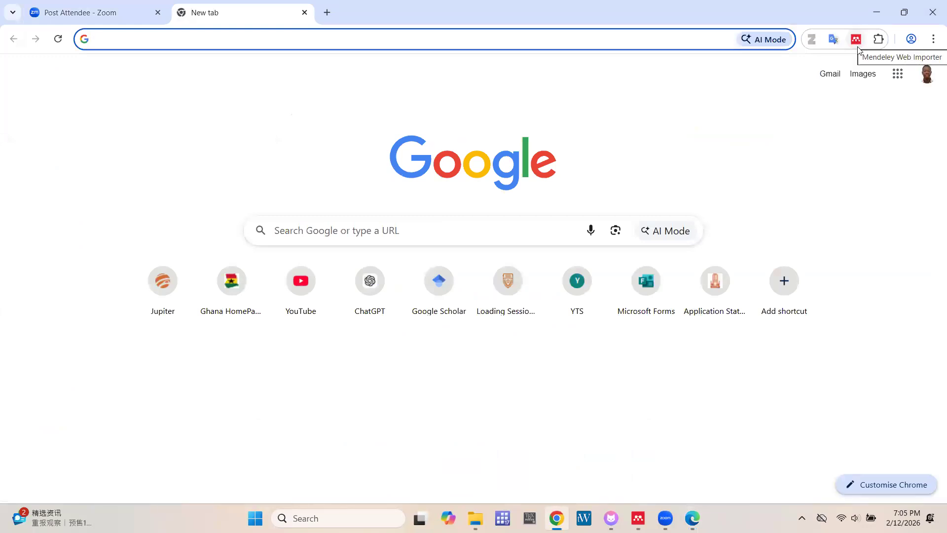
click(881, 40)
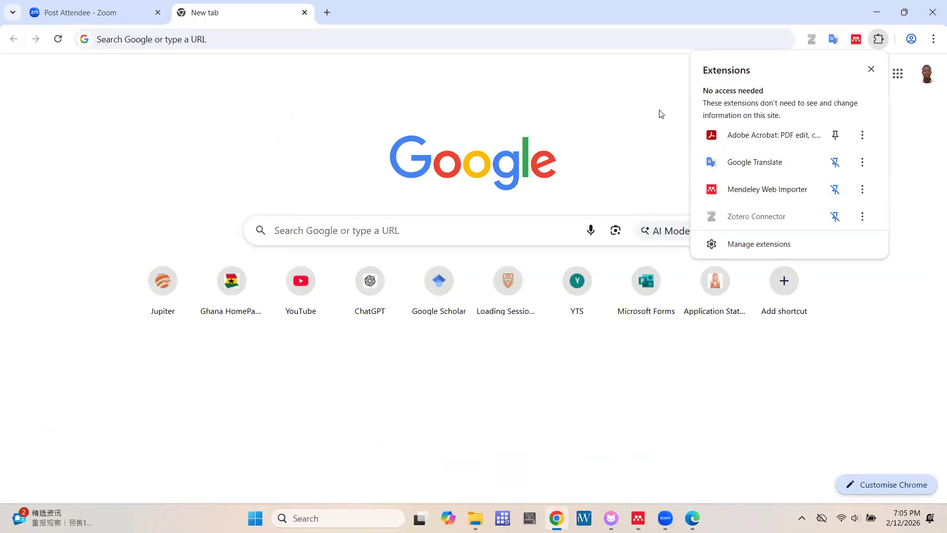
click(877, 12)
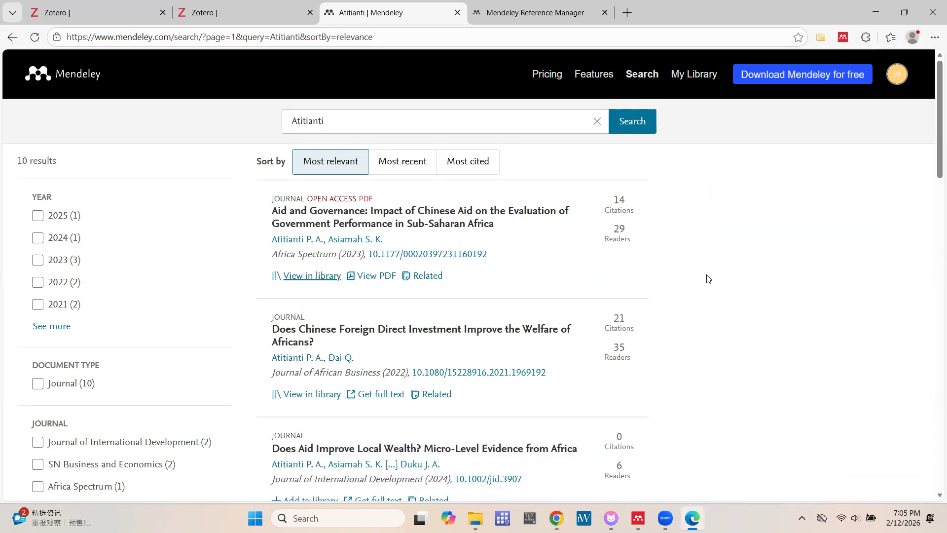
Open Mendeley Web Importer on the article search results, and look through the references detected on the page
click(844, 38)
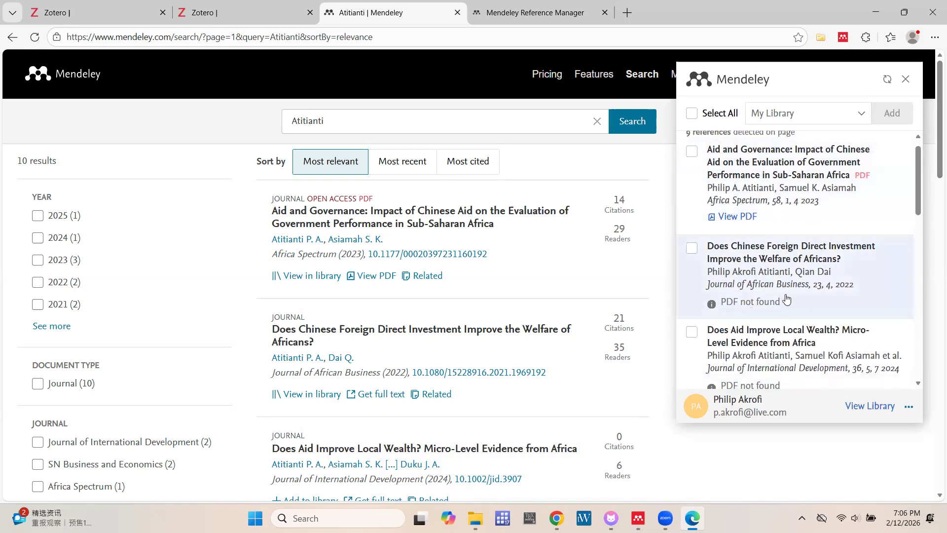
scroll(779, 303, down, 1)
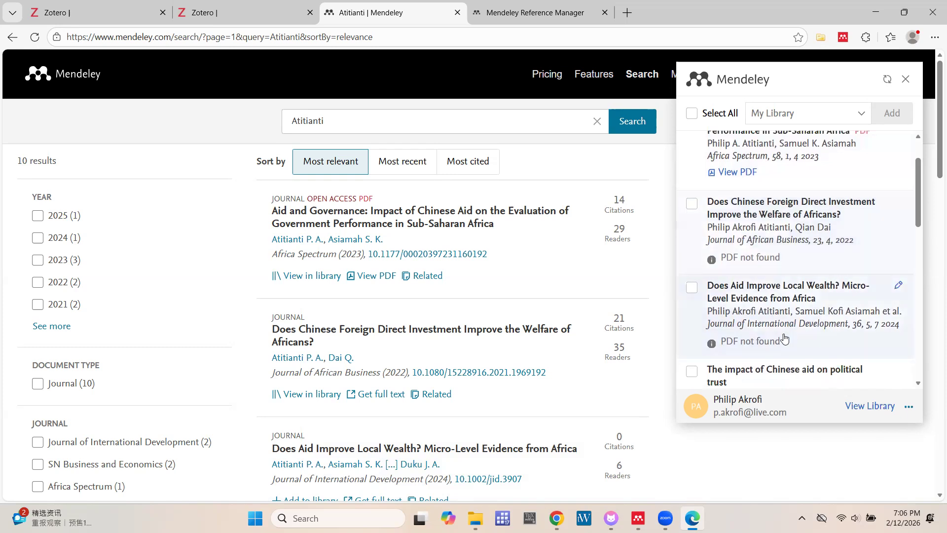
scroll(785, 341, up, 1)
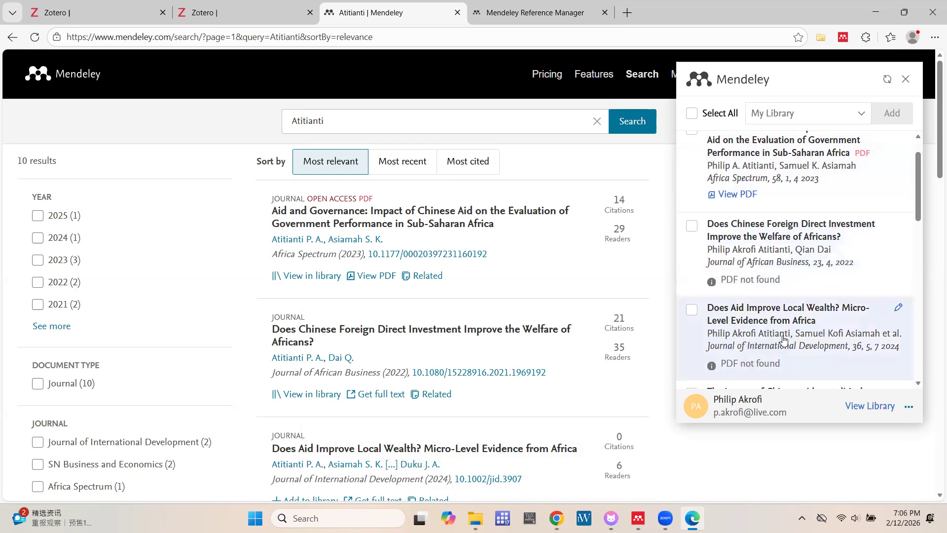
Look through the references detected by Mendeley Web Importer, select all of them and clear the selection again
scroll(780, 219, up, 1)
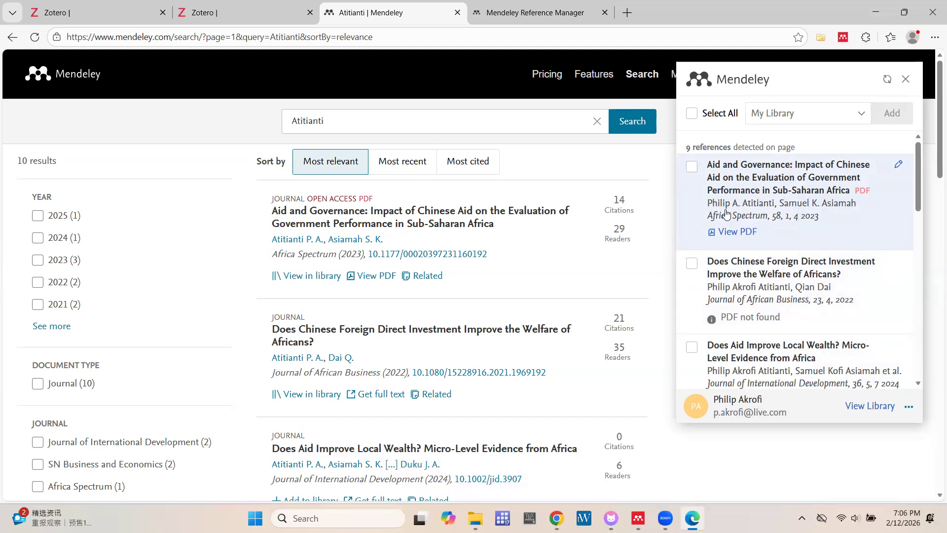
scroll(712, 230, down, 8)
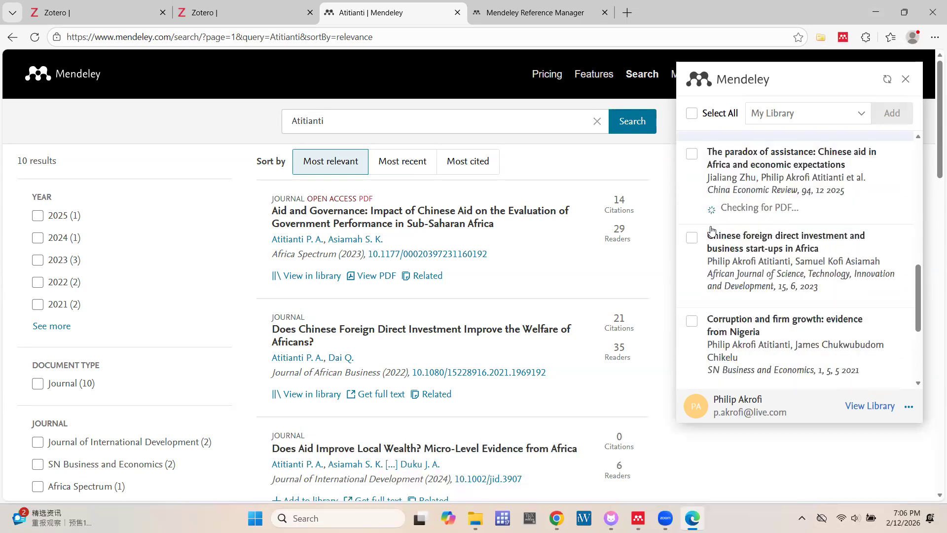
scroll(712, 231, down, 3)
scroll(712, 231, up, 8)
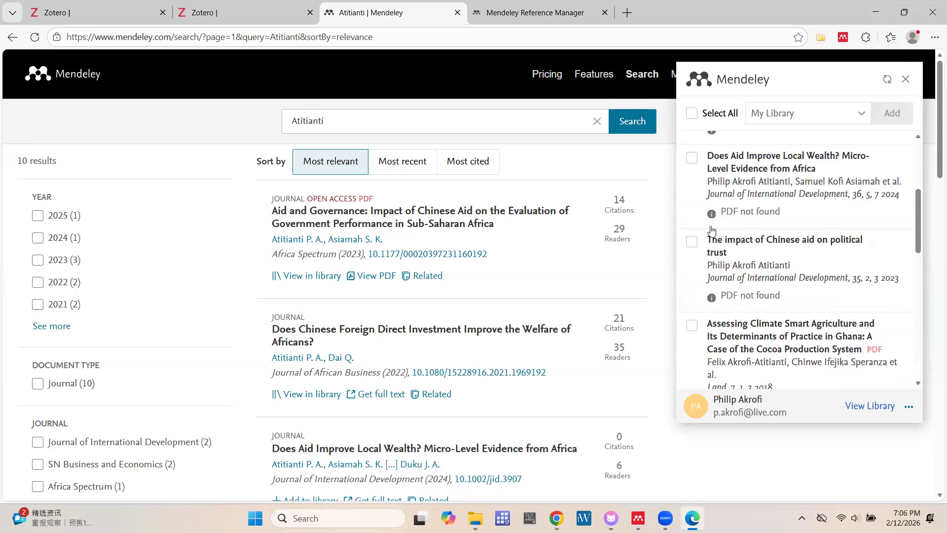
click(692, 114)
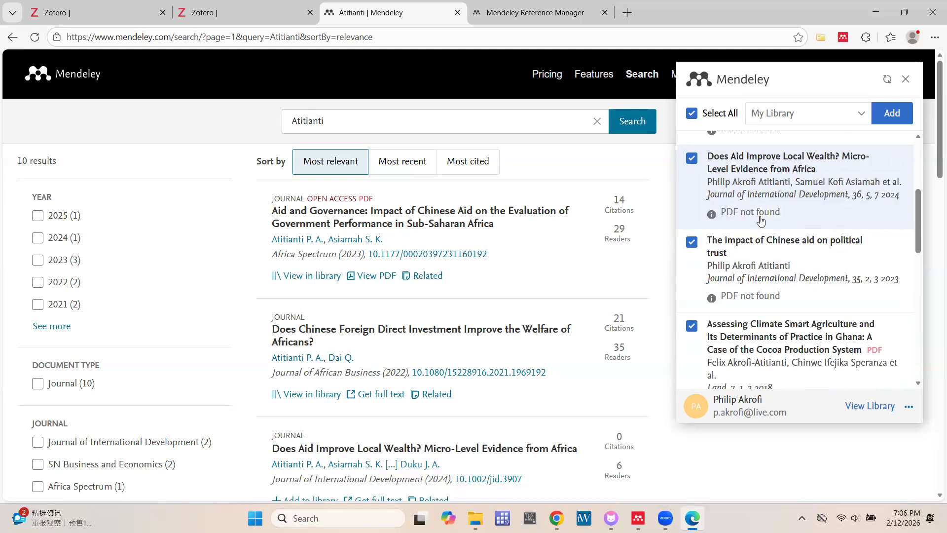
scroll(740, 212, up, 4)
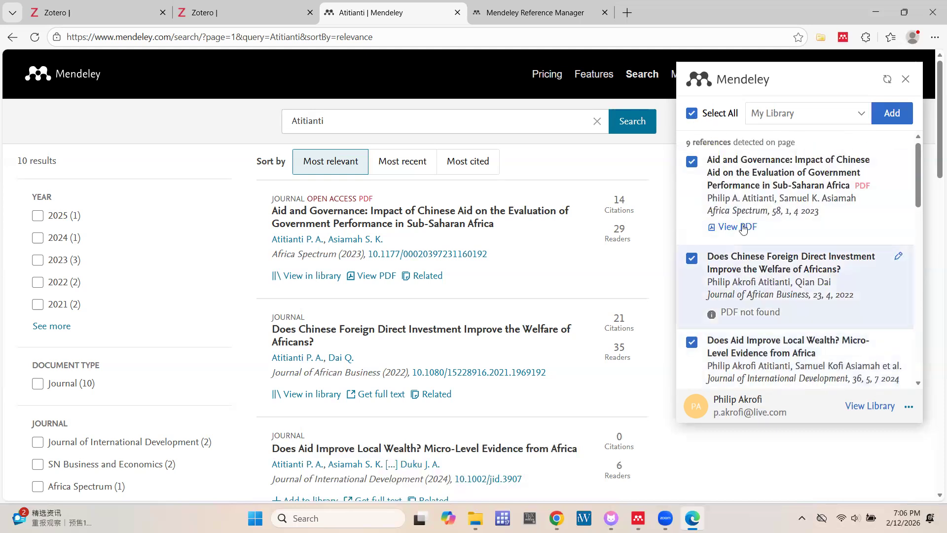
click(692, 115)
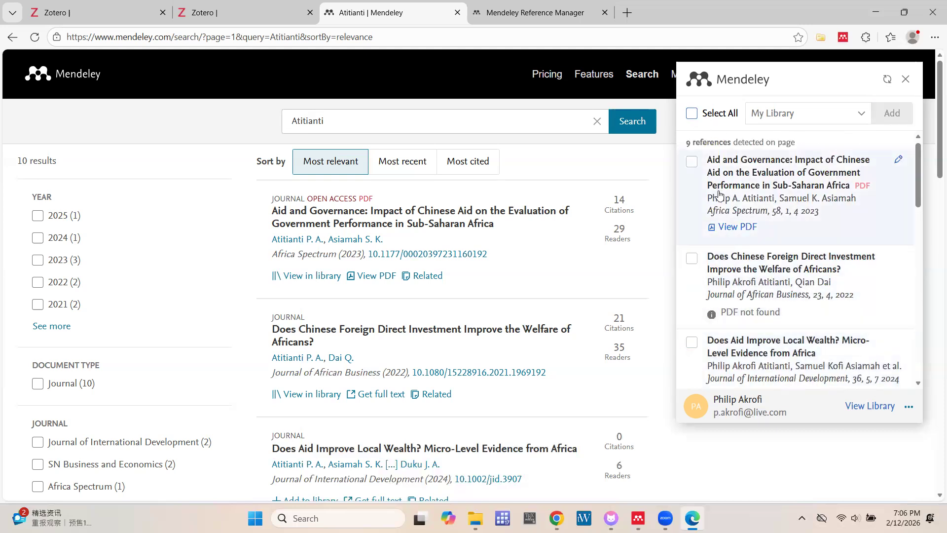
Add the "Aid and Governance: Impact of Chinese Aid" reference to the NUGS Day 2 collection and dismiss the upload message
scroll(784, 241, down, 3)
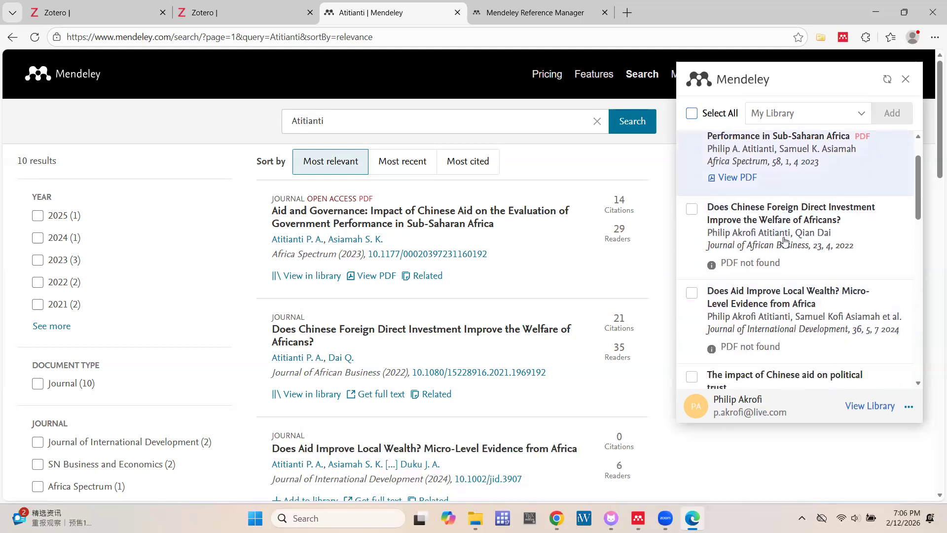
scroll(785, 241, down, 3)
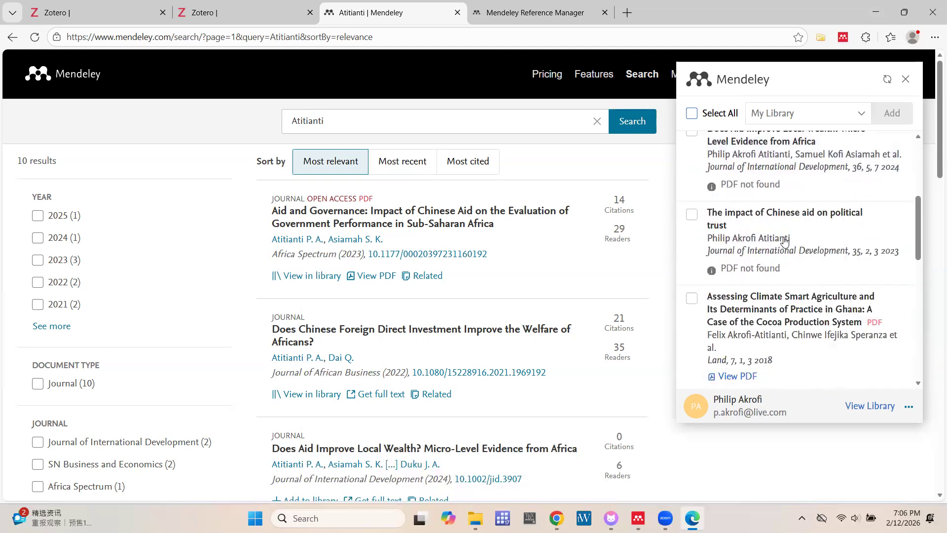
scroll(785, 241, up, 6)
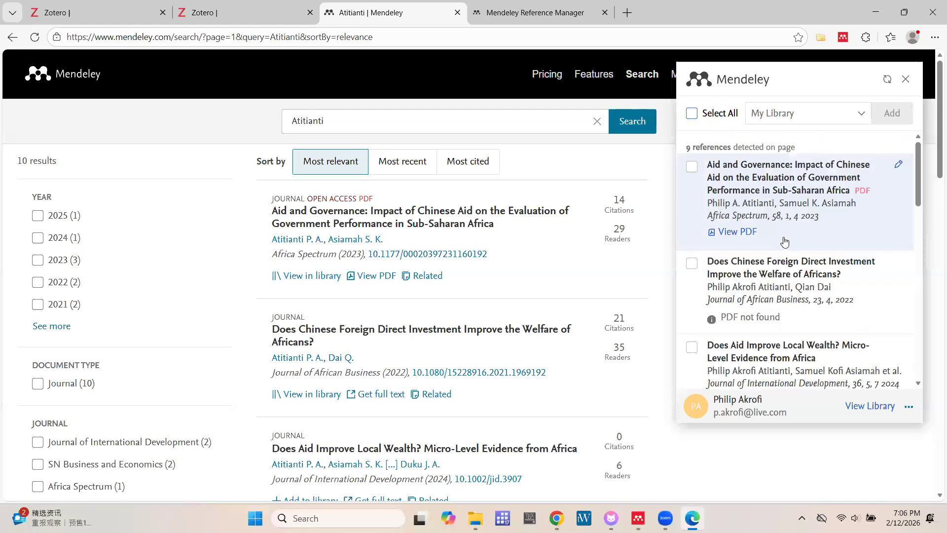
click(692, 168)
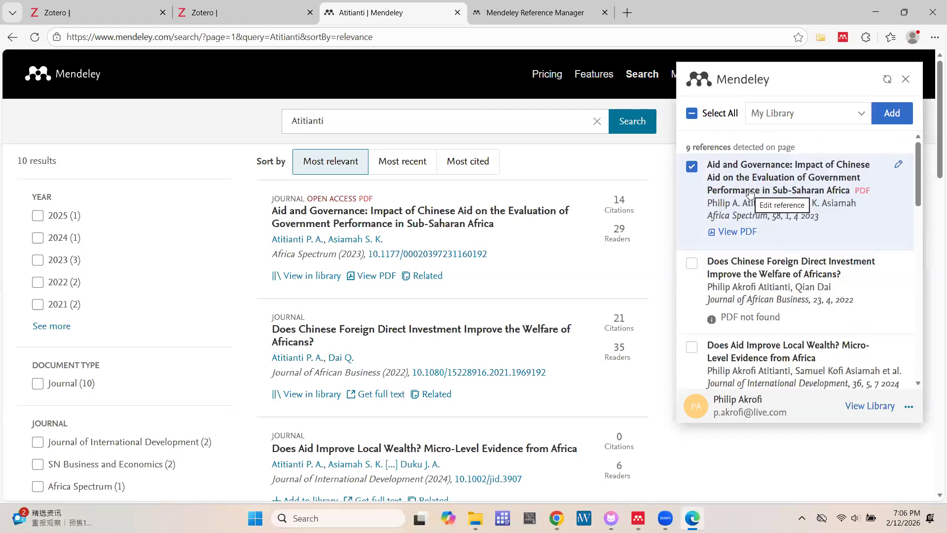
click(794, 115)
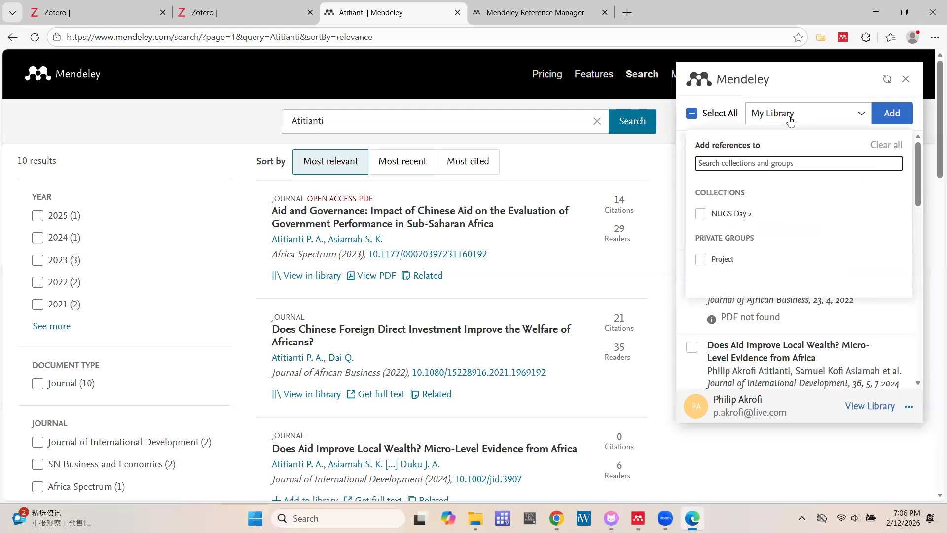
click(730, 219)
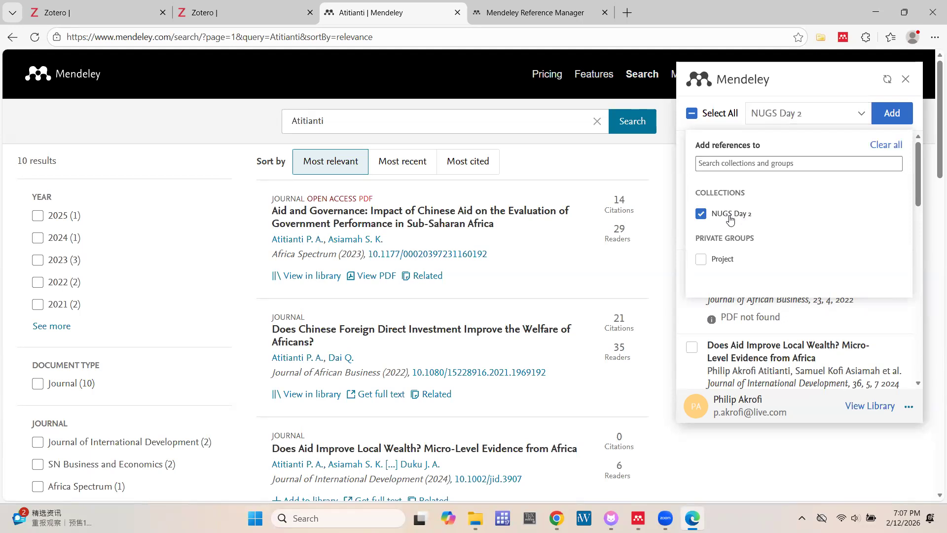
click(888, 114)
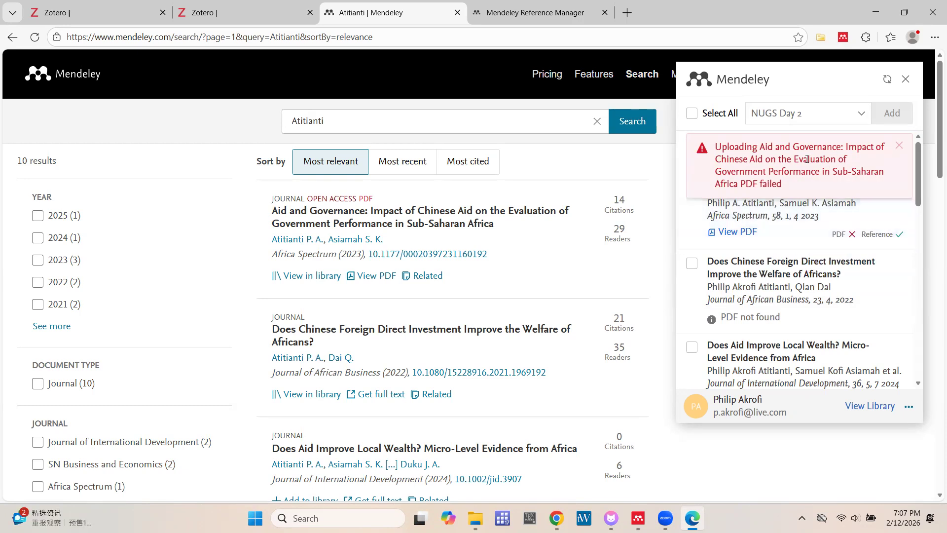
click(899, 148)
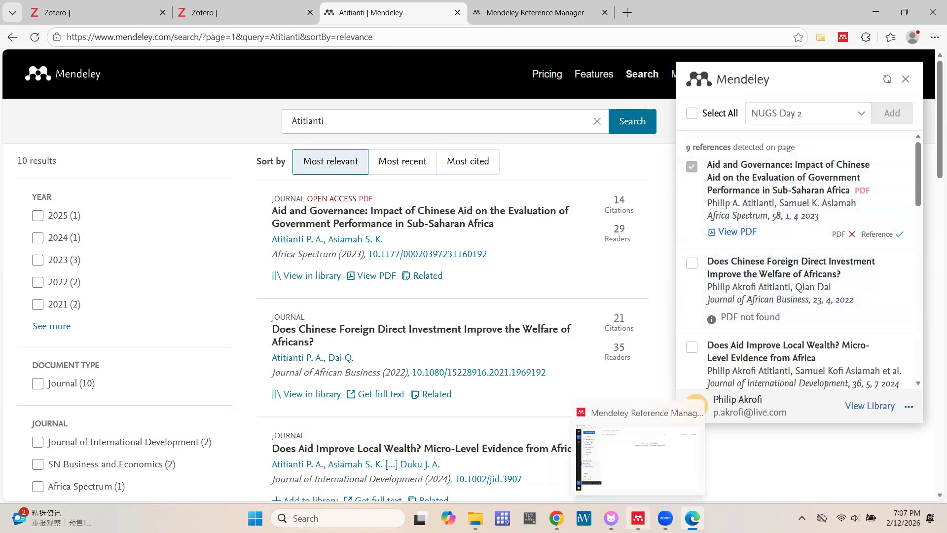
Switch to the Mendeley Reference Manager desktop app and sync the library with the NUGS Day 2 collection shown
click(639, 518)
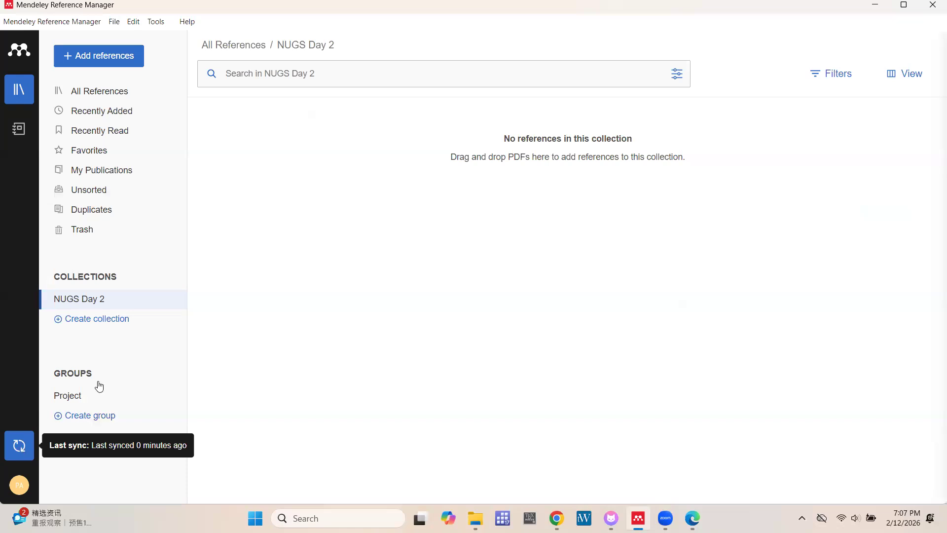
click(20, 446)
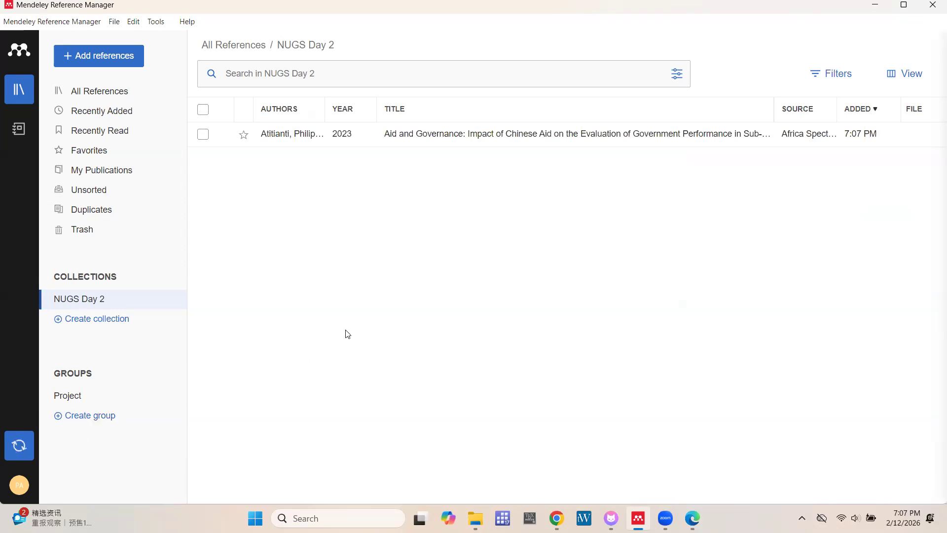
mouse_move(20, 453)
Return to the article search in Edge, open the "Aid and Governance" article's details and its PDF, and complete the site's human verification
click(692, 518)
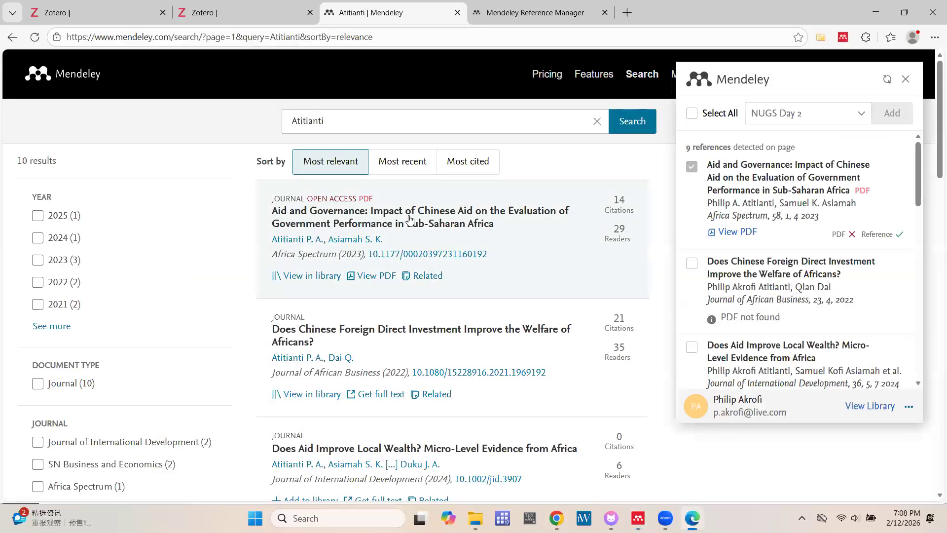
click(410, 219)
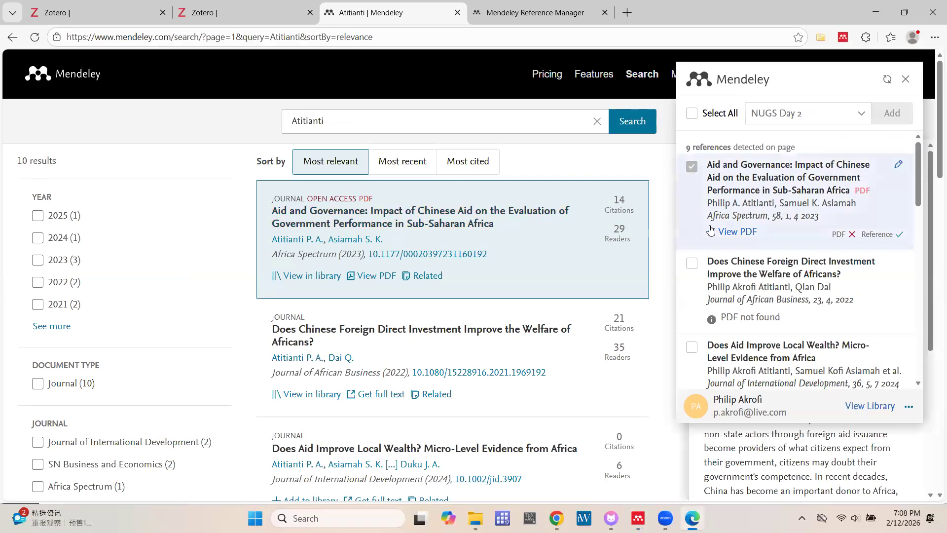
click(737, 232)
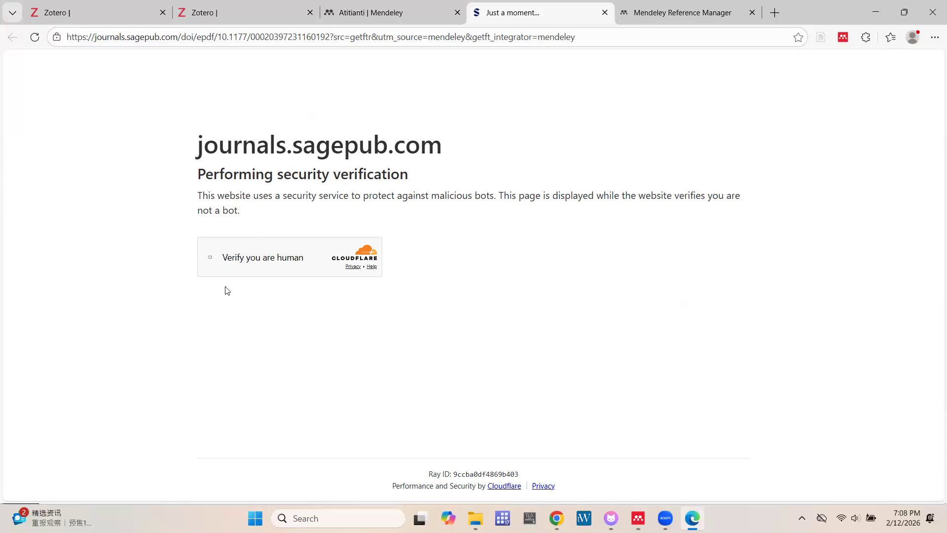
click(211, 258)
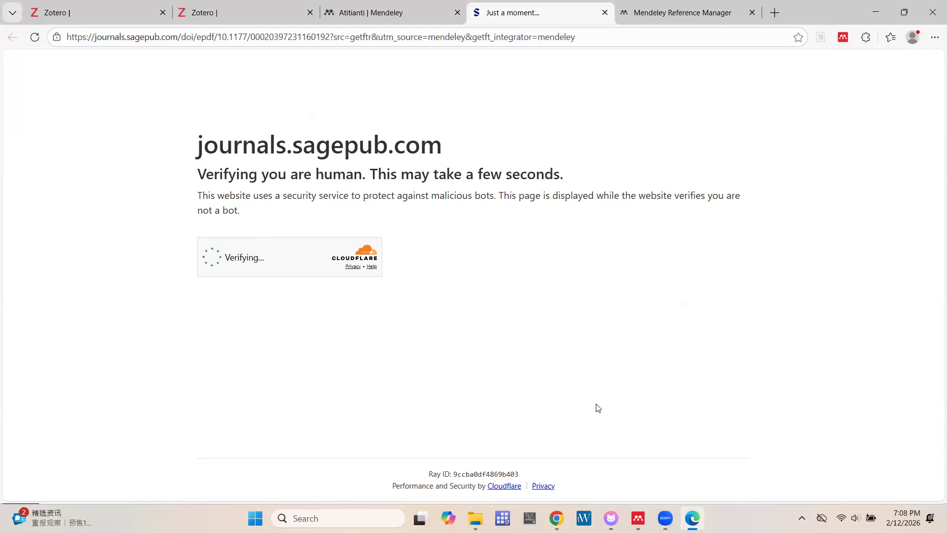
Search the Mendeley catalogue by the DOI 10.1080/15228916.2021.1969192, copied from the result "Does Chinese Foreign Direct Investment Improve the Welfare of Africans?"
click(638, 518)
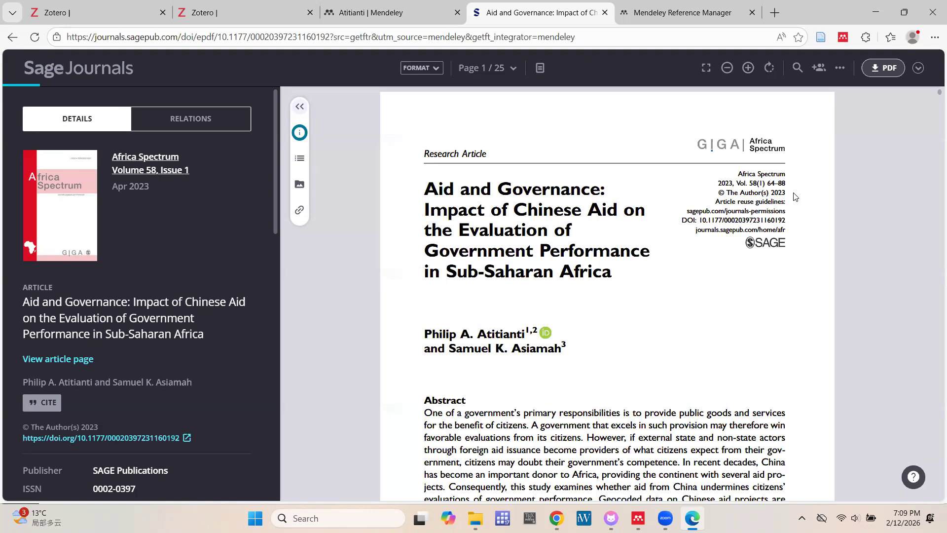
click(365, 6)
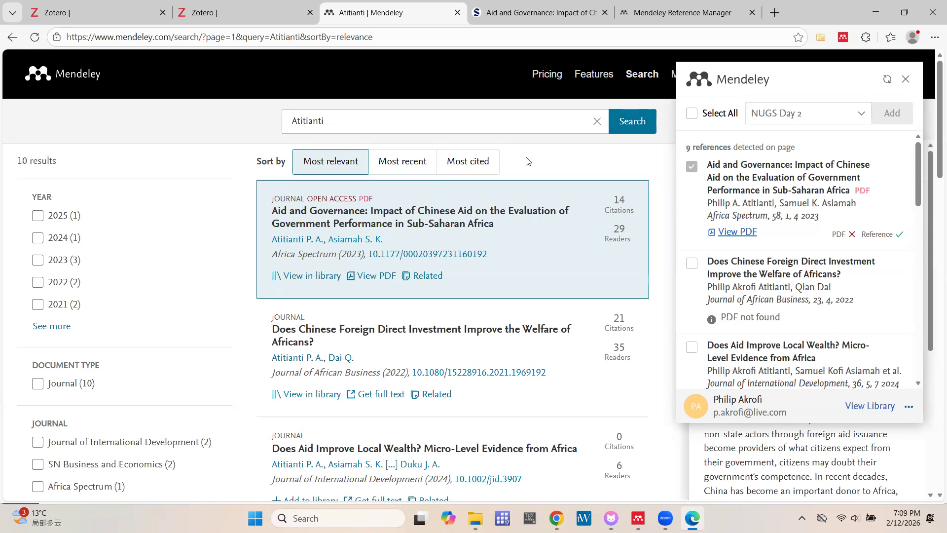
click(338, 118)
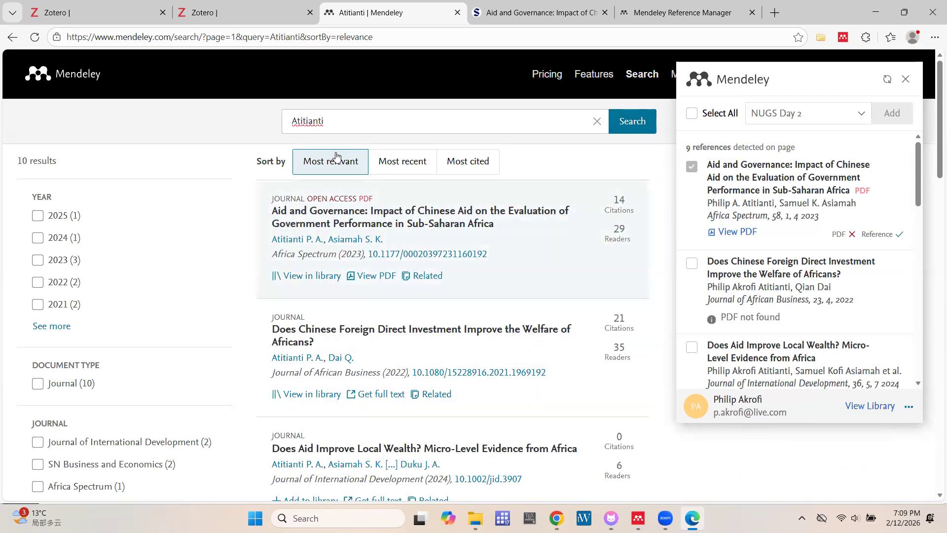
double_click(311, 122)
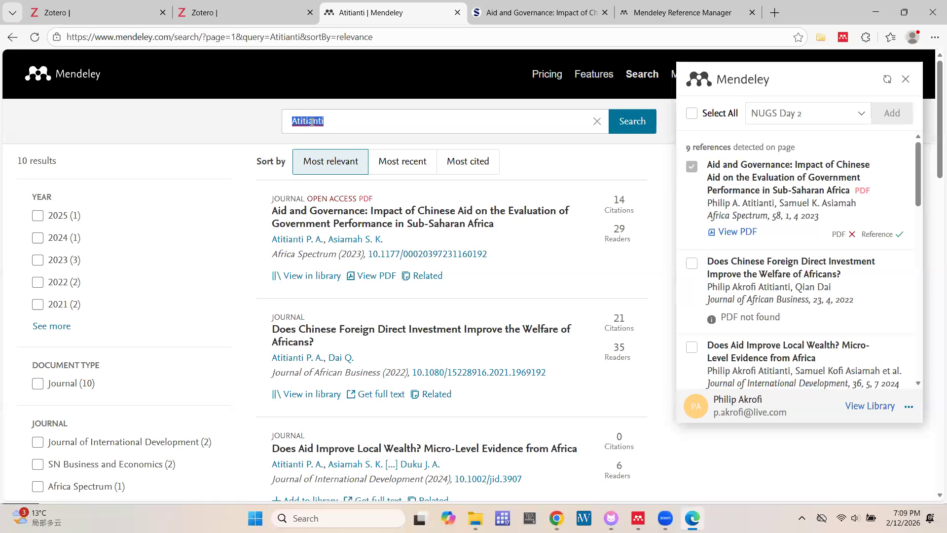
key(BackSpace)
drag(495, 258, 370, 262)
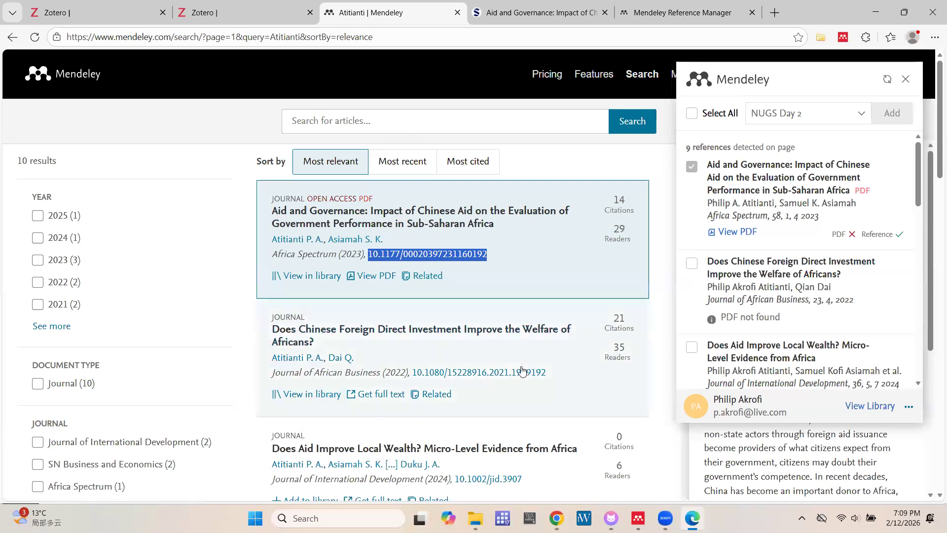
drag(546, 373, 413, 373)
key(ctrl+c)
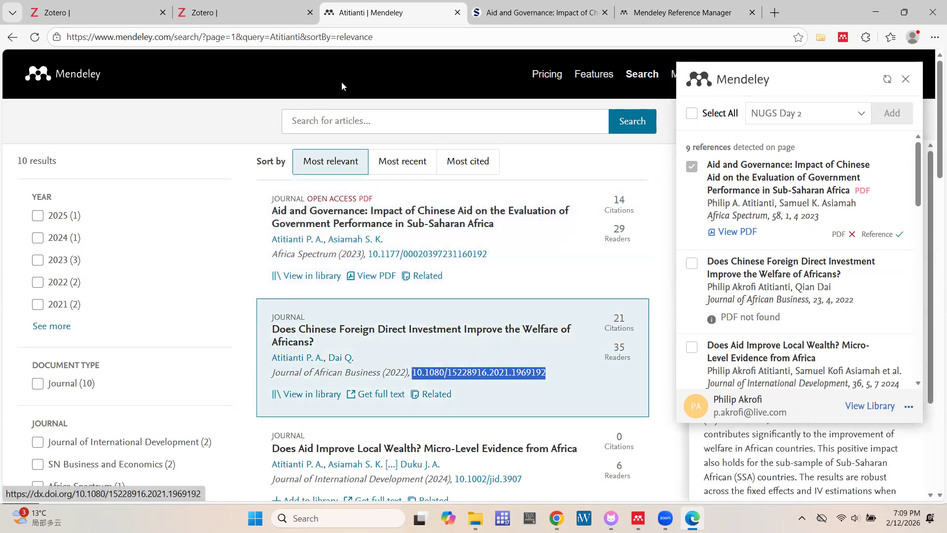
click(363, 126)
key(ctrl+v)
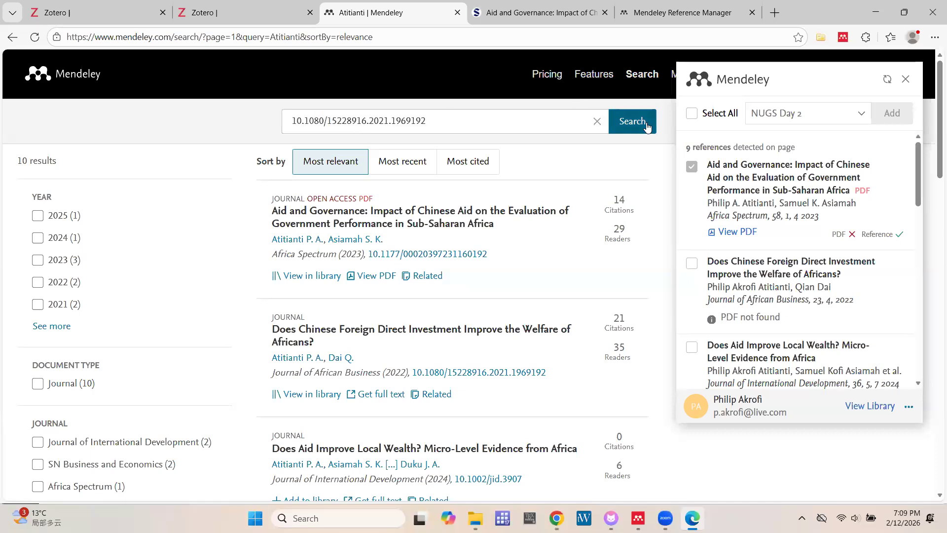
click(628, 122)
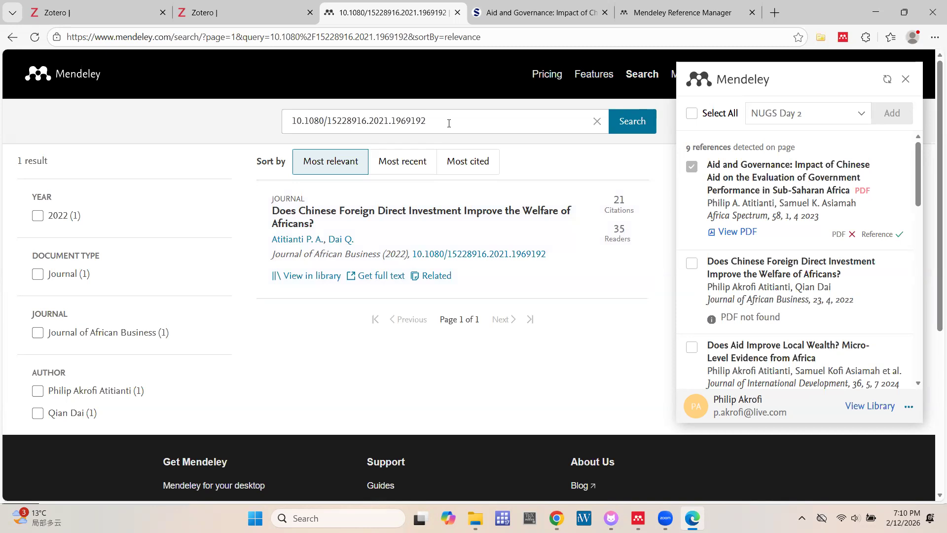
Replace the DOI query with "Chinese aid" and run the catalogue search
drag(449, 124, 278, 125)
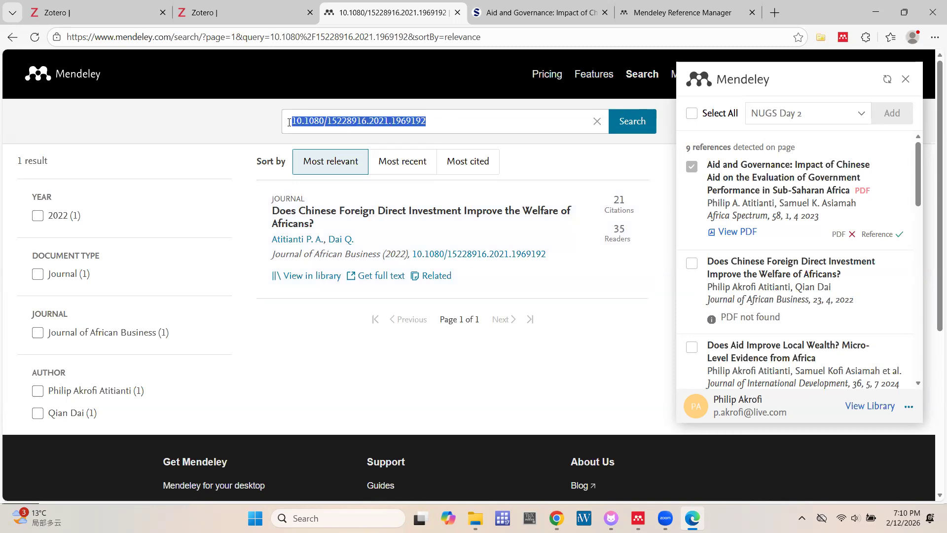
text(Chinese aid)
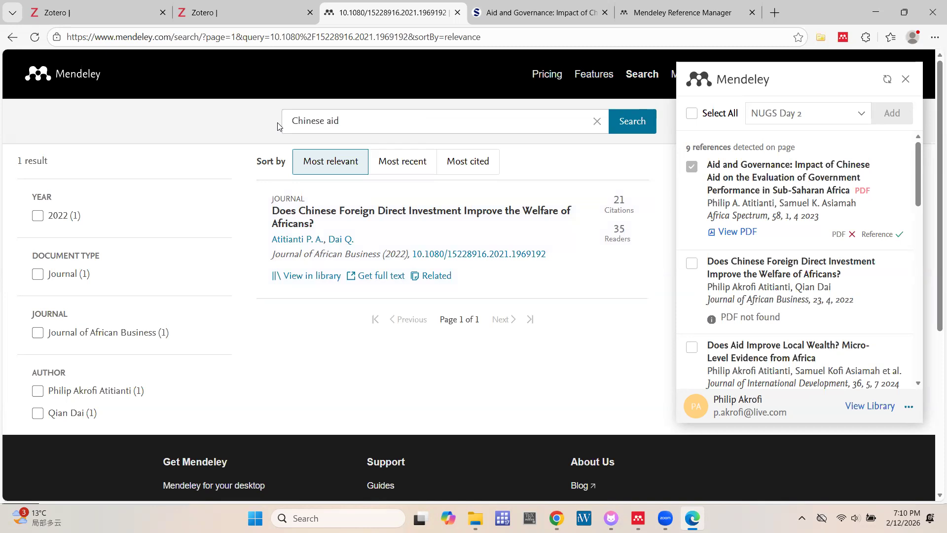
click(637, 123)
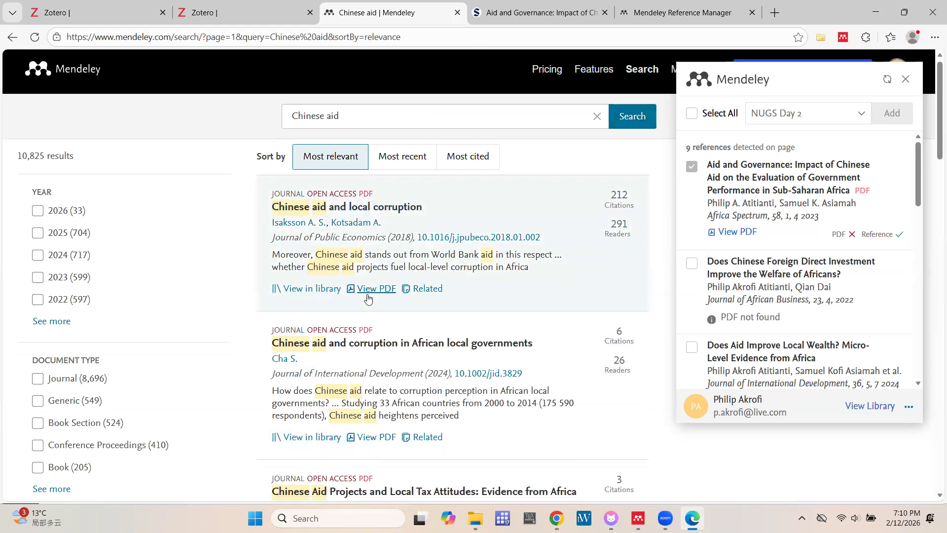
Look through the first page of "Chinese aid" results, checking titles, journals, DOIs and full-text availability
scroll(365, 301, down, 2)
scroll(369, 299, down, 4)
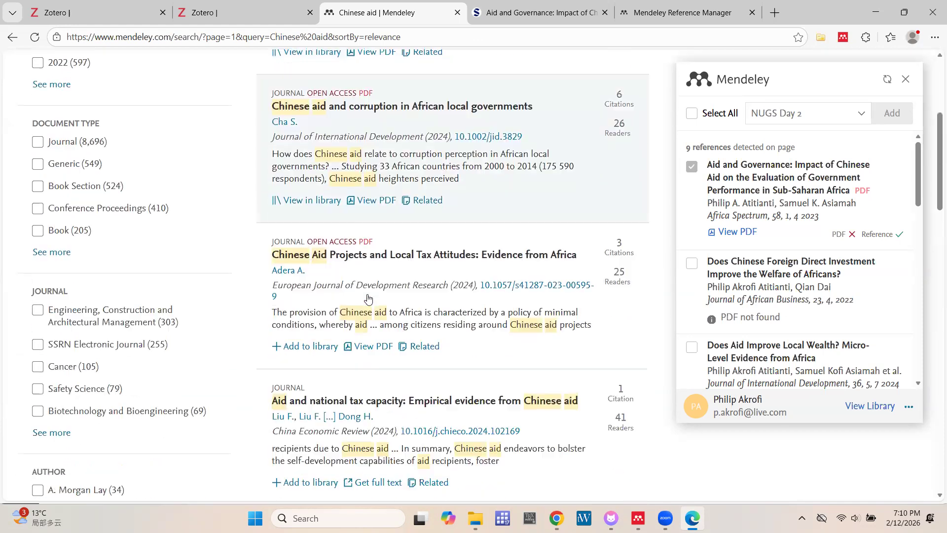
scroll(368, 299, down, 2)
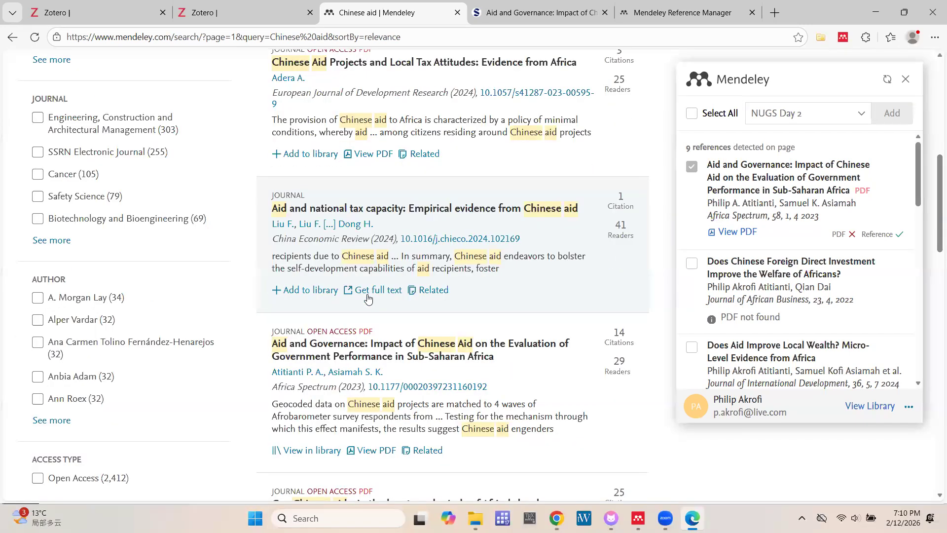
scroll(368, 298, down, 1)
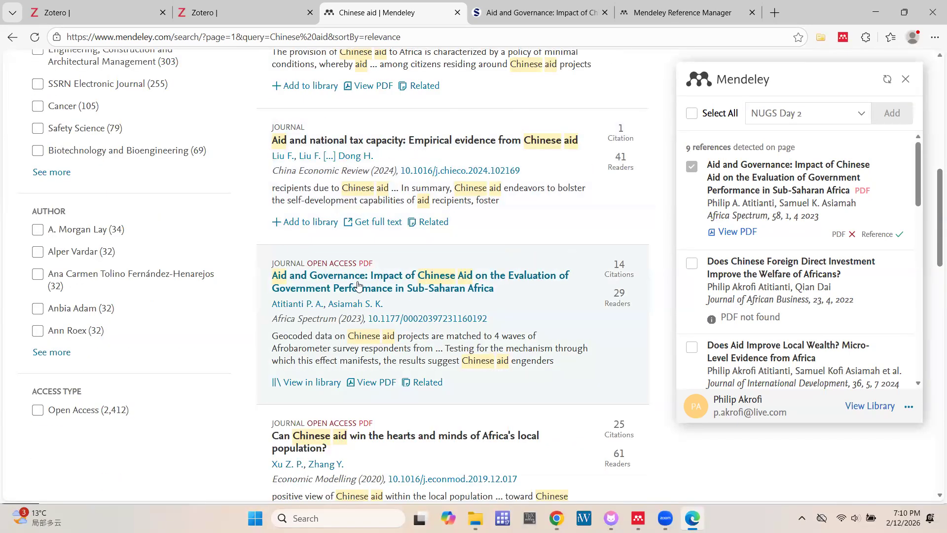
scroll(382, 320, down, 3)
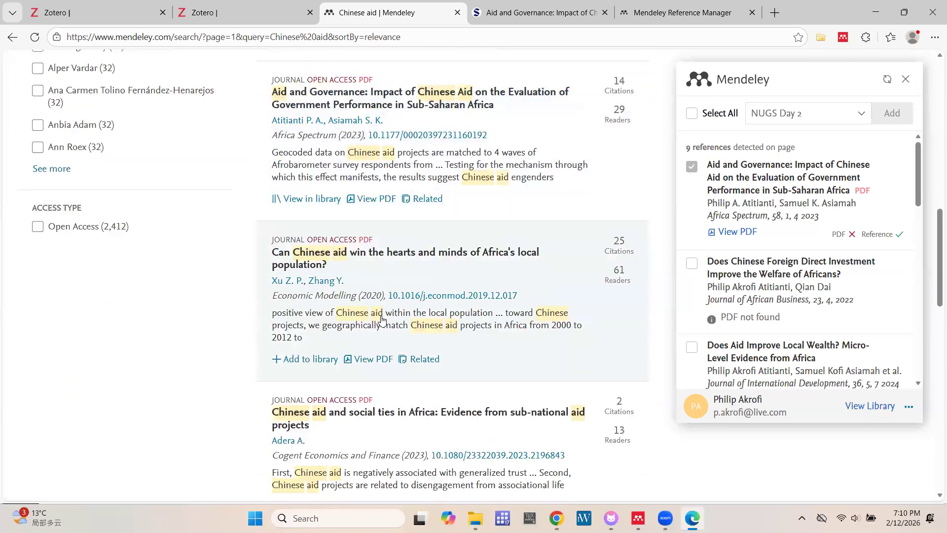
scroll(382, 319, down, 1)
scroll(382, 320, down, 2)
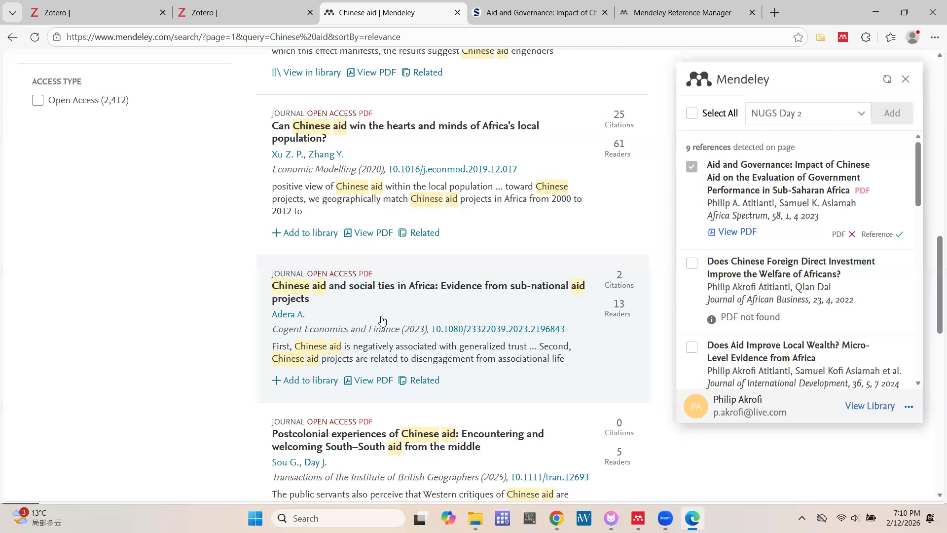
scroll(383, 319, down, 1)
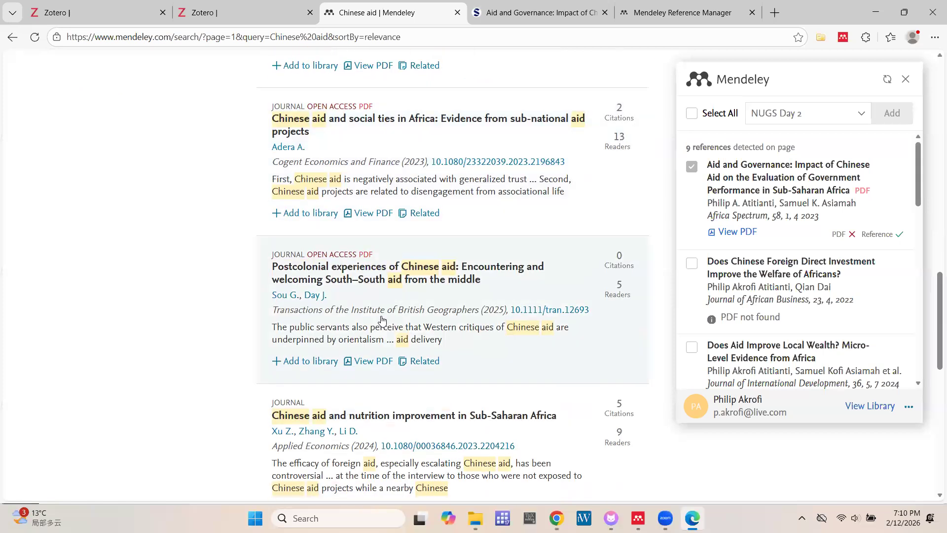
scroll(382, 320, down, 2)
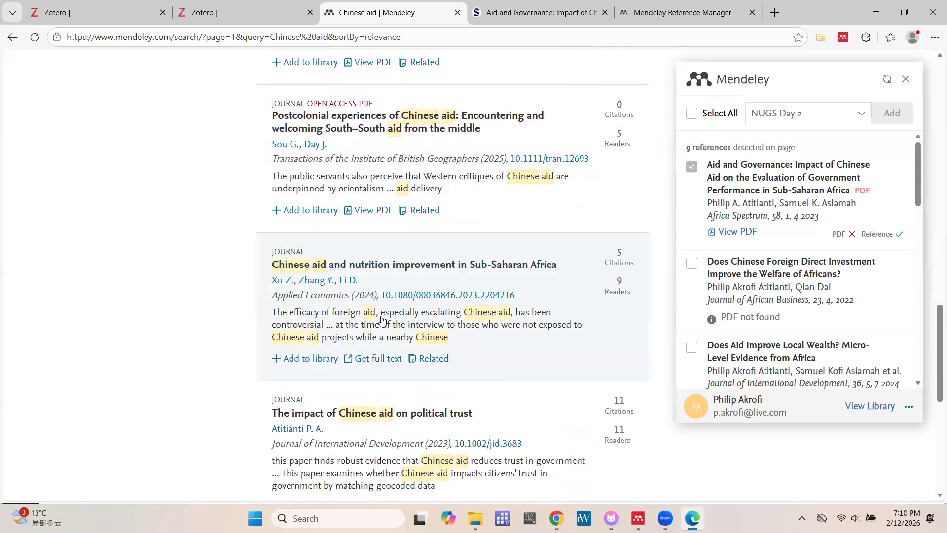
scroll(383, 319, down, 1)
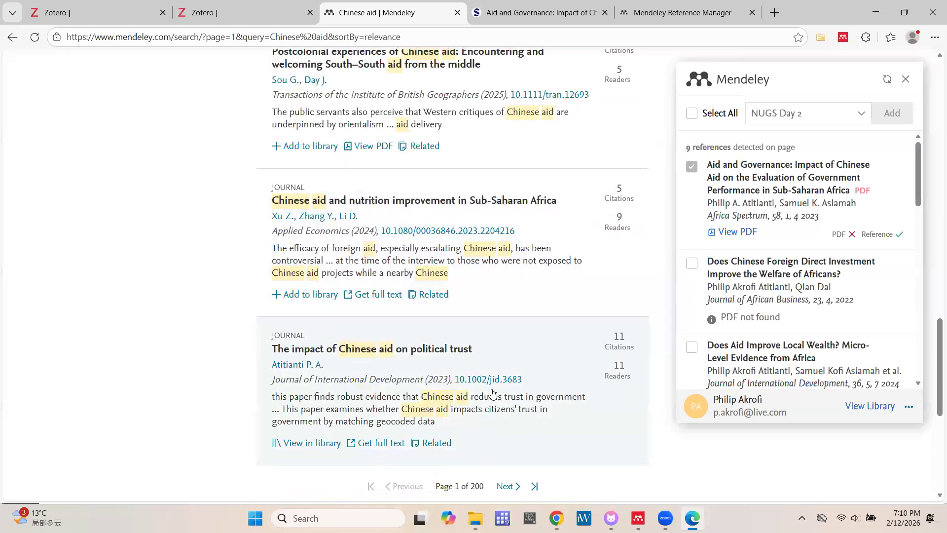
scroll(499, 389, up, 10)
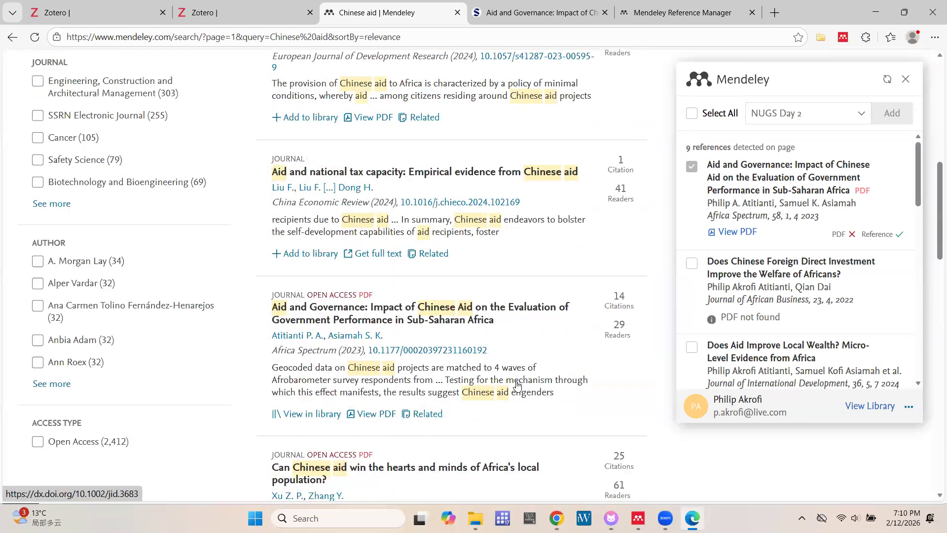
scroll(517, 385, up, 8)
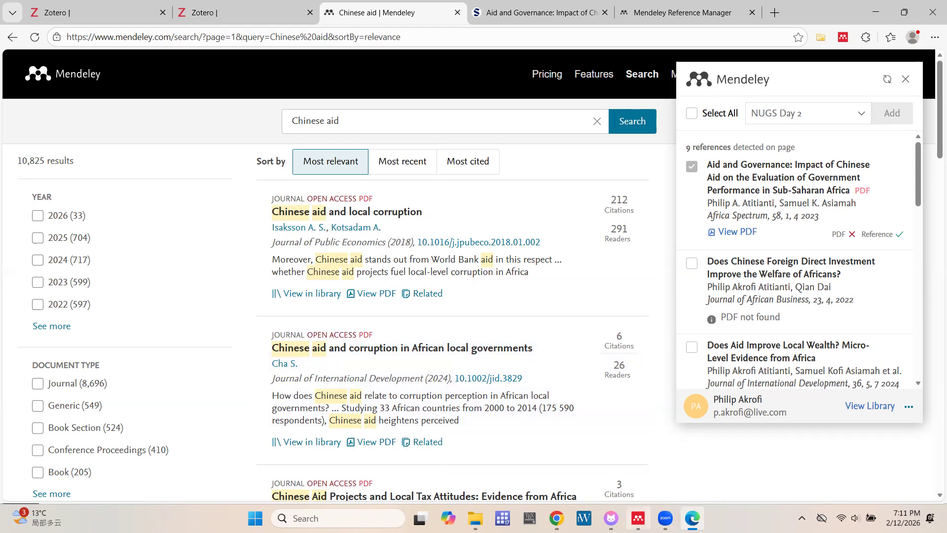
Check the NUGS Day 2 collection in Mendeley Reference Manager, and return to the Edge browser
click(640, 518)
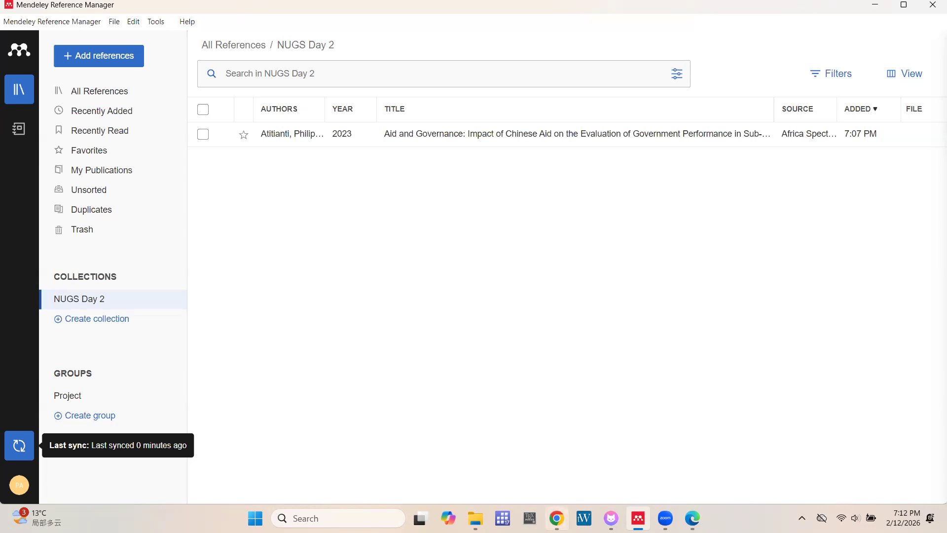
mouse_move(693, 518)
click(692, 518)
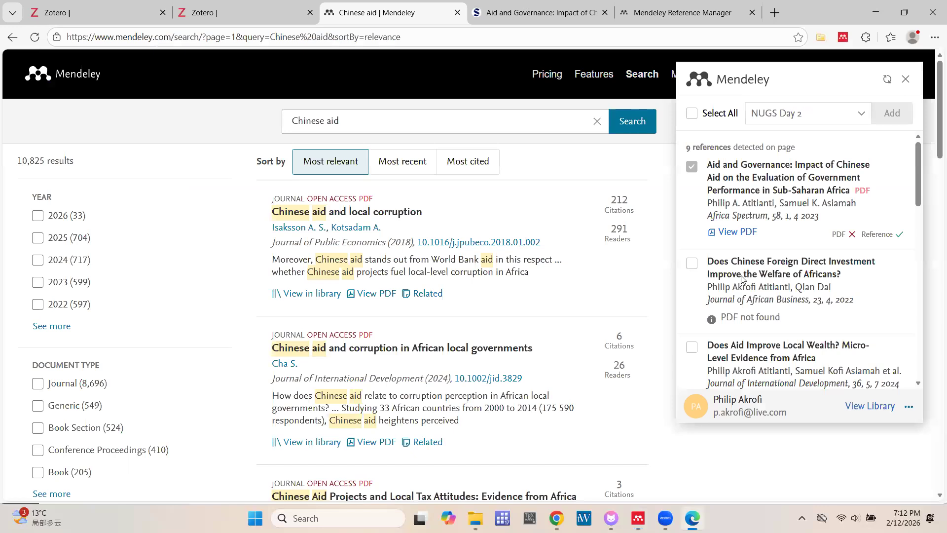
Go to the Sage Journals page of "Aid and Governance" and try to download the article's PDF
key(ctrl+Tab)
scroll(696, 304, down, 10)
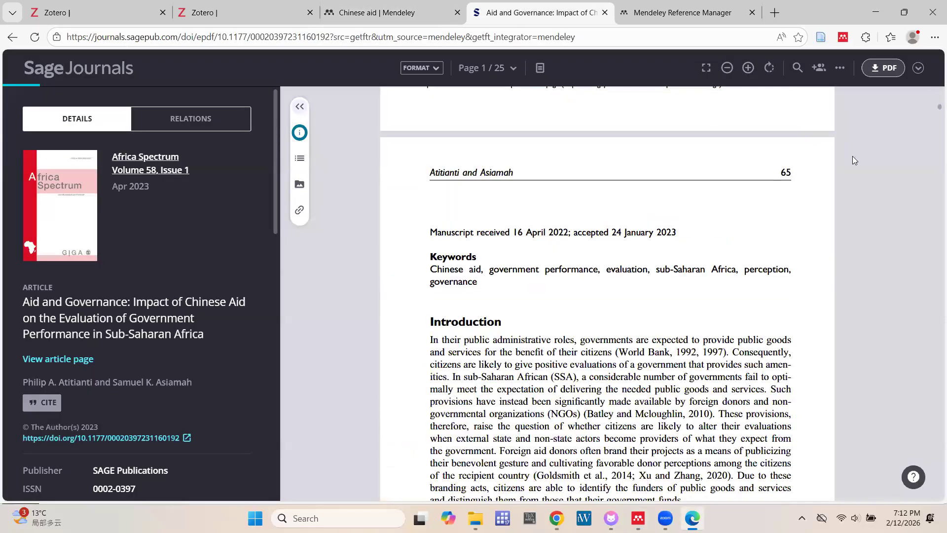
click(883, 68)
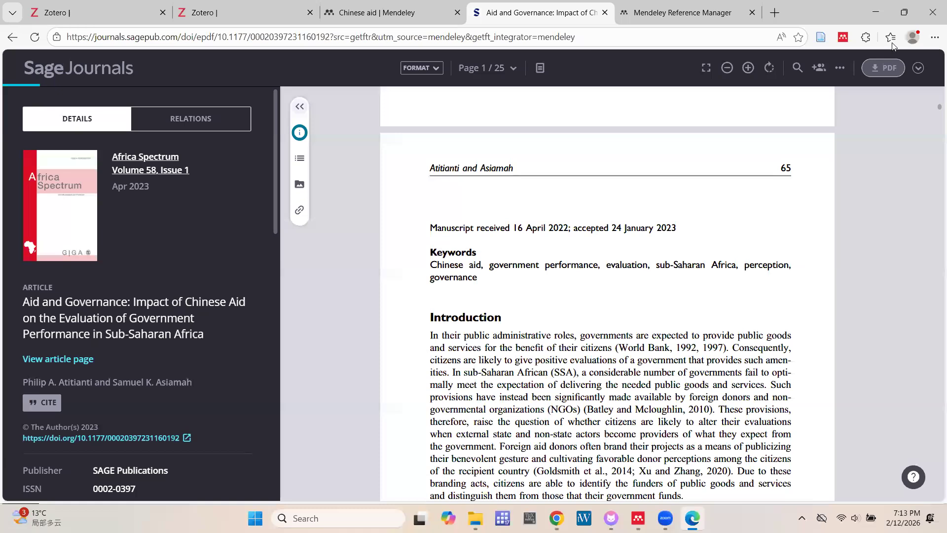
click(888, 69)
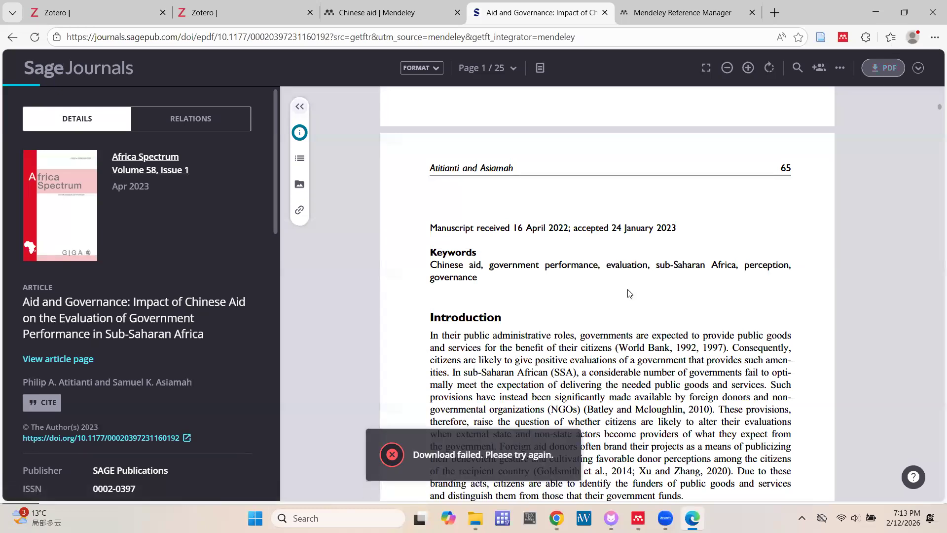
Page through the full "Aid and Governance" article, examining its tables, references and author biographies
scroll(630, 293, up, 5)
scroll(629, 293, down, 10)
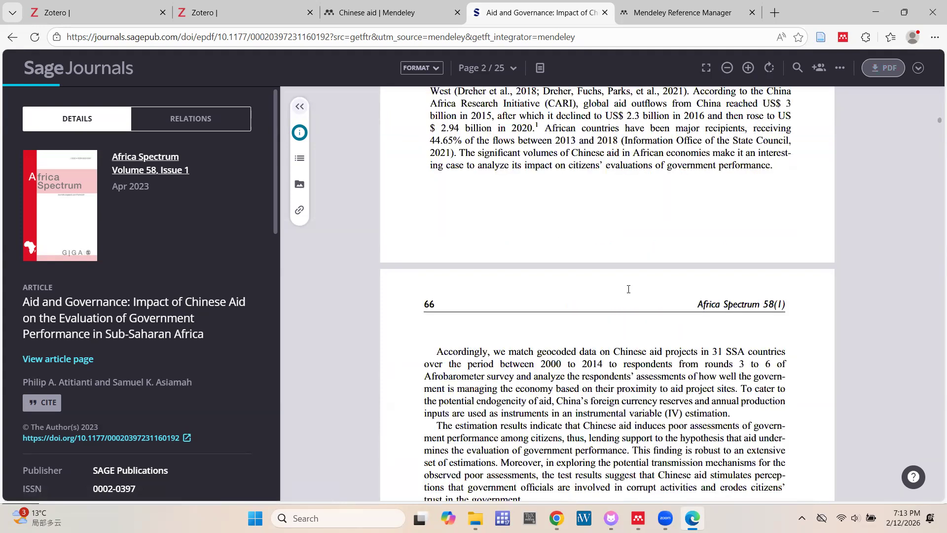
scroll(629, 289, down, 20)
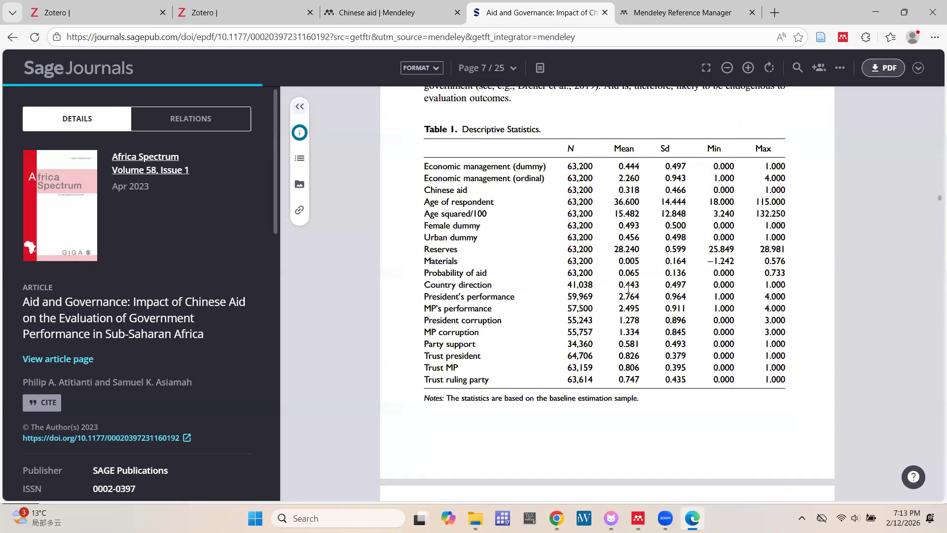
scroll(628, 289, down, 15)
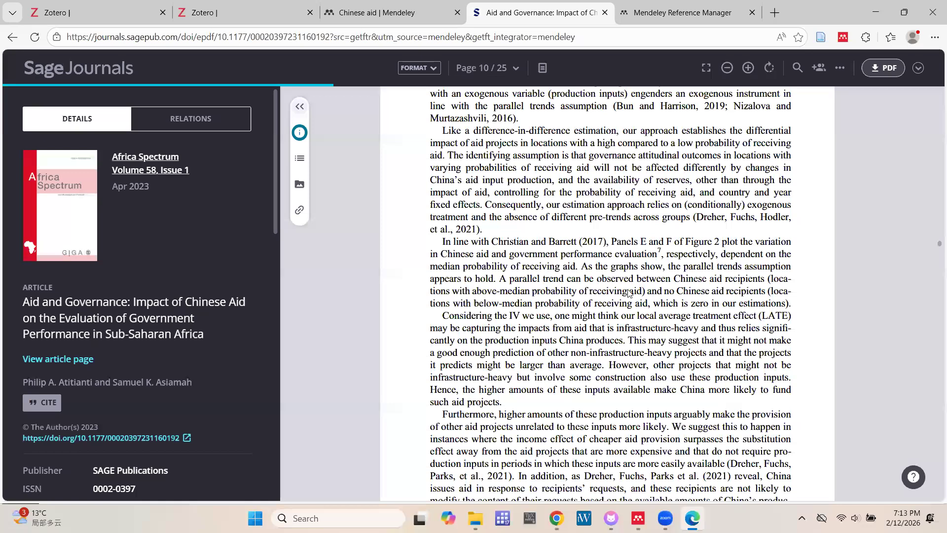
scroll(629, 293, down, 20)
scroll(629, 293, down, 20)
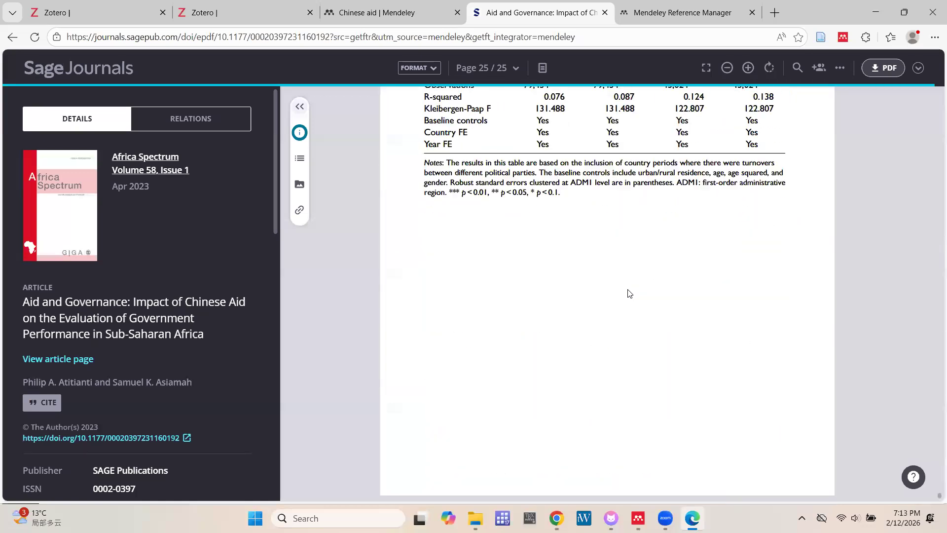
scroll(629, 293, up, 20)
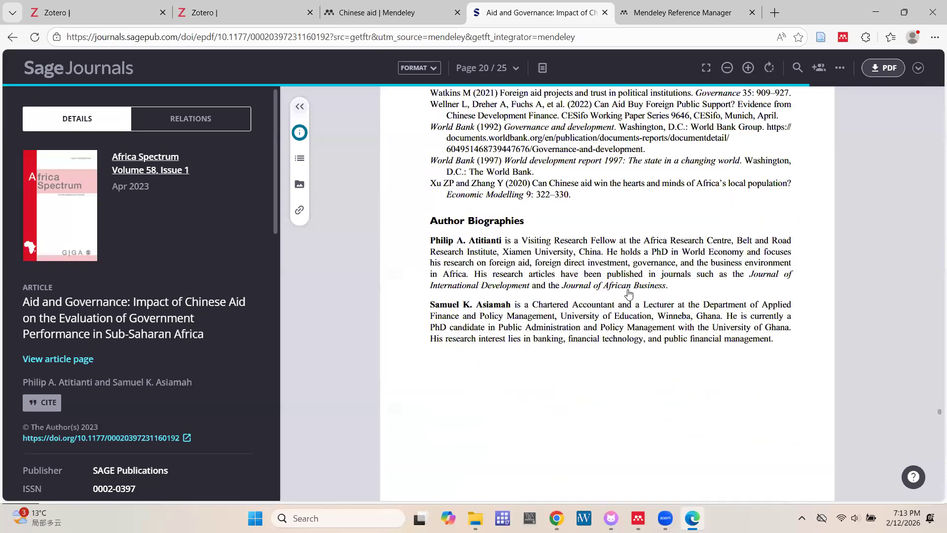
scroll(629, 291, up, 12)
scroll(630, 293, up, 20)
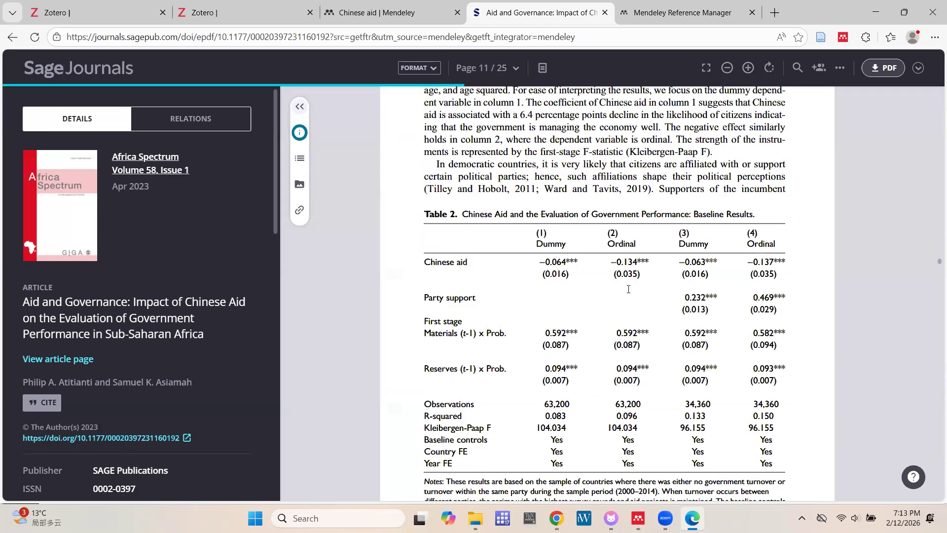
scroll(630, 293, up, 20)
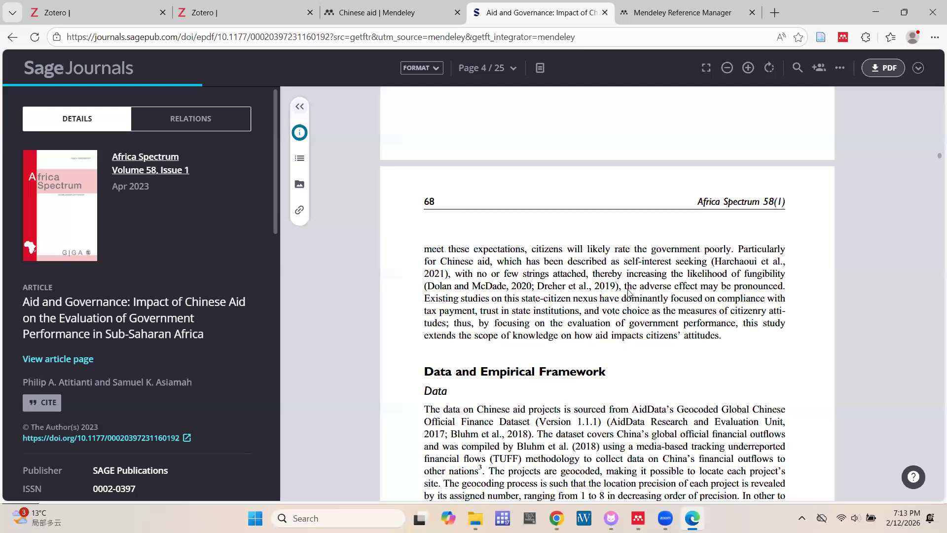
Download the "Aid and Governance" article as a PDF and return to the Mendeley search results
scroll(629, 291, up, 15)
click(877, 68)
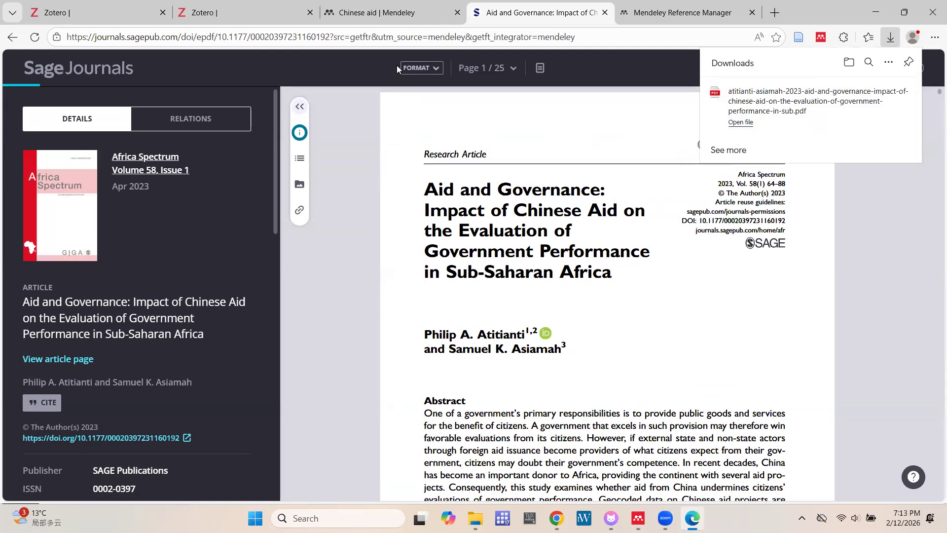
key(ctrl+shift+Tab)
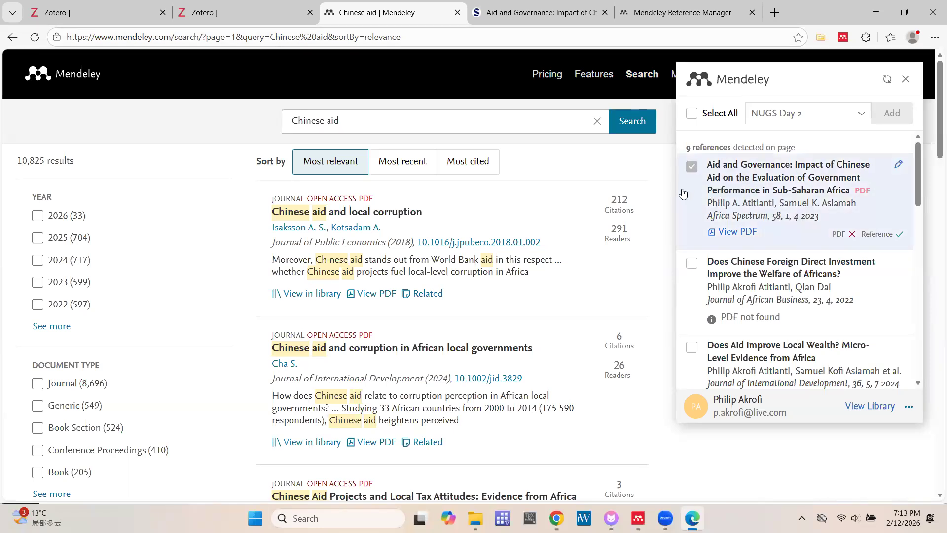
Refresh the Web Importer for the current results, and search the Mendeley catalogue by the surname of the "Aid and Governance" article's first author
click(888, 79)
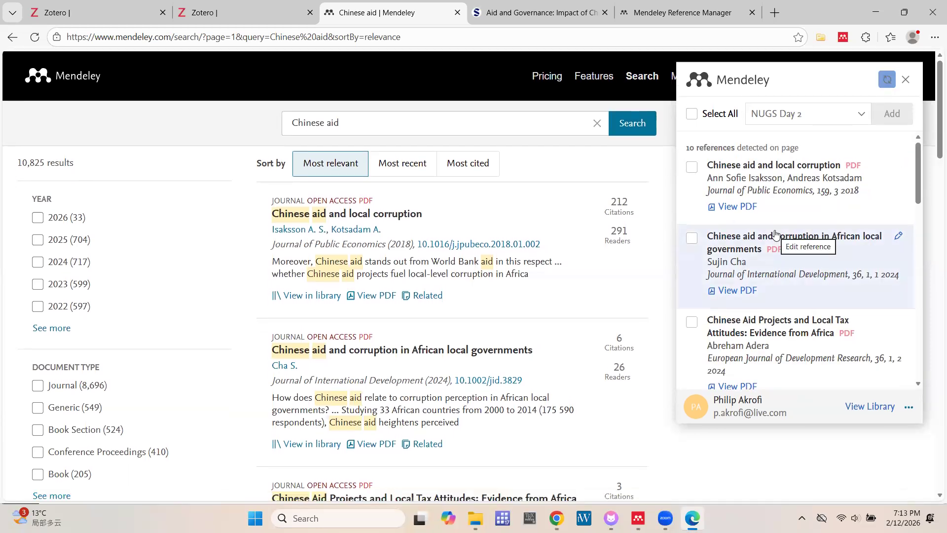
key(ctrl+a)
text(atitianti)
key(Return)
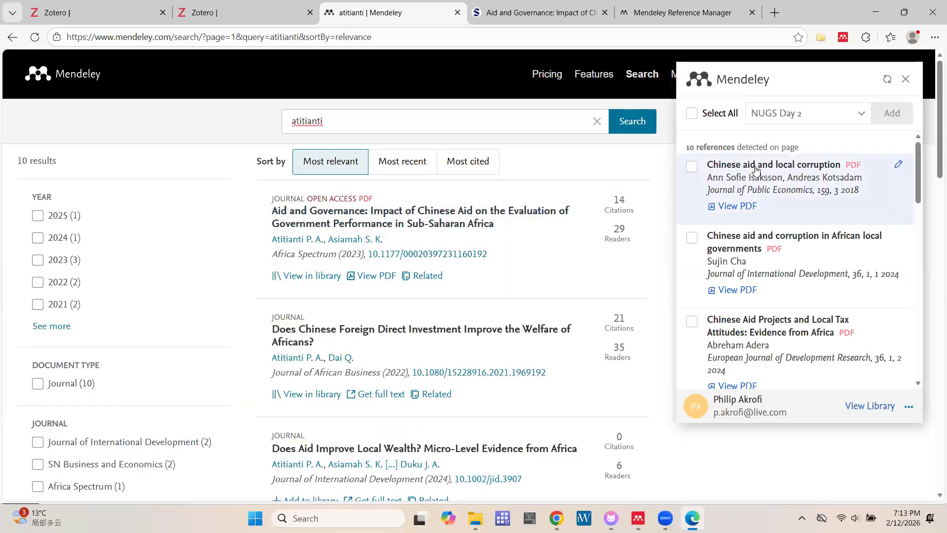
Refresh the importer's detected references and add "Aid and Governance" to the NUGS Day 2 collection
click(887, 79)
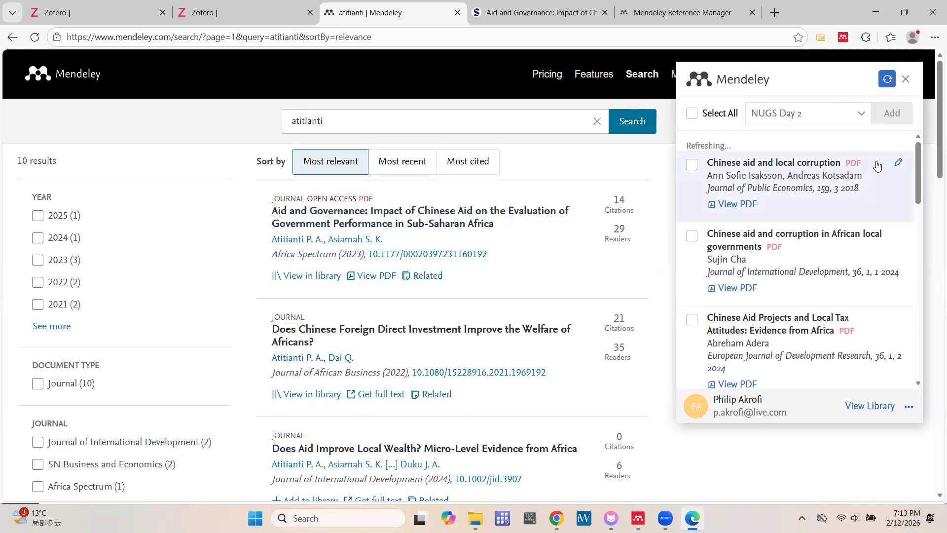
click(692, 166)
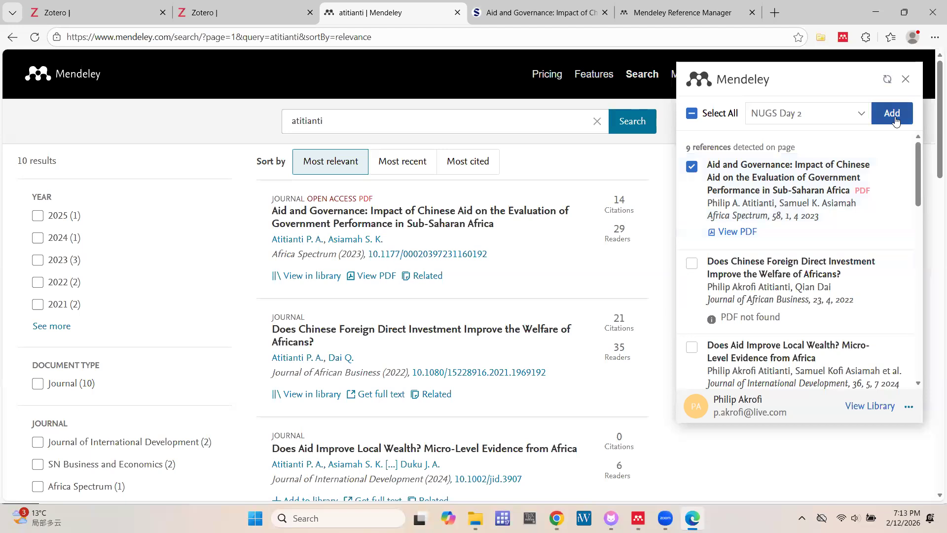
click(896, 117)
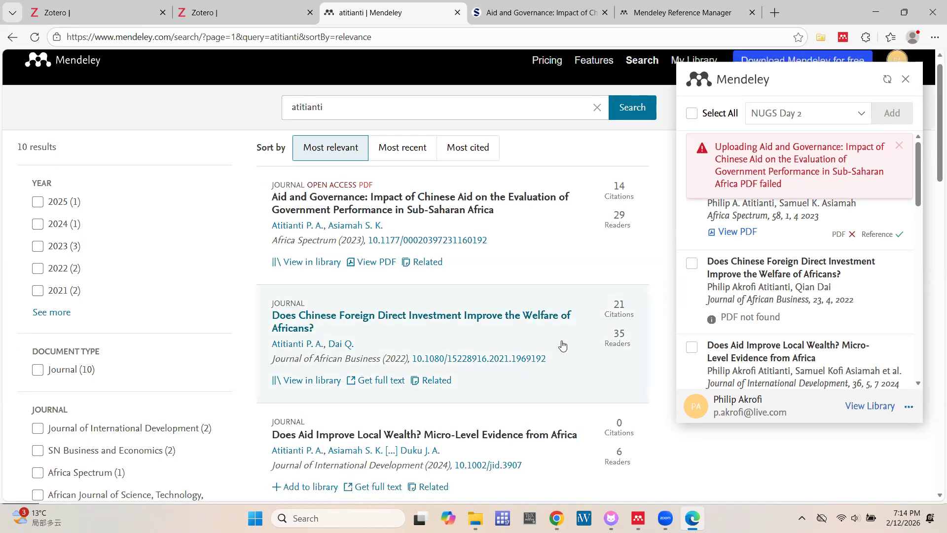
Find "Assessing Climate Smart Agriculture and Its Determinants of Practice in Ghana" among the detected references and add it to NUGS Day 2
scroll(561, 345, down, 2)
scroll(562, 345, down, 3)
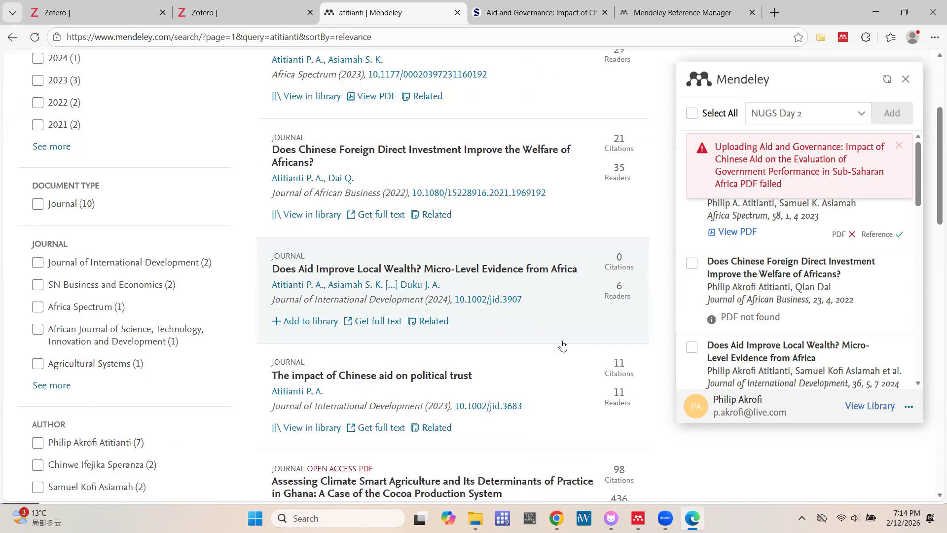
scroll(563, 346, down, 1)
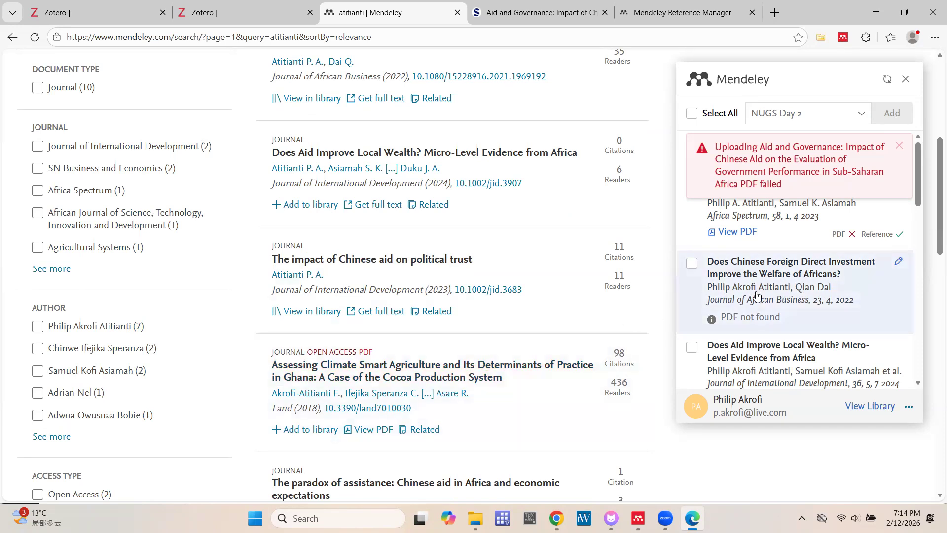
scroll(778, 256, down, 3)
scroll(779, 256, down, 3)
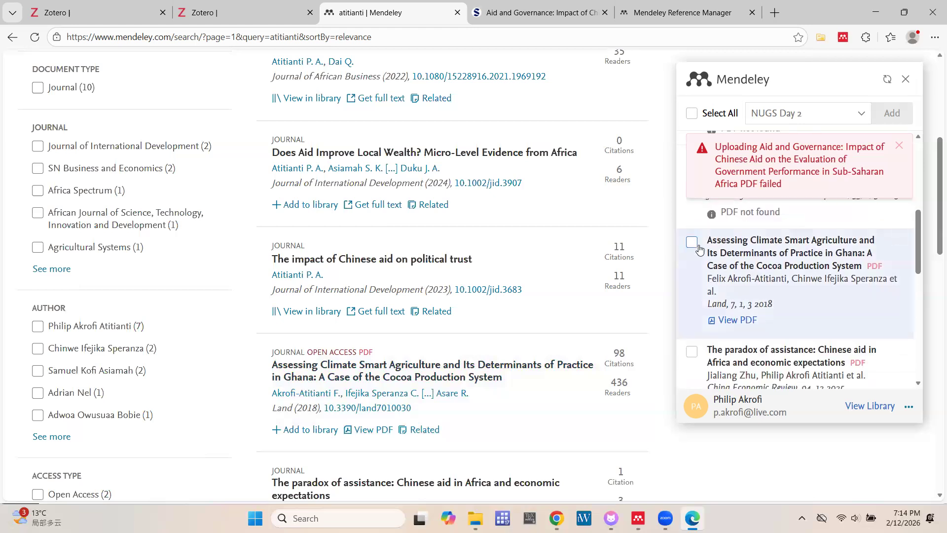
click(692, 242)
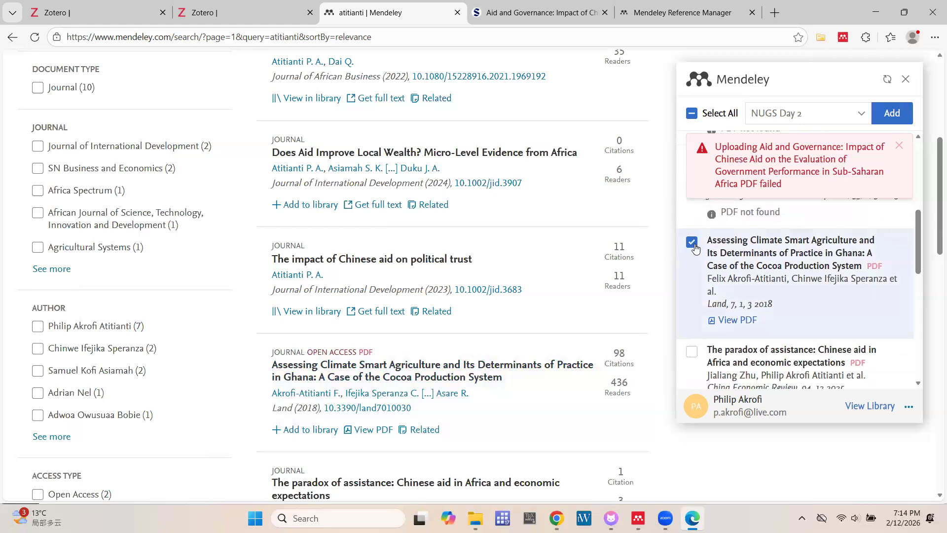
click(893, 117)
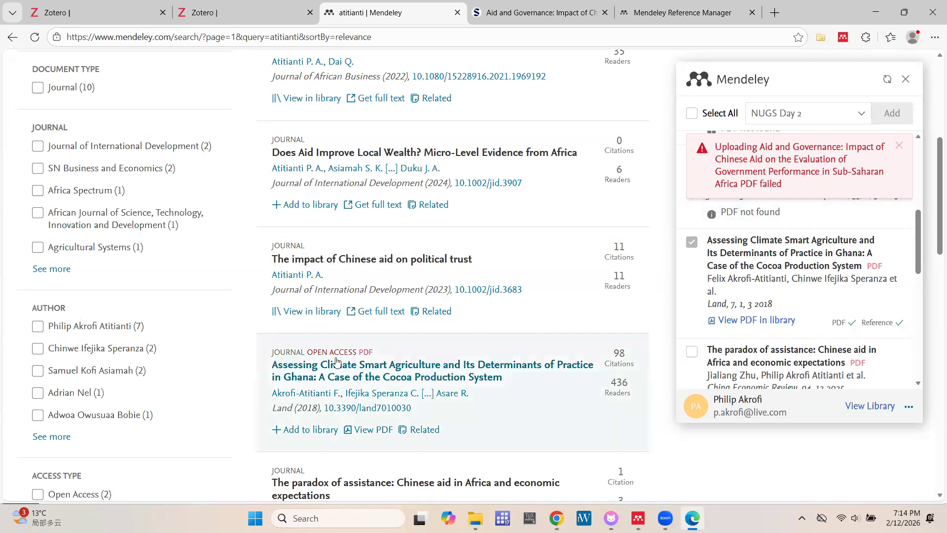
Examine the publisher pages of "Aid and Governance" and the climate smart agriculture article, dismiss the importer's error, and return to the search results
click(349, 369)
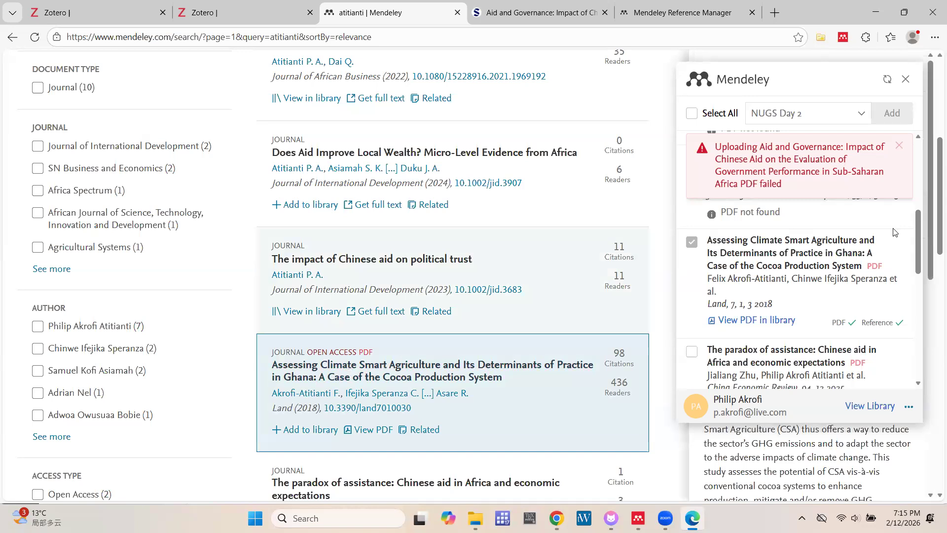
click(899, 146)
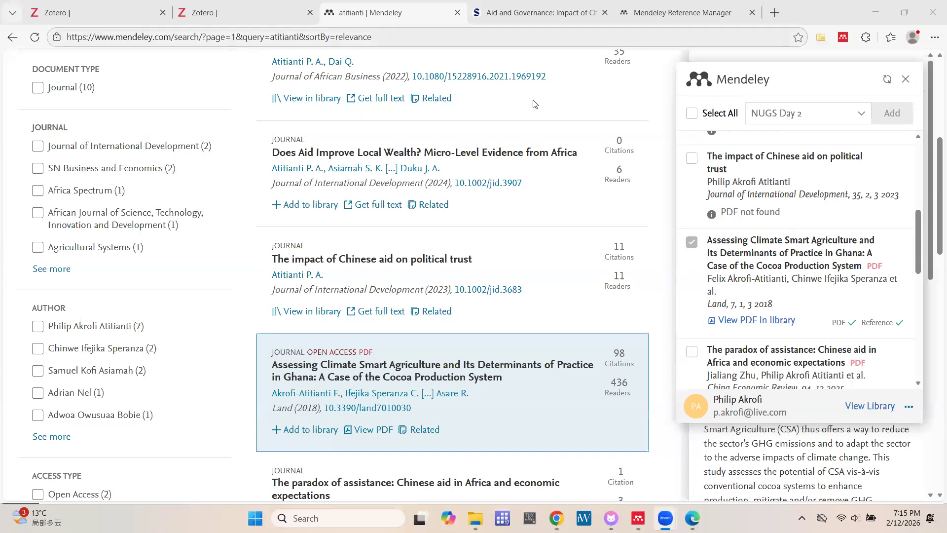
click(537, 12)
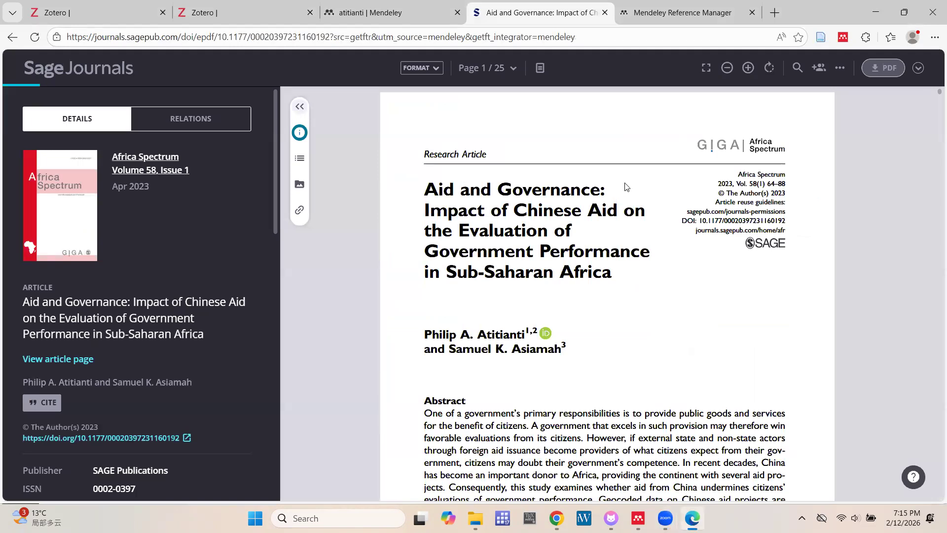
key(ctrl+shift+Tab)
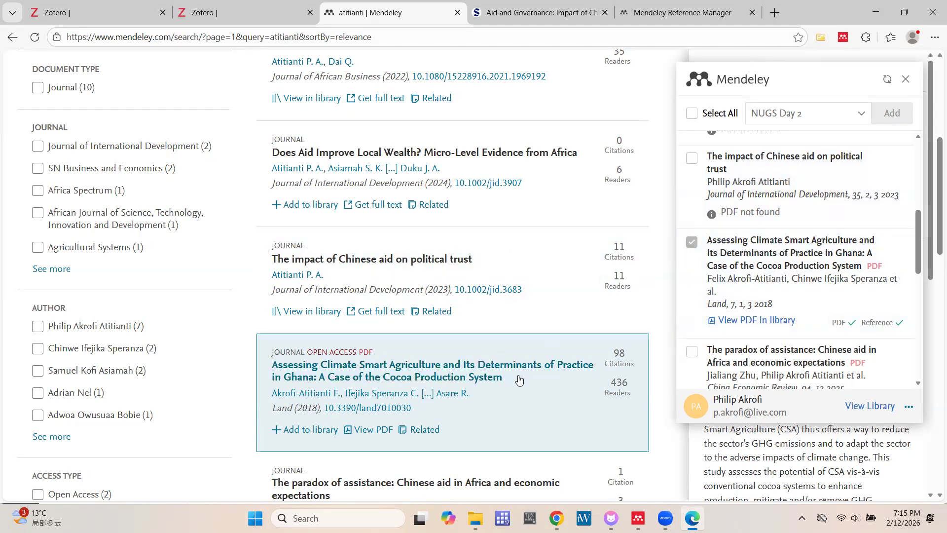
click(373, 410)
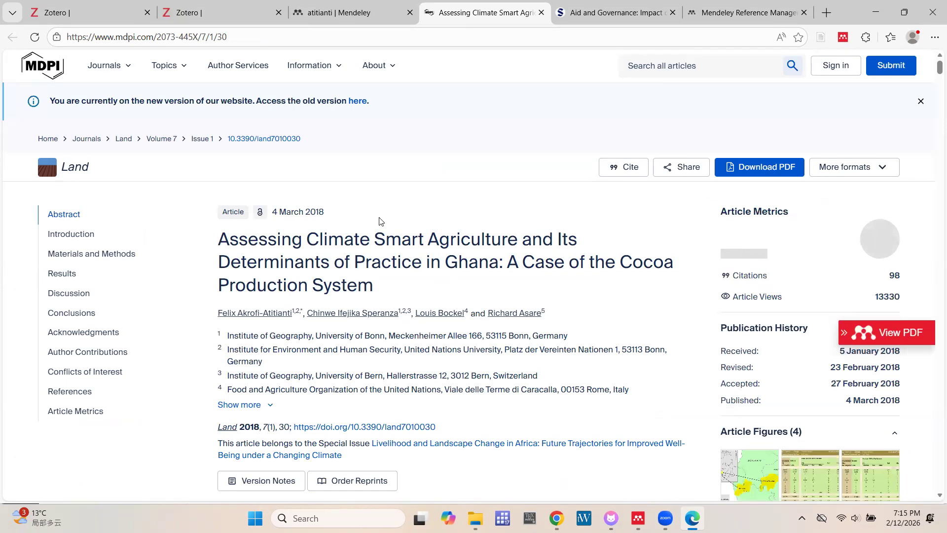
click(353, 12)
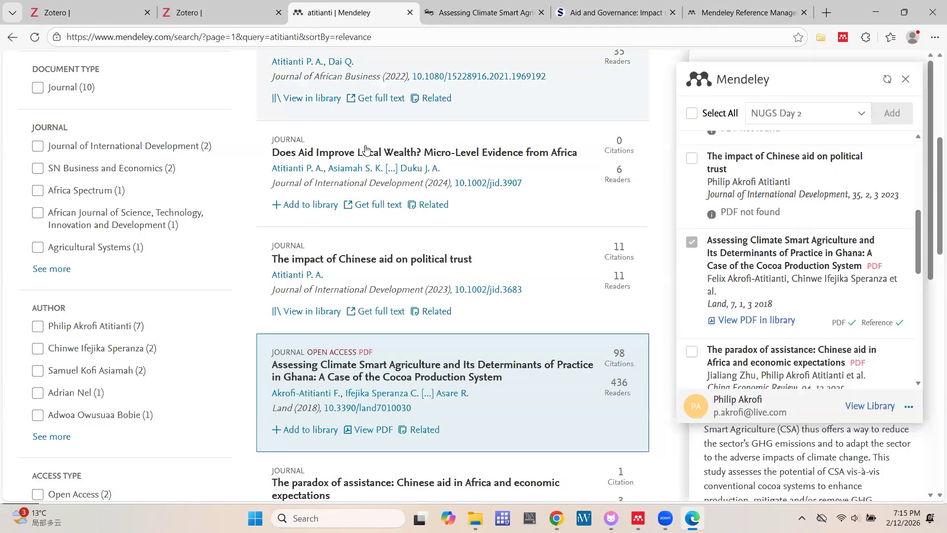
Search the Mendeley catalogue for "CHinese aid"
scroll(373, 213, up, 6)
drag(337, 121, 278, 115)
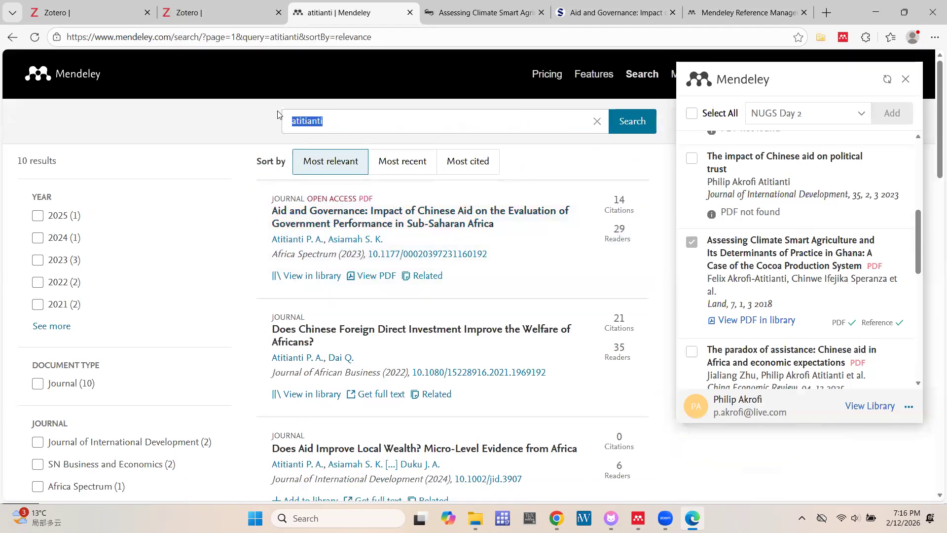
text(CHinese aid)
key(Return)
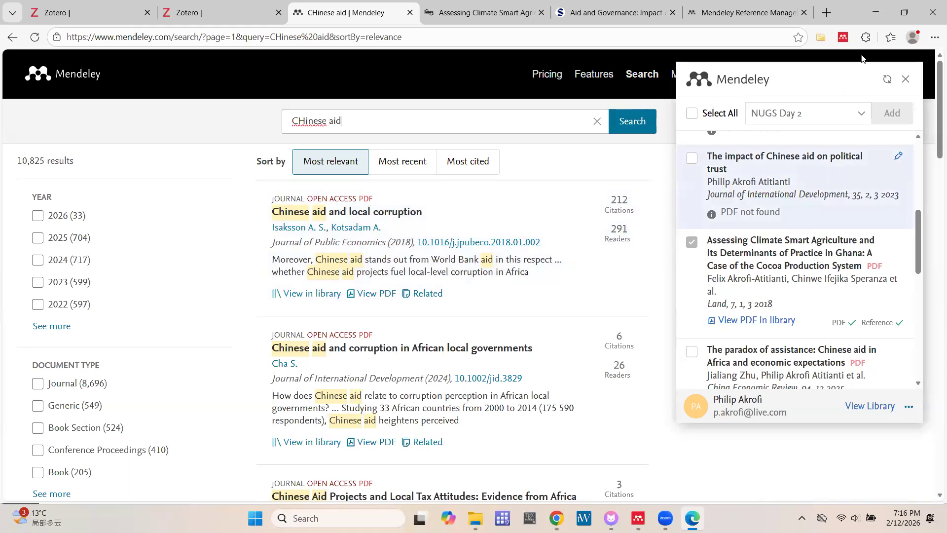
Refresh the importer's references and add "Chinese aid and local corruption" to the NUGS Day 2 collection
click(888, 79)
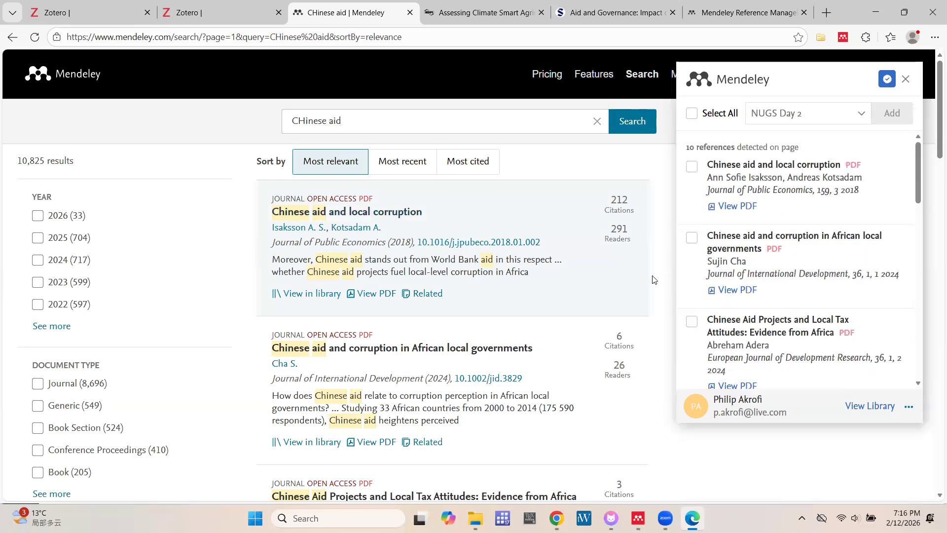
click(692, 168)
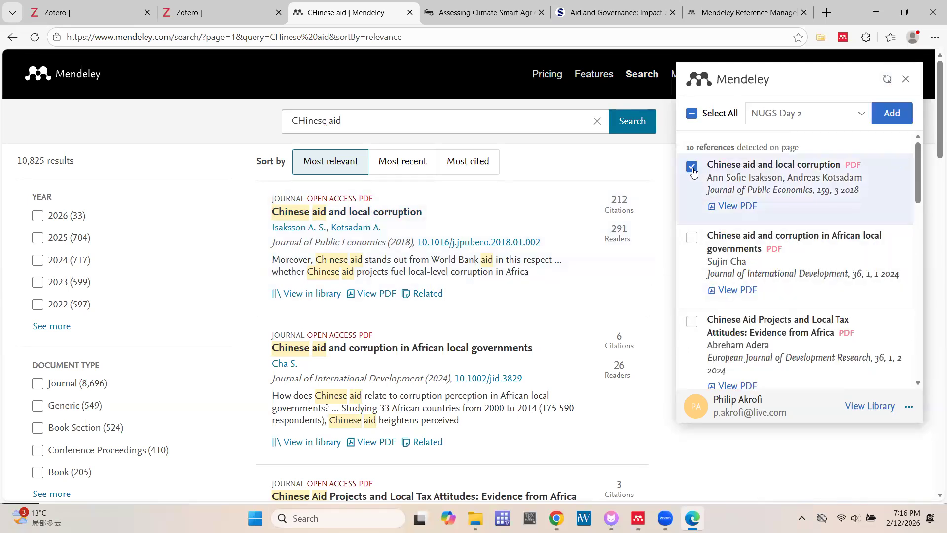
click(891, 114)
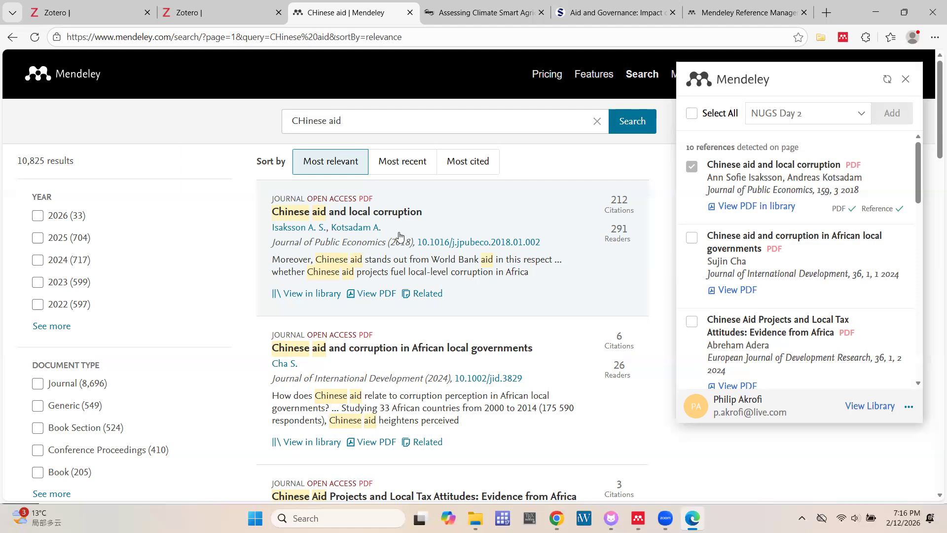
Open the ScienceDirect page of "Chinese aid and local corruption" through its DOI and answer the human verification check
click(448, 241)
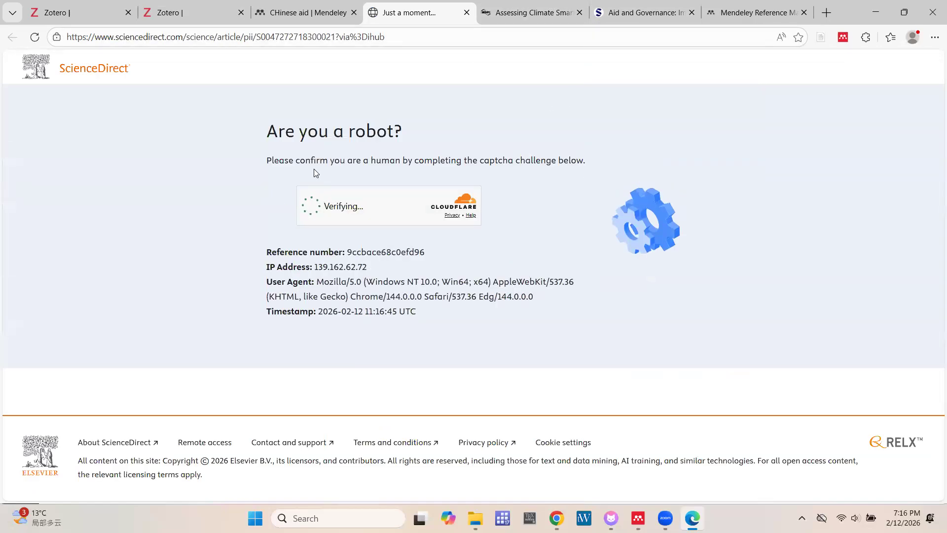
click(310, 208)
Switch to Mendeley Reference Manager, sync the library, and open "Chinese aid and local corruption" from NUGS Day 2 to view its PDF
mouse_move(639, 518)
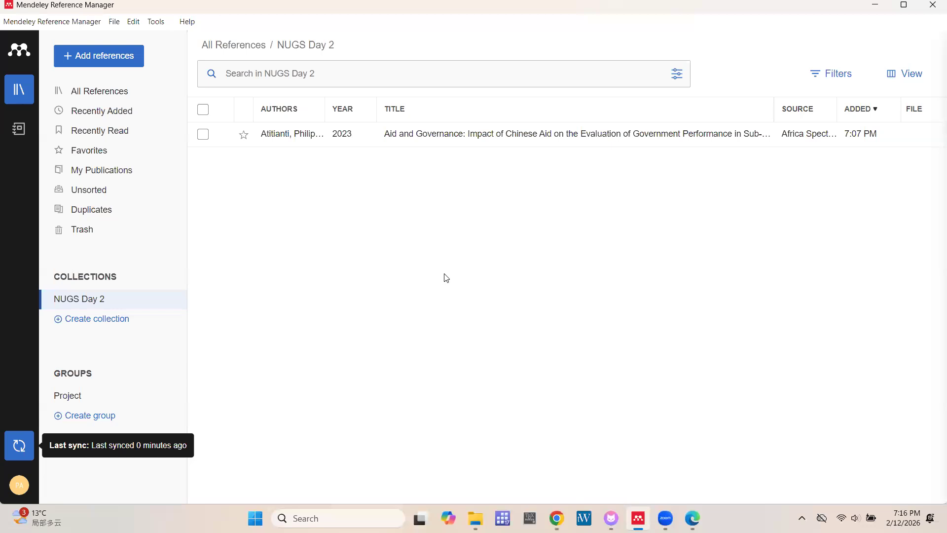
click(18, 444)
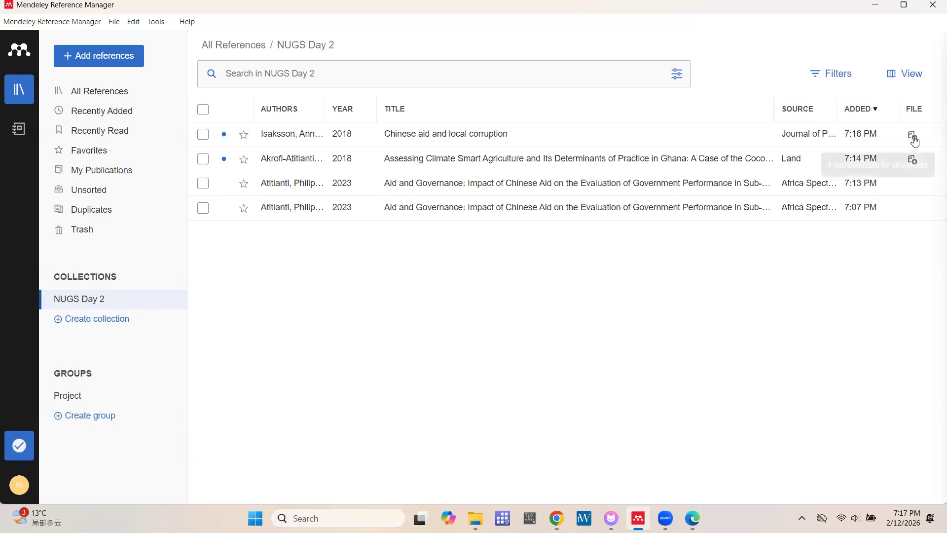
double_click(426, 141)
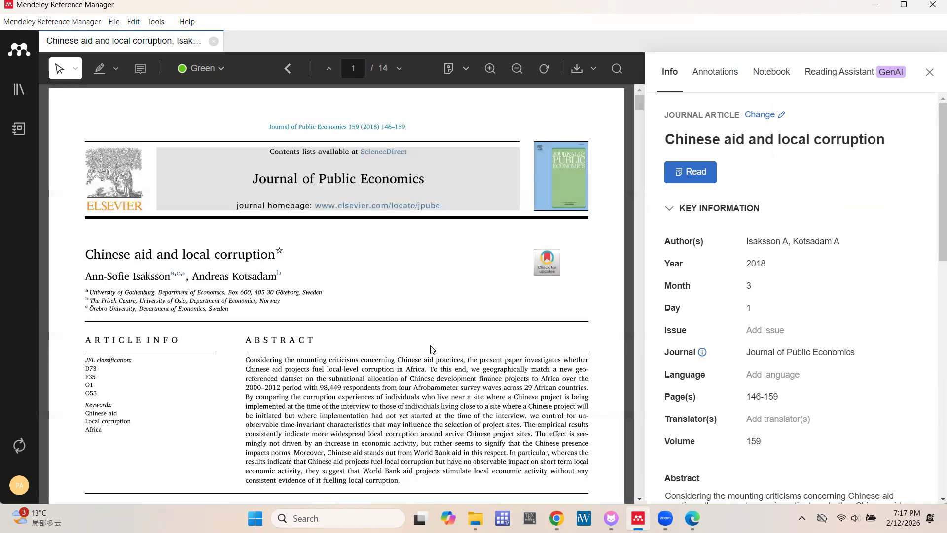
scroll(432, 349, down, 5)
scroll(432, 349, up, 2)
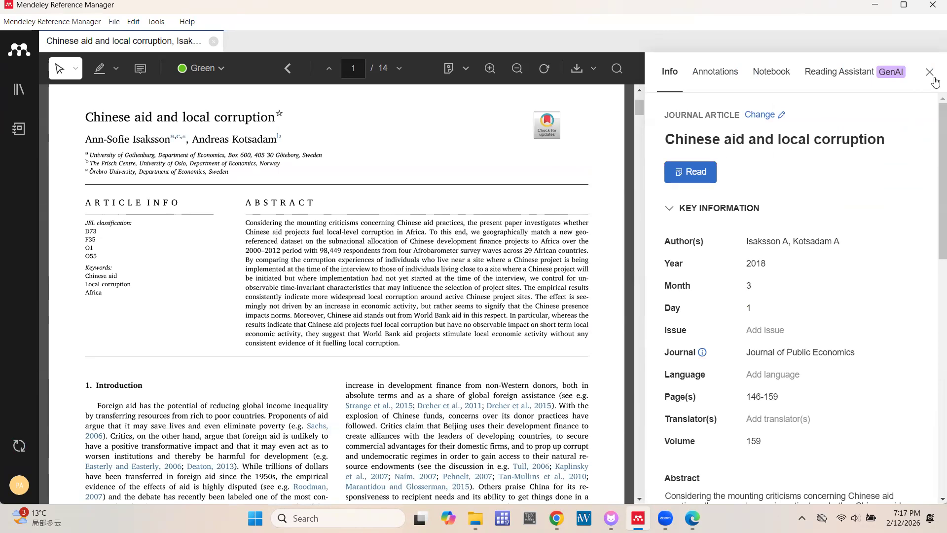
Check the article's ScienceDirect page in Edge, and return to the NUGS Day 2 reference list in Mendeley Reference Manager
click(877, 7)
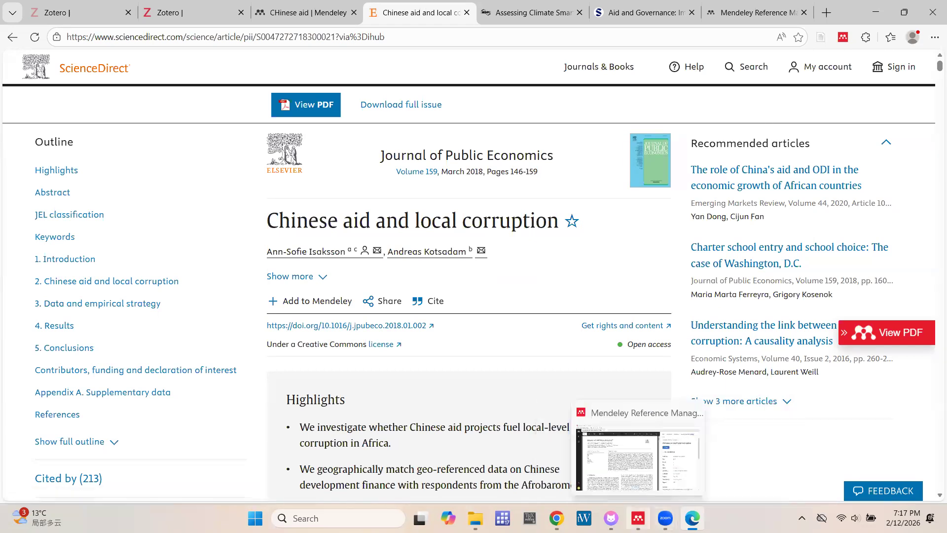
click(639, 518)
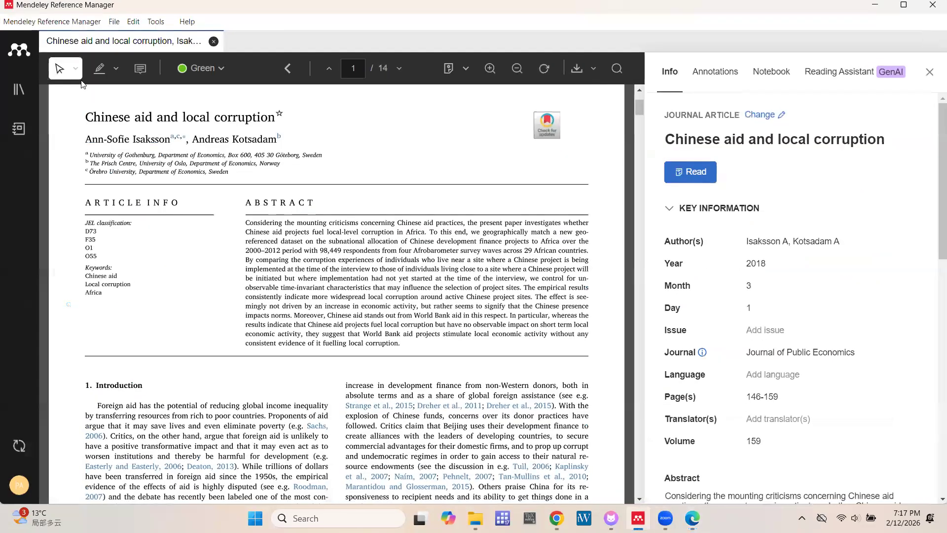
click(20, 89)
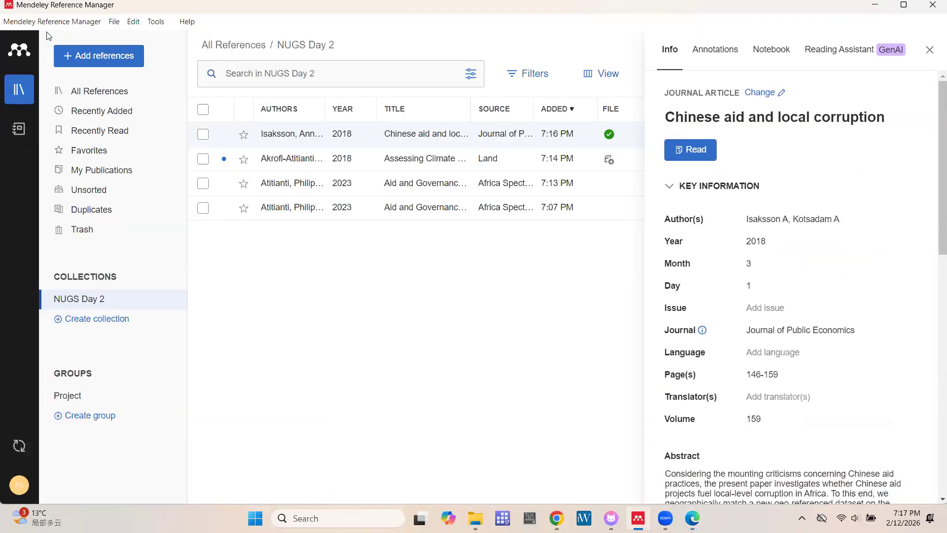
Start adding a reference manually to NUGS Day 2, review the entry form's fields, and set the reference type to Thesis
click(98, 56)
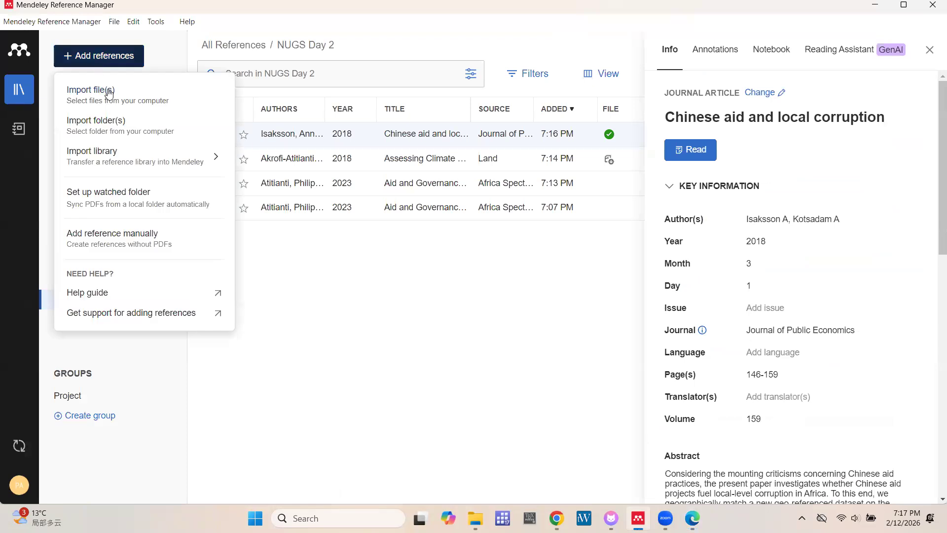
click(130, 240)
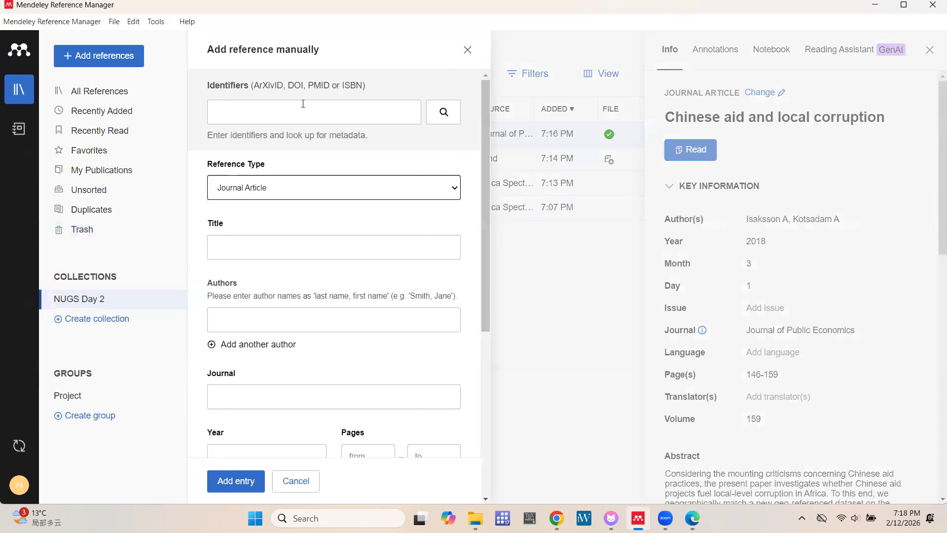
scroll(302, 275, down, 2)
scroll(302, 275, down, 3)
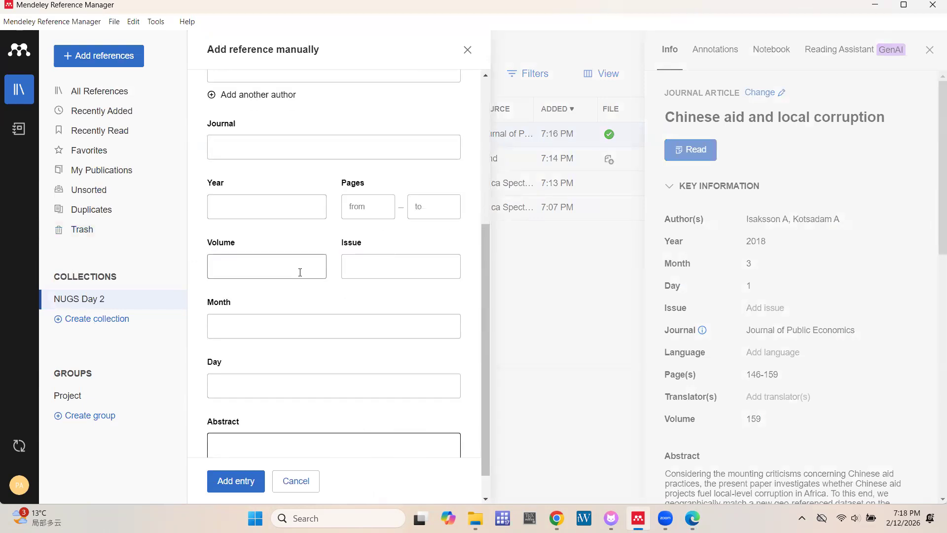
scroll(302, 276, up, 5)
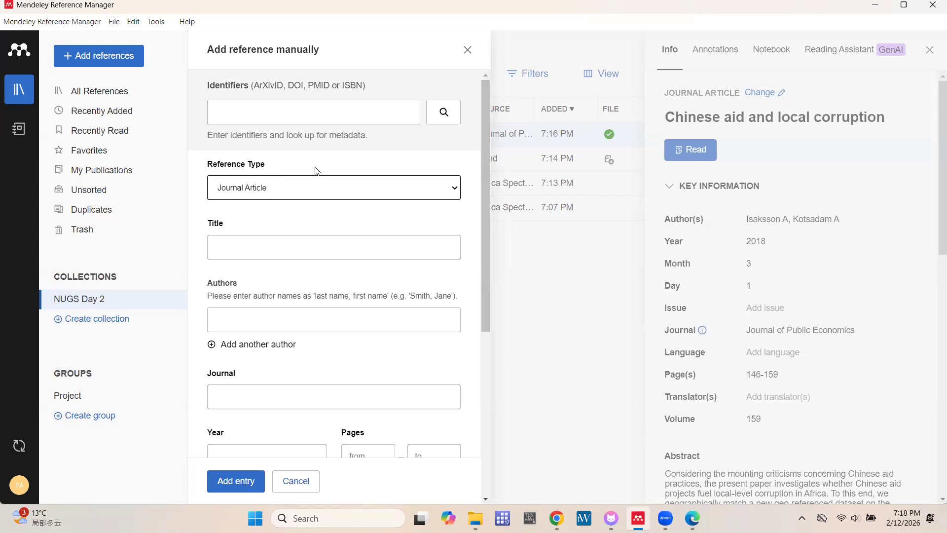
click(287, 190)
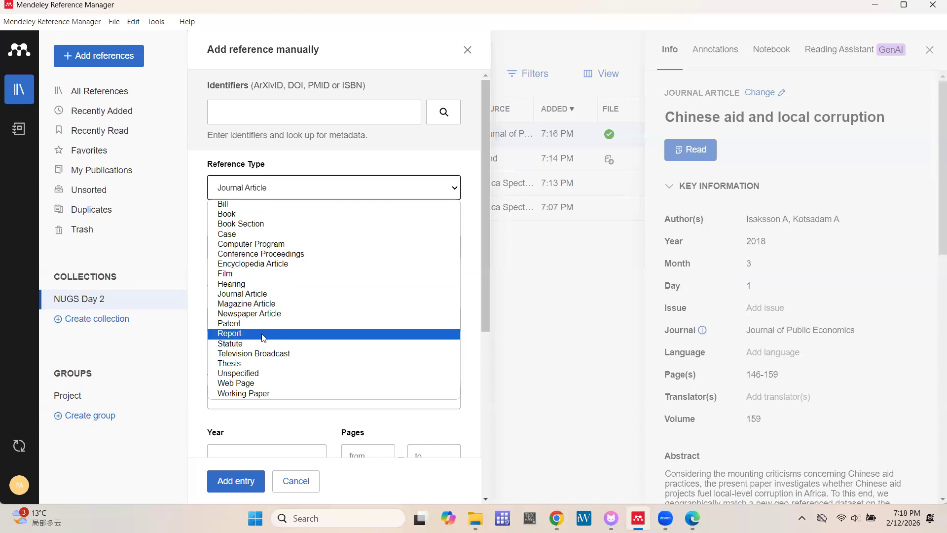
click(258, 369)
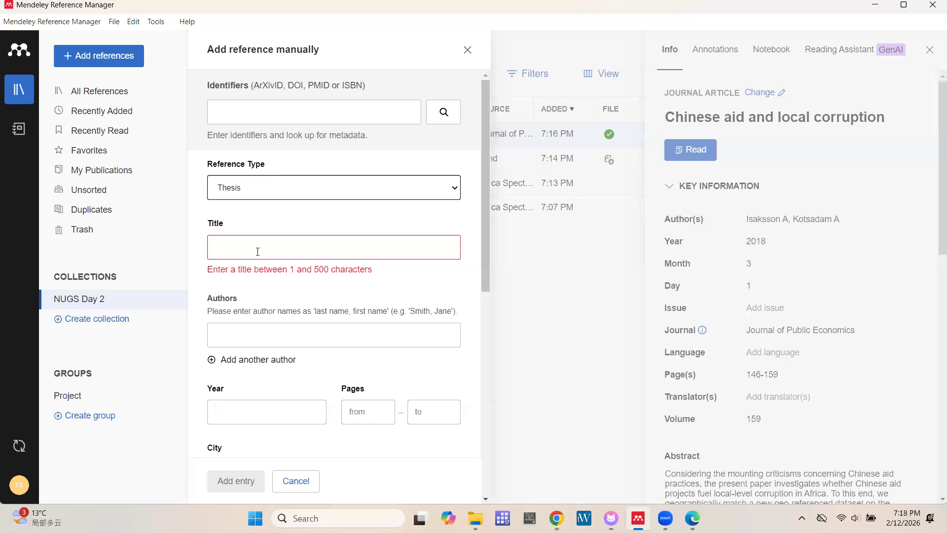
Title the manual thesis entry "My Vals Day Thesis" and enter the author's full name
text(My )
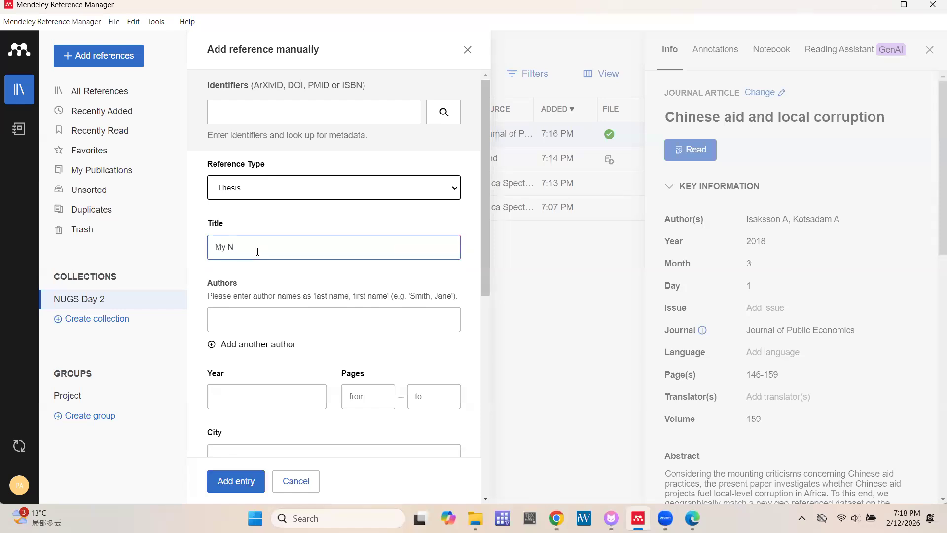
text(Vals Day Thesis)
click(275, 314)
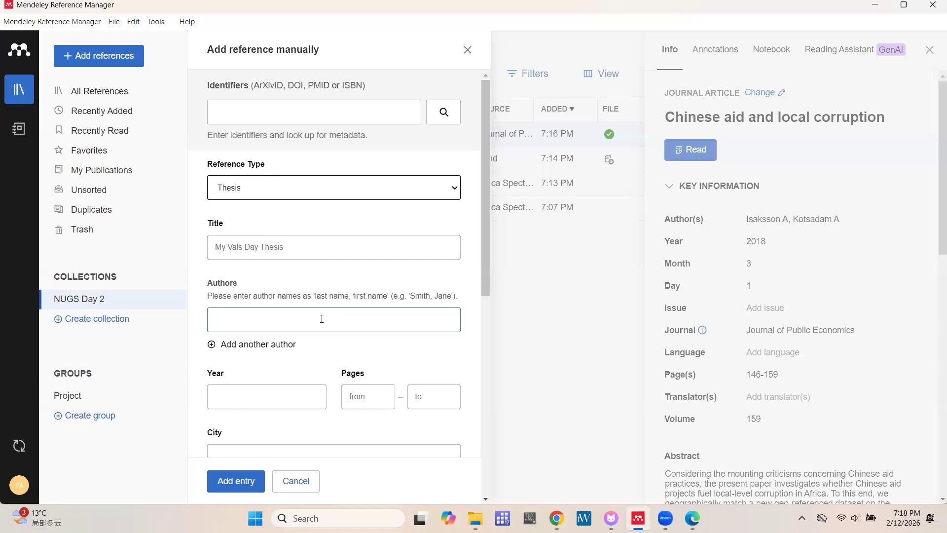
text(Aftab Ahmad)
Set the thesis entry's year to 2026 and its page range to 1–10
click(273, 391)
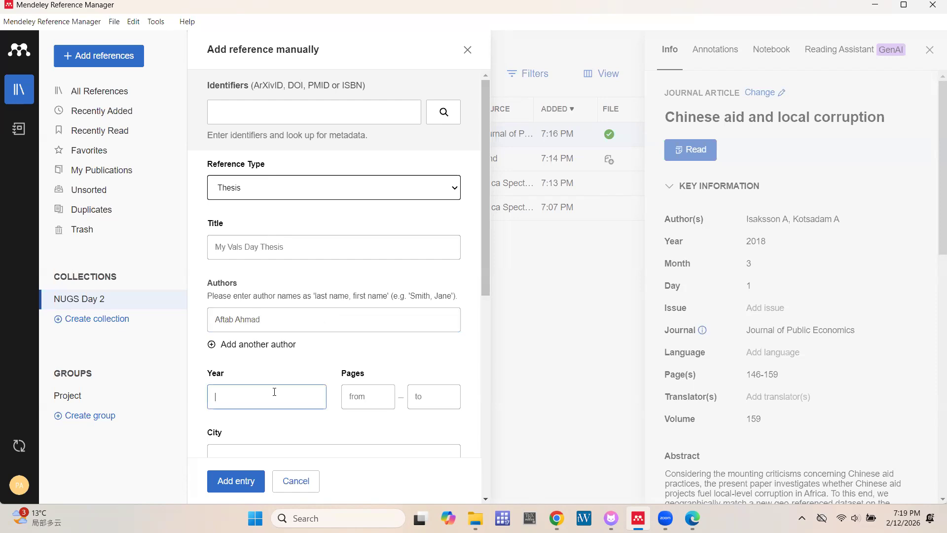
text(2026)
click(358, 399)
text(1)
click(434, 395)
text(10)
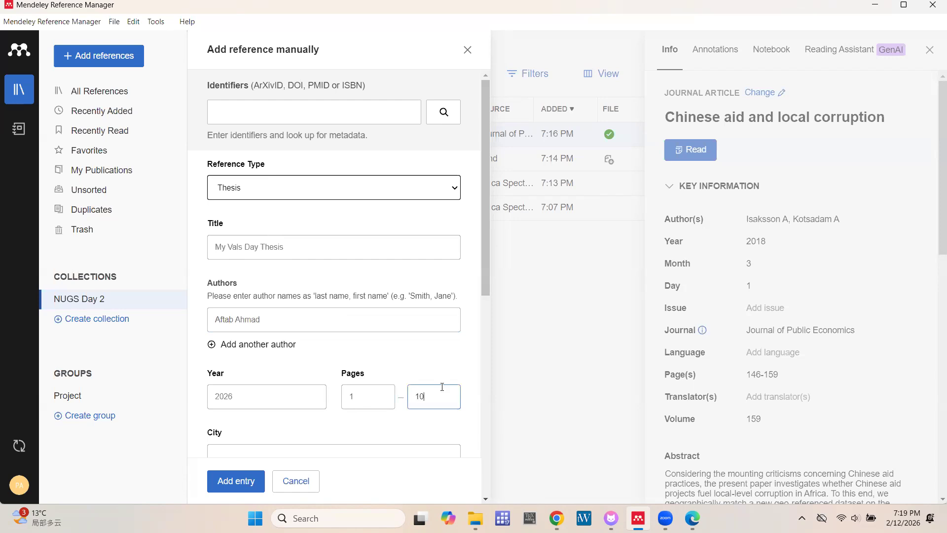
Save the thesis entry without filling the remaining fields, close the article details, and sync the library
scroll(339, 313, down, 4)
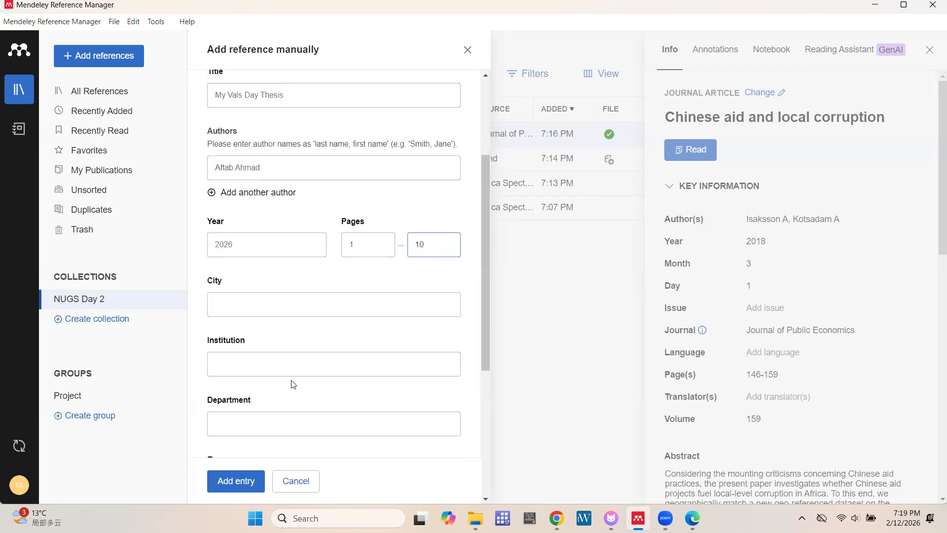
scroll(303, 370, down, 4)
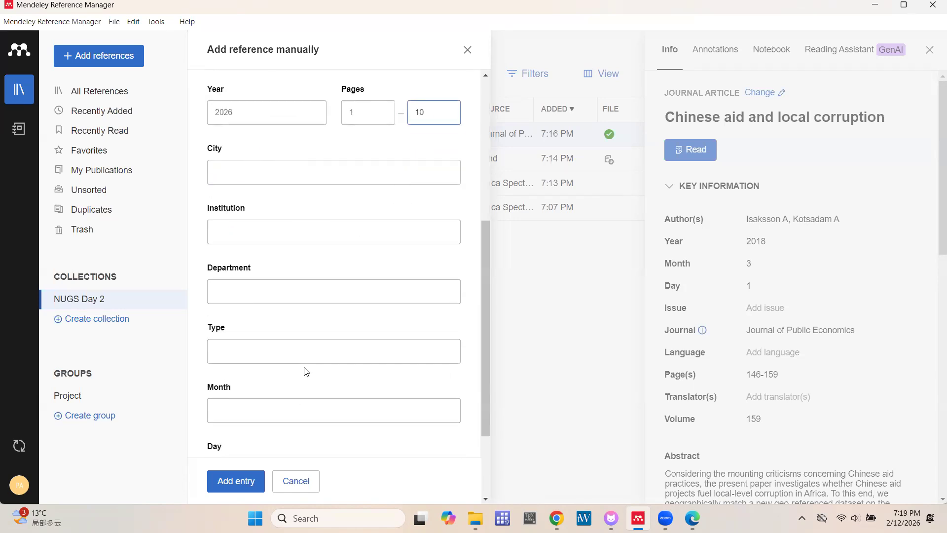
scroll(306, 371, down, 1)
click(242, 475)
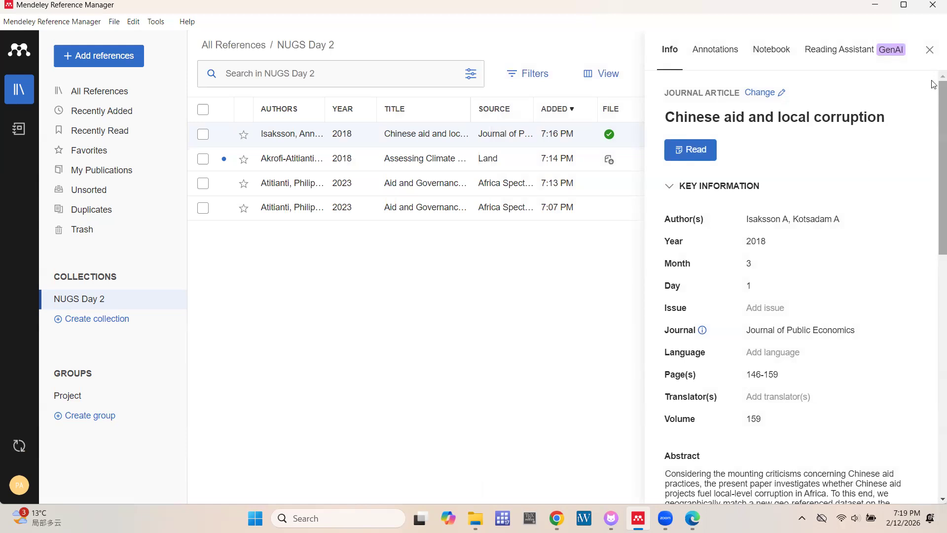
click(929, 51)
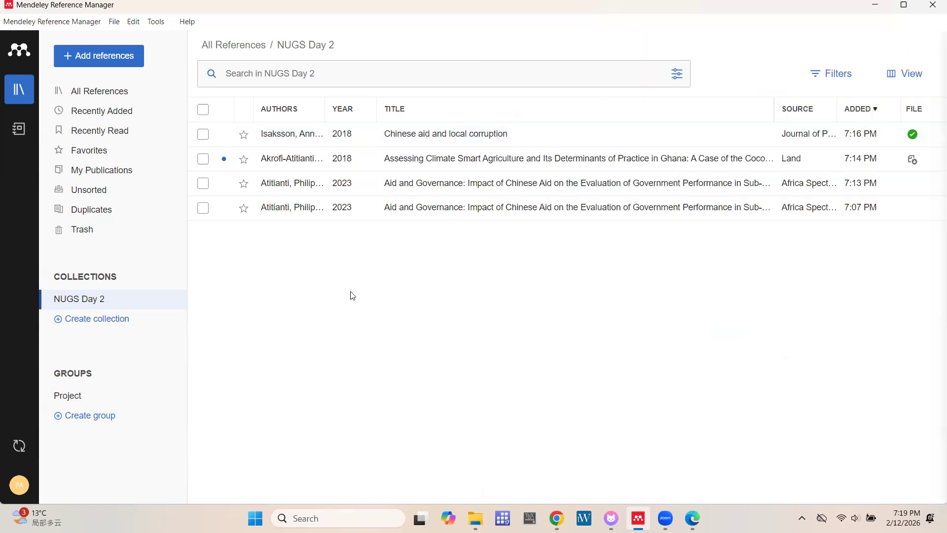
click(19, 449)
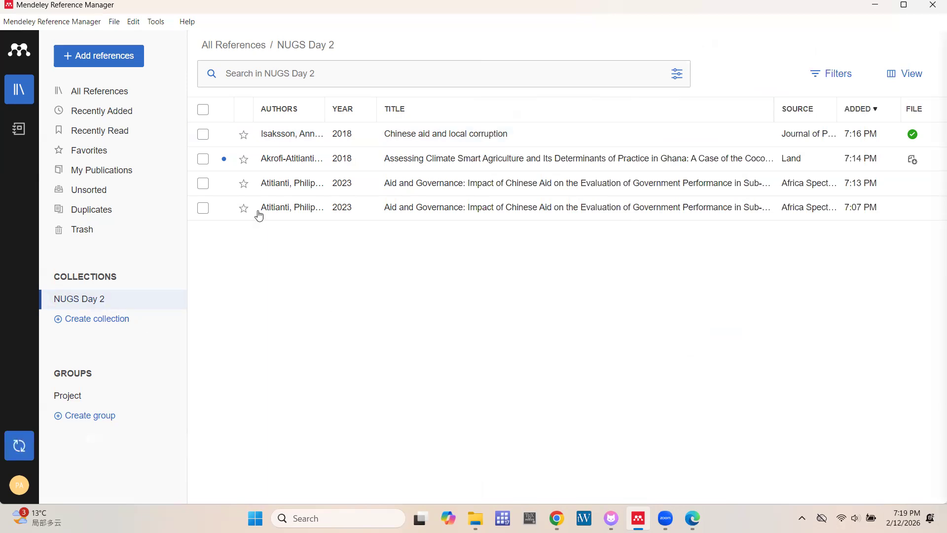
Start another manual reference of type Thesis and title it "My Vals Day Thesis"
click(89, 57)
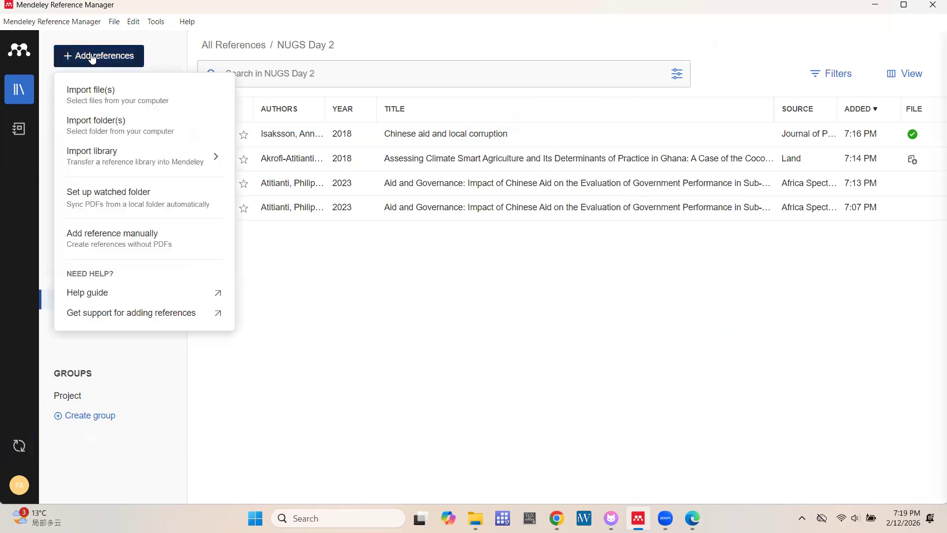
click(114, 235)
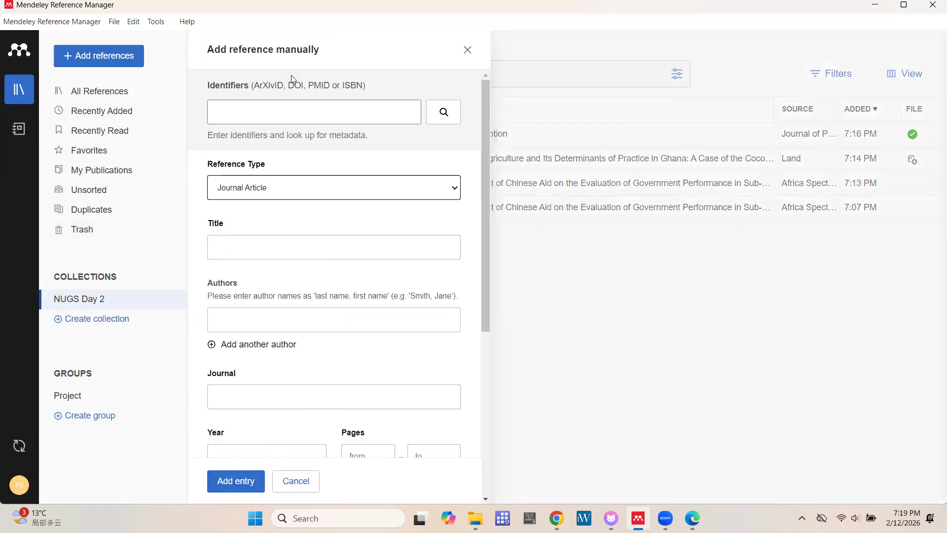
click(304, 192)
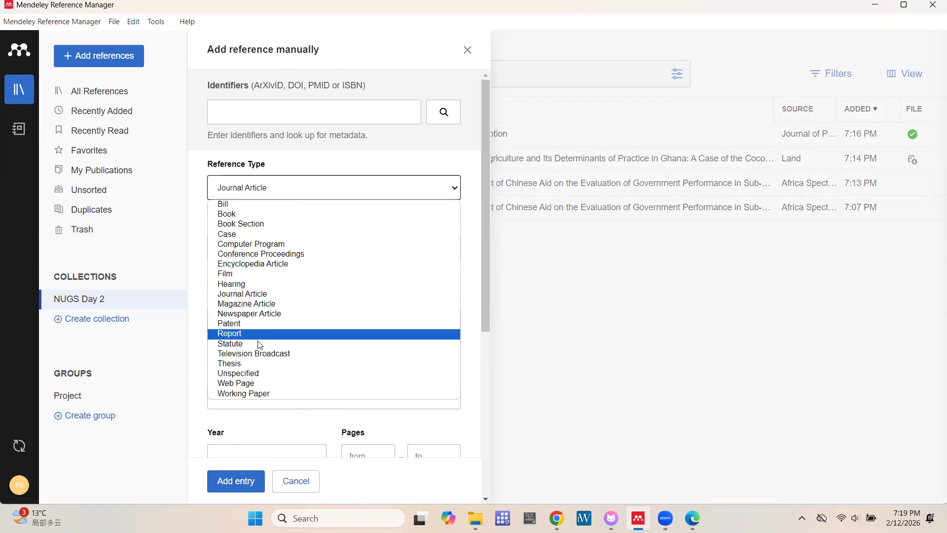
click(262, 363)
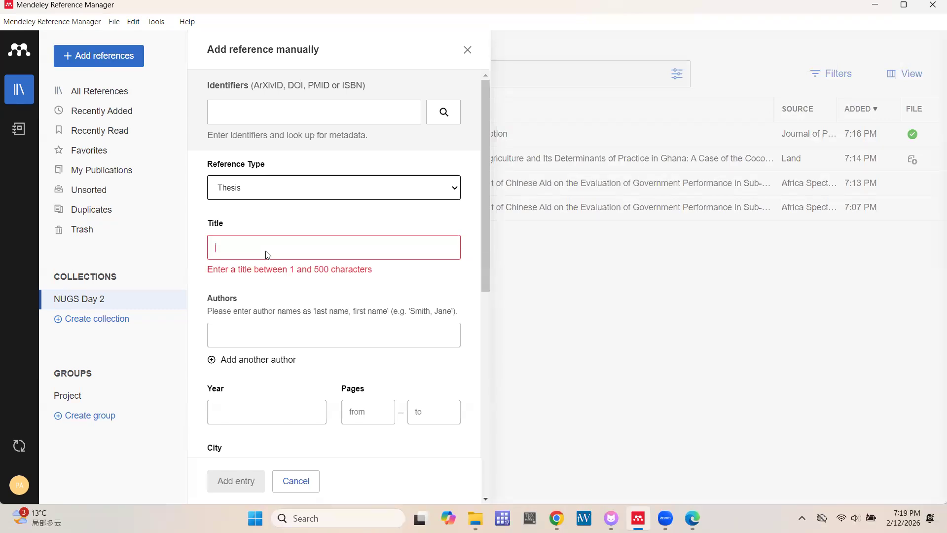
text(My )
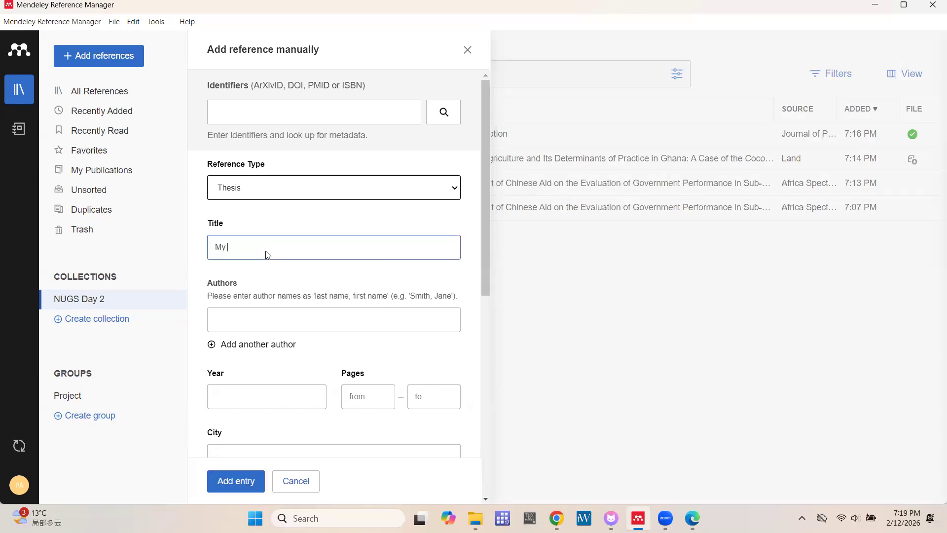
text(Vals Day Theseis)
Enter the author's last name, the year 2026, and the page range 1–10 for the second thesis entry
click(262, 318)
text(Ahmad)
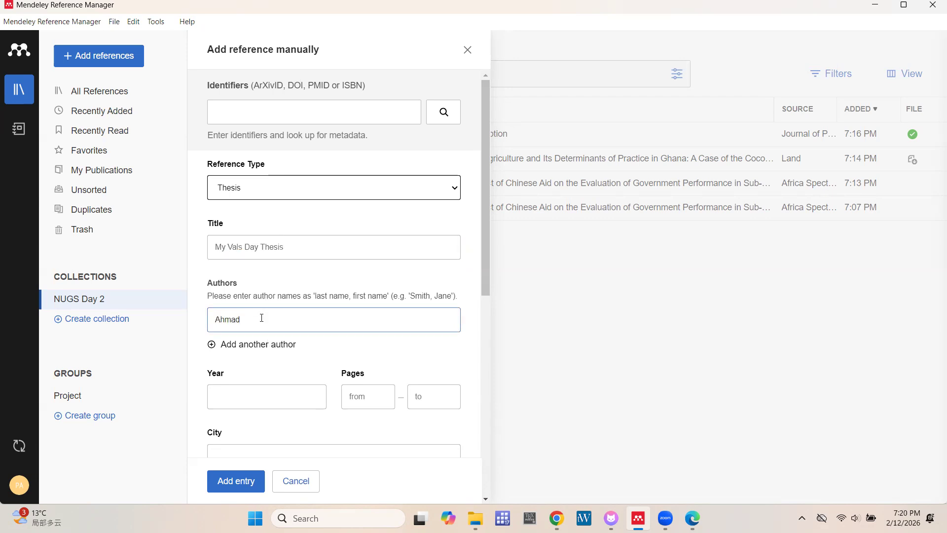
click(259, 391)
text(2026)
click(356, 402)
text(1)
click(447, 396)
text(10)
Set the thesis city to Beijing and the institution to NUGS, review the form, and save the entry
scroll(446, 393, down, 3)
click(326, 315)
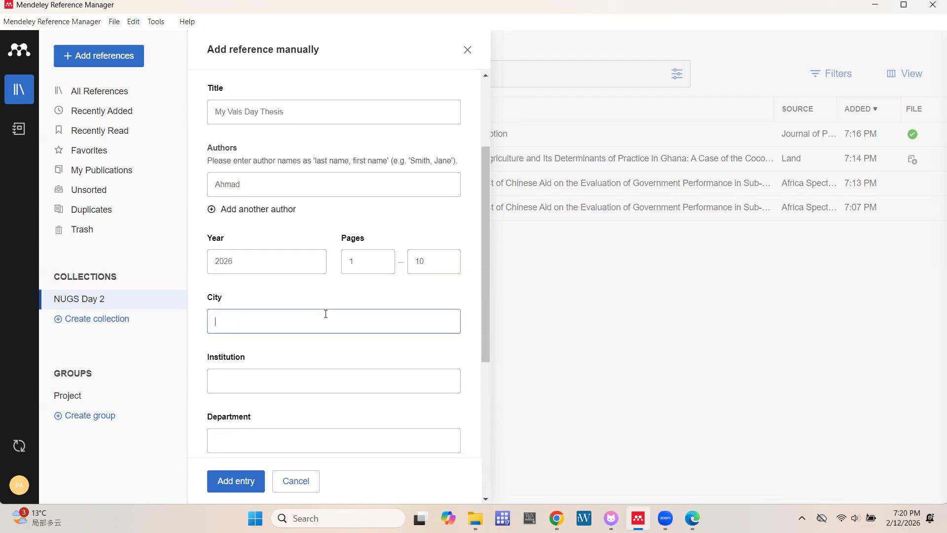
text(Beijing)
click(321, 376)
text(NUGS)
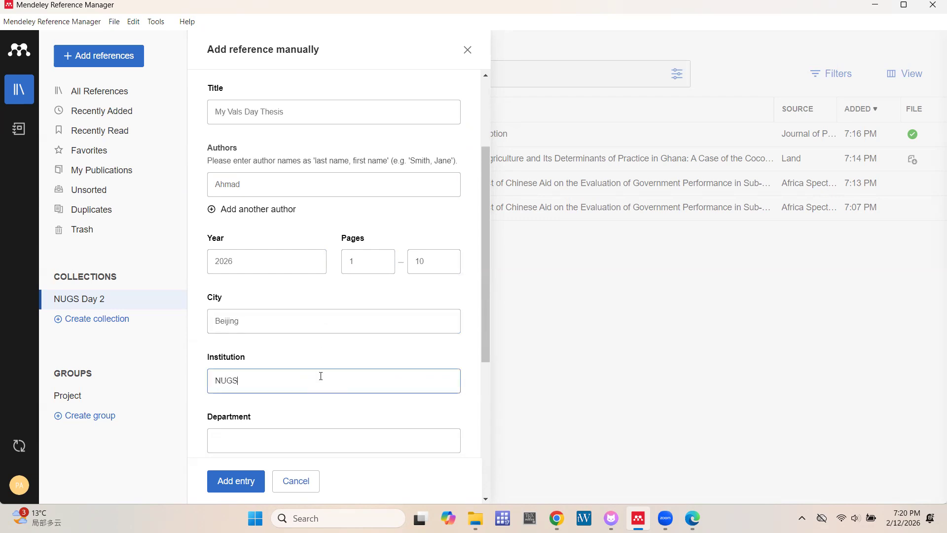
scroll(321, 376, down, 5)
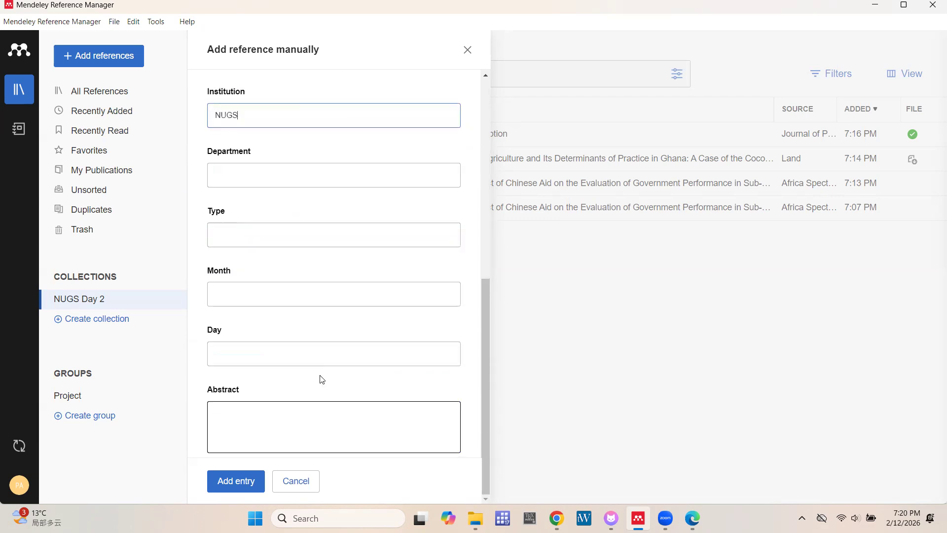
scroll(294, 231, up, 8)
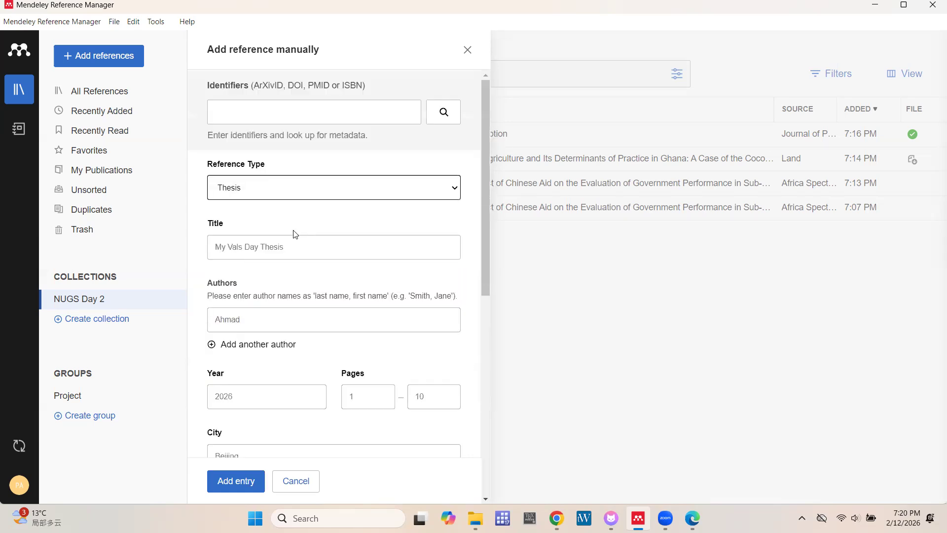
scroll(295, 235, down, 8)
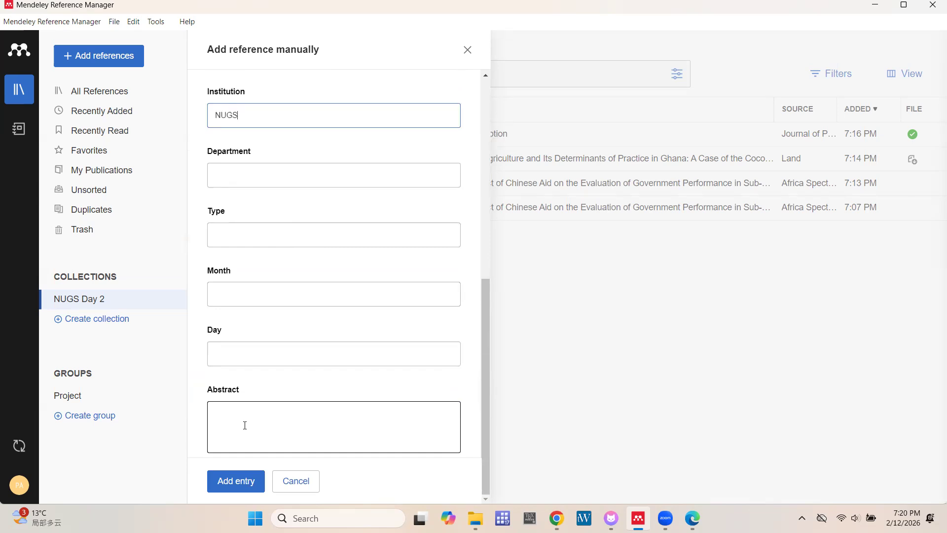
click(232, 480)
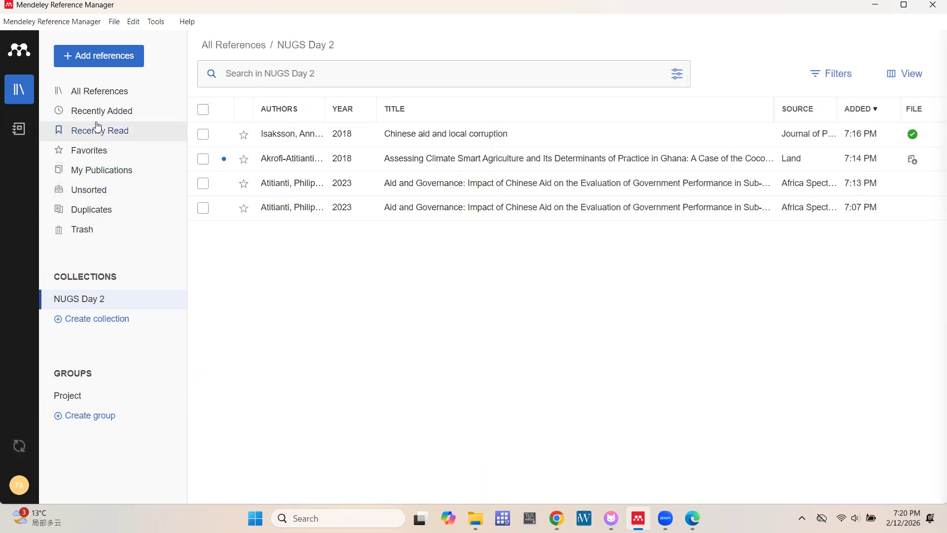
Show all references and inspect the details of both "My Vals Day Thesis" entries
click(94, 94)
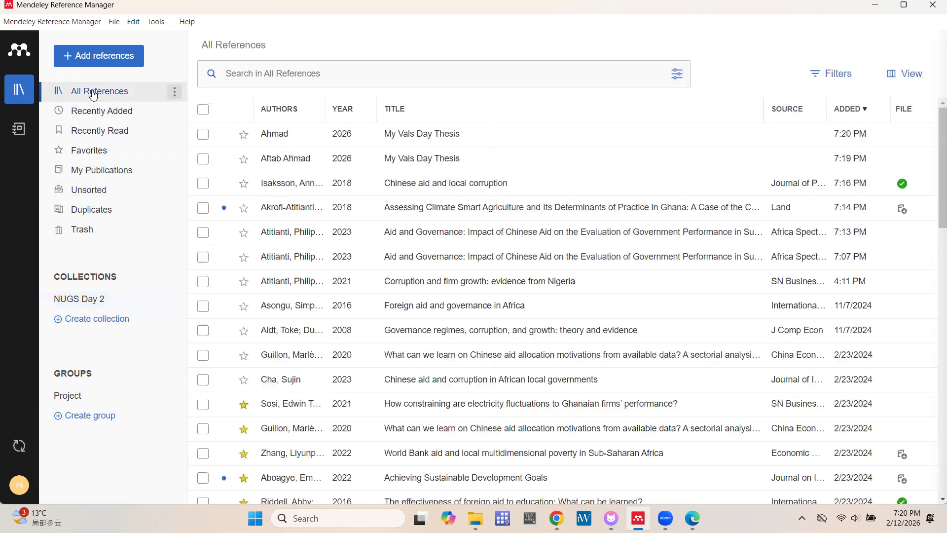
click(447, 141)
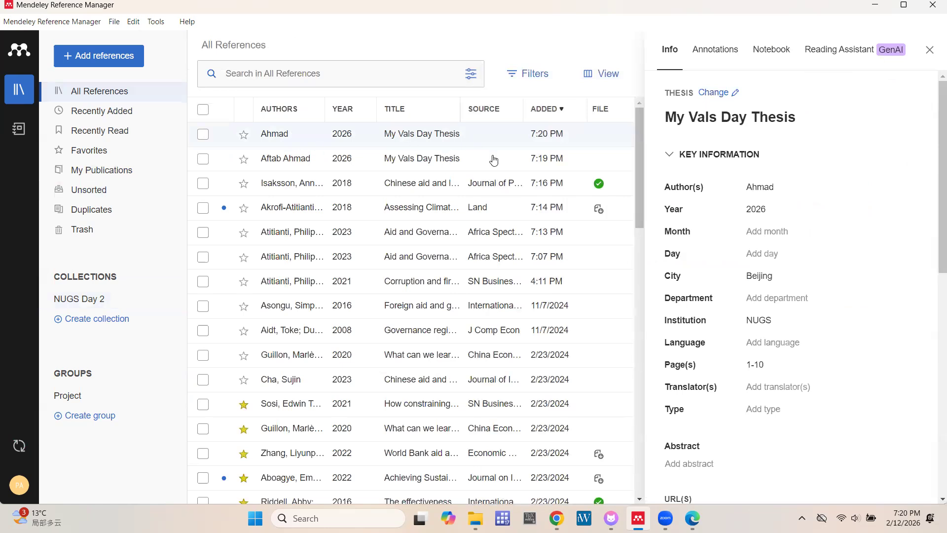
click(299, 163)
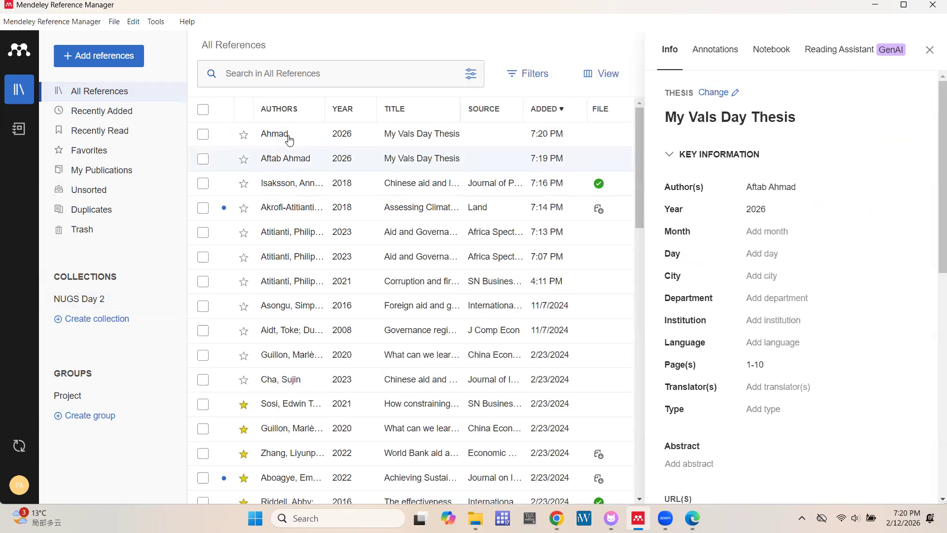
Add the "My Vals Day Thesis" entry from 7:19 PM to NUGS Day 2, and show that collection with the details closed
right_click(291, 166)
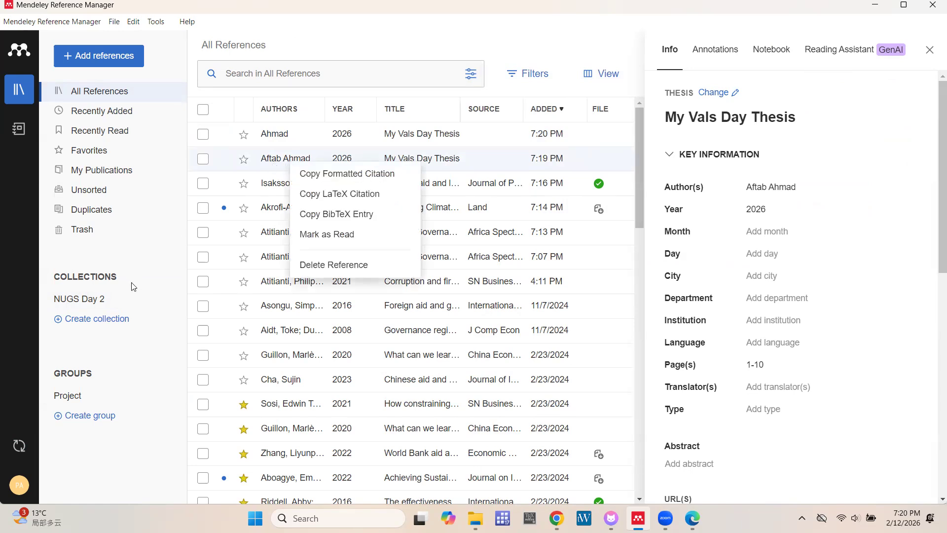
click(271, 165)
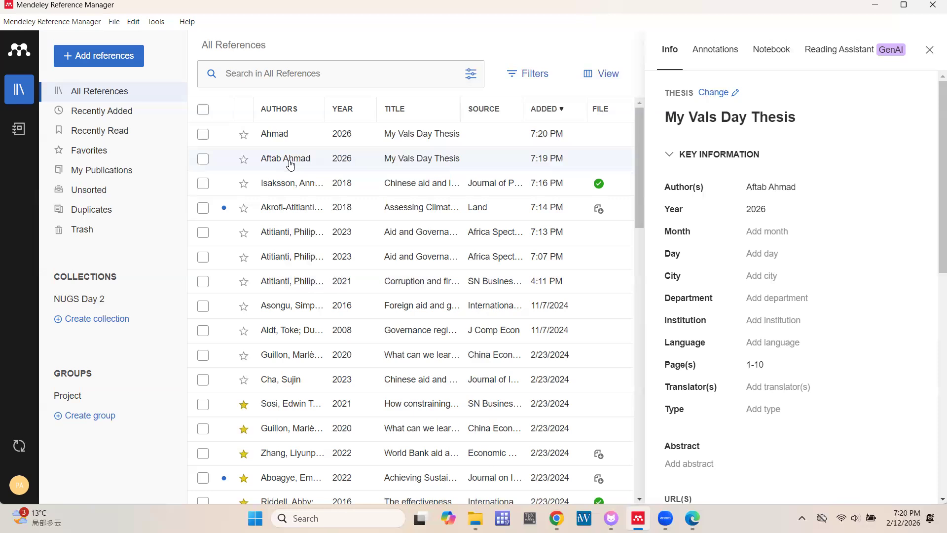
drag(290, 165, 92, 303)
click(98, 305)
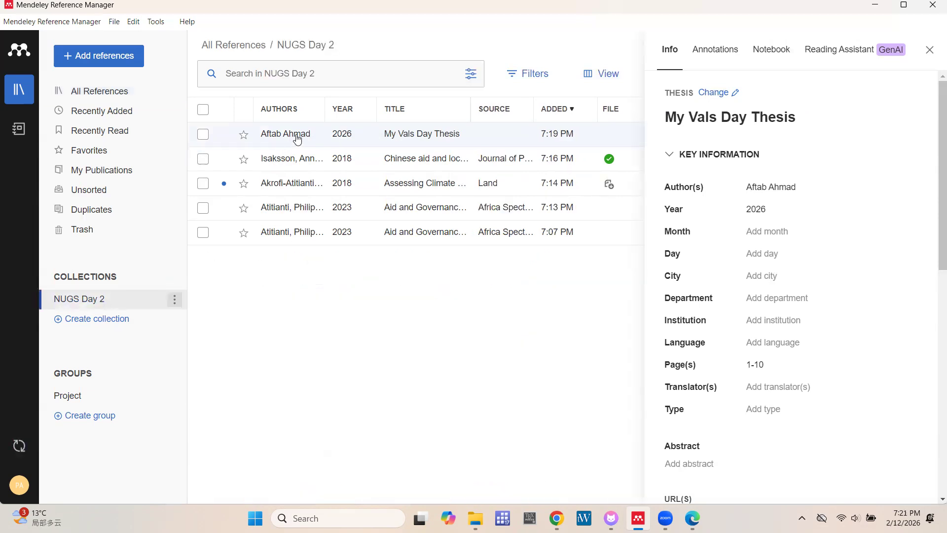
click(930, 50)
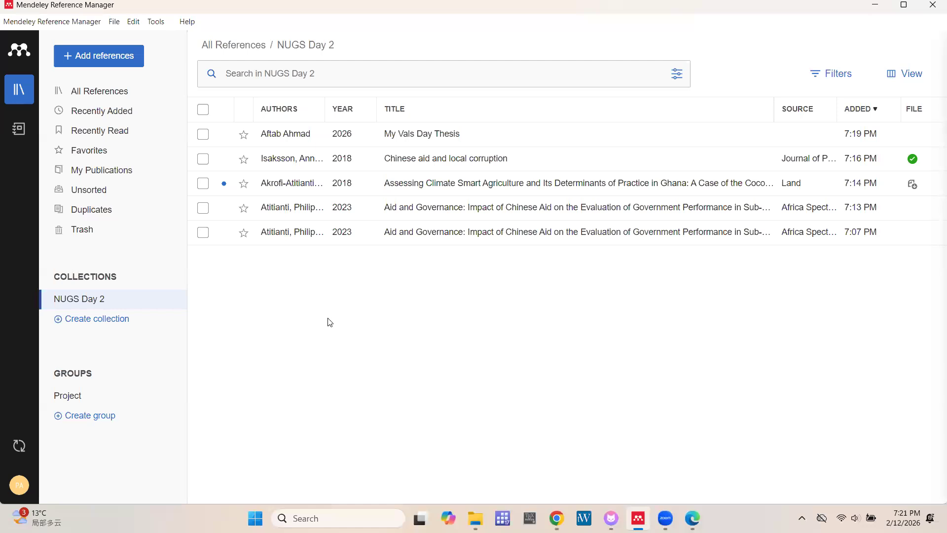
Open the details of "My Vals Day Thesis" in NUGS Day 2 and examine its key information, files, tags, and collections
click(292, 141)
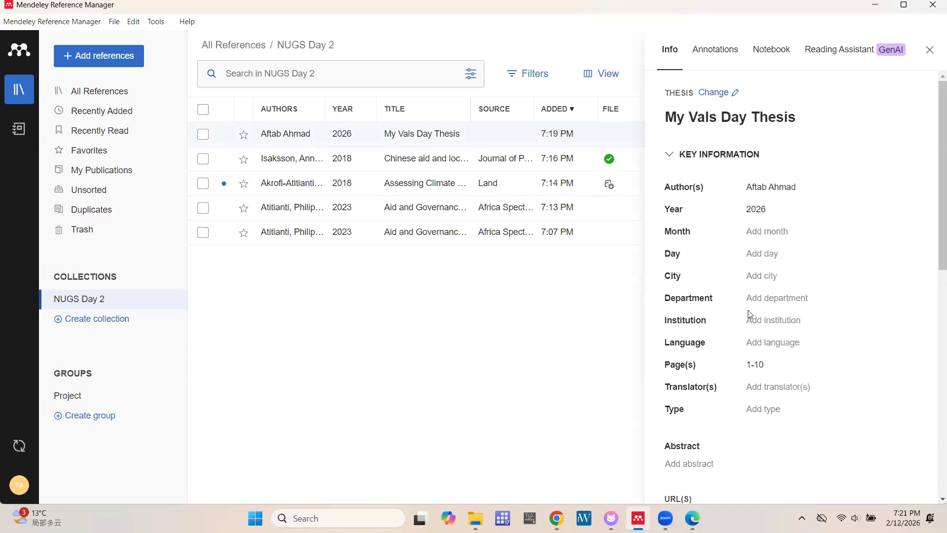
scroll(780, 333, down, 10)
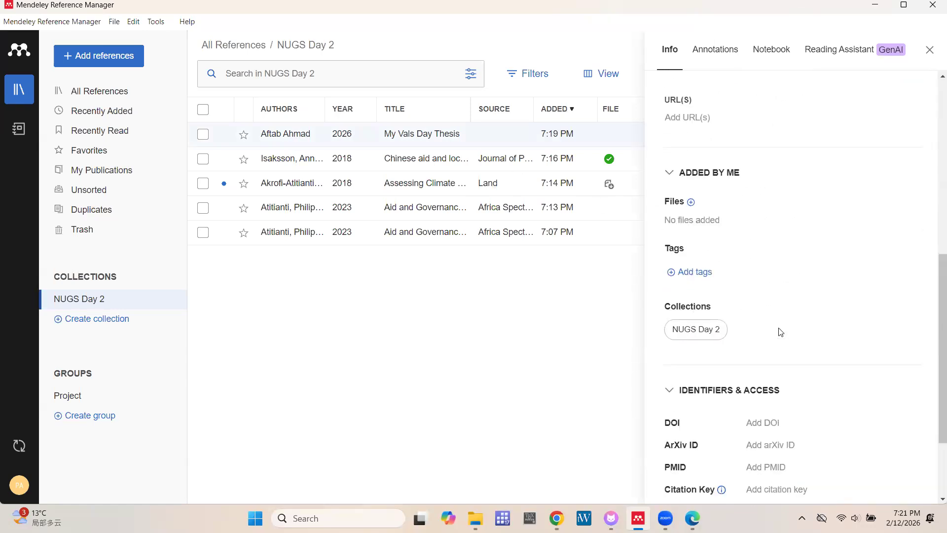
scroll(780, 333, up, 4)
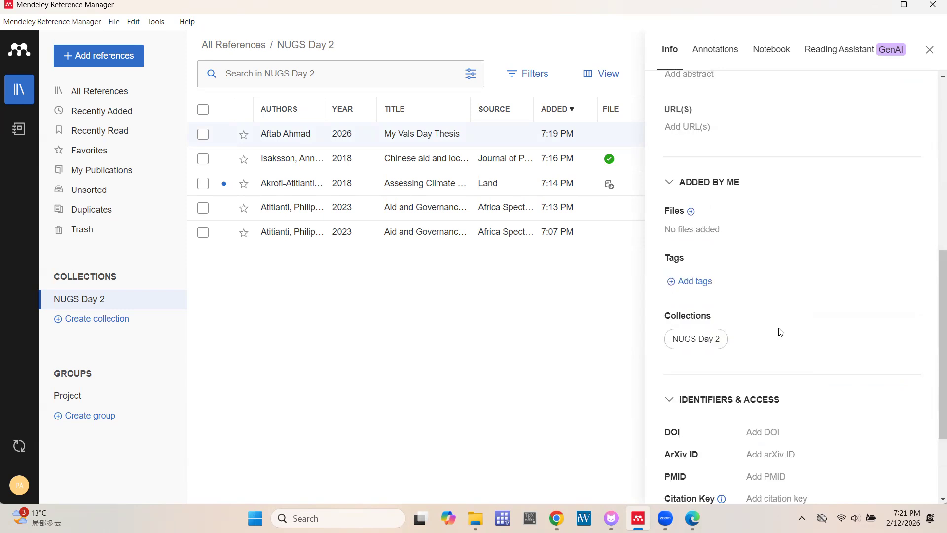
scroll(781, 332, up, 7)
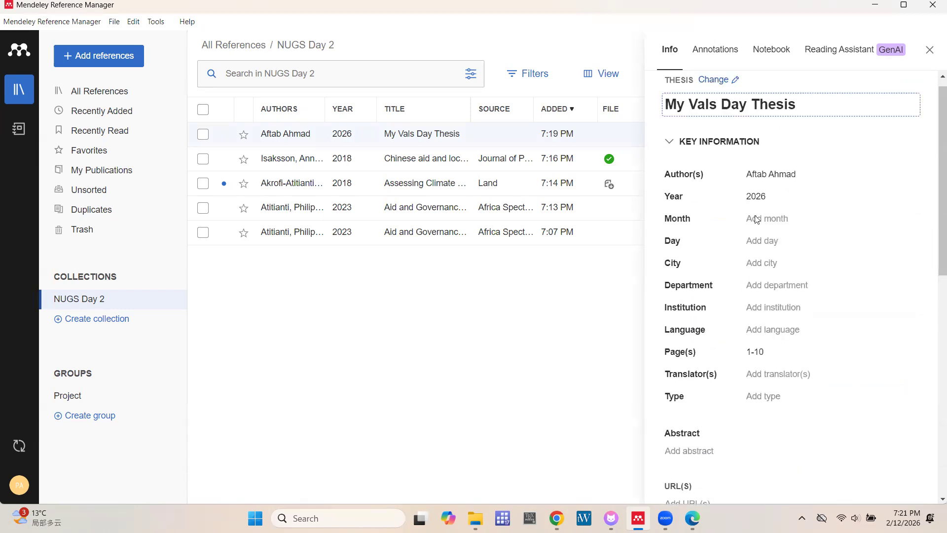
scroll(793, 373, down, 6)
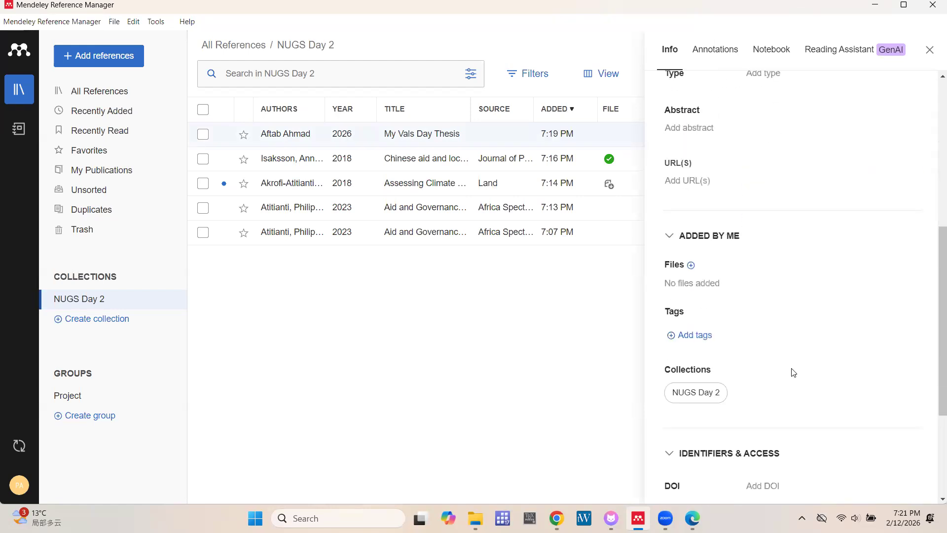
scroll(716, 280, up, 7)
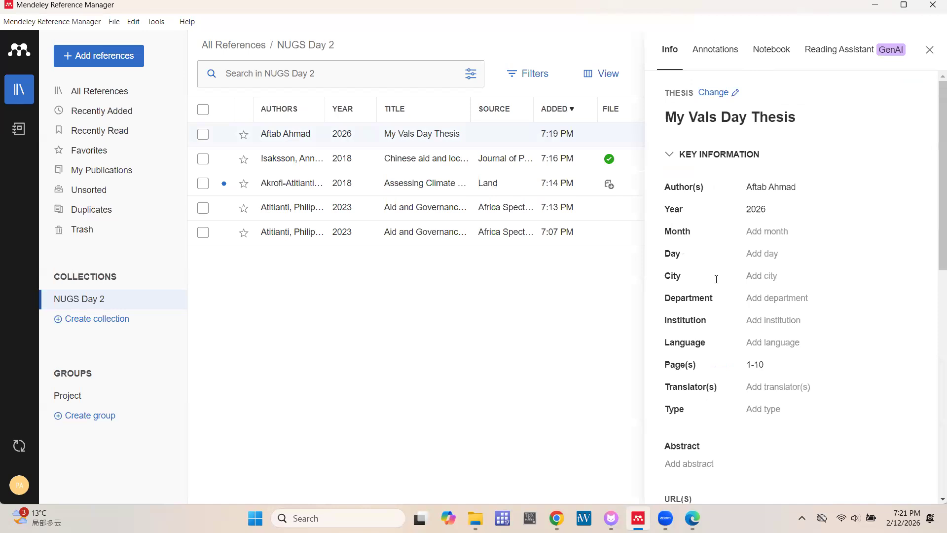
scroll(716, 280, down, 6)
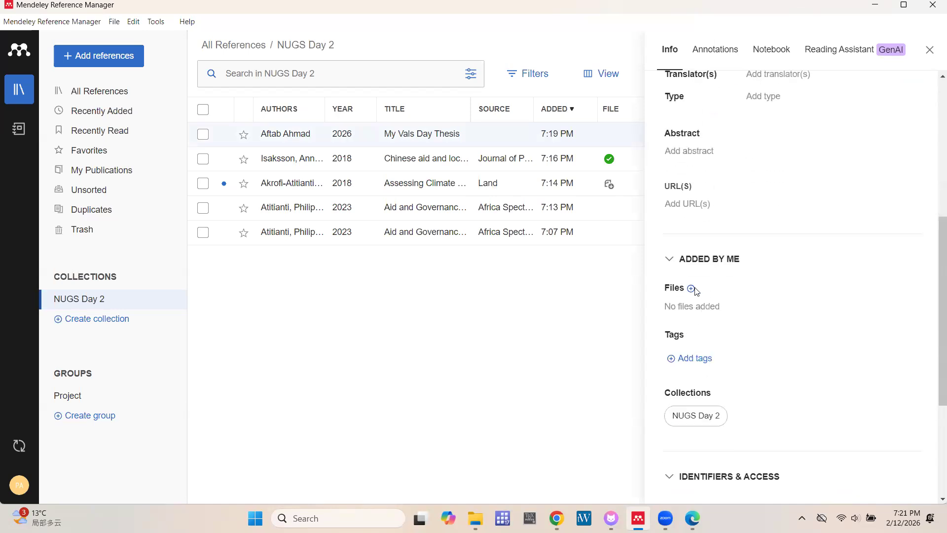
click(692, 289)
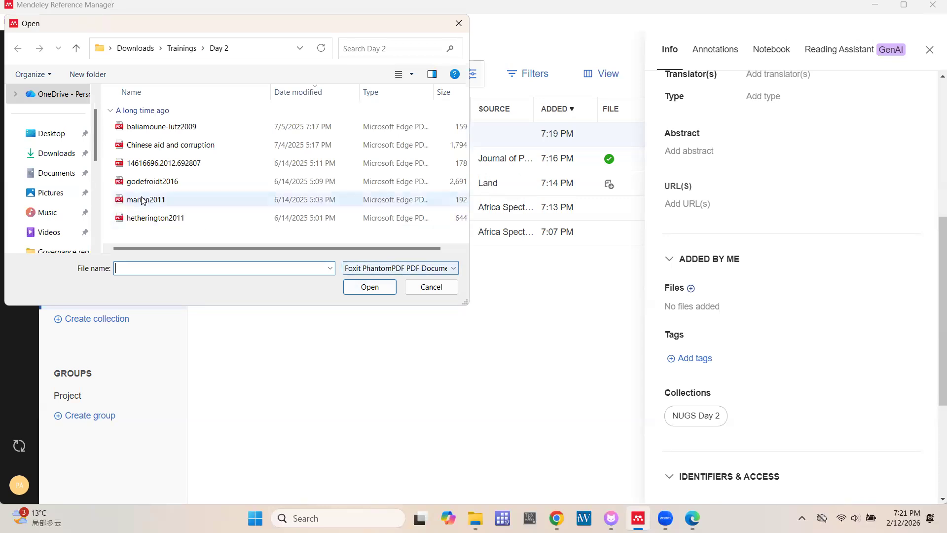
click(439, 200)
click(437, 291)
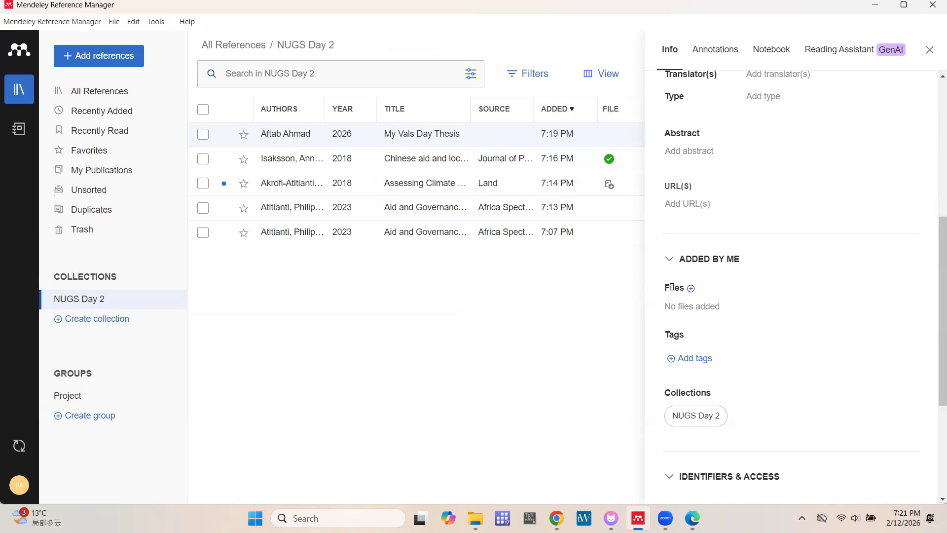
Attach custom.pdf from the Trainings folder to the "My Vals Day Thesis" entry, and dismiss the upload notice
click(691, 288)
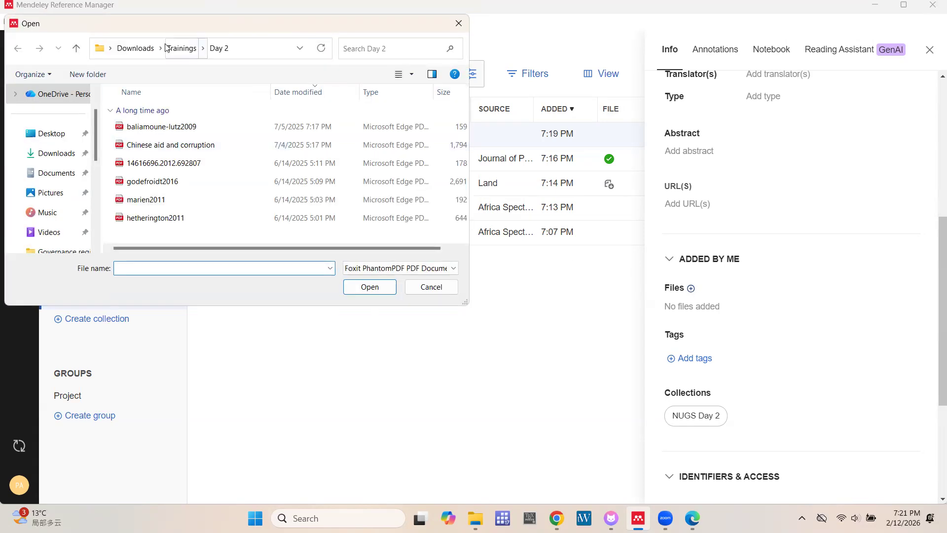
click(168, 48)
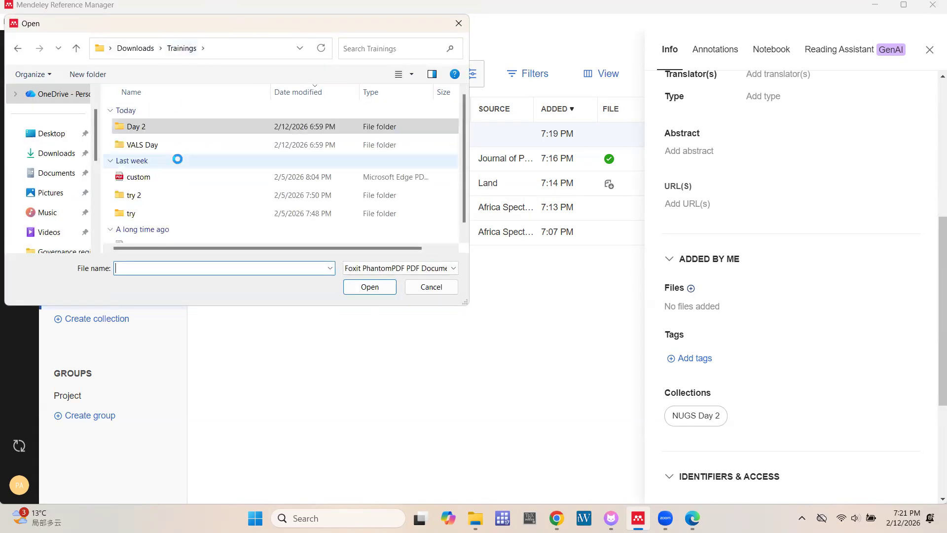
click(143, 177)
click(371, 286)
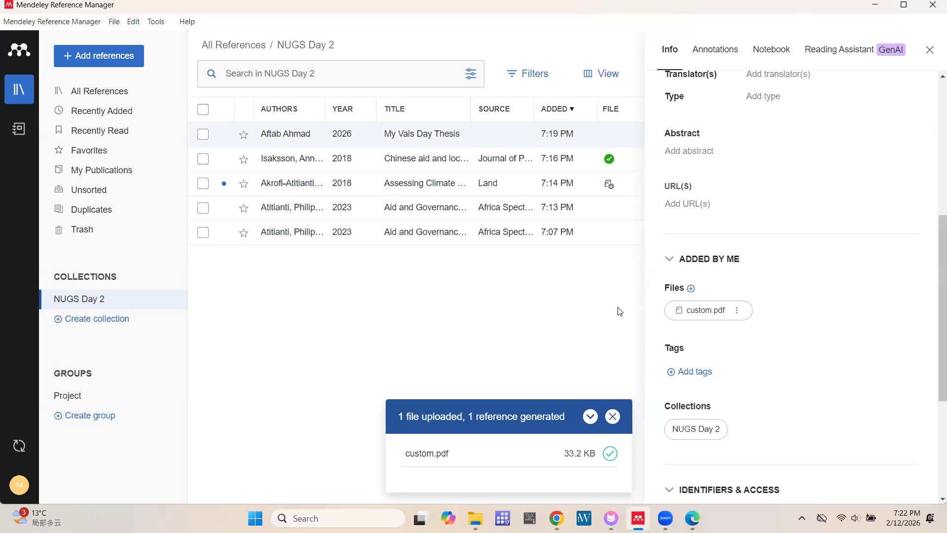
click(612, 417)
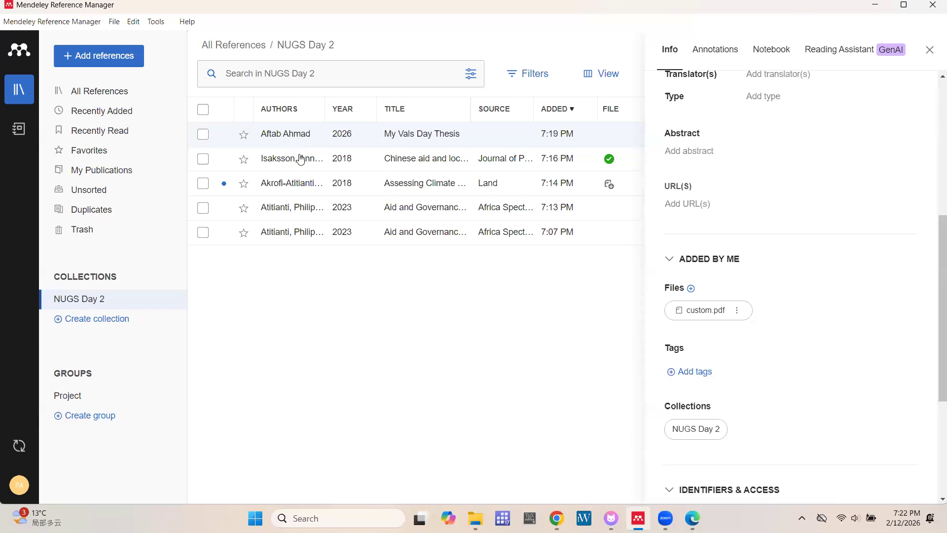
Examine the options available for the attached custom.pdf, and close the thesis details
click(277, 194)
click(522, 133)
click(737, 311)
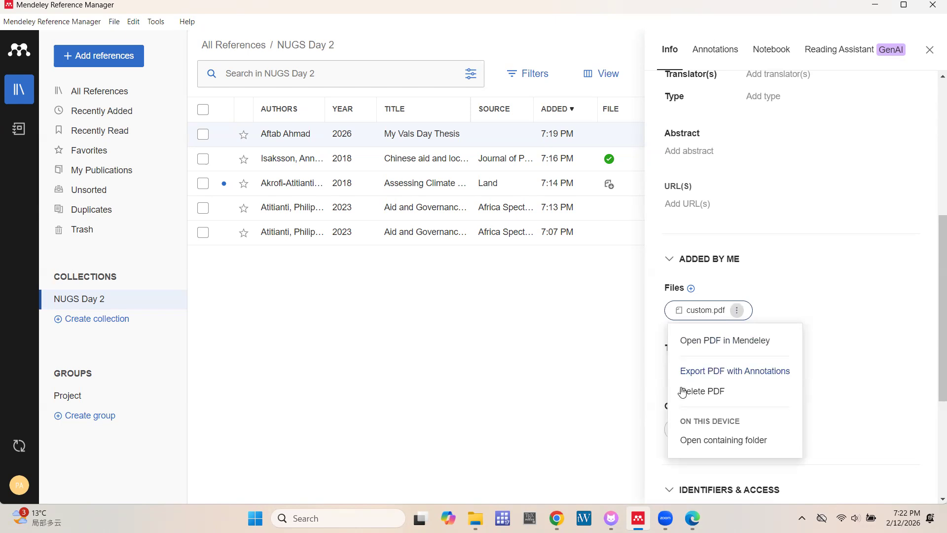
click(597, 281)
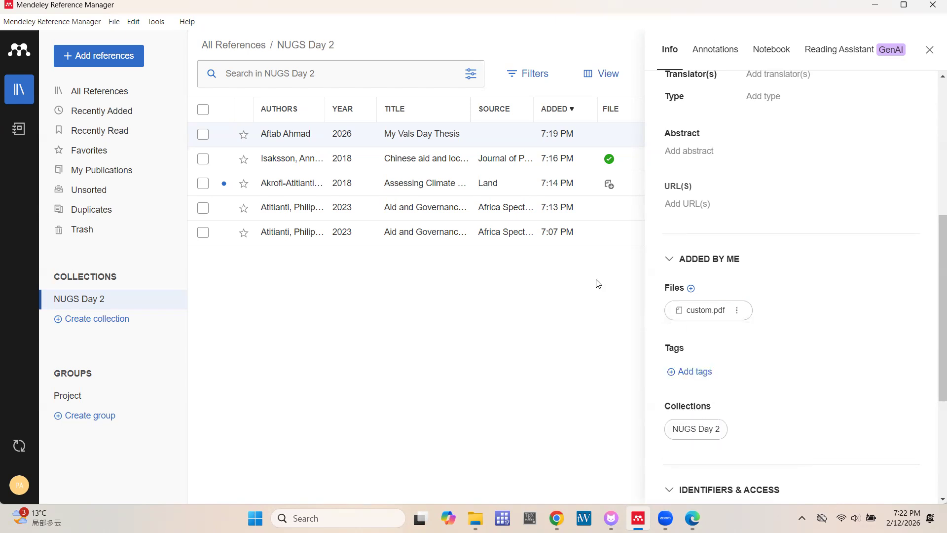
click(930, 49)
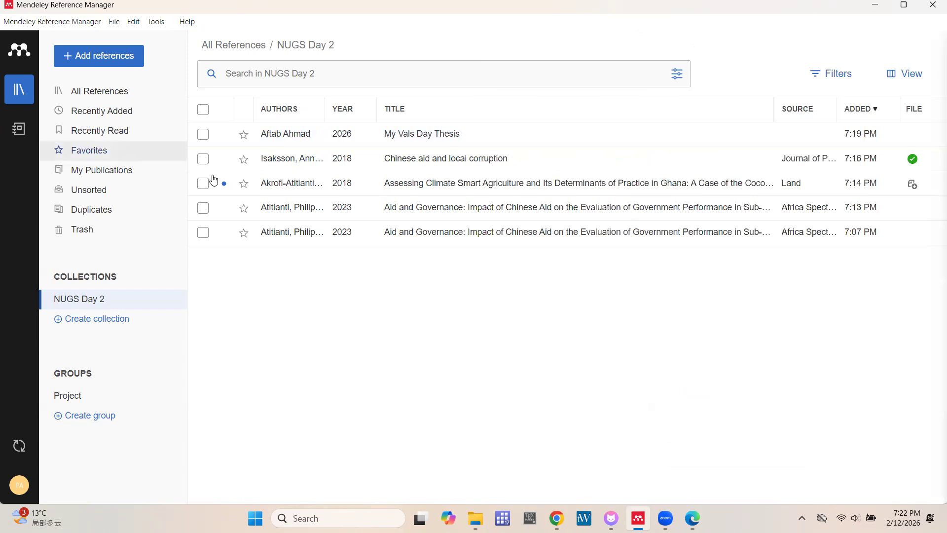
Start a manual reference entry, and copy PMID 34912450 from the Links Word document in the Trainings folder
click(96, 65)
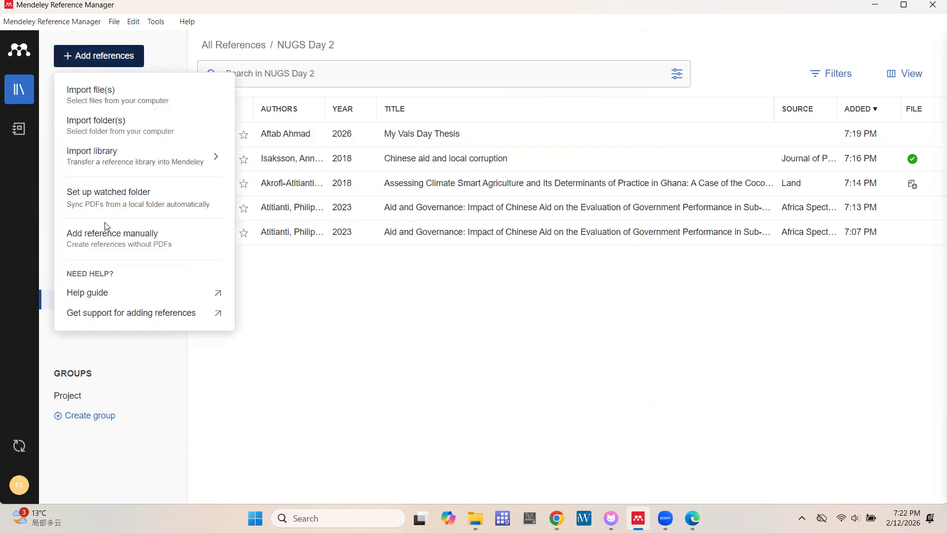
click(108, 240)
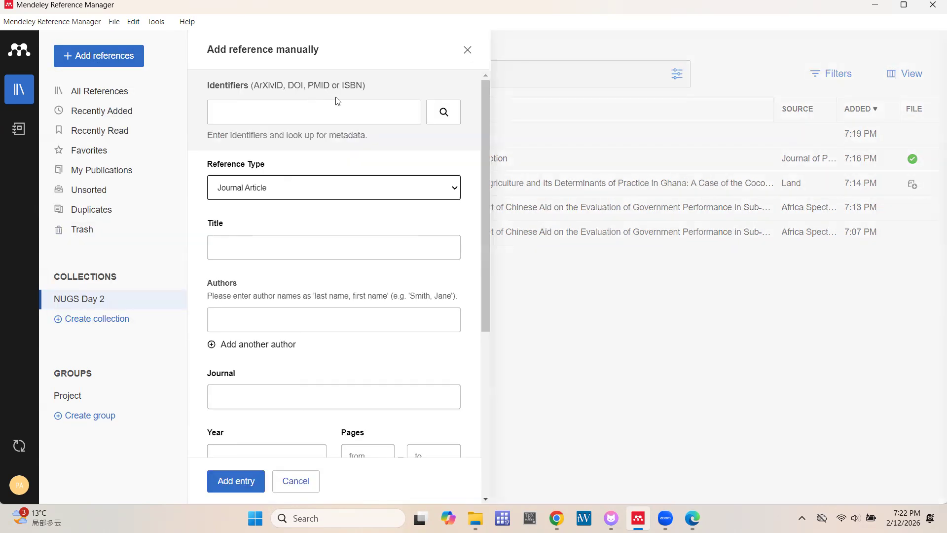
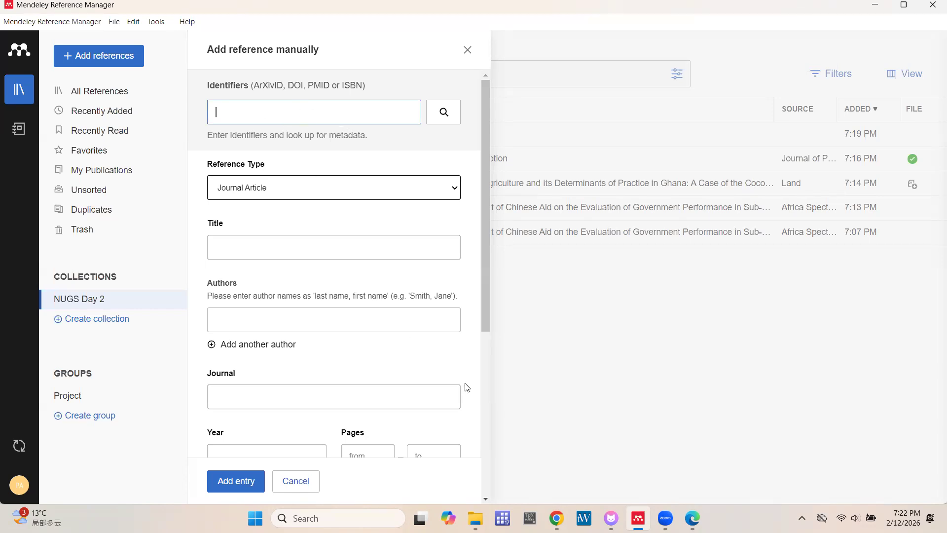
click(476, 518)
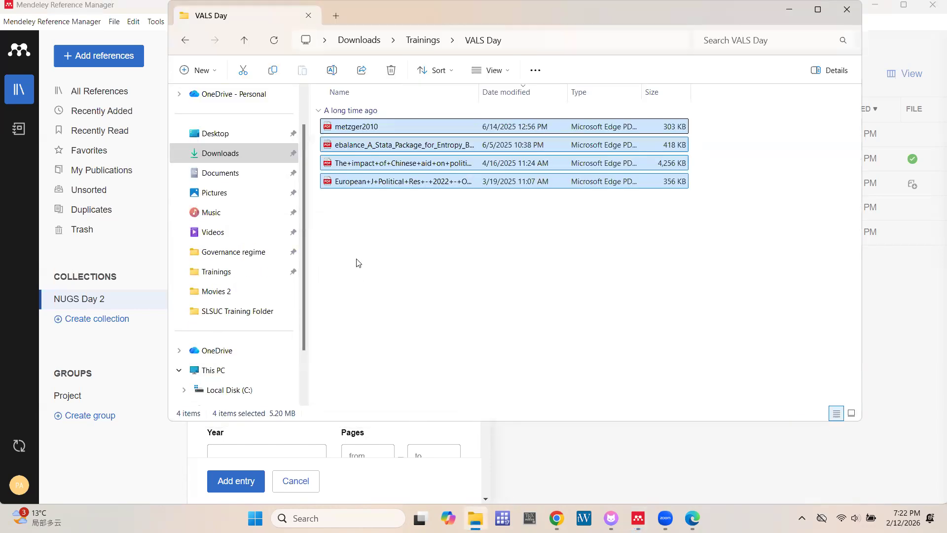
key(alt+Up)
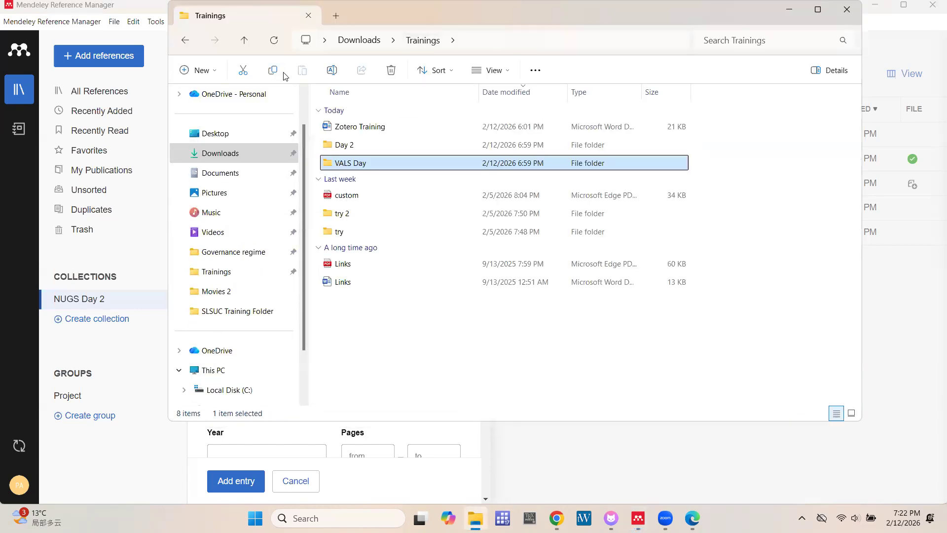
double_click(352, 282)
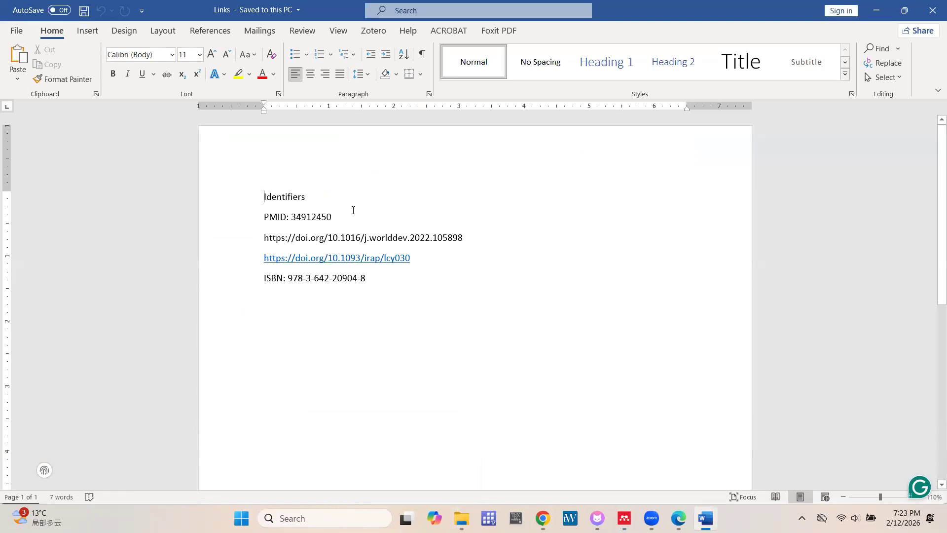
drag(333, 217, 292, 225)
key(ctrl+c)
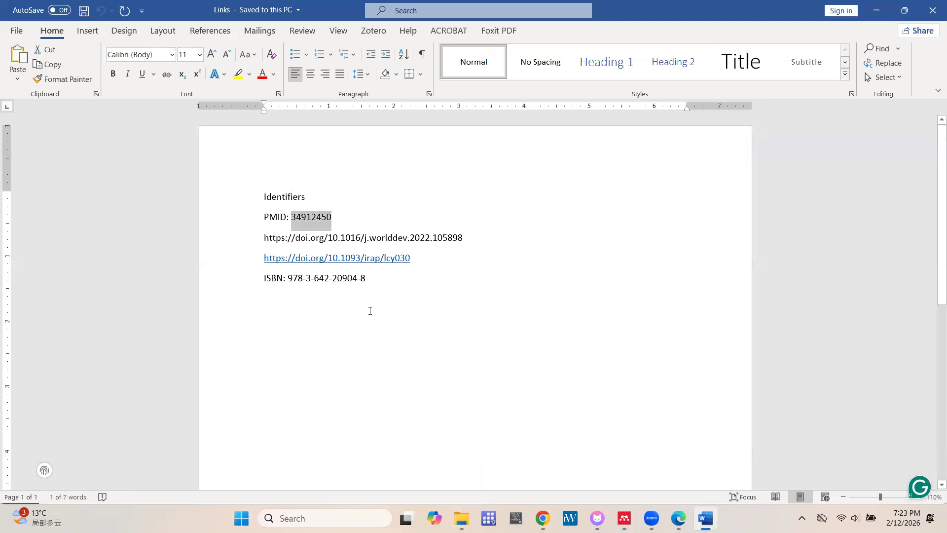
Back in Mendeley, add the reference looked up by PMID 34912450, and view its details under all references
click(624, 518)
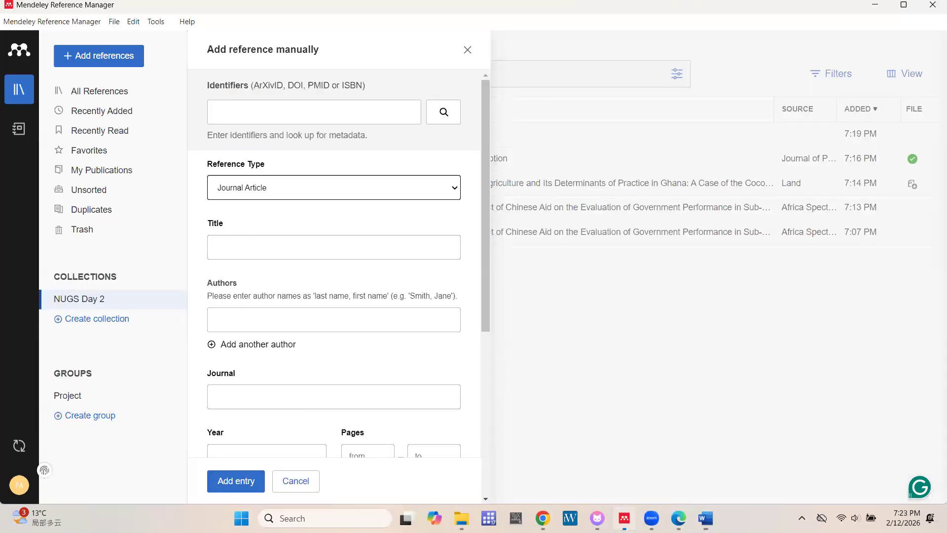
key(ctrl+v)
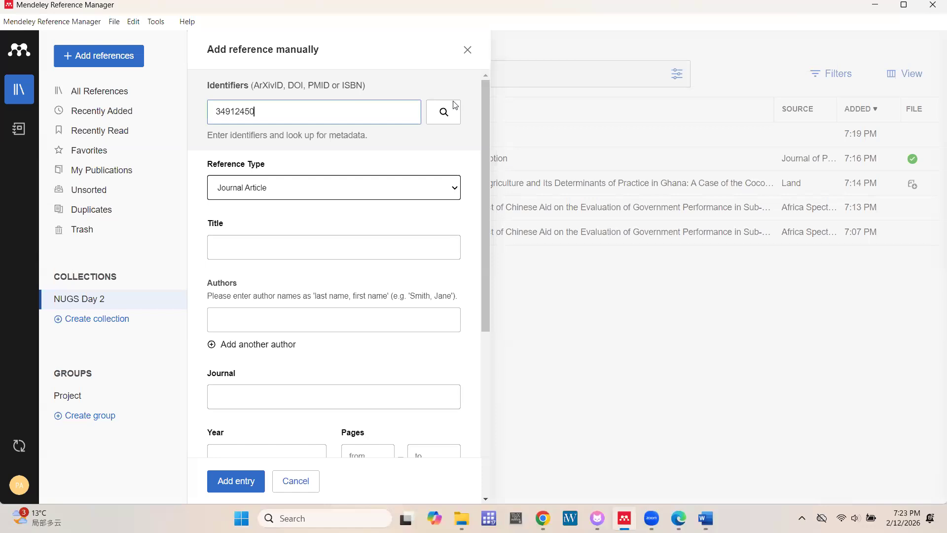
click(440, 117)
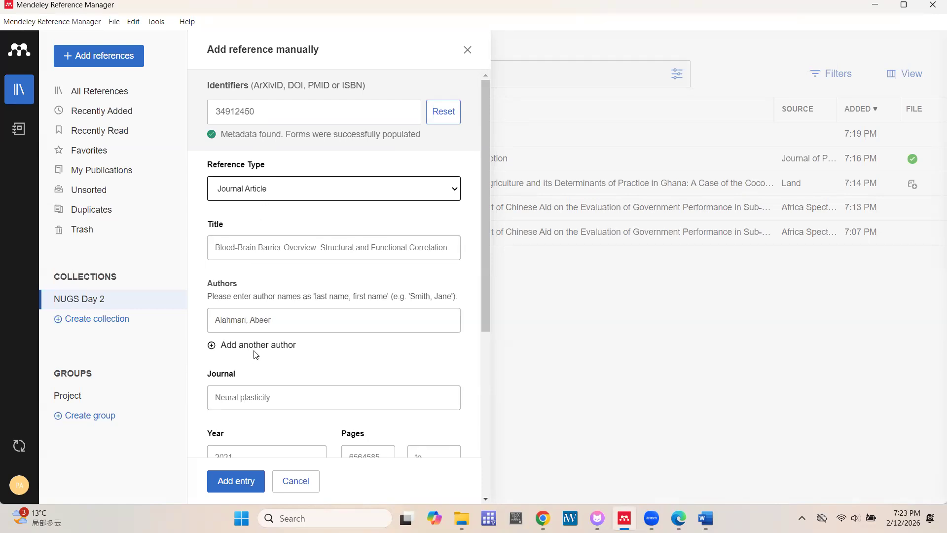
scroll(256, 355, down, 1)
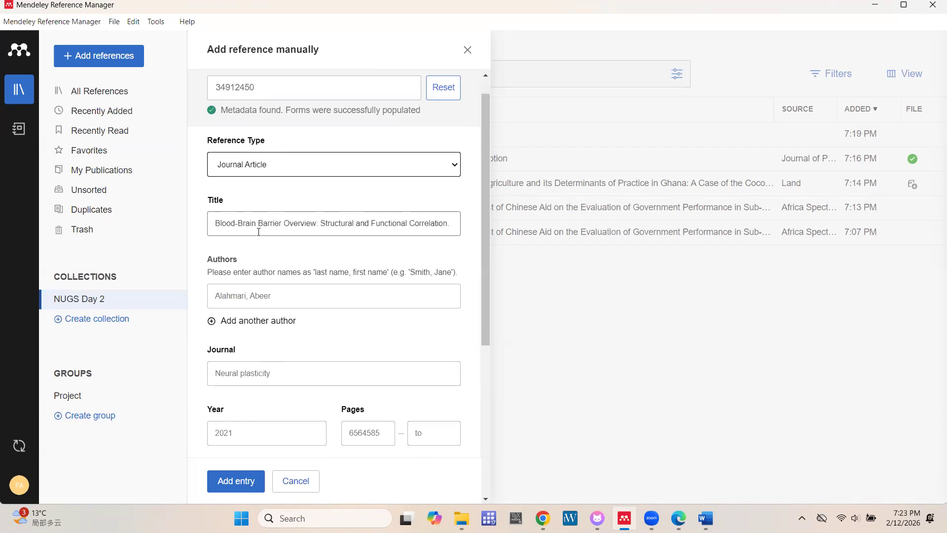
scroll(286, 269, down, 5)
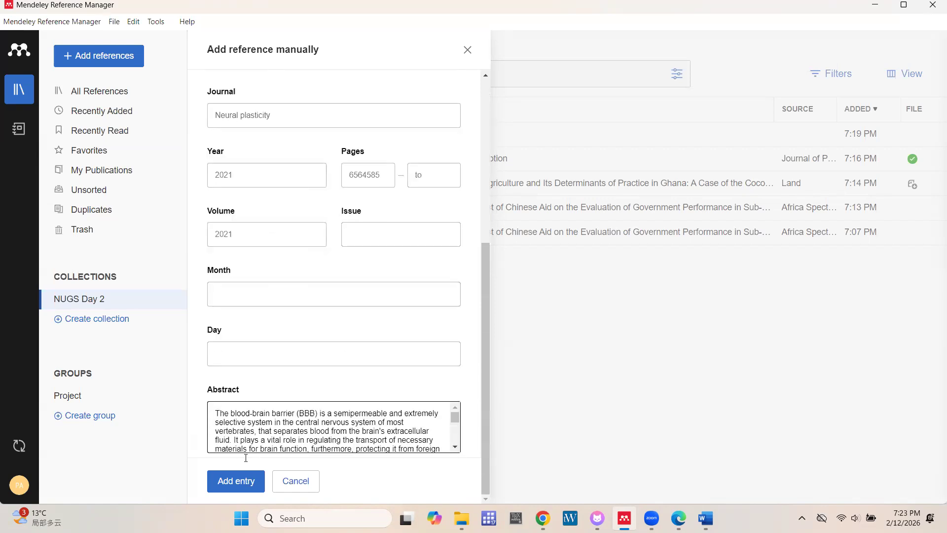
click(238, 485)
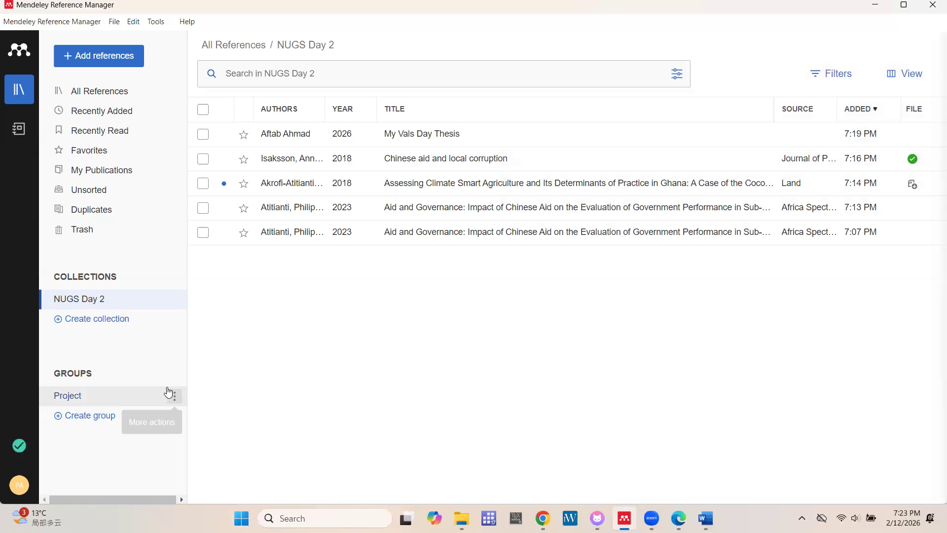
click(88, 91)
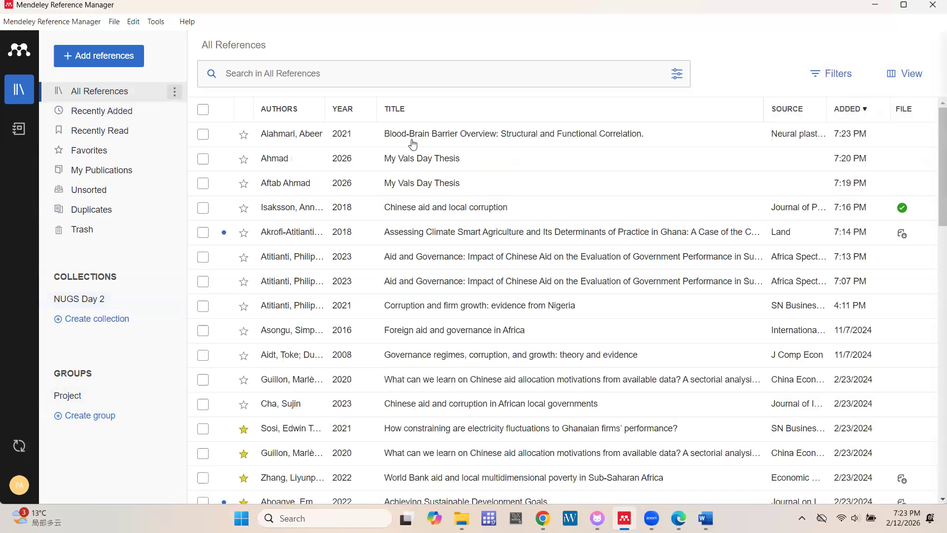
click(413, 144)
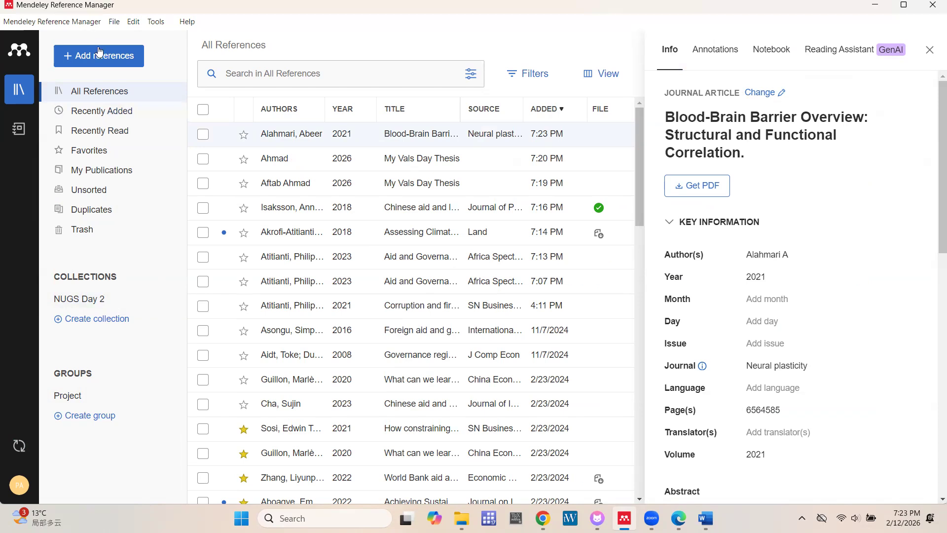
click(103, 58)
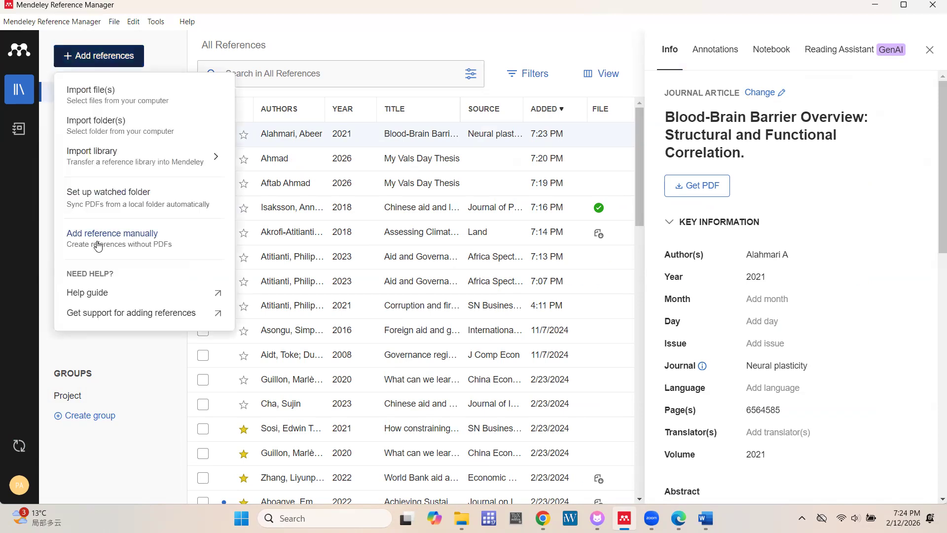
click(95, 243)
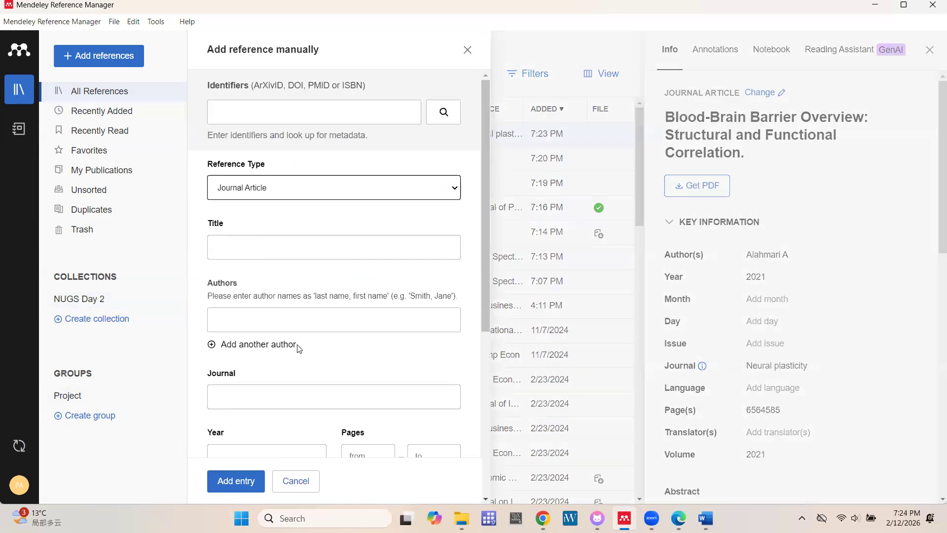
scroll(402, 308, down, 2)
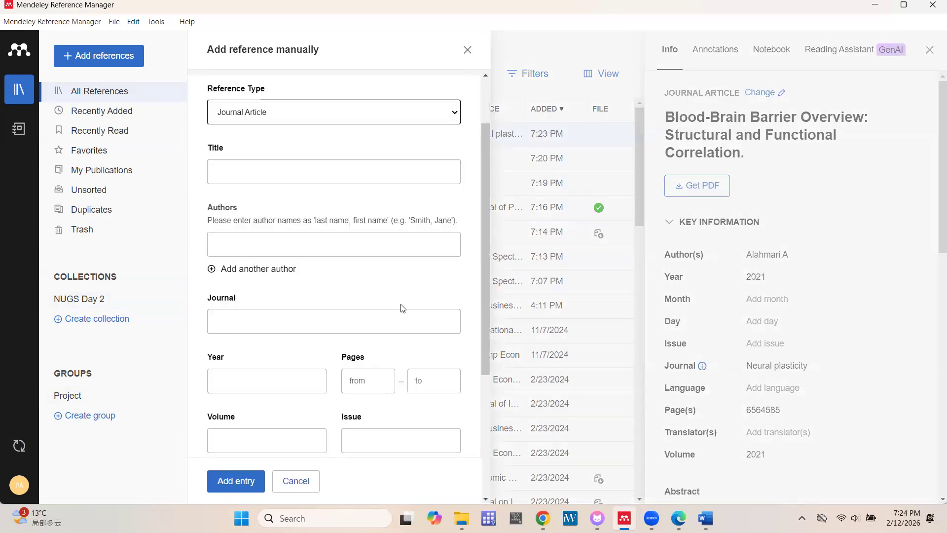
scroll(403, 309, up, 2)
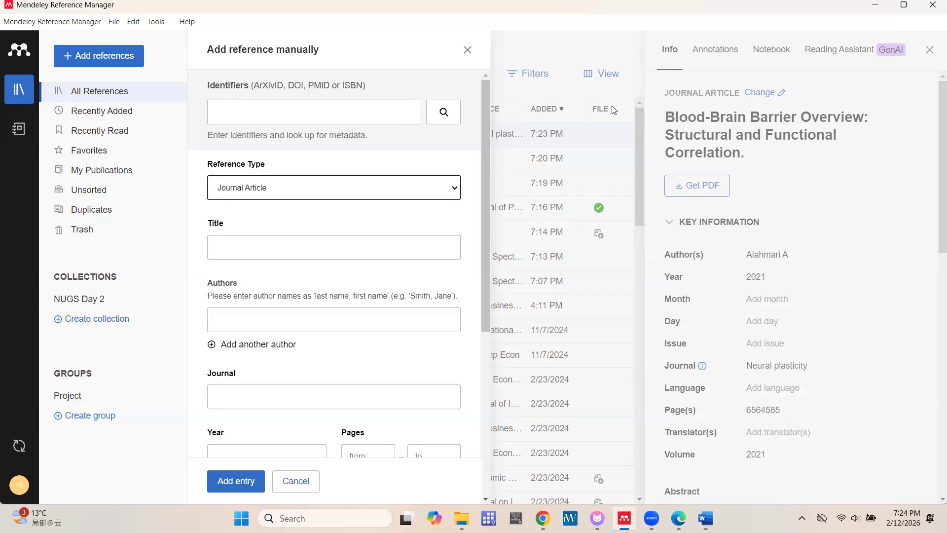
click(298, 482)
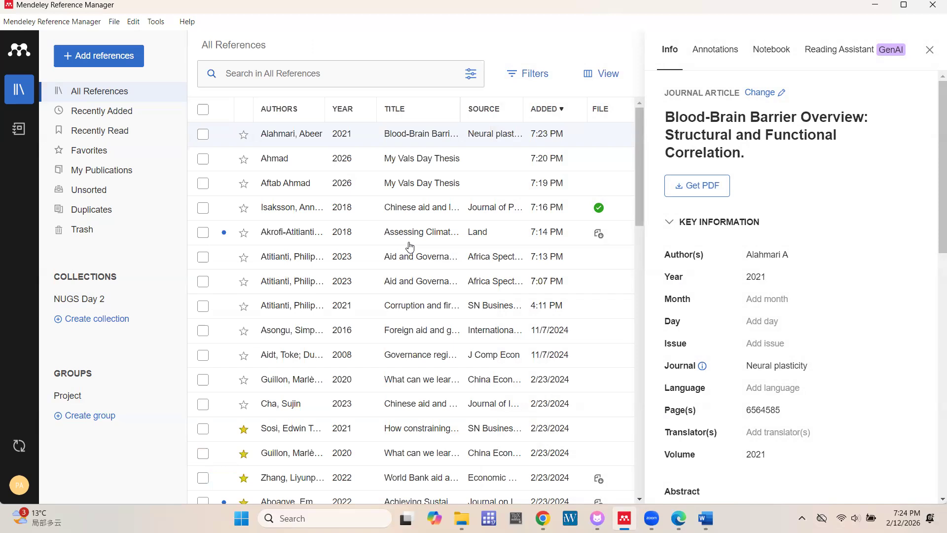
Review the lists of recently added, recently read, and favorite references
click(113, 118)
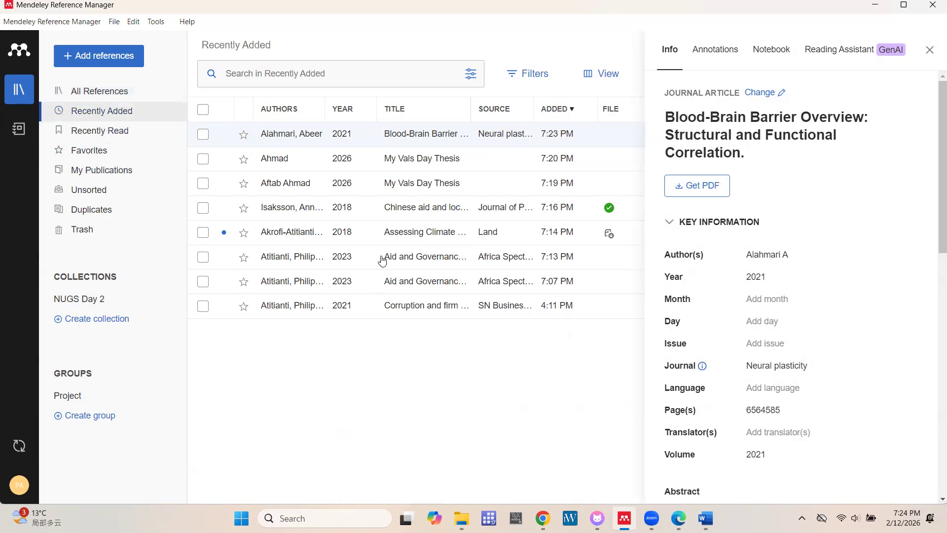
click(96, 137)
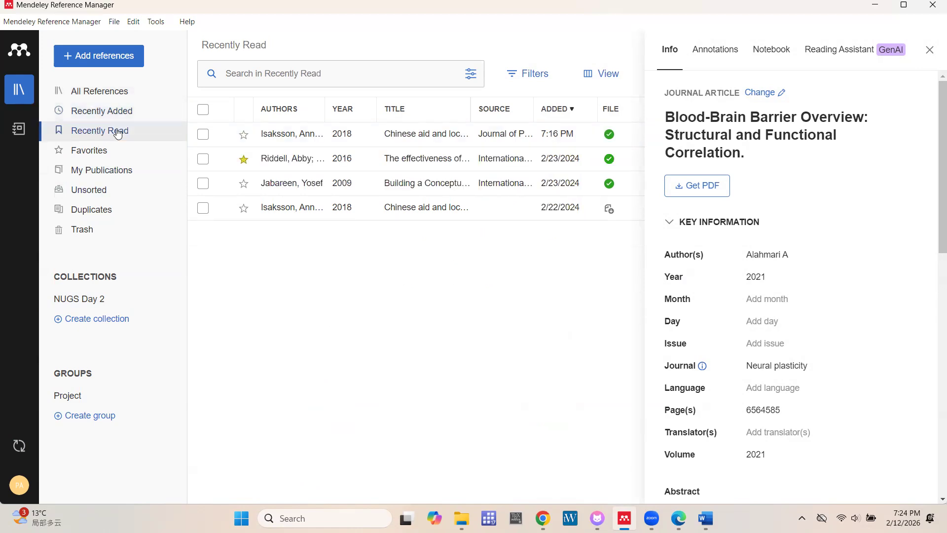
click(109, 151)
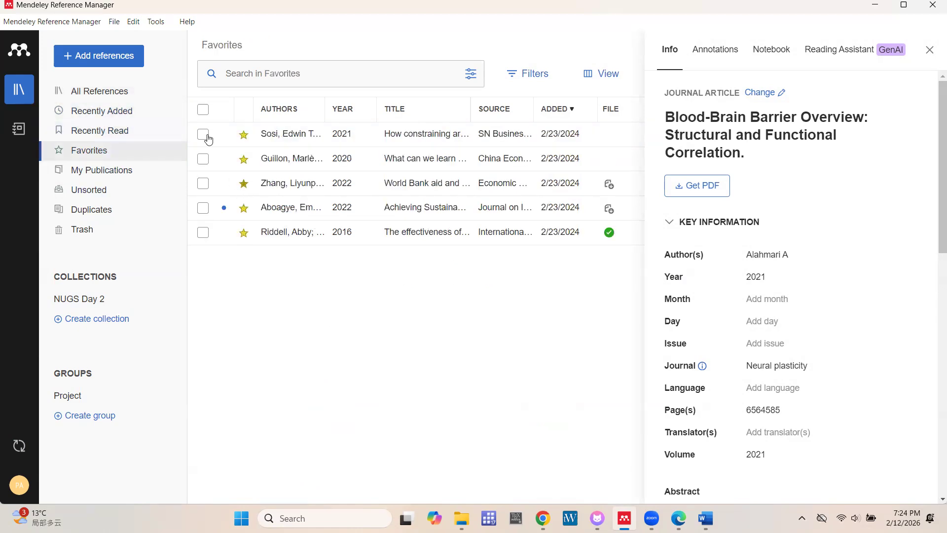
Mark "My Vals Day Thesis" in NUGS Day 2 as a favorite, and show the favorite references
click(94, 300)
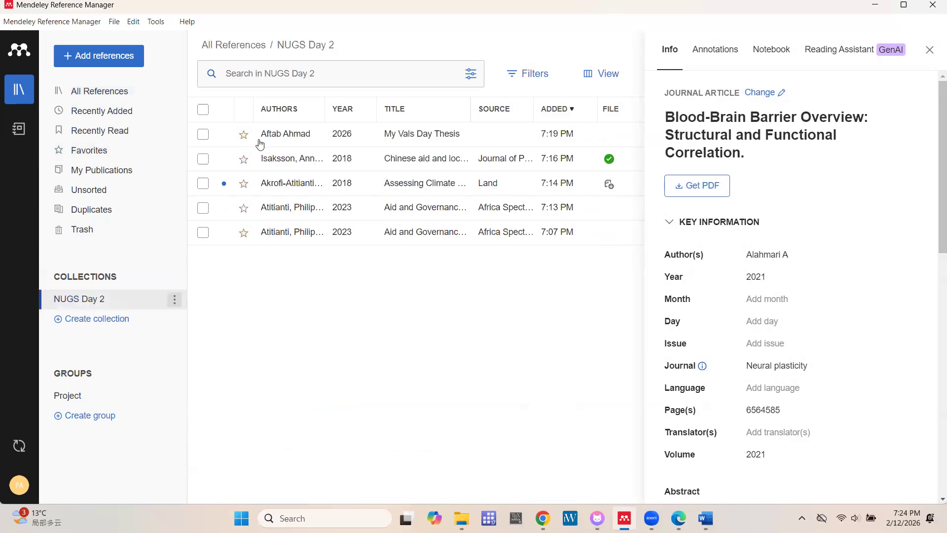
click(245, 137)
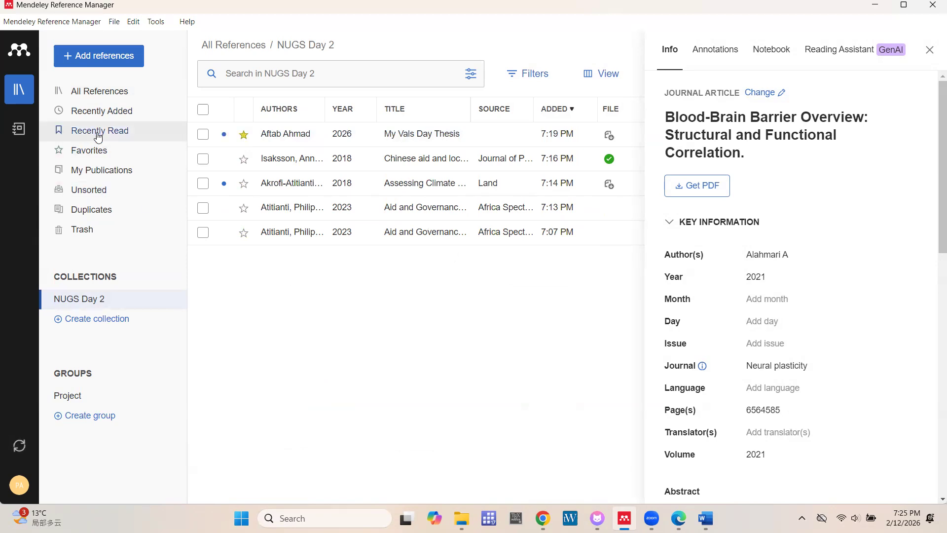
click(101, 151)
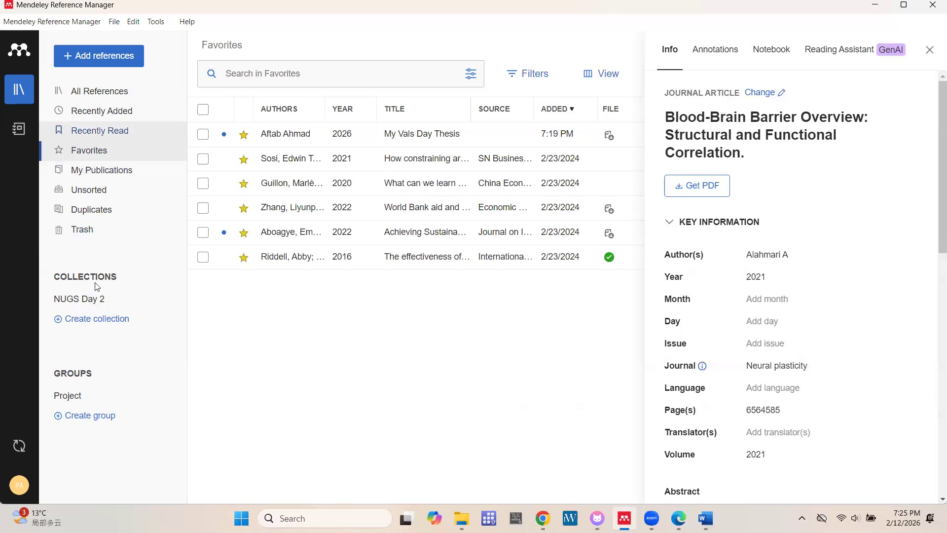
In NUGS Day 2, ask the Reading Assistant about "Chinese aid and local corruption": "What methodology did the authors use in this paper?"
click(94, 301)
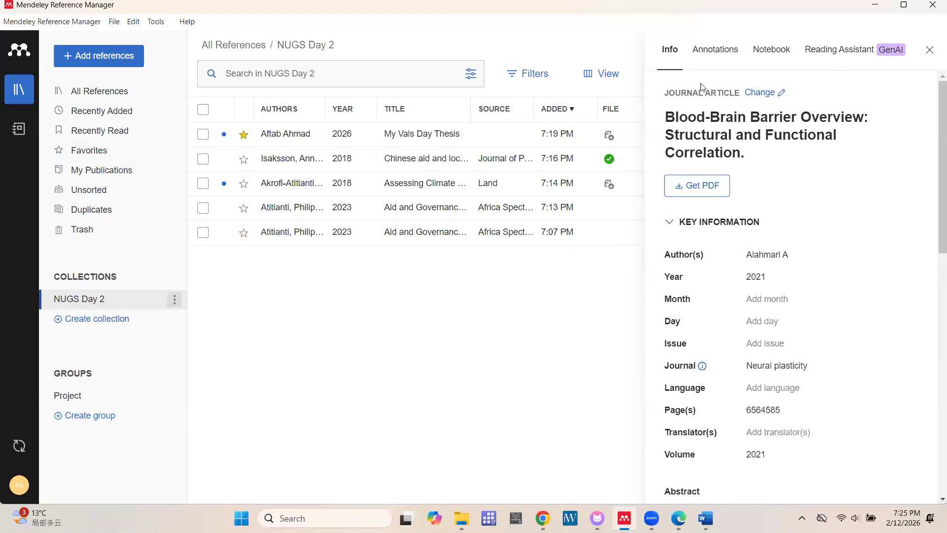
click(845, 56)
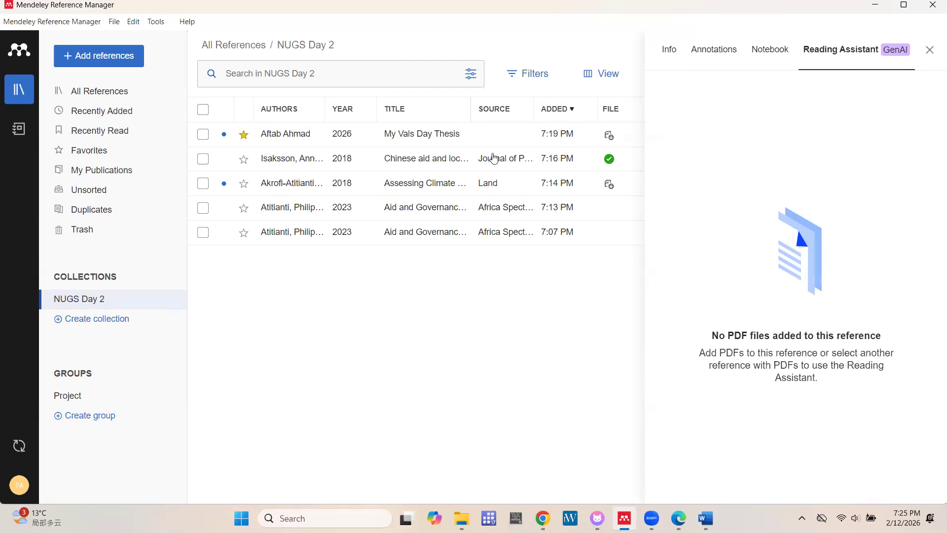
click(388, 159)
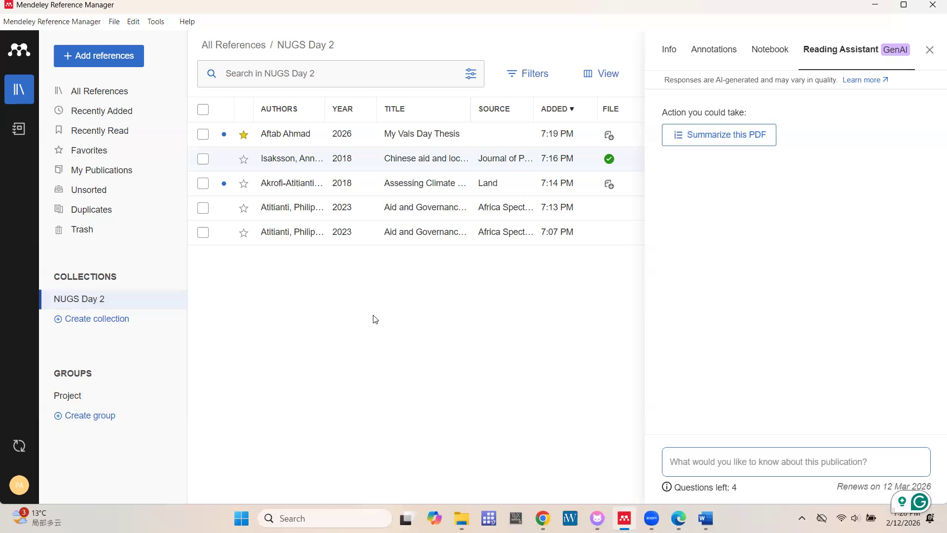
text(What meth)
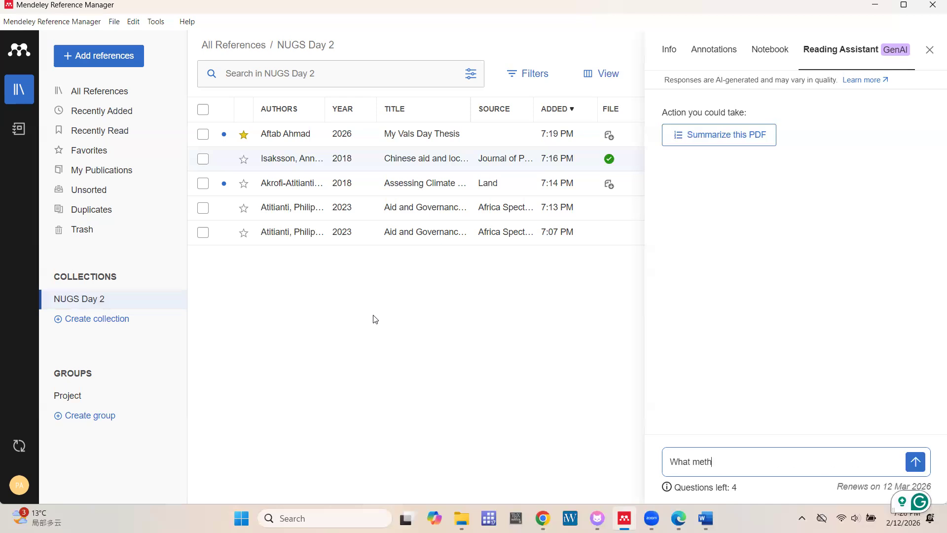
text(odology did the authors use in this paper)
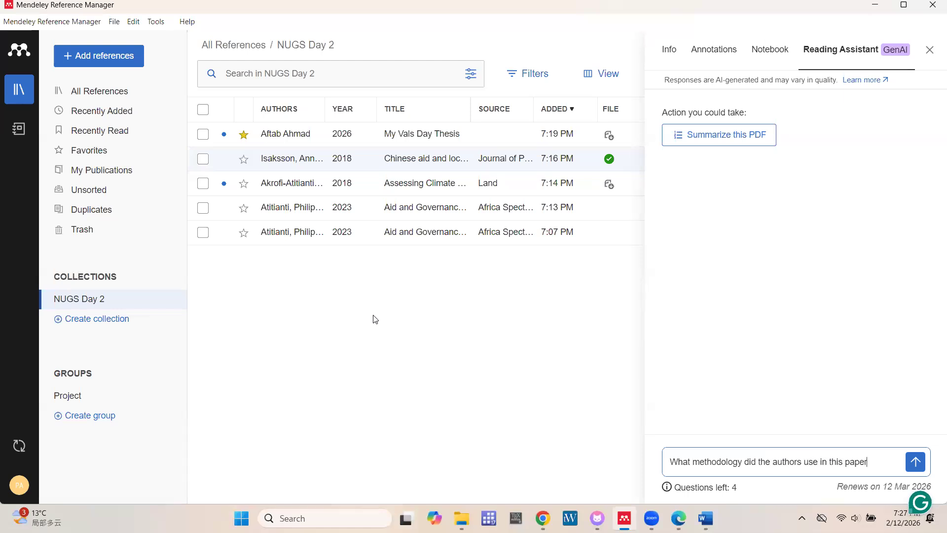
text(?)
key(Return)
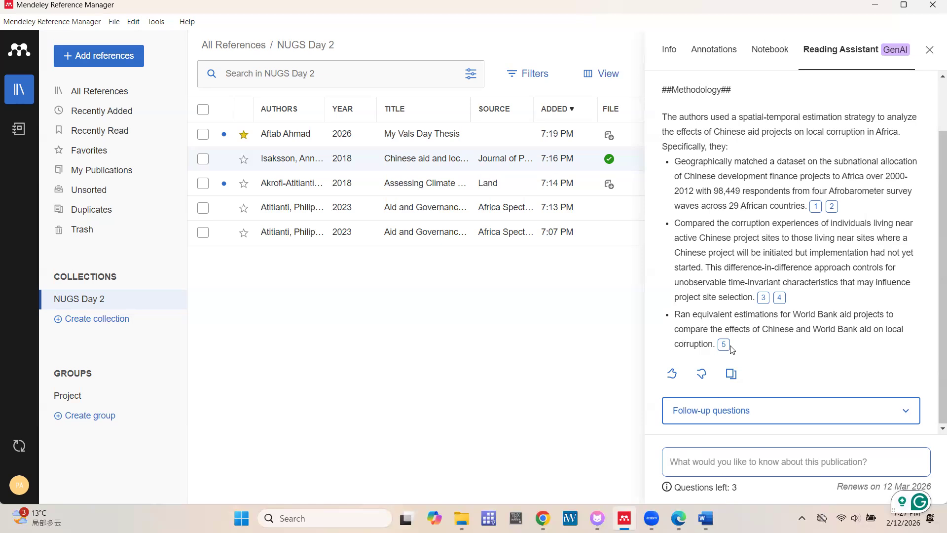
scroll(730, 204, up, 1)
scroll(730, 204, down, 1)
Create a notebook page titled "NUGS Workshop" and return to the list of notebook pages
click(758, 58)
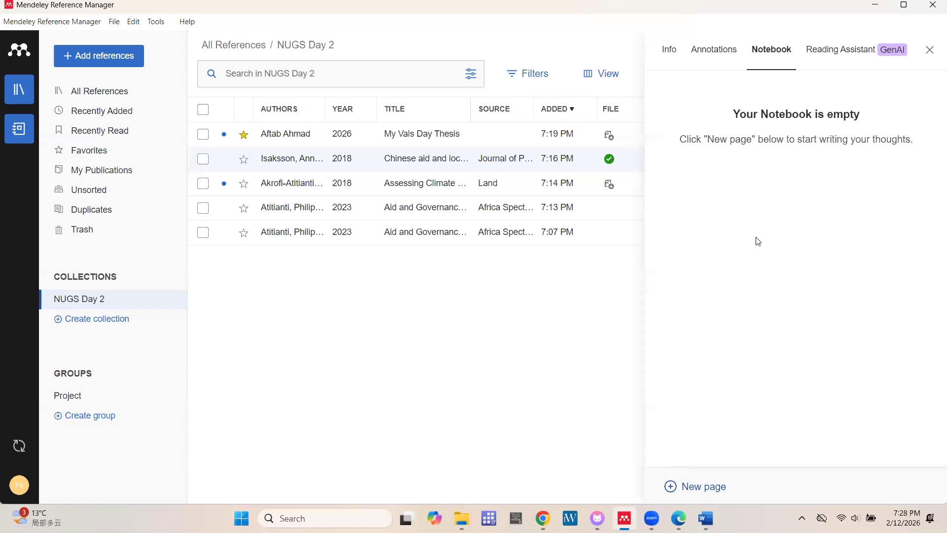
click(706, 488)
click(732, 124)
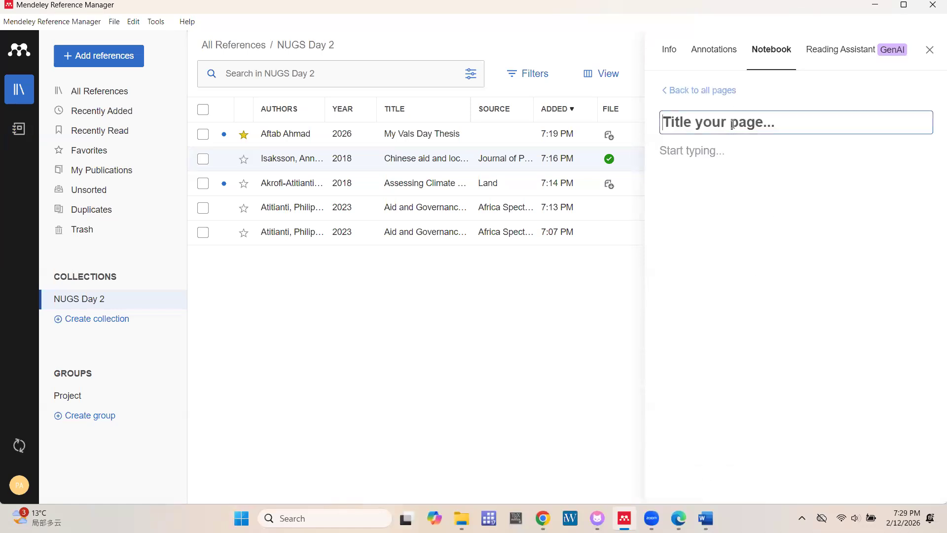
text(NUGS Workshop)
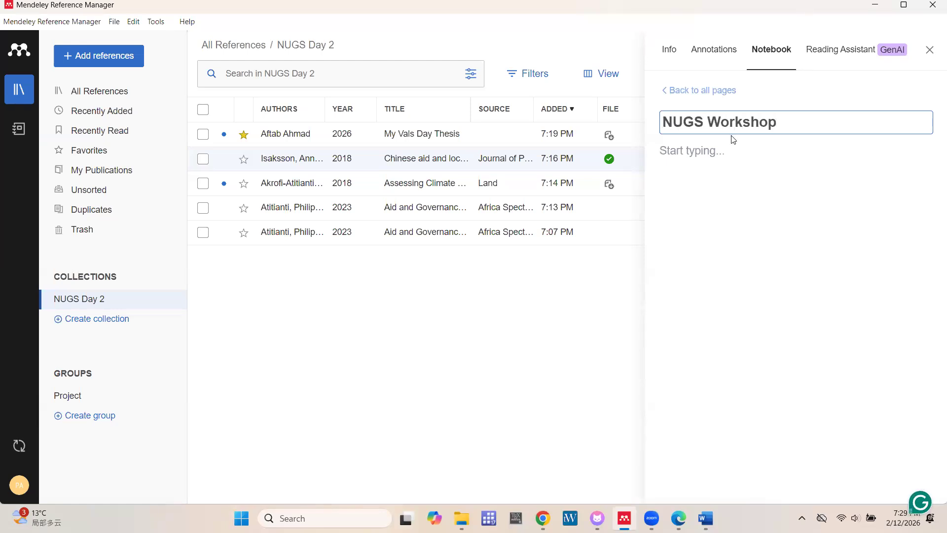
click(666, 92)
Open the PDF of "Chinese aid and local corruption" alongside its annotations, and select the whole abstract text
click(718, 63)
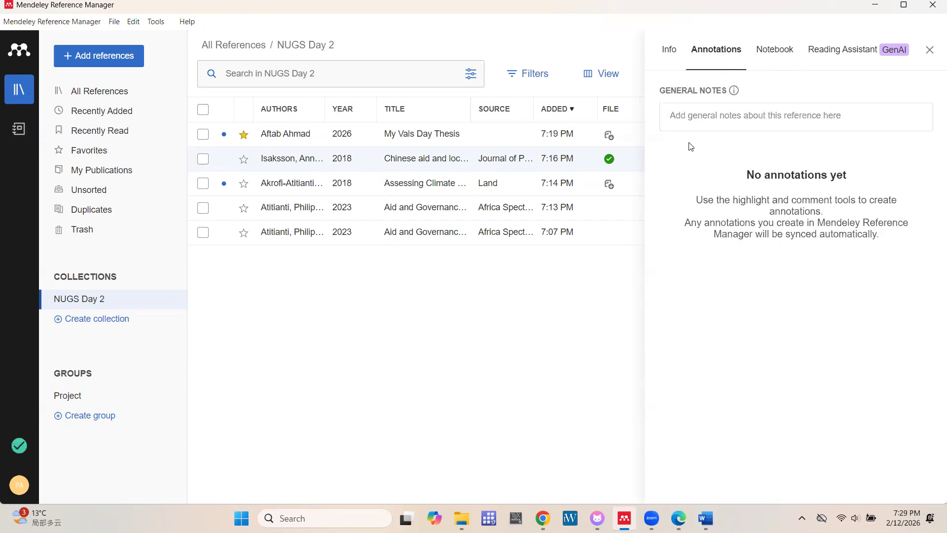
double_click(419, 162)
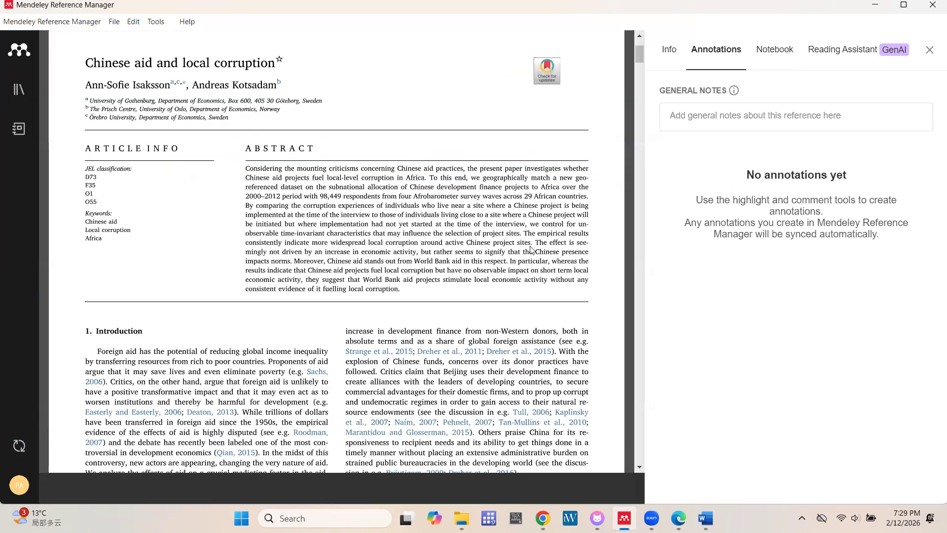
scroll(321, 439, down, 1)
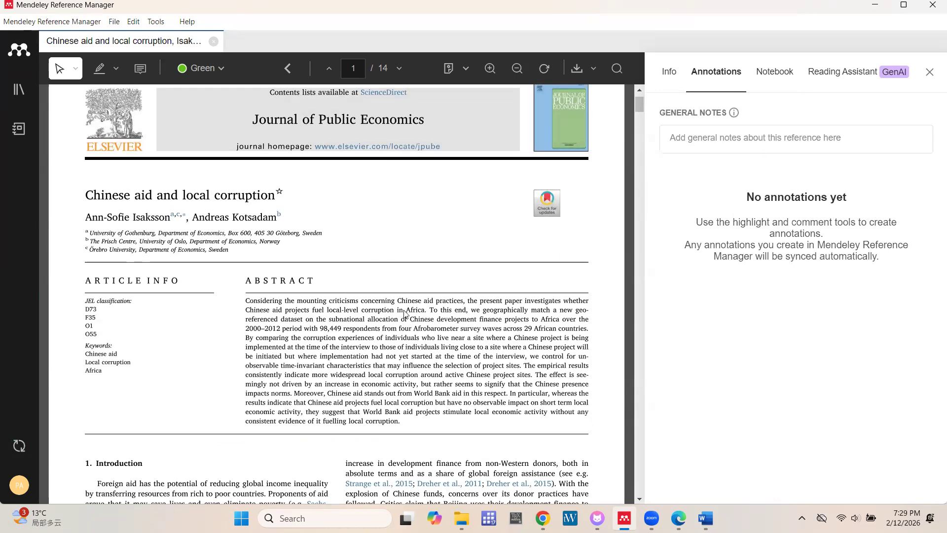
drag(246, 302, 402, 423)
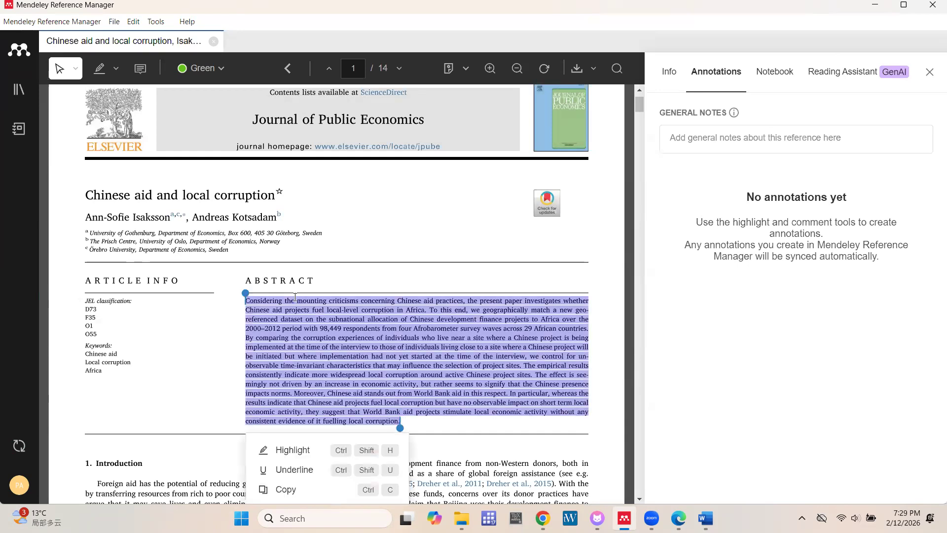
scroll(295, 297, down, 1)
scroll(295, 297, up, 1)
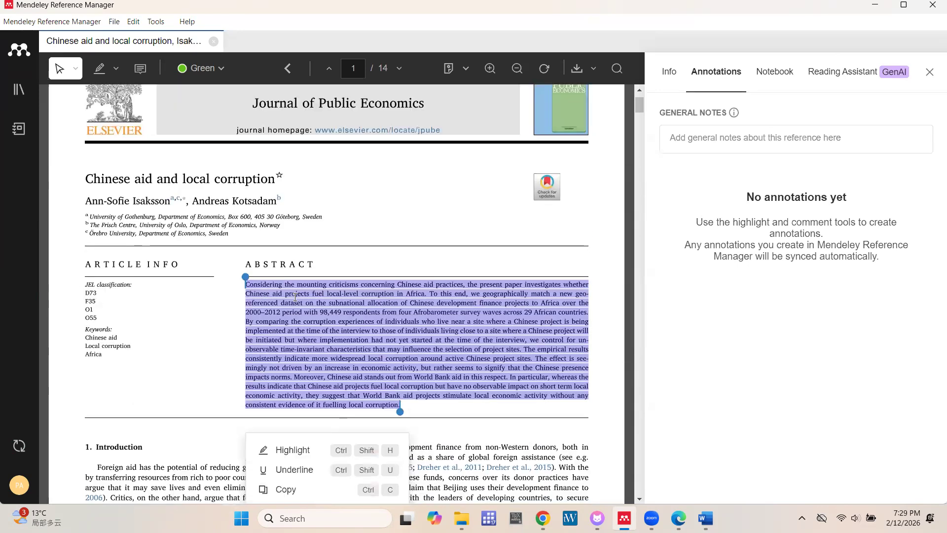
Add the comment "This is a great paper" just after the end of the abstract
click(140, 68)
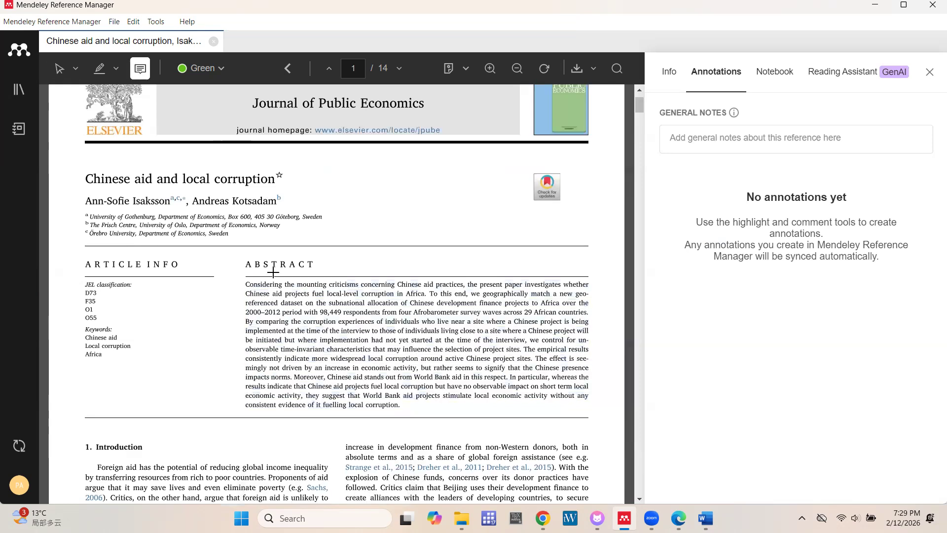
click(421, 411)
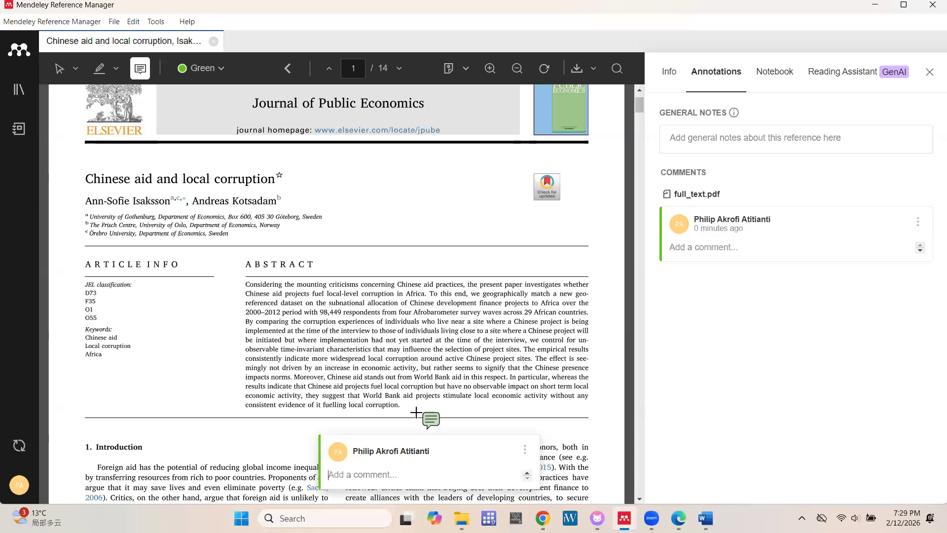
text(This is a great paper)
key(Return)
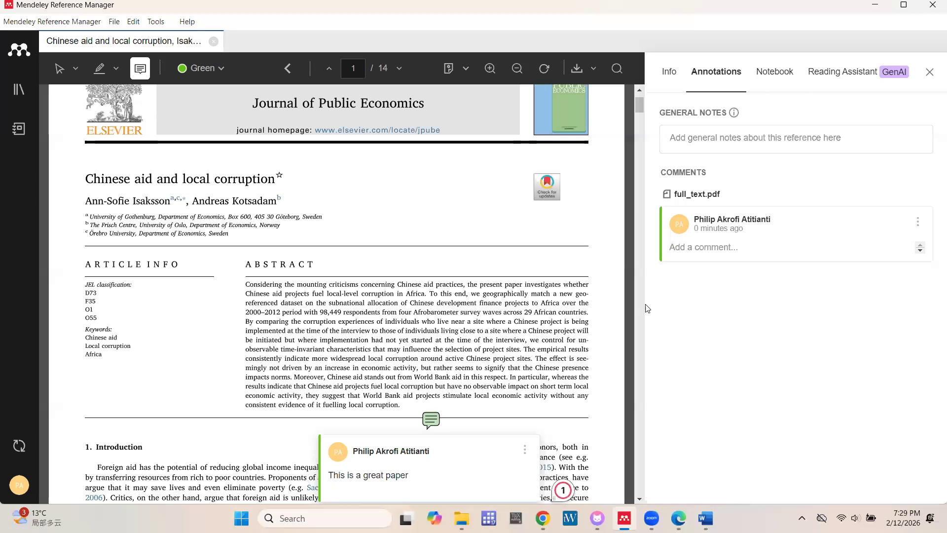
click(281, 2)
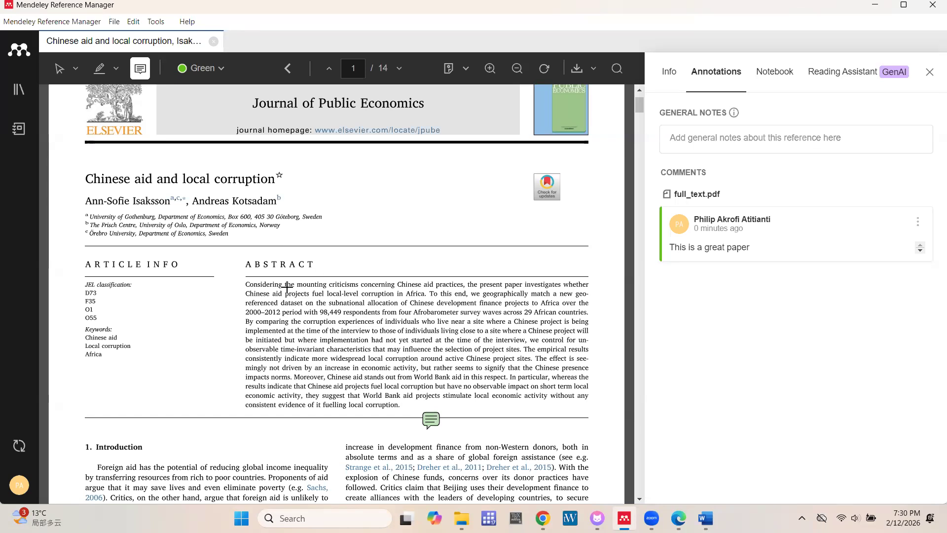
Add a second comment reading "This is the abstract" at the beginning of the abstract
click(248, 287)
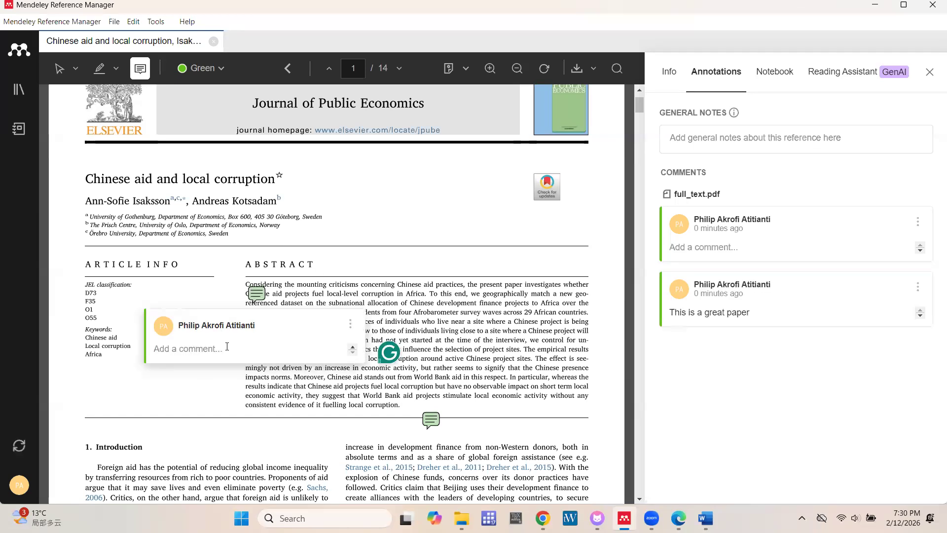
text(This is the ab)
text(stract)
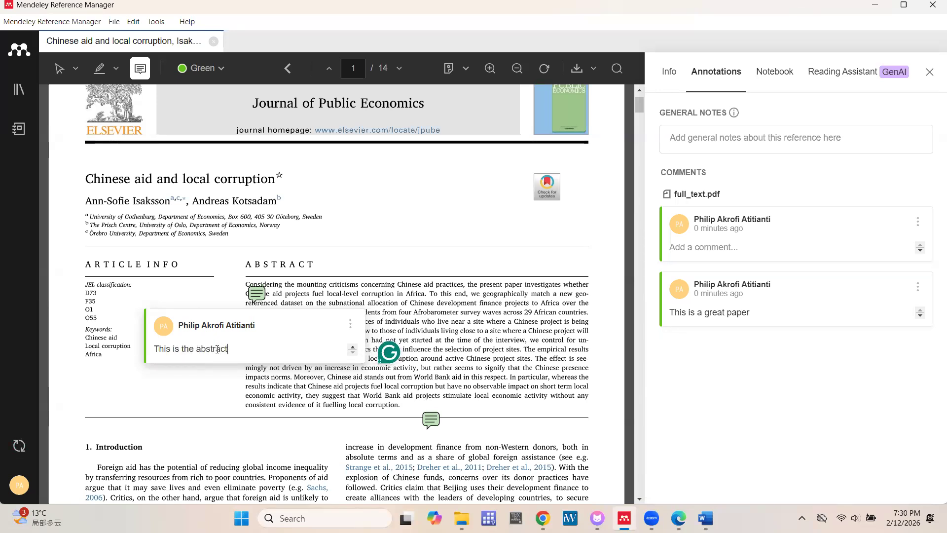
key(Return)
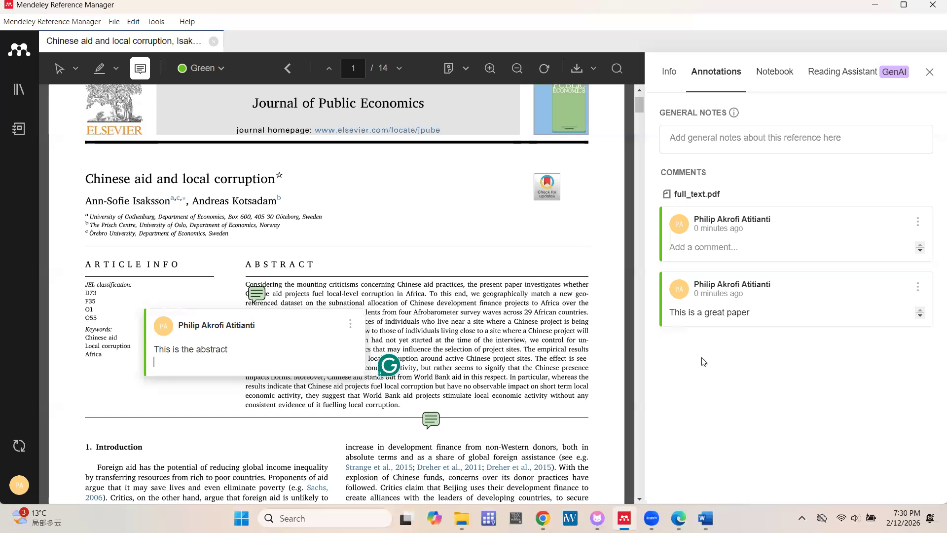
click(710, 376)
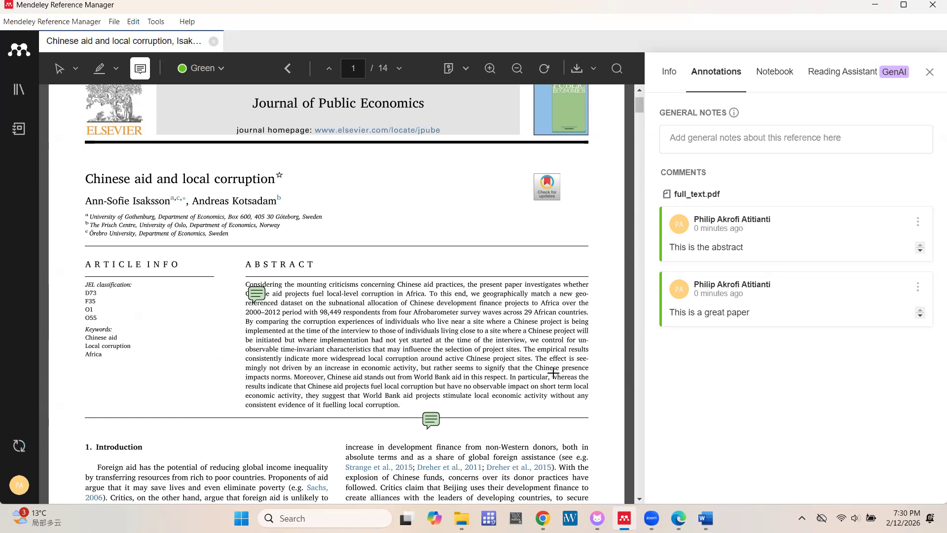
Highlight the abstract with a green rectangle and the first column of the Introduction with a yellow rectangle
scroll(462, 414, down, 3)
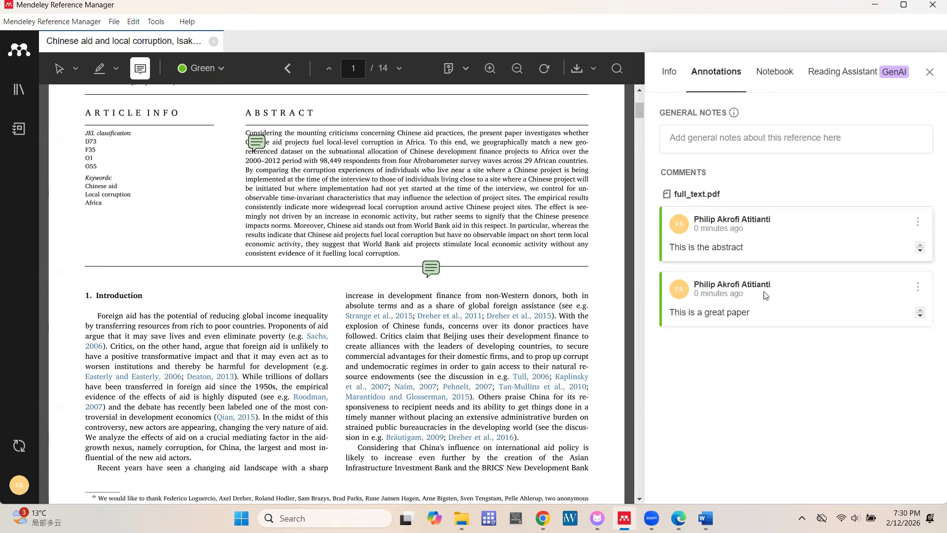
click(116, 72)
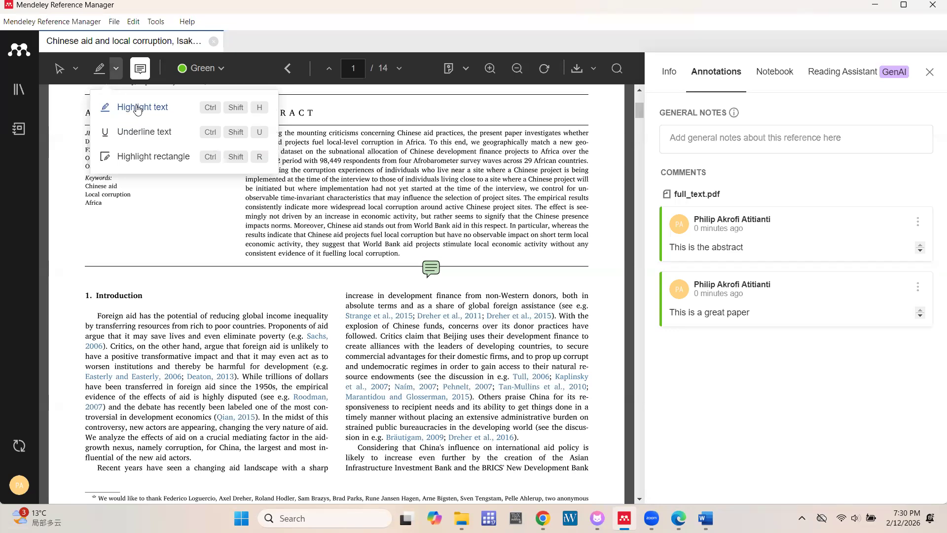
click(153, 157)
drag(241, 129, 599, 260)
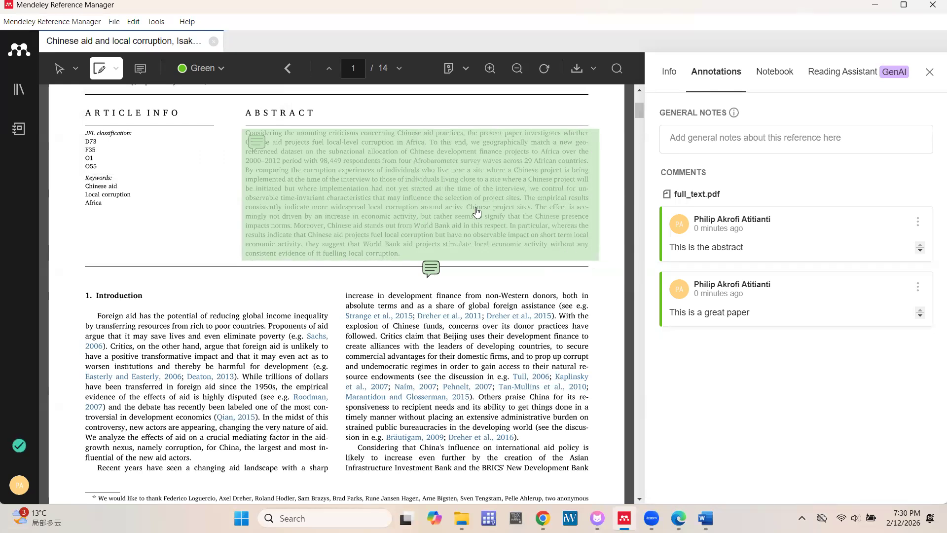
click(202, 68)
click(206, 101)
drag(74, 292, 334, 483)
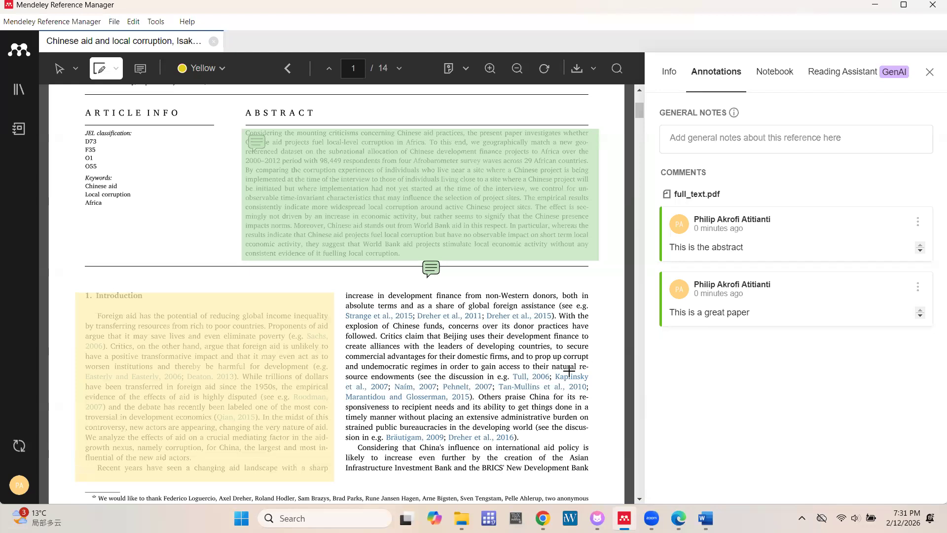
click(578, 70)
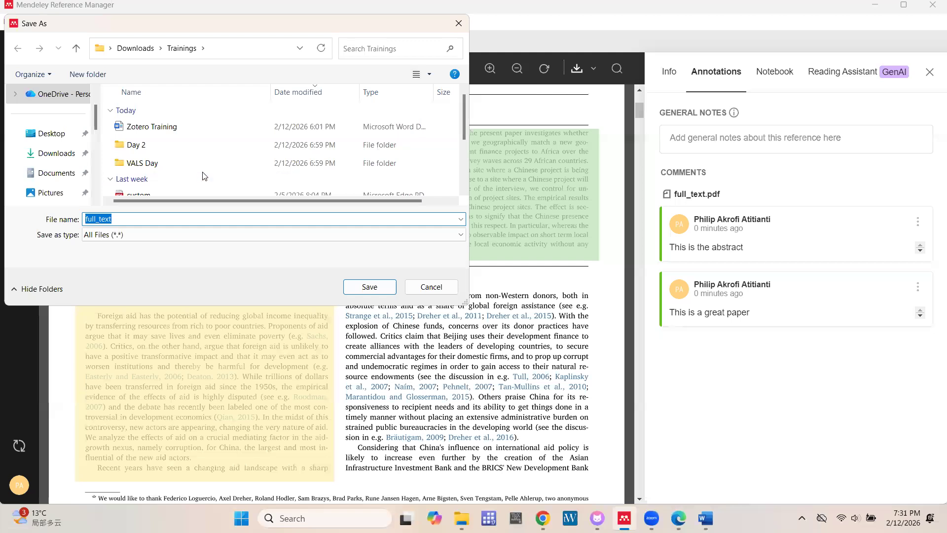
click(143, 236)
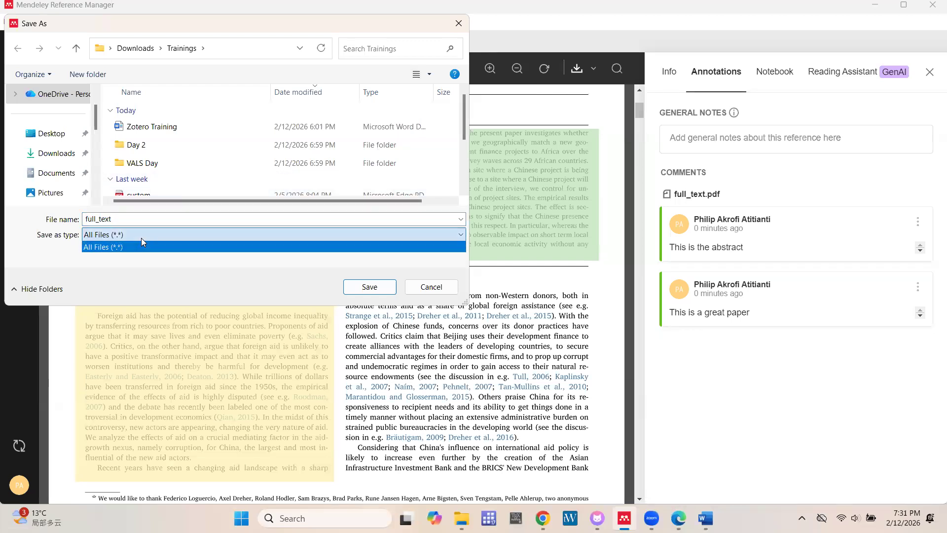
click(428, 291)
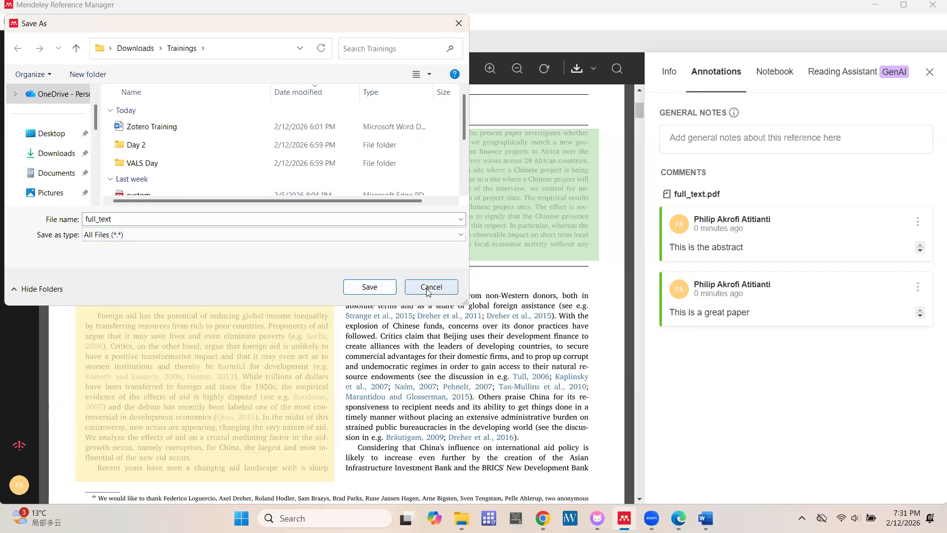
click(429, 292)
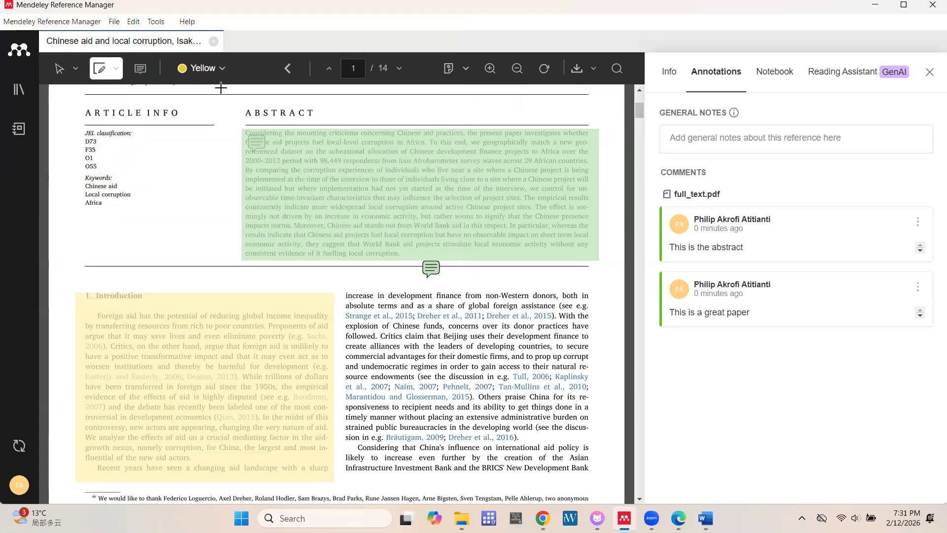
Close the annotated PDF, and import the ebalance Stata package PDF from the VALS Day folder into NUGS Day 2
click(213, 41)
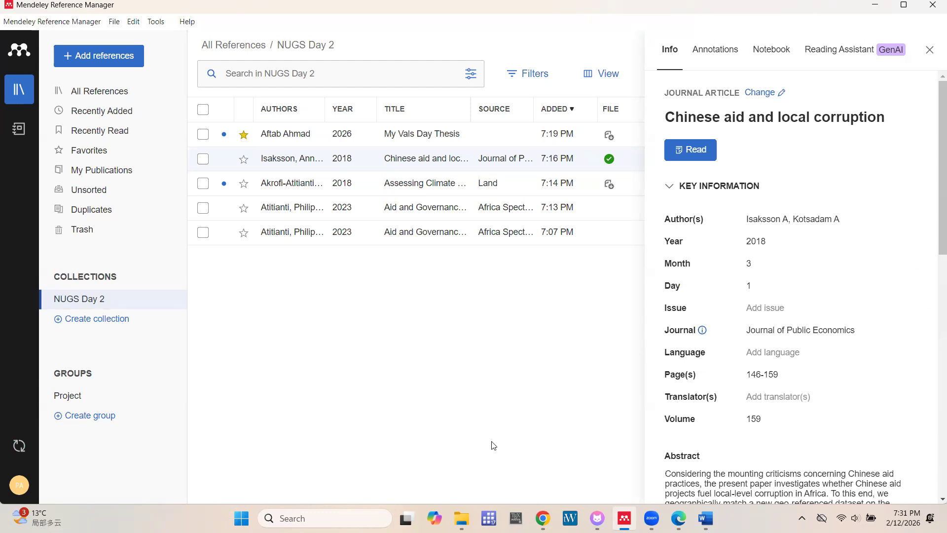
click(470, 509)
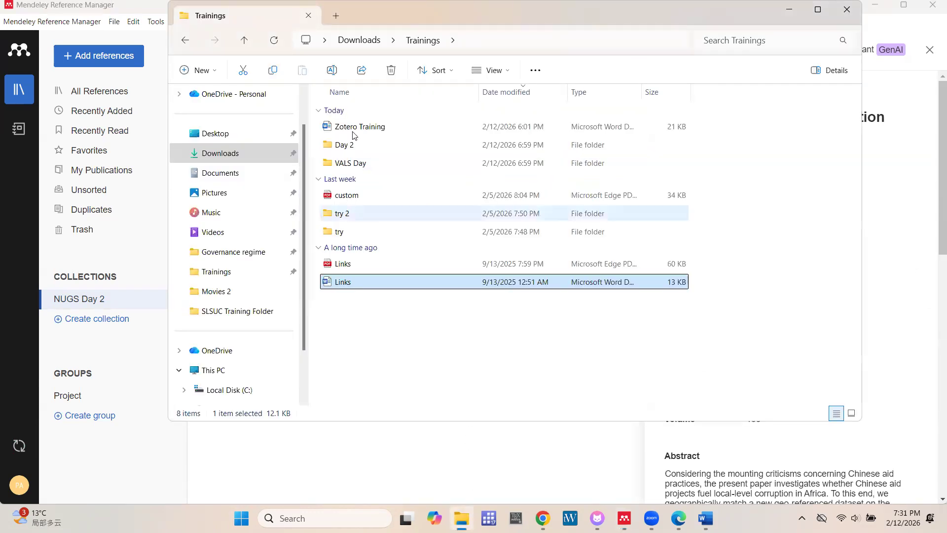
double_click(360, 168)
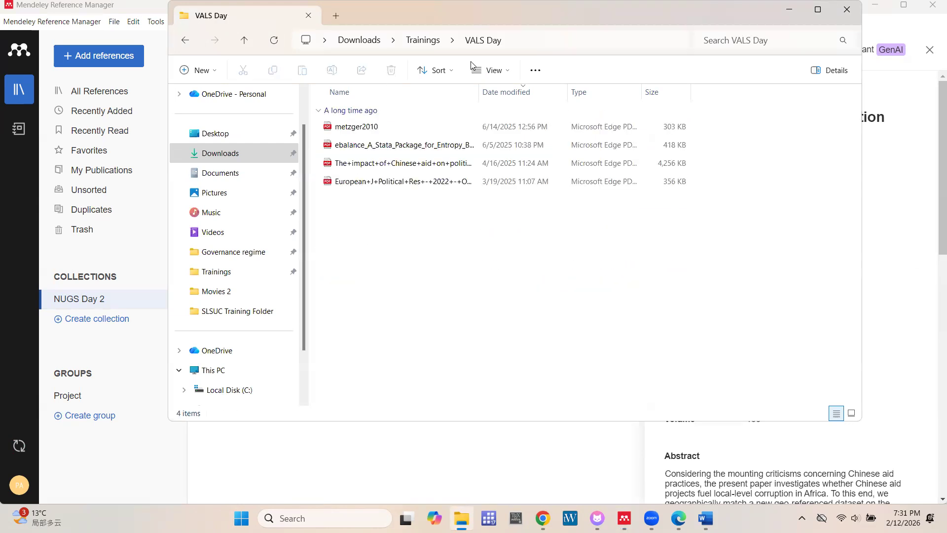
drag(393, 15, 523, 87)
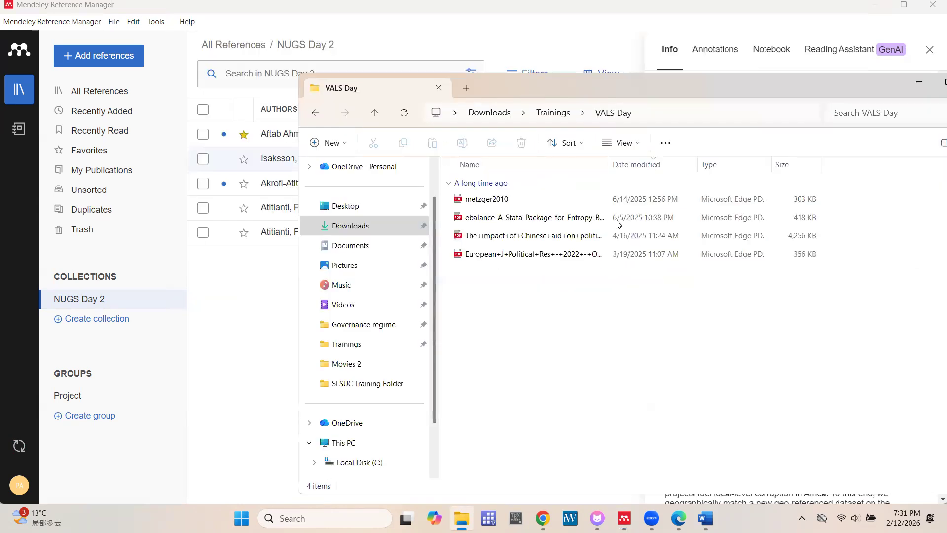
drag(578, 239, 255, 293)
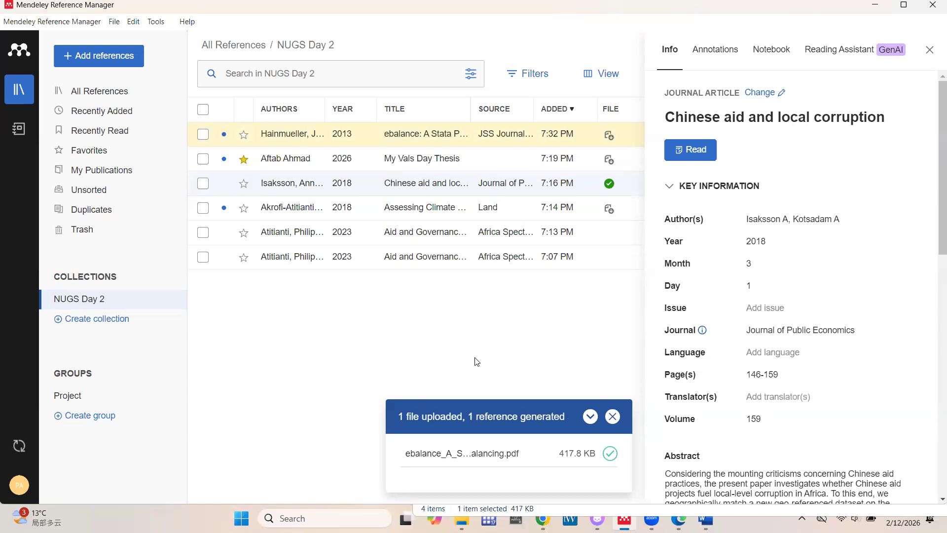
Dismiss the upload notice, switch to Word, and fill a new blank document with sample text by entering =rand() twice
click(613, 417)
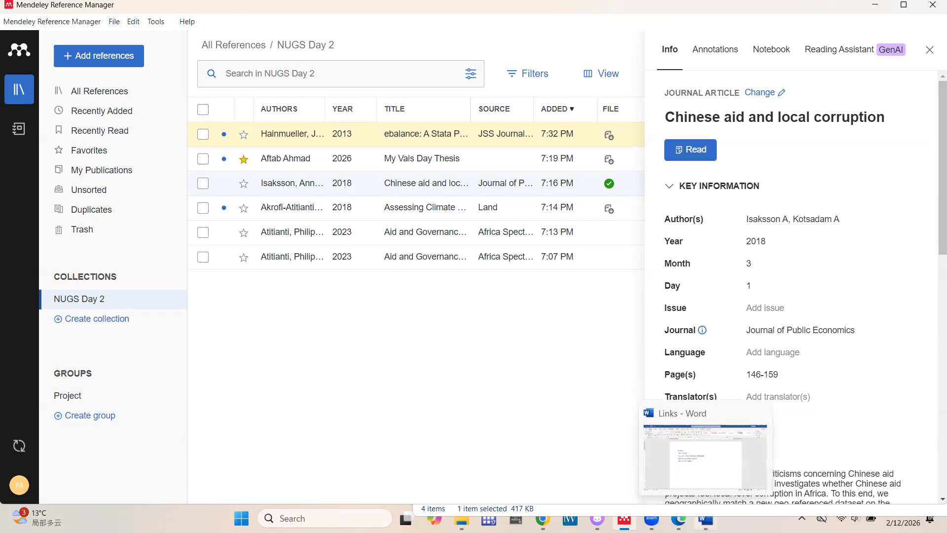
click(706, 520)
key(ctrl+n)
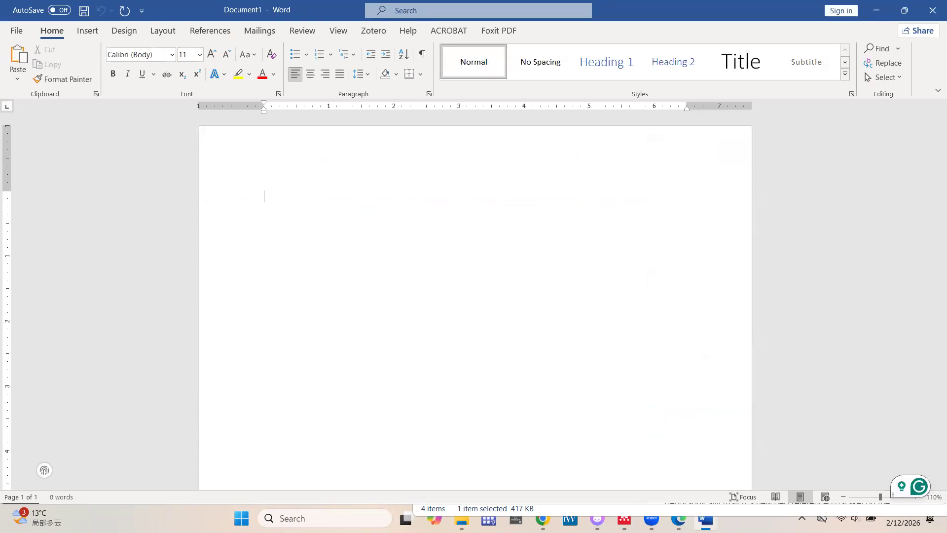
text(=rand()
text())
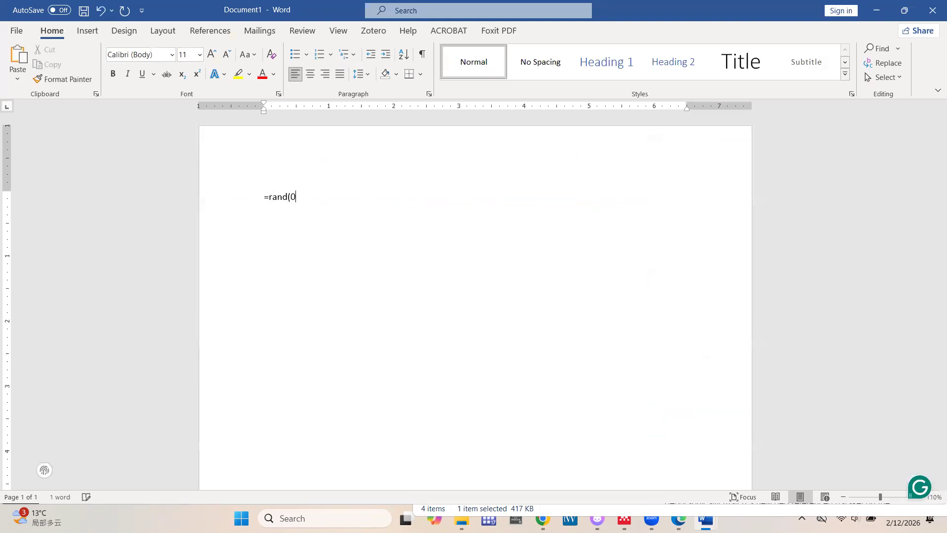
key(Return)
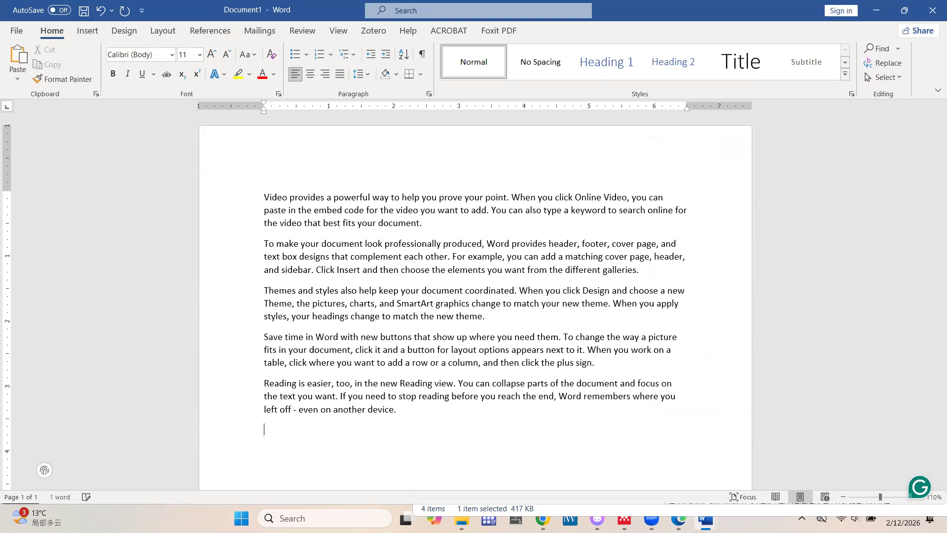
text(=rand())
key(Return)
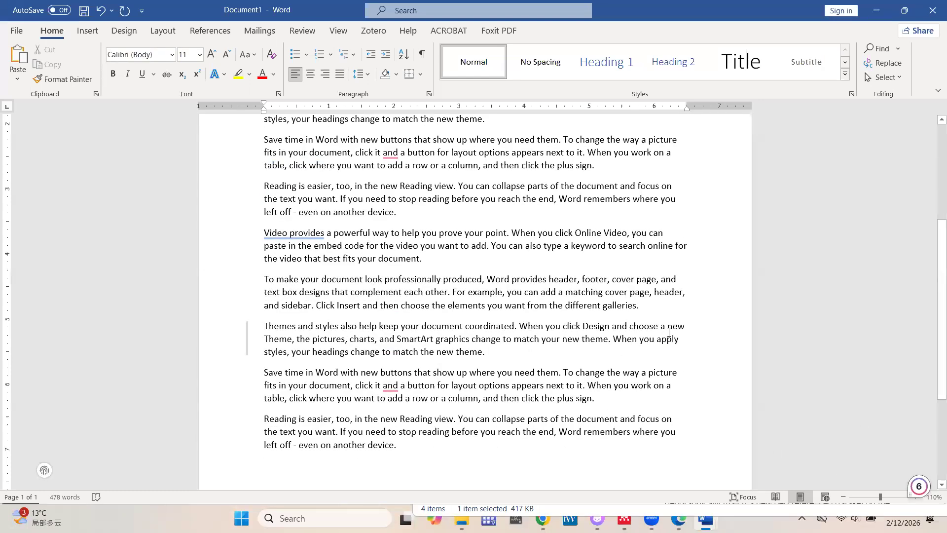
Place the insertion point just before the full stop ending the first paragraph, and open Mendeley Cite
scroll(668, 333, up, 8)
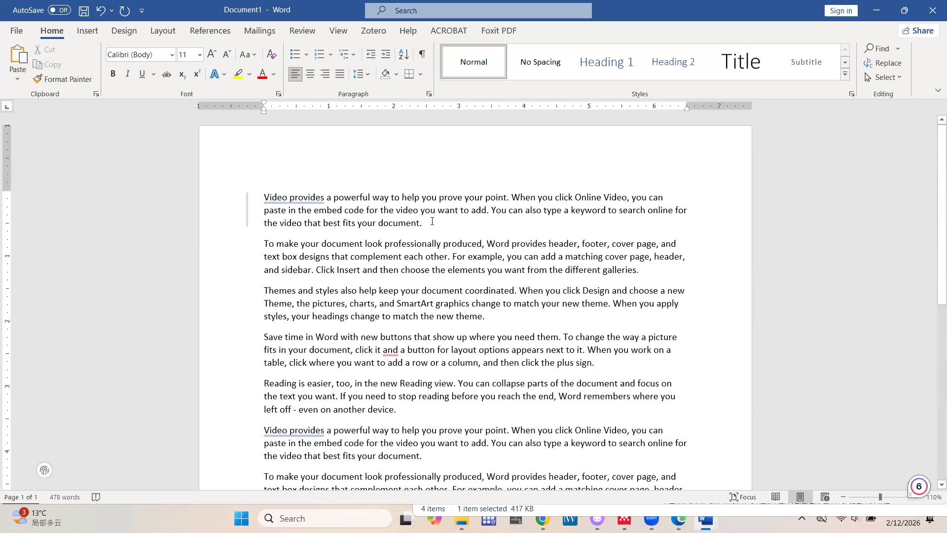
click(420, 223)
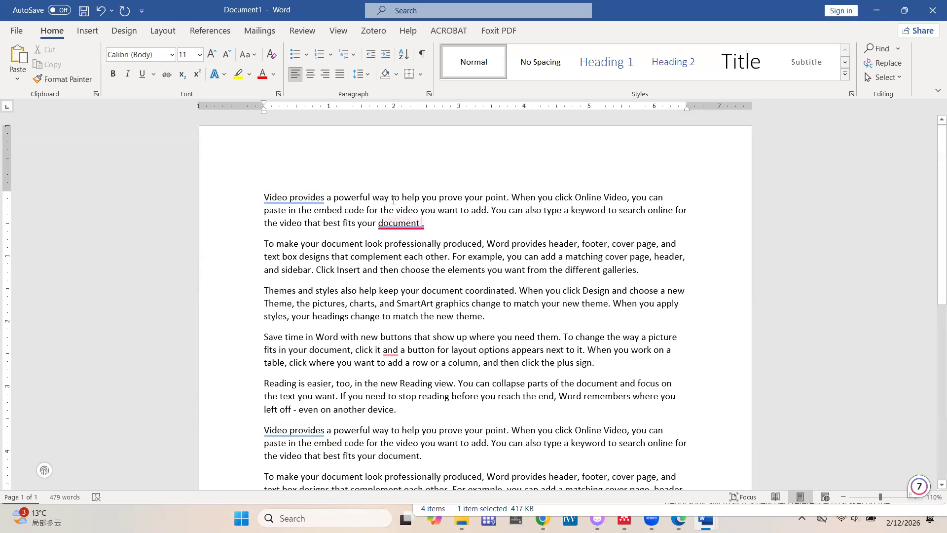
click(210, 31)
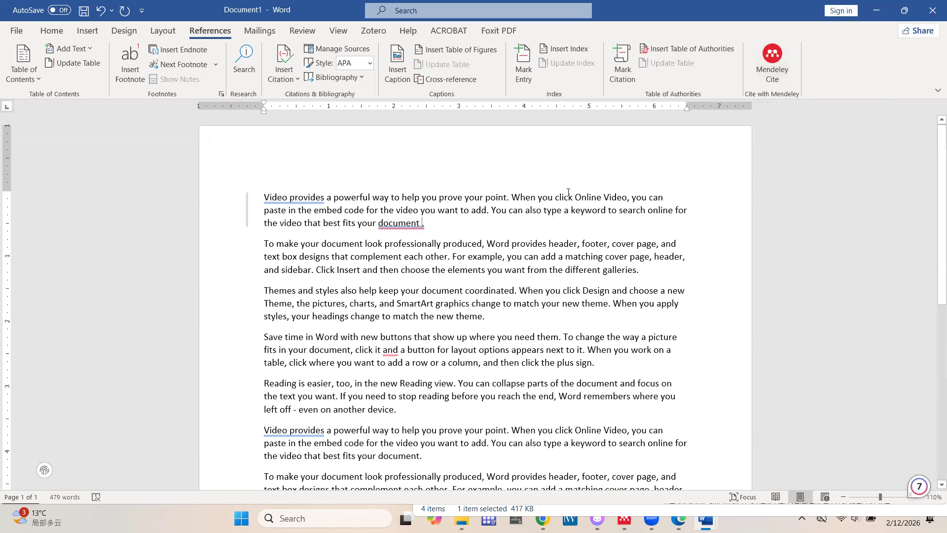
click(771, 60)
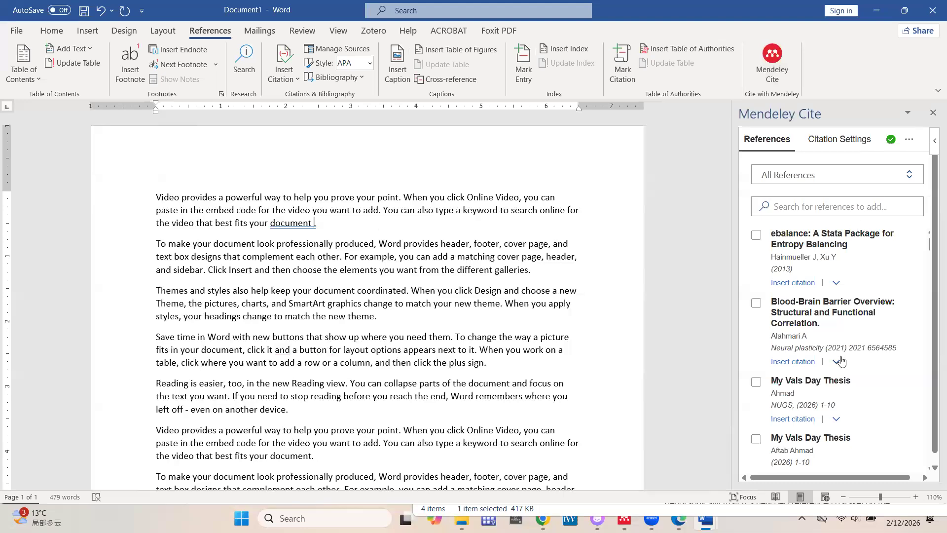
Browse the Mendeley reference list and the collections available for citing, keeping All References as the source
scroll(842, 360, down, 10)
scroll(842, 360, down, 15)
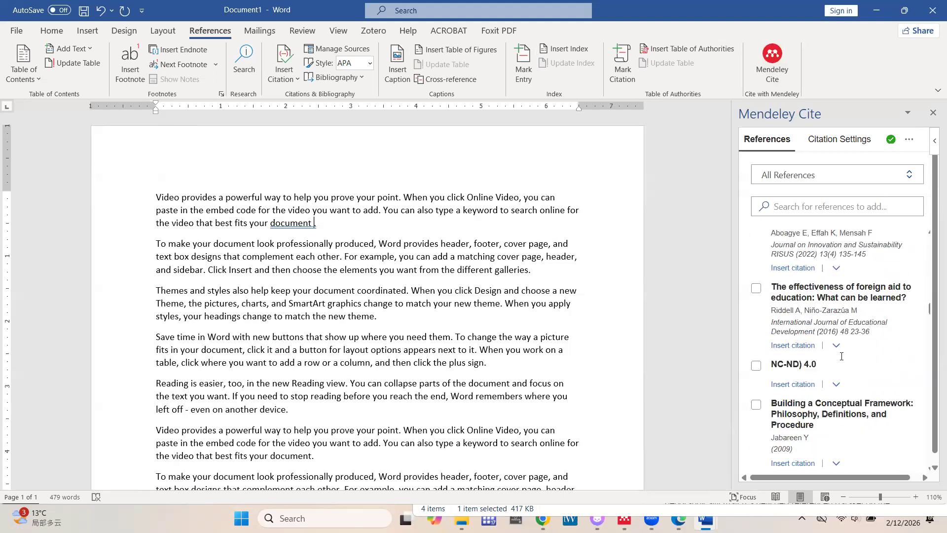
scroll(842, 360, up, 15)
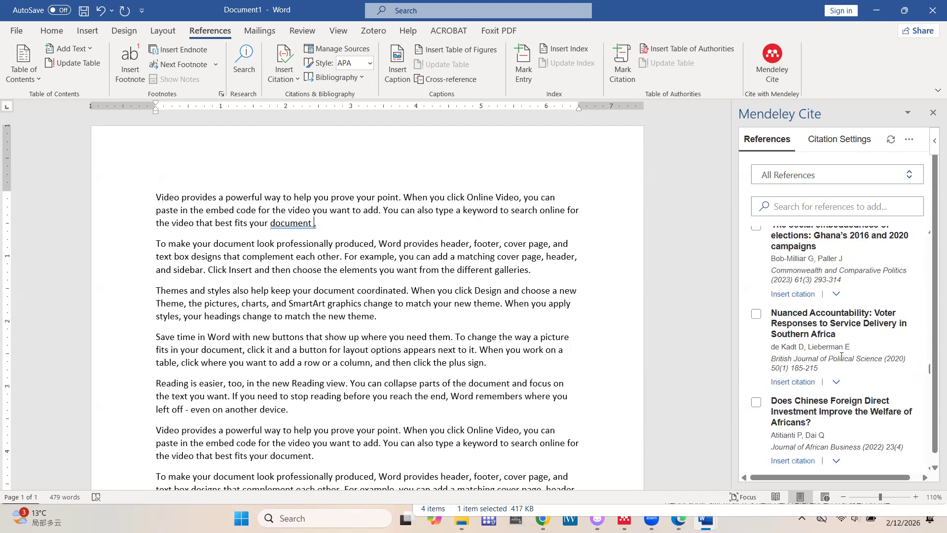
scroll(842, 361, up, 3)
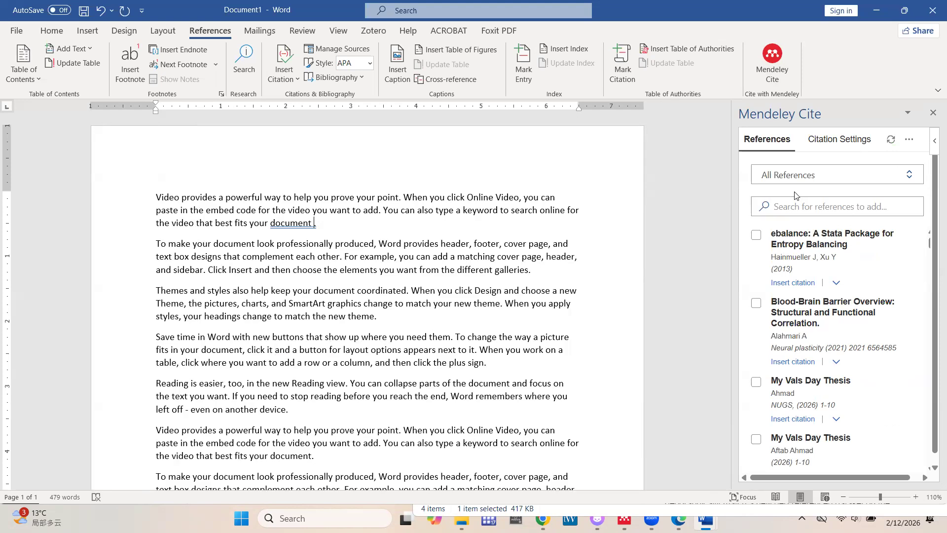
click(822, 179)
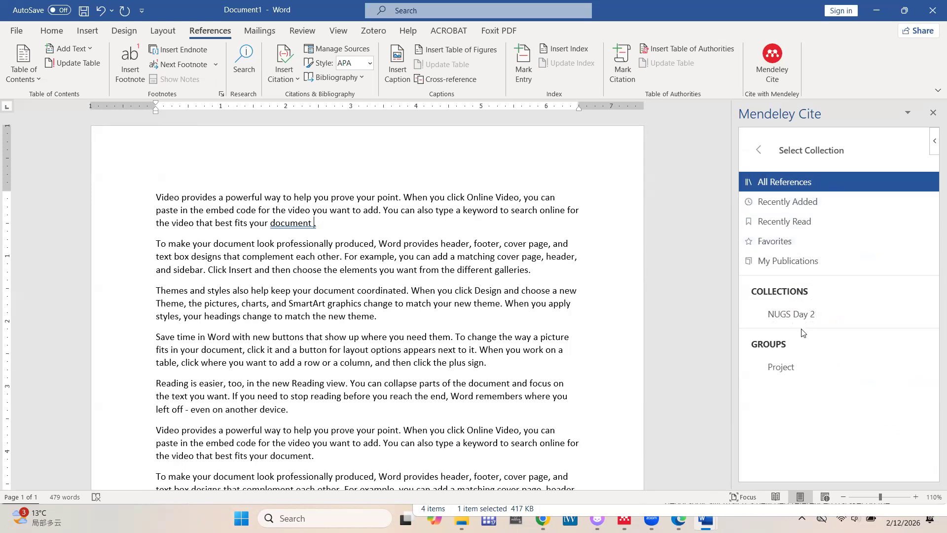
click(799, 183)
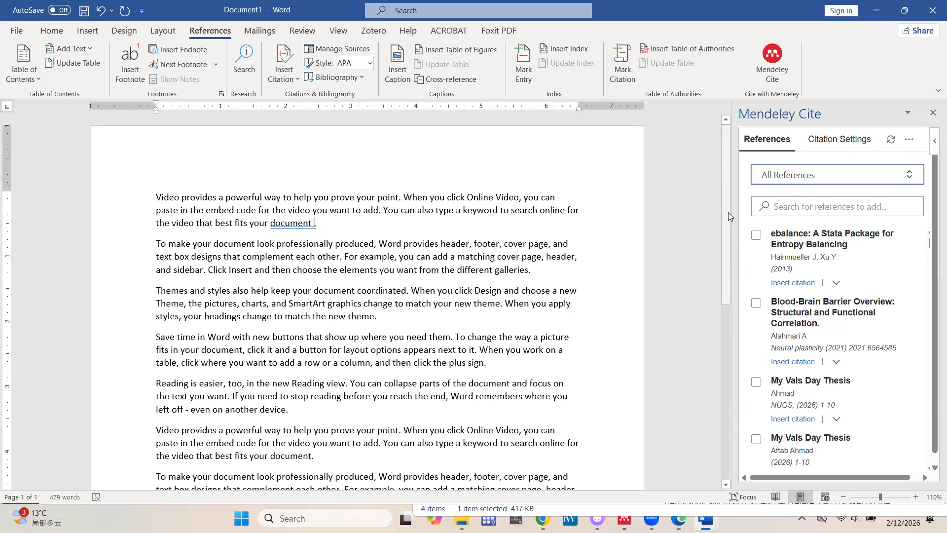
Insert one combined citation of the ebalance Stata package and Blood-Brain Barrier Overview papers at the first paragraph's end, searching the references by author's surname meanwhile
click(756, 235)
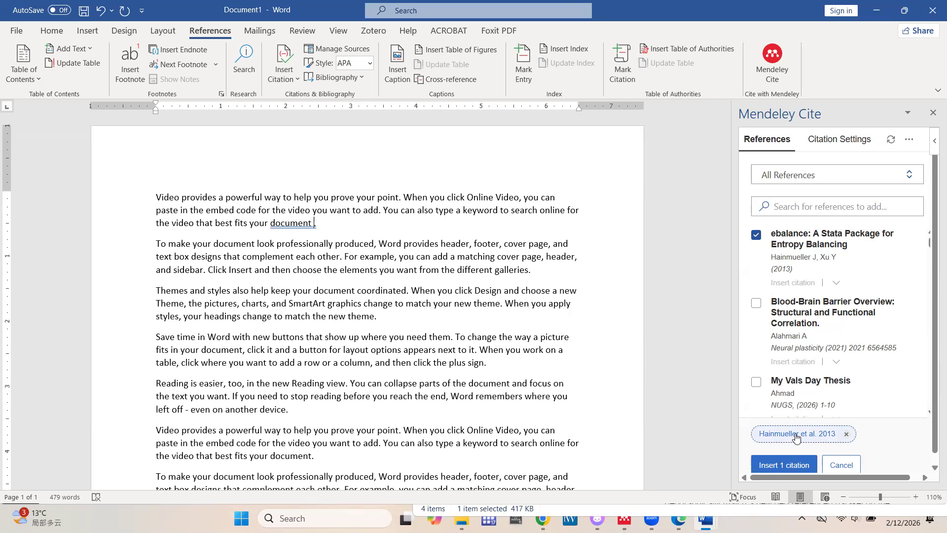
click(753, 305)
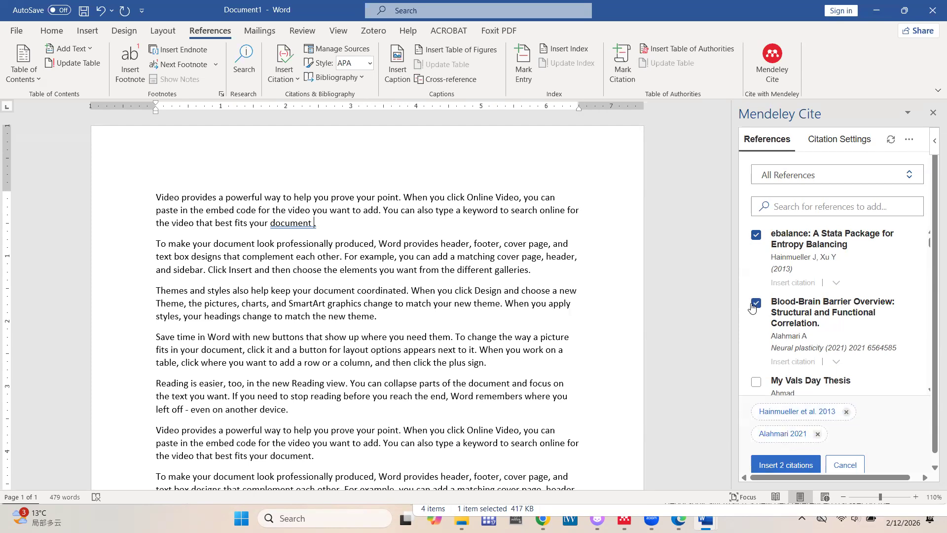
click(795, 207)
text(atitianti)
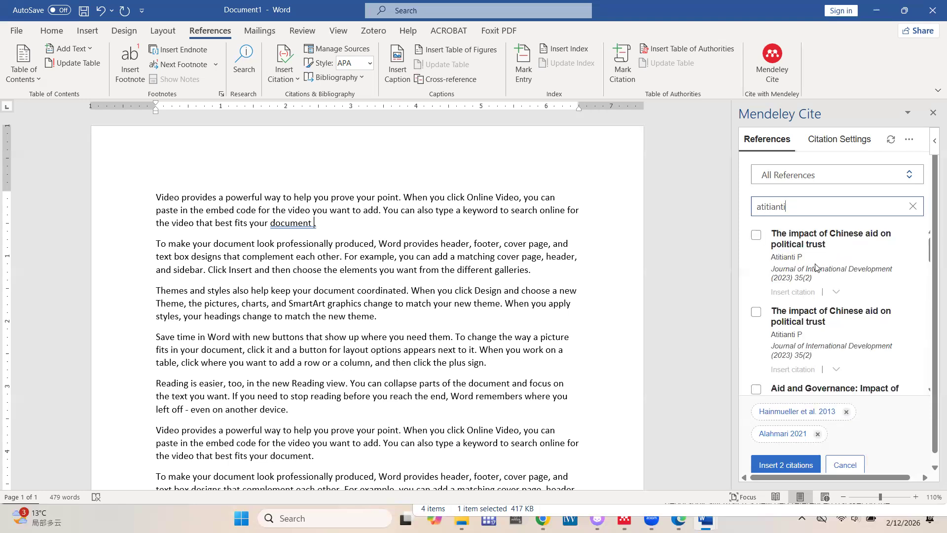
scroll(816, 267, down, 1)
scroll(815, 267, down, 1)
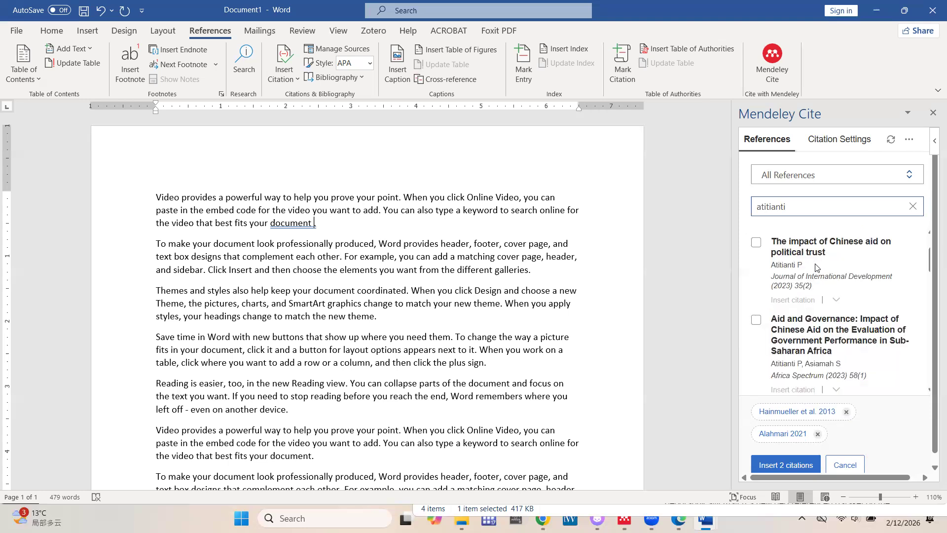
scroll(816, 267, up, 2)
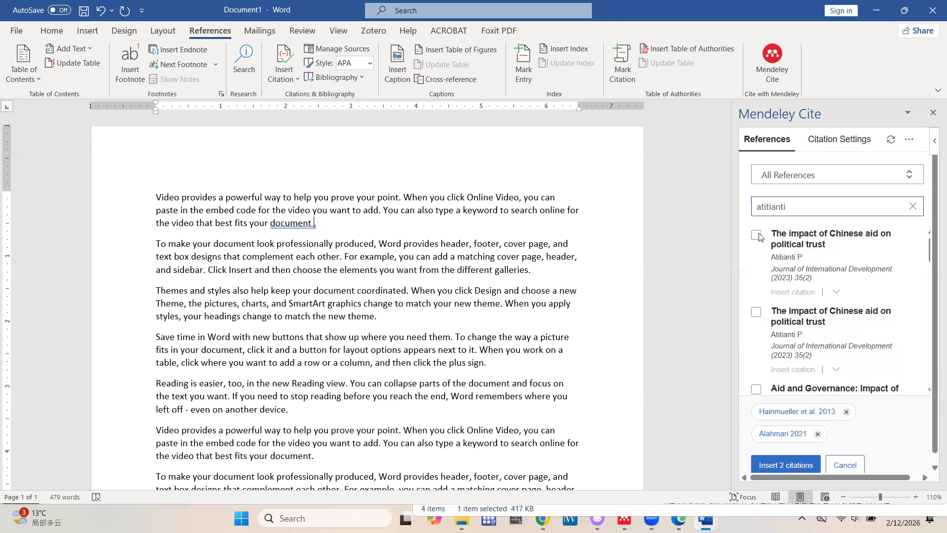
click(913, 206)
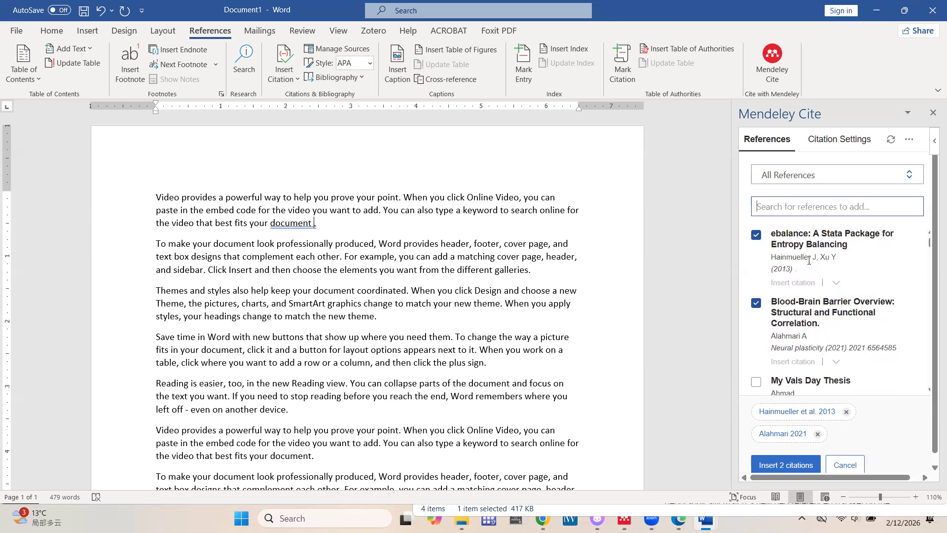
scroll(779, 433, down, 1)
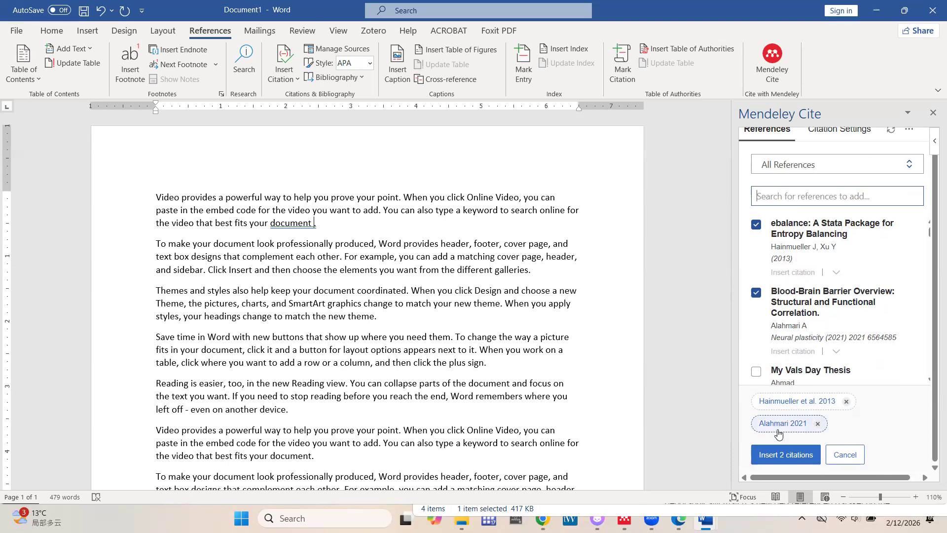
click(781, 455)
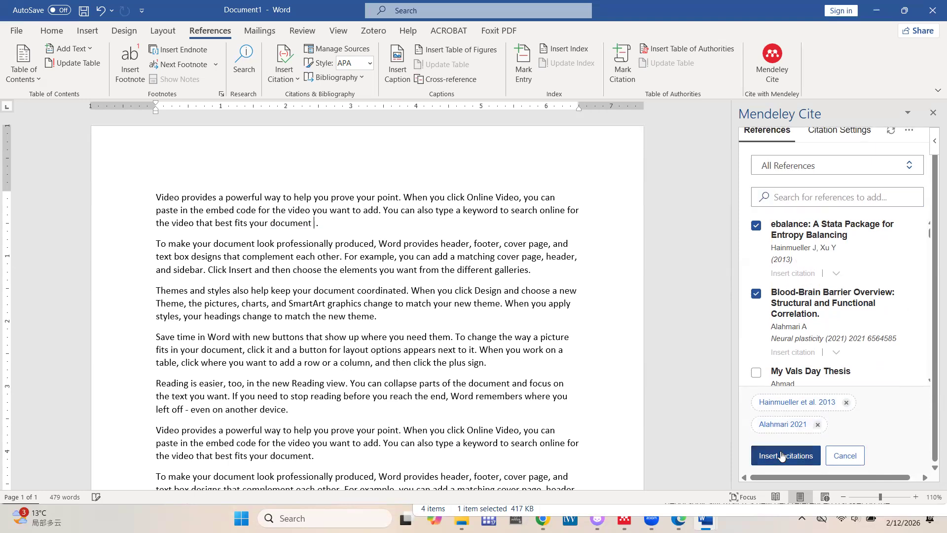
click(442, 231)
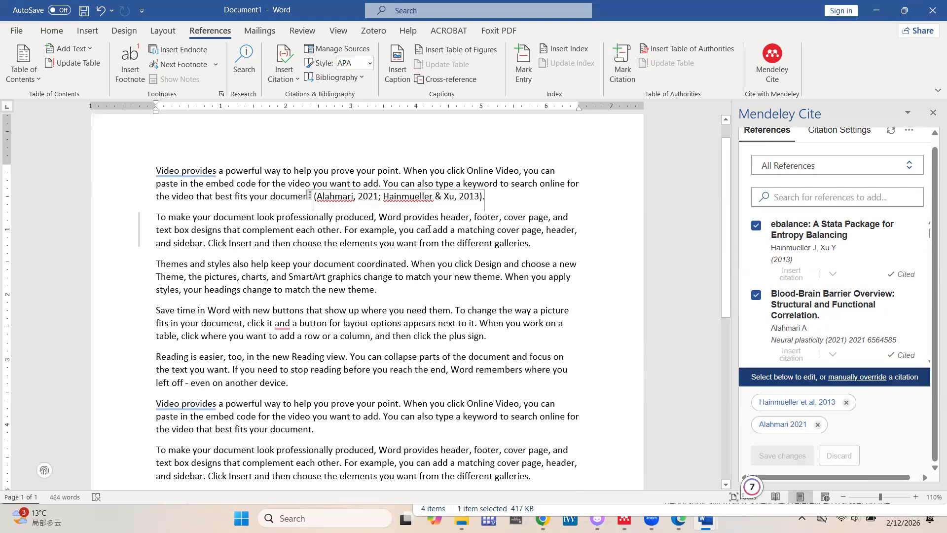
Try citing the "Aid and Governance" paper after "you can" in the second paragraph, finding it by the author's surname
click(409, 201)
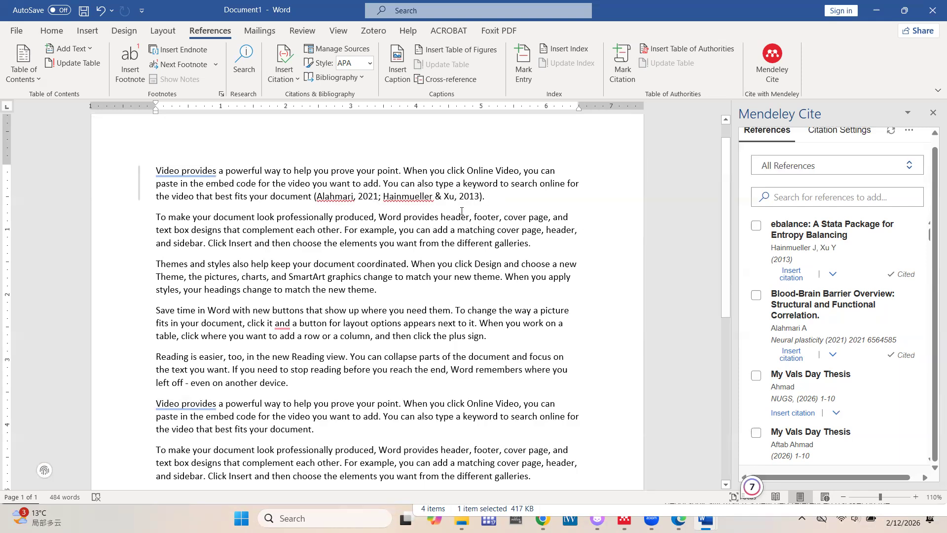
click(431, 230)
click(797, 198)
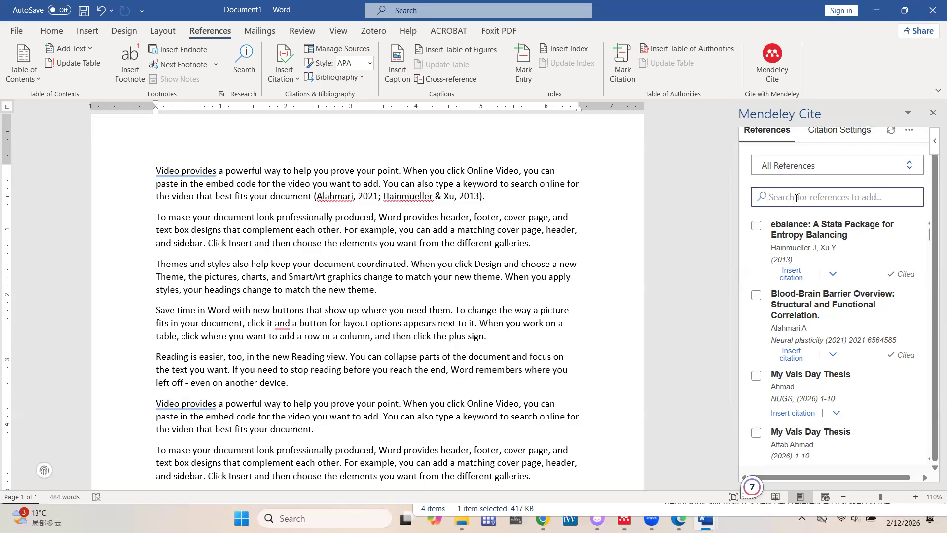
text(Atitianti)
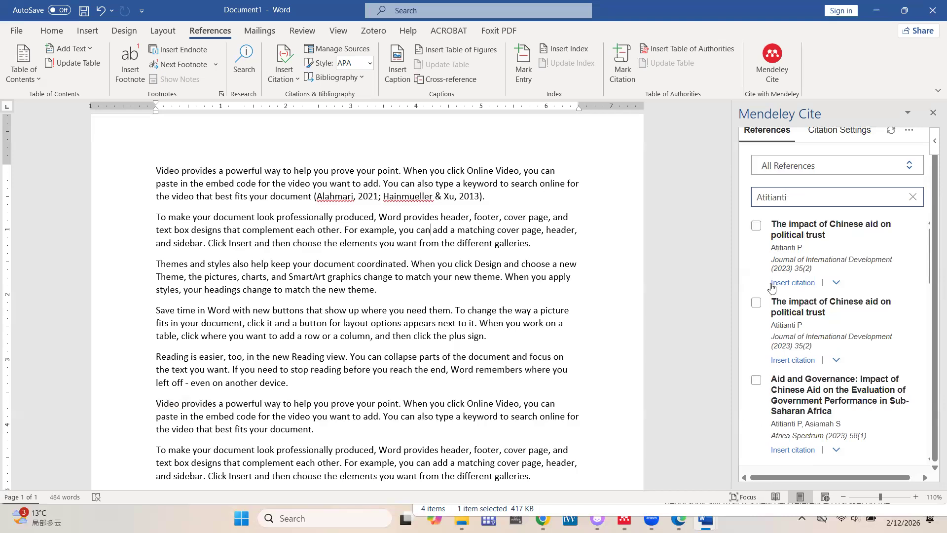
click(757, 379)
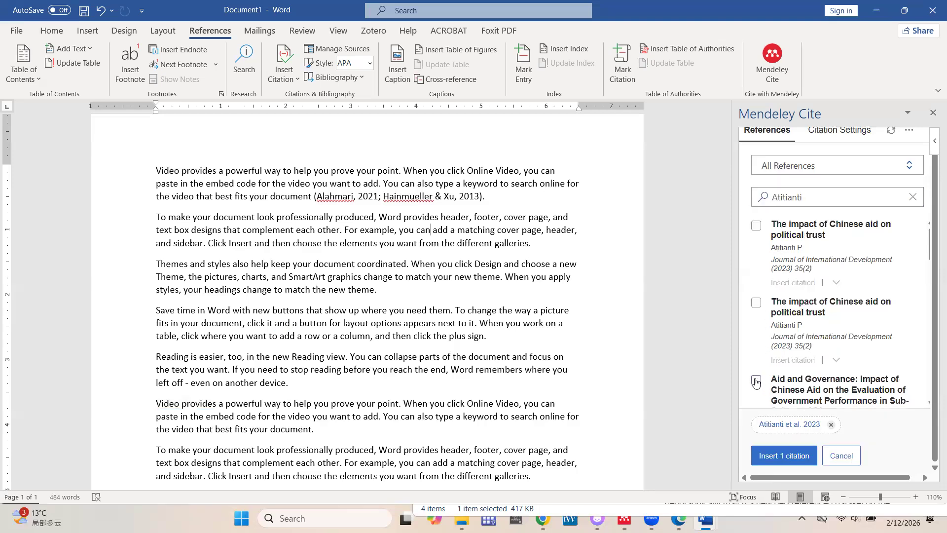
click(778, 455)
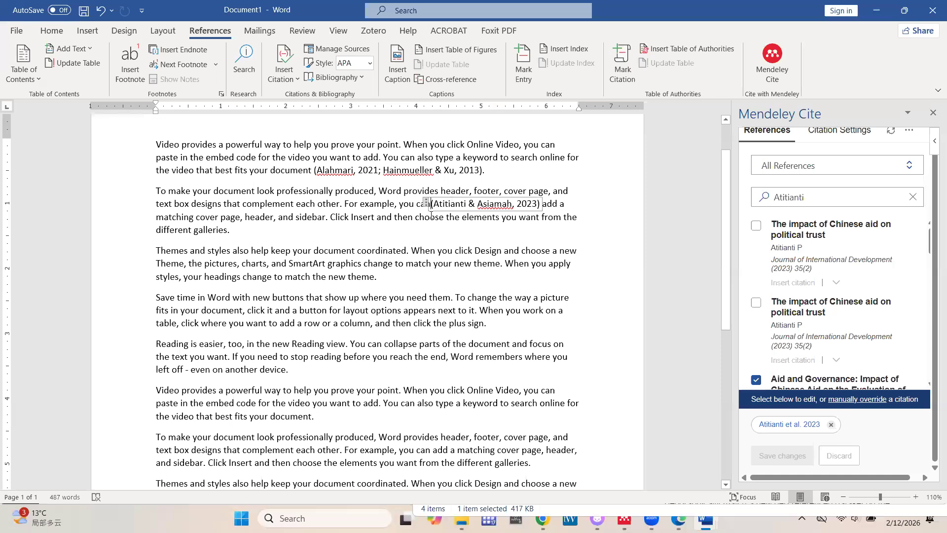
click(429, 264)
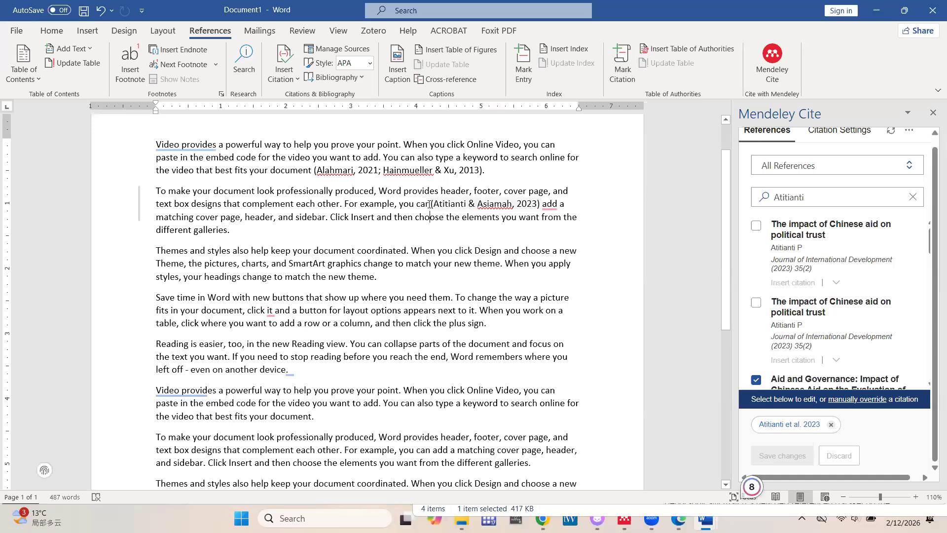
key(ctrl+z)
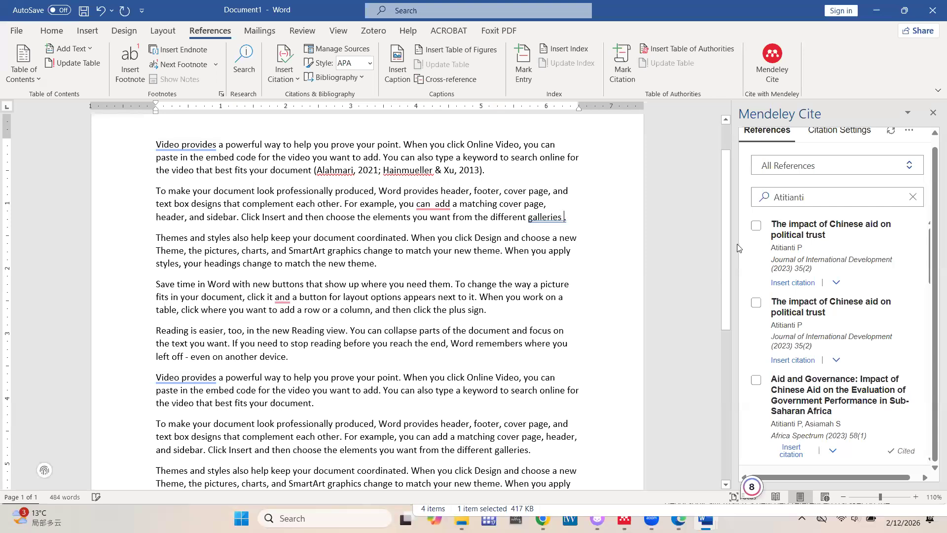
Try to insert the "Aid and Governance" citation before the full stop after "galleries" in the second paragraph
click(756, 380)
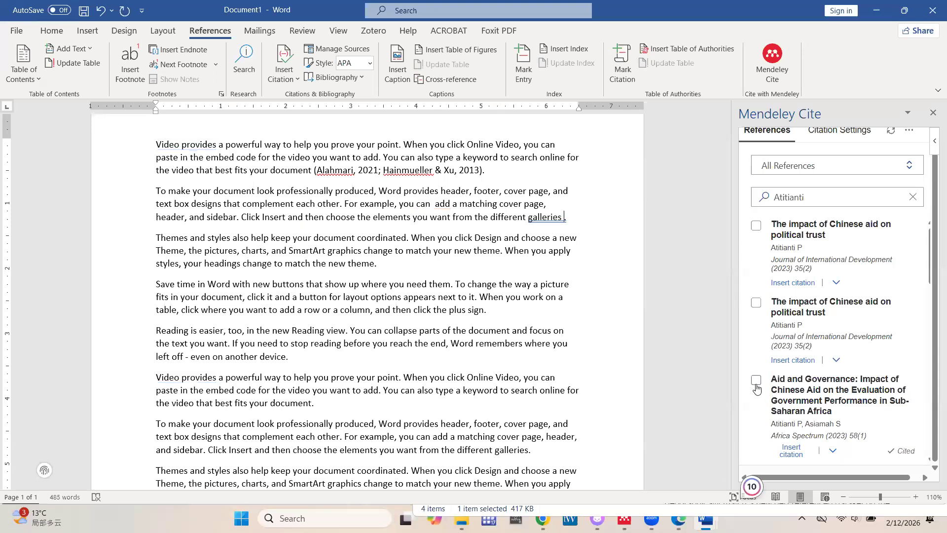
click(784, 456)
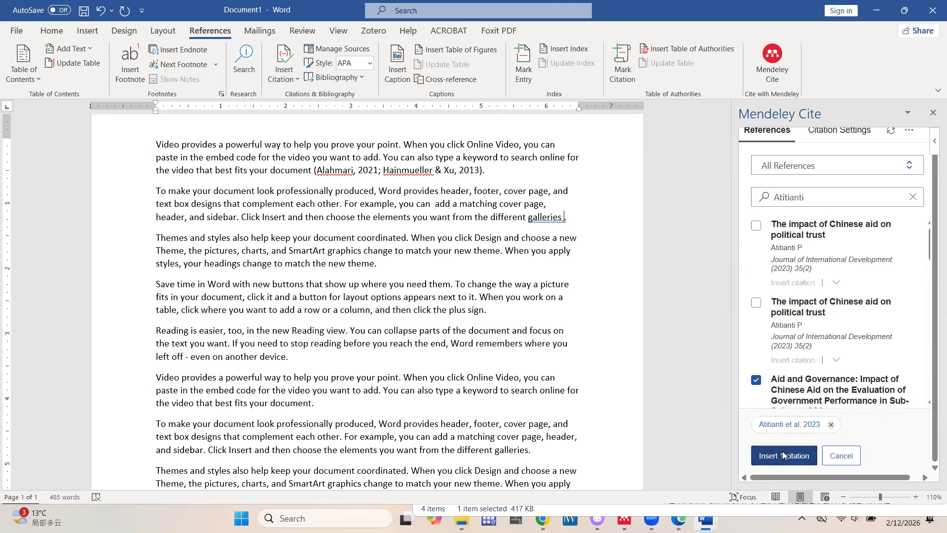
click(553, 208)
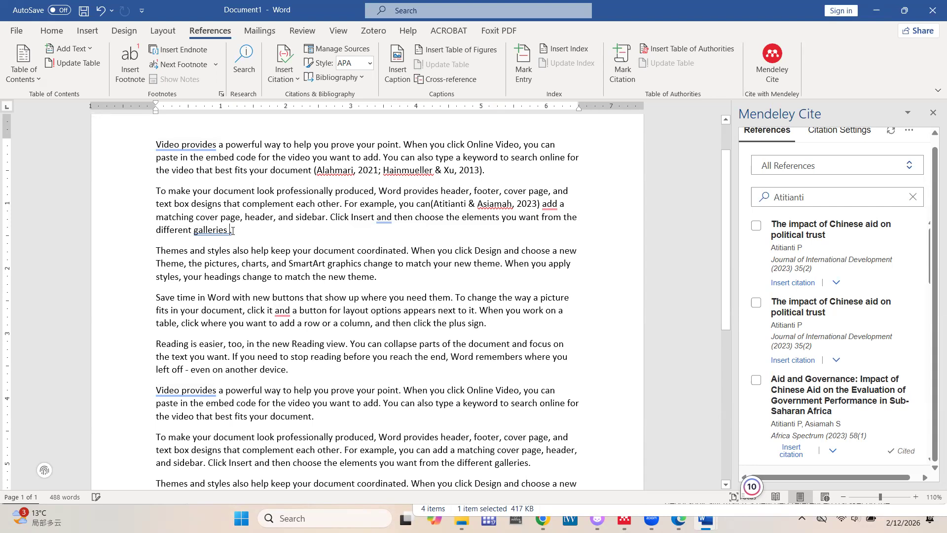
Undo the "Aid and Governance" citation inserted in the second paragraph
key(ctrl+z)
key(ctrl+z)
key(ctrl+z)
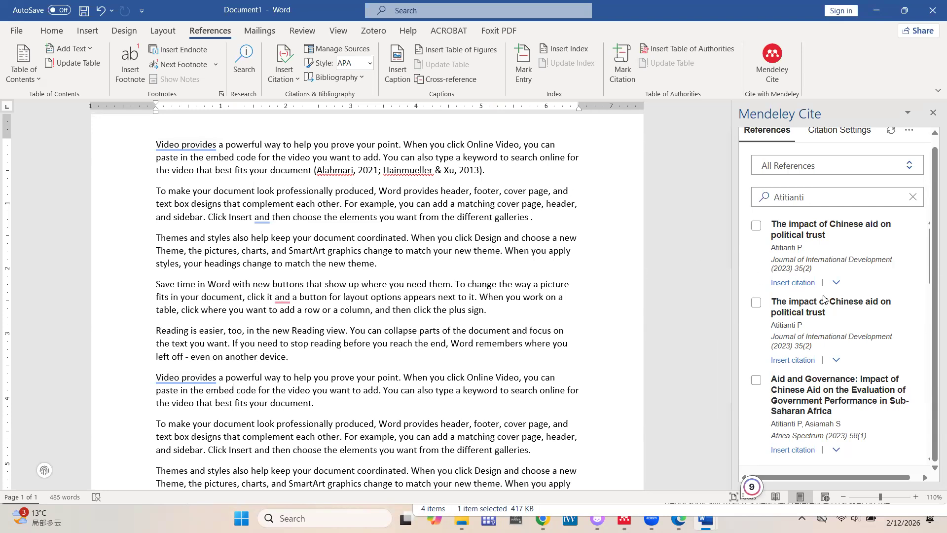
scroll(453, 219, up, 2)
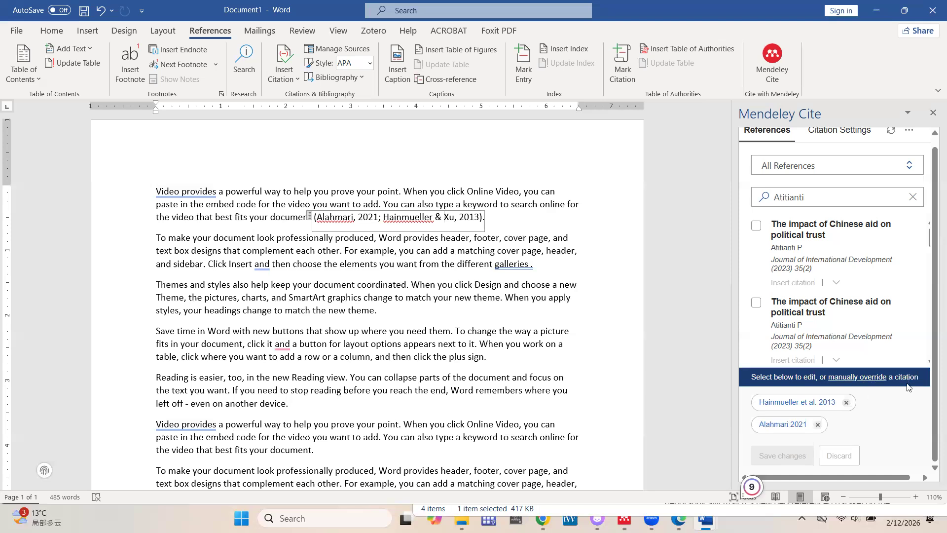
Edit the ebalance paper's entry in the first paragraph's combined citation, adding page 10 and the prefix "See for example"
click(800, 402)
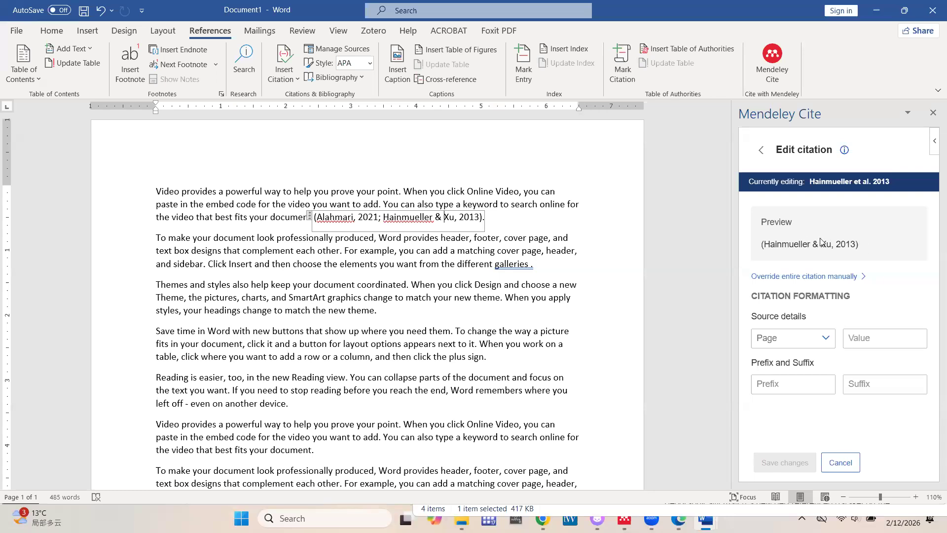
click(790, 340)
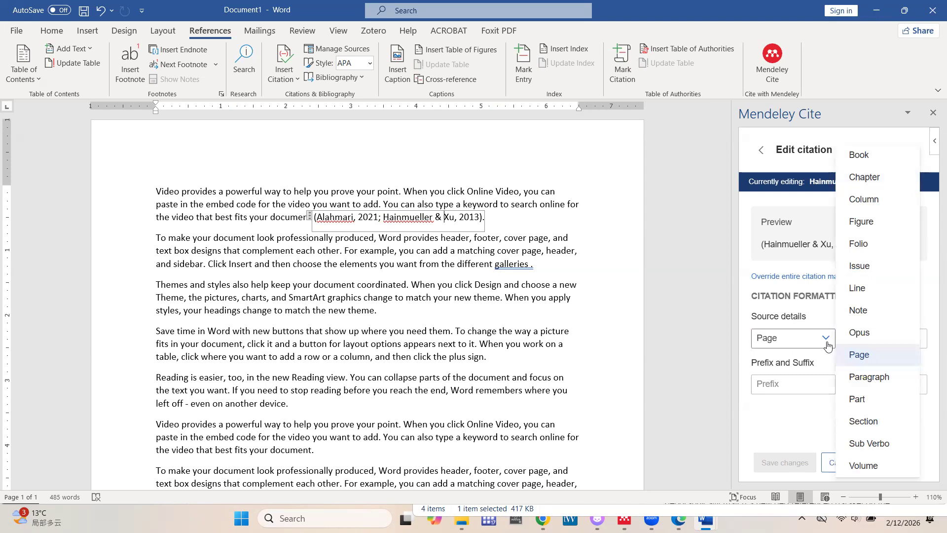
click(804, 343)
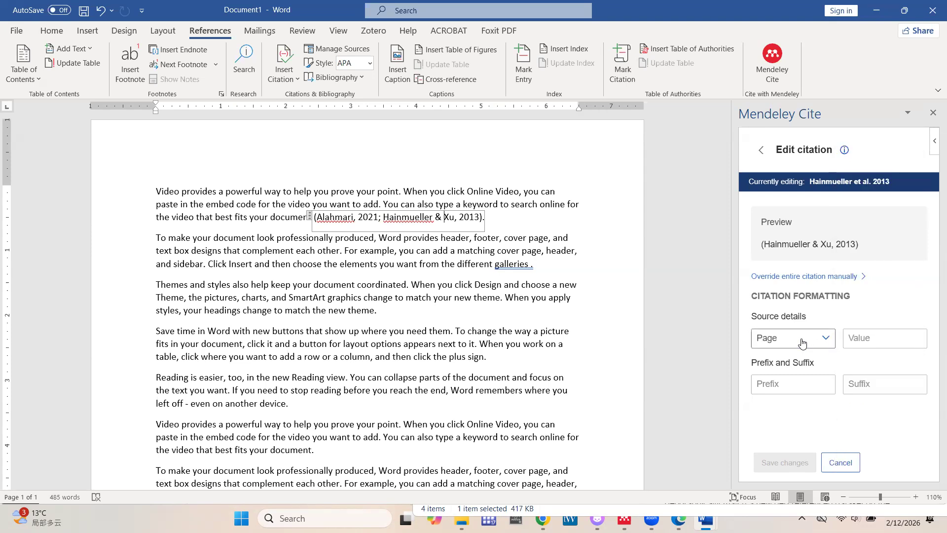
click(859, 338)
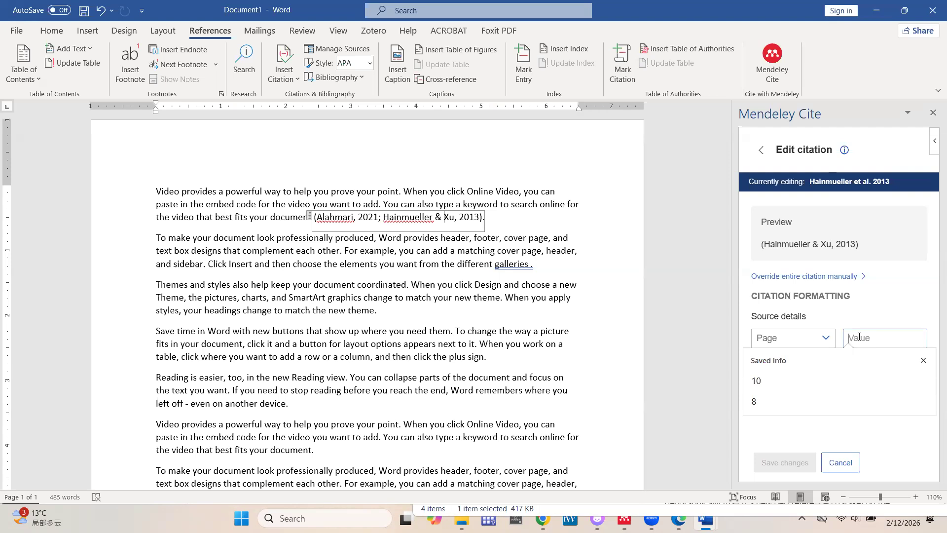
click(801, 382)
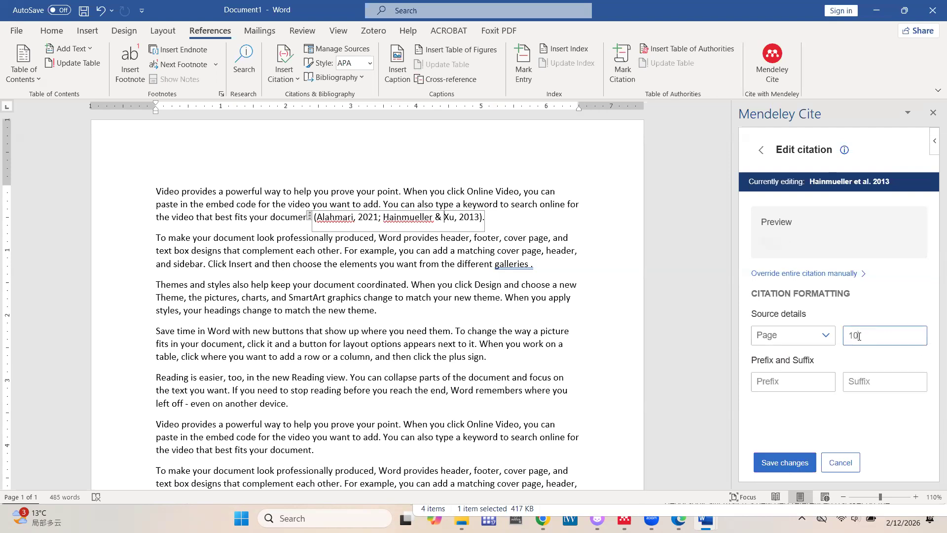
click(801, 383)
text(S)
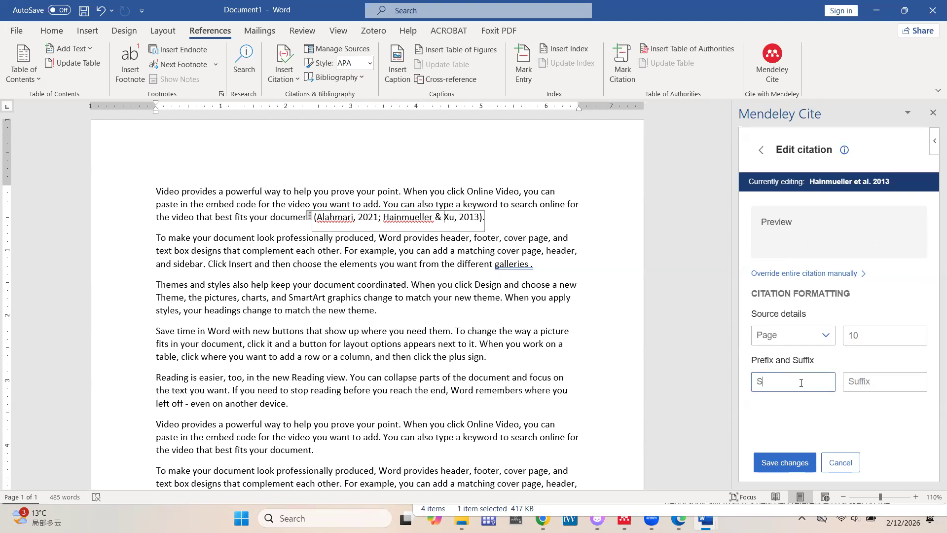
text(ee for example)
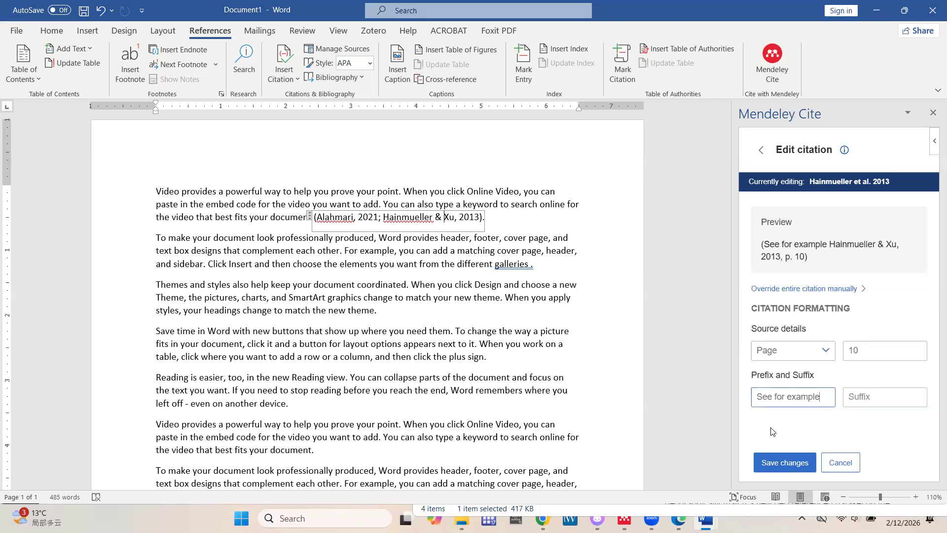
click(782, 459)
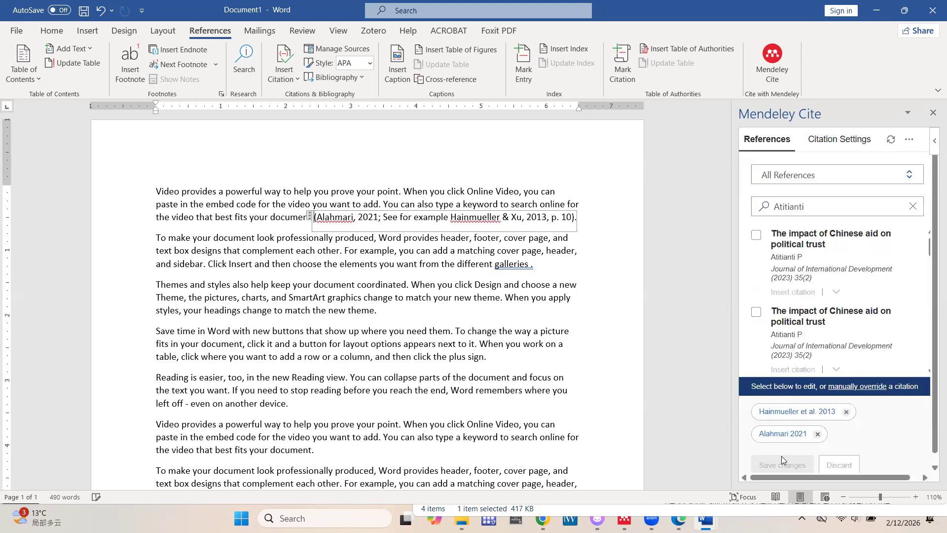
Cite "Chinese foreign direct investment and business start-ups in Africa" at the third paragraph's end, displayed as Author (Year)
click(427, 251)
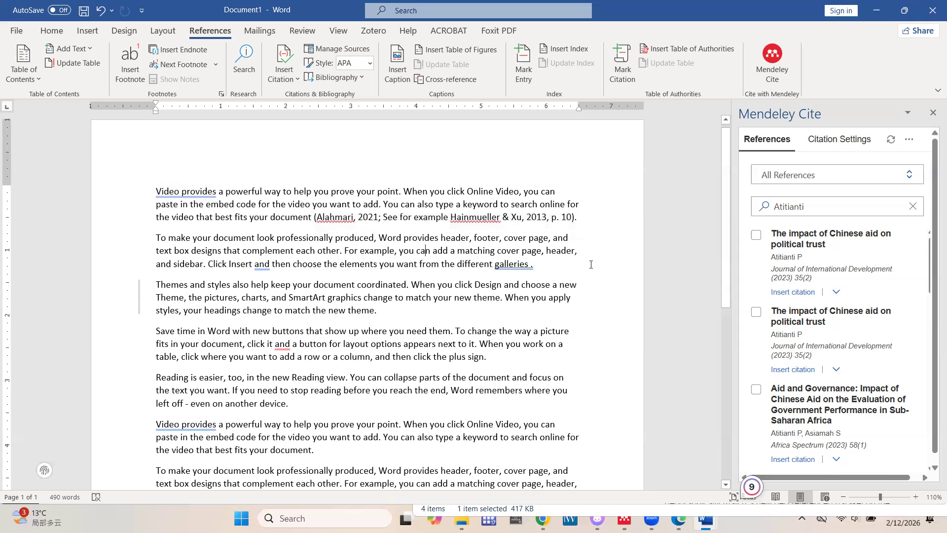
scroll(862, 337, down, 3)
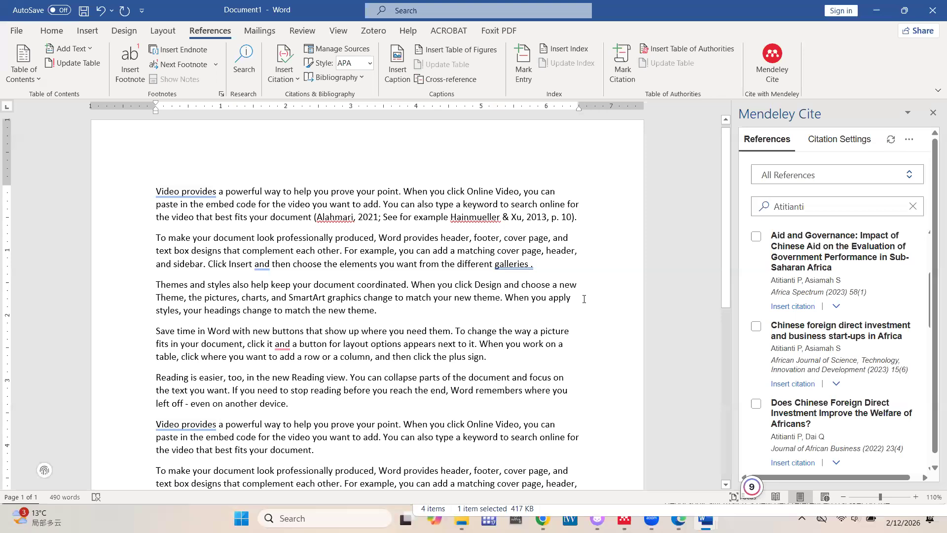
click(757, 326)
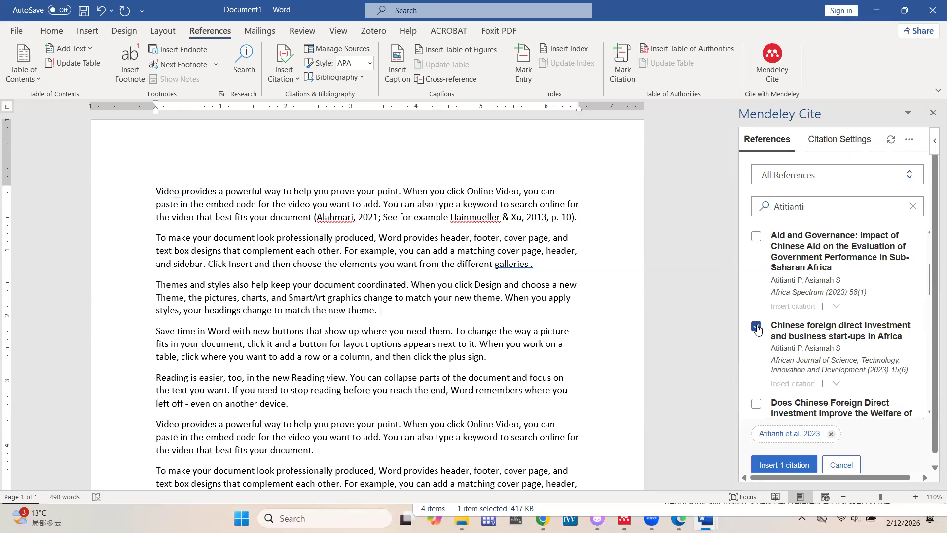
click(777, 434)
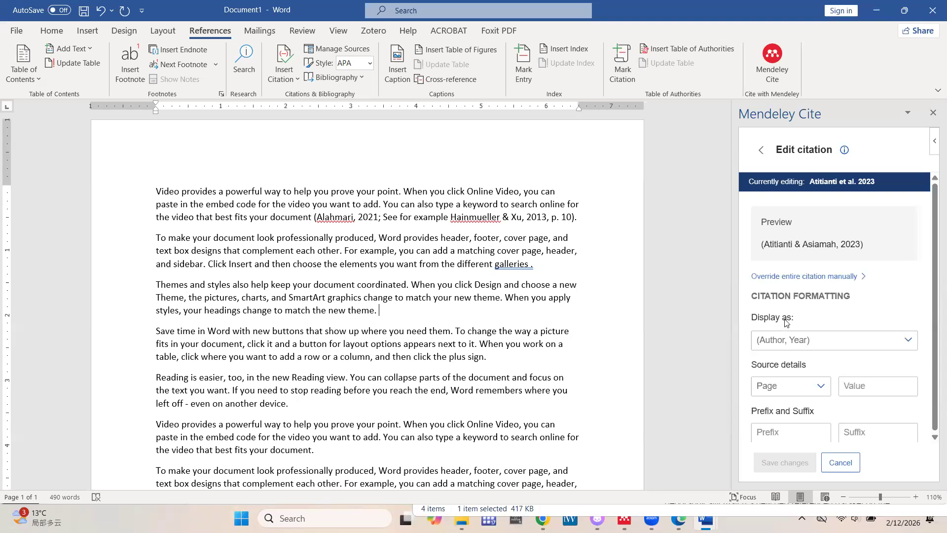
click(823, 342)
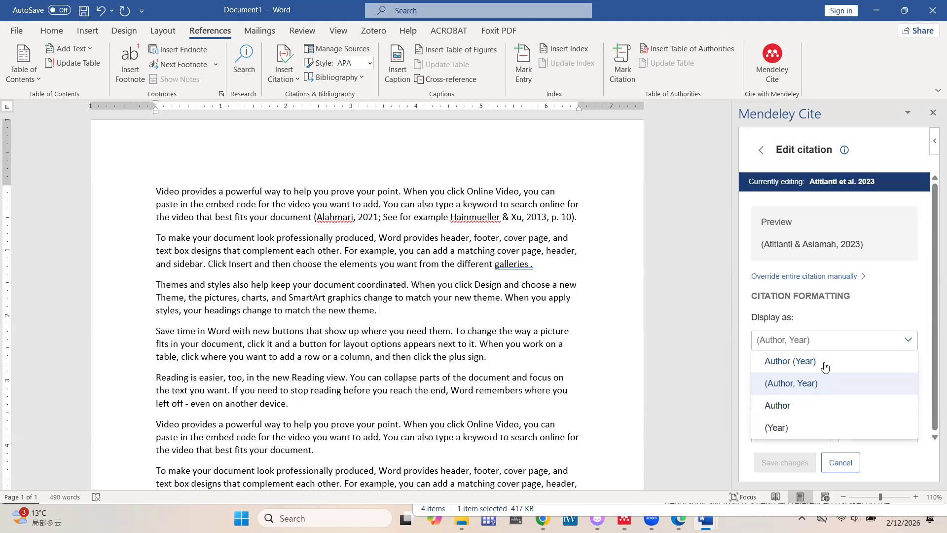
click(822, 364)
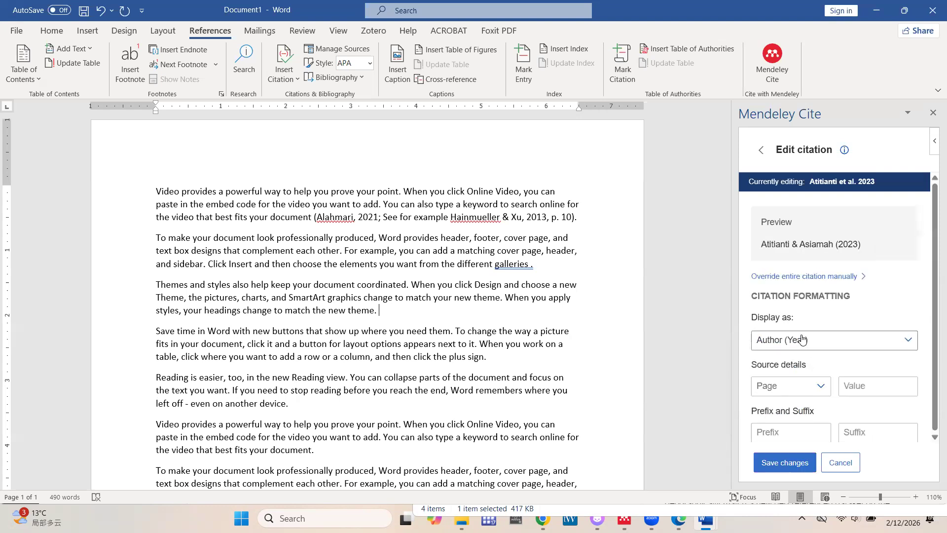
click(773, 465)
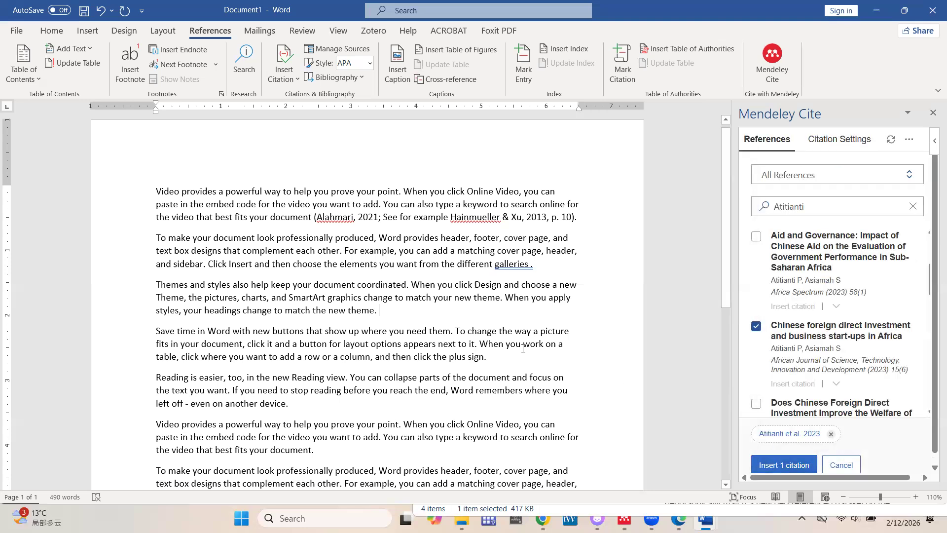
click(779, 464)
Continue the sentence after the third paragraph's new citation with "gathered evidence"
scroll(477, 200, down, 3)
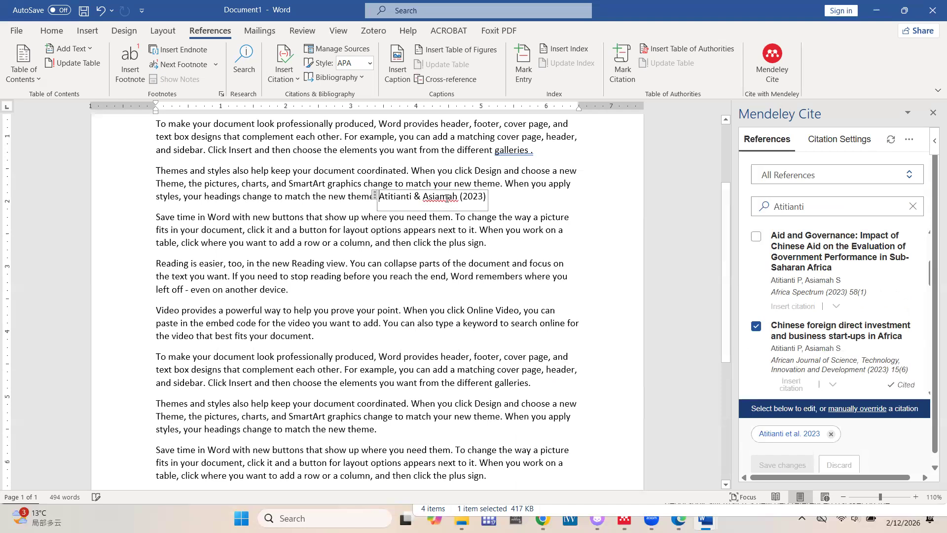
click(514, 193)
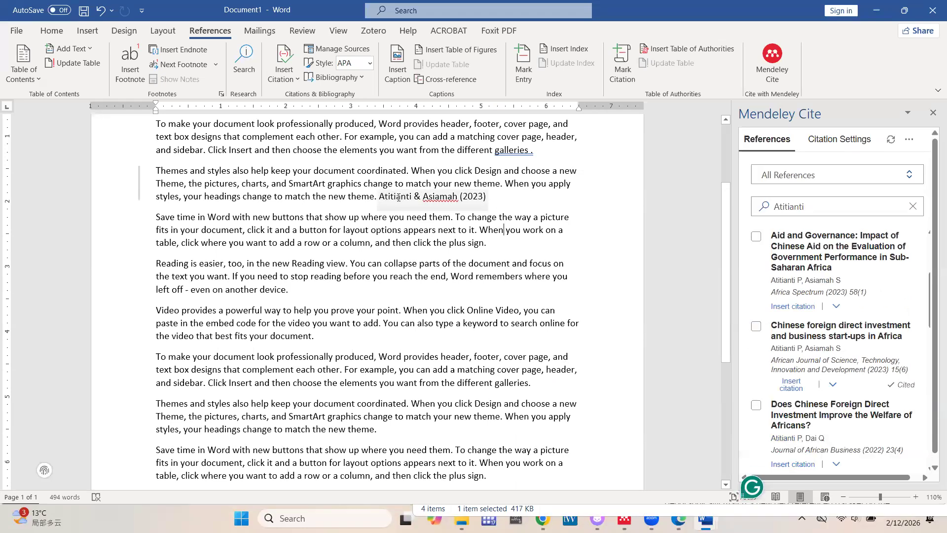
click(514, 195)
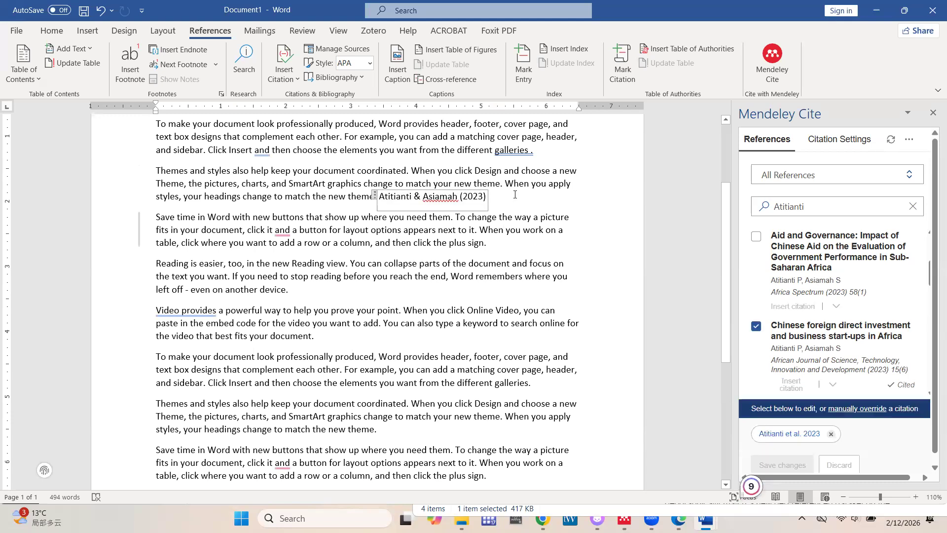
click(515, 194)
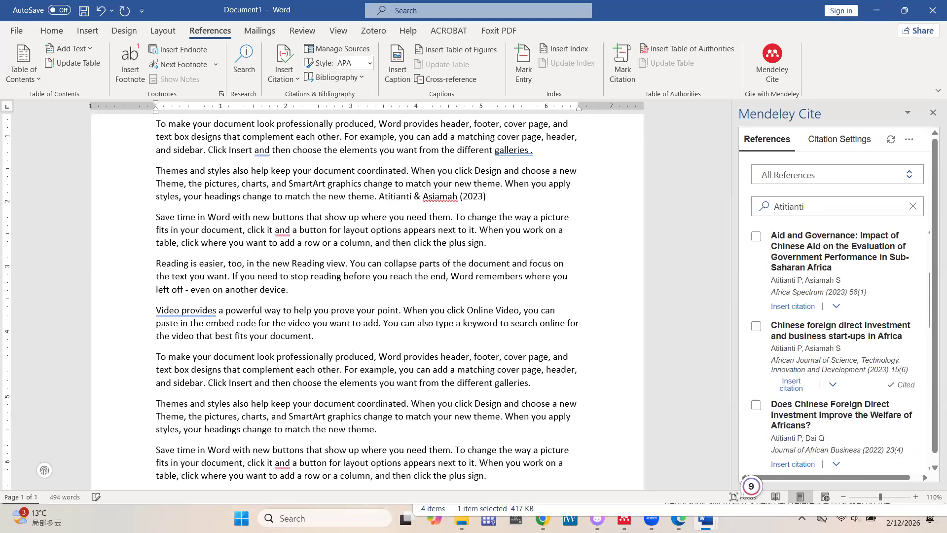
text(gathered evidence)
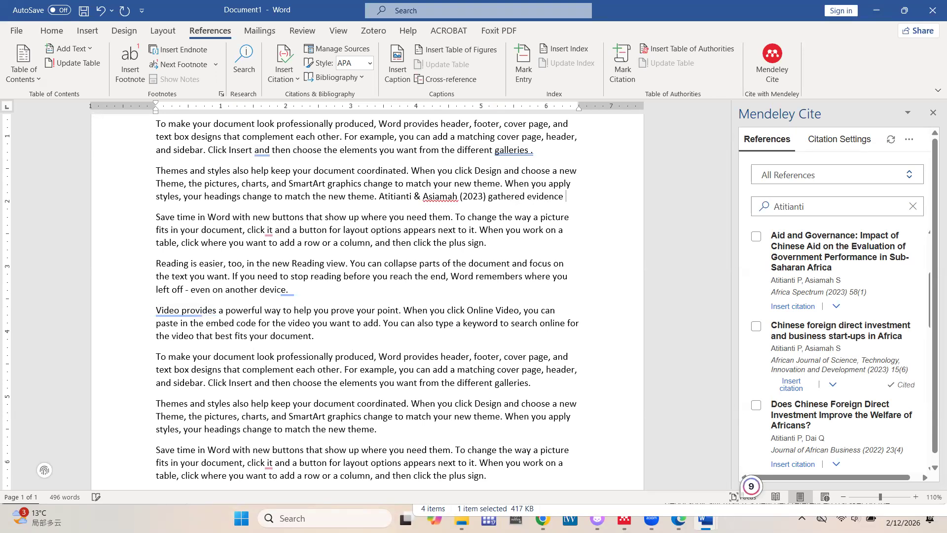
click(429, 200)
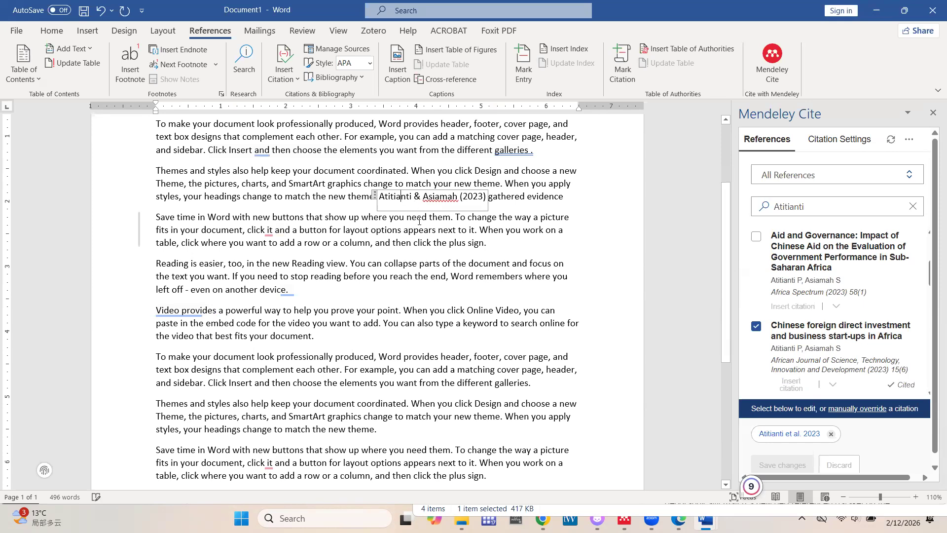
scroll(315, 207, up, 3)
drag(315, 207, 568, 204)
click(582, 247)
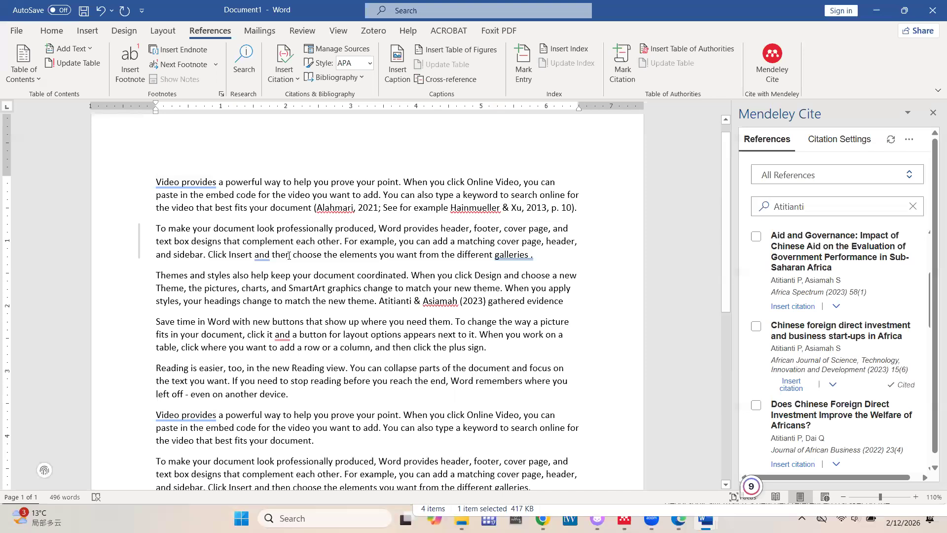
click(373, 30)
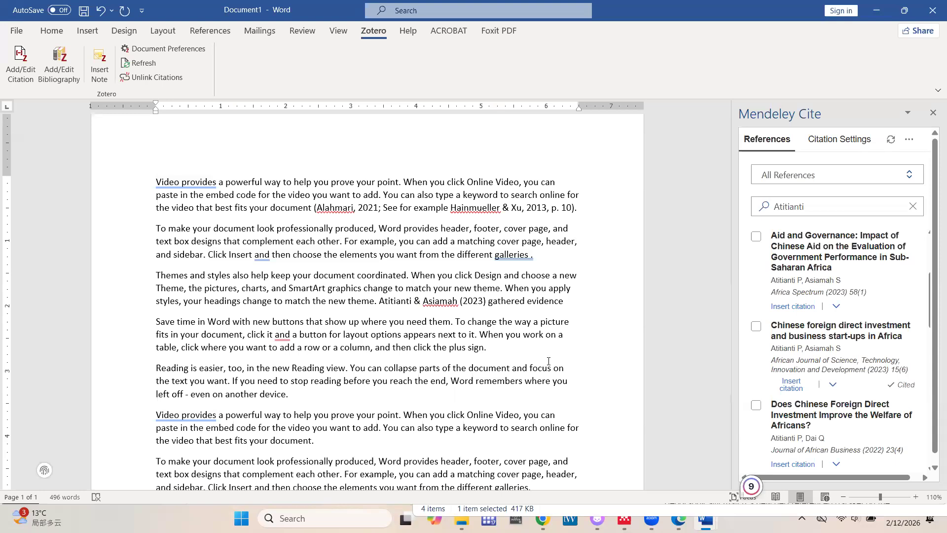
Add the heading "References" after the document's last paragraph, followed by a new line and a page break
scroll(549, 361, down, 8)
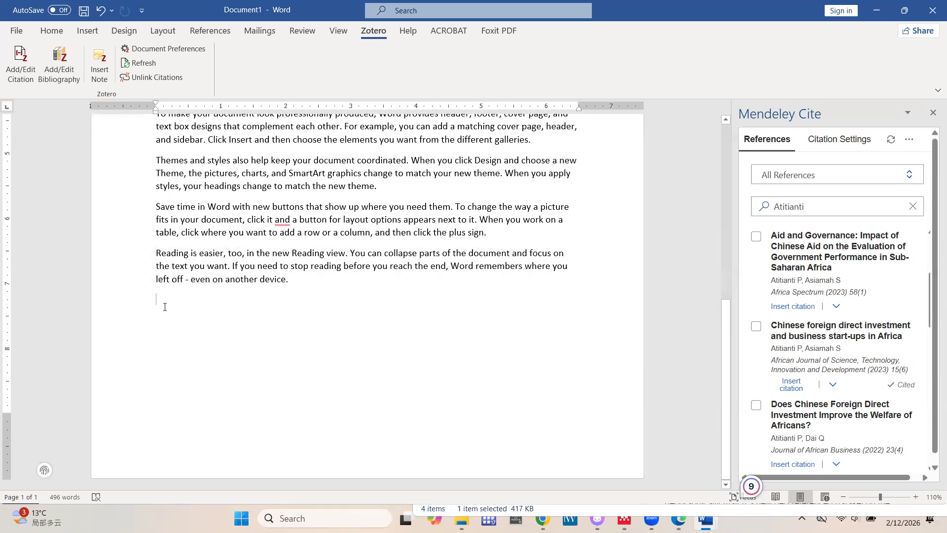
text(References)
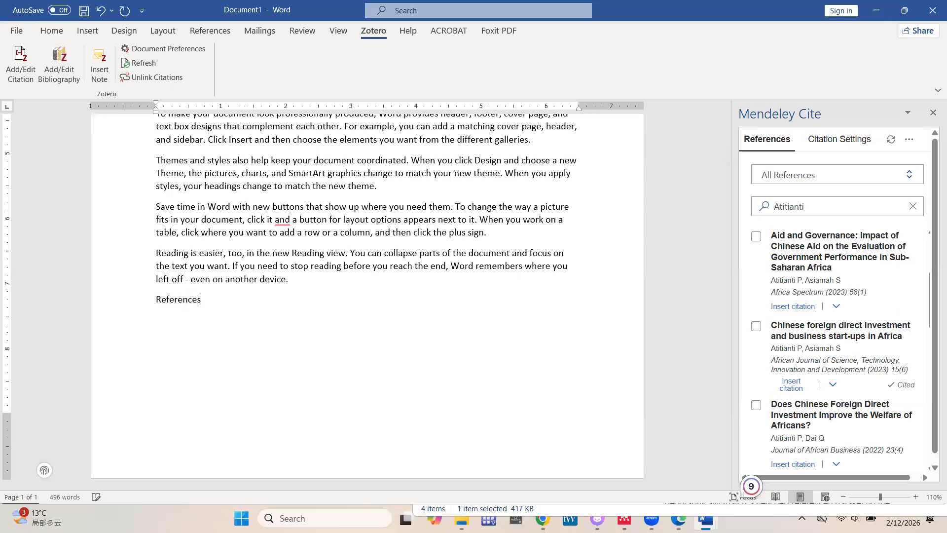
key(Return)
key(ctrl+Return)
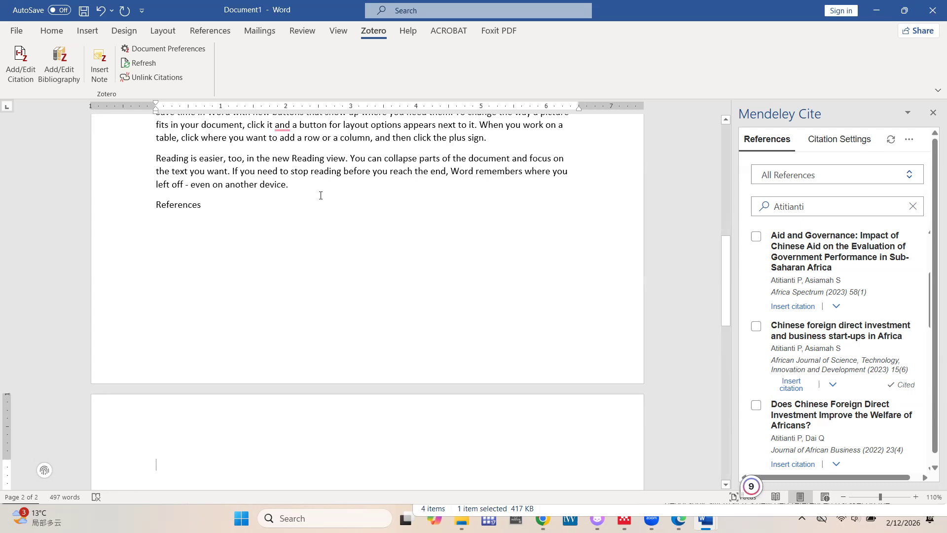
Review the in-text citations in the first and third paragraphs and the empty line under the References heading
scroll(321, 195, up, 8)
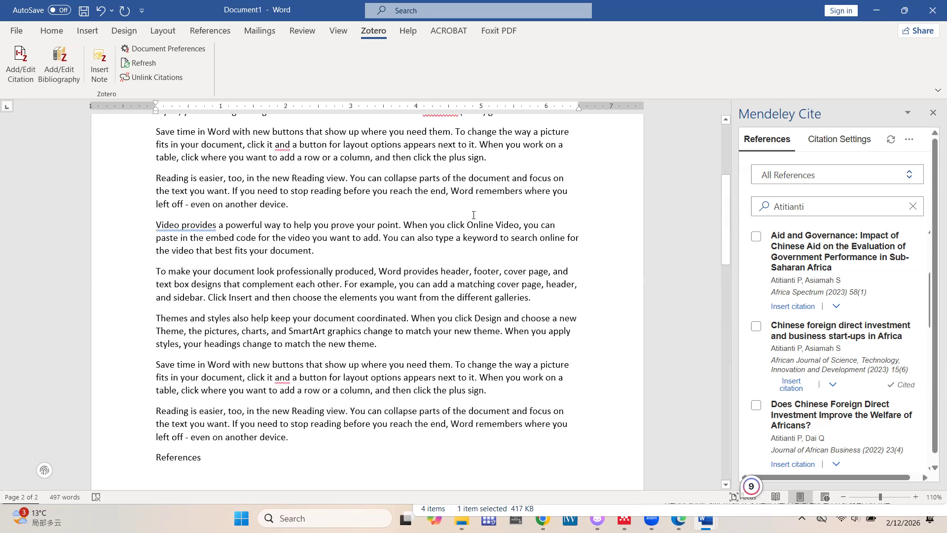
scroll(474, 215, up, 2)
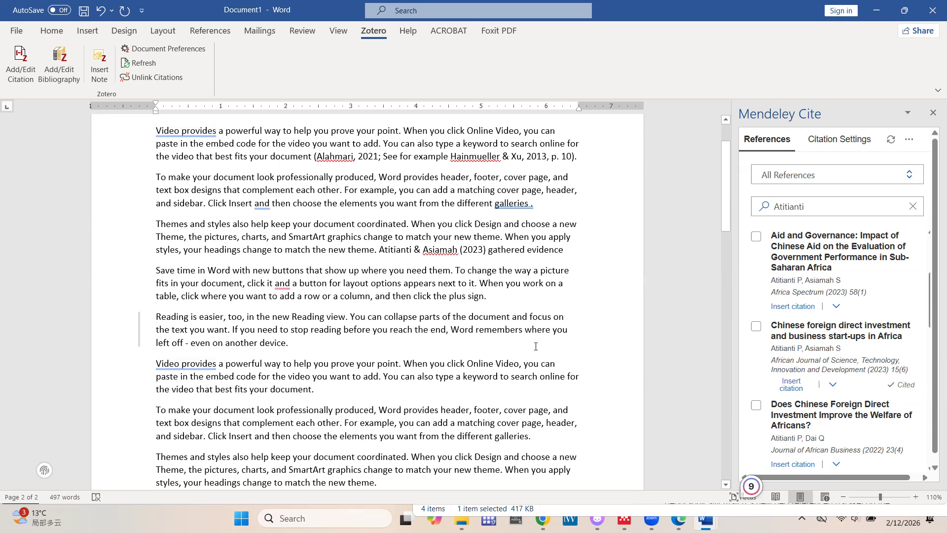
scroll(527, 284, down, 1)
scroll(527, 284, up, 1)
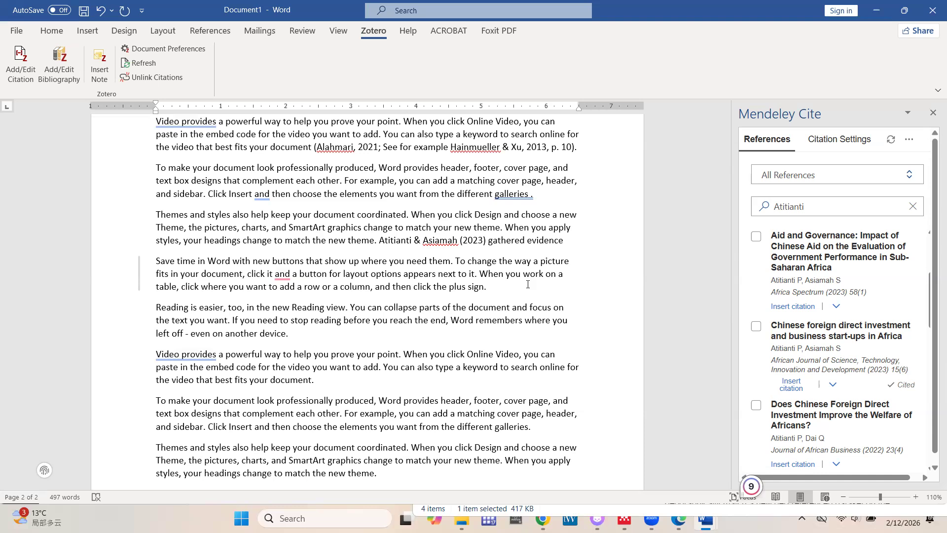
scroll(528, 284, down, 5)
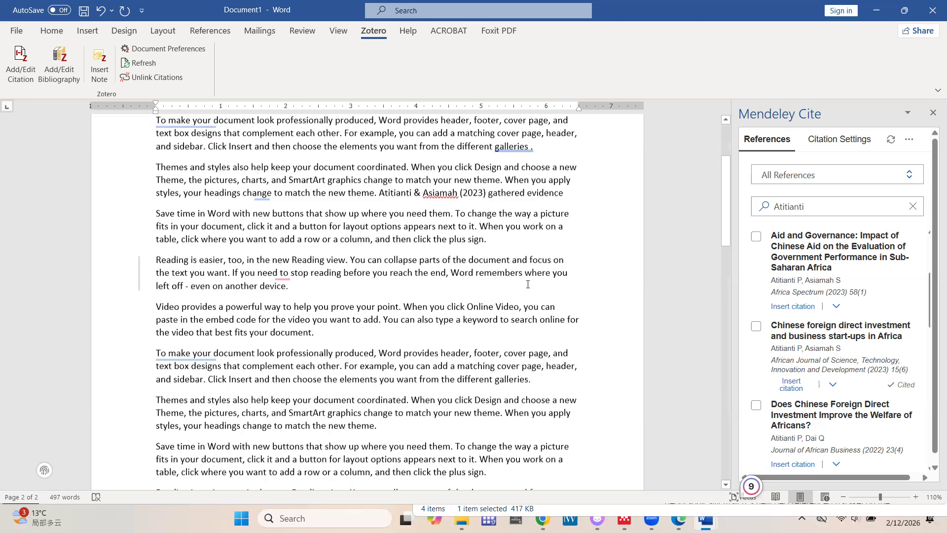
click(168, 365)
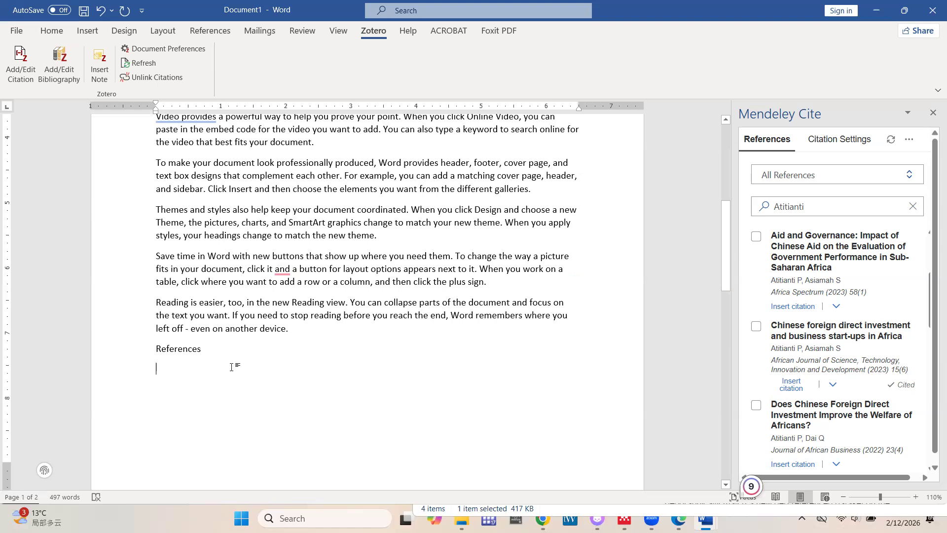
scroll(296, 375, up, 4)
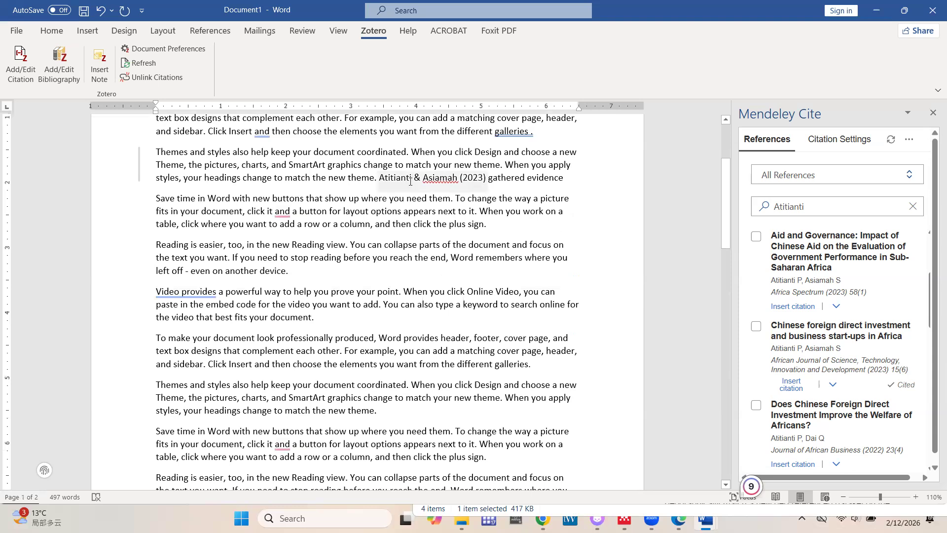
drag(486, 179, 390, 187)
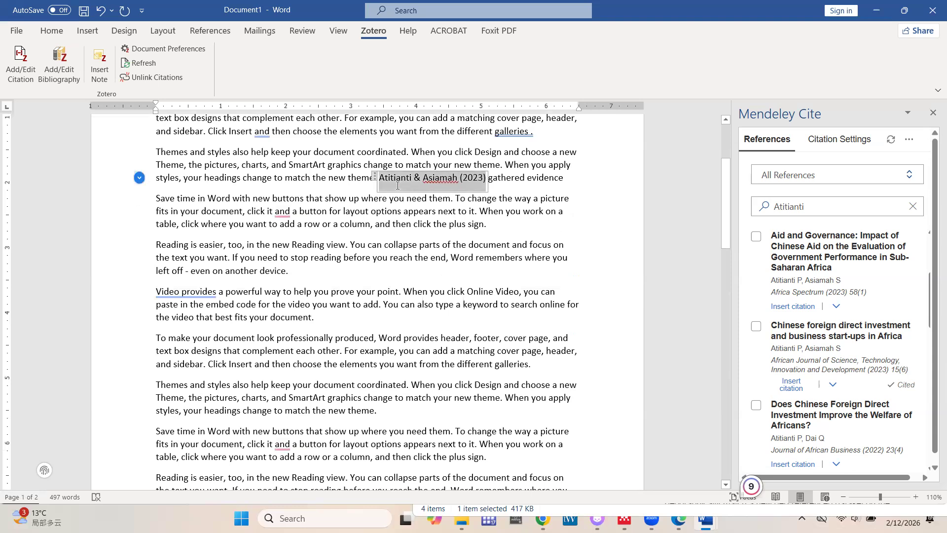
scroll(389, 186, up, 3)
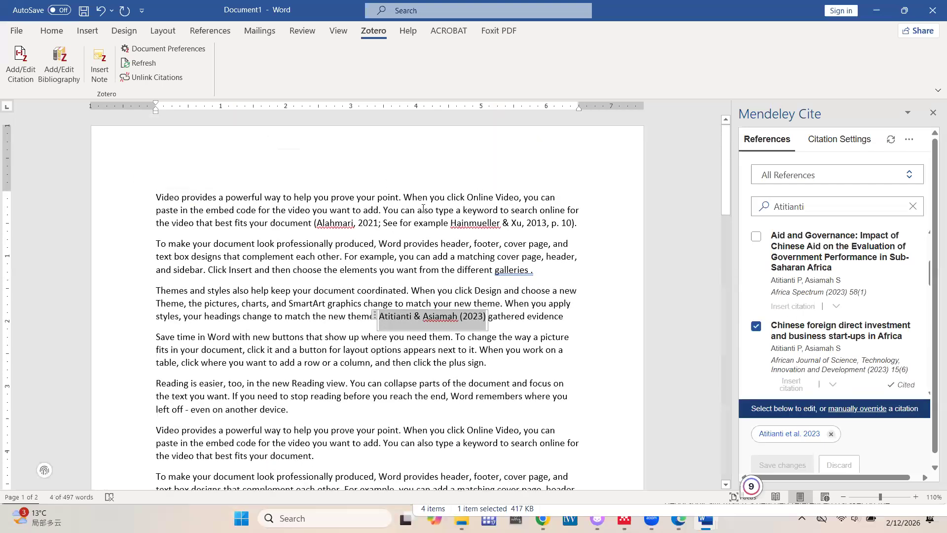
click(466, 216)
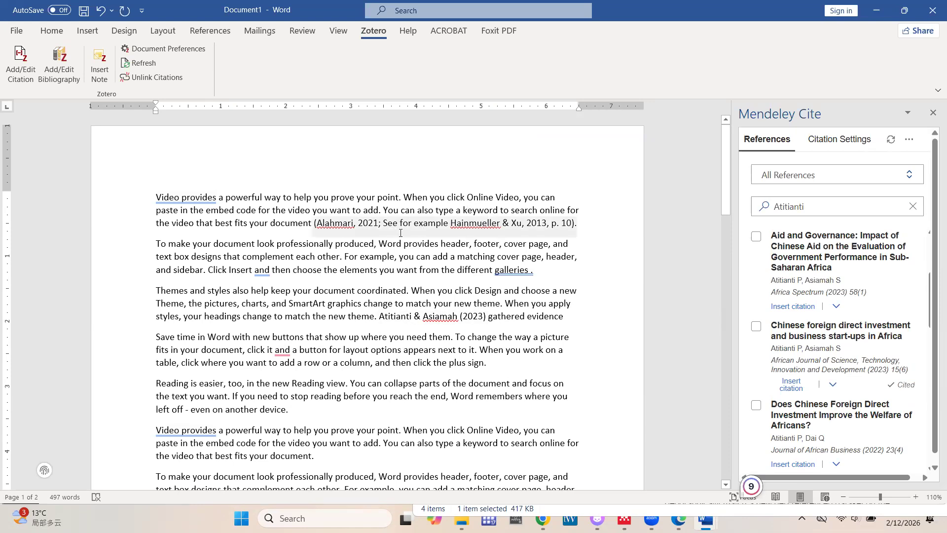
Insert a Mendeley Cite bibliography on the empty line under the References heading, keeping live updates
scroll(306, 277, down, 9)
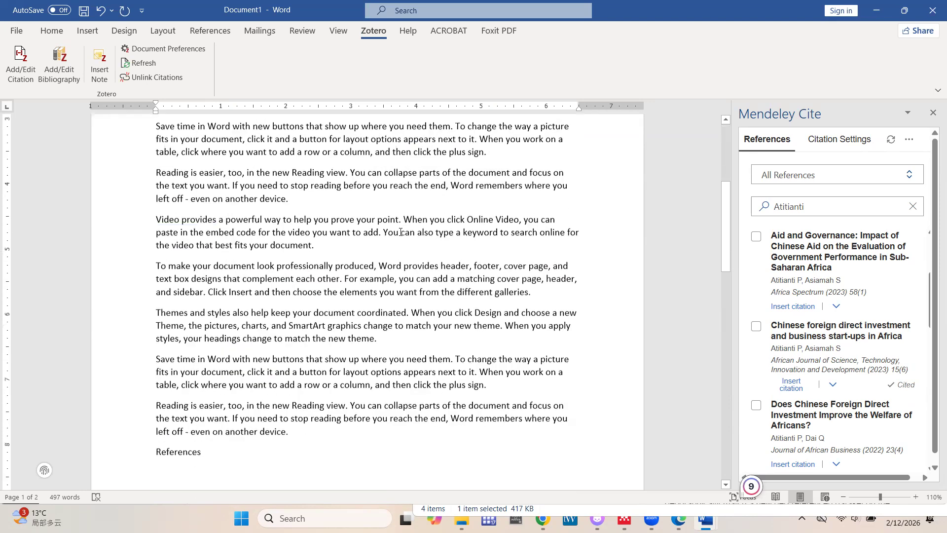
click(144, 320)
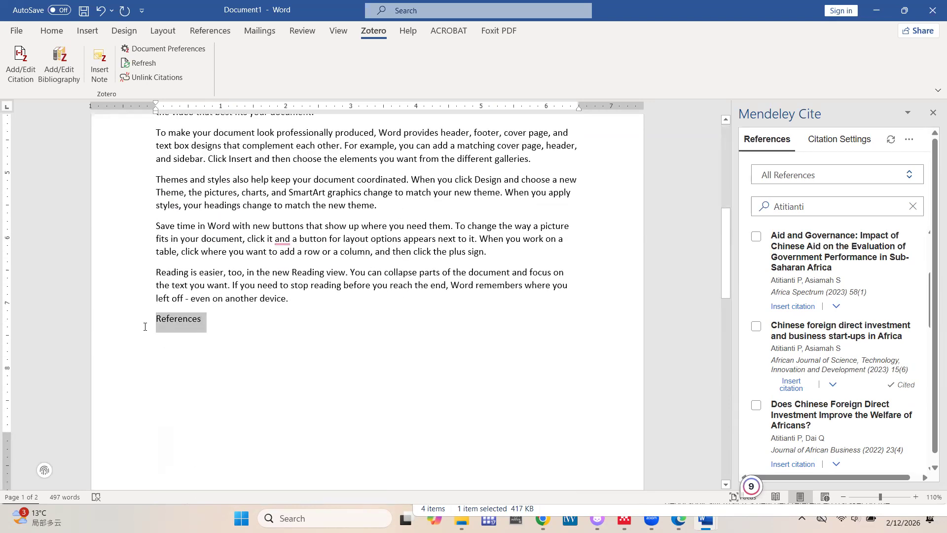
click(210, 338)
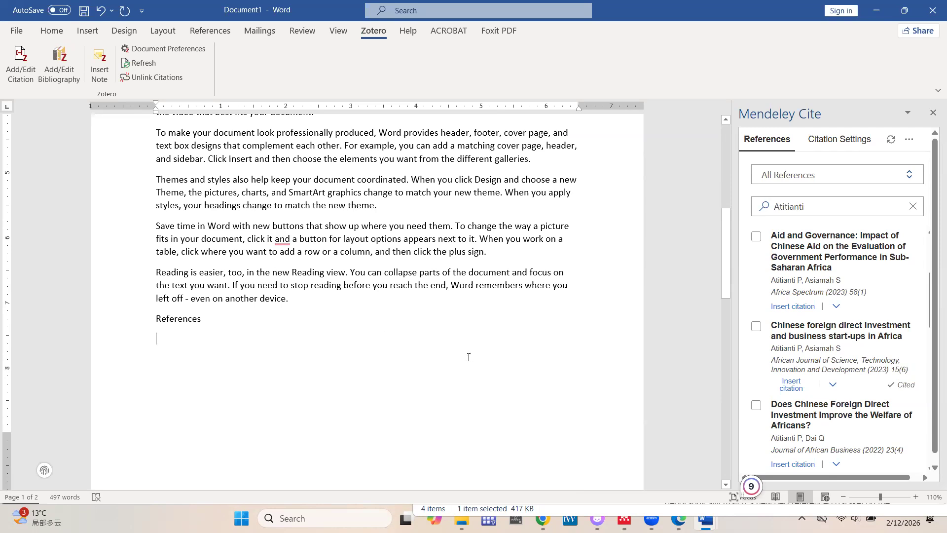
click(834, 140)
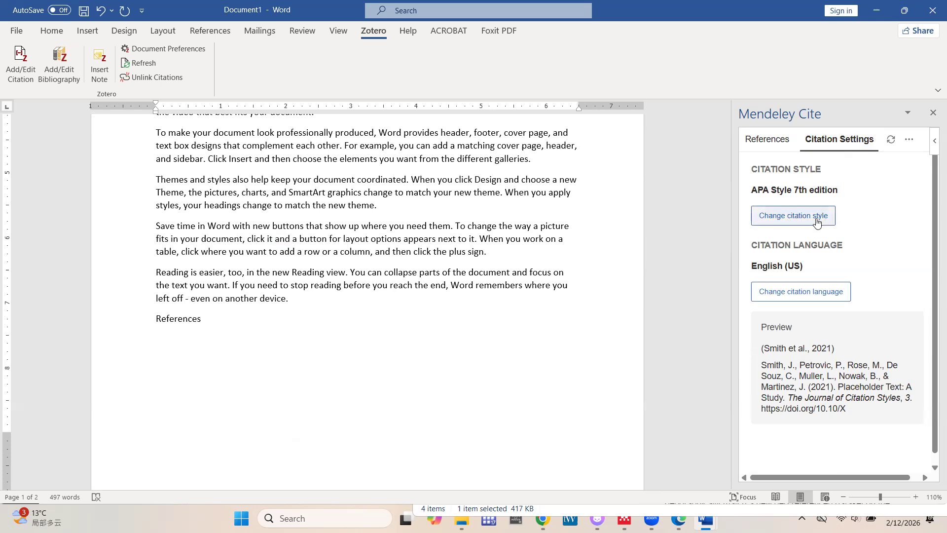
click(909, 143)
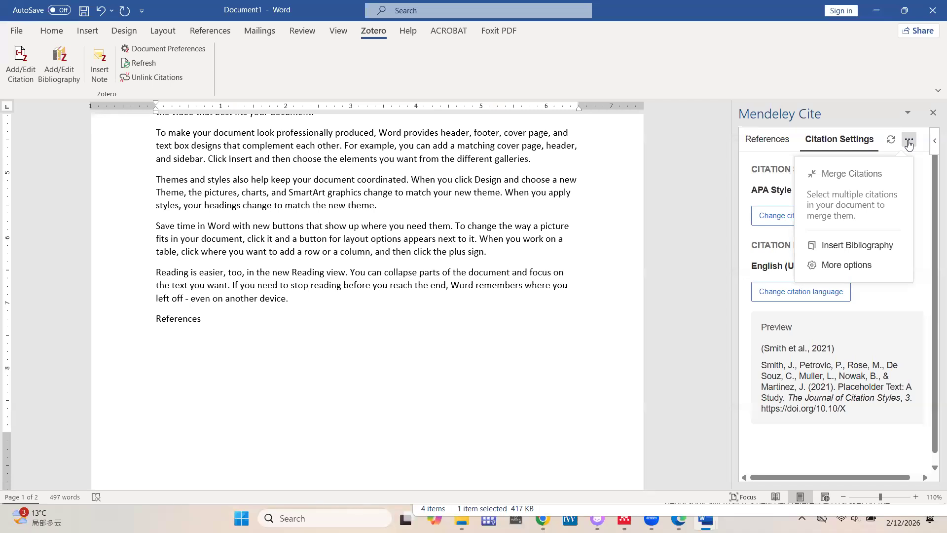
click(851, 246)
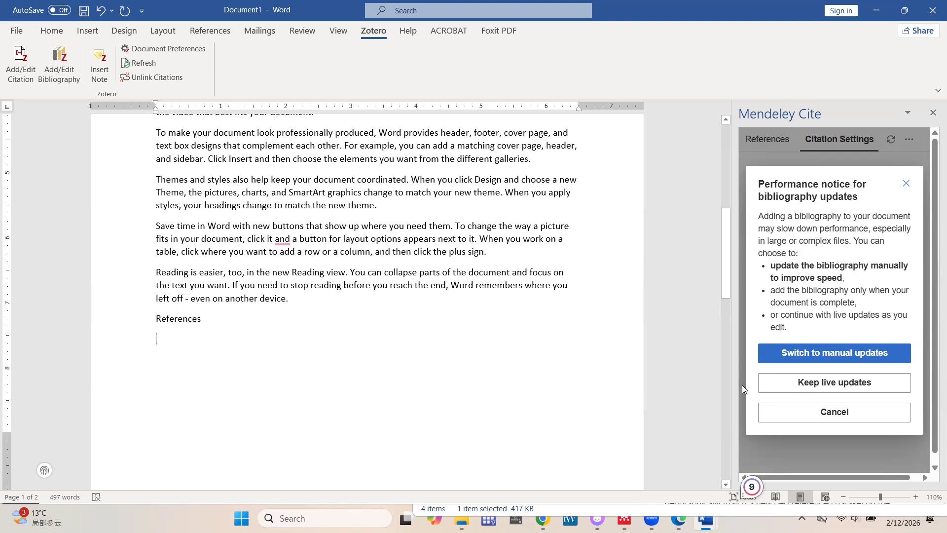
click(838, 383)
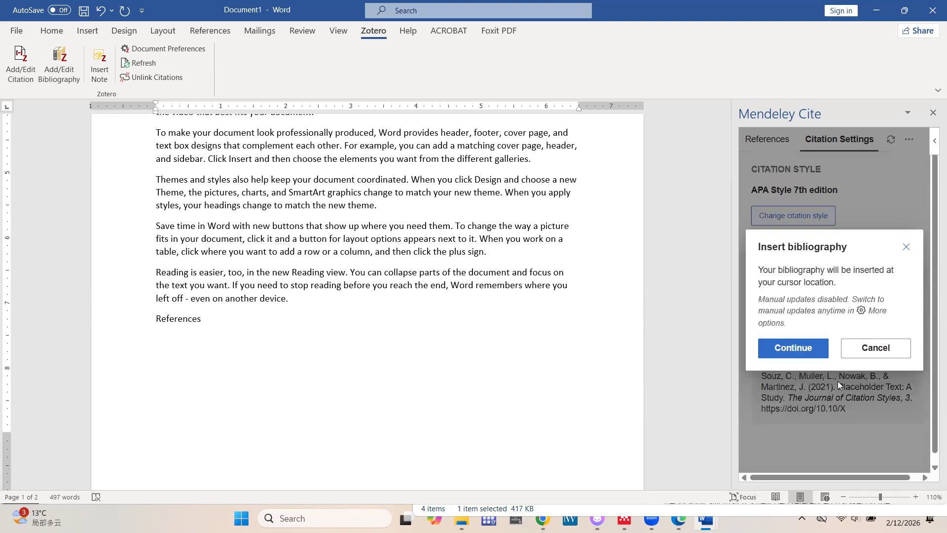
click(771, 353)
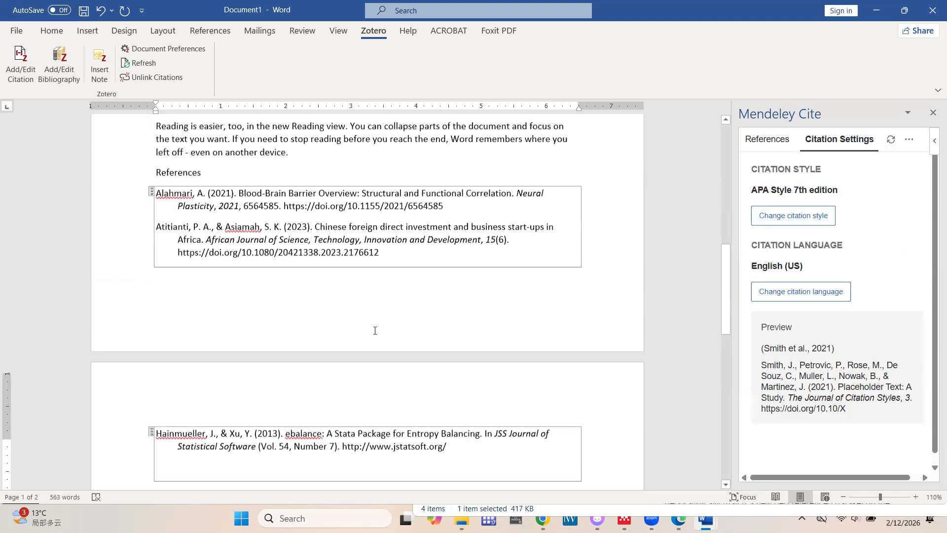
Add empty lines before the References heading until the heading and its bibliography start on page 2
scroll(375, 330, up, 1)
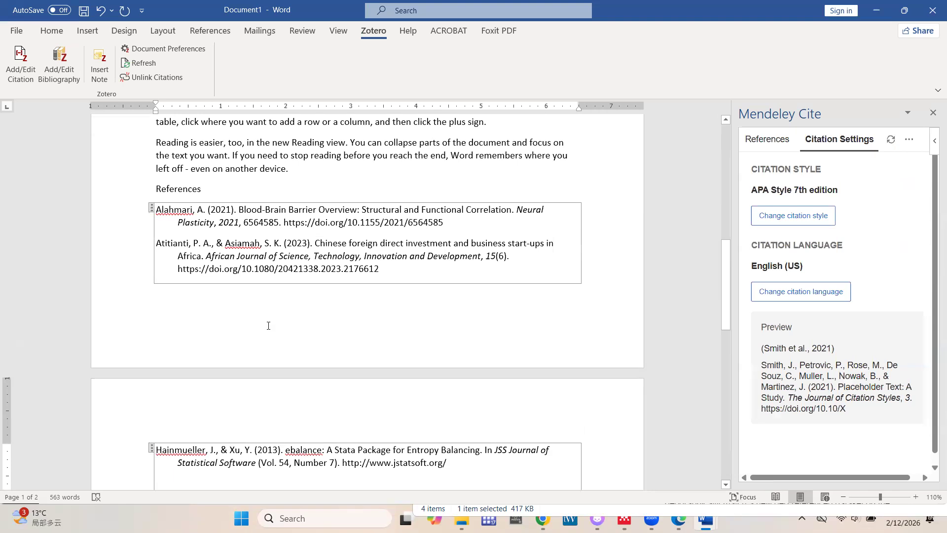
click(158, 187)
key(Return)
key(Return)
key(Return)
key(Return)
key(Return)
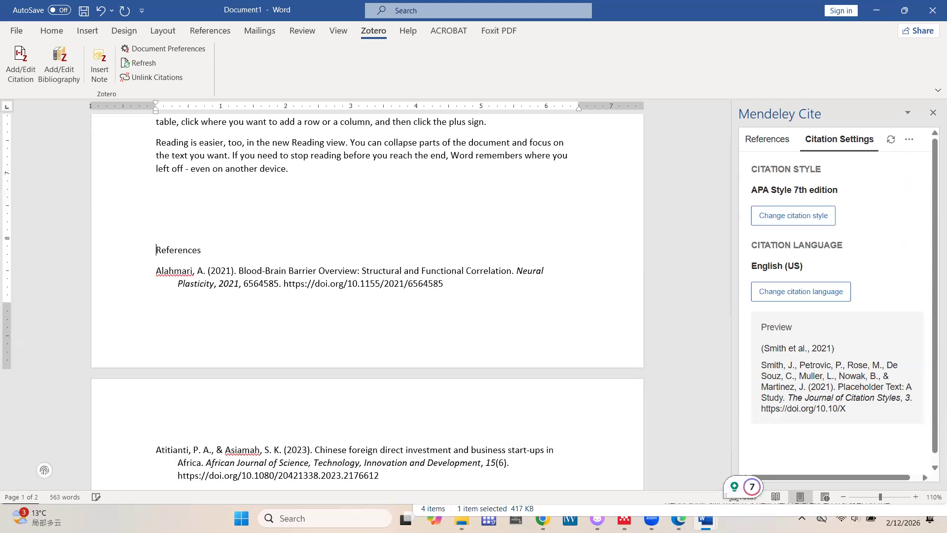
key(Return)
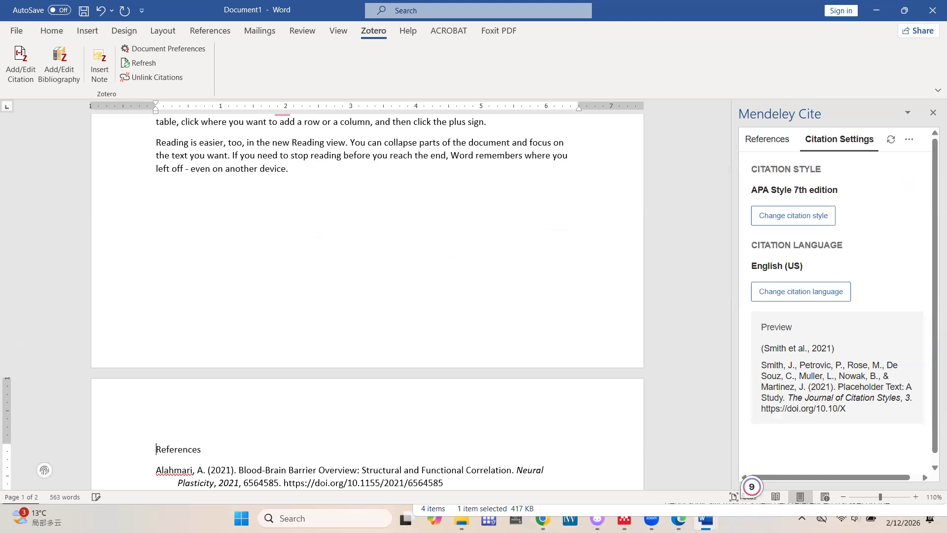
scroll(218, 212, down, 3)
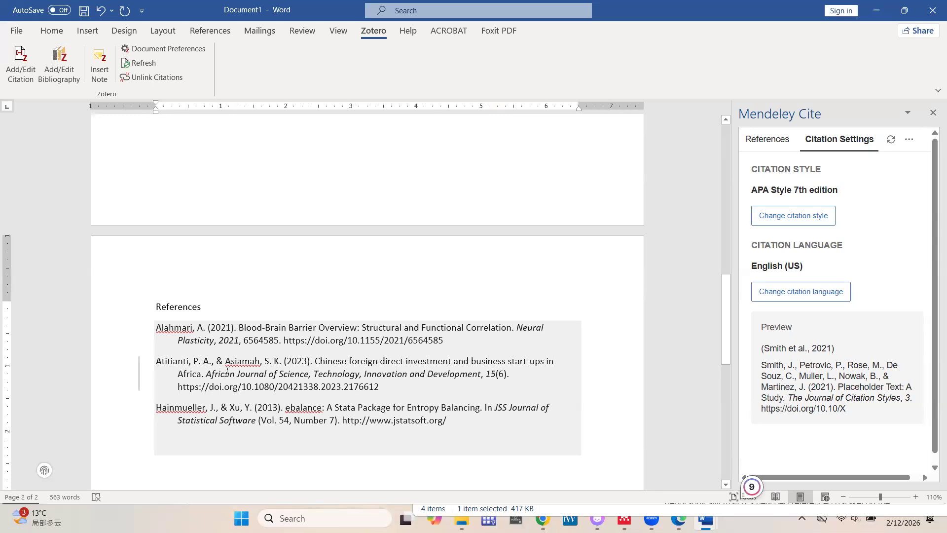
Search the references for "China" and cite the first "What can we learn on Chinese aid allocation motivations from available data?" entry at the eighth paragraph's end
scroll(225, 373, up, 5)
scroll(227, 373, up, 3)
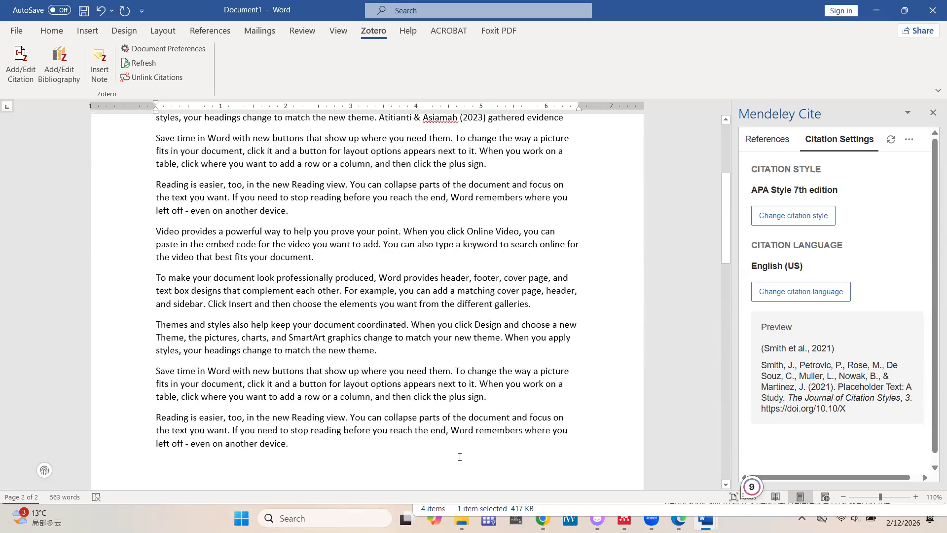
click(411, 352)
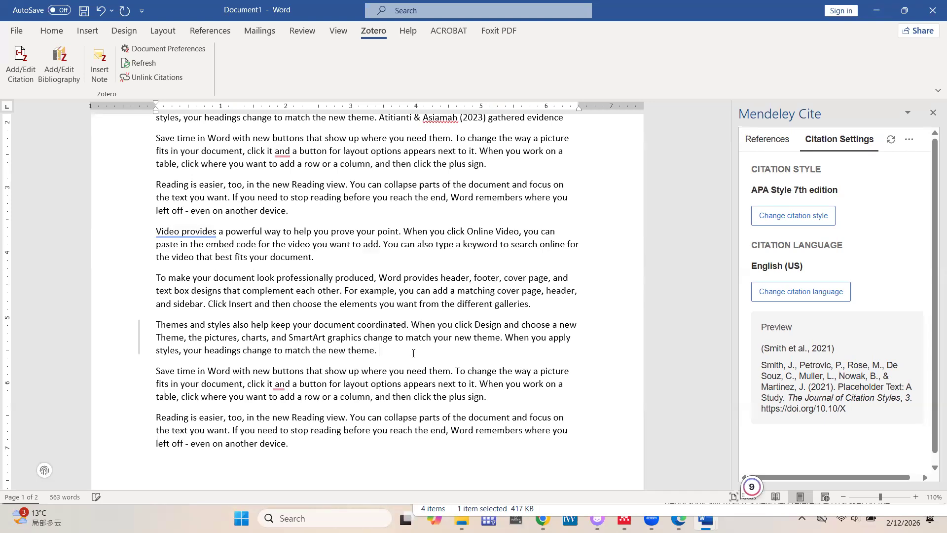
click(767, 139)
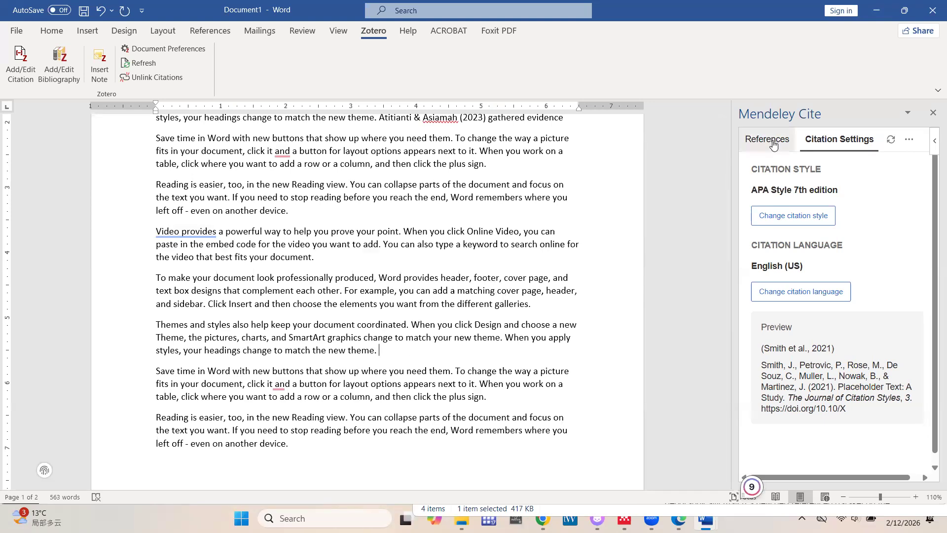
double_click(793, 207)
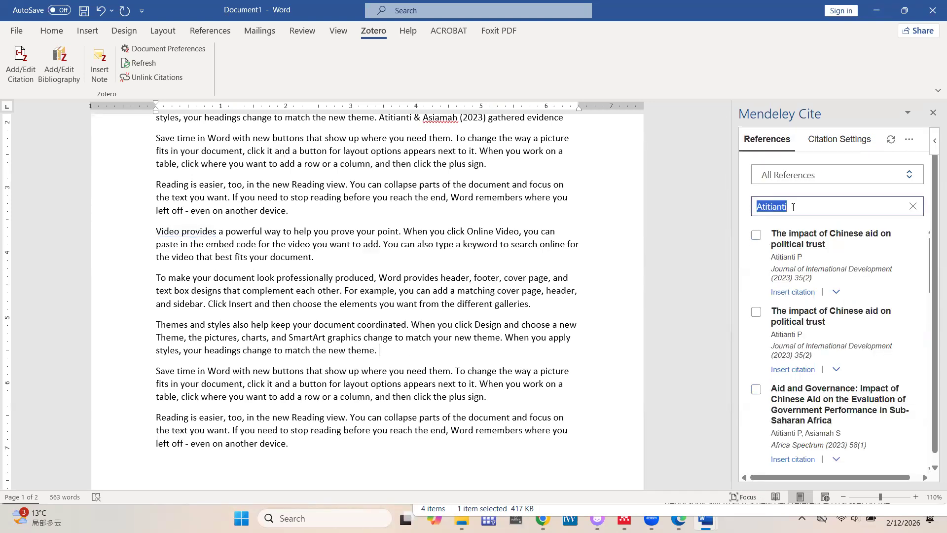
text(China)
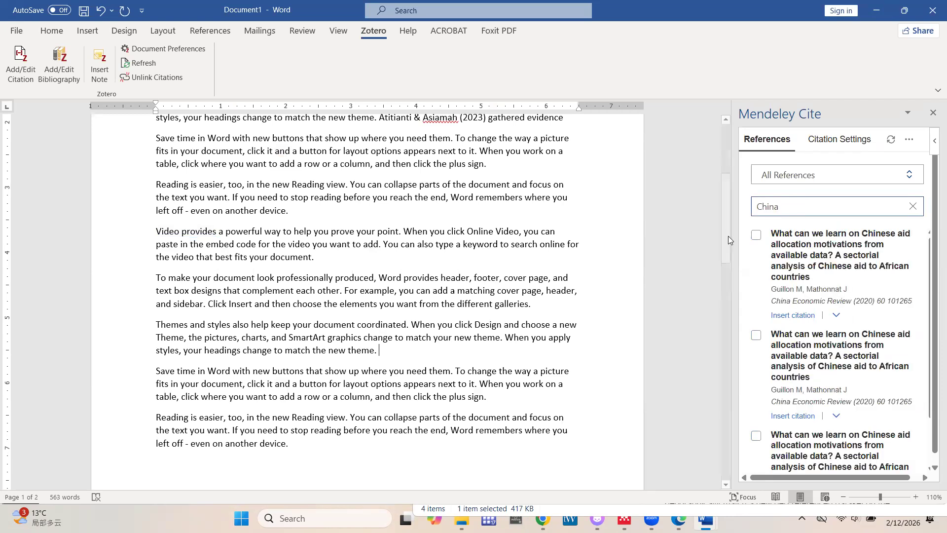
click(756, 235)
click(784, 465)
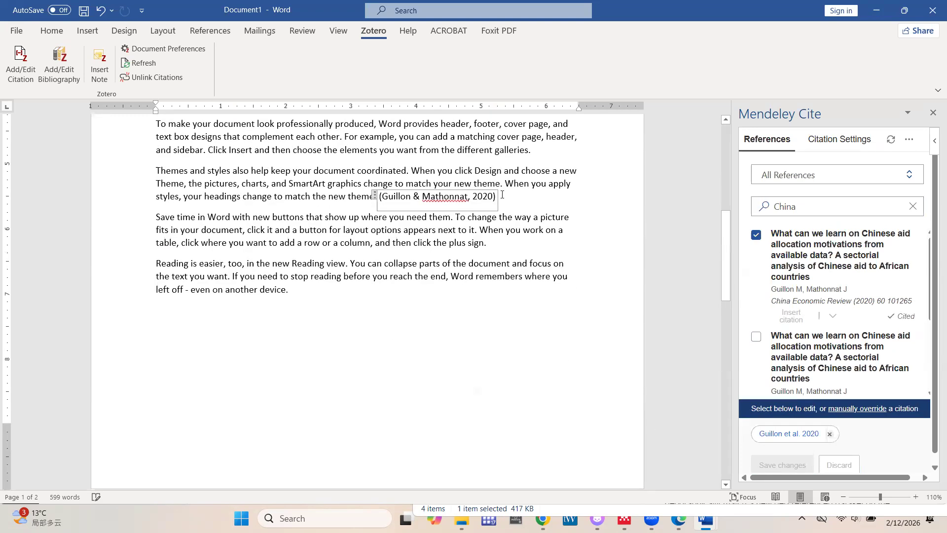
Compare the bibliography's entry on Chinese aid allocation motivations with its in-text citation in the eighth paragraph
scroll(511, 232, down, 8)
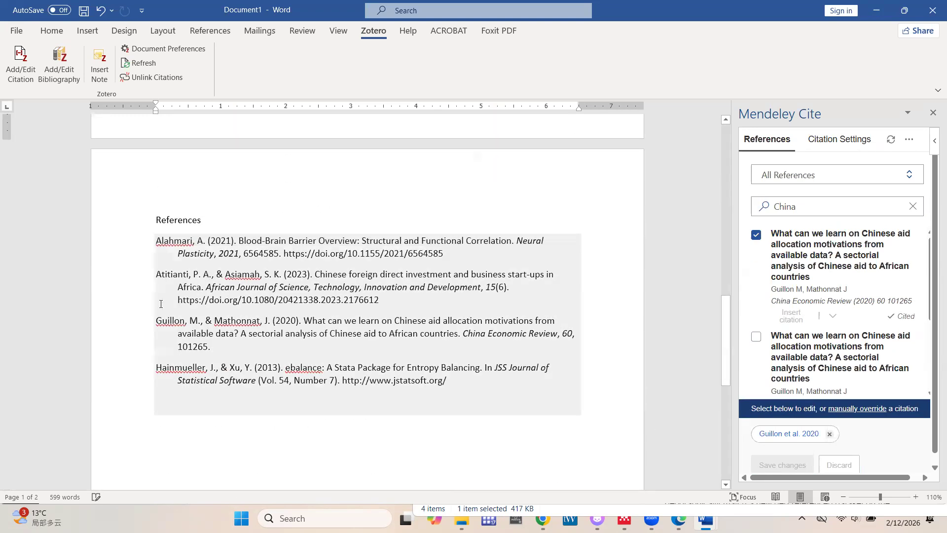
drag(179, 325, 189, 327)
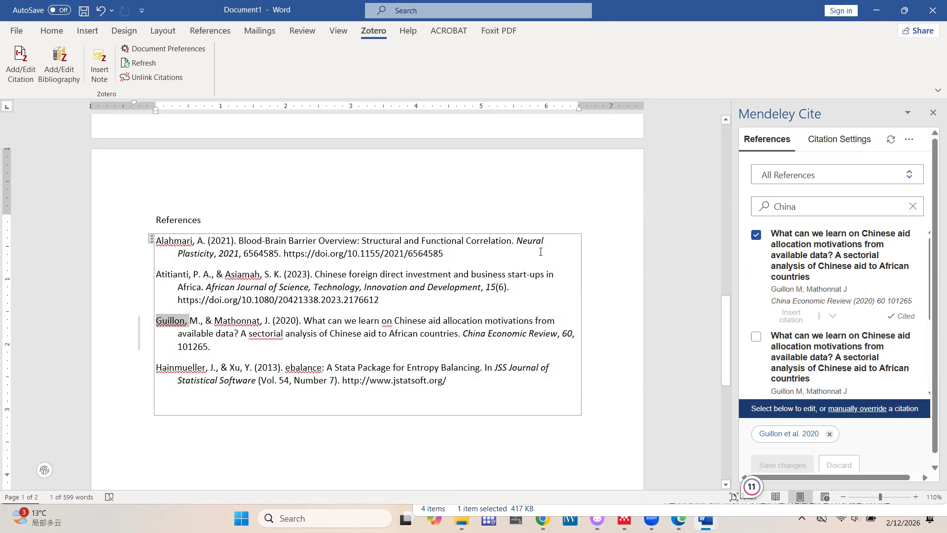
scroll(541, 251, up, 5)
scroll(541, 252, up, 1)
scroll(437, 375, down, 3)
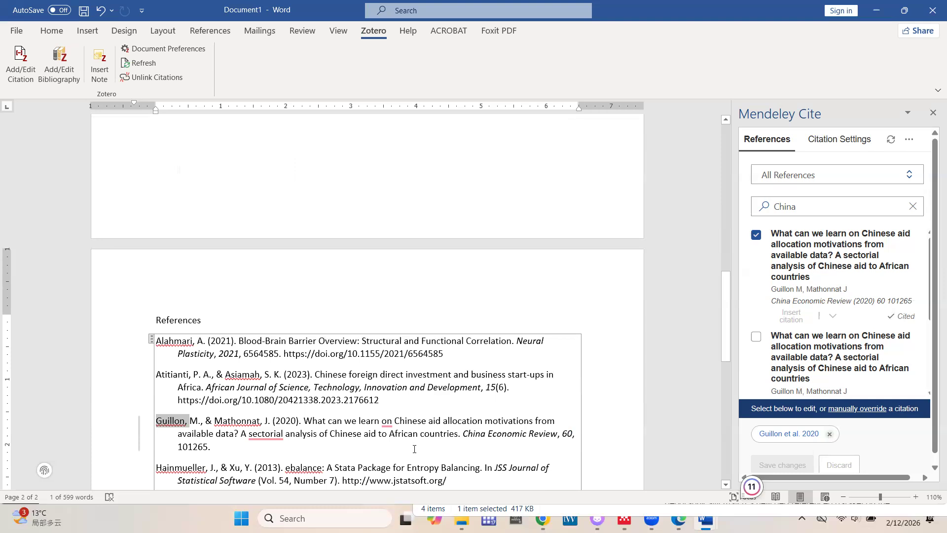
scroll(415, 449, up, 5)
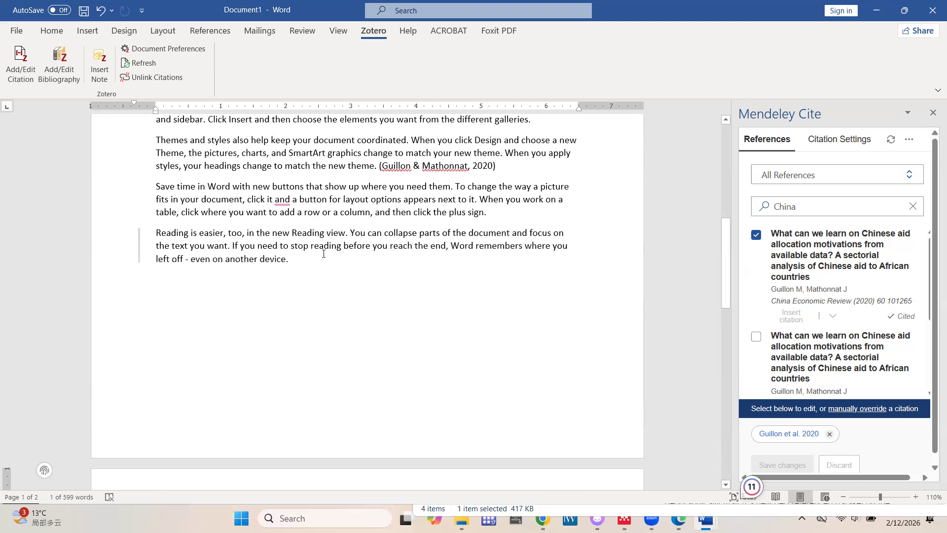
scroll(335, 243, down, 8)
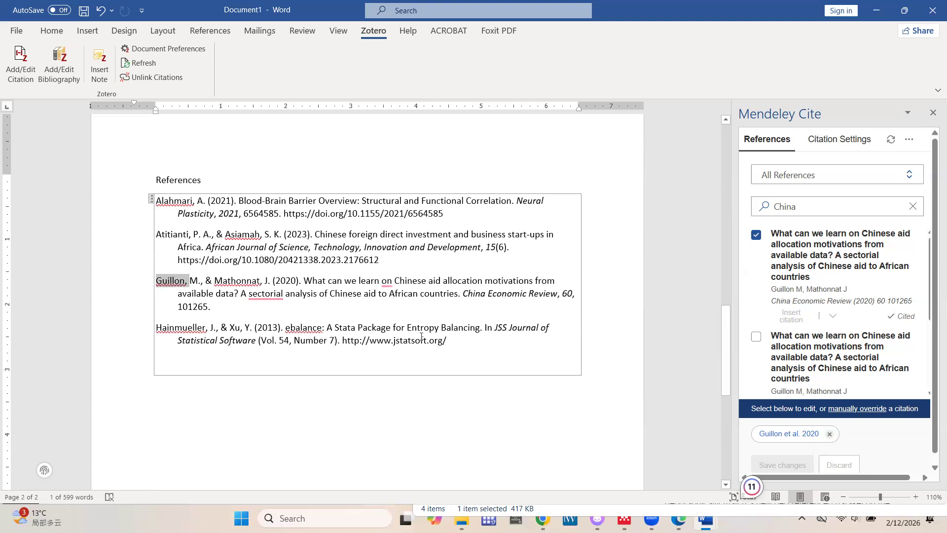
Search the references for "aid" and cite "Foreign aid and governance in Africa" at the end of the last body paragraph
scroll(545, 282, up, 7)
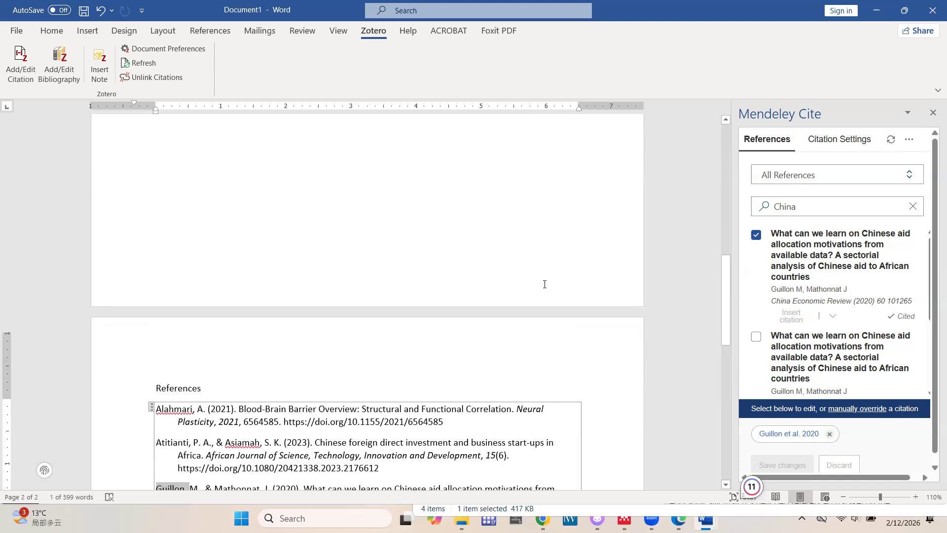
click(300, 275)
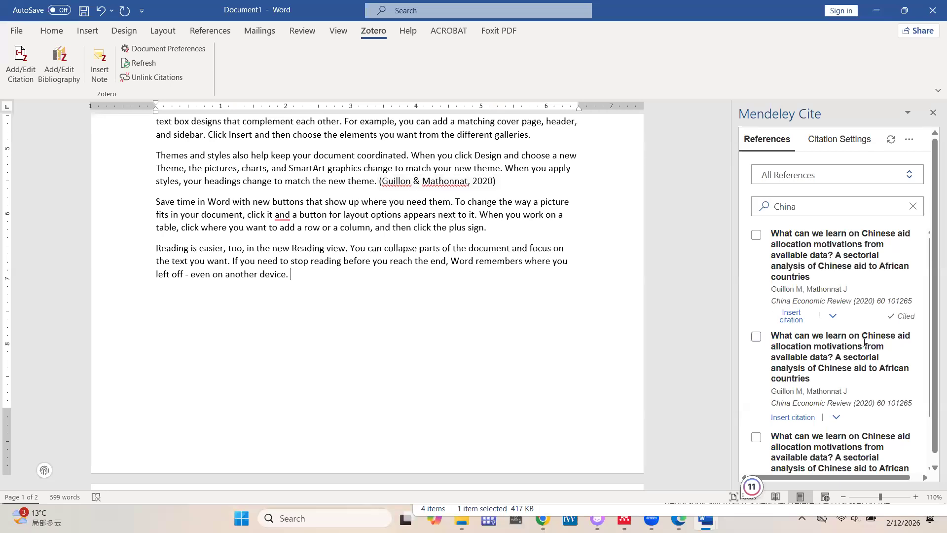
scroll(812, 374, down, 1)
scroll(809, 363, up, 1)
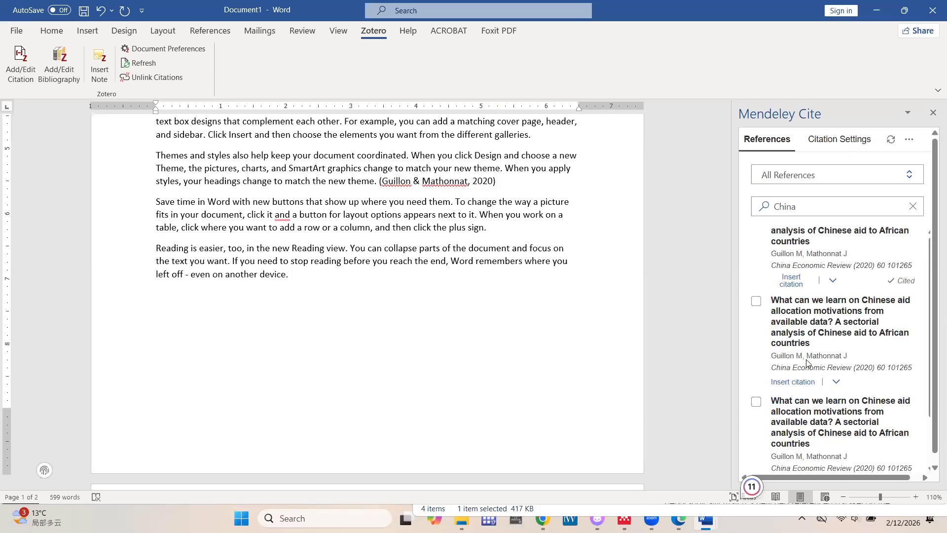
double_click(783, 202)
text(aid)
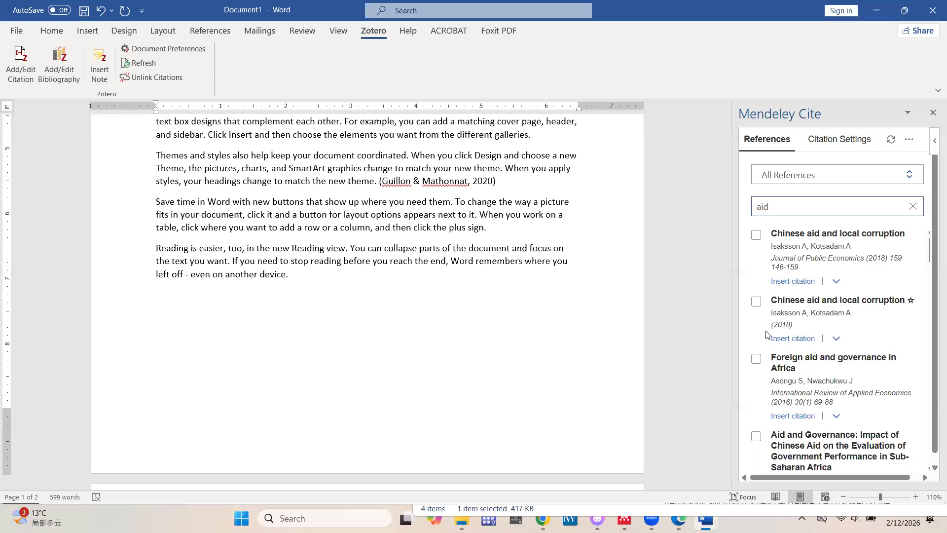
click(760, 363)
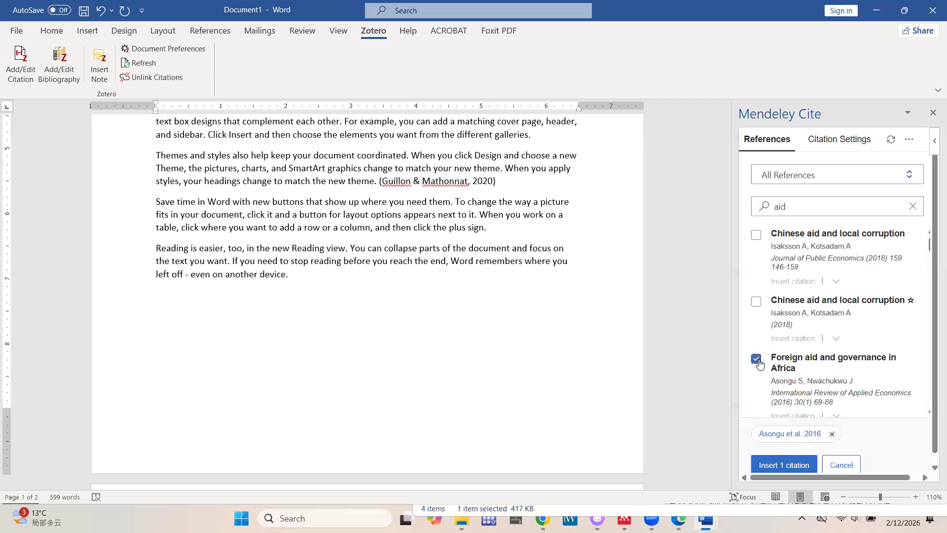
click(774, 464)
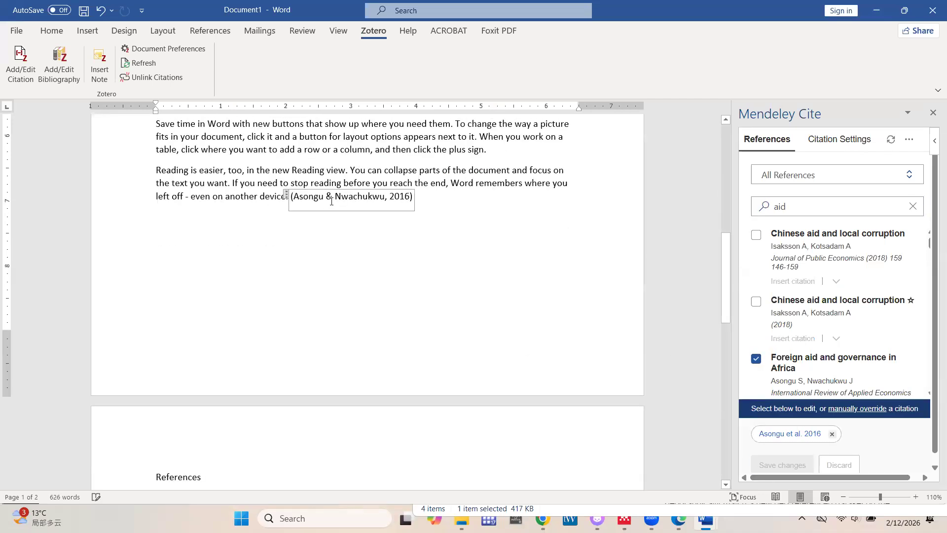
Check the bibliography for "Foreign aid and governance in Africa" and view the citation style settings
scroll(356, 327, down, 4)
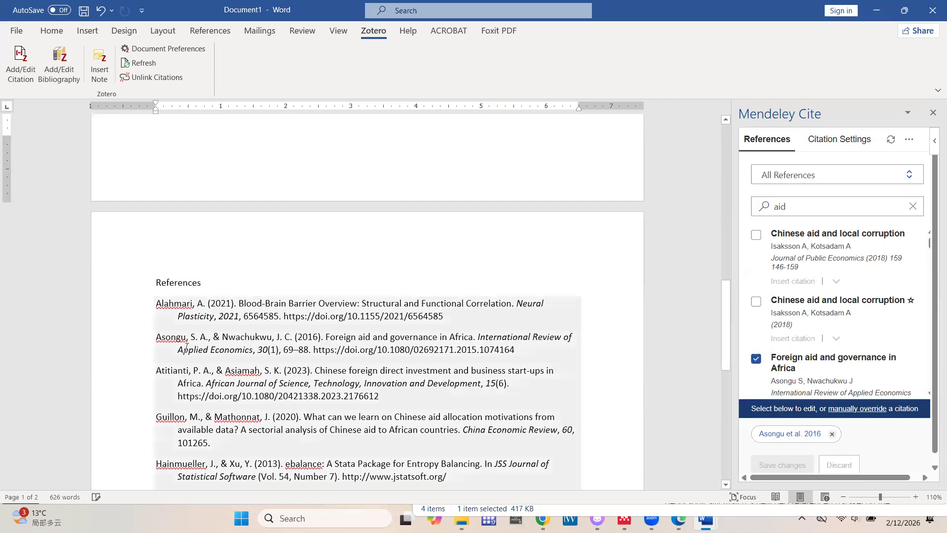
click(186, 349)
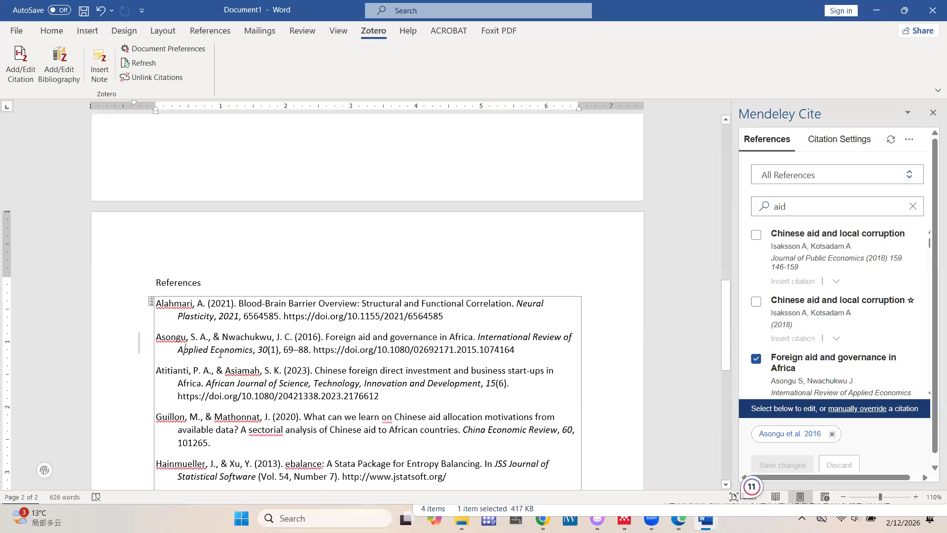
scroll(221, 354, up, 10)
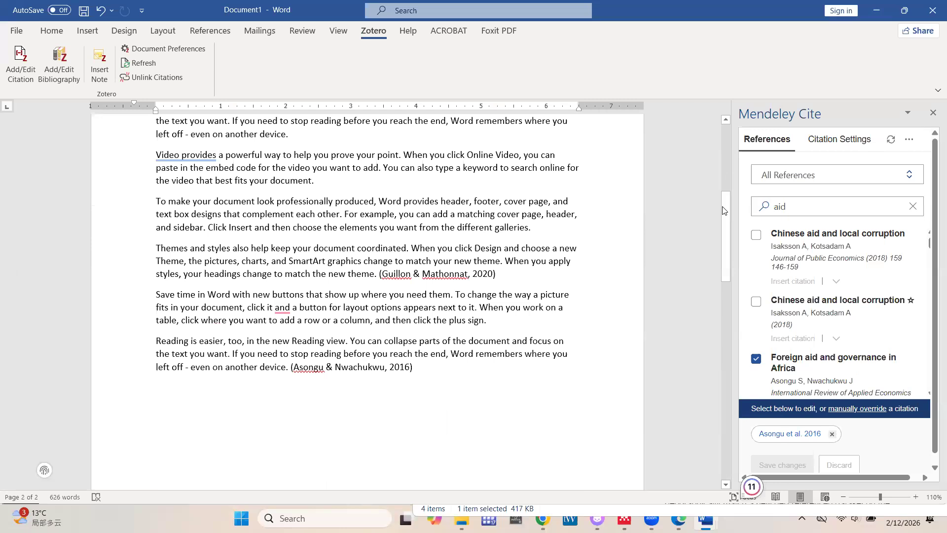
scroll(512, 322, down, 3)
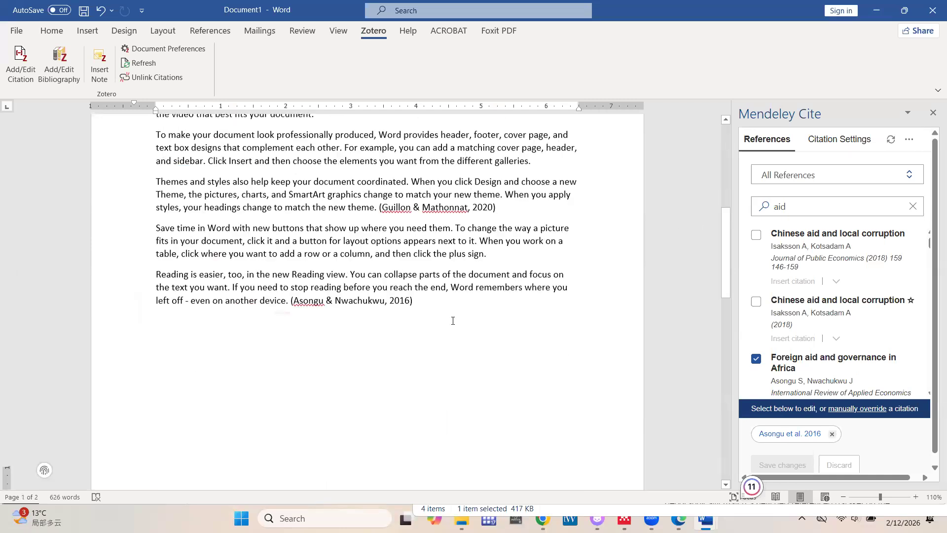
click(823, 143)
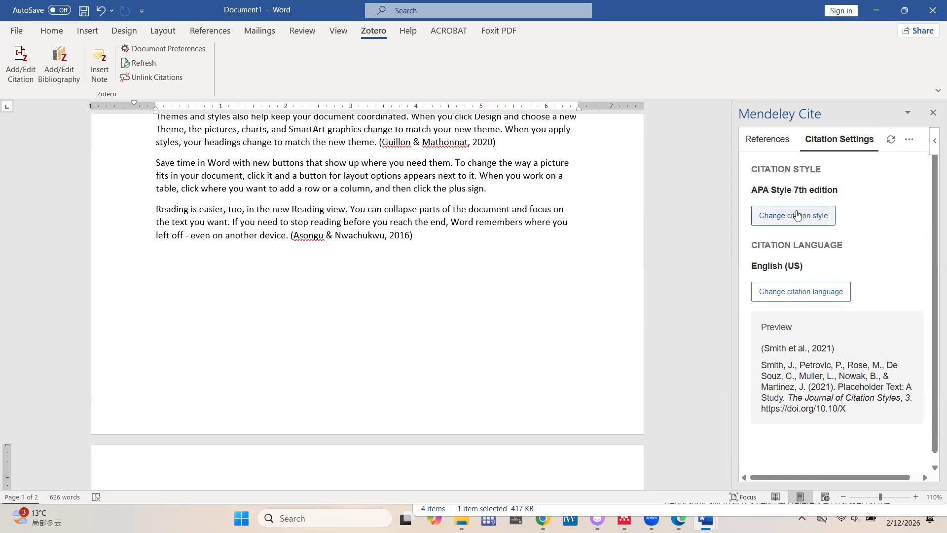
scroll(522, 313, down, 5)
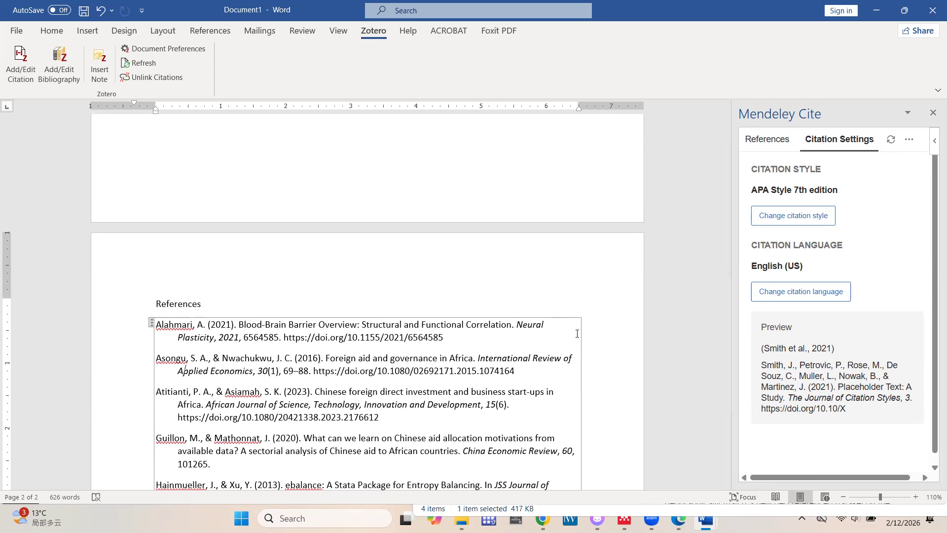
Compare the author-date citations in the body paragraphs with the APA entries in the References list
scroll(578, 334, up, 5)
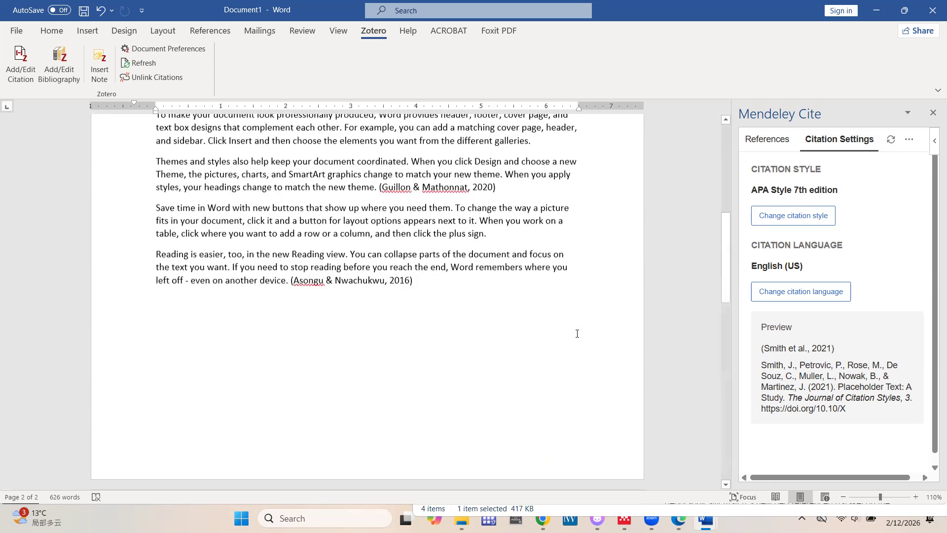
scroll(577, 334, down, 3)
scroll(578, 334, down, 3)
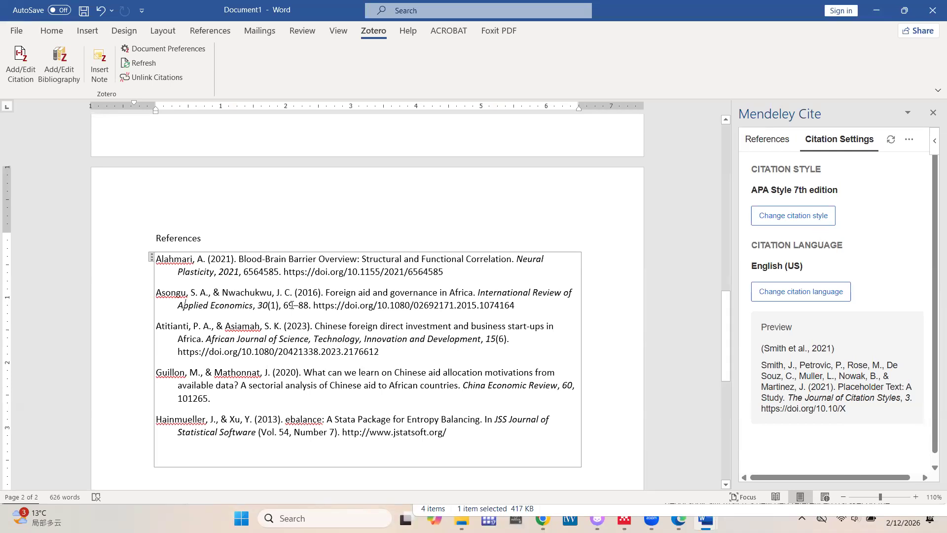
scroll(292, 305, up, 15)
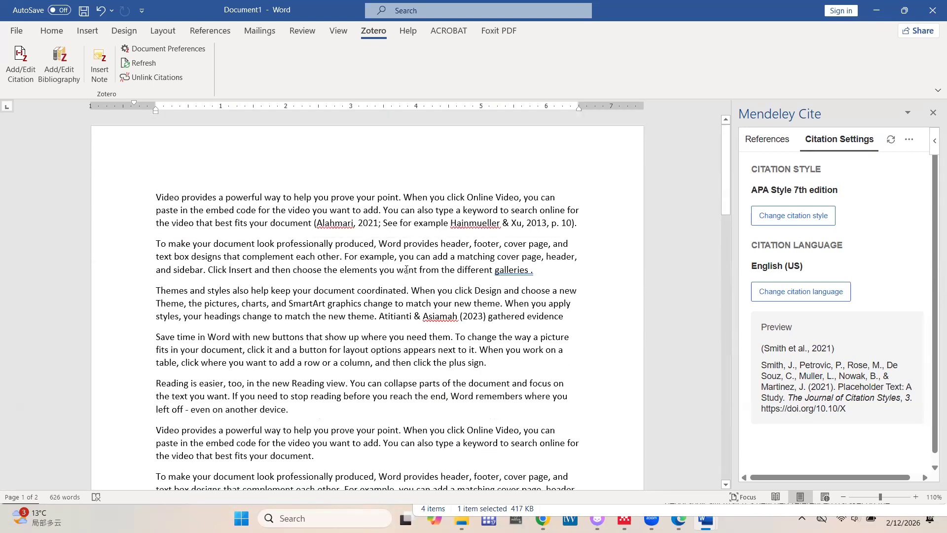
scroll(381, 378, up, 8)
scroll(381, 378, down, 8)
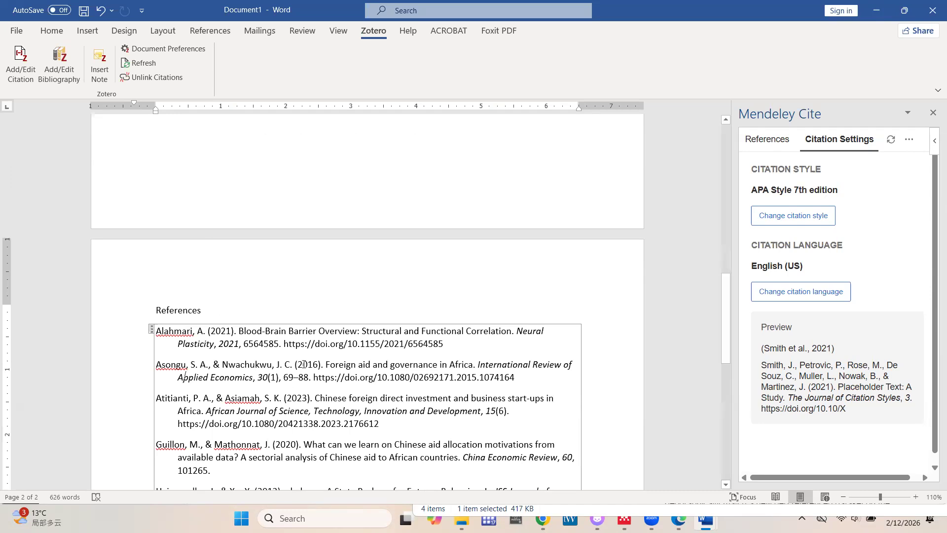
scroll(309, 363, up, 1)
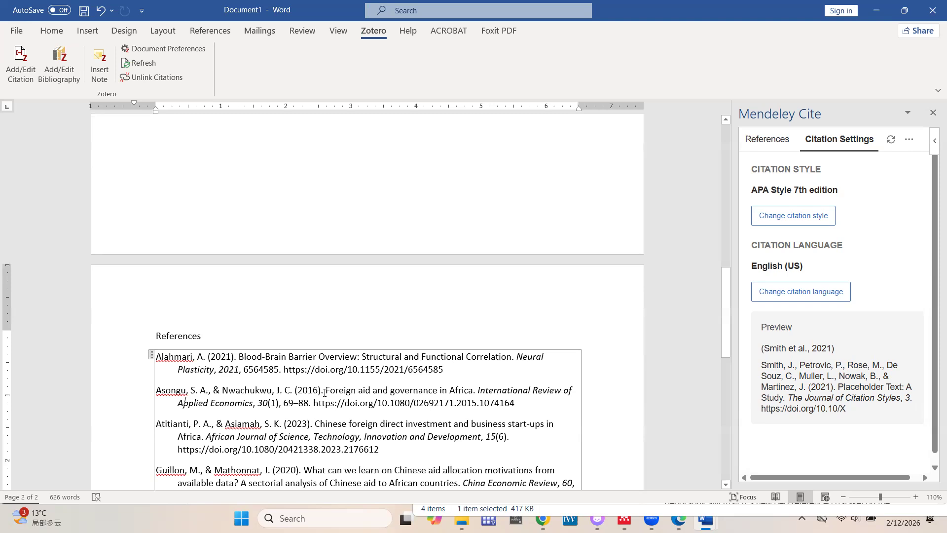
scroll(325, 385, down, 2)
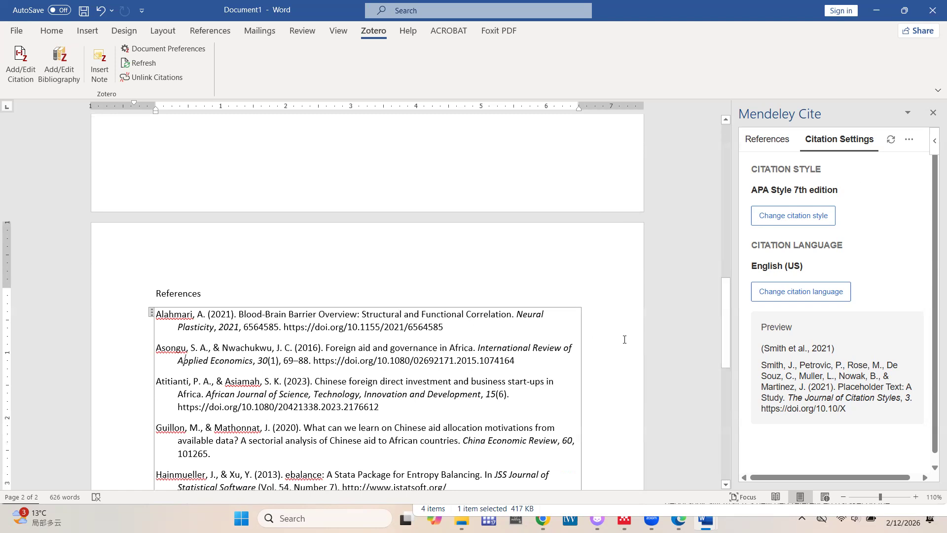
scroll(625, 340, down, 3)
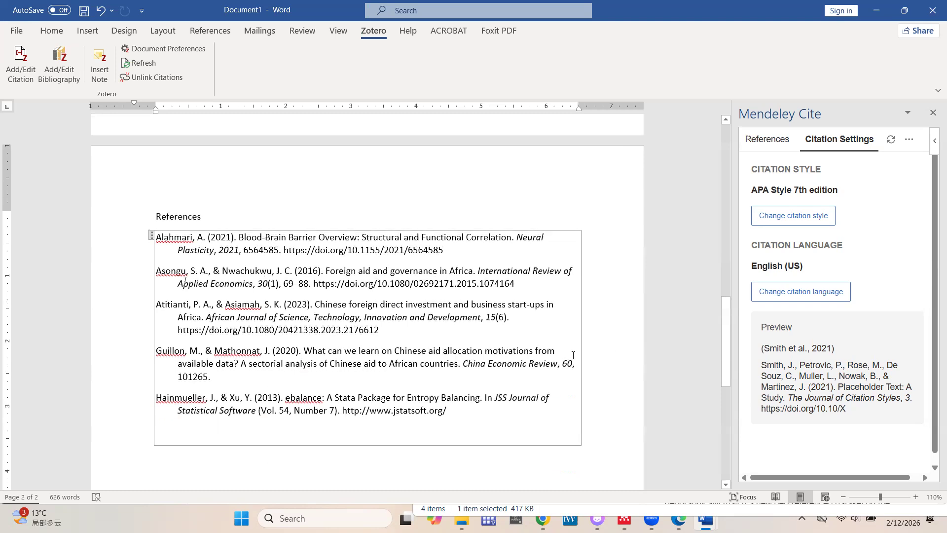
Examine the extent of the bibliography block under the References heading by selecting it as a whole and deselecting it
click(529, 479)
click(401, 366)
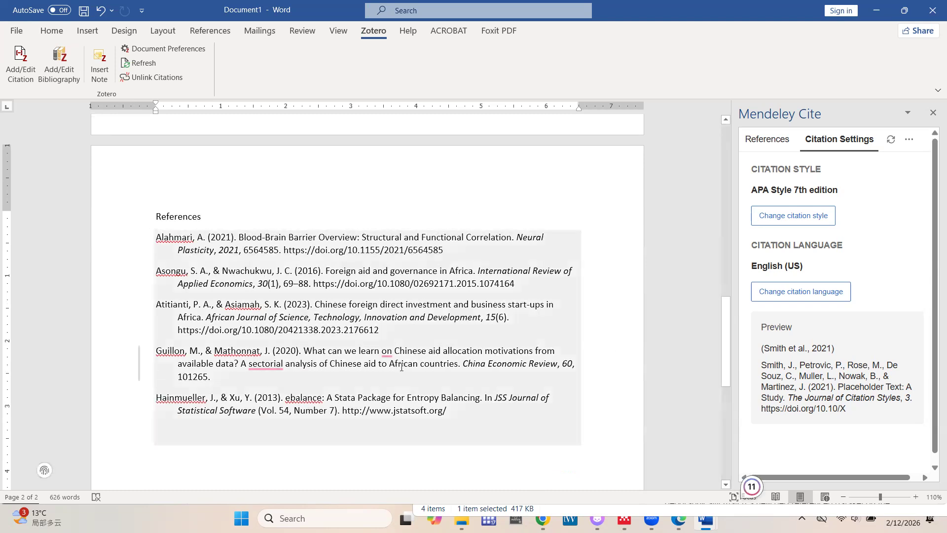
click(402, 366)
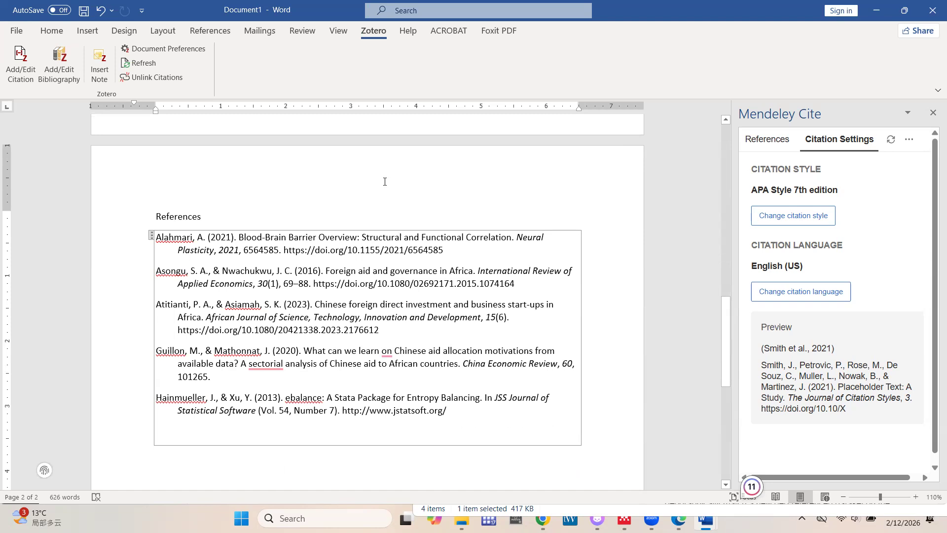
click(556, 252)
click(263, 158)
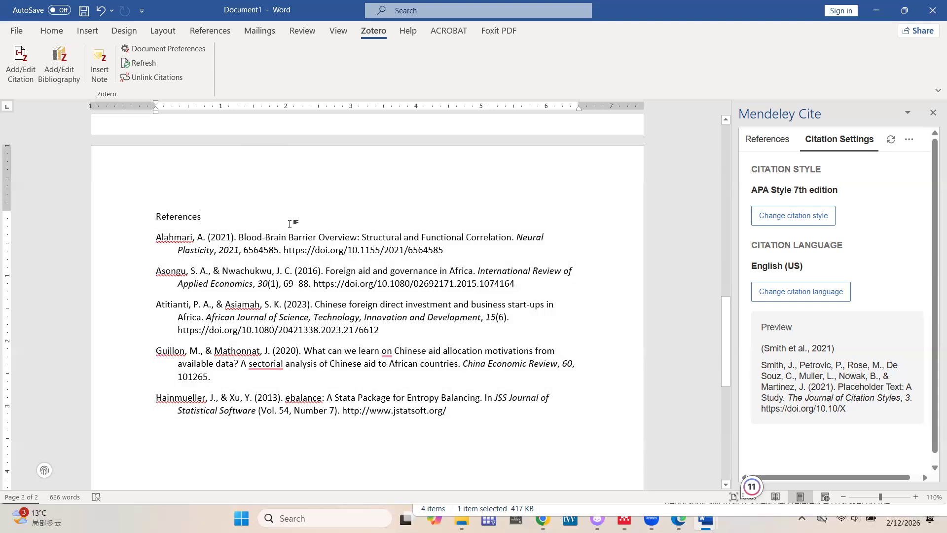
click(253, 331)
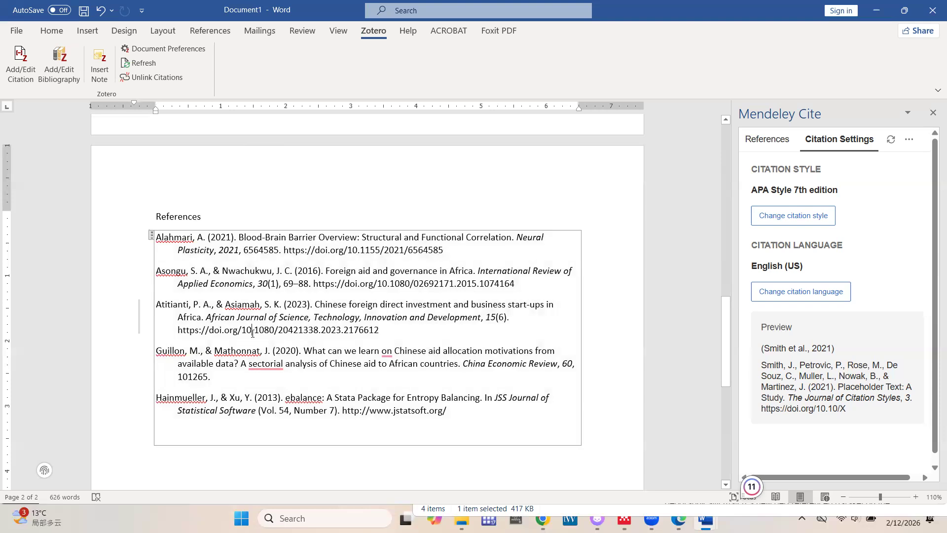
click(152, 235)
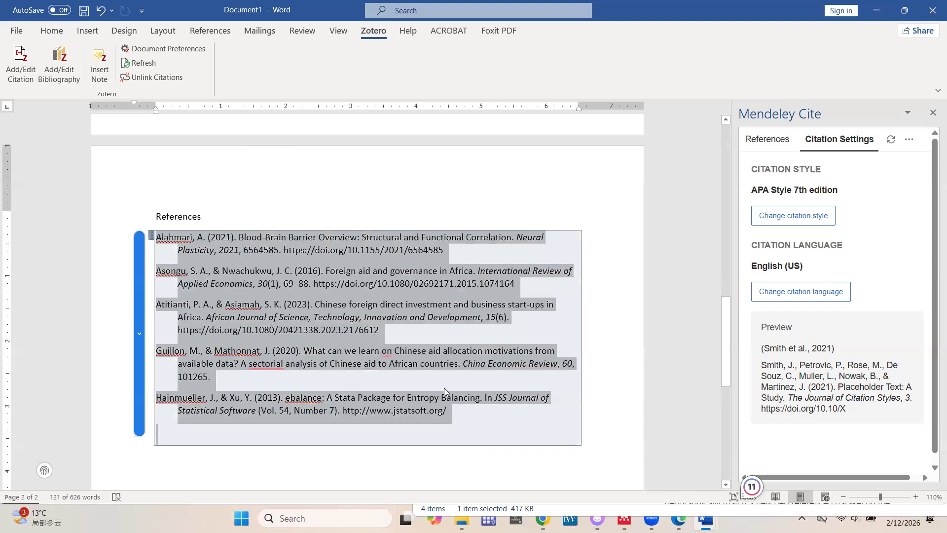
click(438, 363)
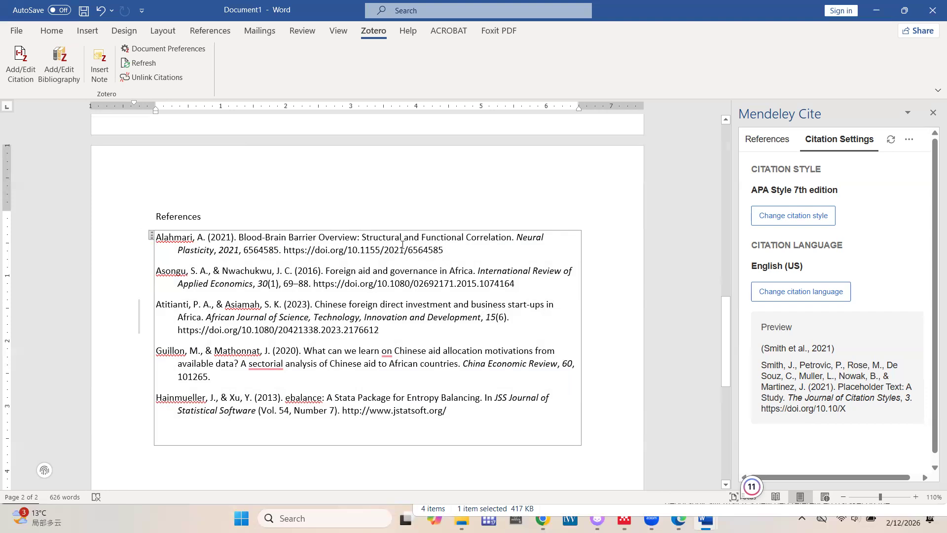
click(276, 217)
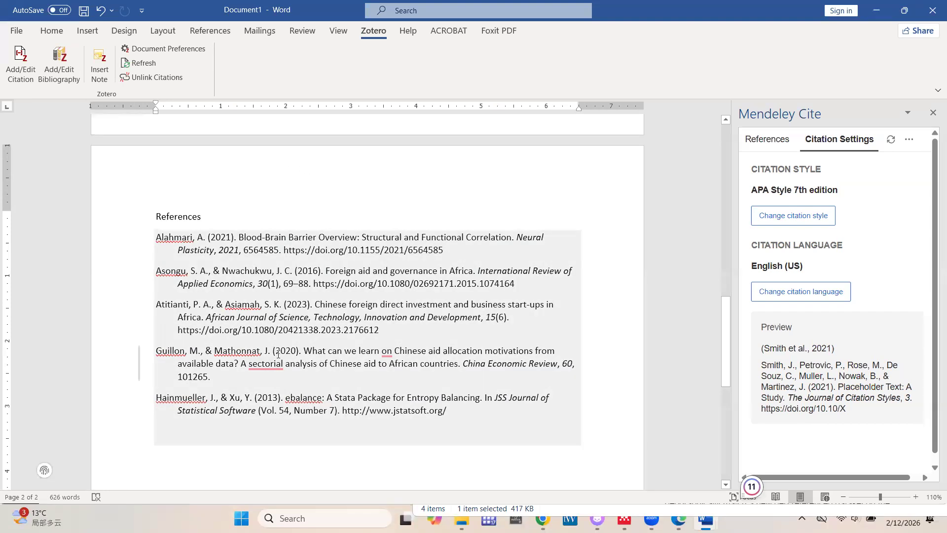
click(302, 338)
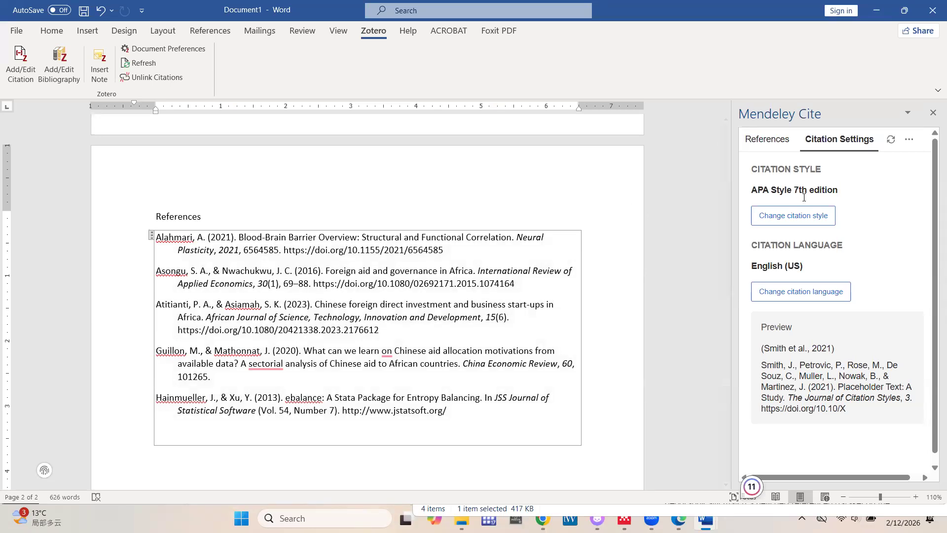
Change the document's citation style to IEEE Reference Guide version 11.29.2023
click(806, 218)
scroll(820, 300, down, 1)
scroll(821, 300, down, 1)
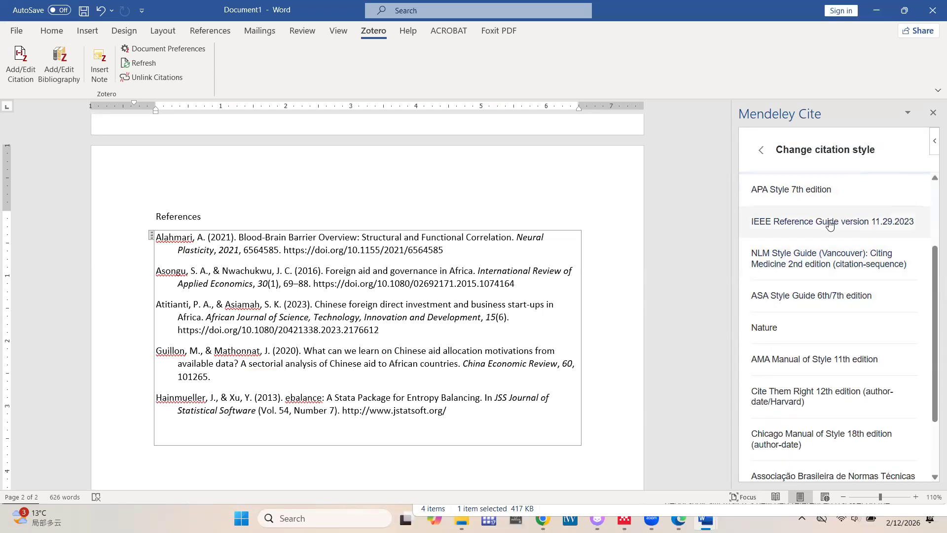
click(830, 225)
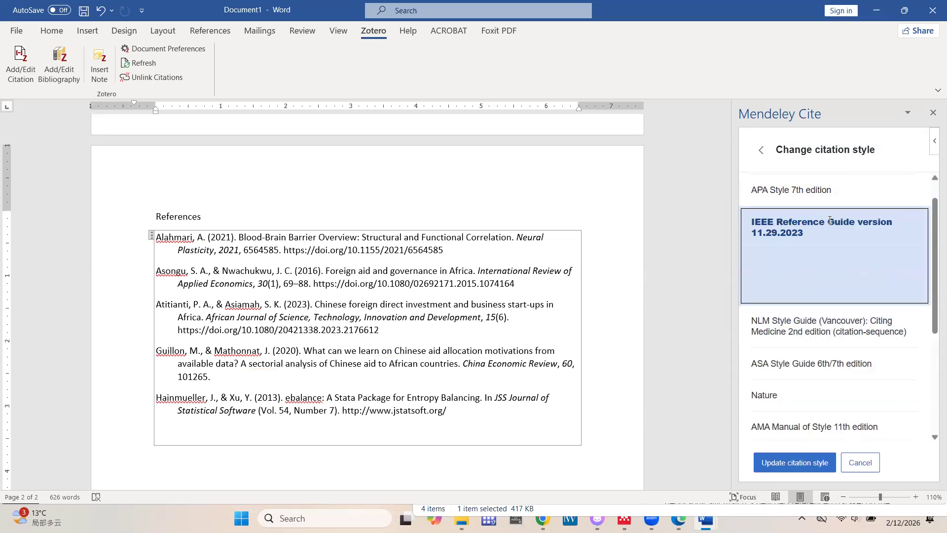
click(795, 464)
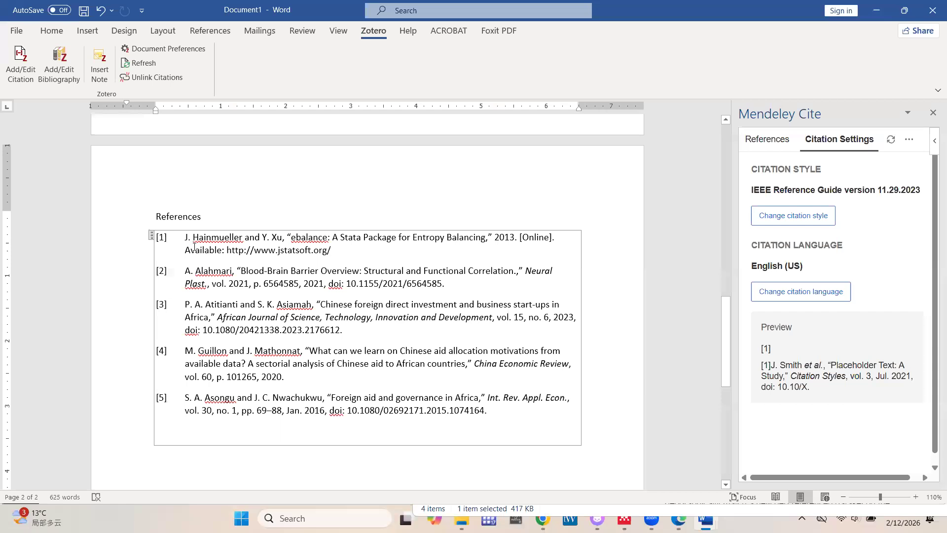
Compare the IEEE-style in-text citations throughout the body with the order of the entries in the References list
scroll(197, 244, up, 15)
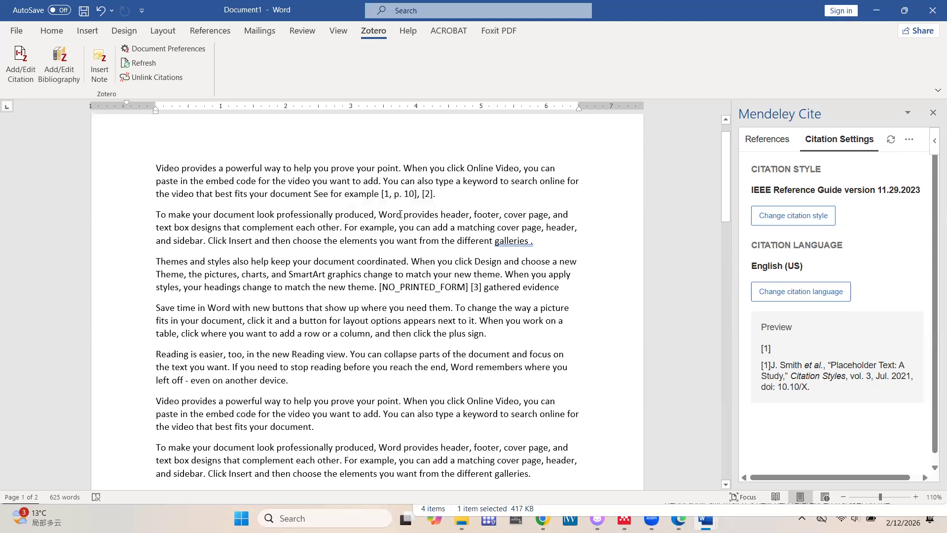
scroll(400, 208, down, 10)
scroll(401, 213, down, 5)
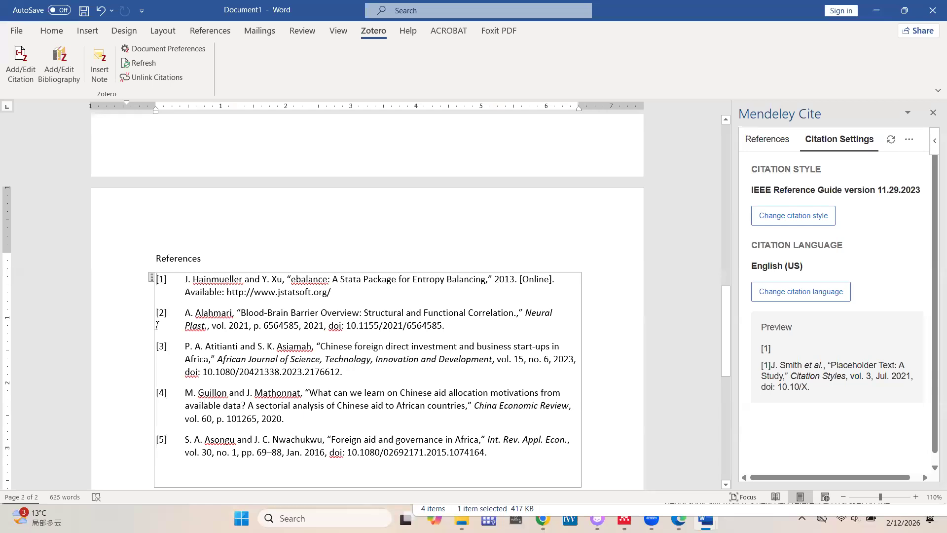
scroll(163, 399, up, 8)
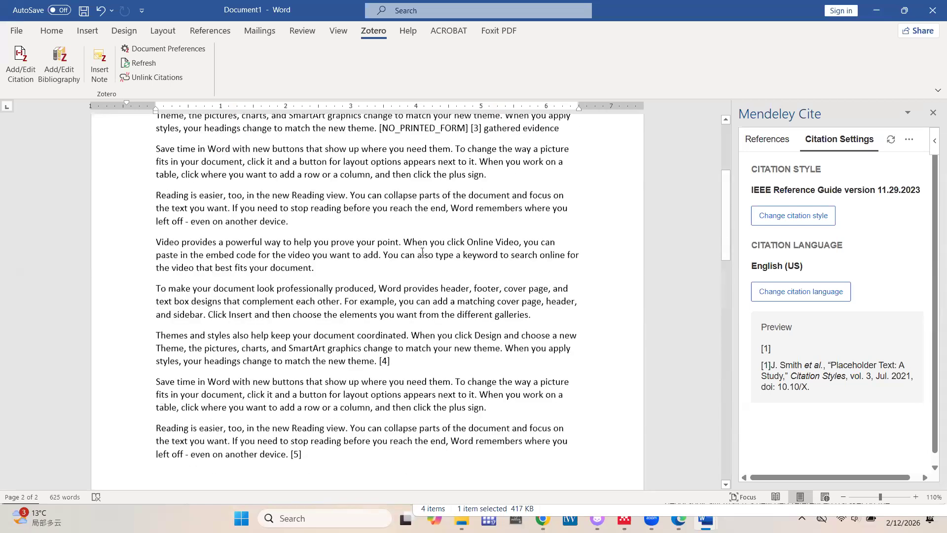
scroll(423, 252, up, 3)
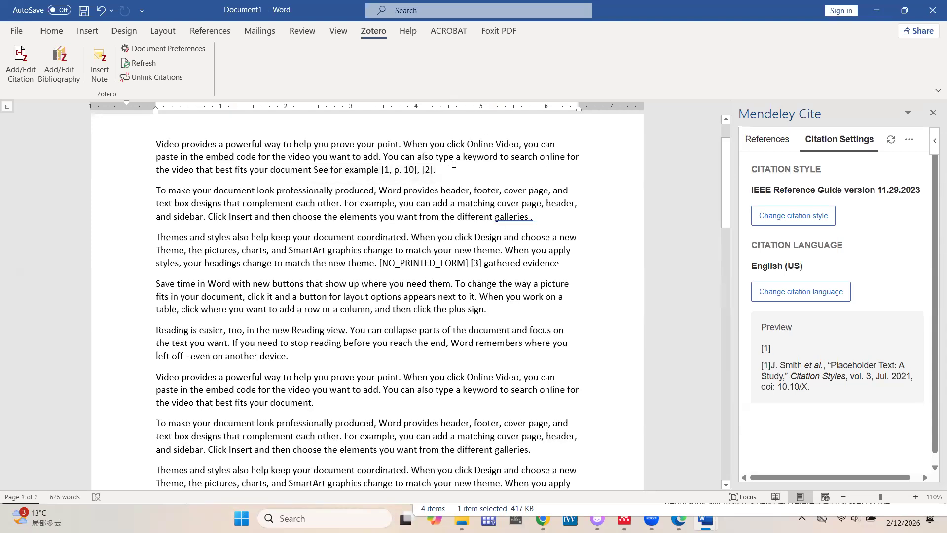
scroll(454, 164, down, 10)
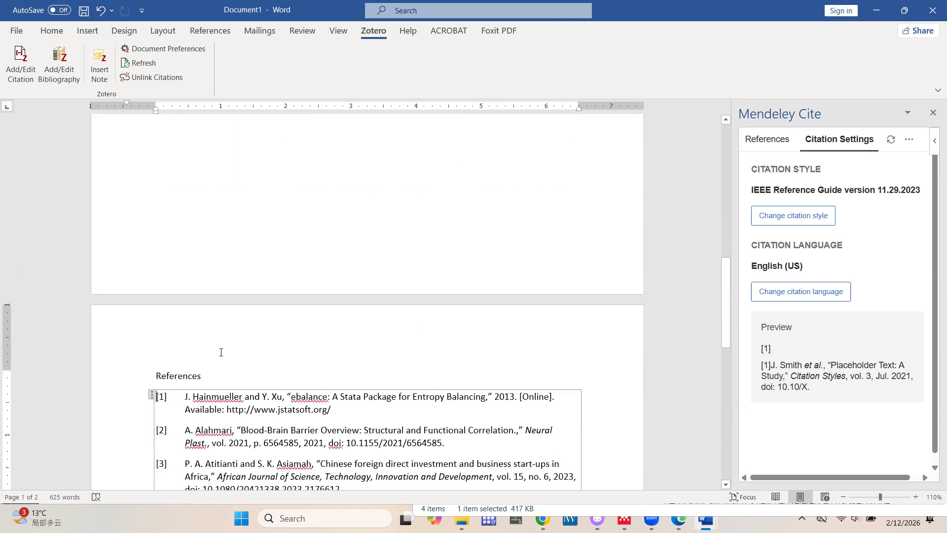
click(202, 400)
scroll(229, 397, down, 3)
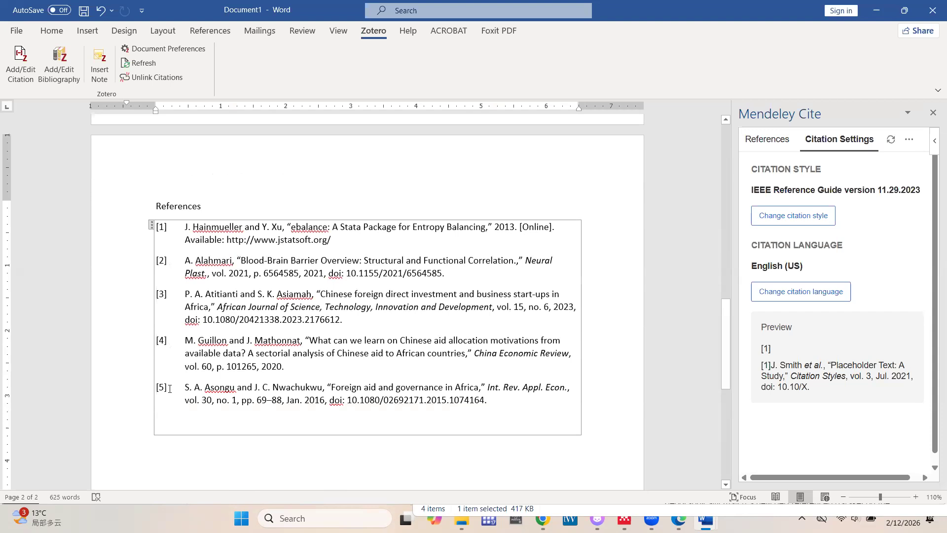
Try to change the citation style to Chicago Manual of Style 18th edition (author-date)
click(772, 215)
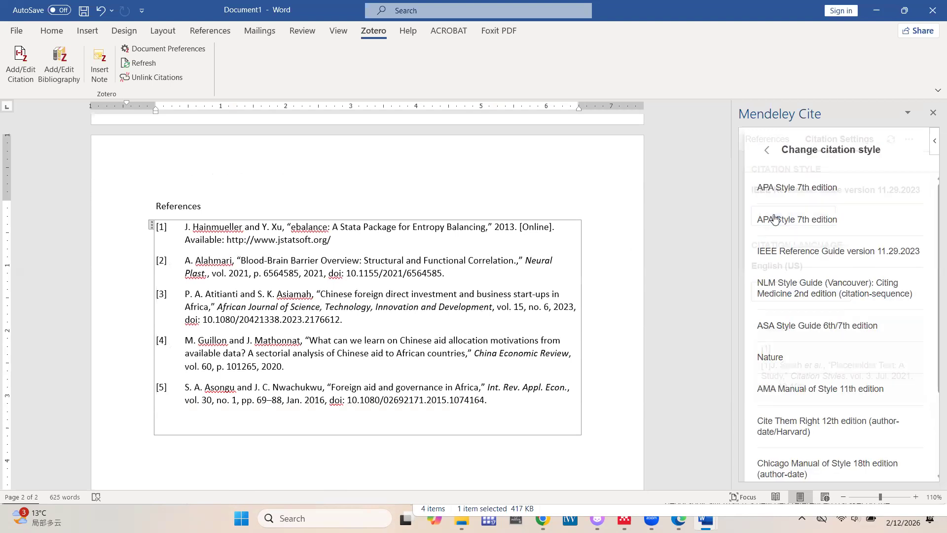
scroll(799, 350, down, 5)
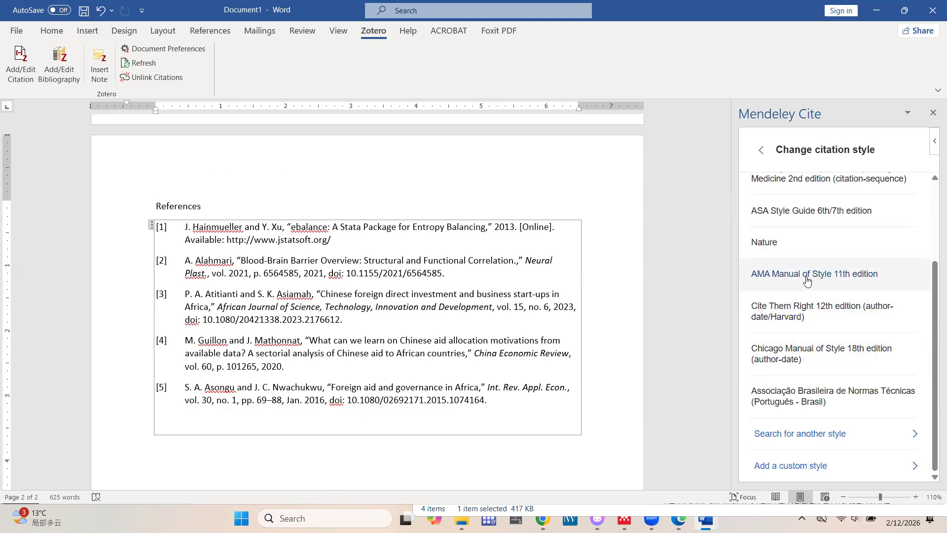
click(800, 354)
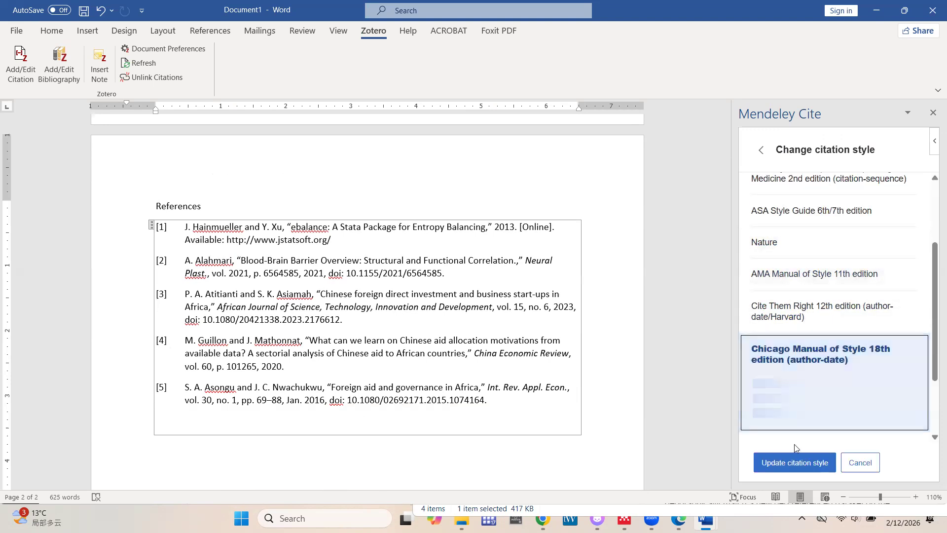
click(792, 469)
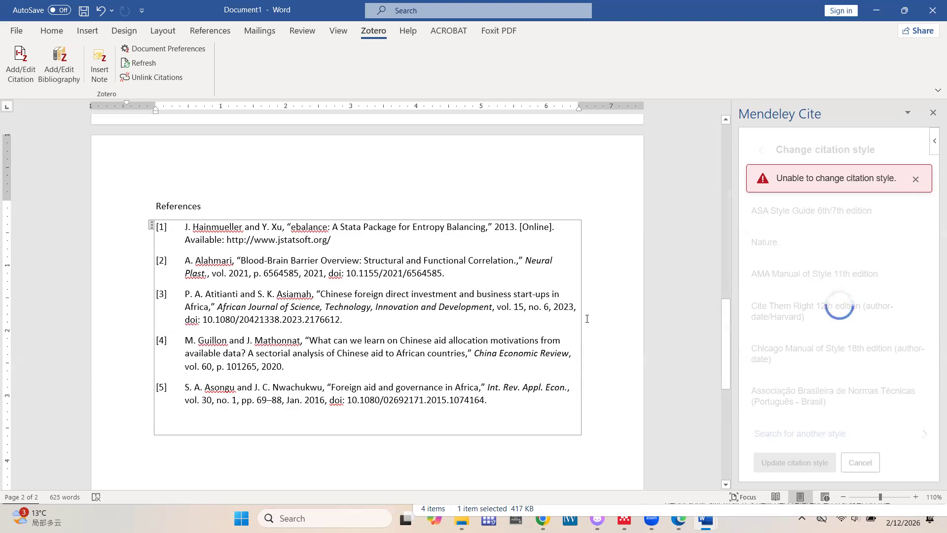
click(916, 179)
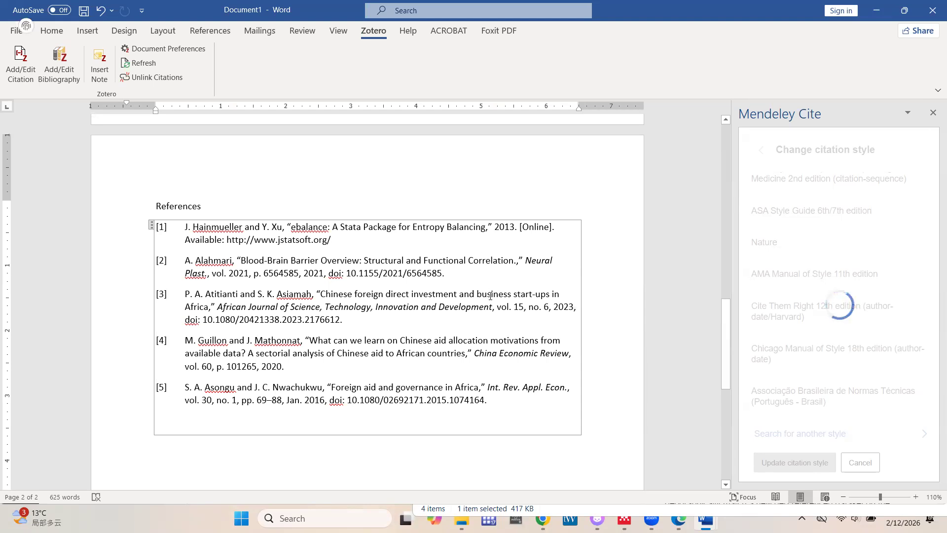
scroll(491, 296, up, 5)
scroll(491, 296, up, 1)
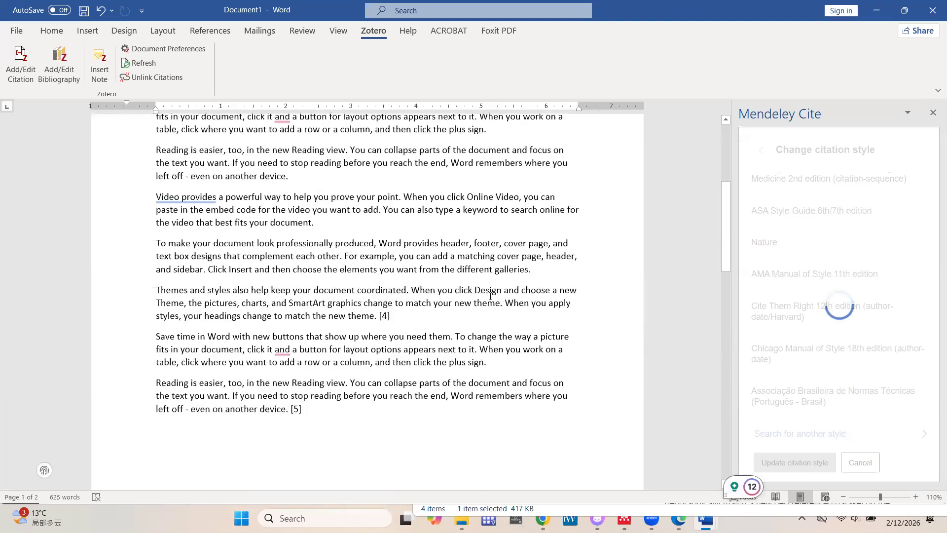
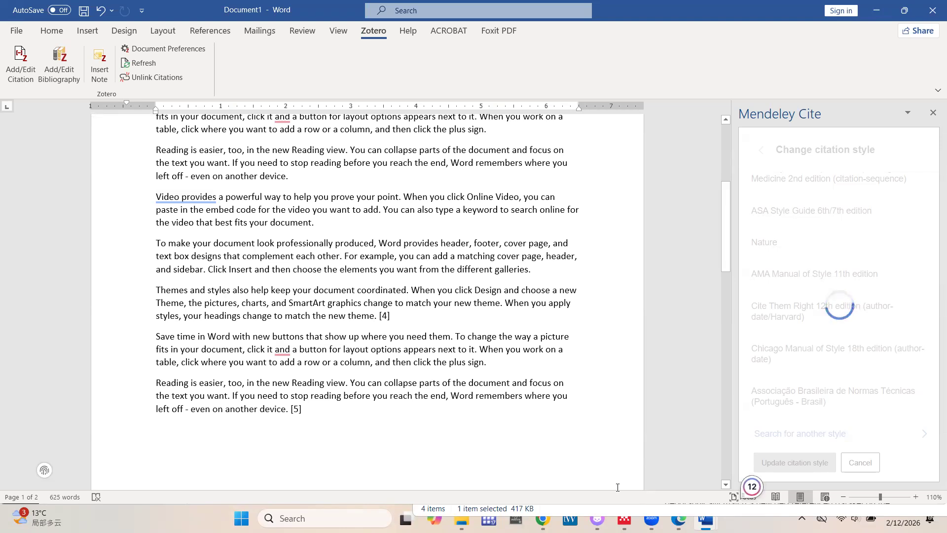
Switch to Mendeley Reference Manager and view the Reading Assistant for "Chinese aid and local corruption"
mouse_move(625, 520)
click(572, 435)
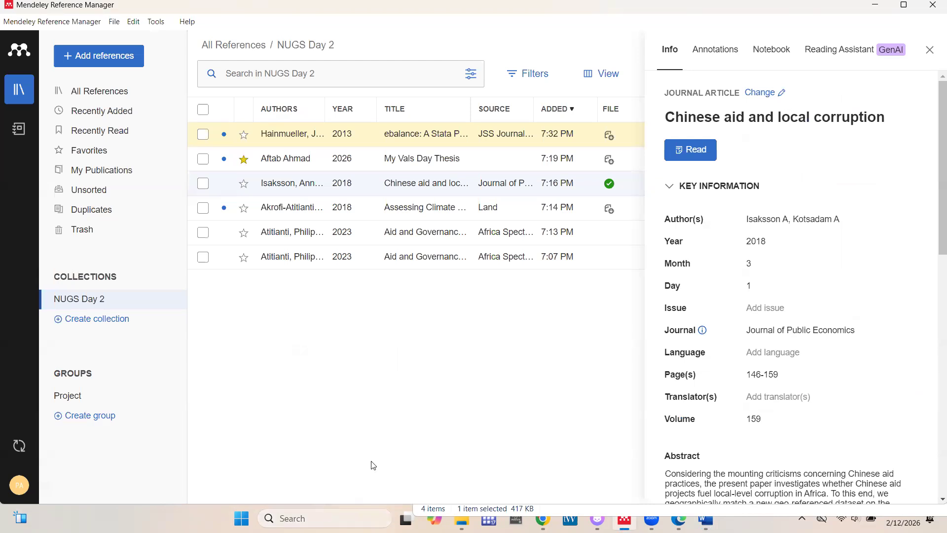
click(834, 54)
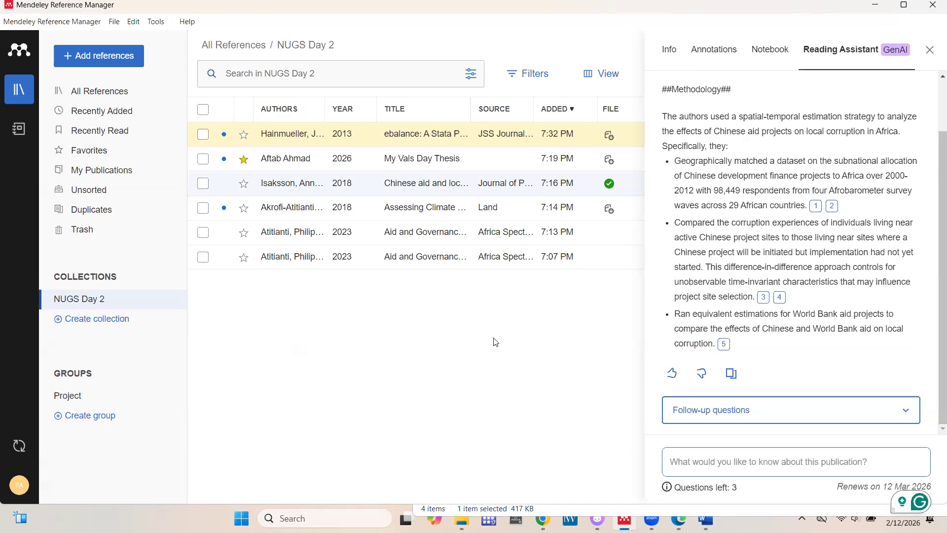
Find and launch the Zotero desktop application
click(346, 518)
text(zote)
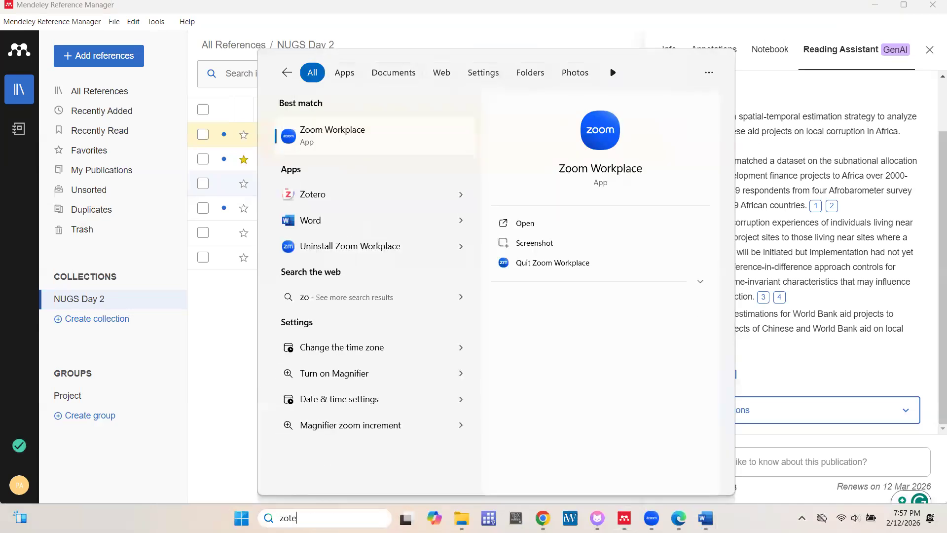
text(ro)
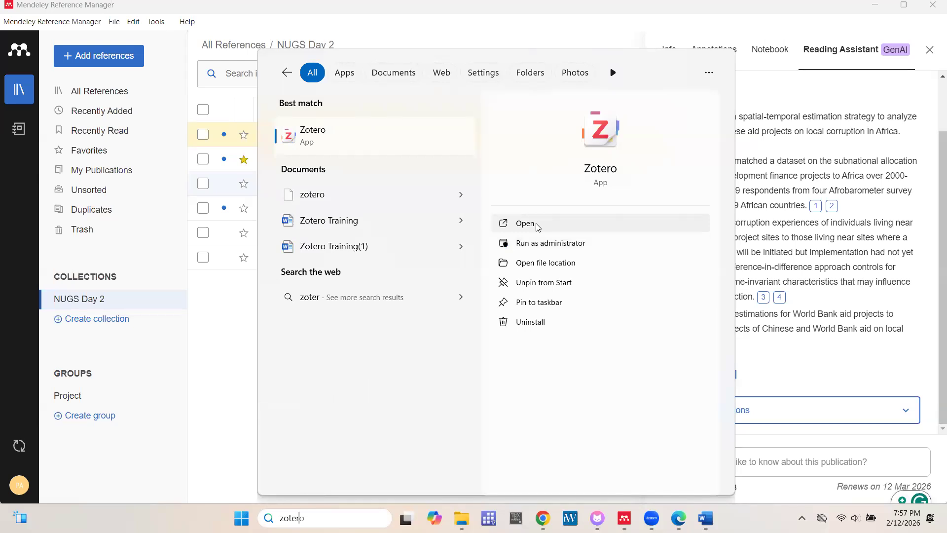
click(537, 227)
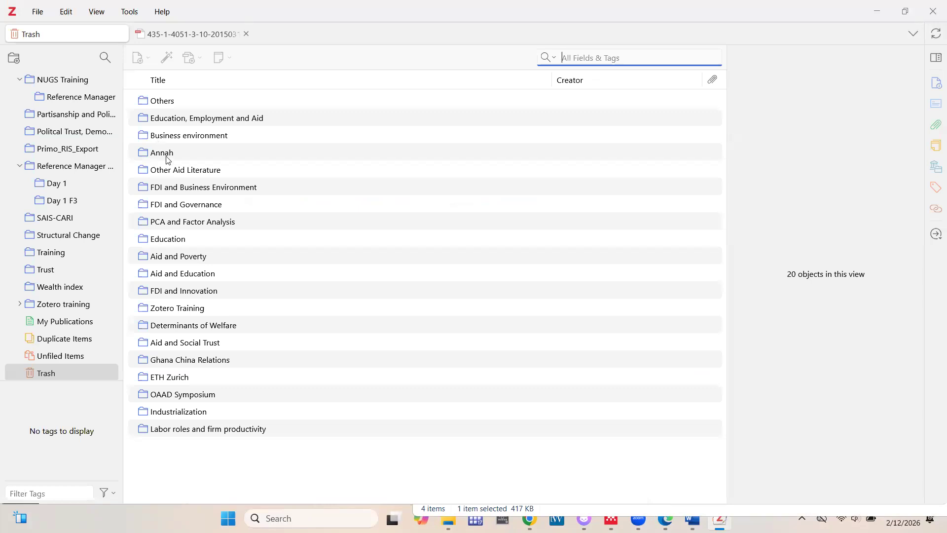
Check the installed plugins in Zotero's Plugins Manager and close it
click(104, 14)
mouse_move(127, 16)
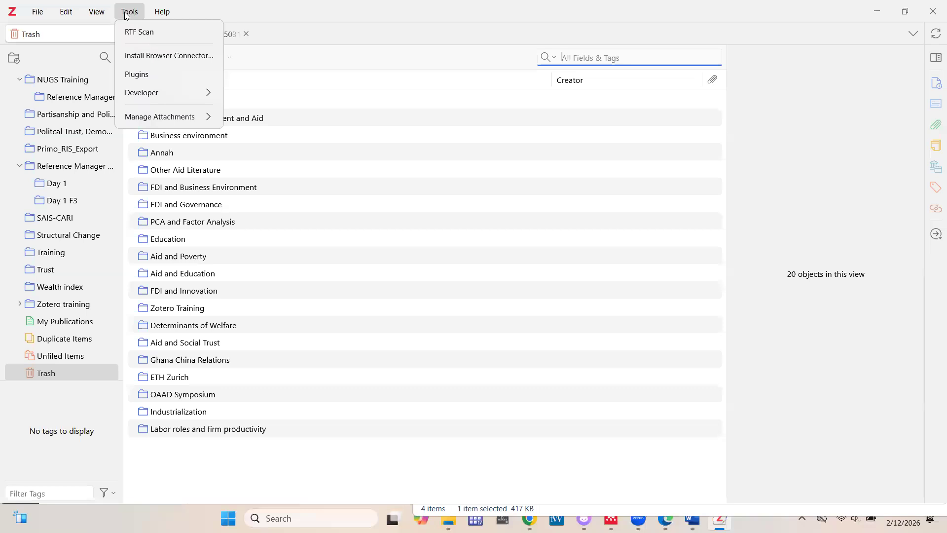
click(135, 74)
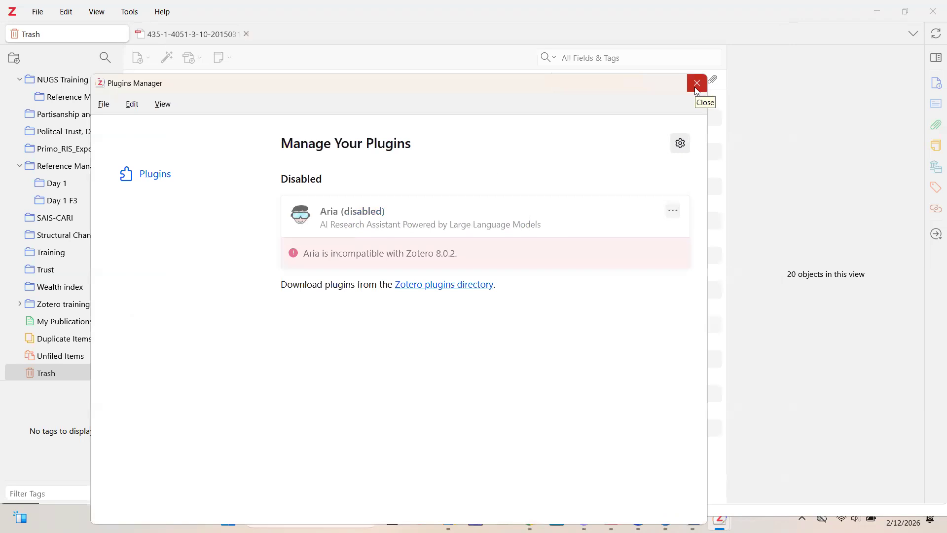
click(698, 92)
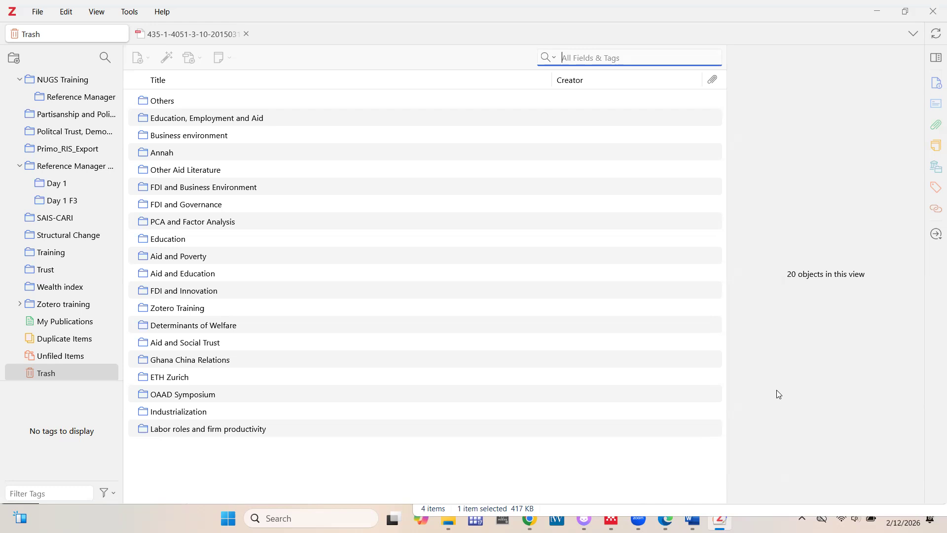
Switch to Mendeley Reference Manager, view its online article search page, and return to close the Reading Assistant
mouse_move(611, 522)
click(610, 458)
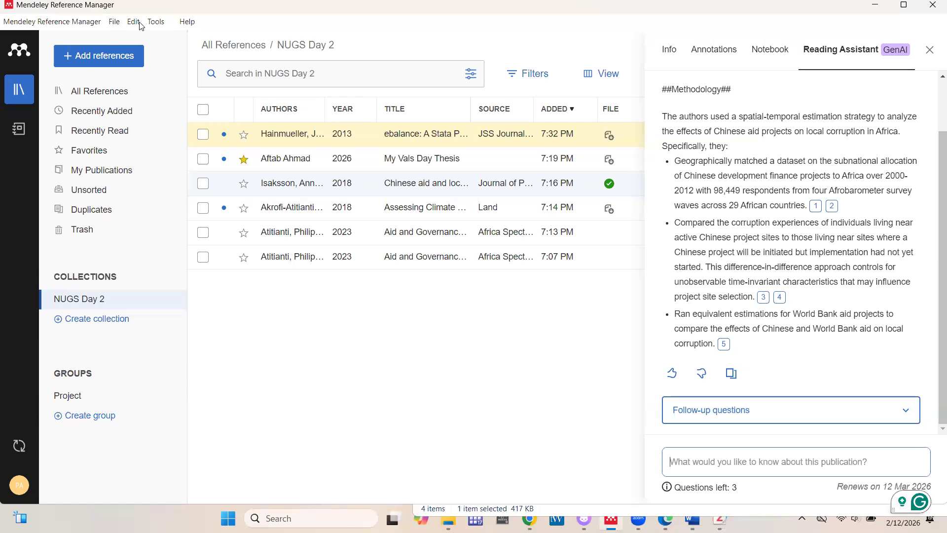
click(156, 22)
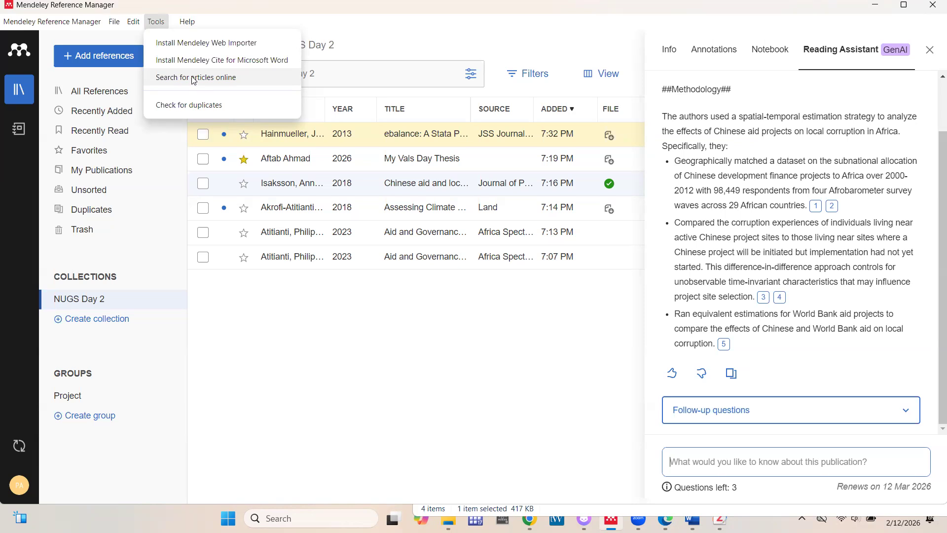
click(195, 78)
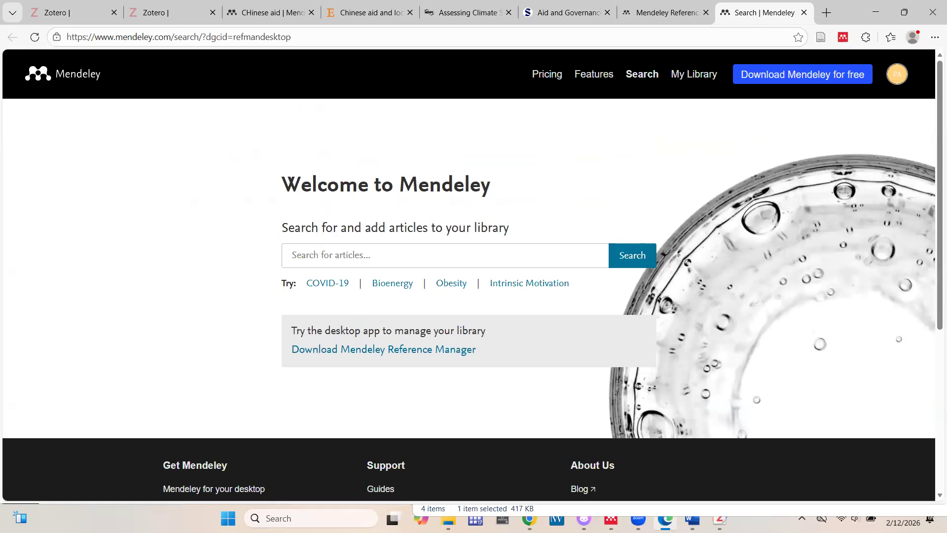
mouse_move(529, 519)
click(612, 520)
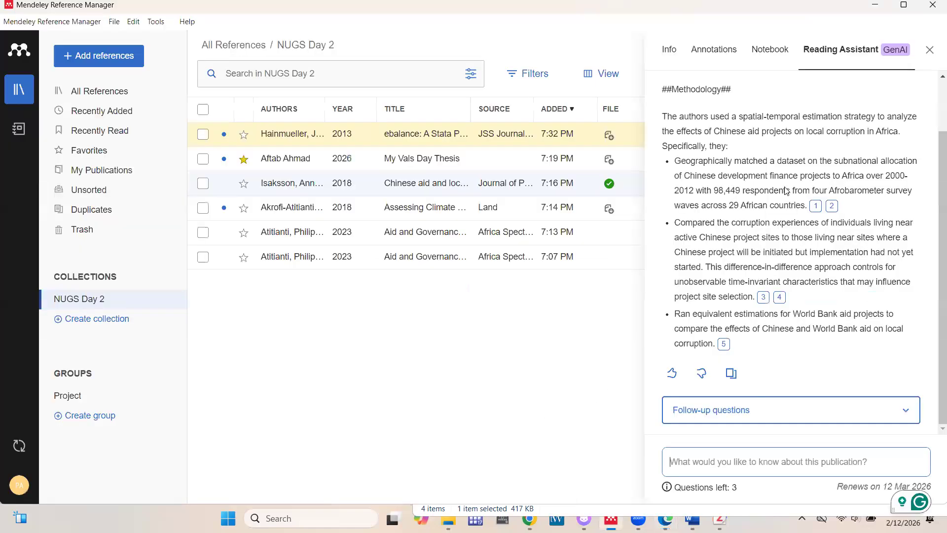
click(930, 50)
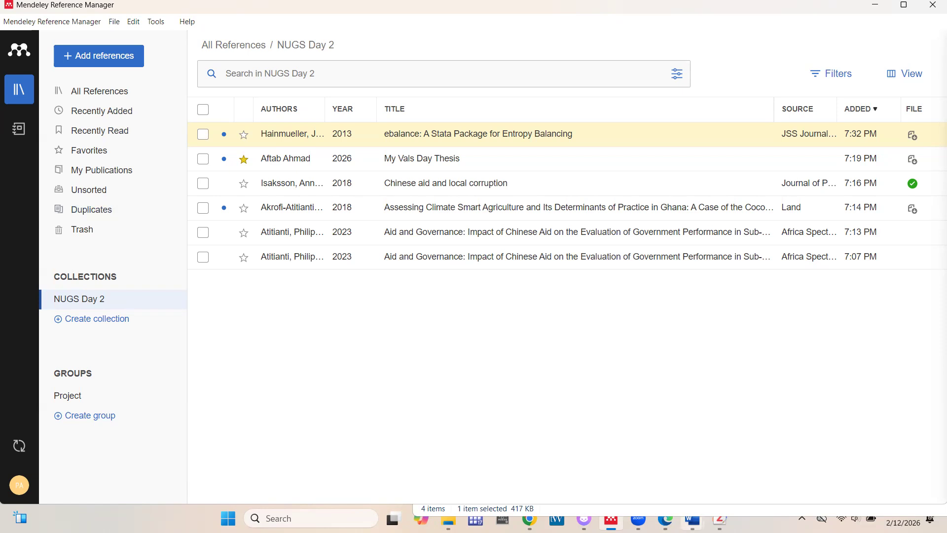
Switch to Document1 in Word and close the Mendeley Cite pane
mouse_move(689, 515)
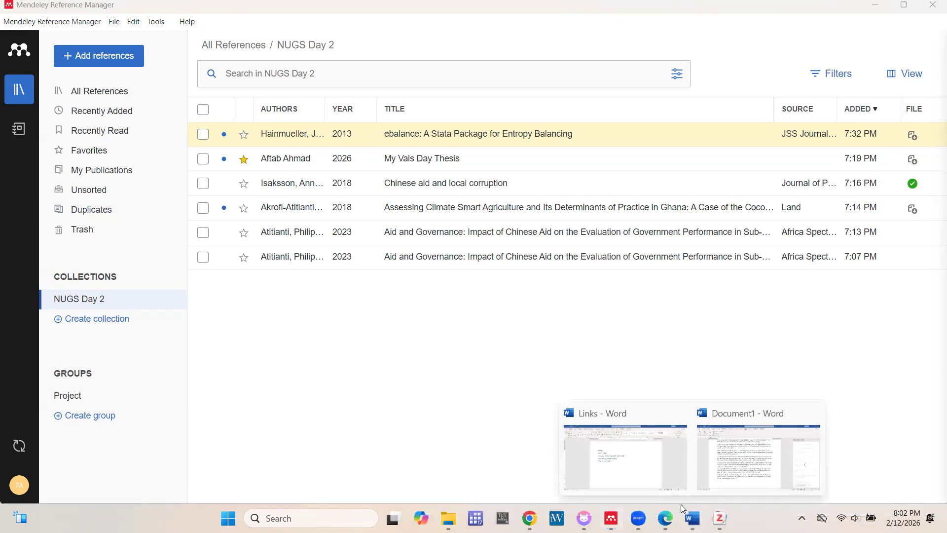
click(764, 458)
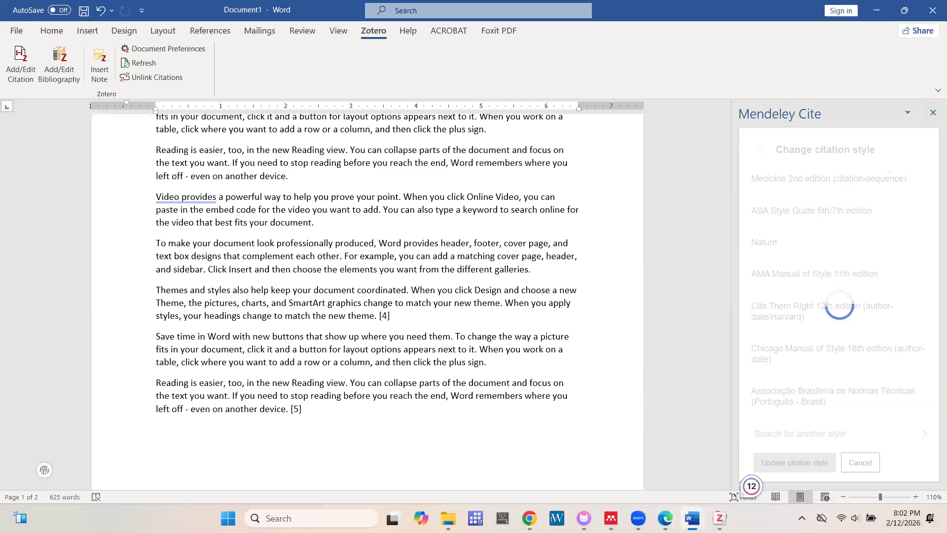
mouse_move(692, 515)
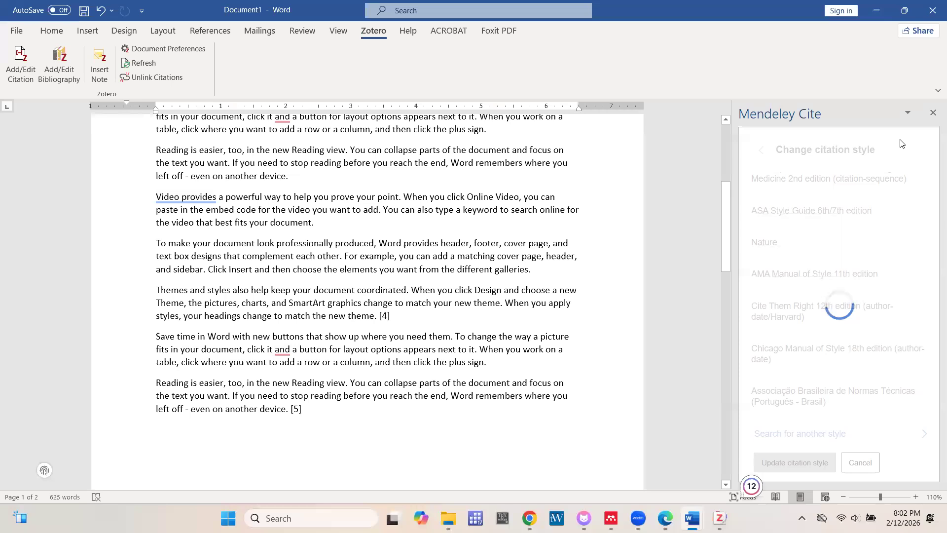
click(933, 112)
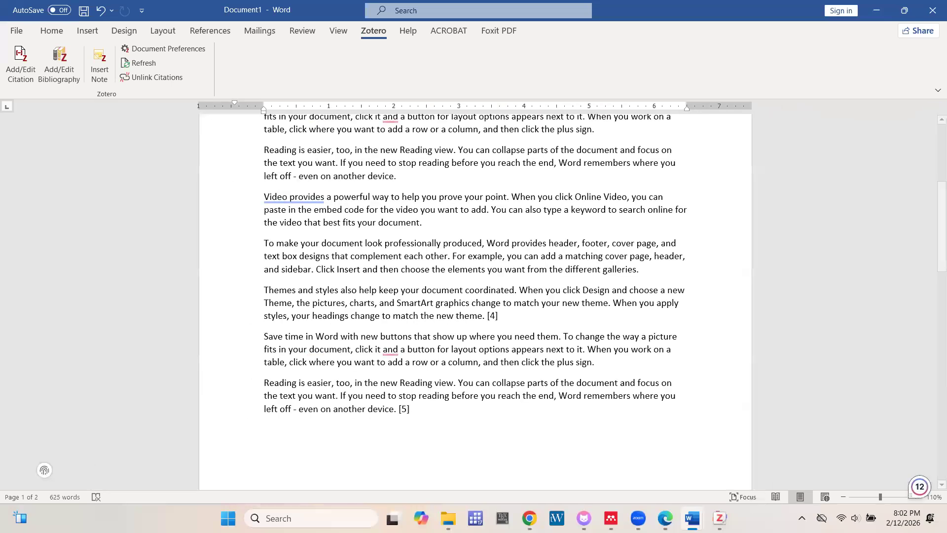
Reopen the Mendeley Cite pane and close it again
click(211, 31)
click(764, 72)
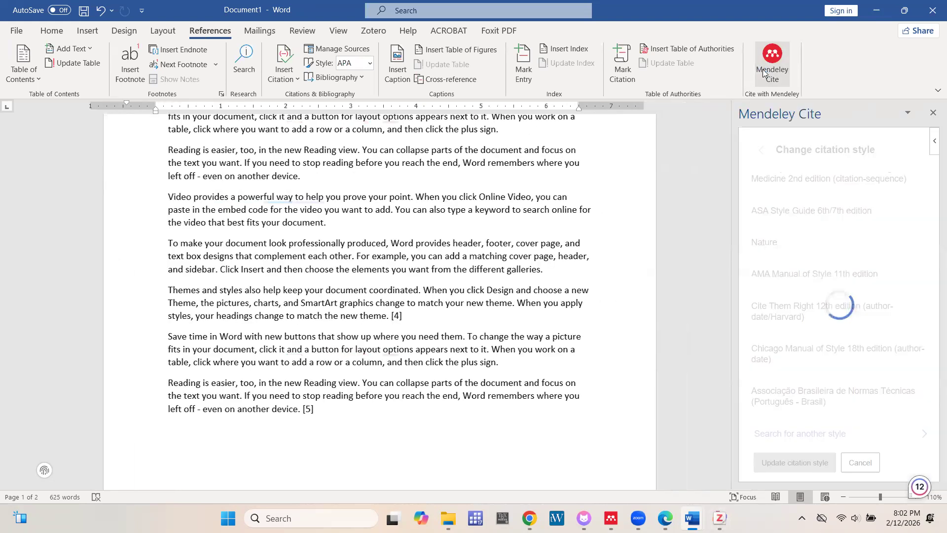
click(933, 114)
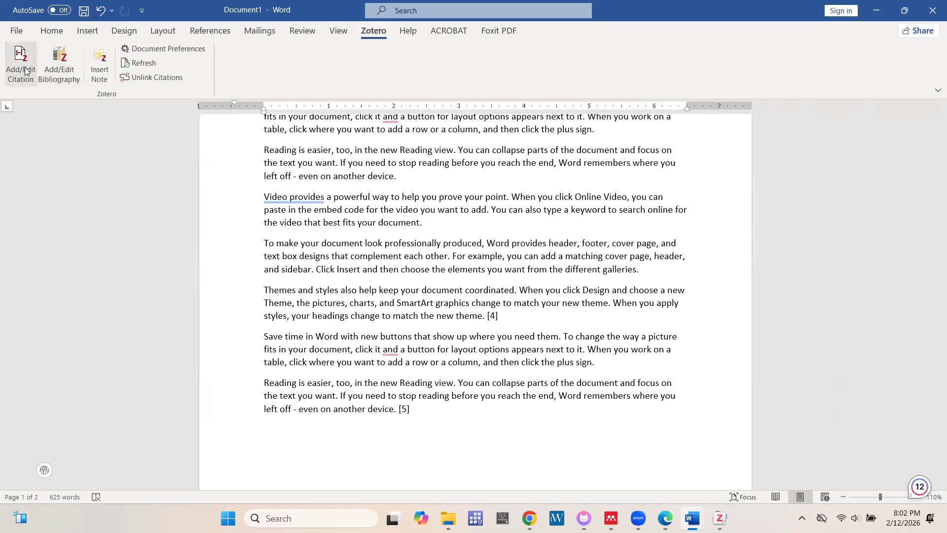
Start a Zotero citation in the document with APA 7th edition as the citation style
click(25, 71)
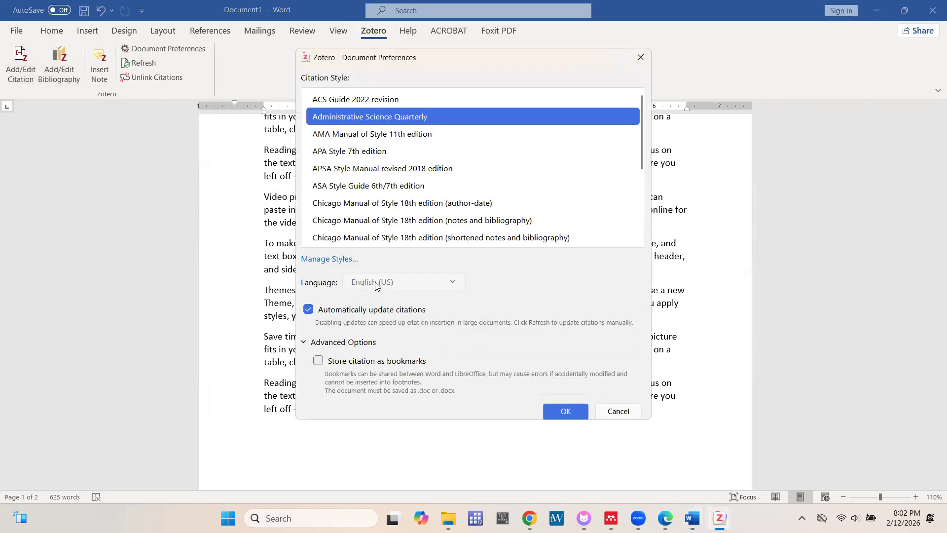
click(360, 154)
click(552, 408)
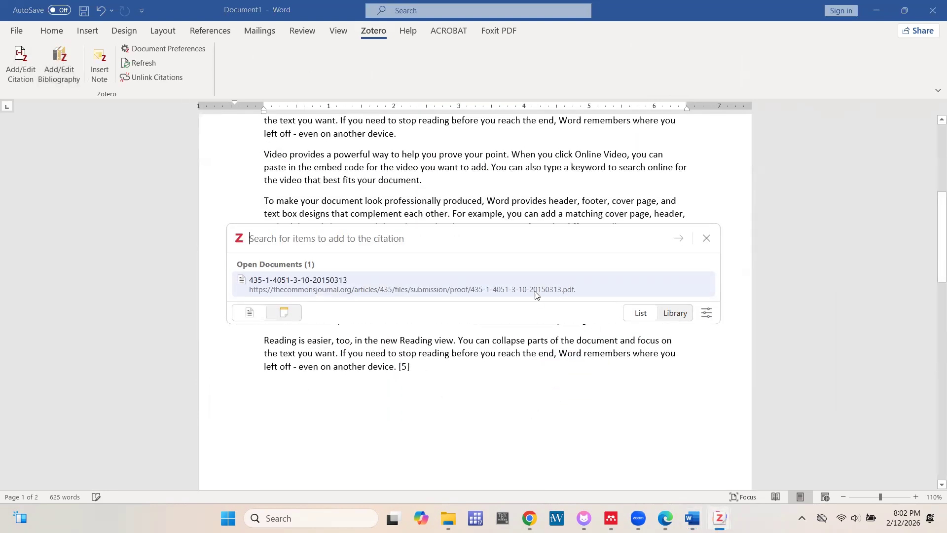
Insert one Zotero citation combining "Lived poverty on the rise" and "Chinese Aid Projects and Local Tax Attitudes: Evidence from Africa"
text(chin)
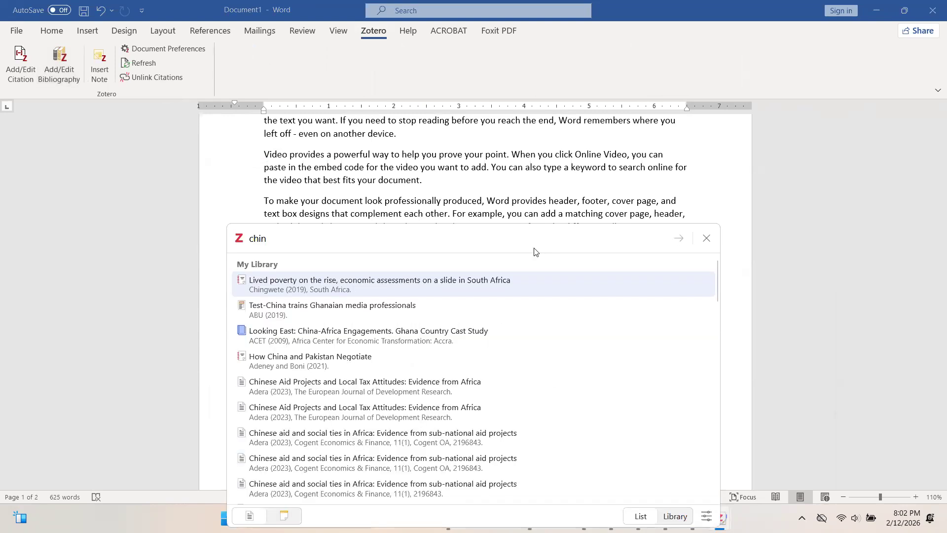
click(314, 286)
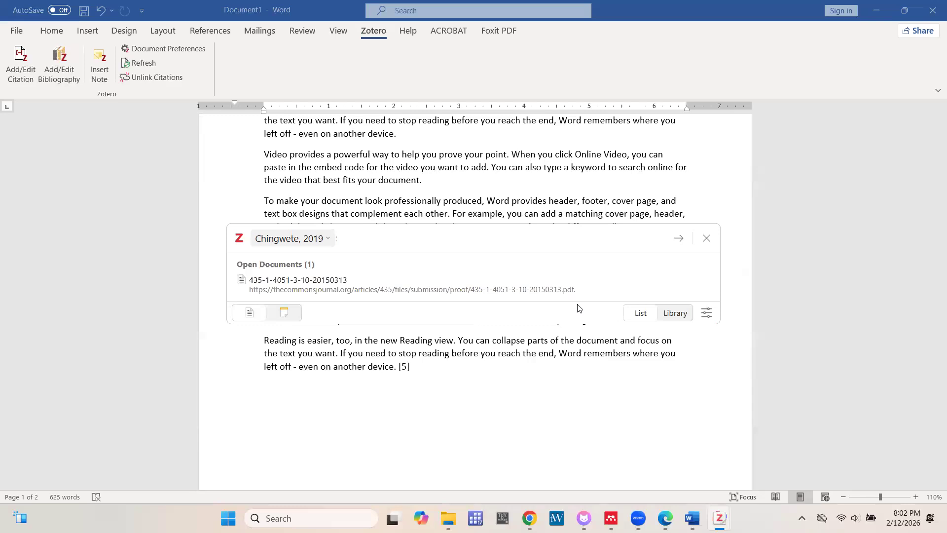
text(chinese)
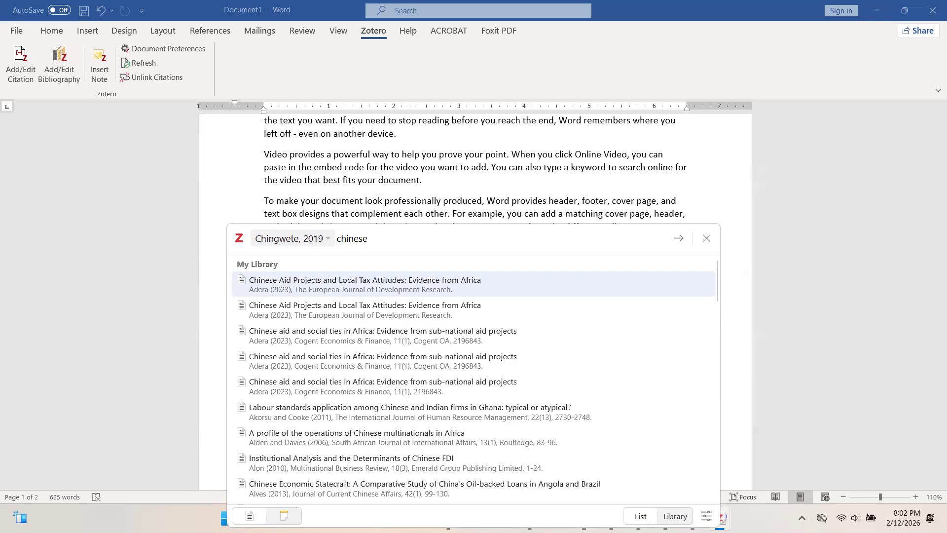
click(318, 308)
key(Return)
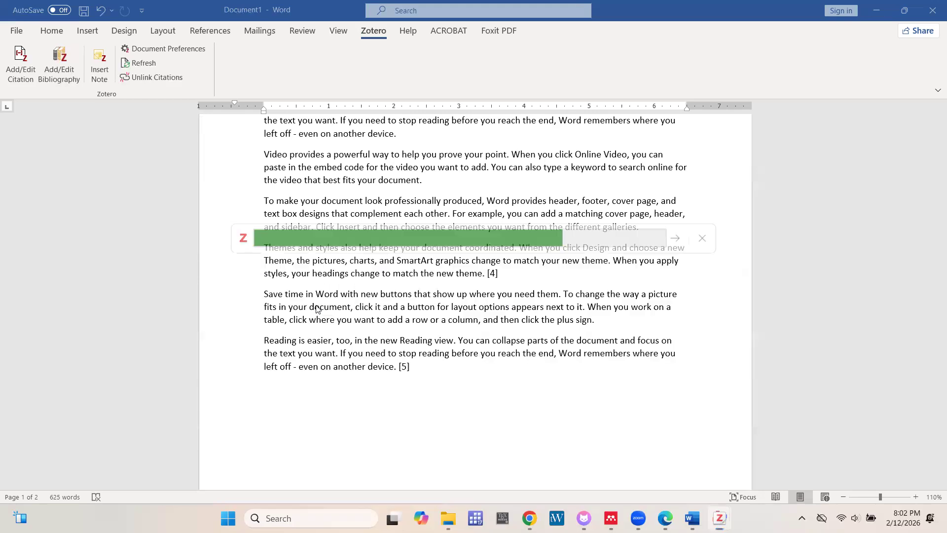
Delete all the bibliography entries under the References heading and start a blank line below the heading
scroll(452, 335, down, 3)
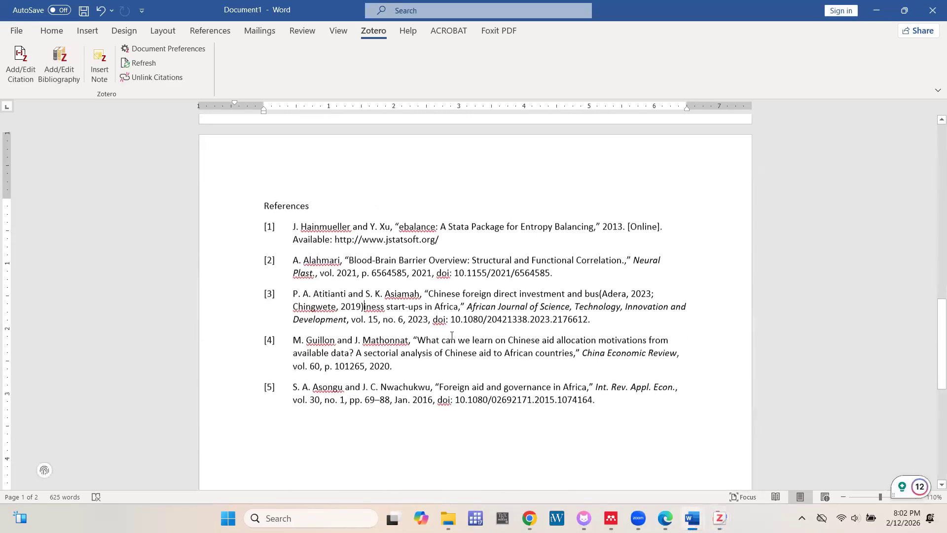
drag(600, 410, 275, 223)
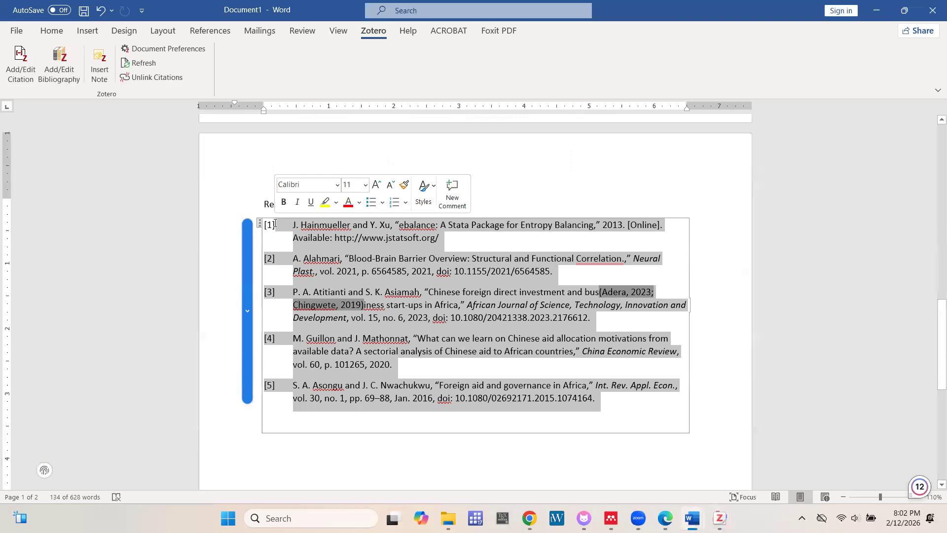
key(Delete)
key(BackSpace)
key(BackSpace)
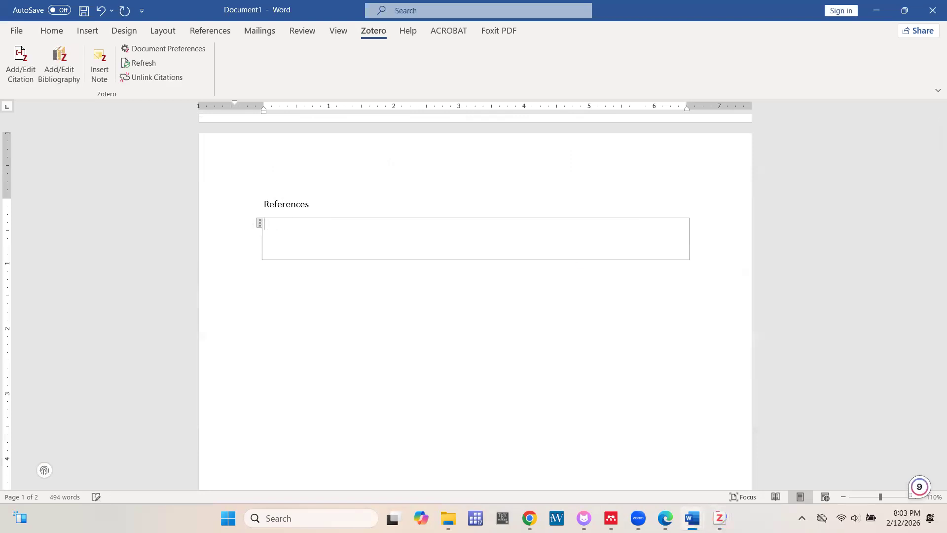
click(707, 258)
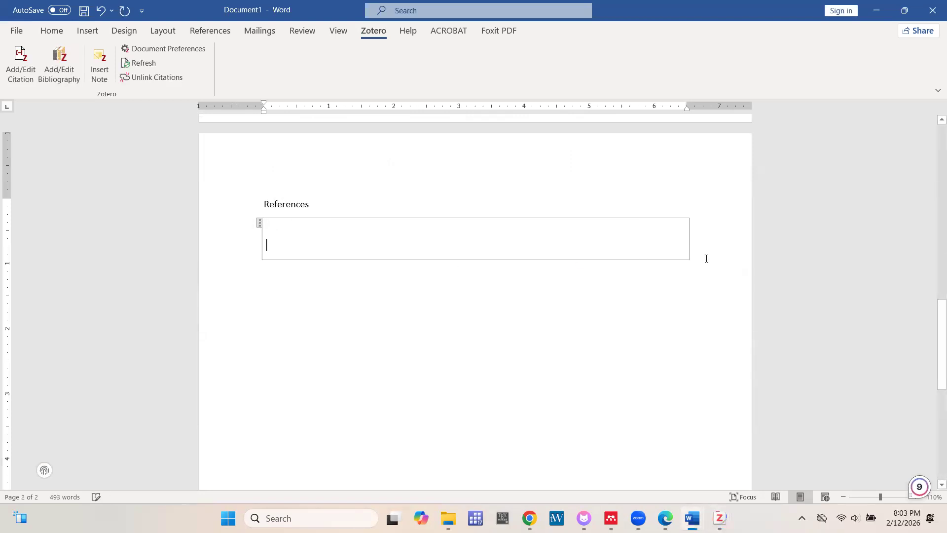
click(380, 207)
key(Return)
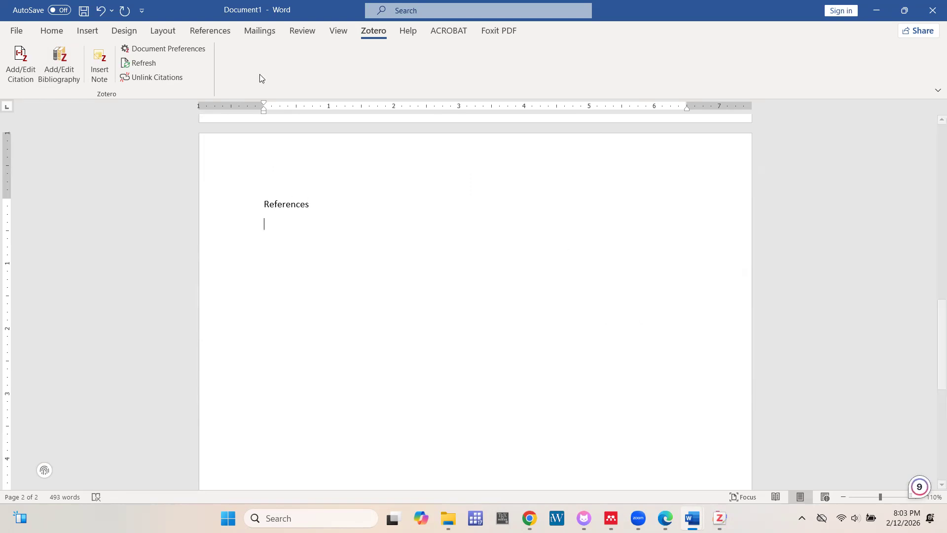
Try to insert a Zotero bibliography under the References heading, and go back to the end of the last body paragraph
click(72, 64)
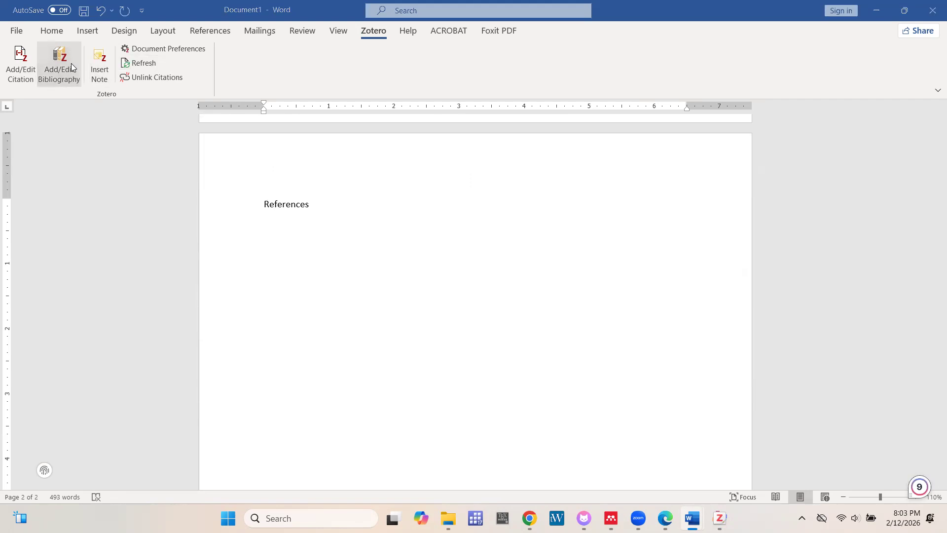
click(562, 304)
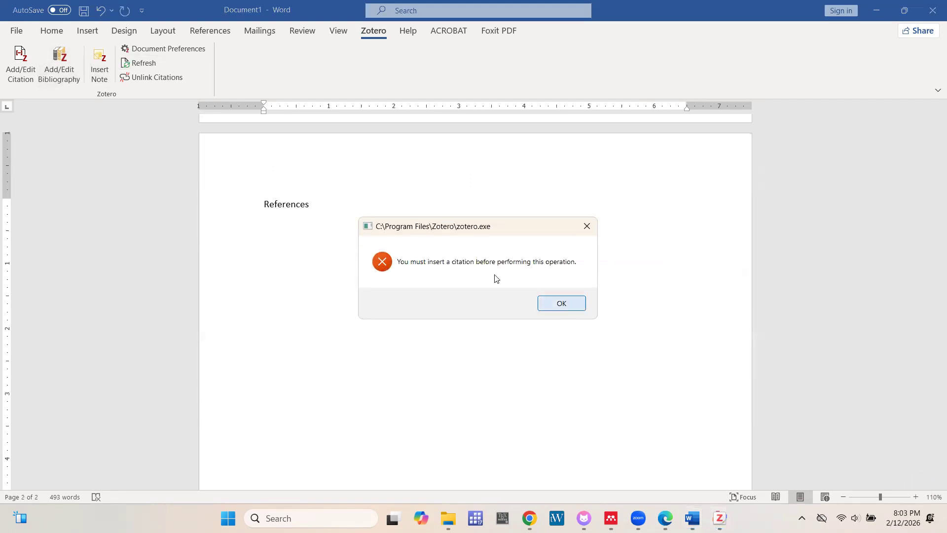
scroll(437, 230, up, 6)
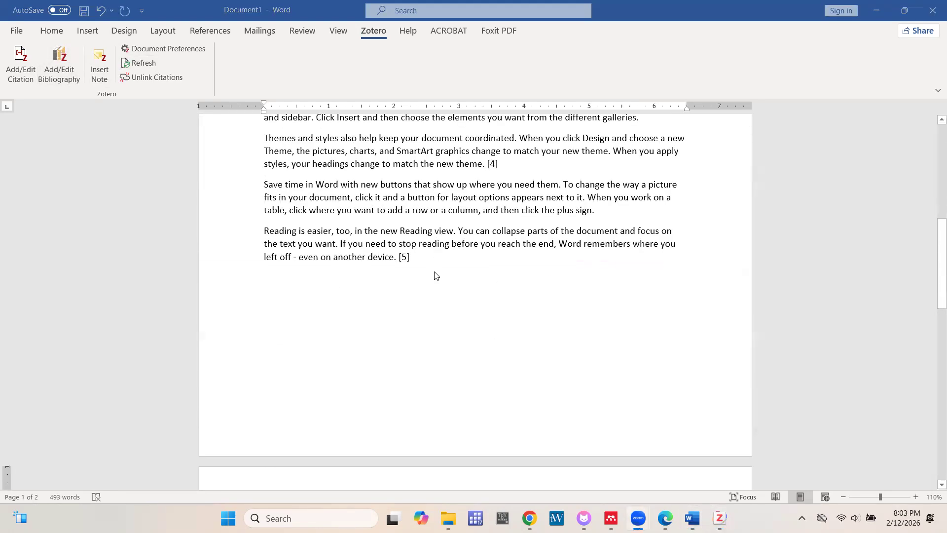
click(430, 264)
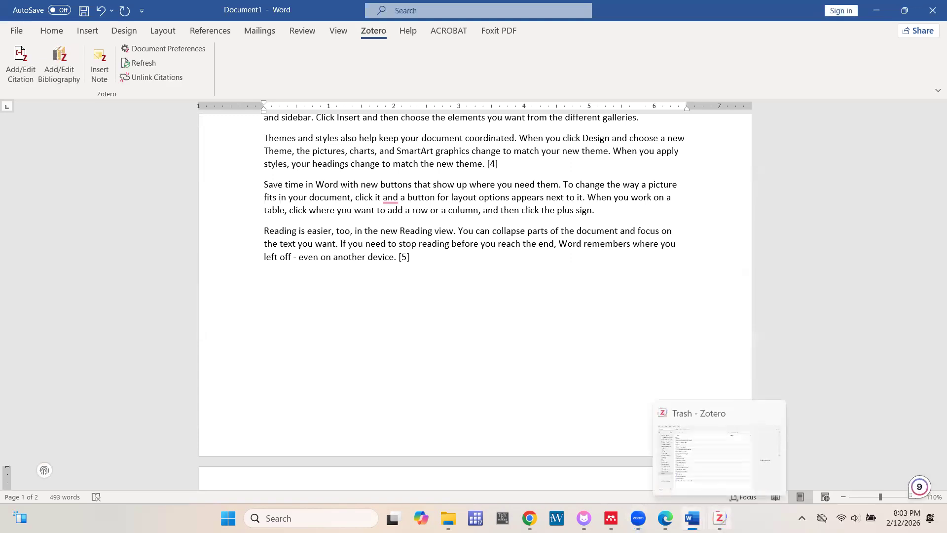
click(430, 261)
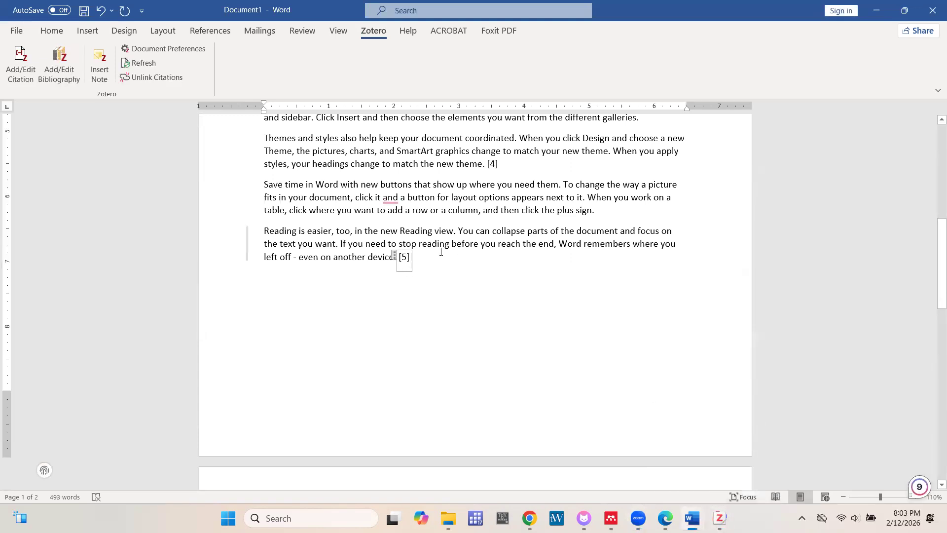
Create a new blank document and fill it with sample paragraphs using =rand()
key(ctrl+n)
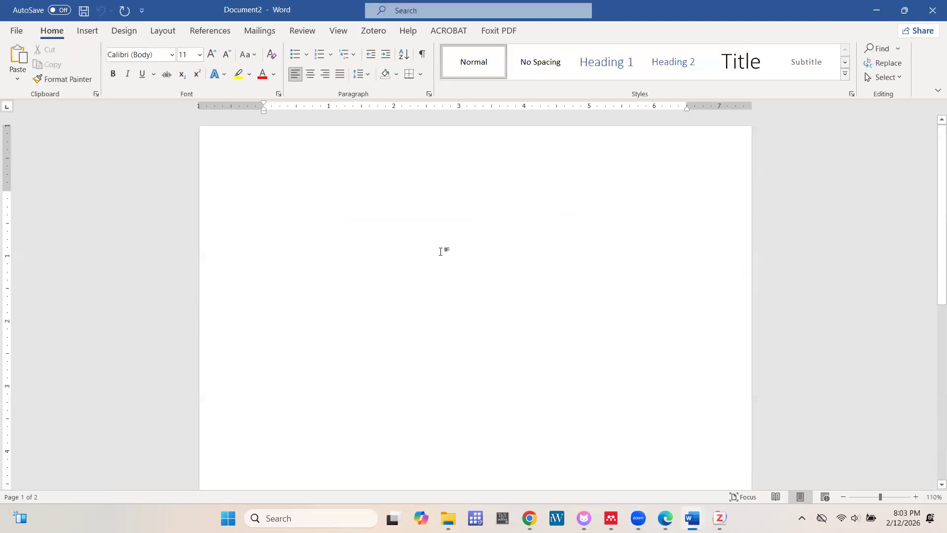
text(=rand())
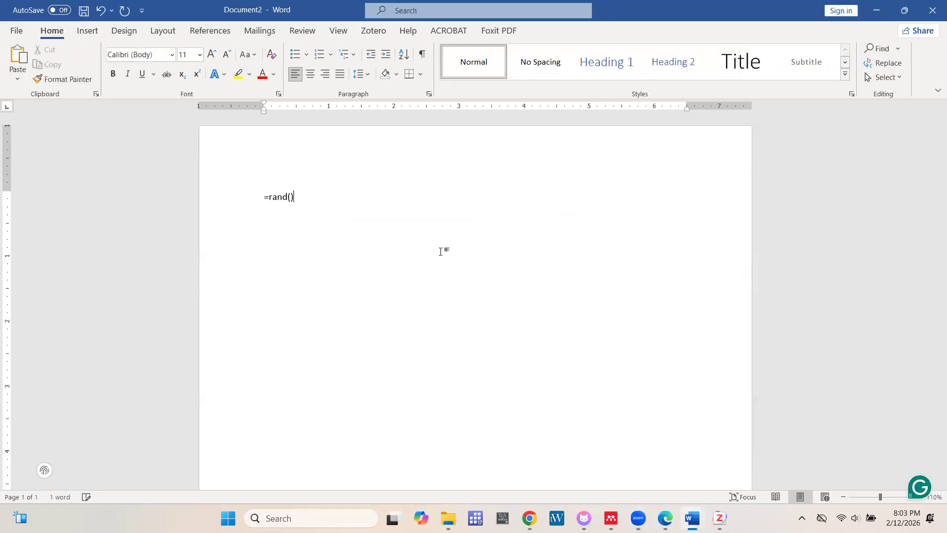
key(Return)
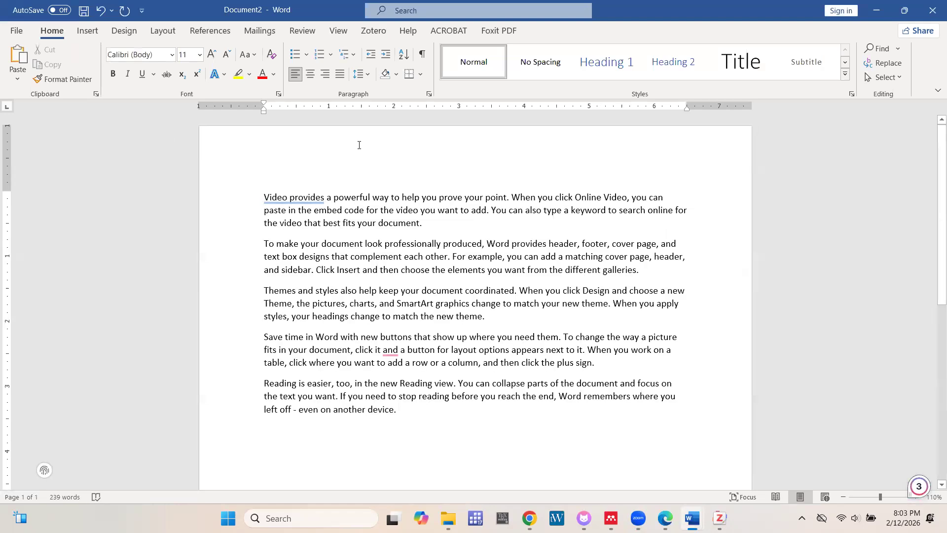
Start a Zotero citation at the end of the last sample paragraph, accepting APA Style 7th edition as the citation style
click(374, 30)
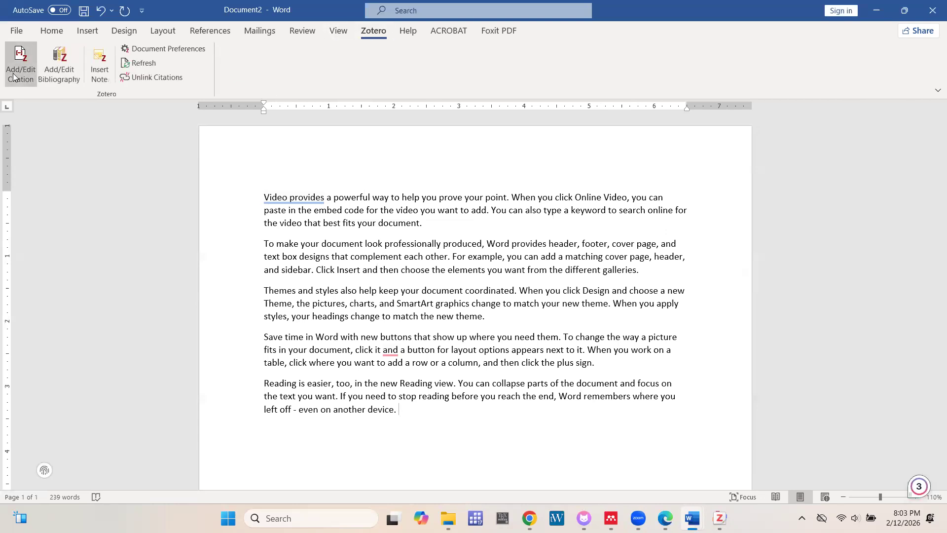
click(14, 74)
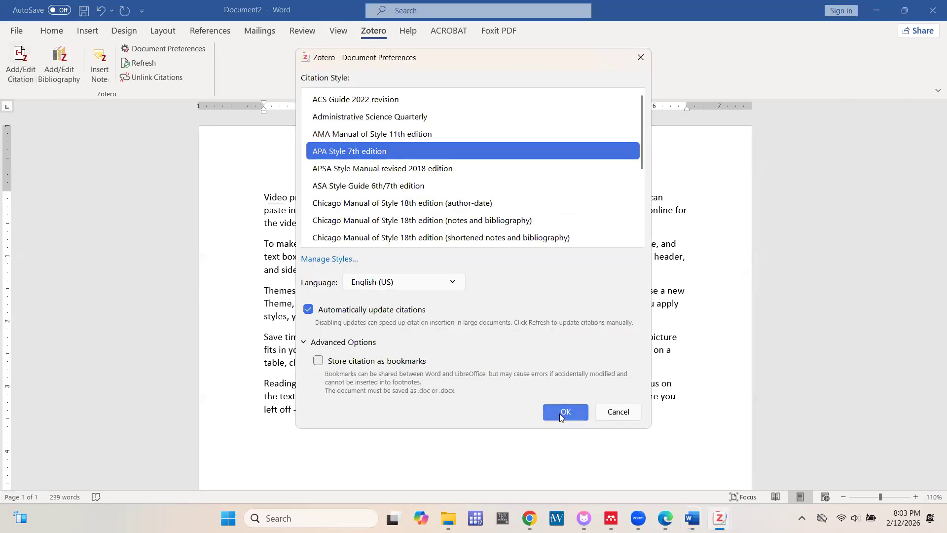
click(559, 413)
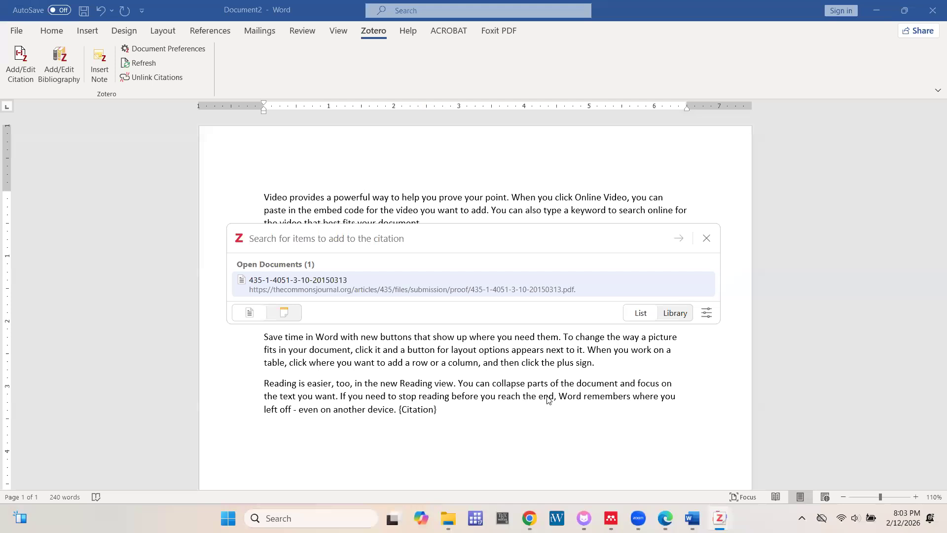
Cite "A profile of the operations of Chinese multinationals in Africa", "Chinese Aid Projects and Local Tax Attitudes" and "The impact of Chinese aid on political trust" together
text(chinese)
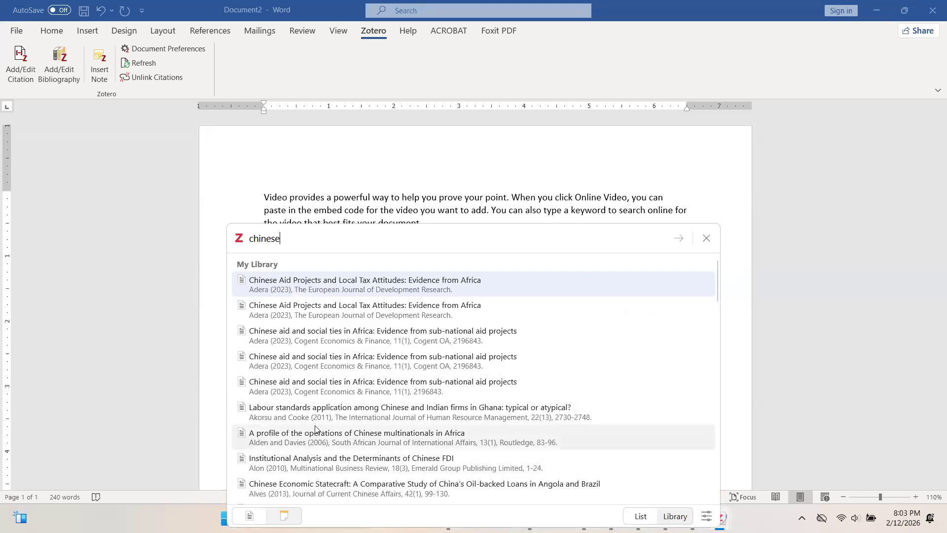
click(322, 439)
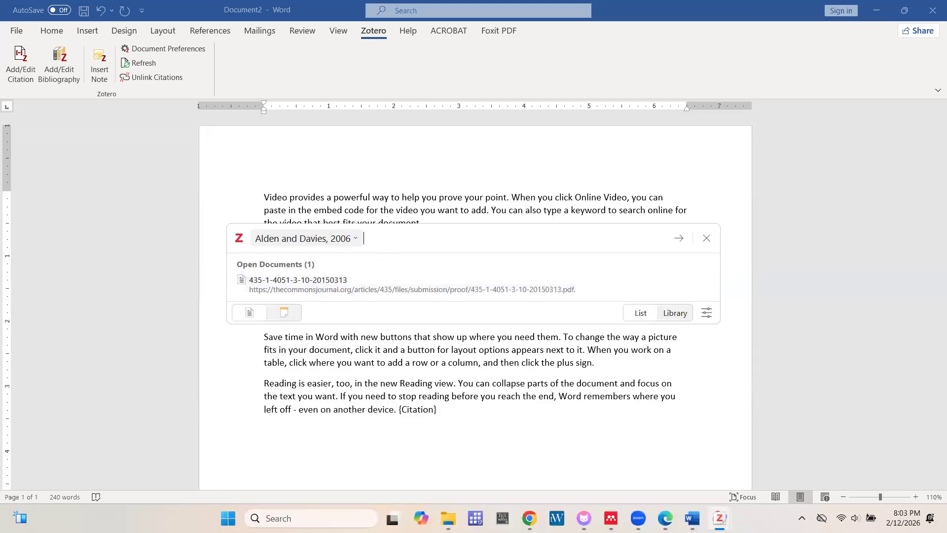
text(chinese)
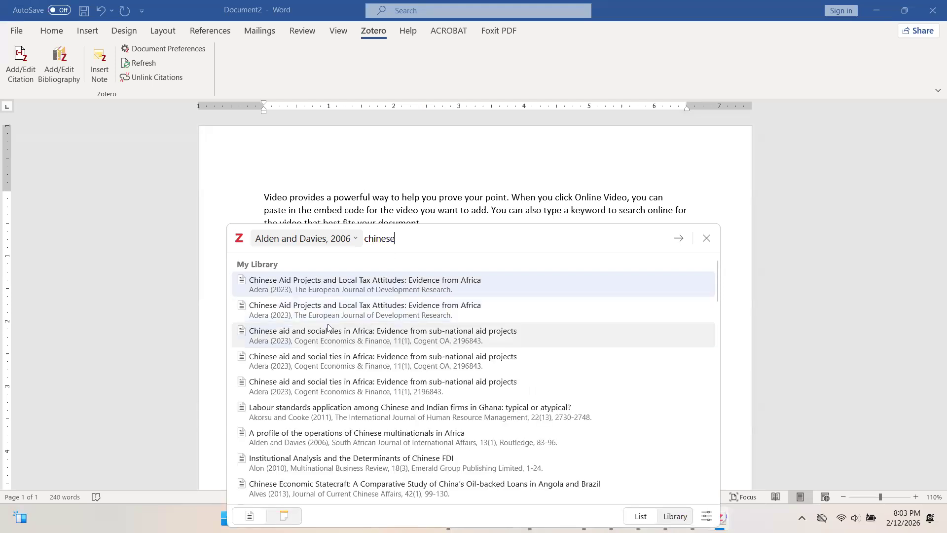
click(318, 318)
text(chinese)
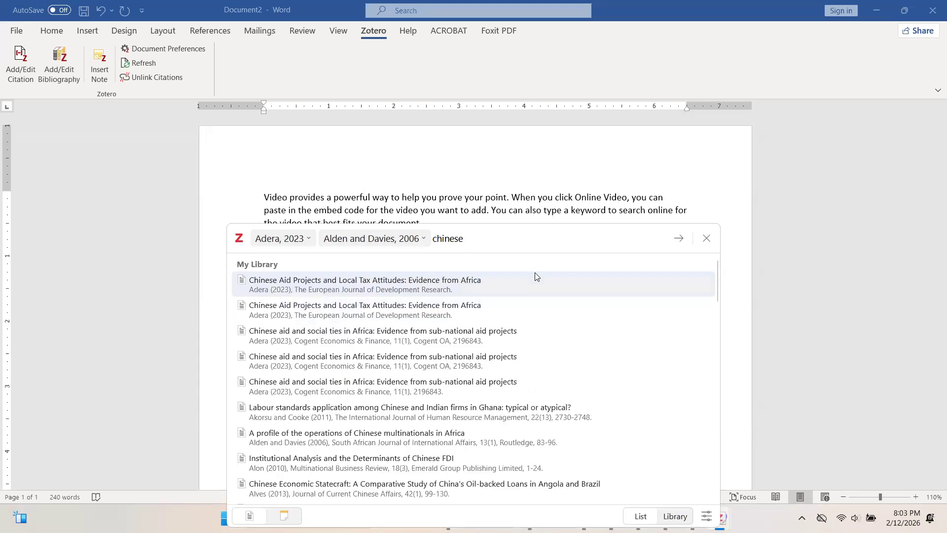
scroll(535, 272, down, 6)
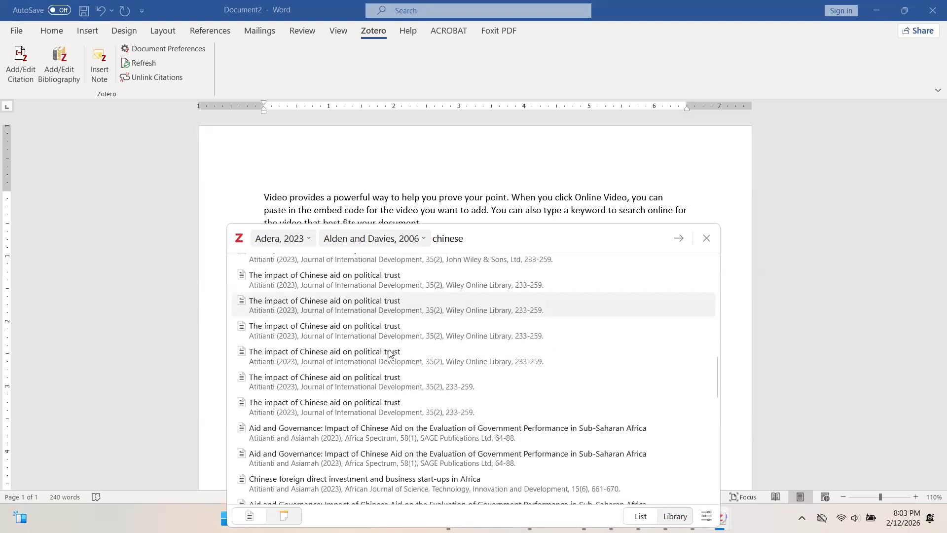
click(365, 406)
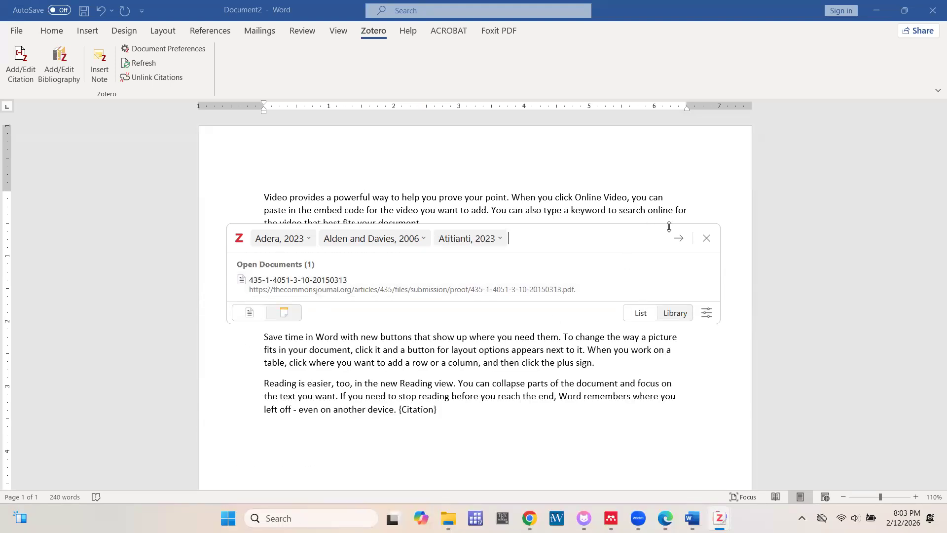
click(678, 240)
Add a "References" heading a few lines below the last paragraph and insert the Zotero bibliography under it
scroll(506, 390, down, 5)
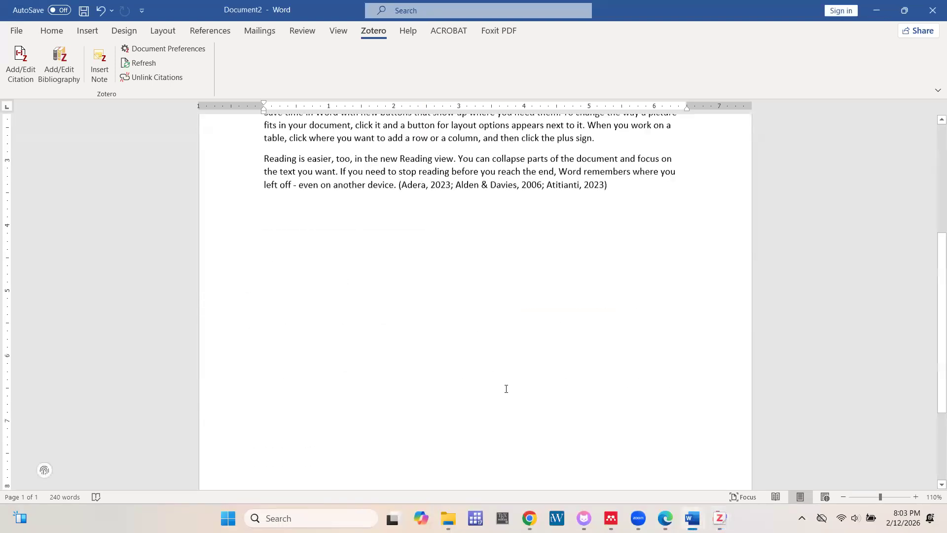
key(Return)
key(Return)
key(Return)
text(Refer)
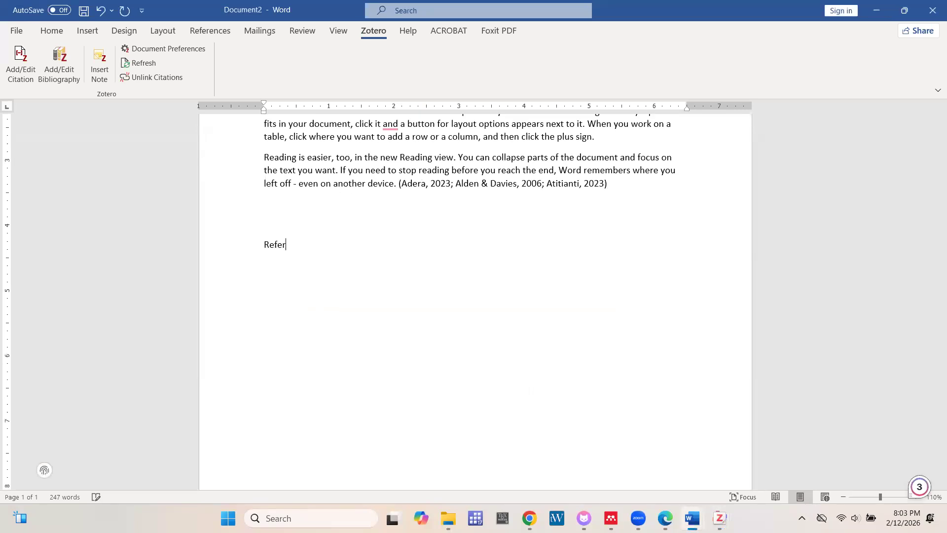
text(ences)
key(Return)
click(63, 81)
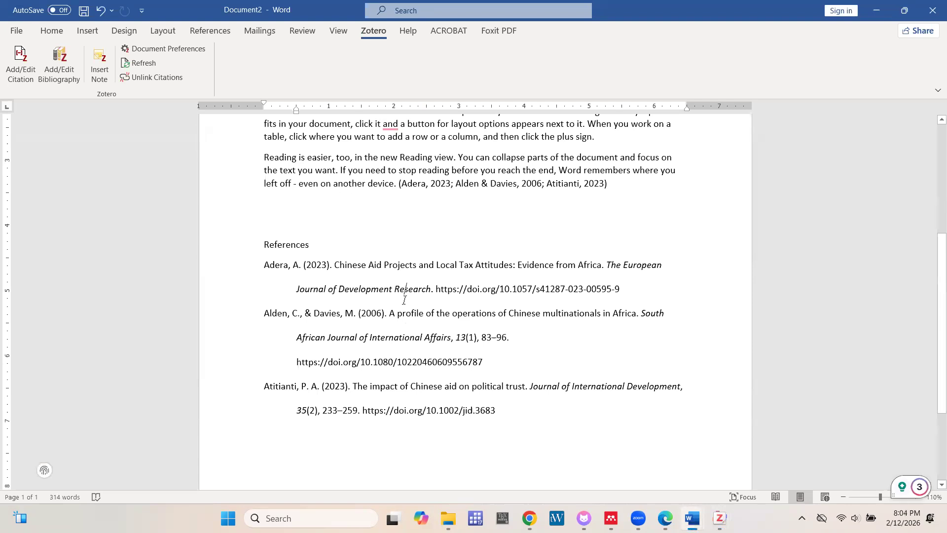
Examine the citation styles installed in Zotero and the additional ones in the Zotero Style Repository, and close the settings
click(176, 51)
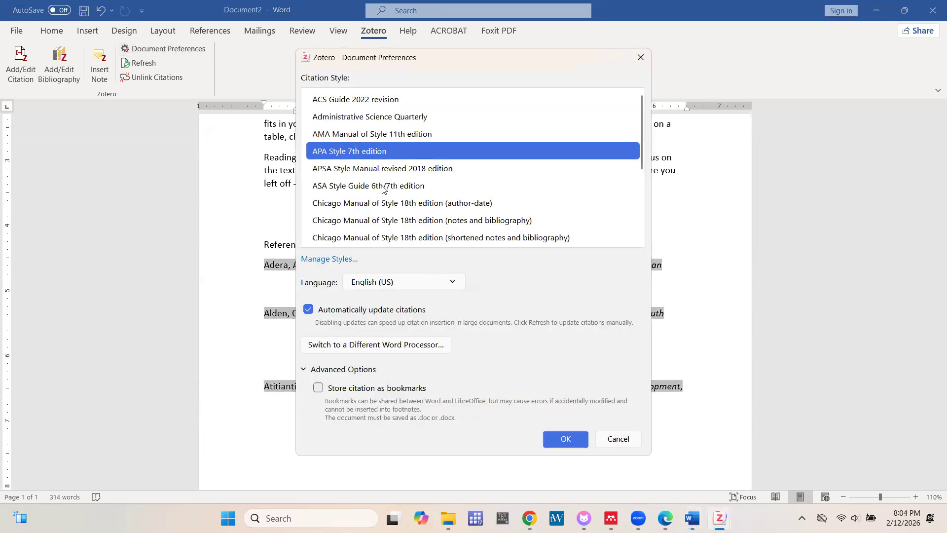
scroll(388, 218, down, 2)
click(326, 260)
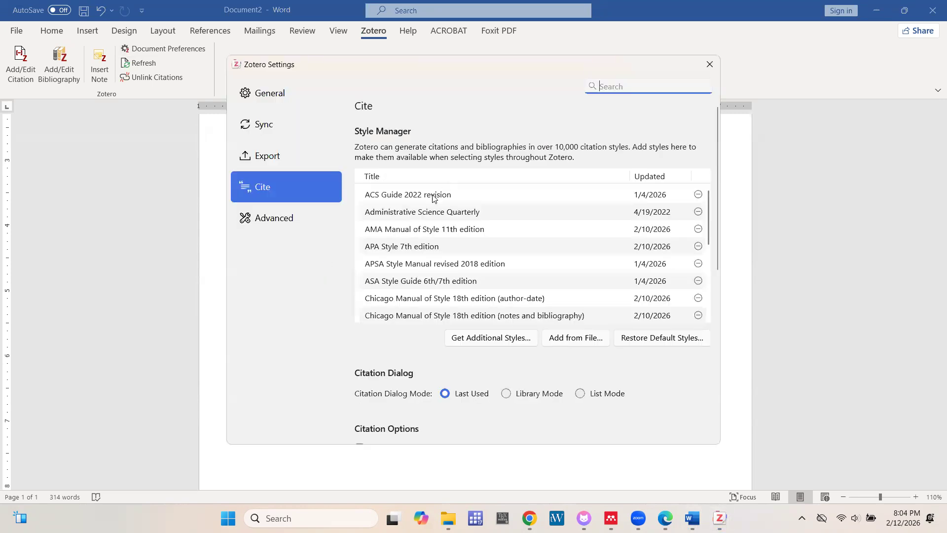
scroll(424, 247, down, 3)
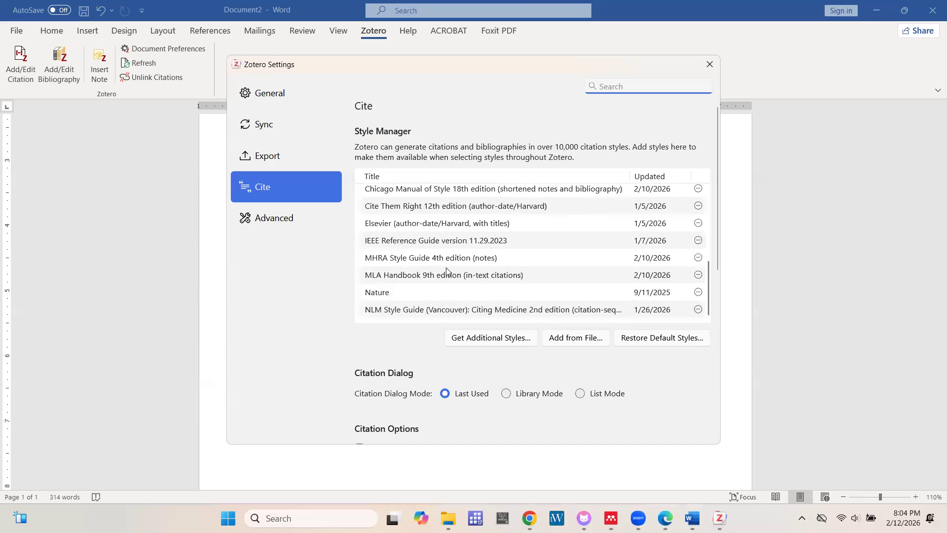
click(484, 340)
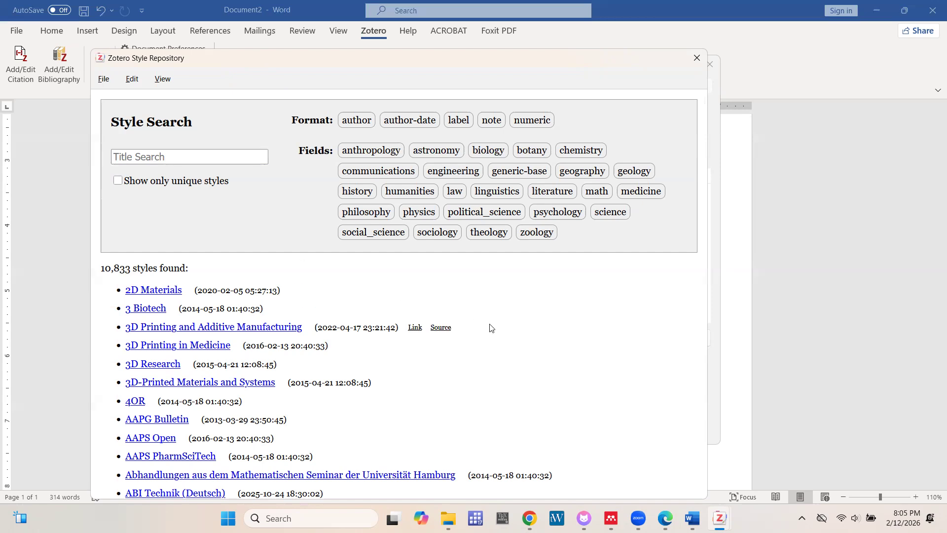
scroll(491, 329, down, 2)
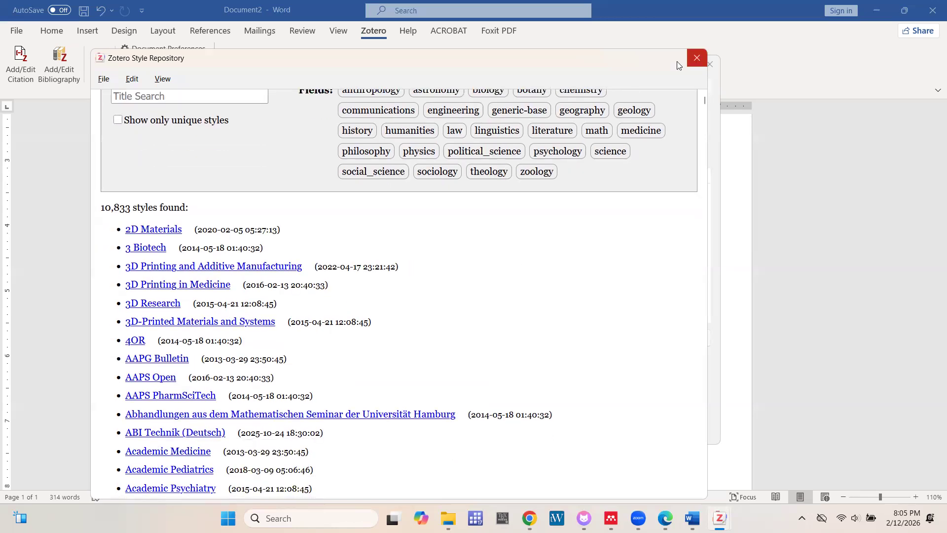
click(697, 58)
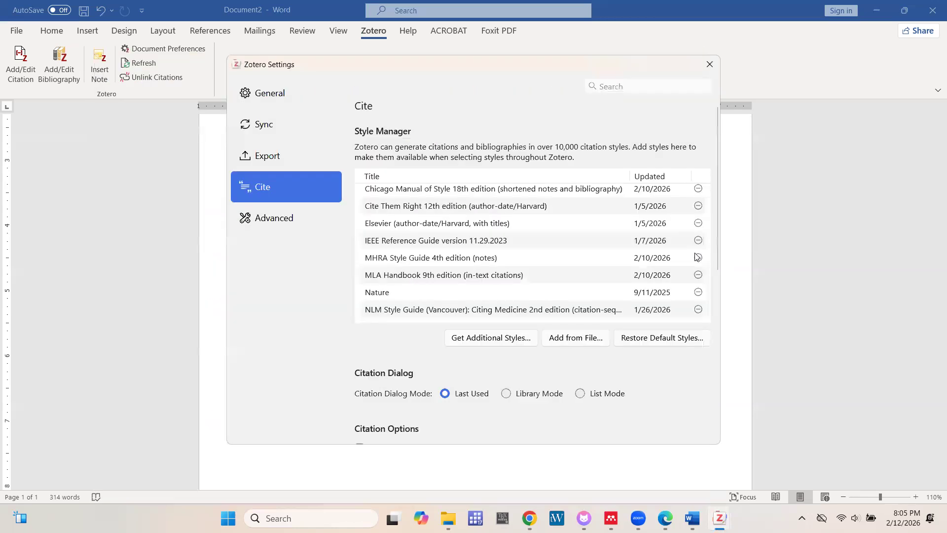
click(709, 65)
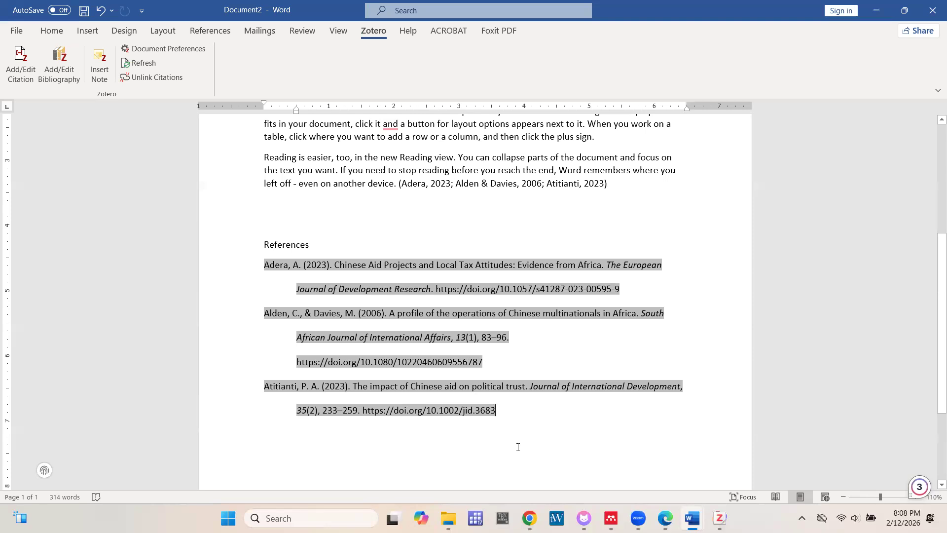
Add the line "Zotero" below the last body paragraph and start a new line under it
scroll(547, 420, up, 6)
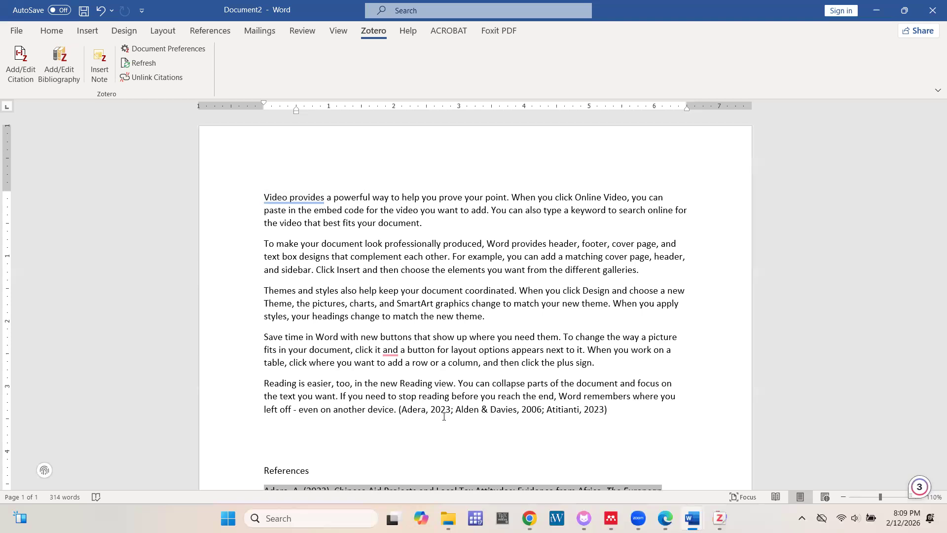
click(452, 437)
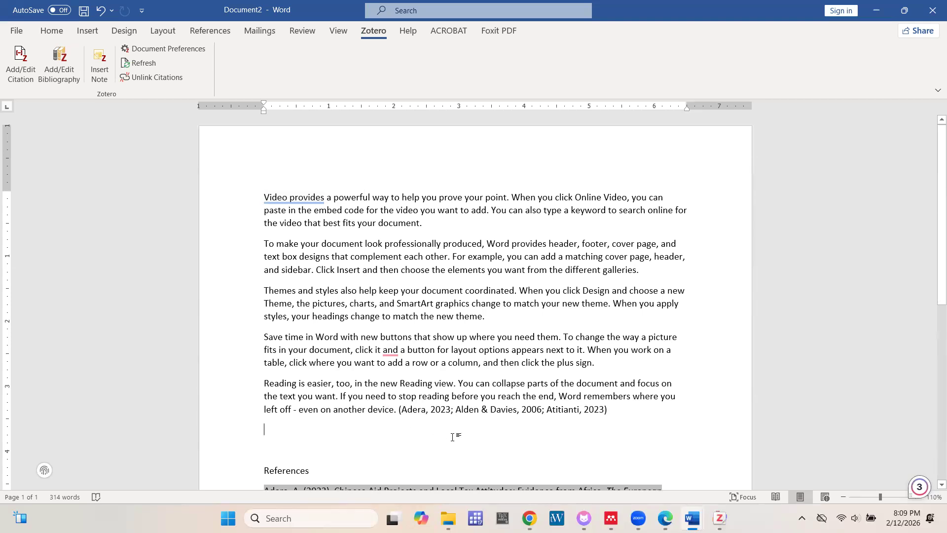
text(Zotero)
key(Return)
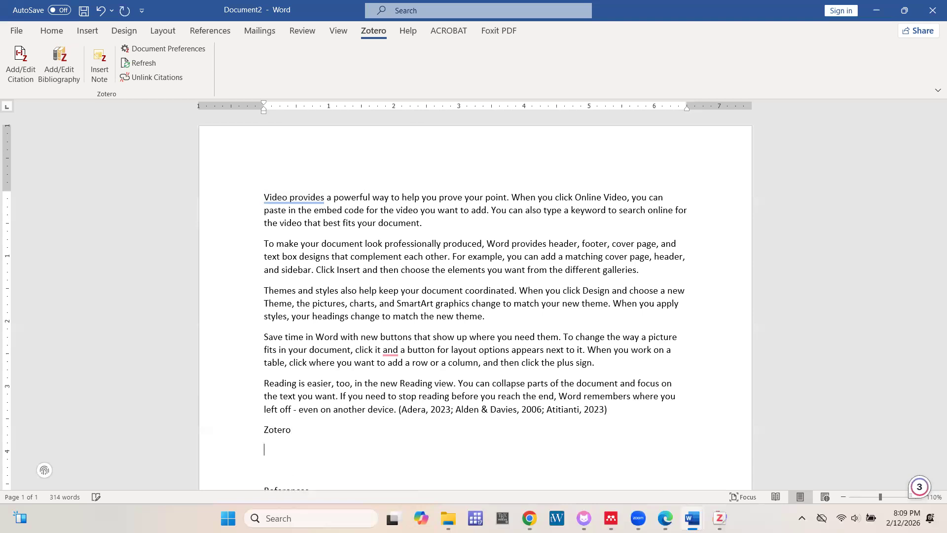
List "In-text direct citation", "In-text indirect citation" and "Bibliography" on separate lines under the "Zotero" line
text(int)
key(BackSpace)
key(BackSpace)
key(BackSpace)
key(BackSpace)
text(In-text direct citationin-)
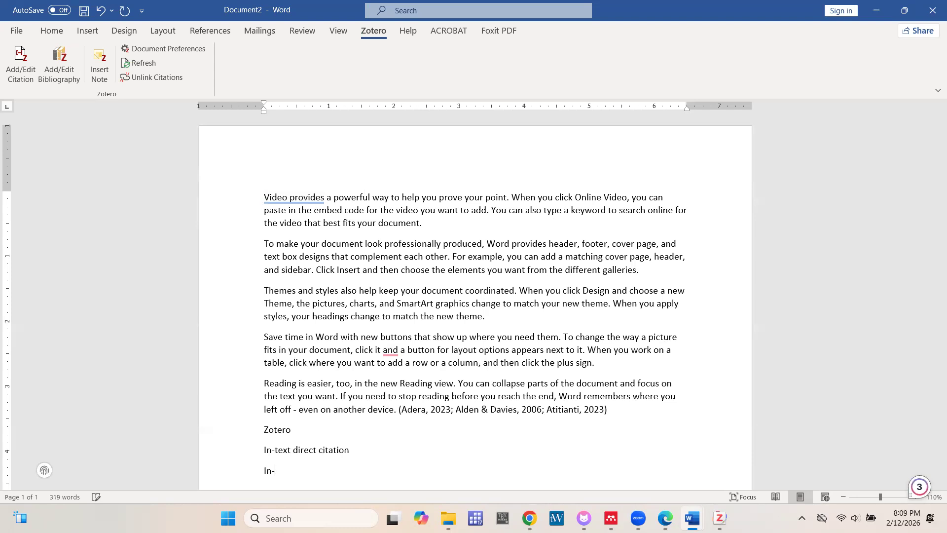
text(text indirect citation)
key(Return)
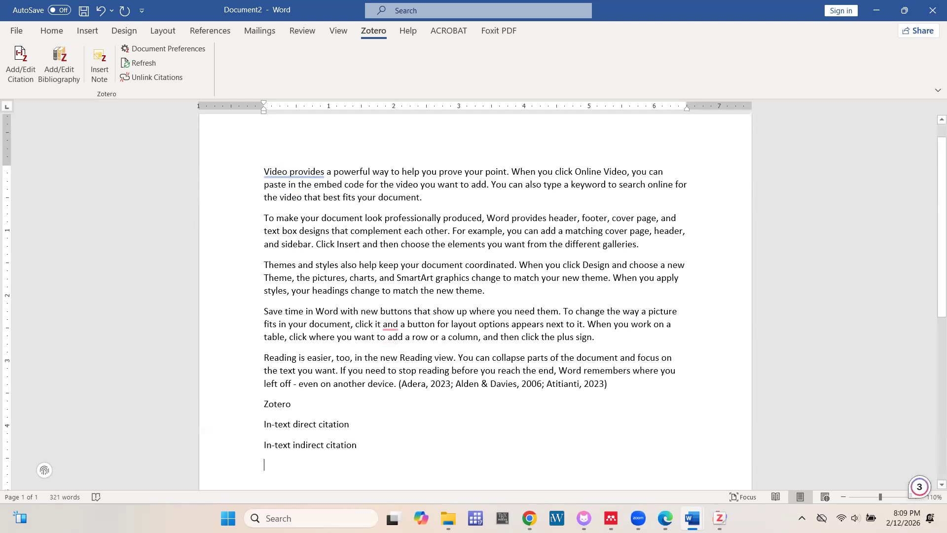
text(Bibliography)
Review the three items under "Zotero" against the in-text citation in the body and the entries in the references list
drag(319, 465, 265, 420)
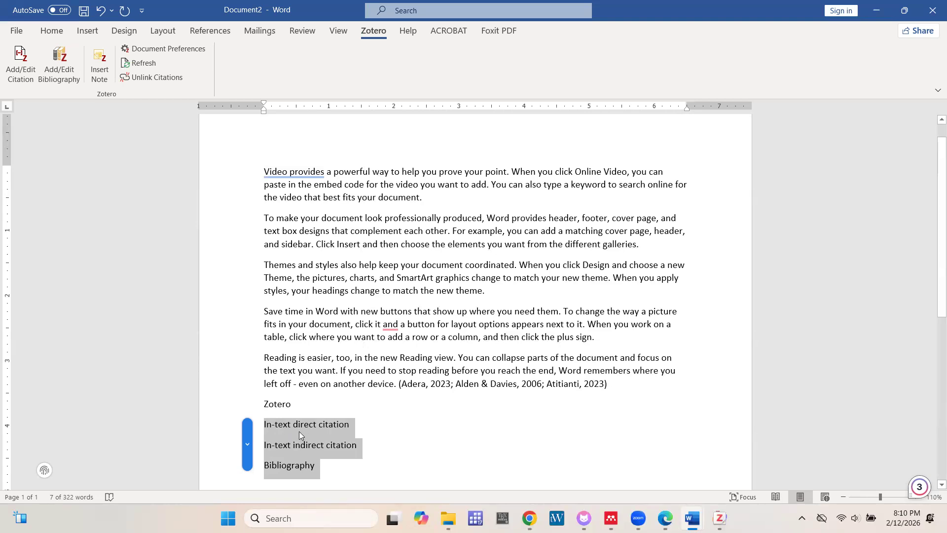
click(356, 429)
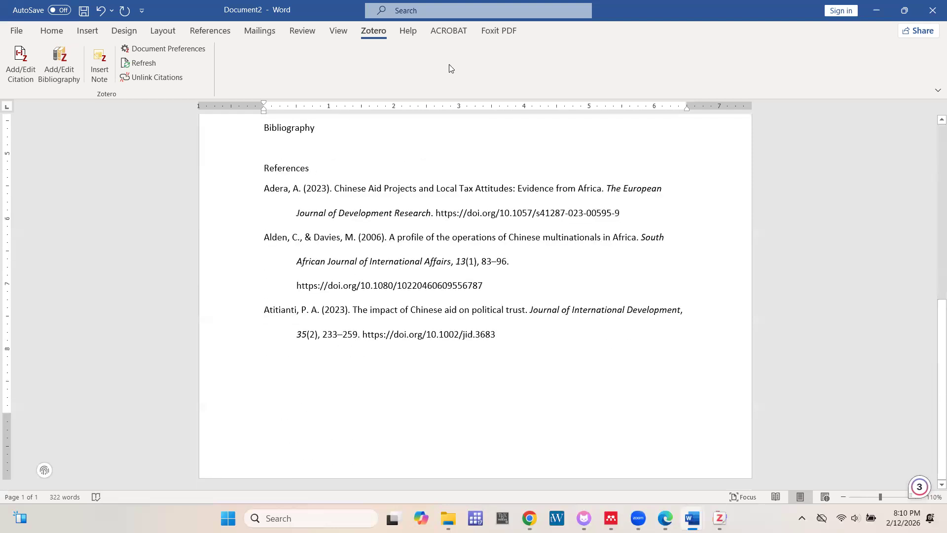
scroll(450, 214, up, 5)
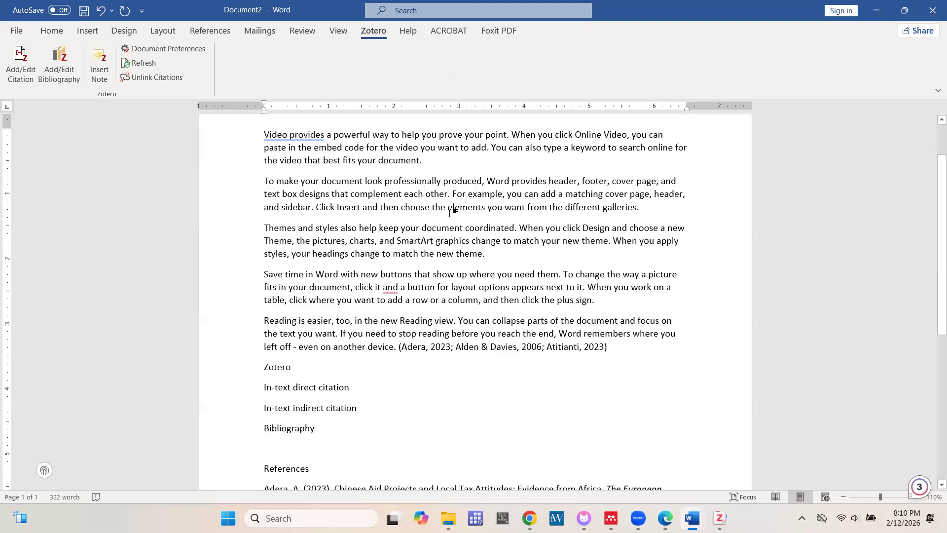
scroll(403, 337, down, 4)
scroll(403, 340, down, 2)
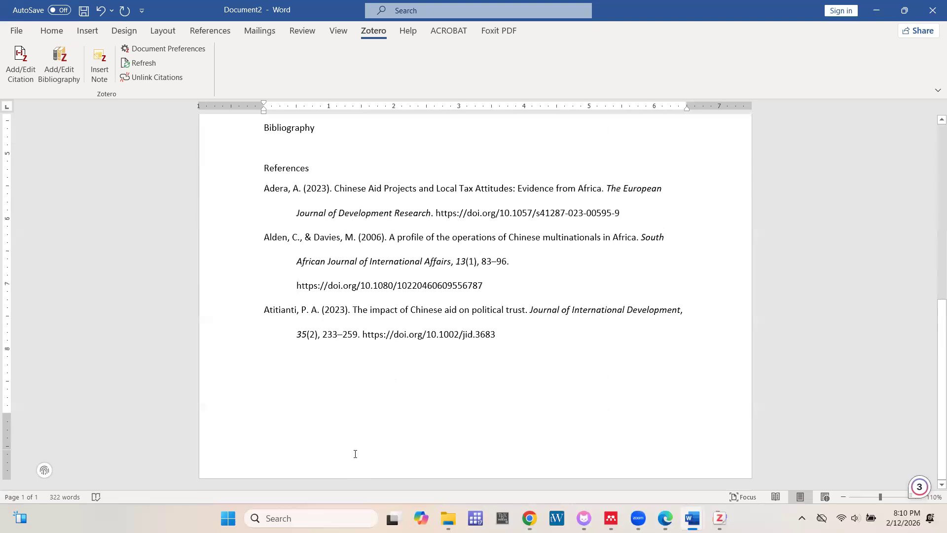
scroll(354, 453, up, 3)
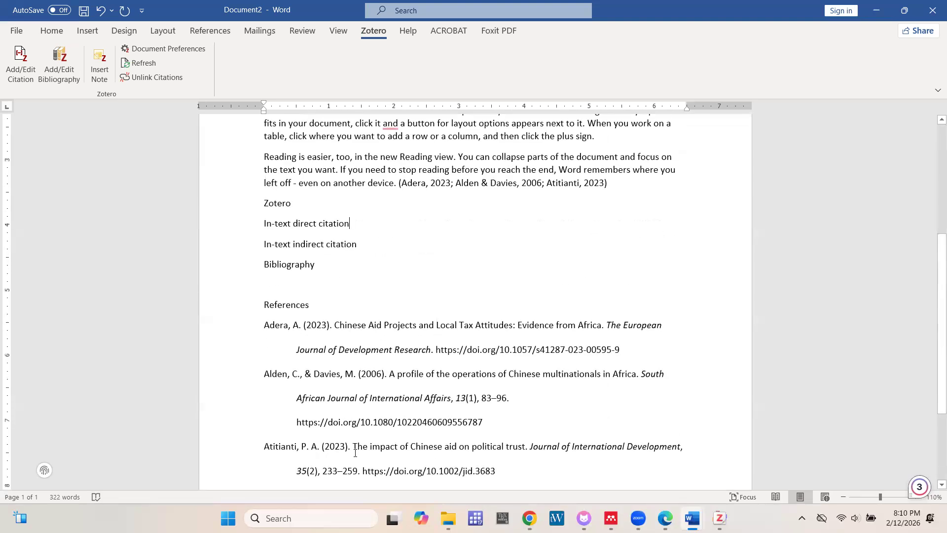
scroll(355, 453, up, 1)
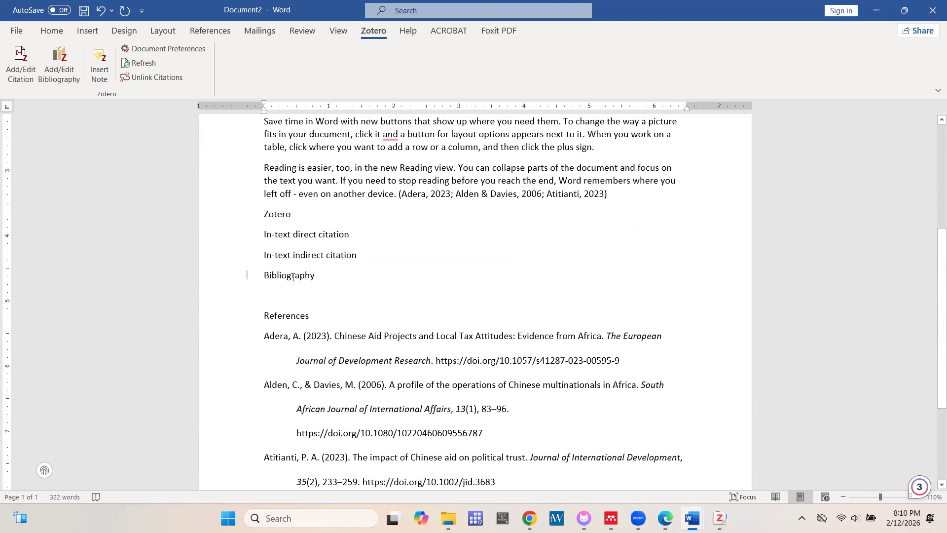
scroll(293, 277, up, 5)
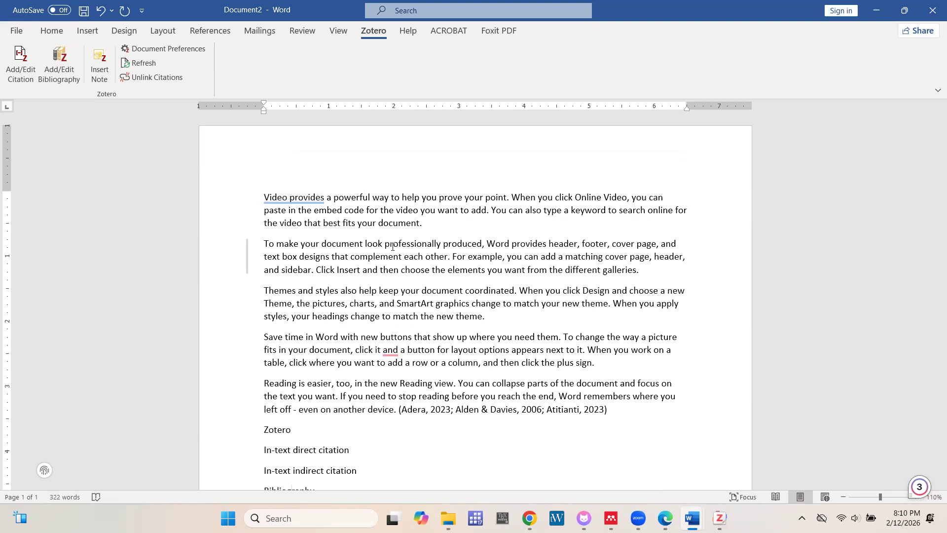
scroll(390, 266, down, 8)
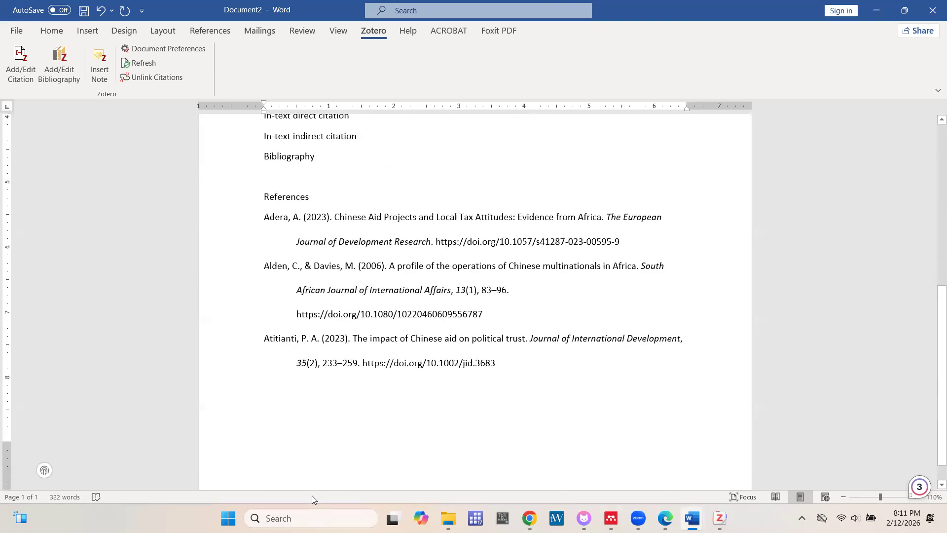
Below the "Bibliography" line, add a sample label made of a first name followed by "_Zotero", leaving a blank line after it
scroll(339, 446, down, 1)
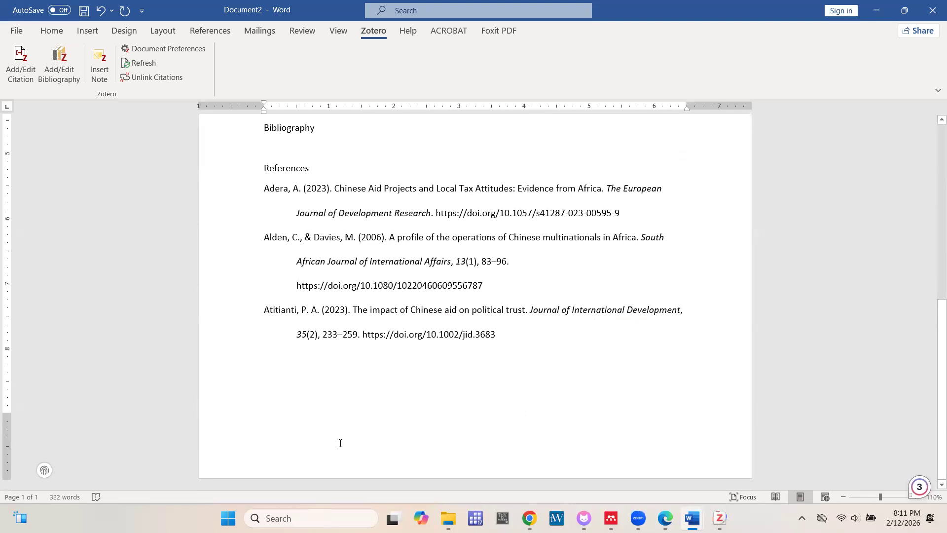
scroll(341, 443, up, 8)
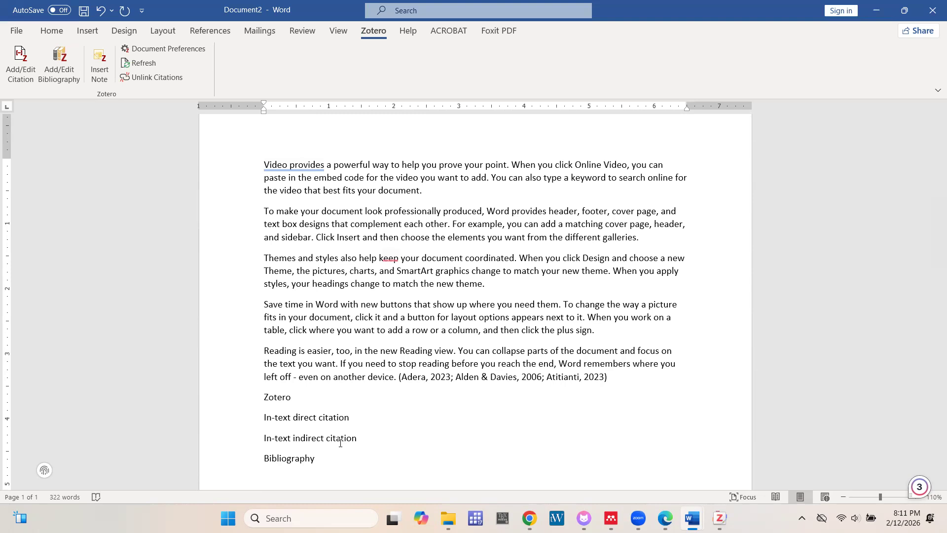
scroll(341, 443, down, 3)
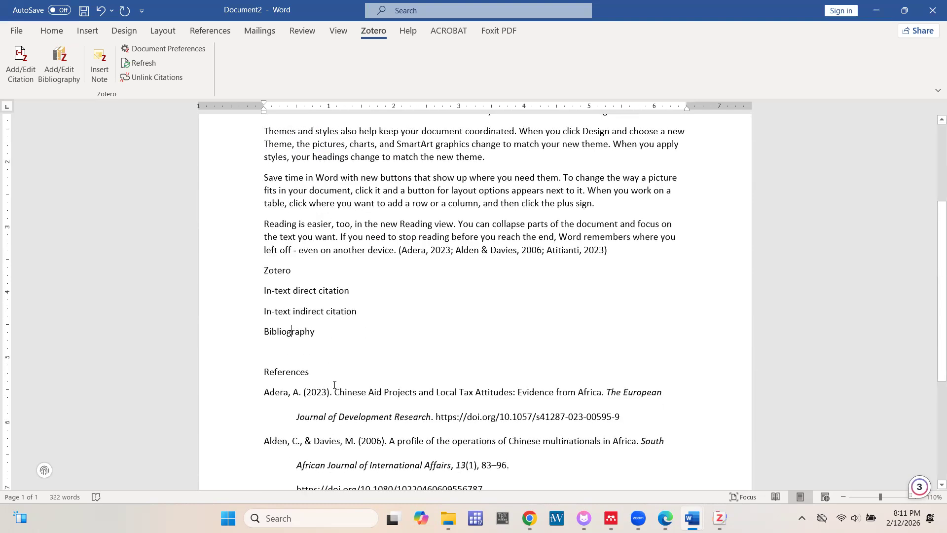
click(289, 349)
text(A)
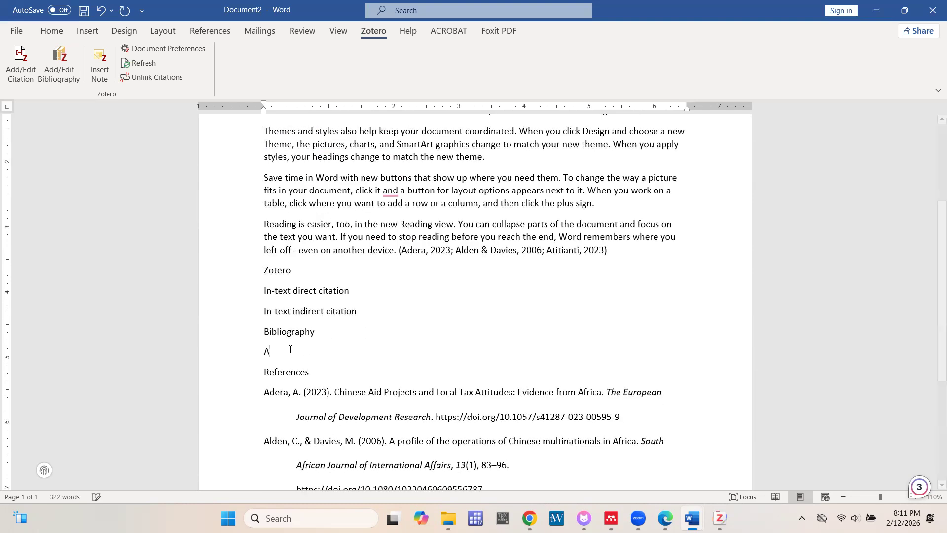
text(hmad_)
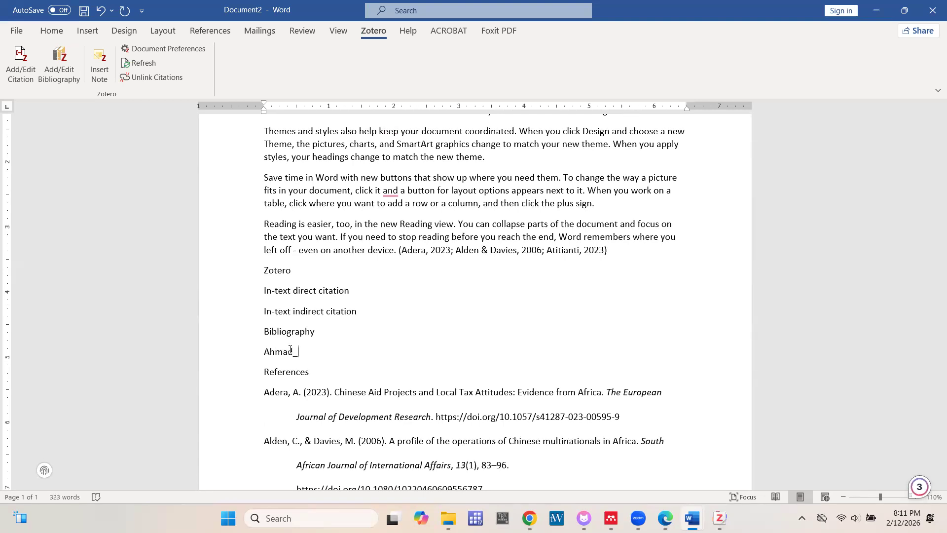
text(Zotero)
key(Return)
key(Return)
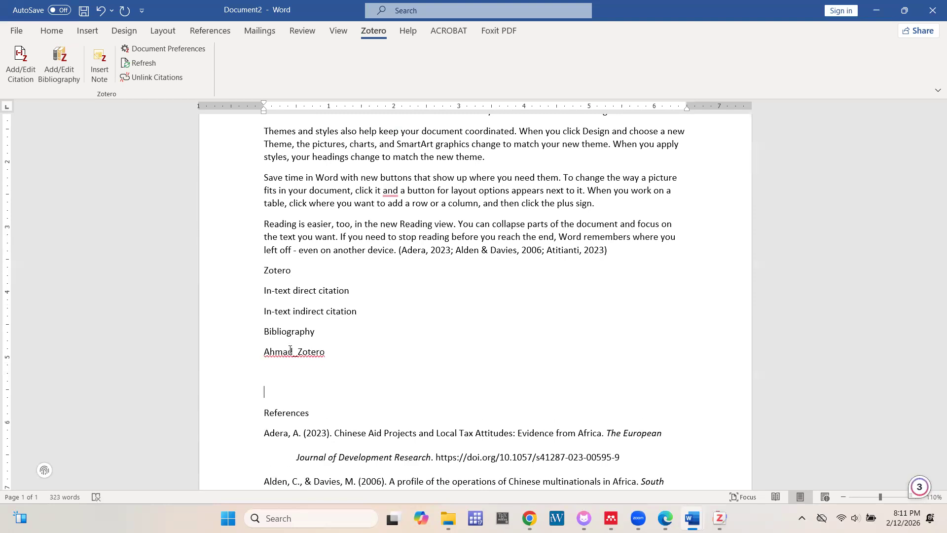
Add the line "Mendely" above the references list, with empty lines under it
text(Mendely)
key(Return)
key(Return)
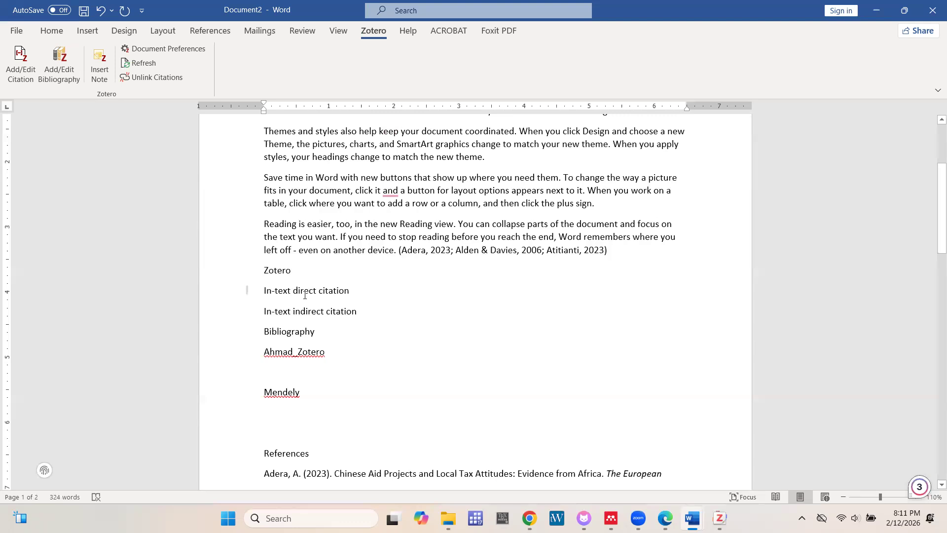
drag(327, 332, 266, 303)
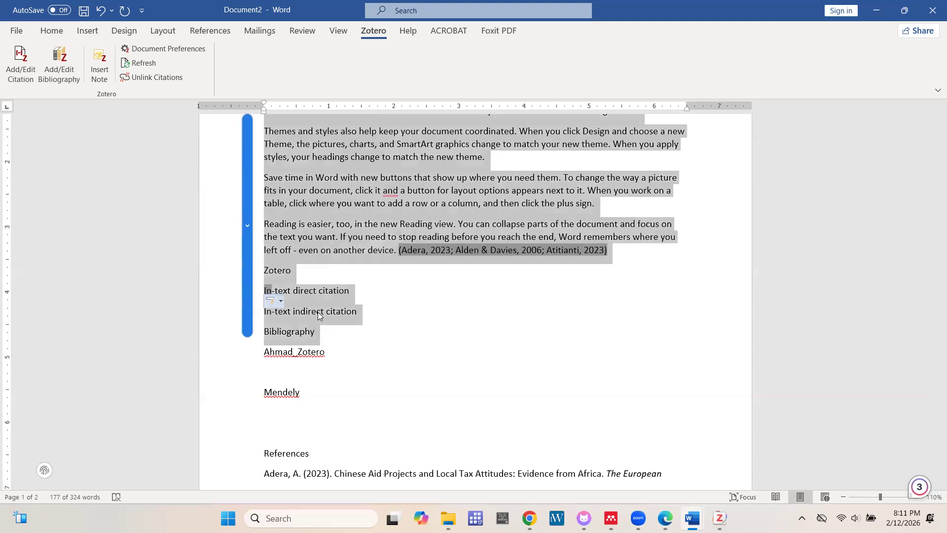
click(269, 302)
drag(320, 331, 267, 116)
Directly under the "Mendely" line, add a sample label made of the same first name followed by "_Mendeley"
click(302, 400)
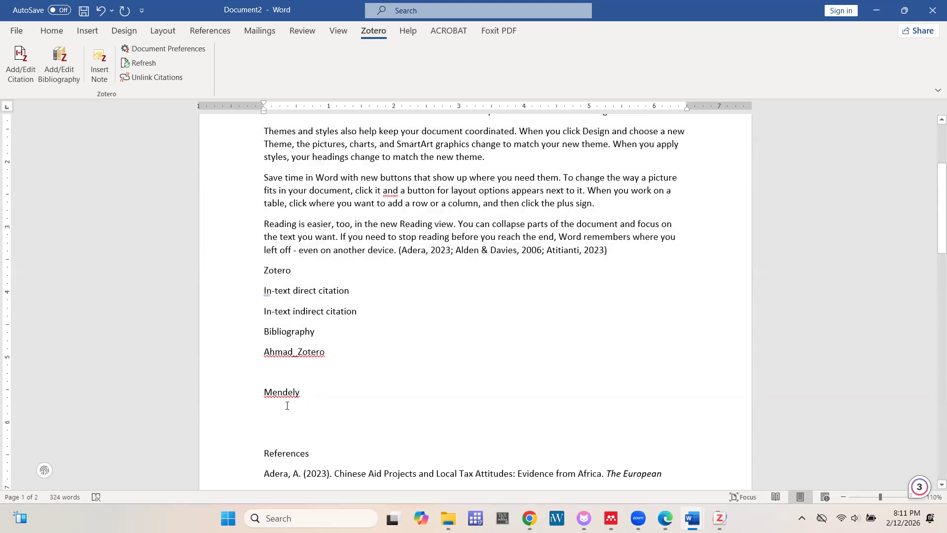
key(End)
key(Return)
text(Ahmad_Mendeley)
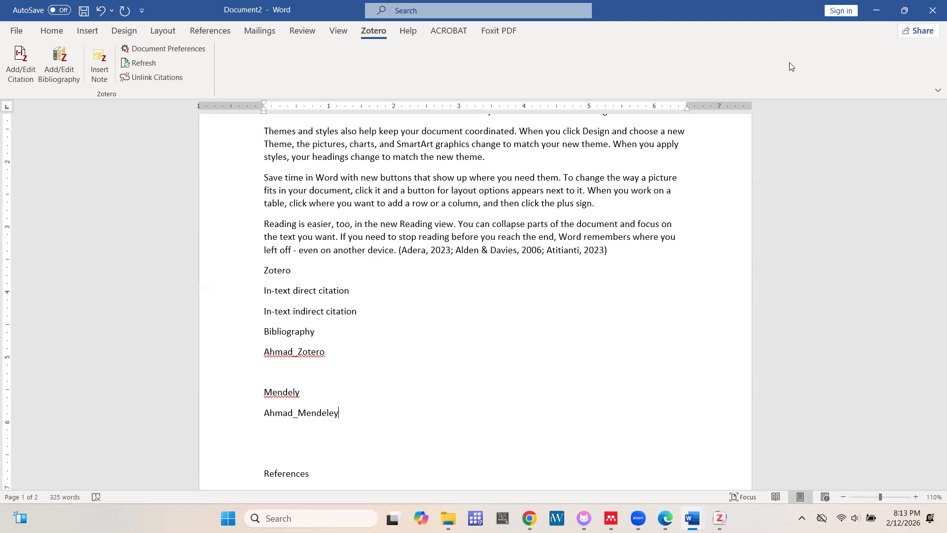
Switch to the Zoom meeting, capture its participant gallery with Snipping Tool, and minimize the capture window to return to the document
click(931, 340)
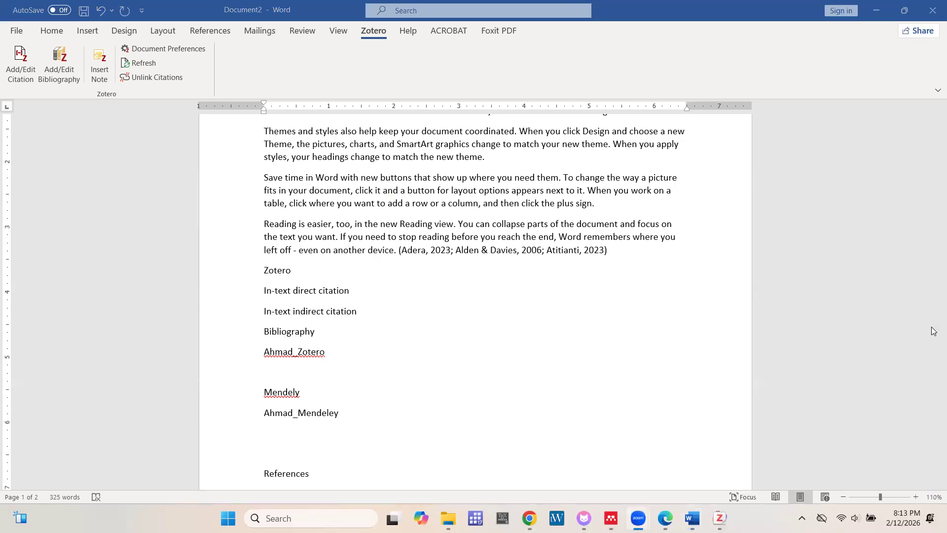
mouse_move(584, 518)
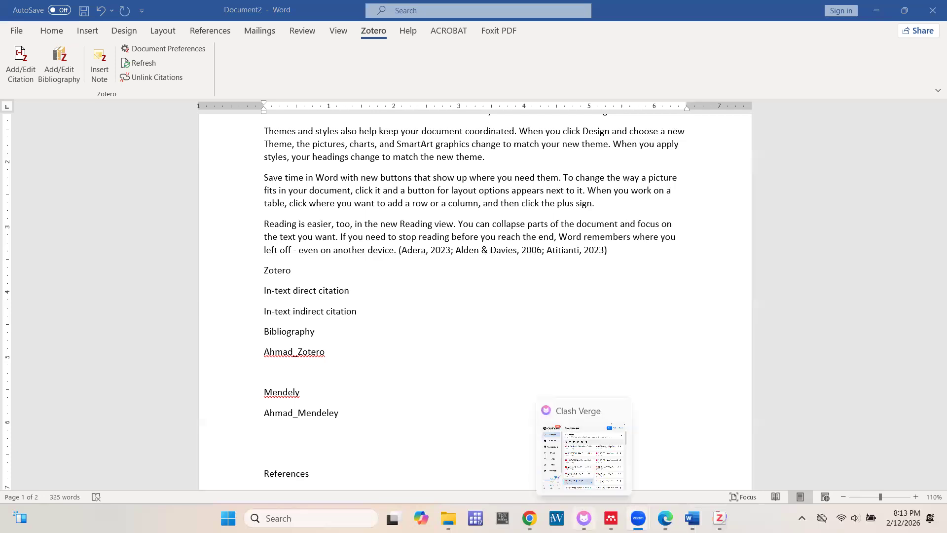
key(super+shift+s)
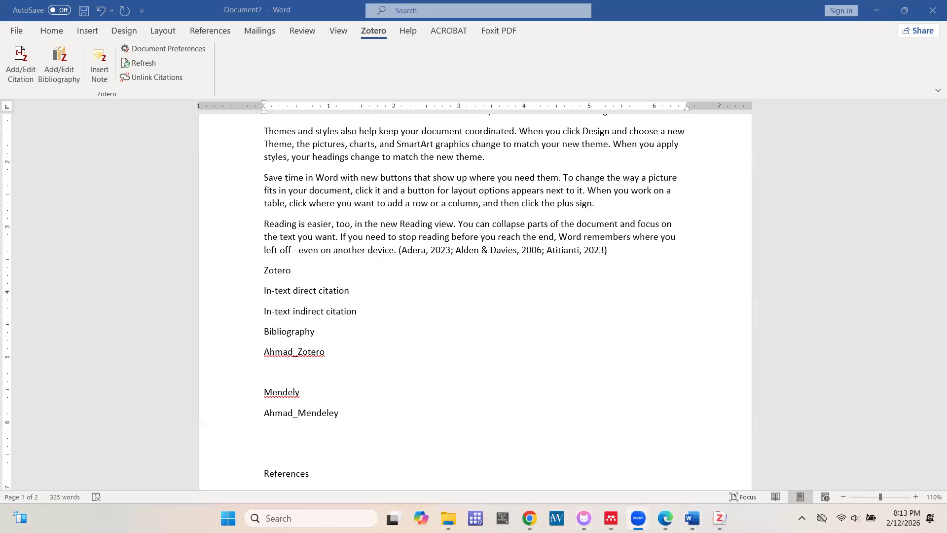
click(734, 518)
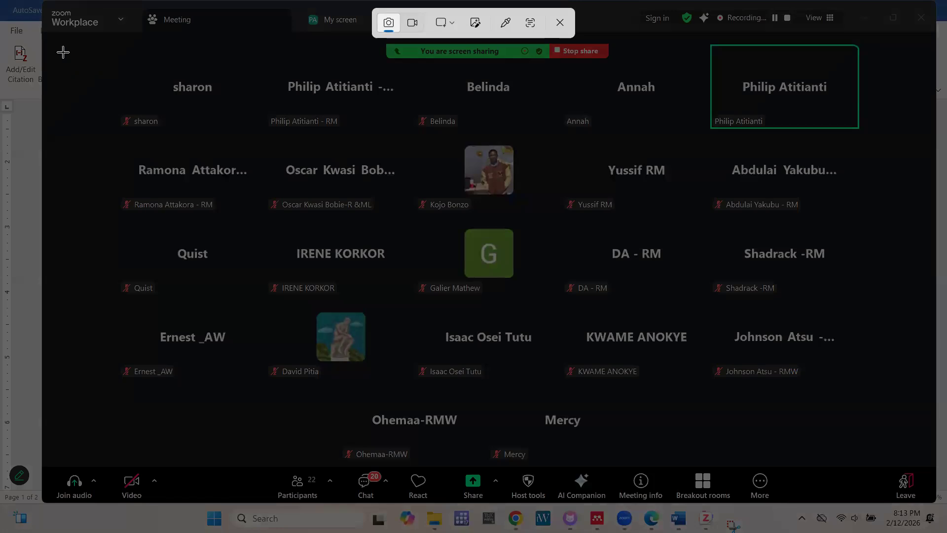
drag(55, 37, 934, 478)
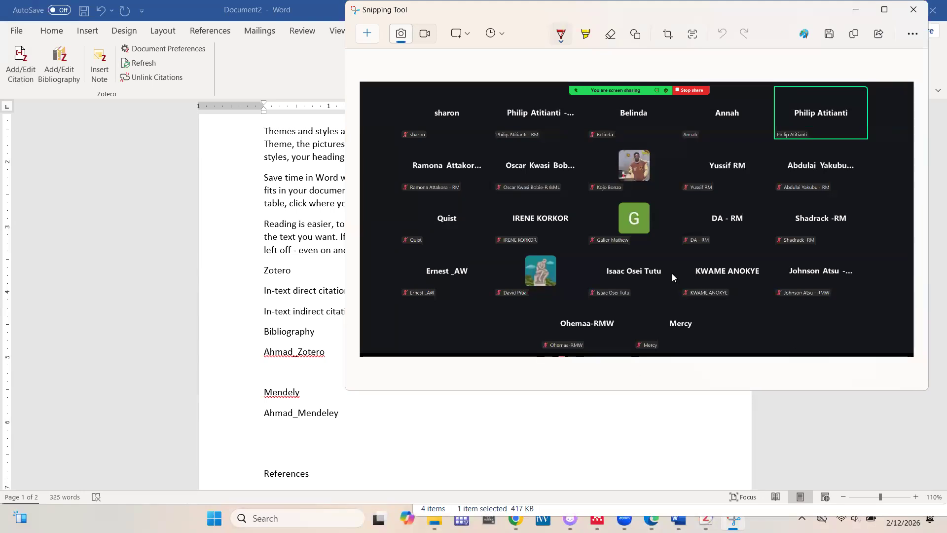
click(856, 10)
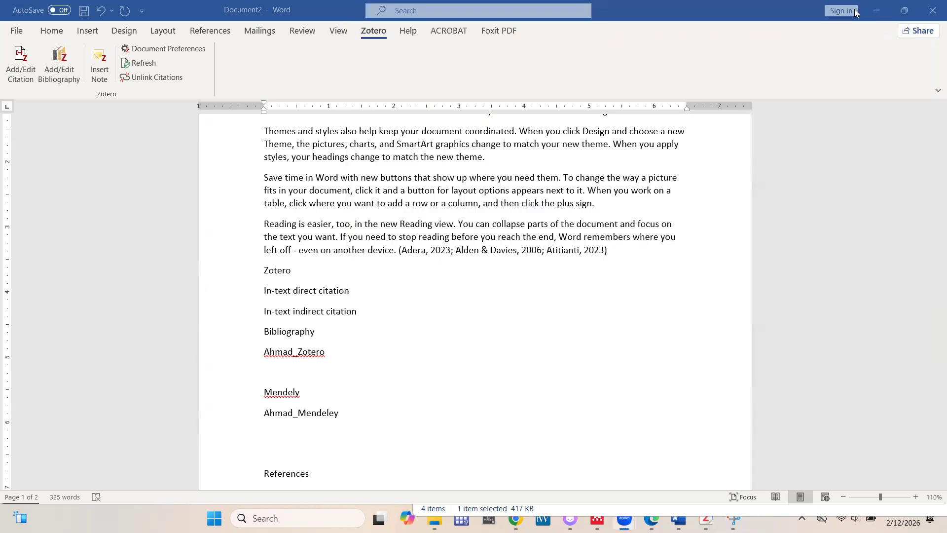